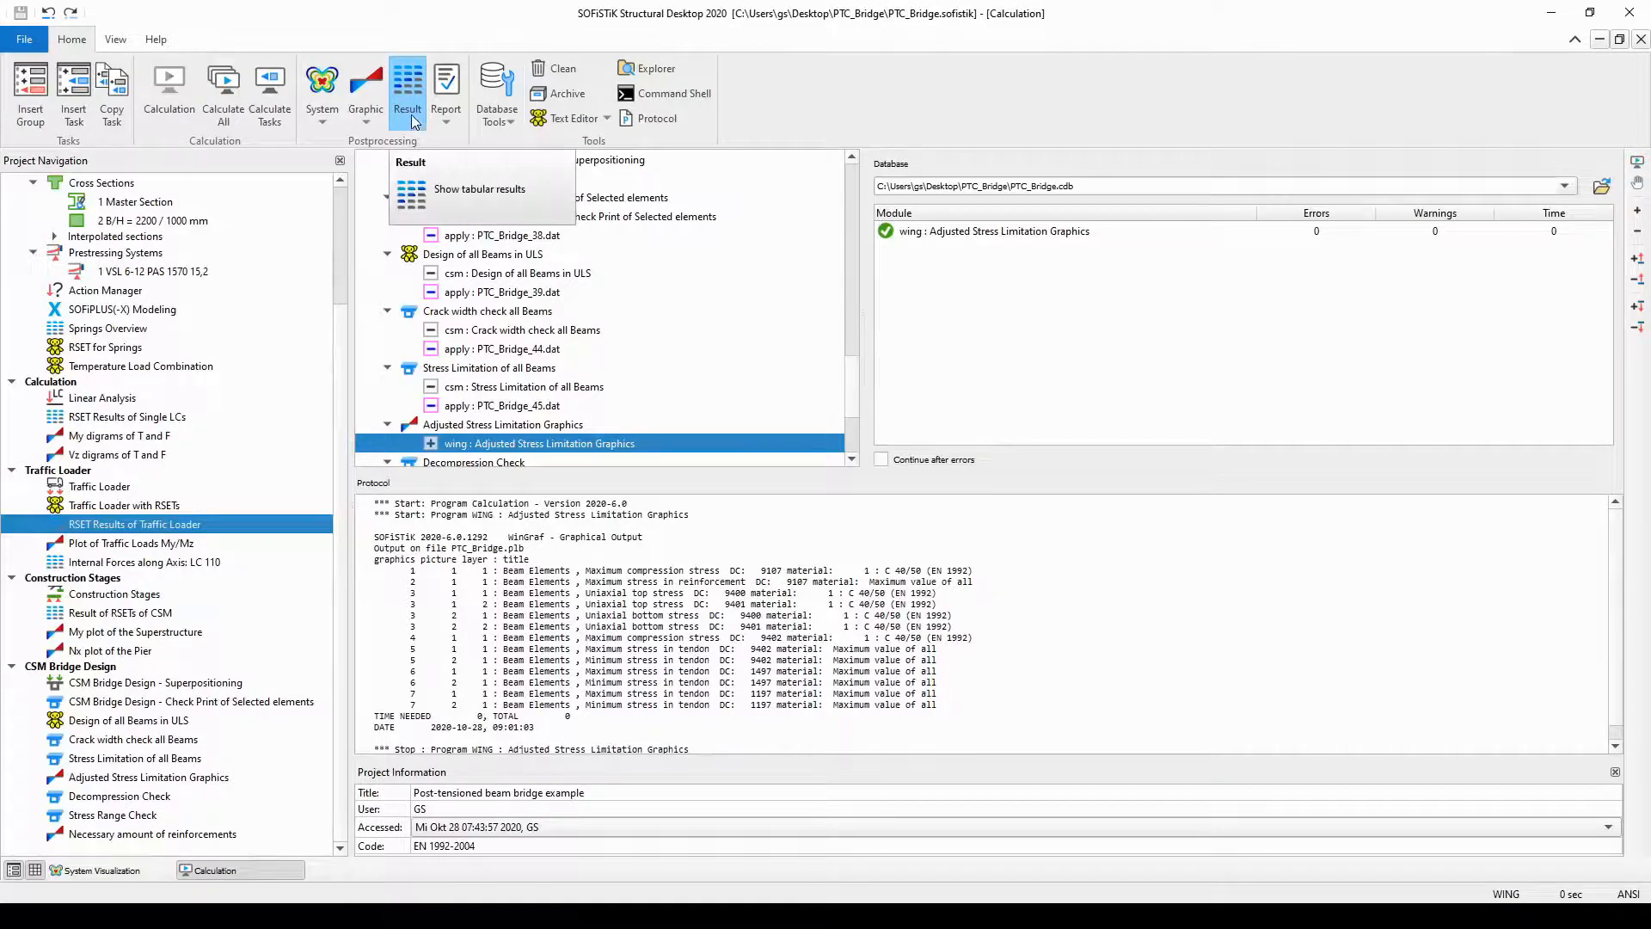
- Open the calculated project's tabular results and go through the document, page, graphic and layer levels of the new file
click(411, 115)
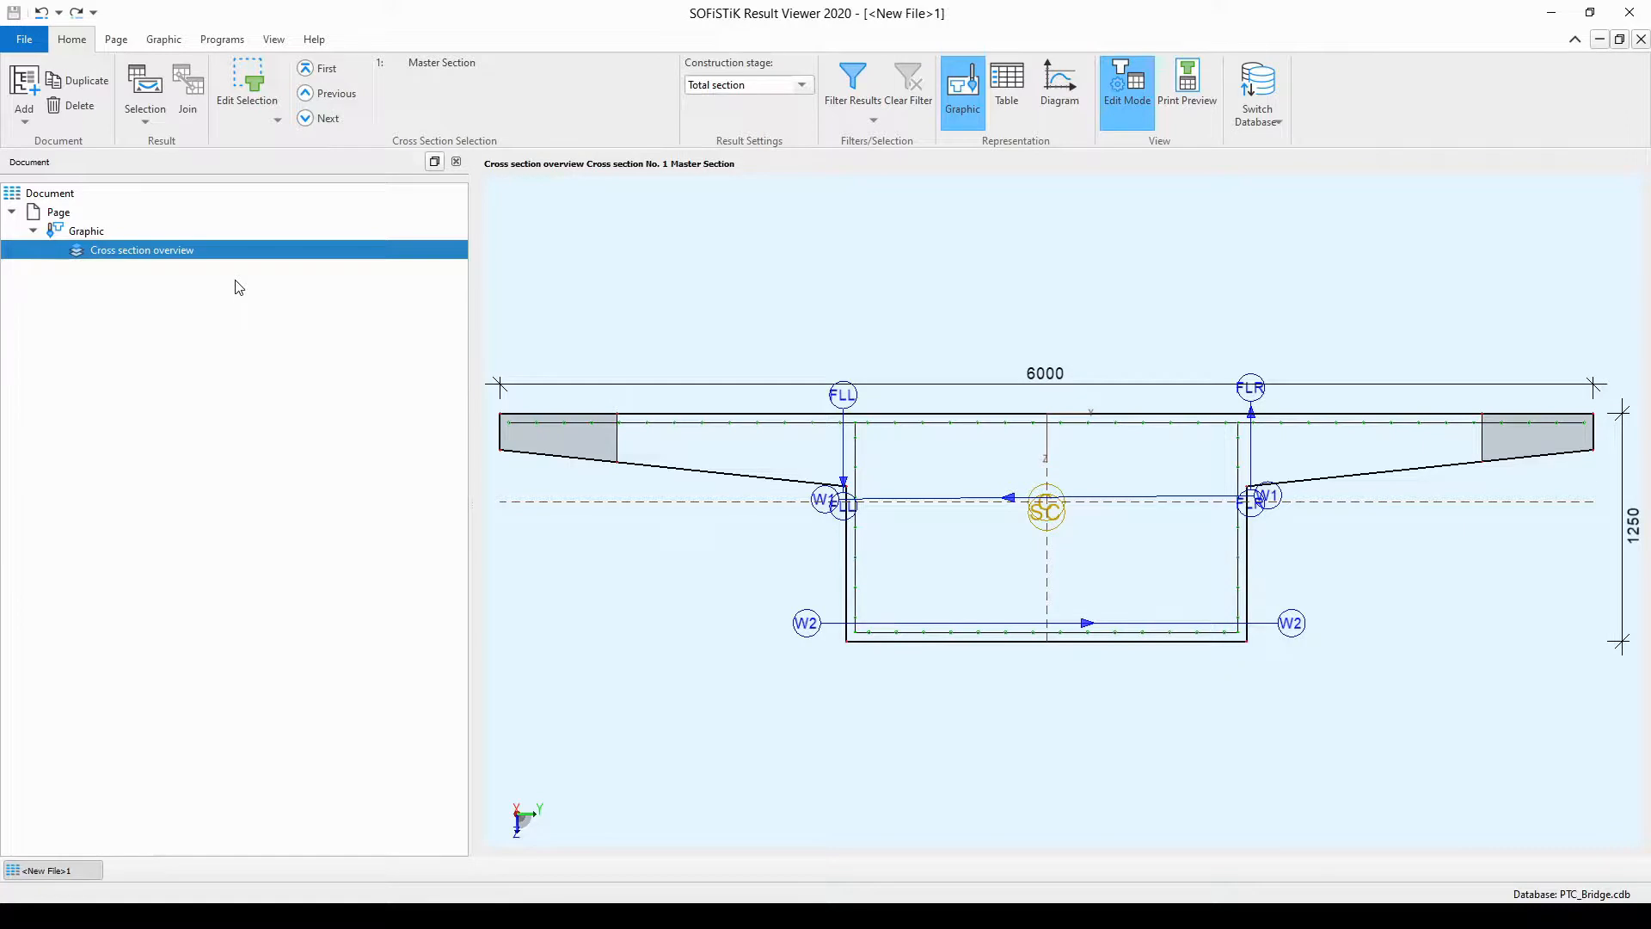
click(65, 200)
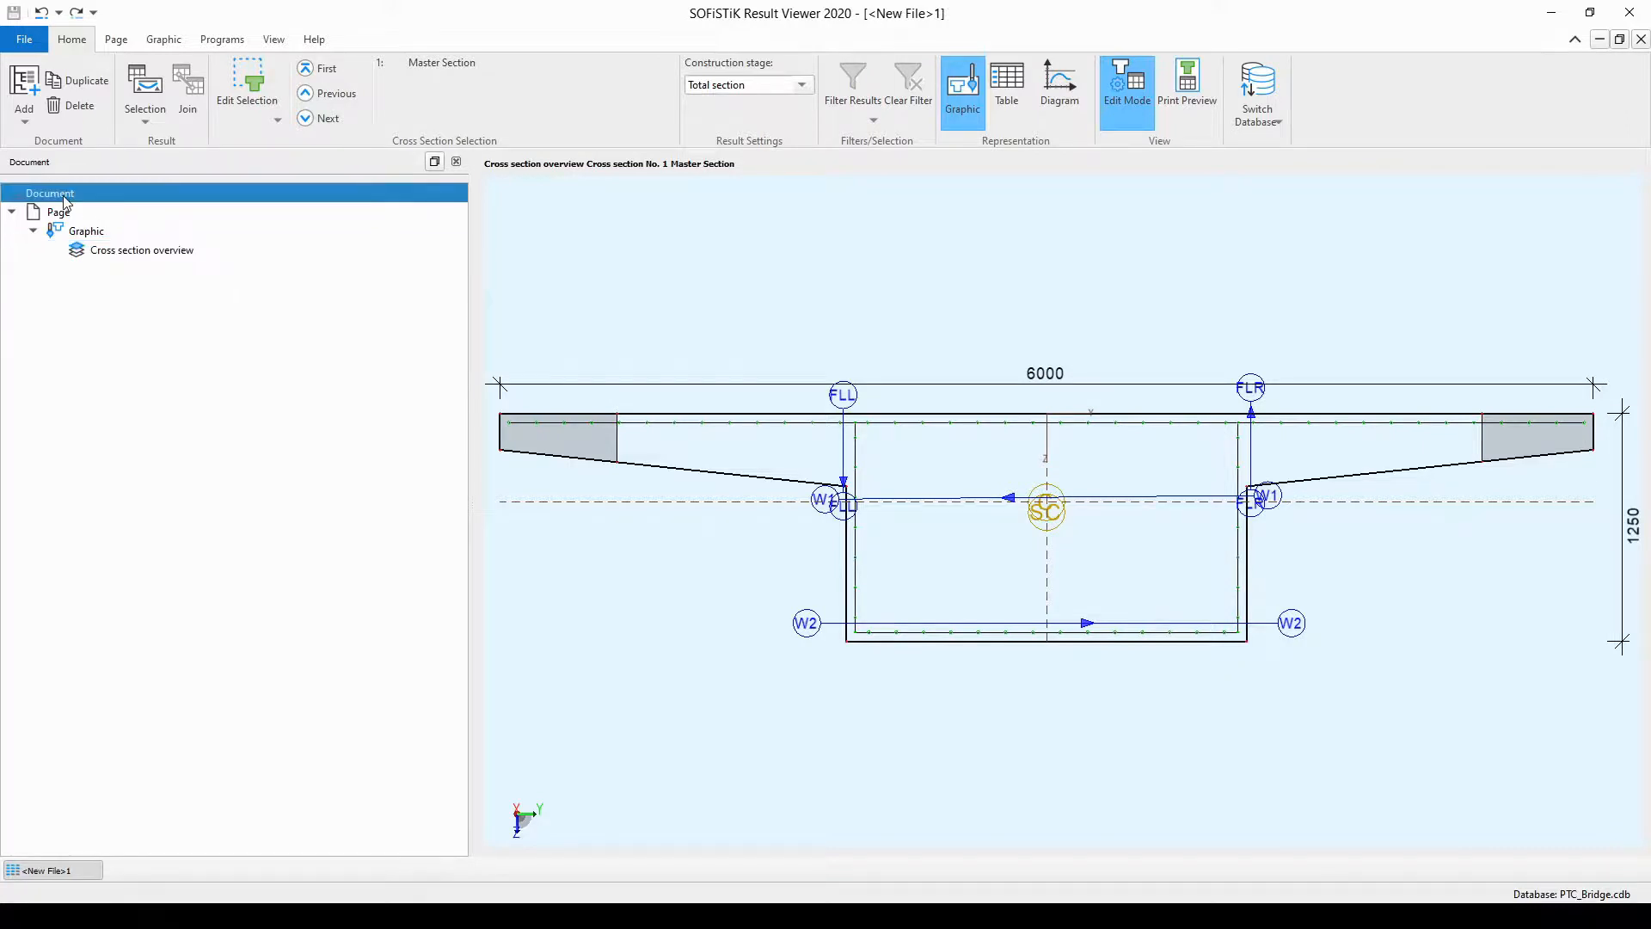
click(80, 218)
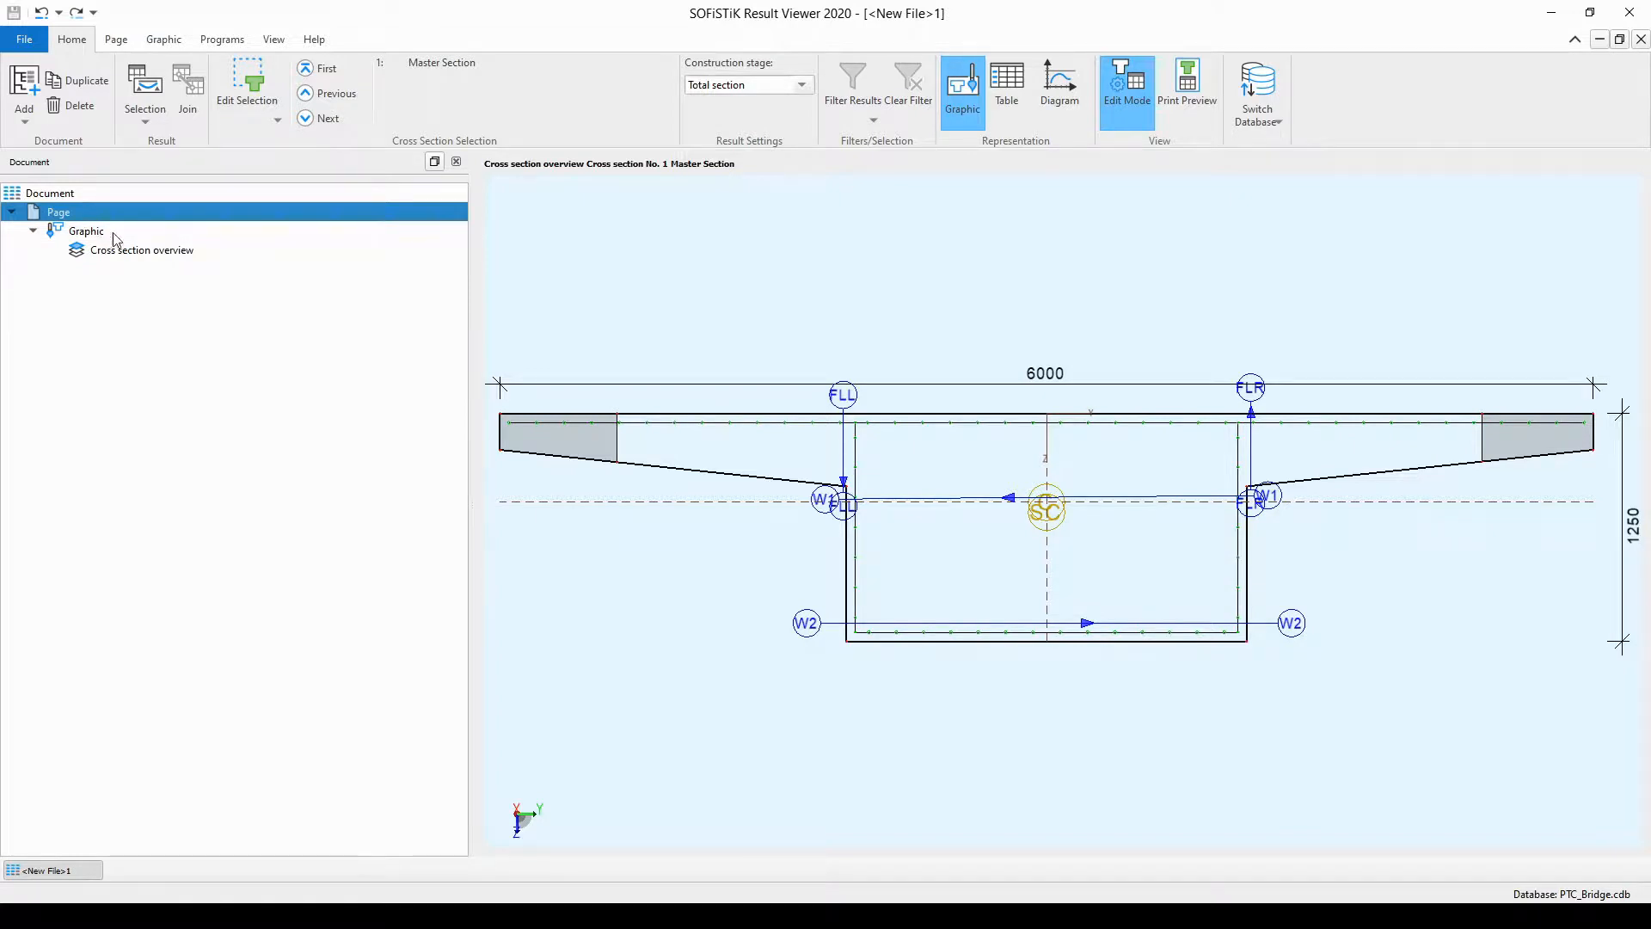
click(112, 233)
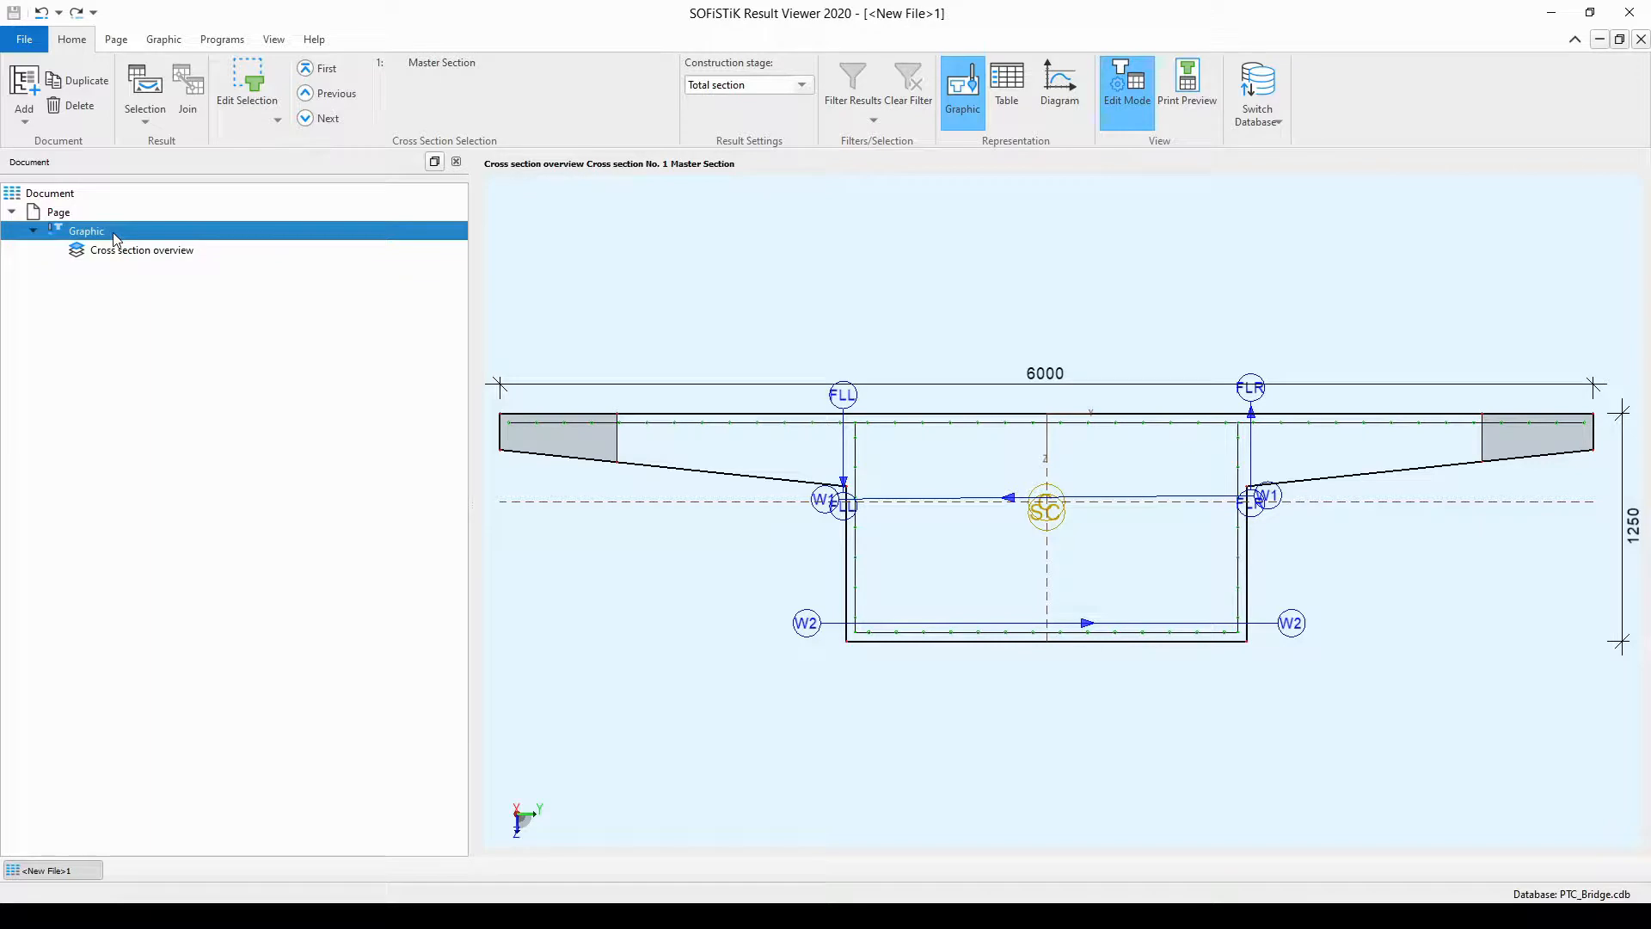
click(188, 257)
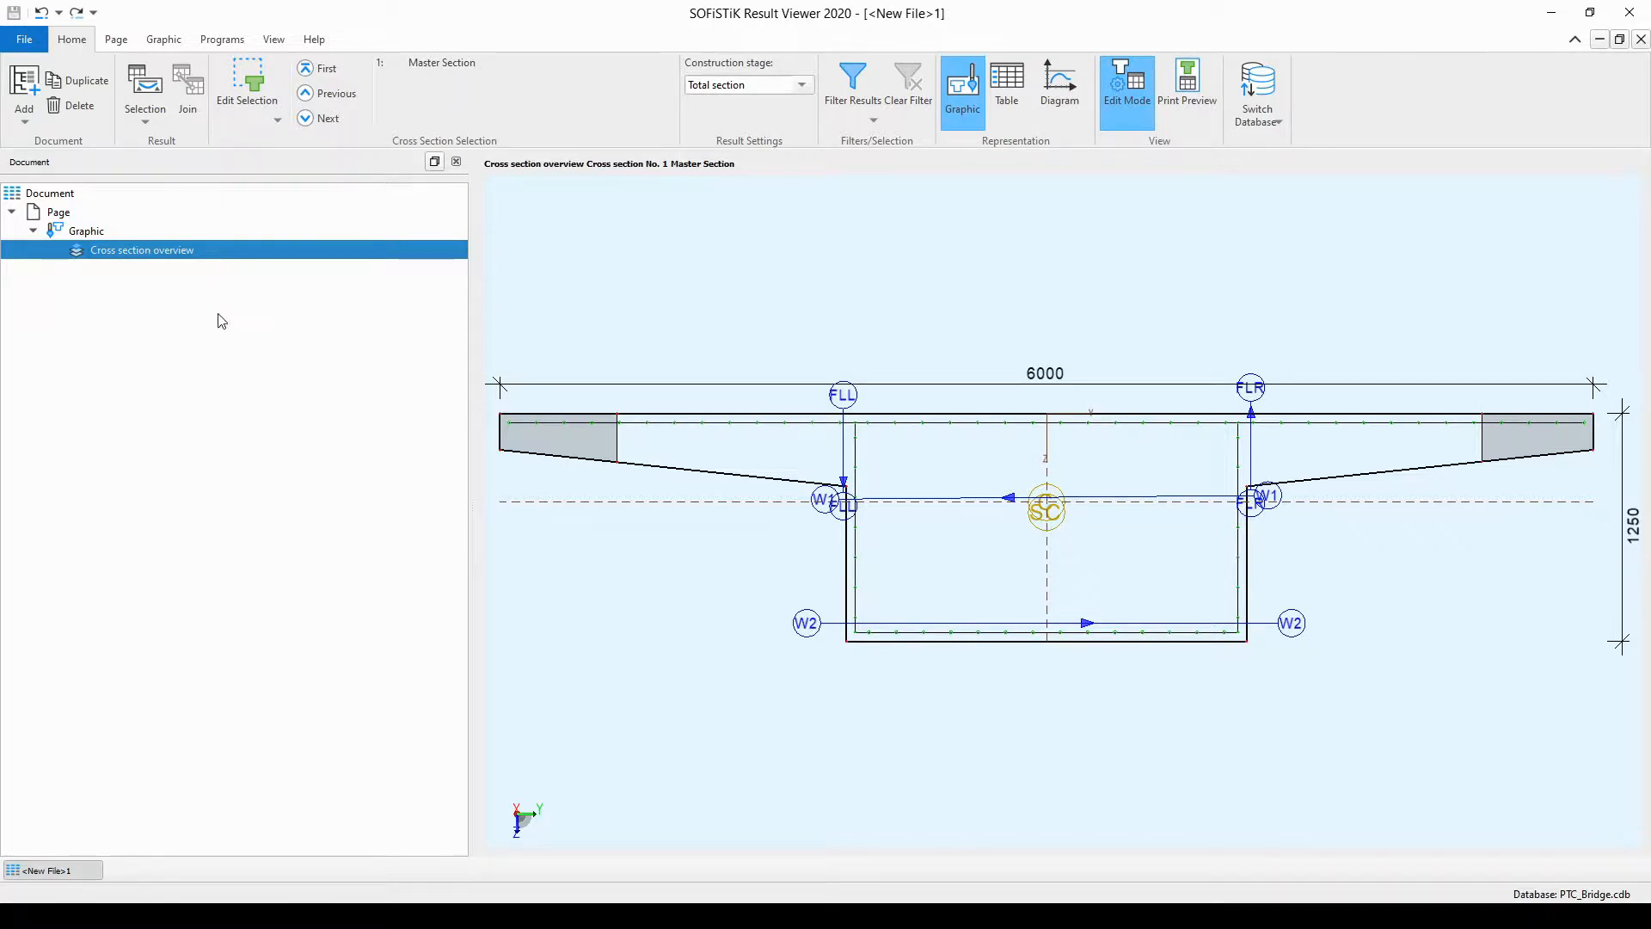
- Duplicate the Cross section overview layer, and also duplicate the graphic that contains it
right_click(197, 252)
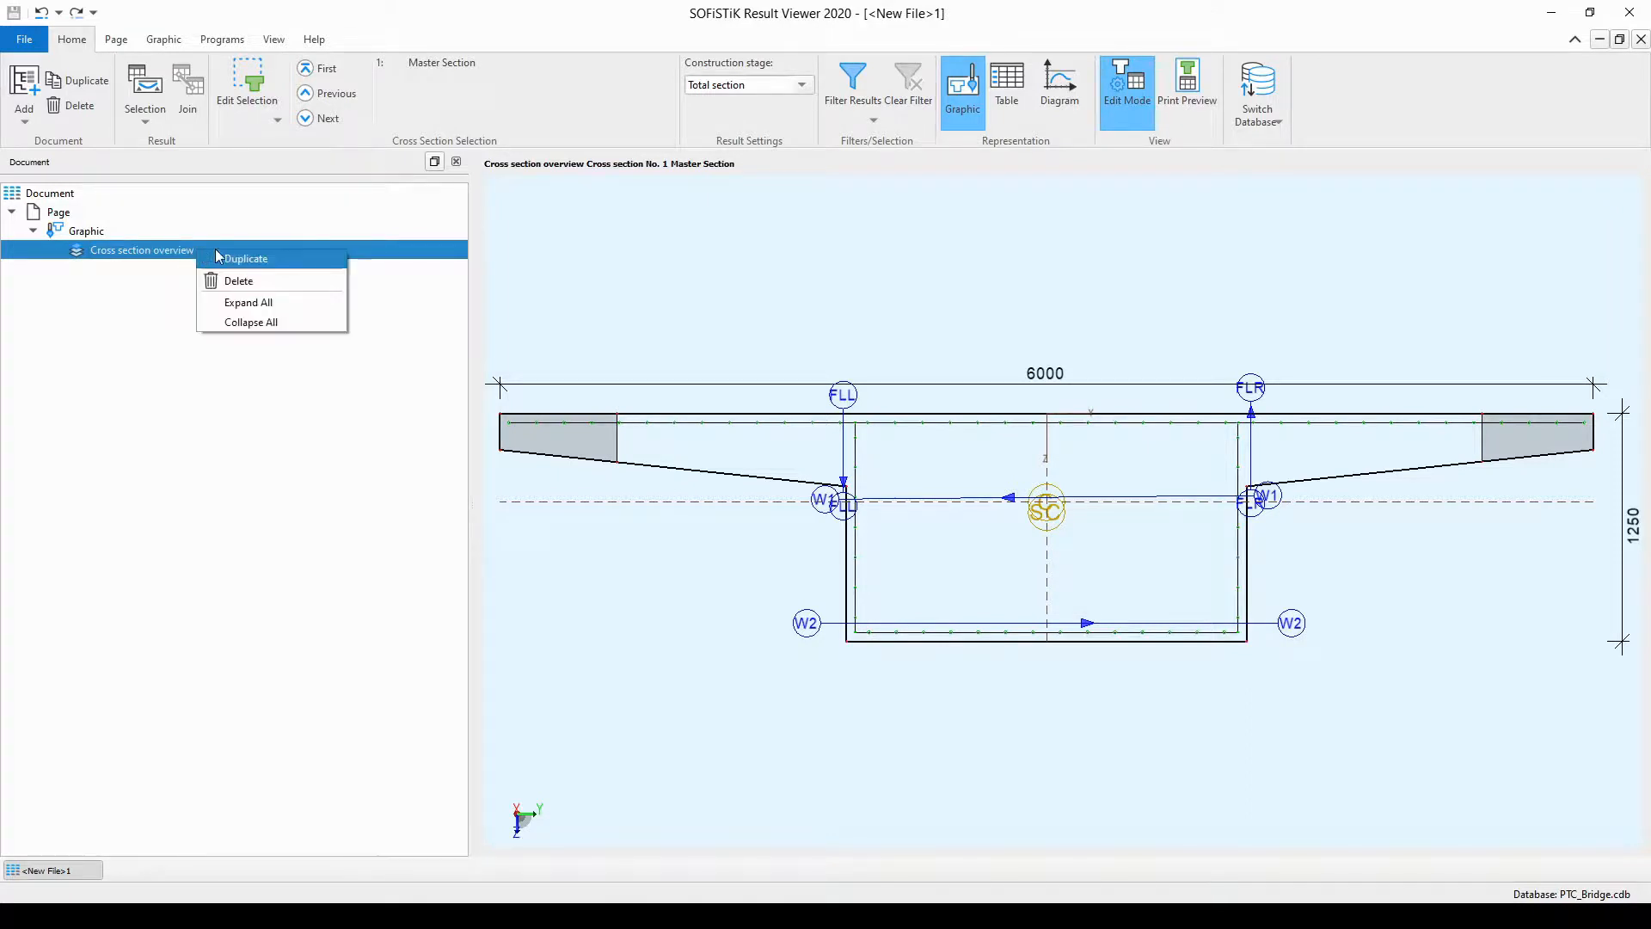
click(271, 263)
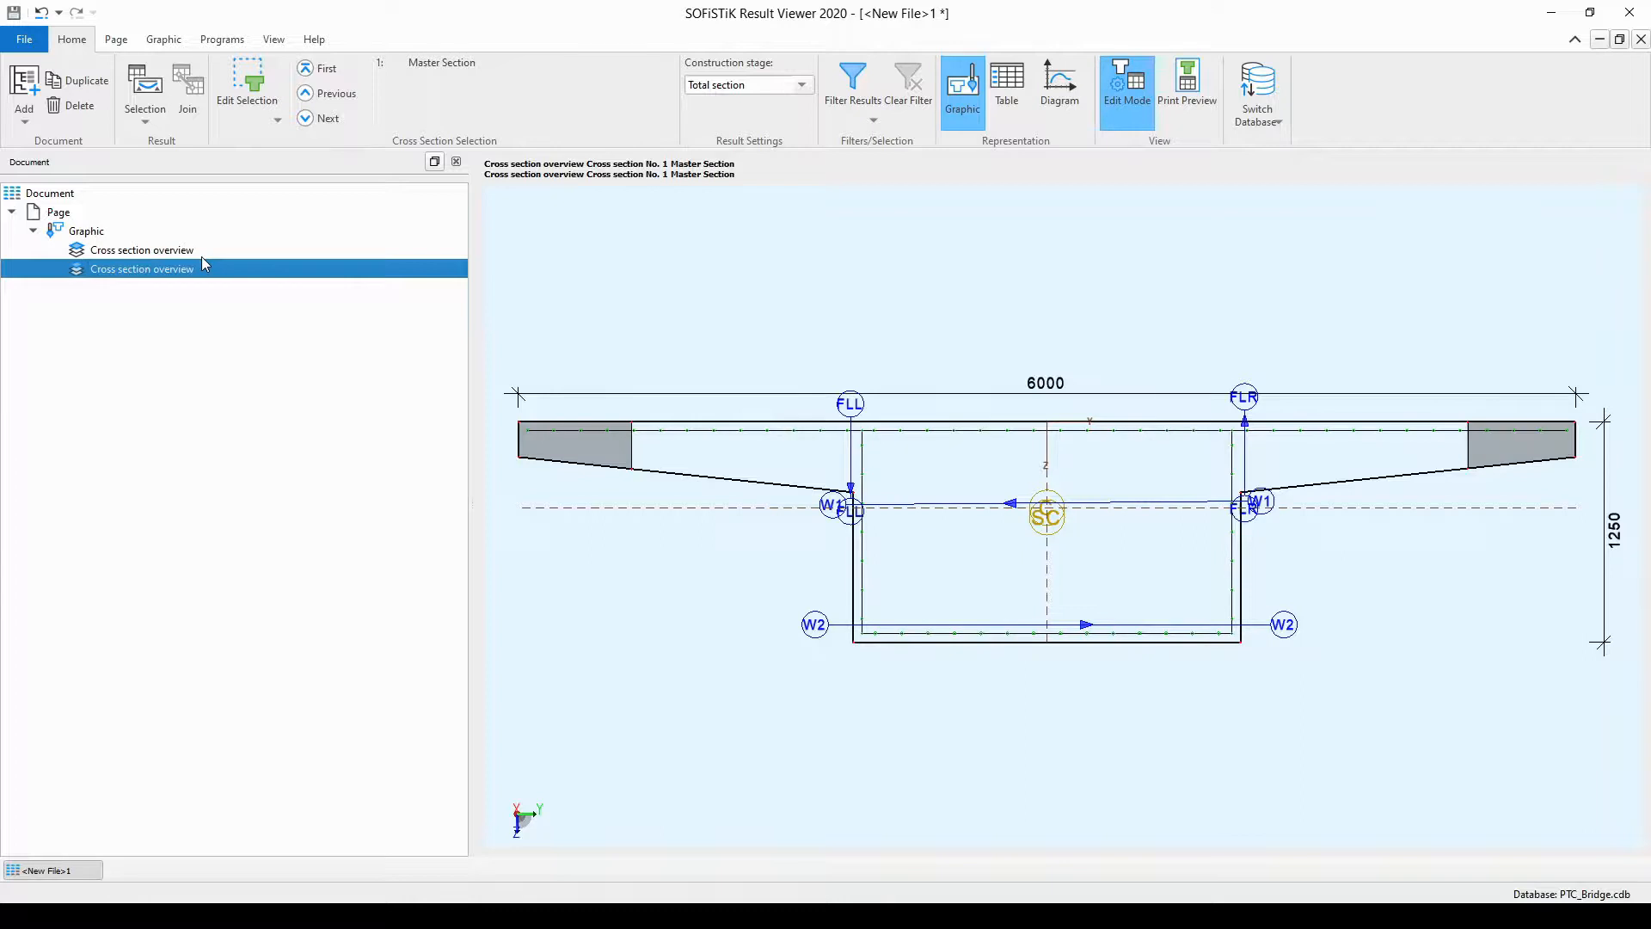
right_click(113, 232)
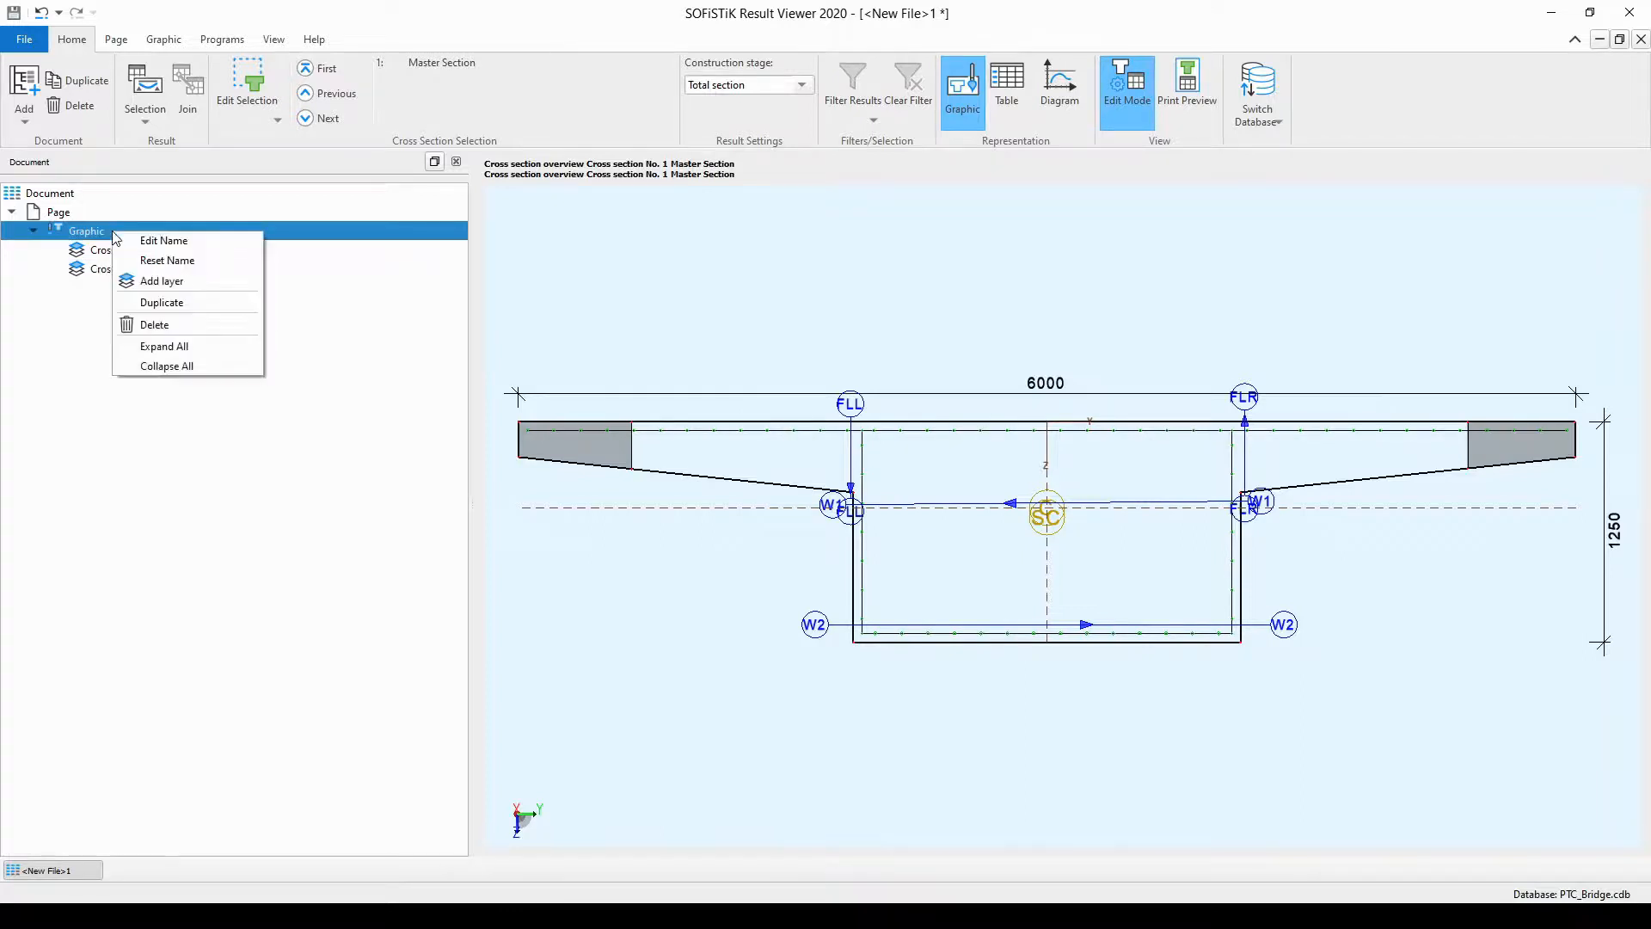
click(191, 300)
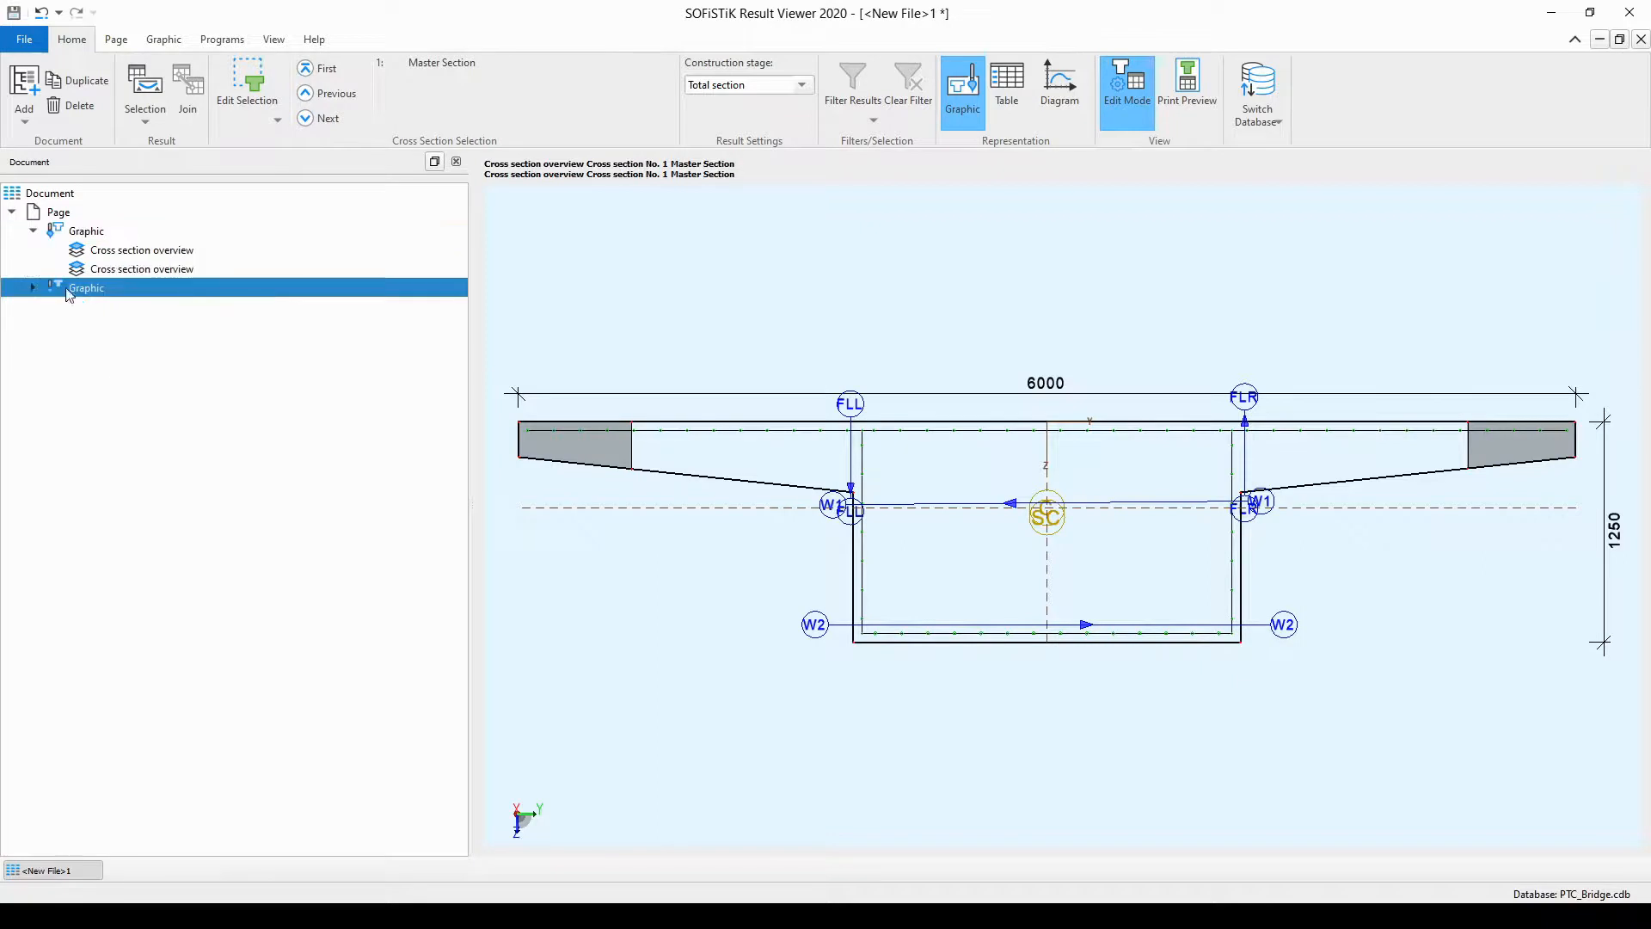
click(33, 291)
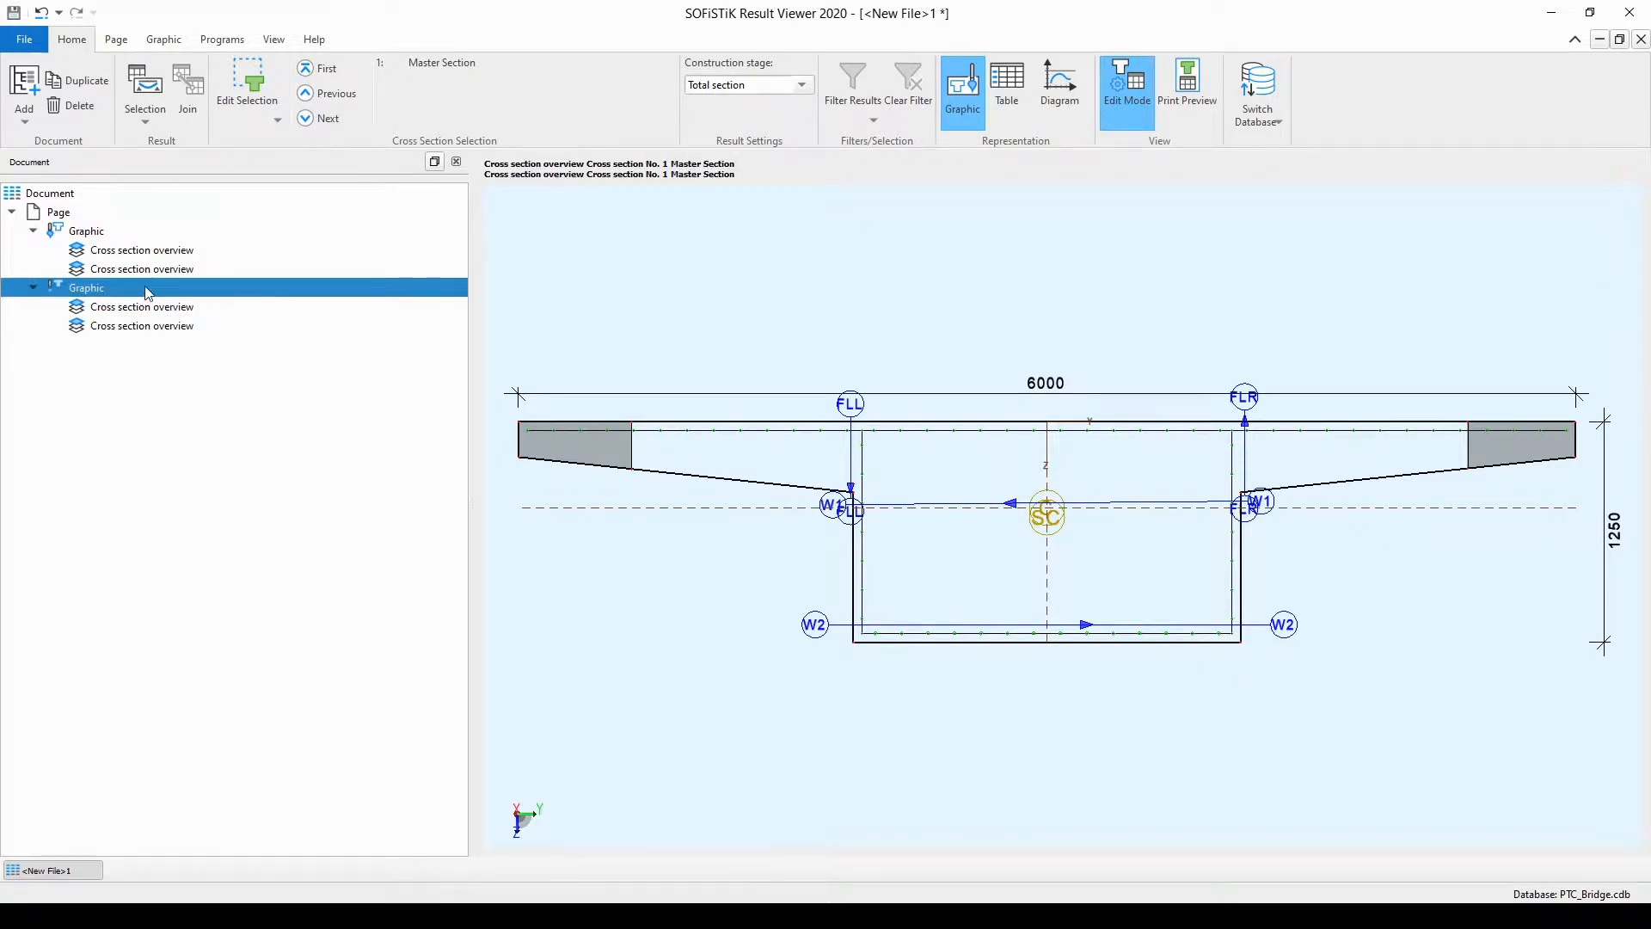
- Duplicate the page together with its graphics
right_click(69, 214)
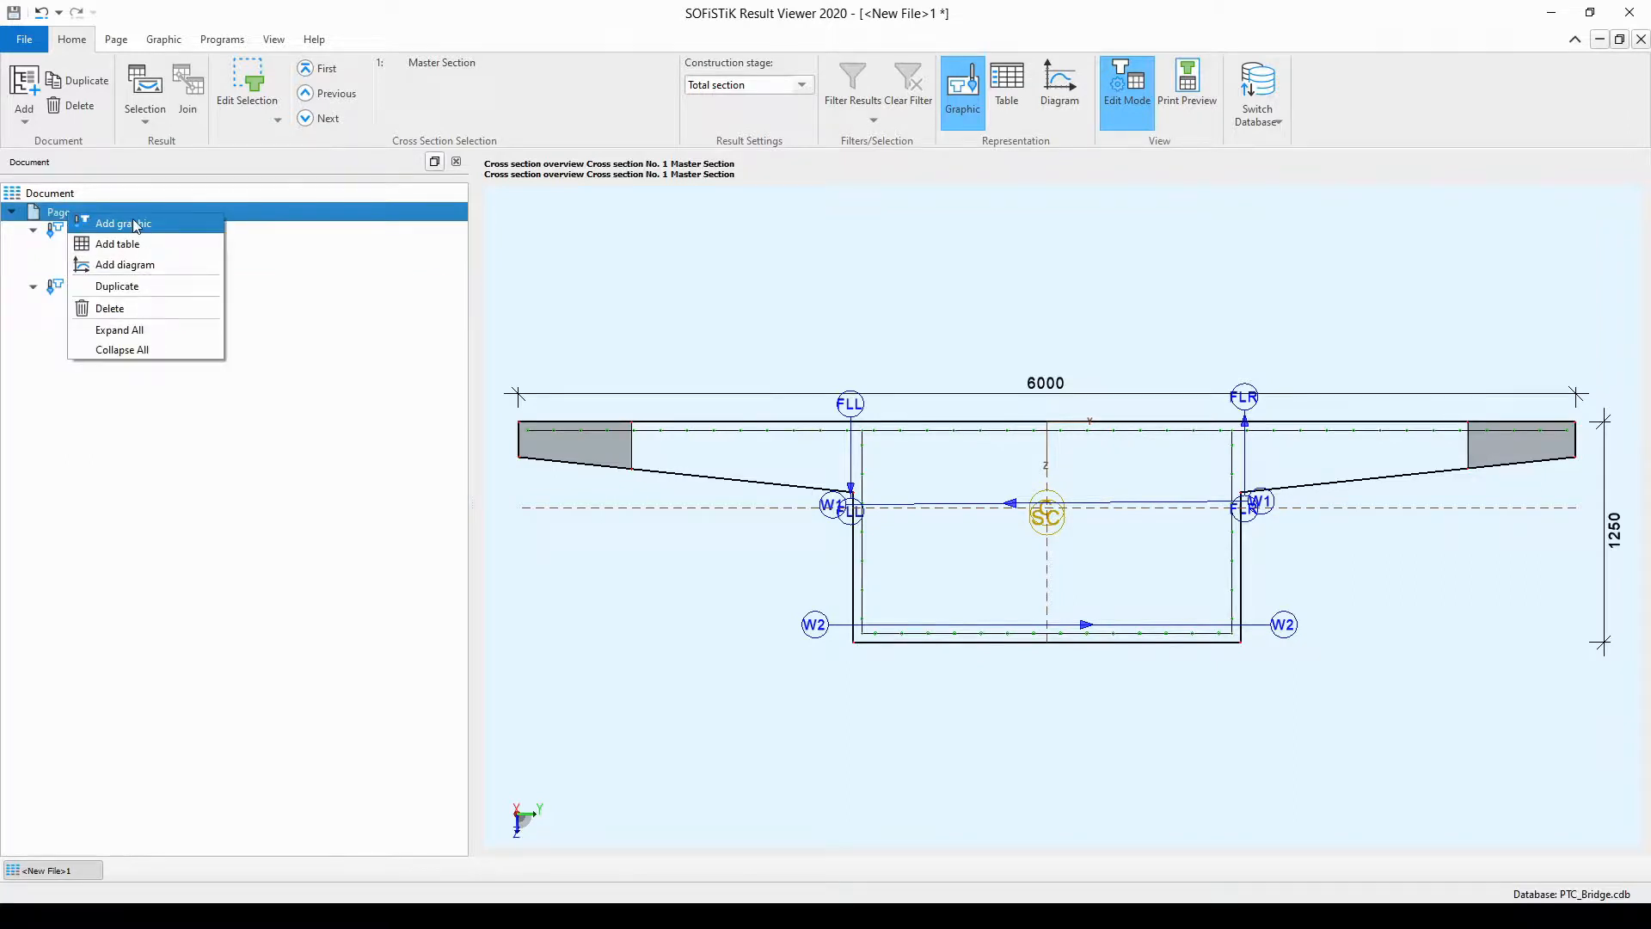
click(181, 296)
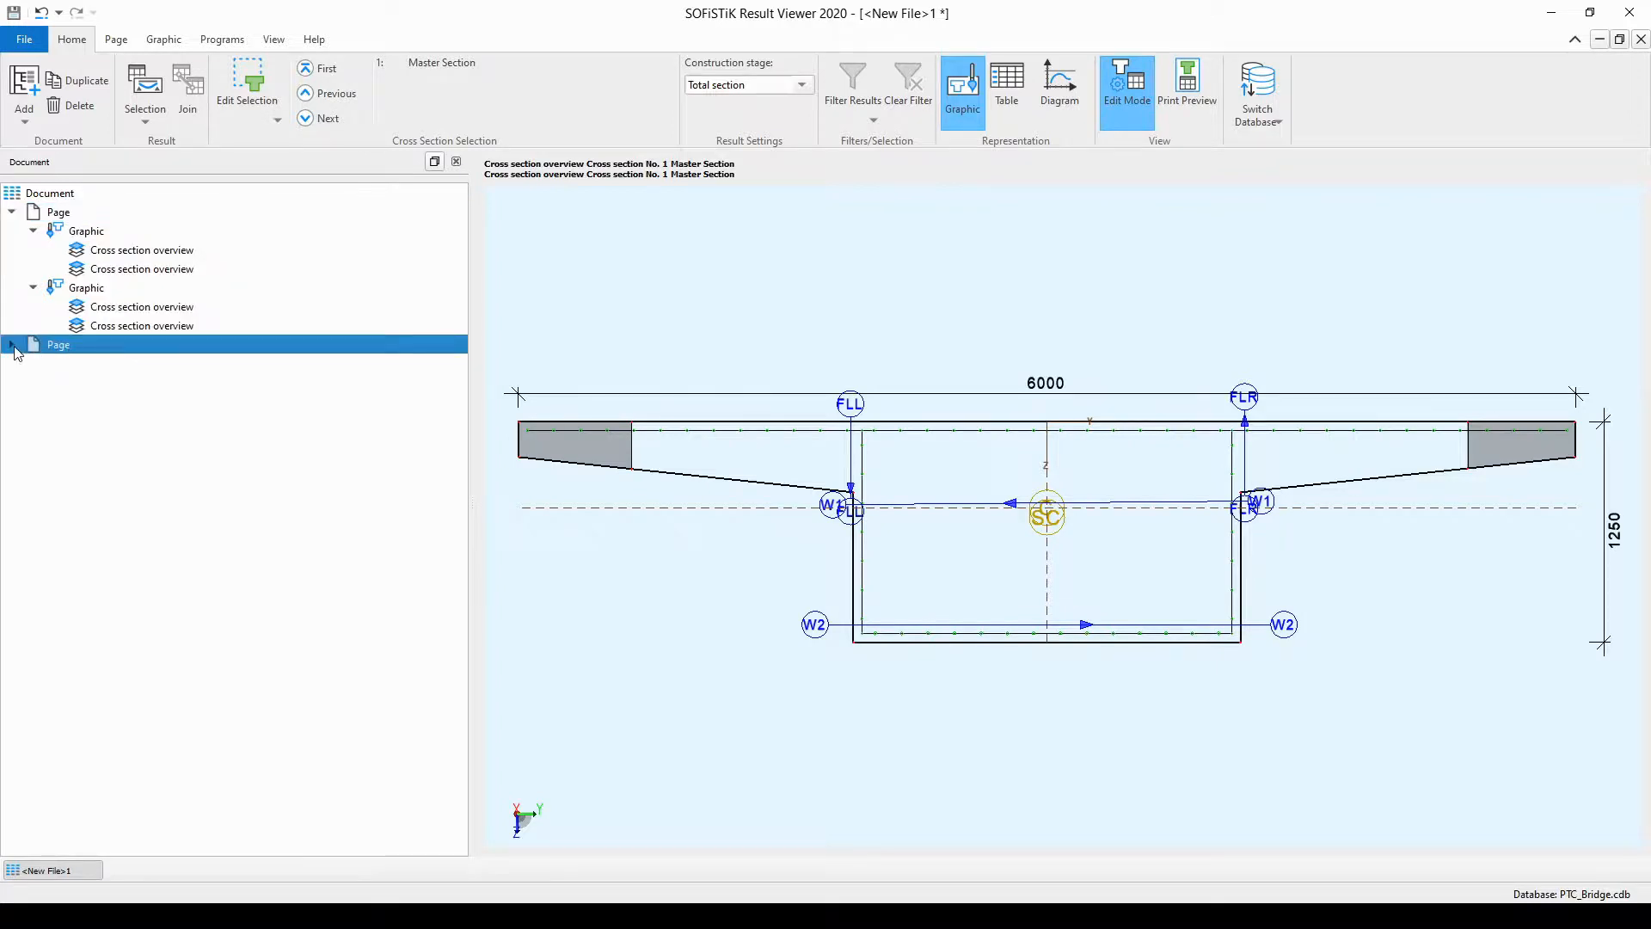
click(128, 404)
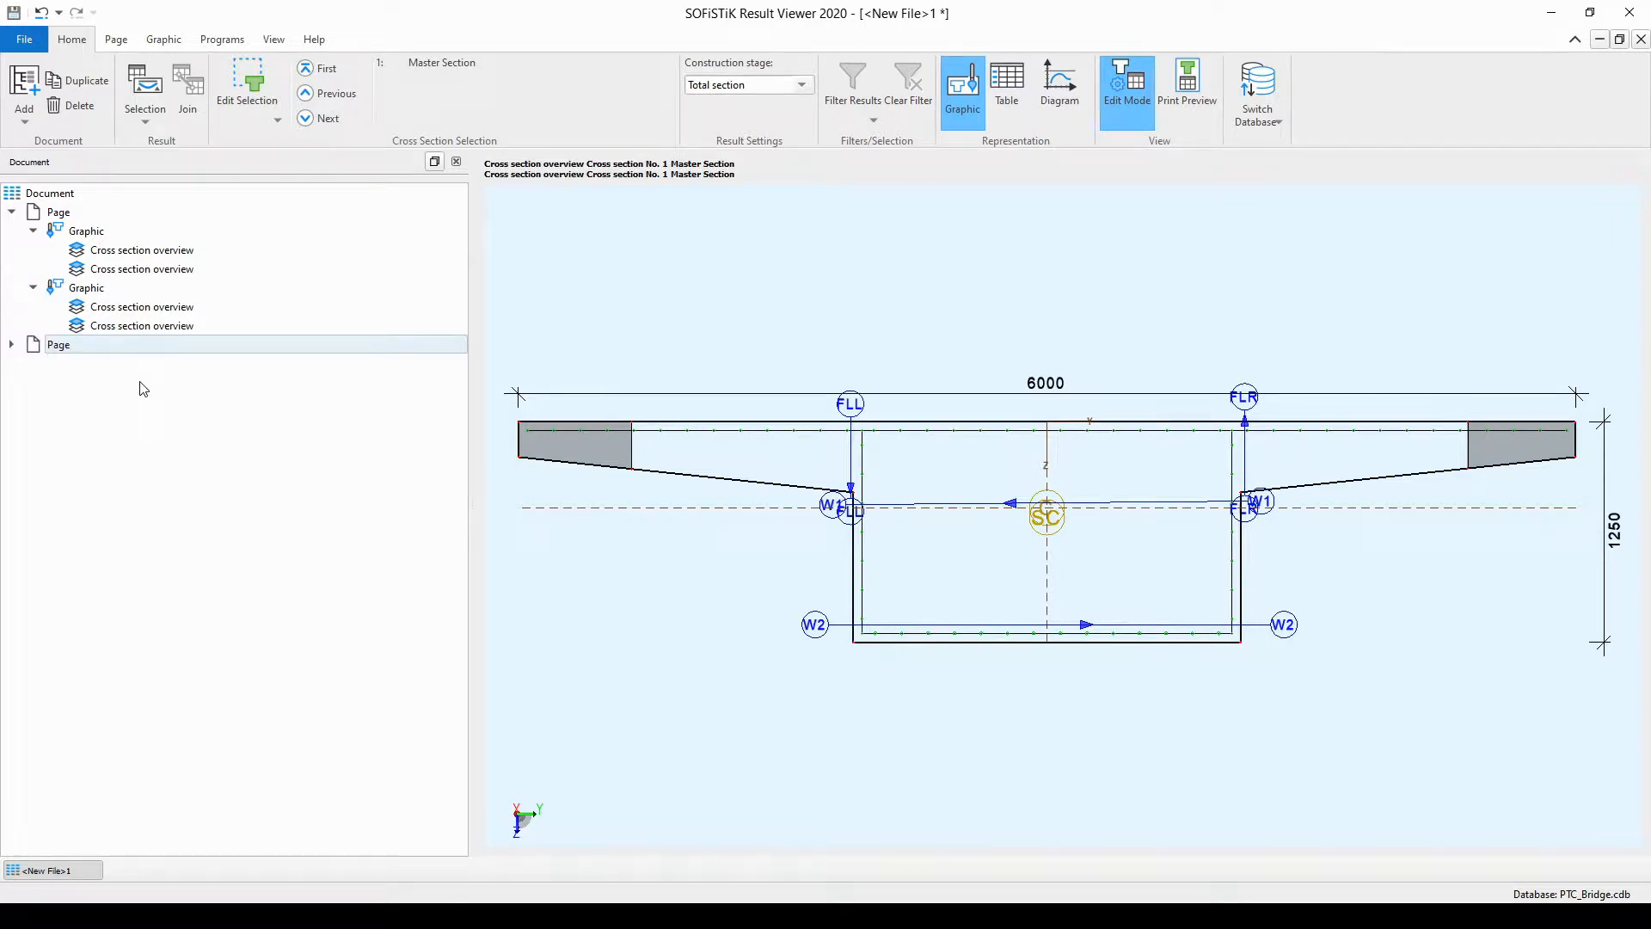
- Delete the duplicated page, the duplicated graphic and the second Cross section overview layer
click(121, 352)
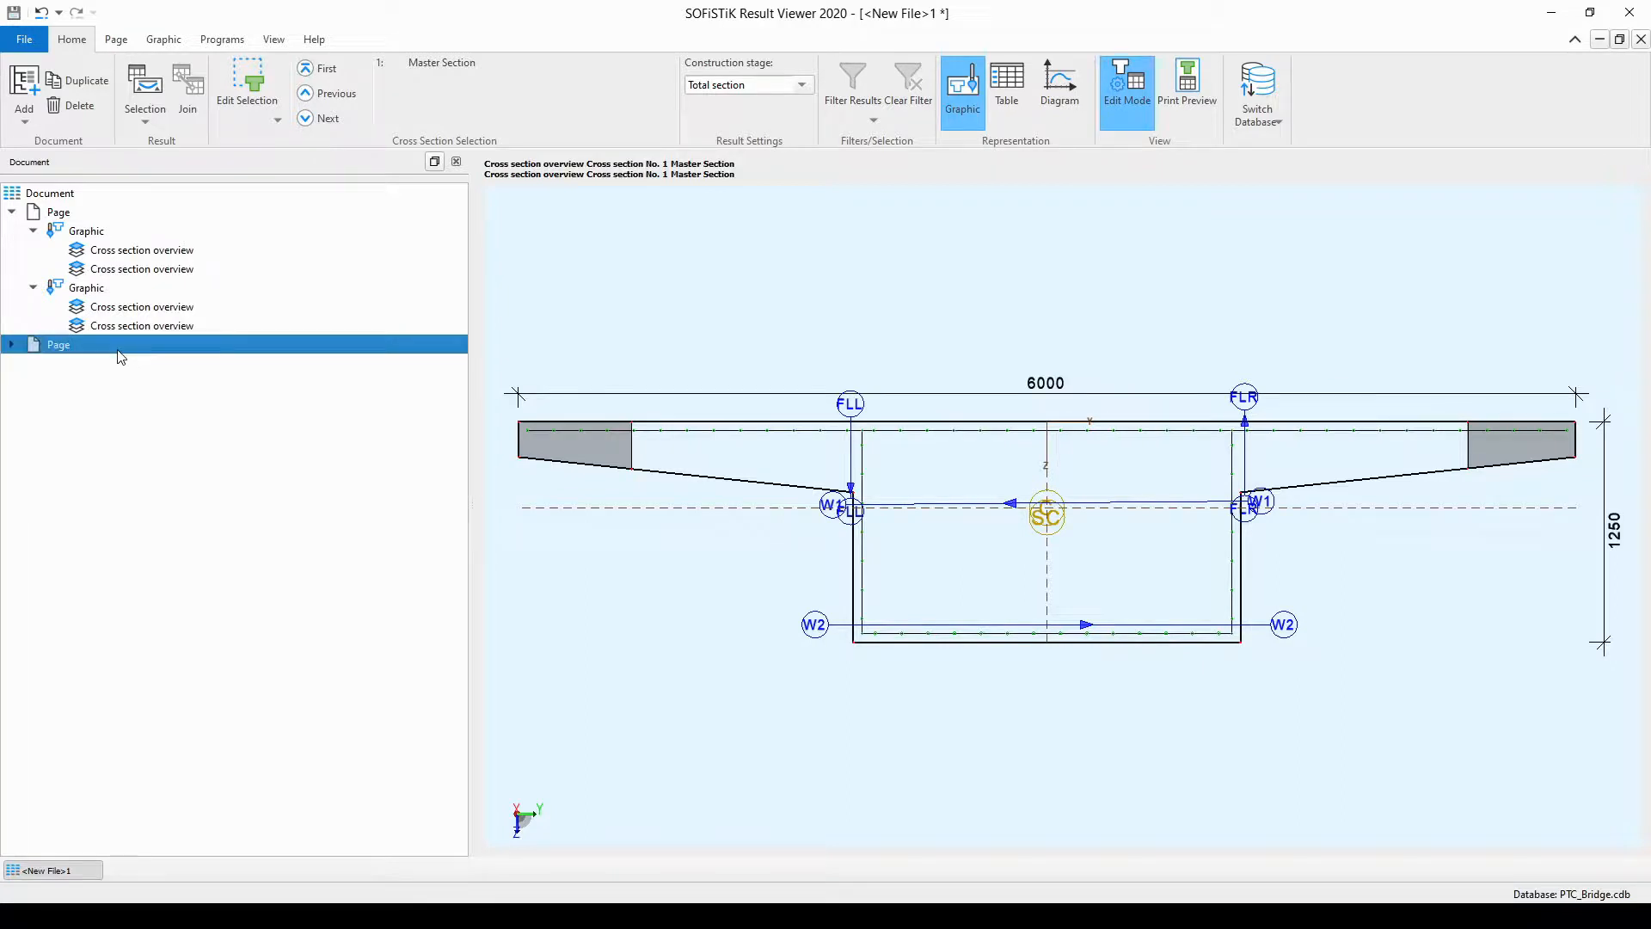
key(Delete)
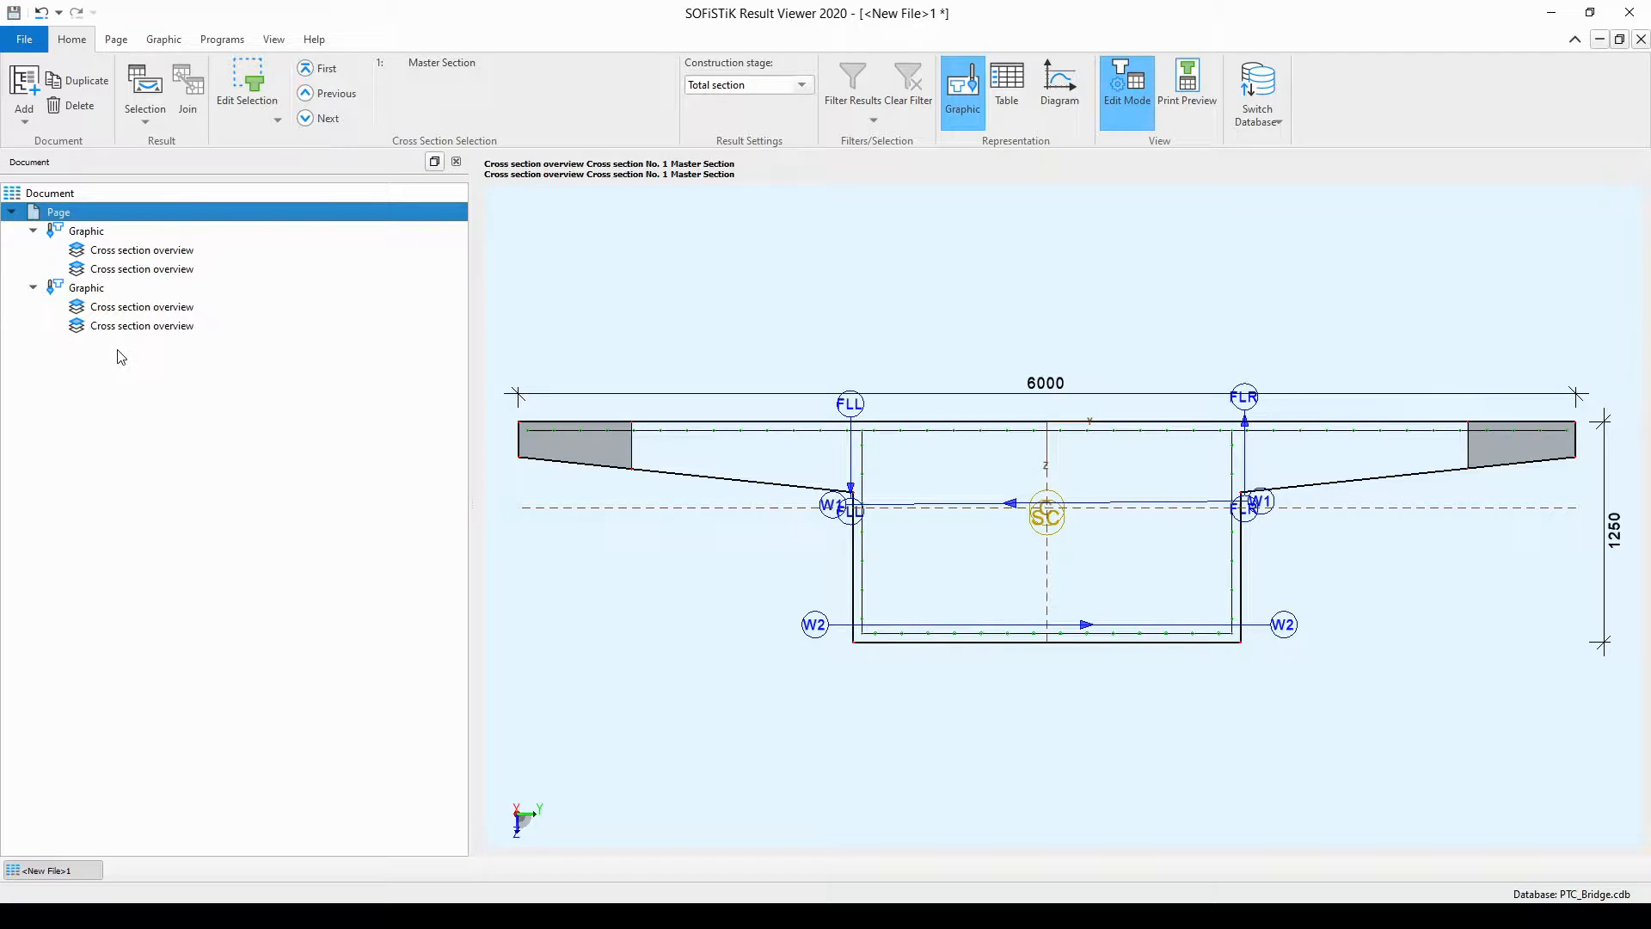
click(99, 297)
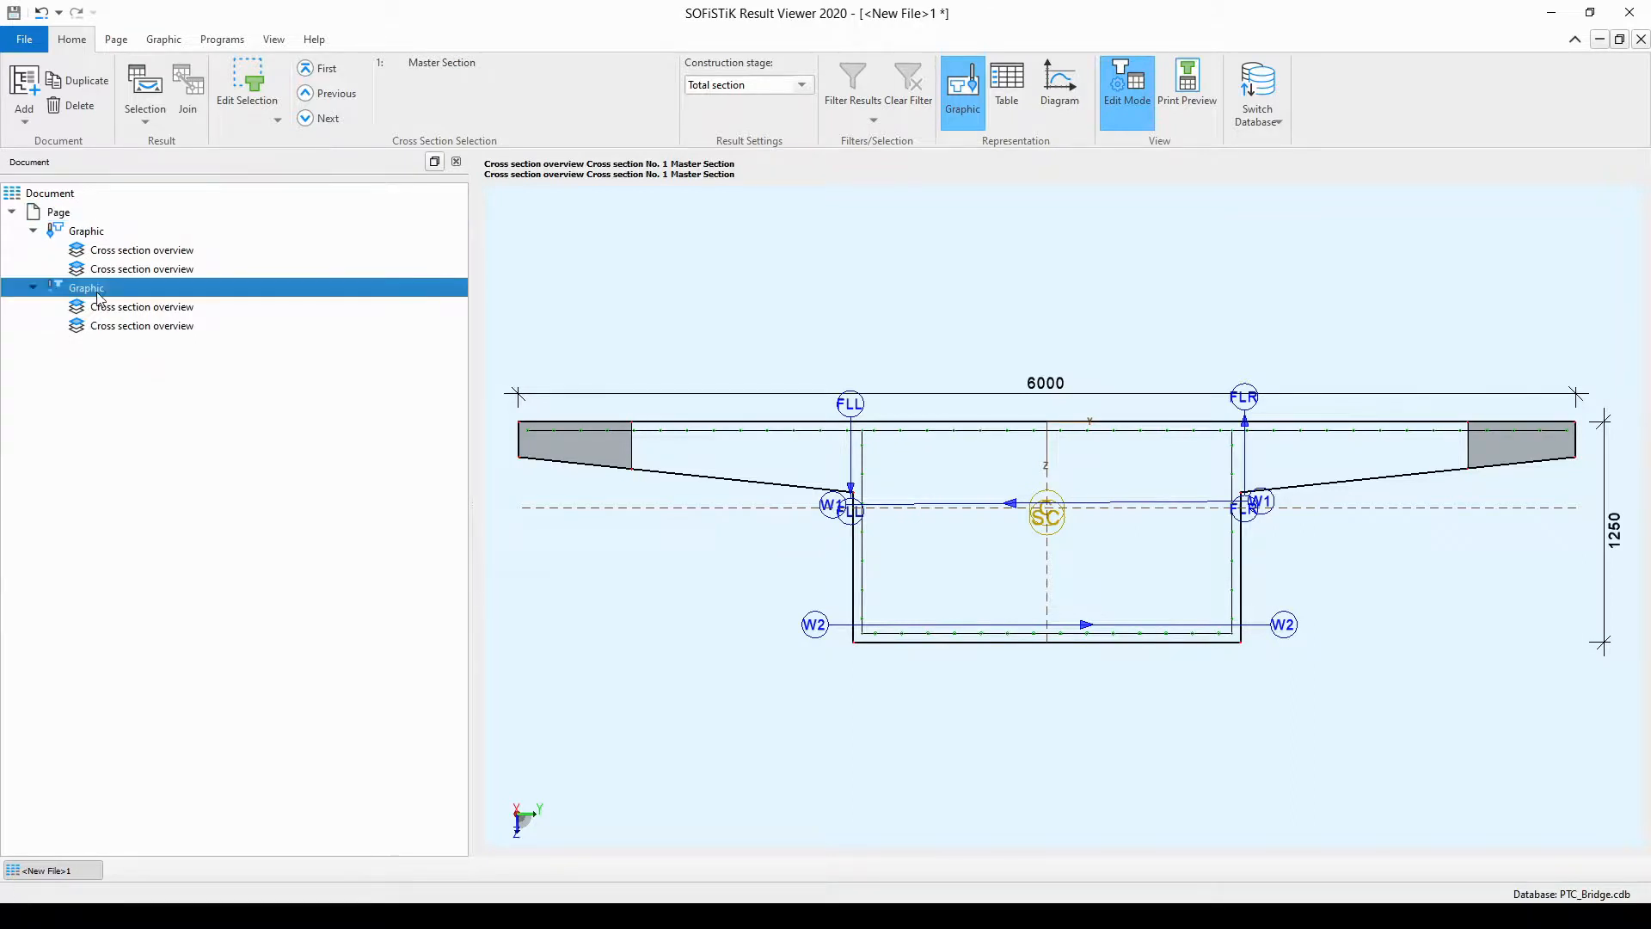
key(Delete)
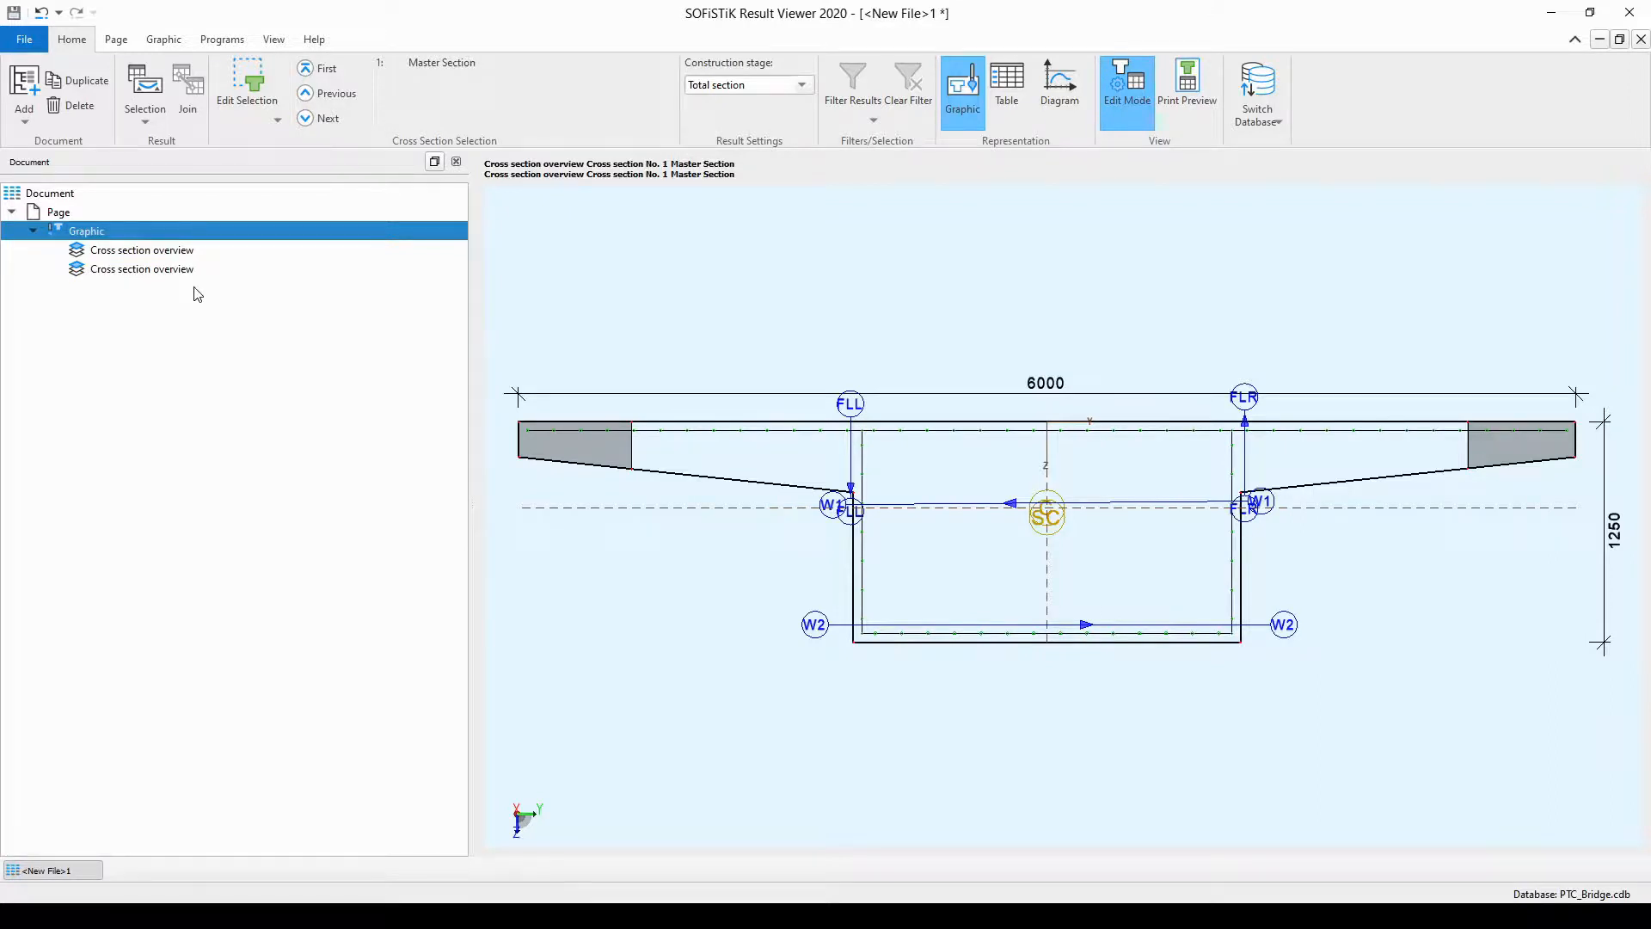
click(142, 270)
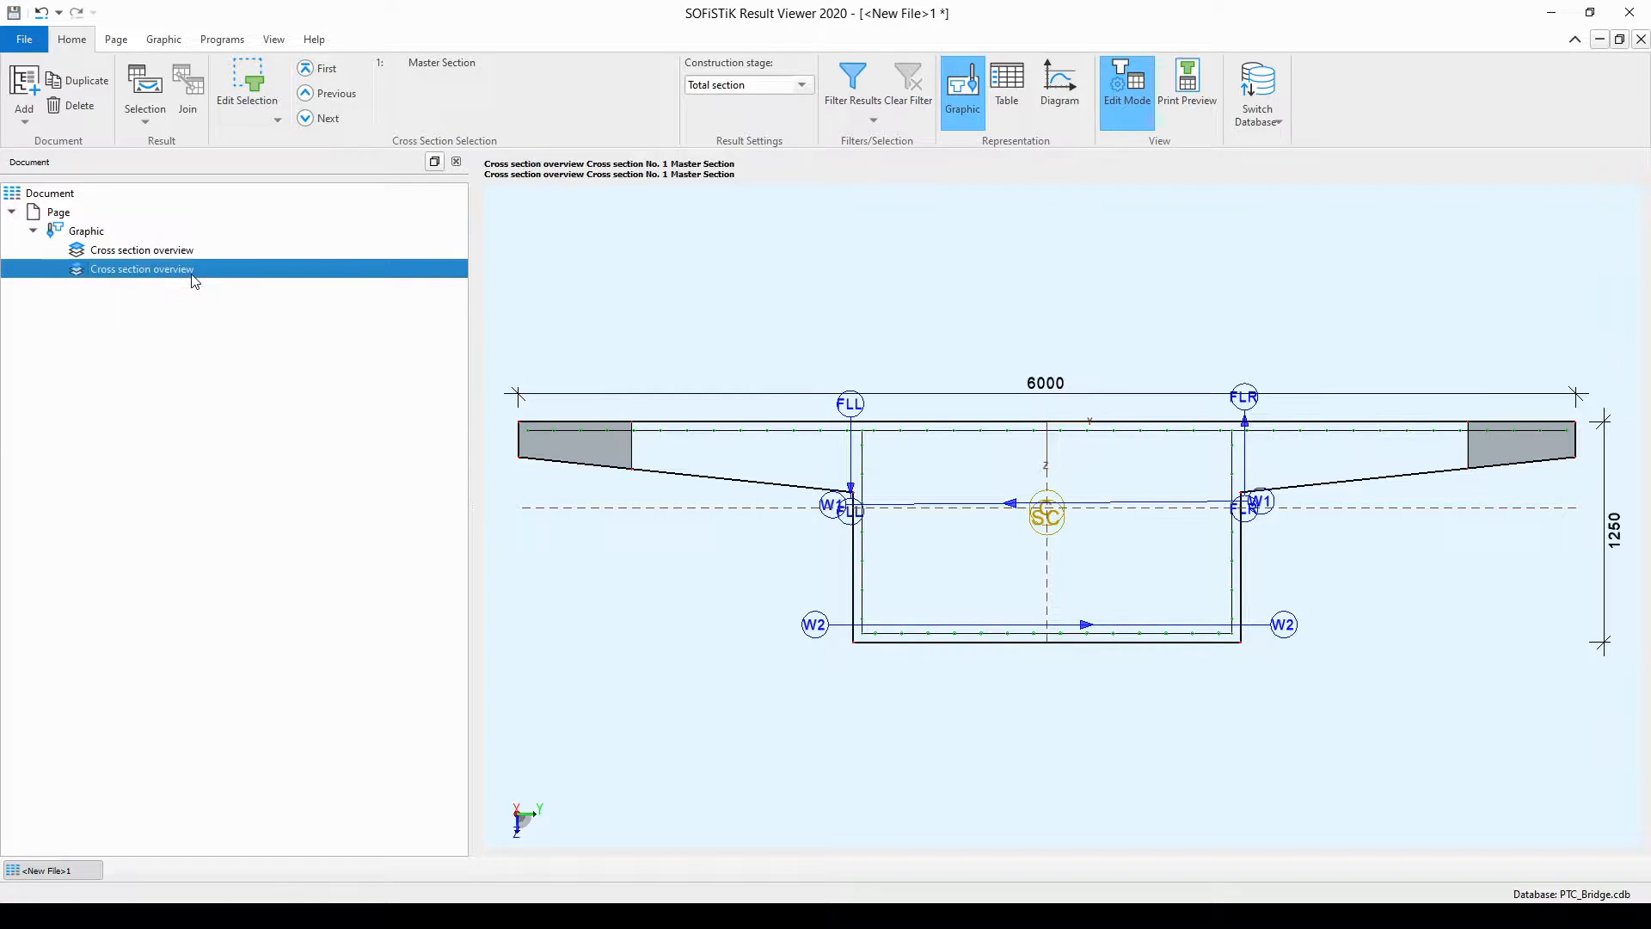
key(Delete)
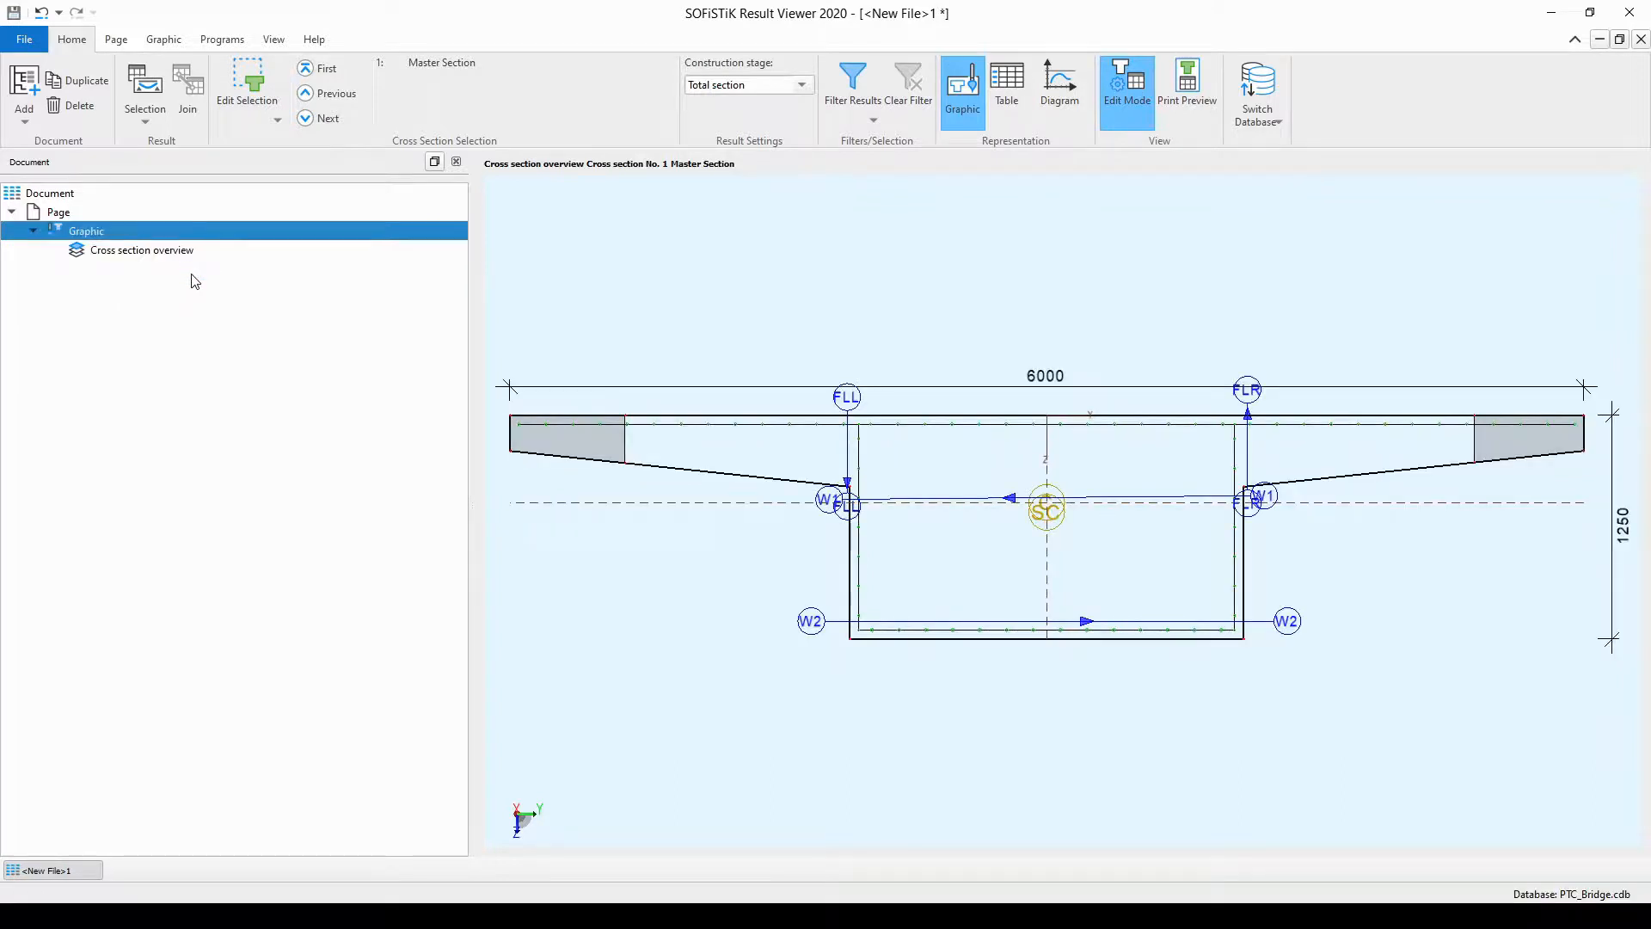
- Switch the Cross section overview layer's result to the stress point Element name from the cross section system values
click(172, 251)
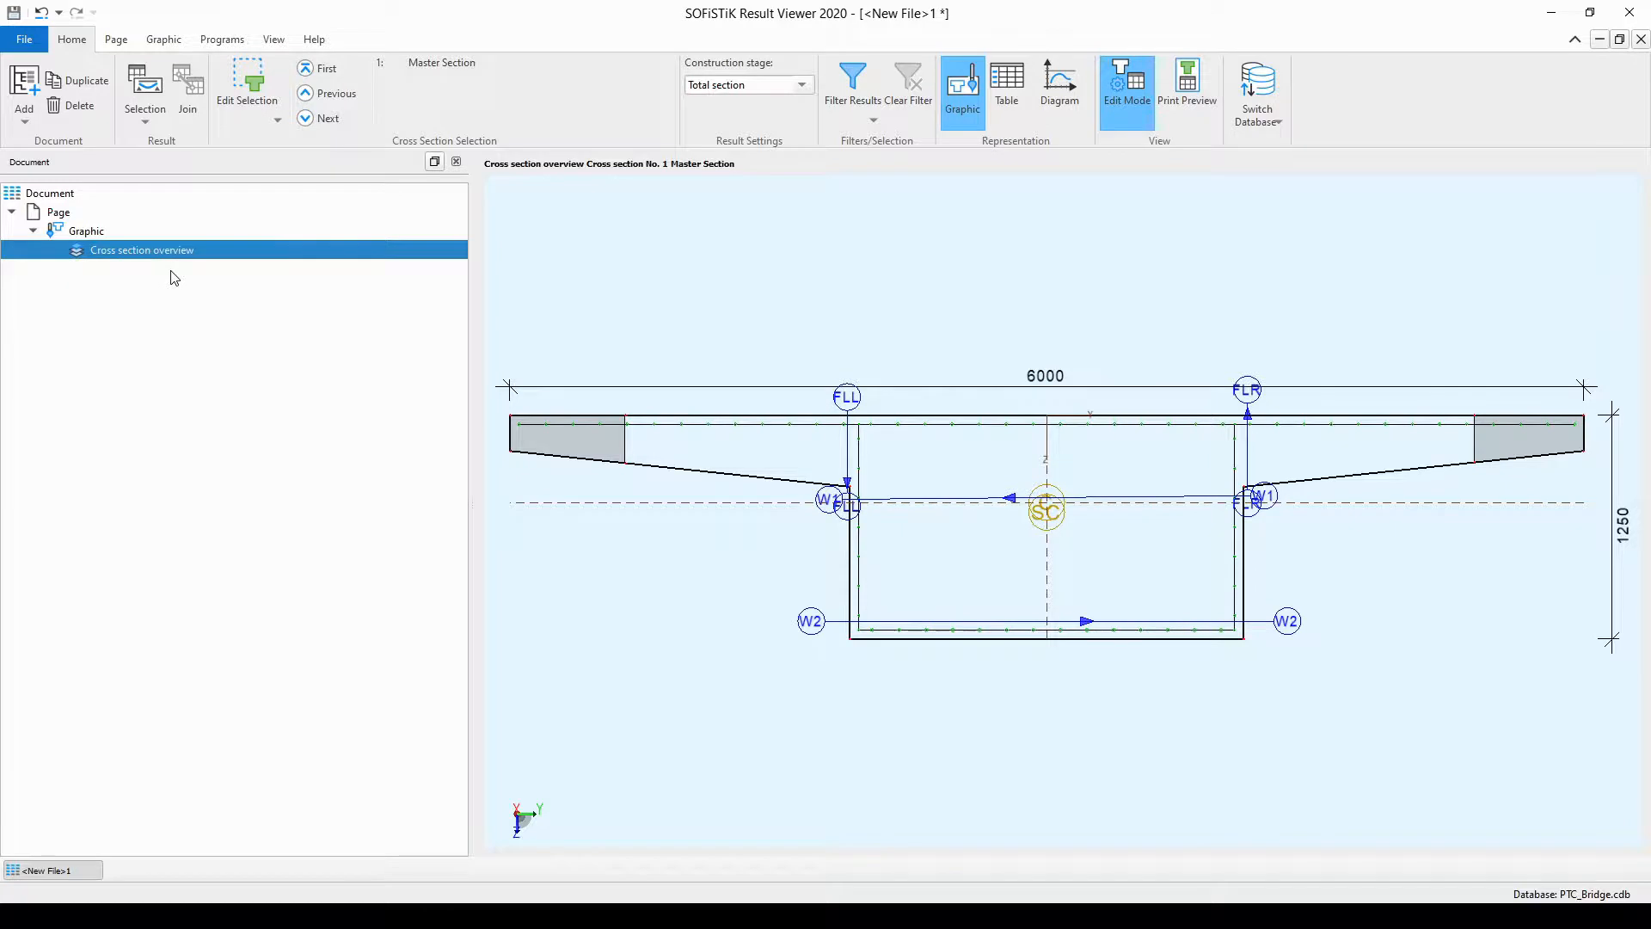
click(148, 126)
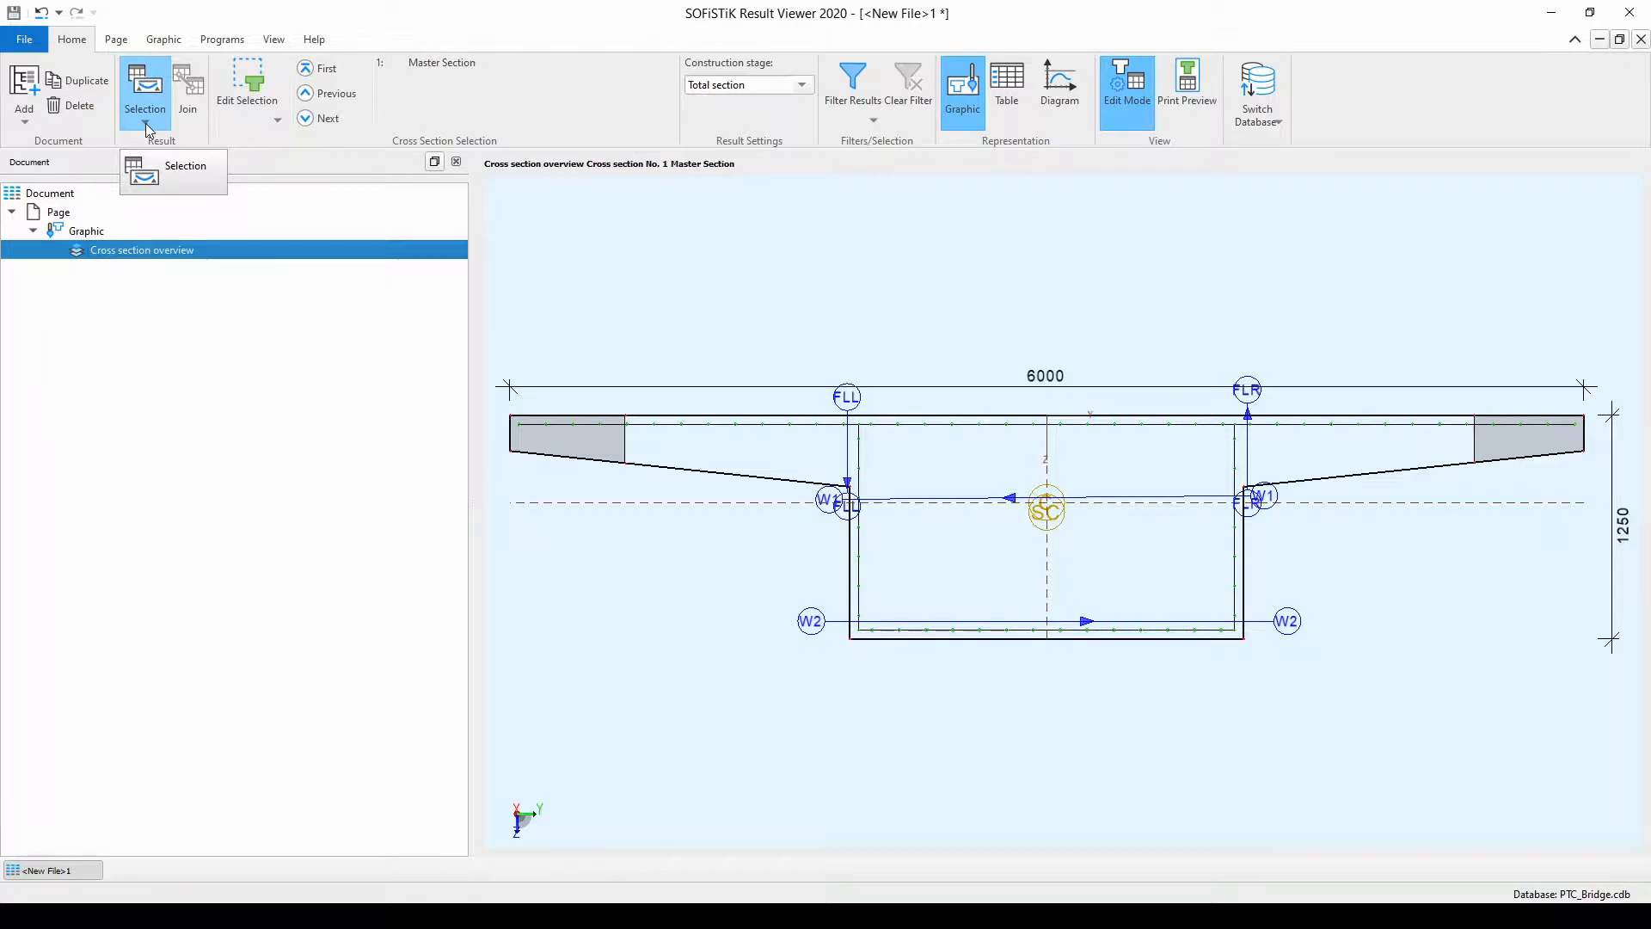
click(146, 122)
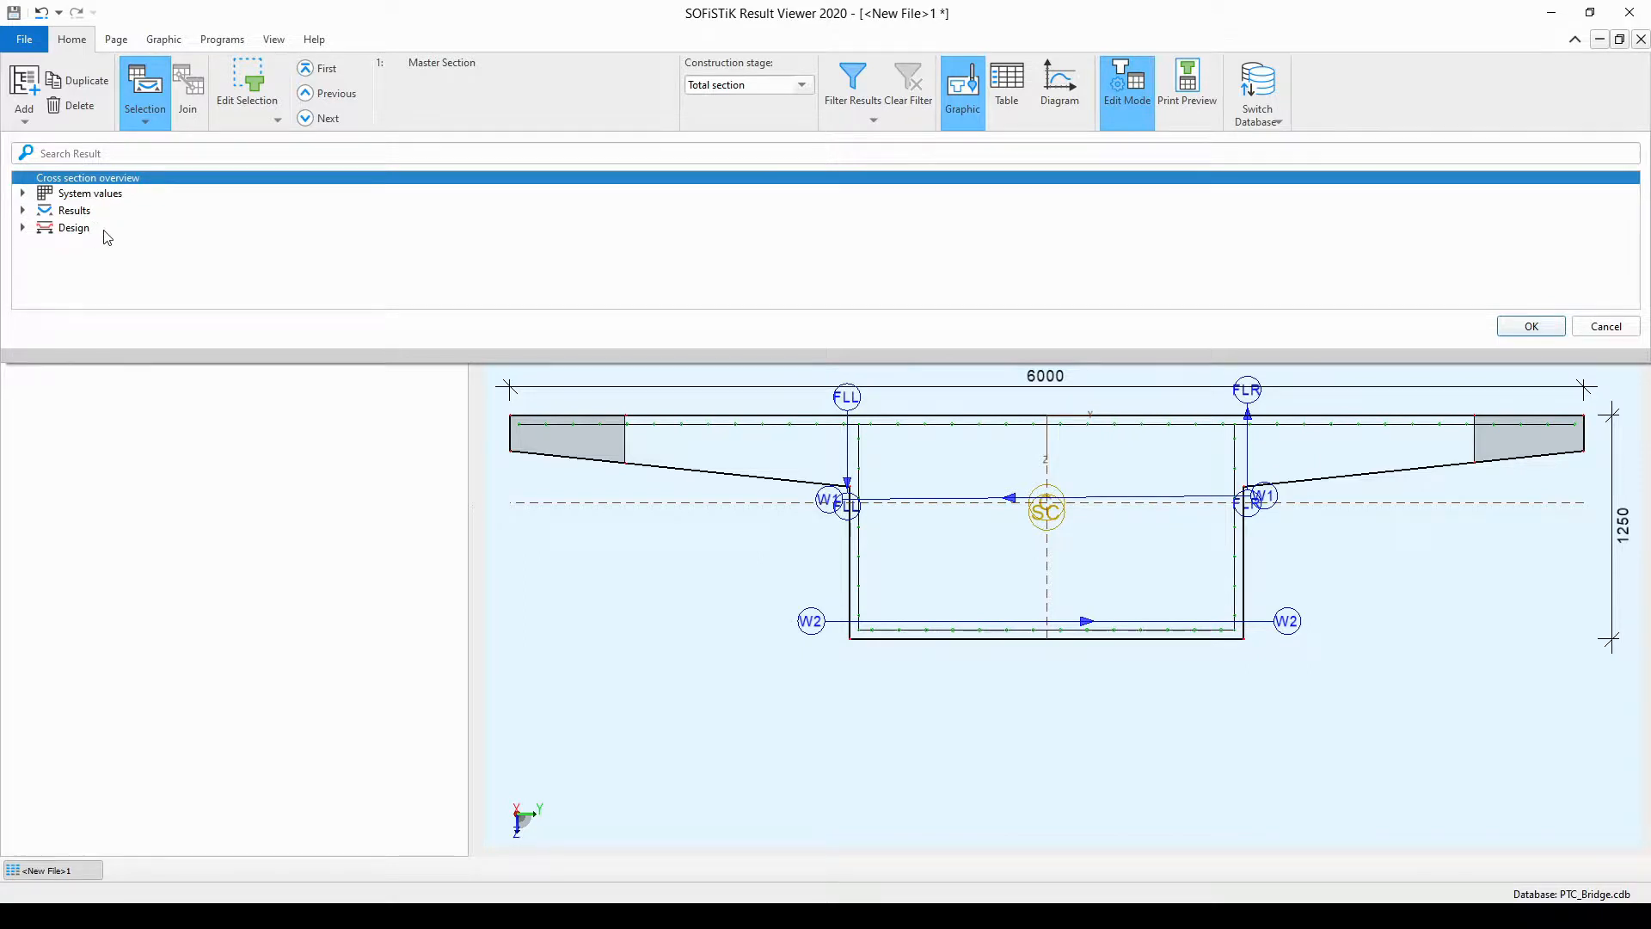
click(23, 194)
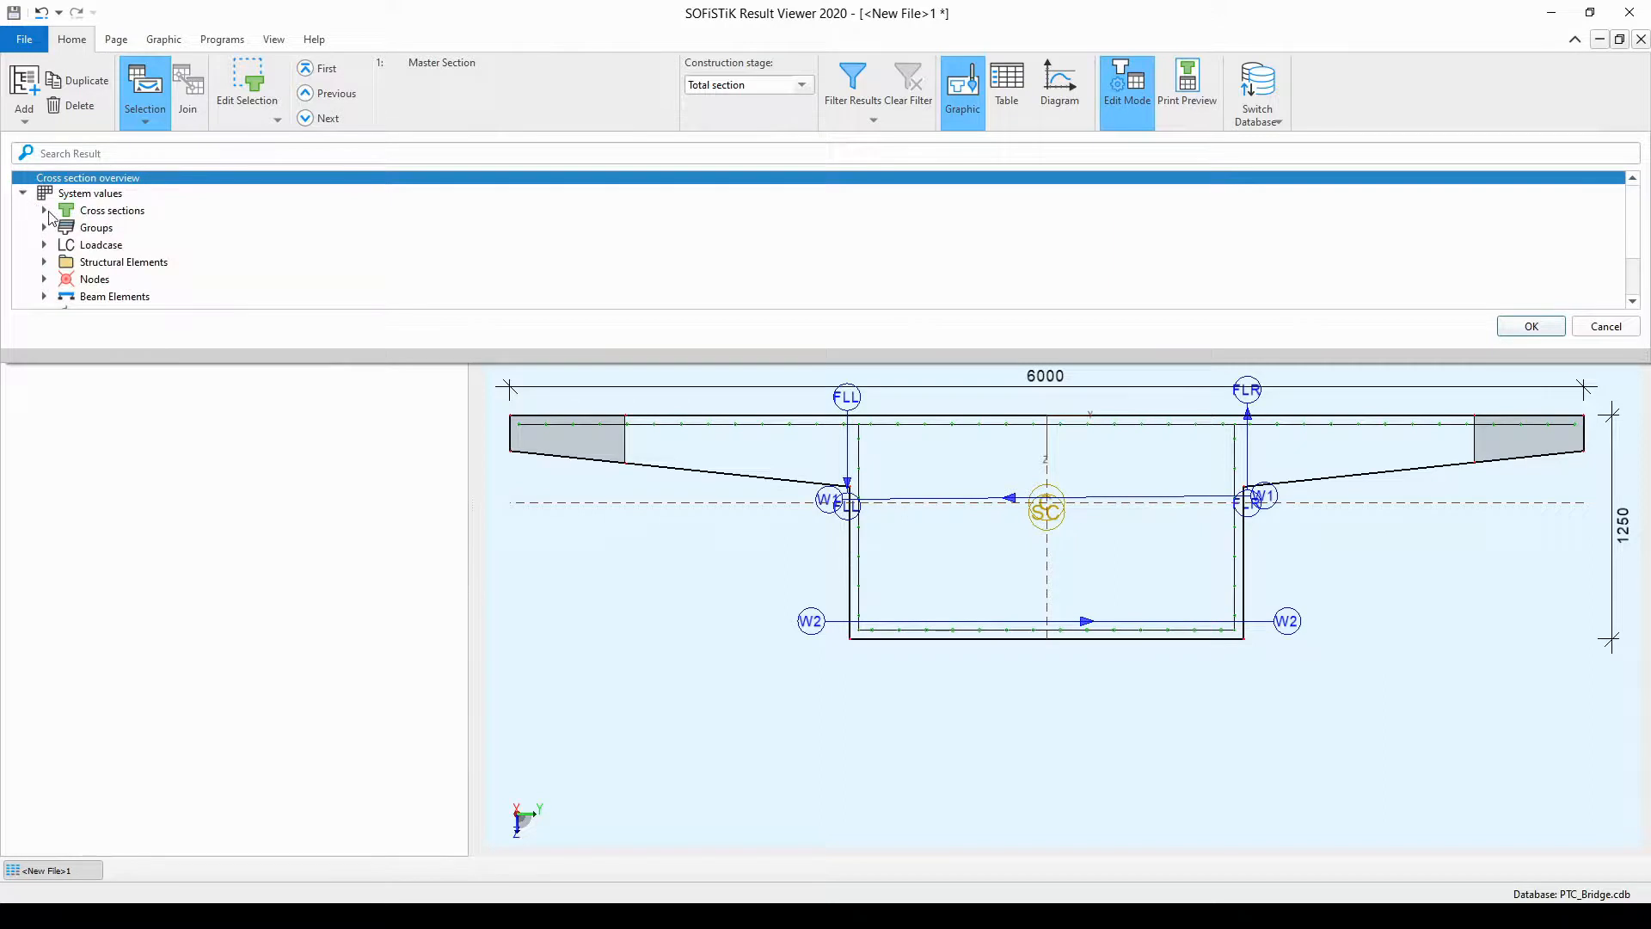
click(46, 211)
scroll(280, 241, down, 2)
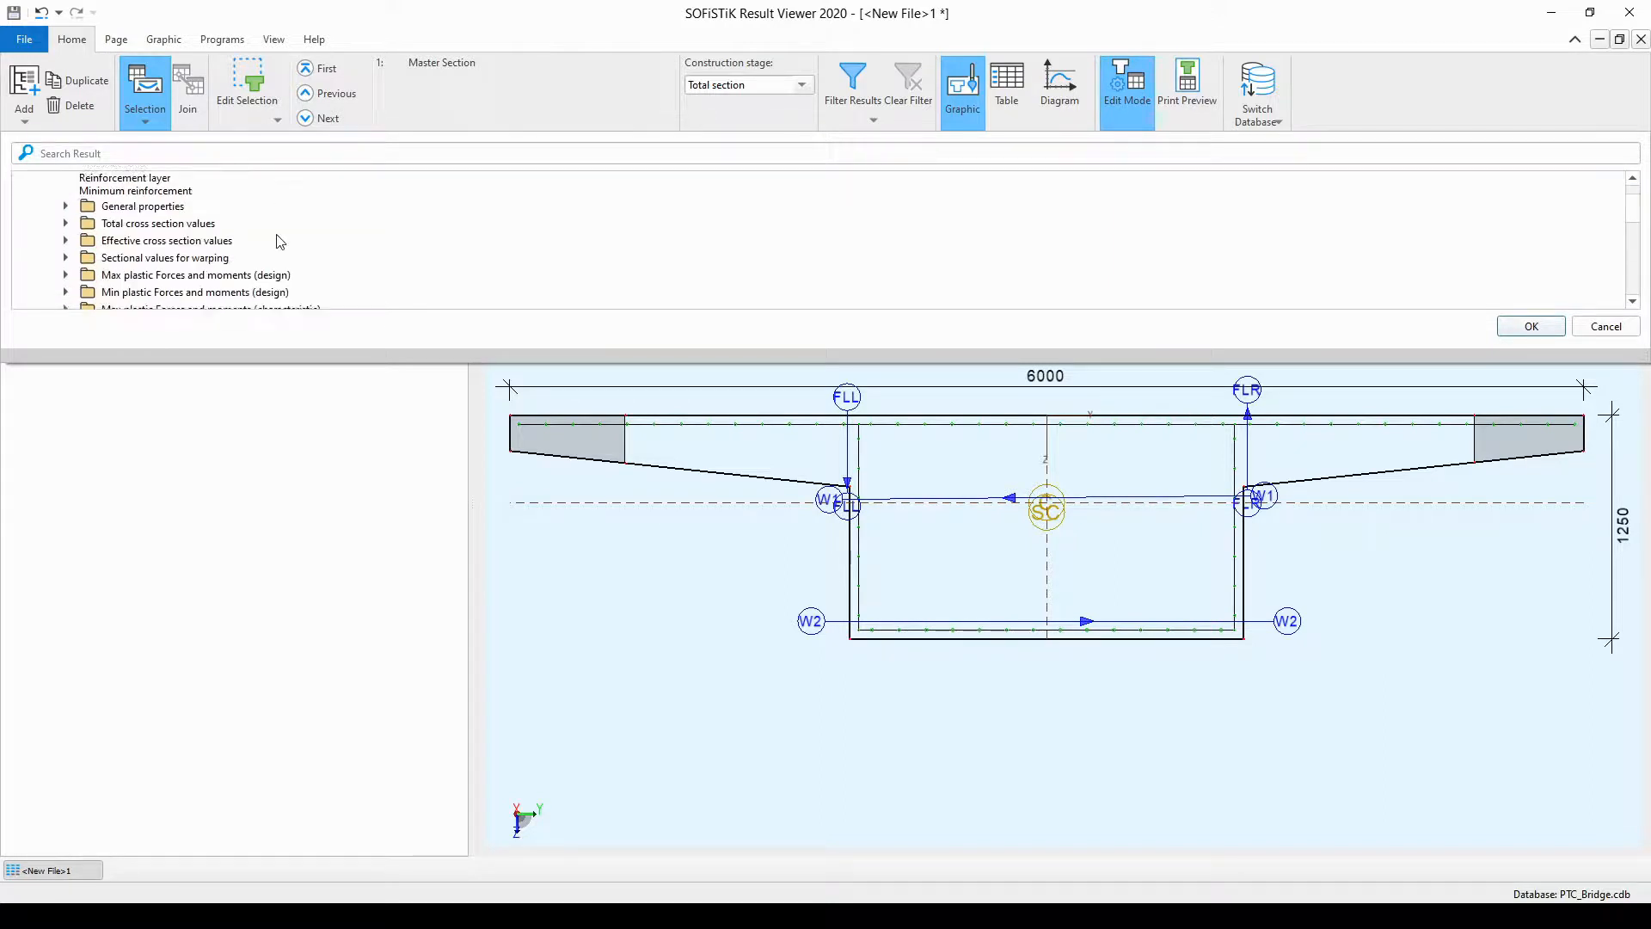
scroll(280, 241, down, 3)
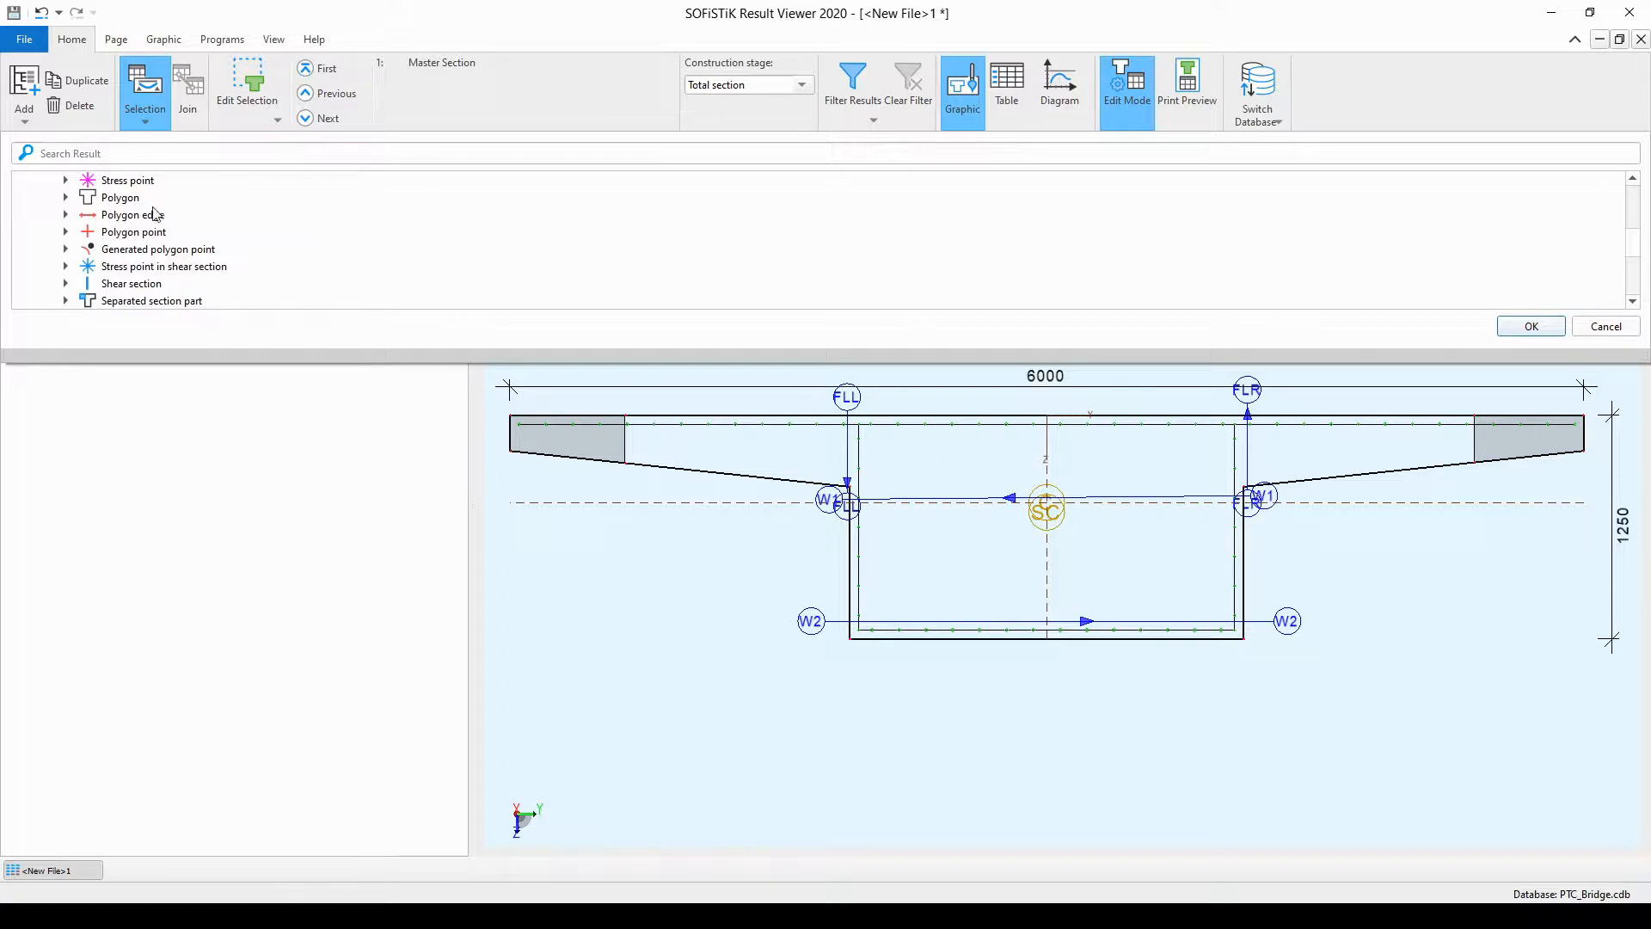
click(66, 180)
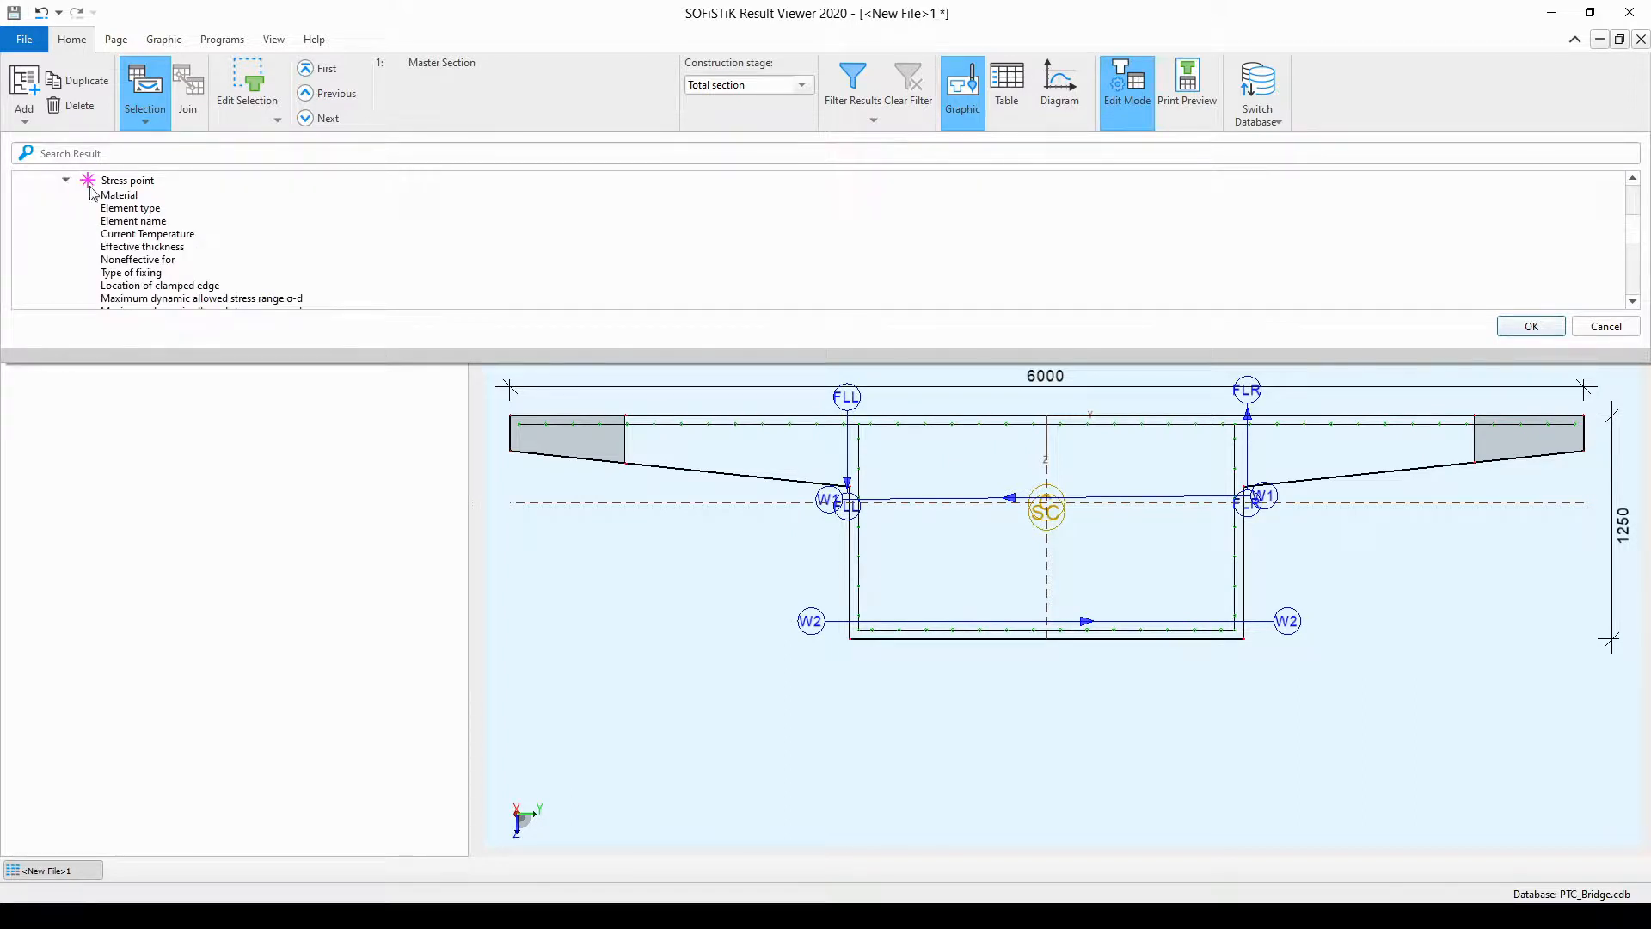
click(167, 222)
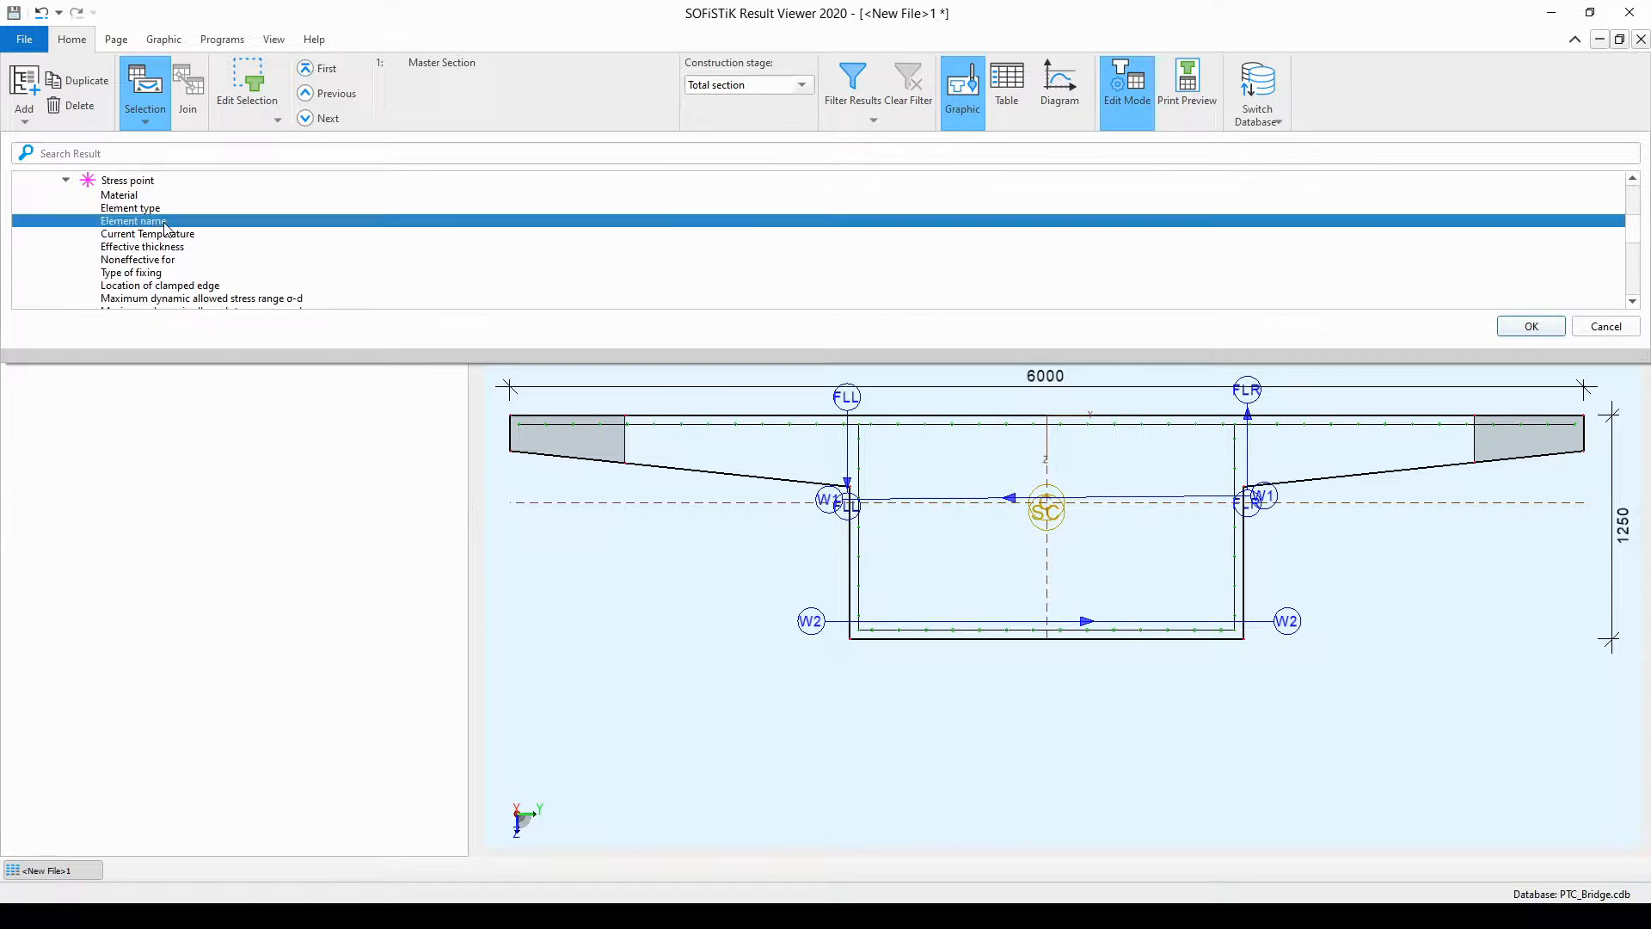
click(1521, 334)
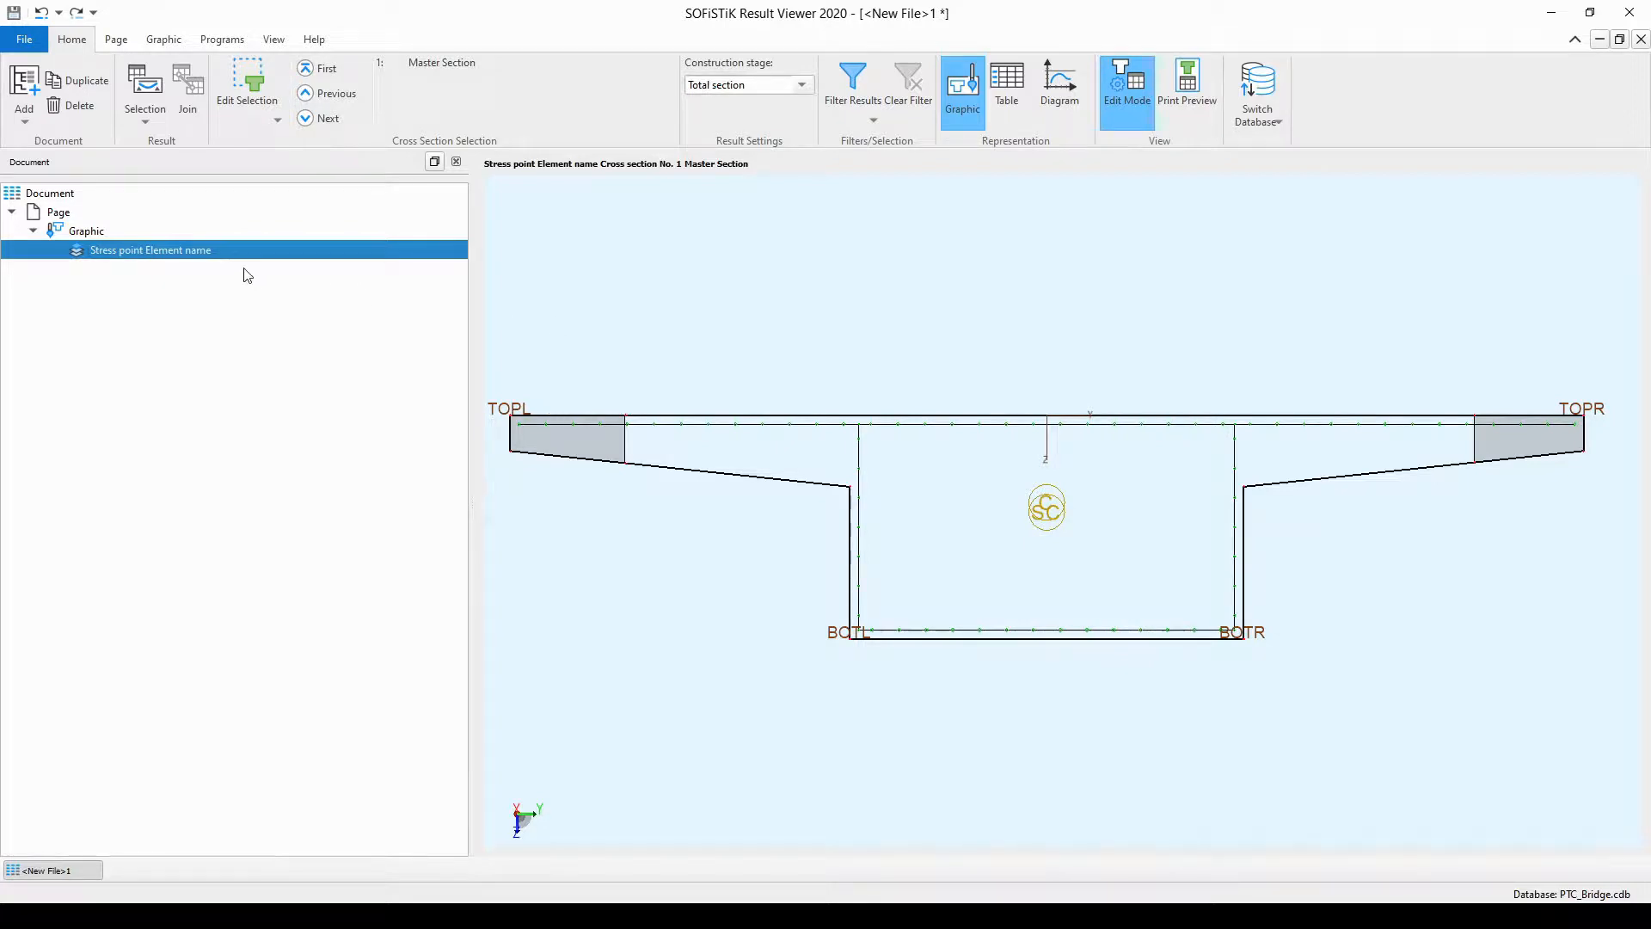
- Add a second layer to the graphic with the stress point Coordinate Z as its result
double_click(218, 258)
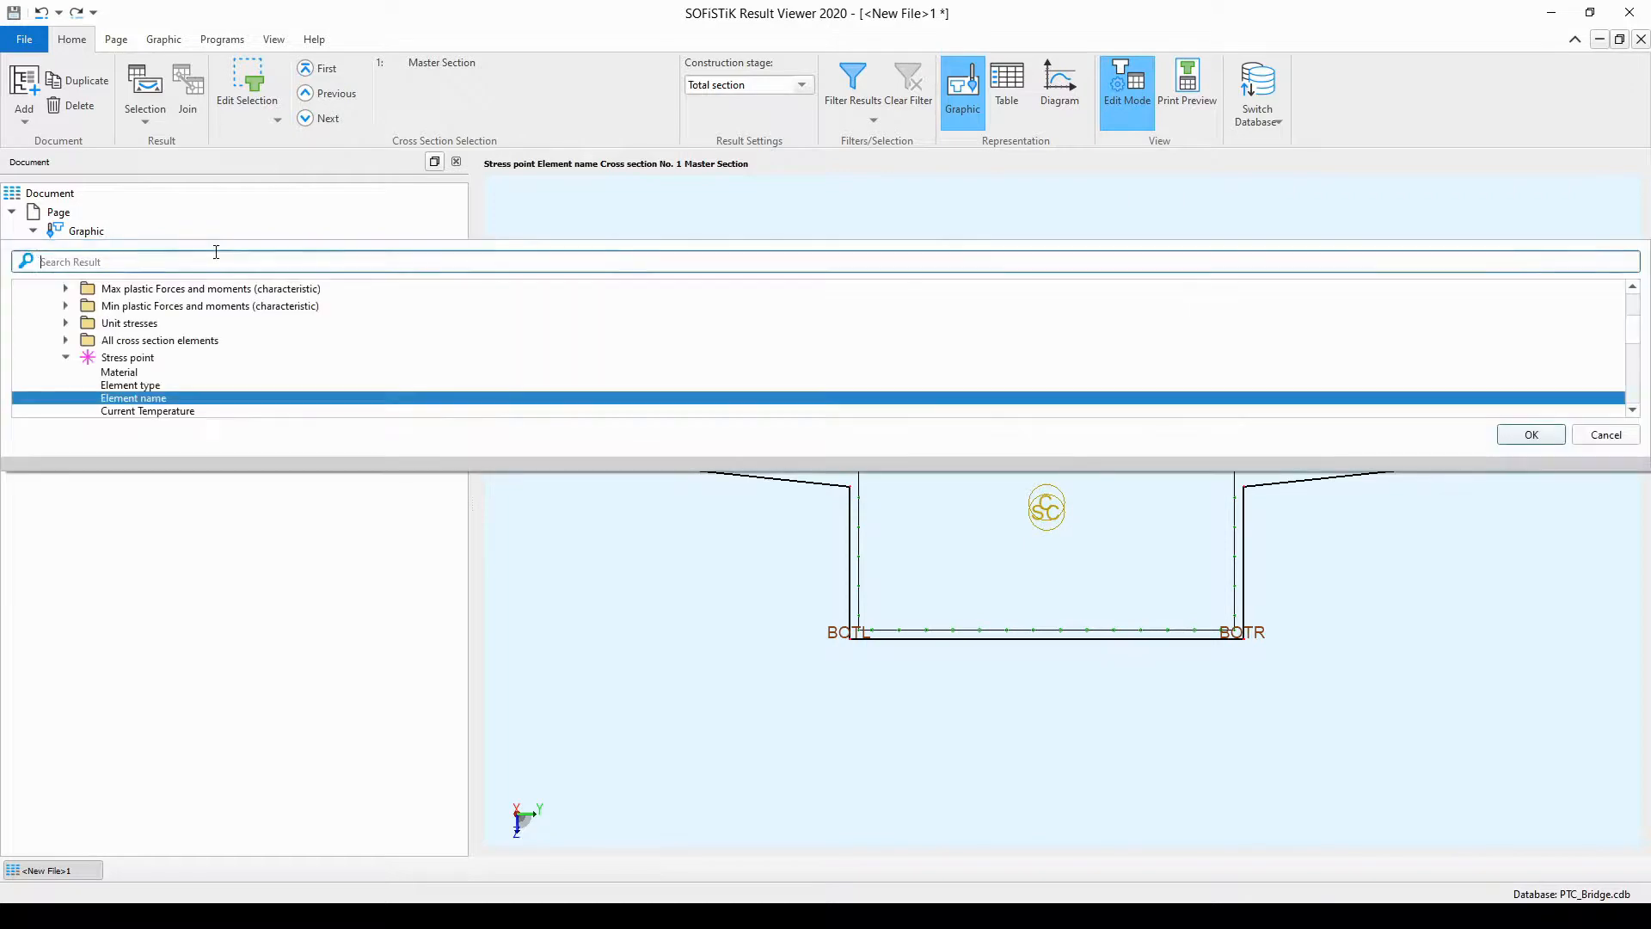
scroll(221, 295, up, 1)
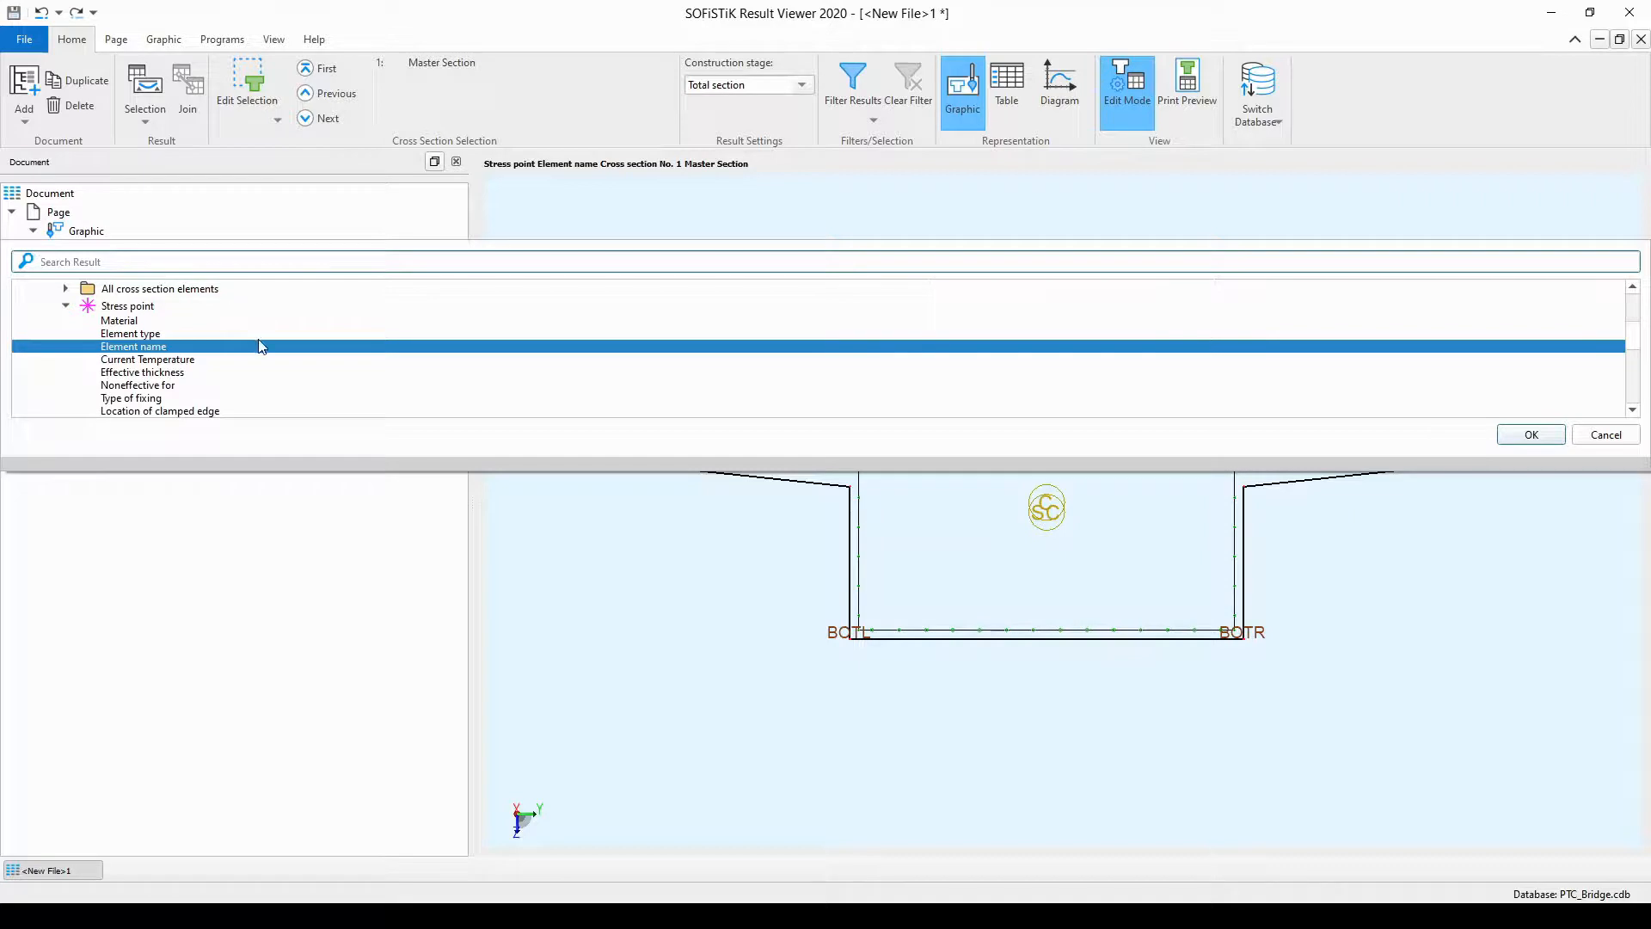
scroll(262, 342, down, 2)
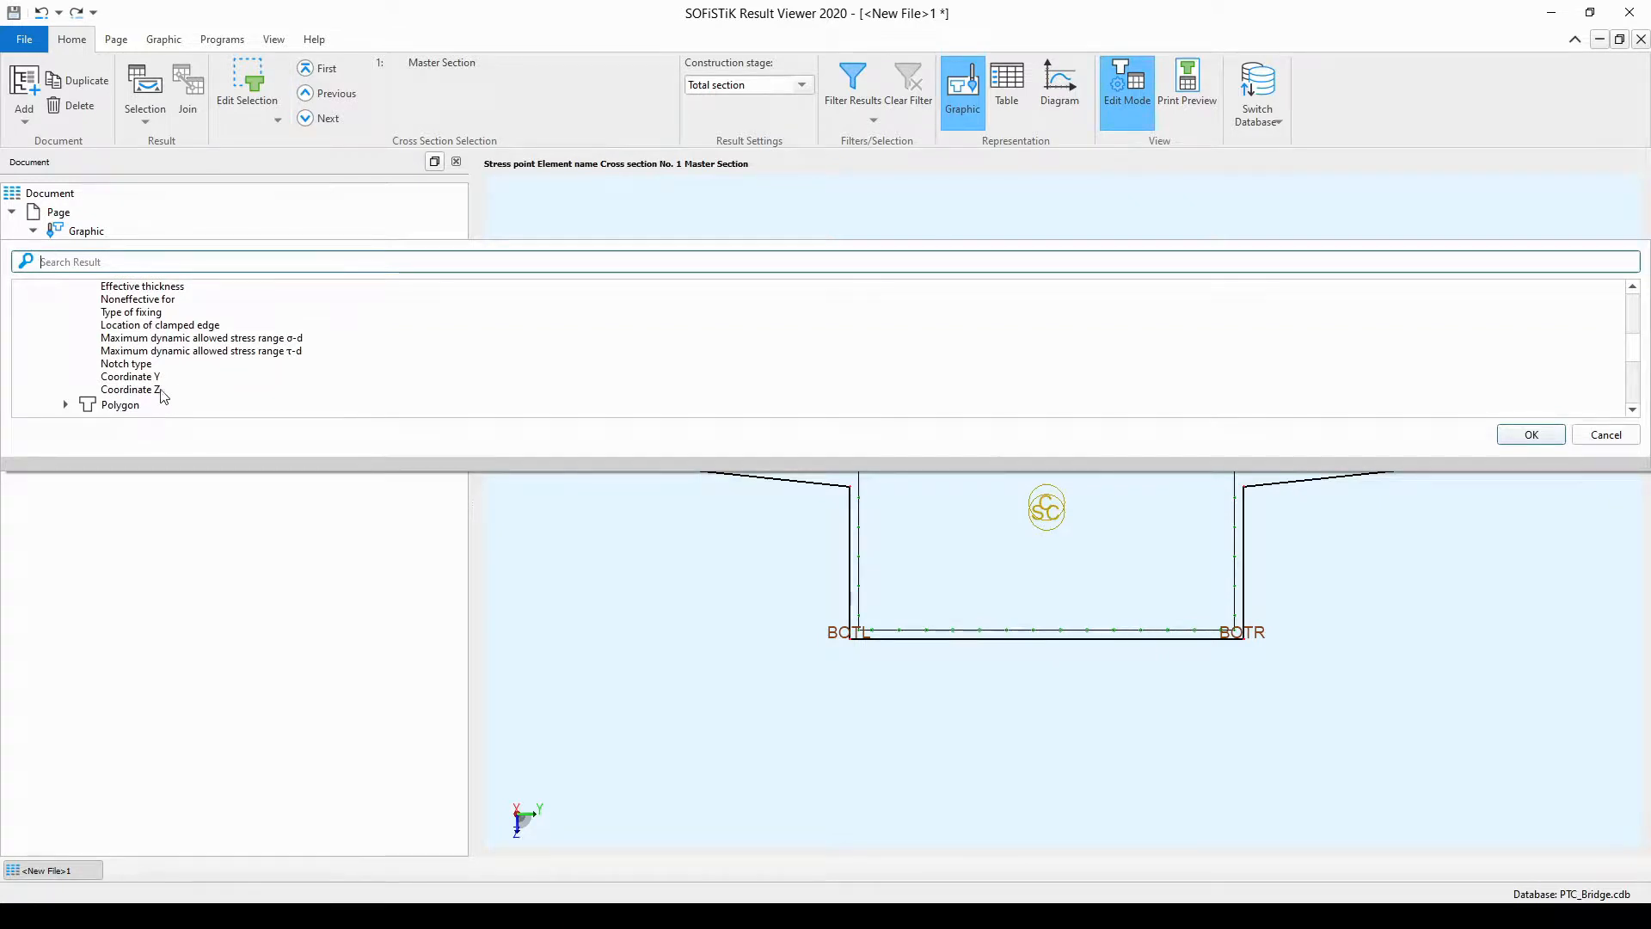
click(138, 389)
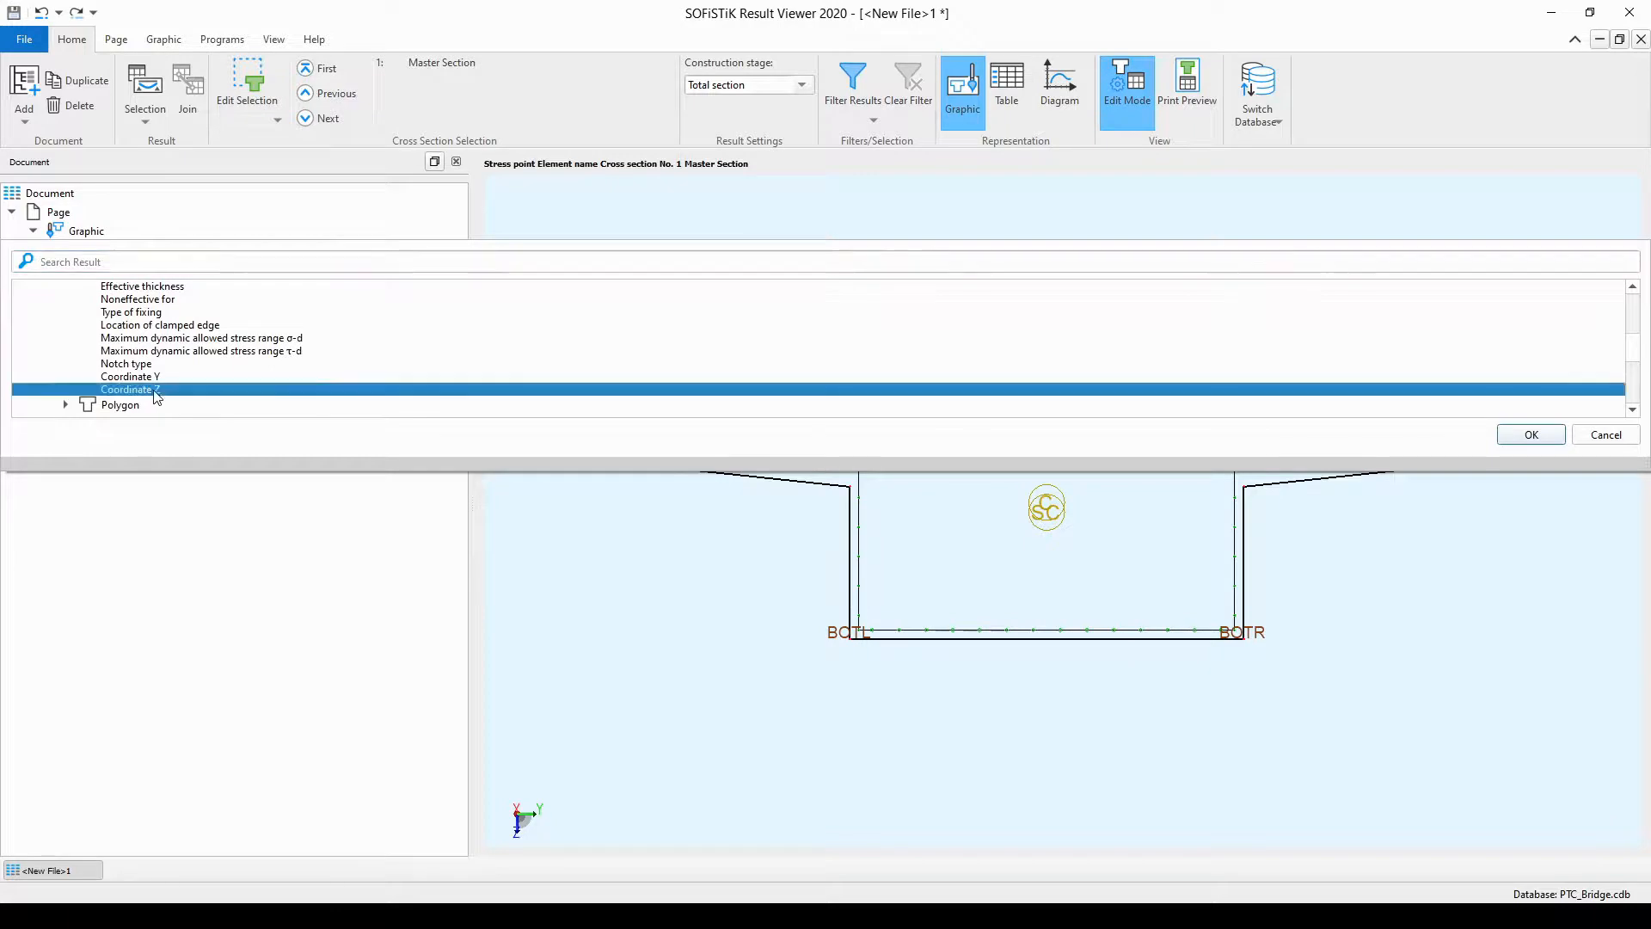
click(1523, 441)
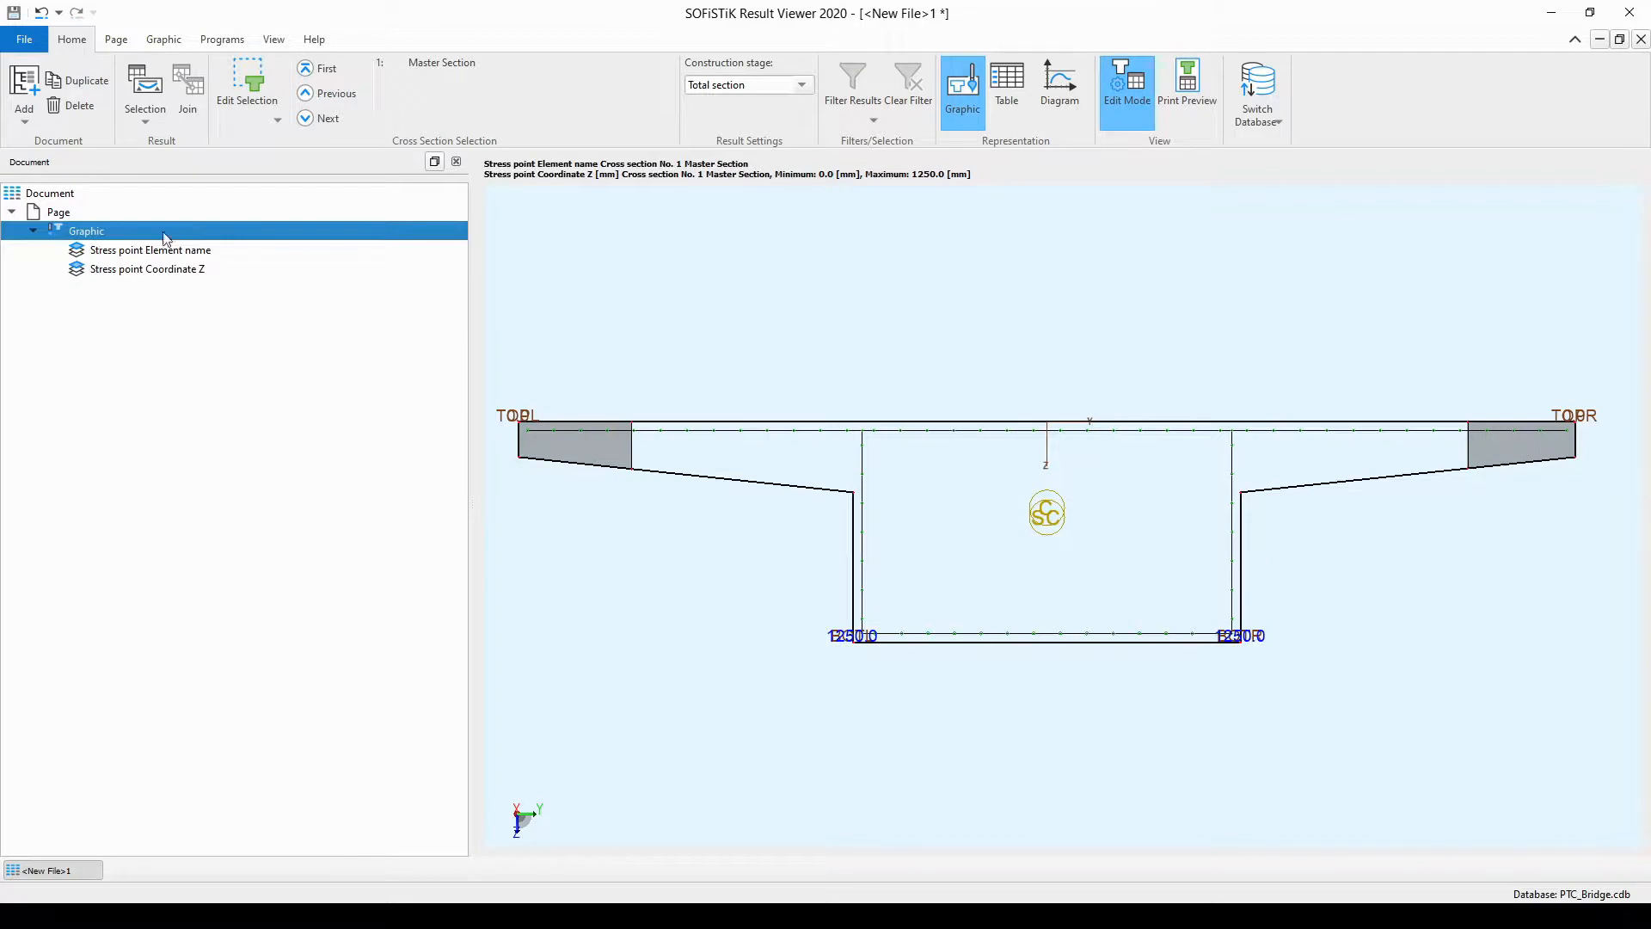
click(194, 251)
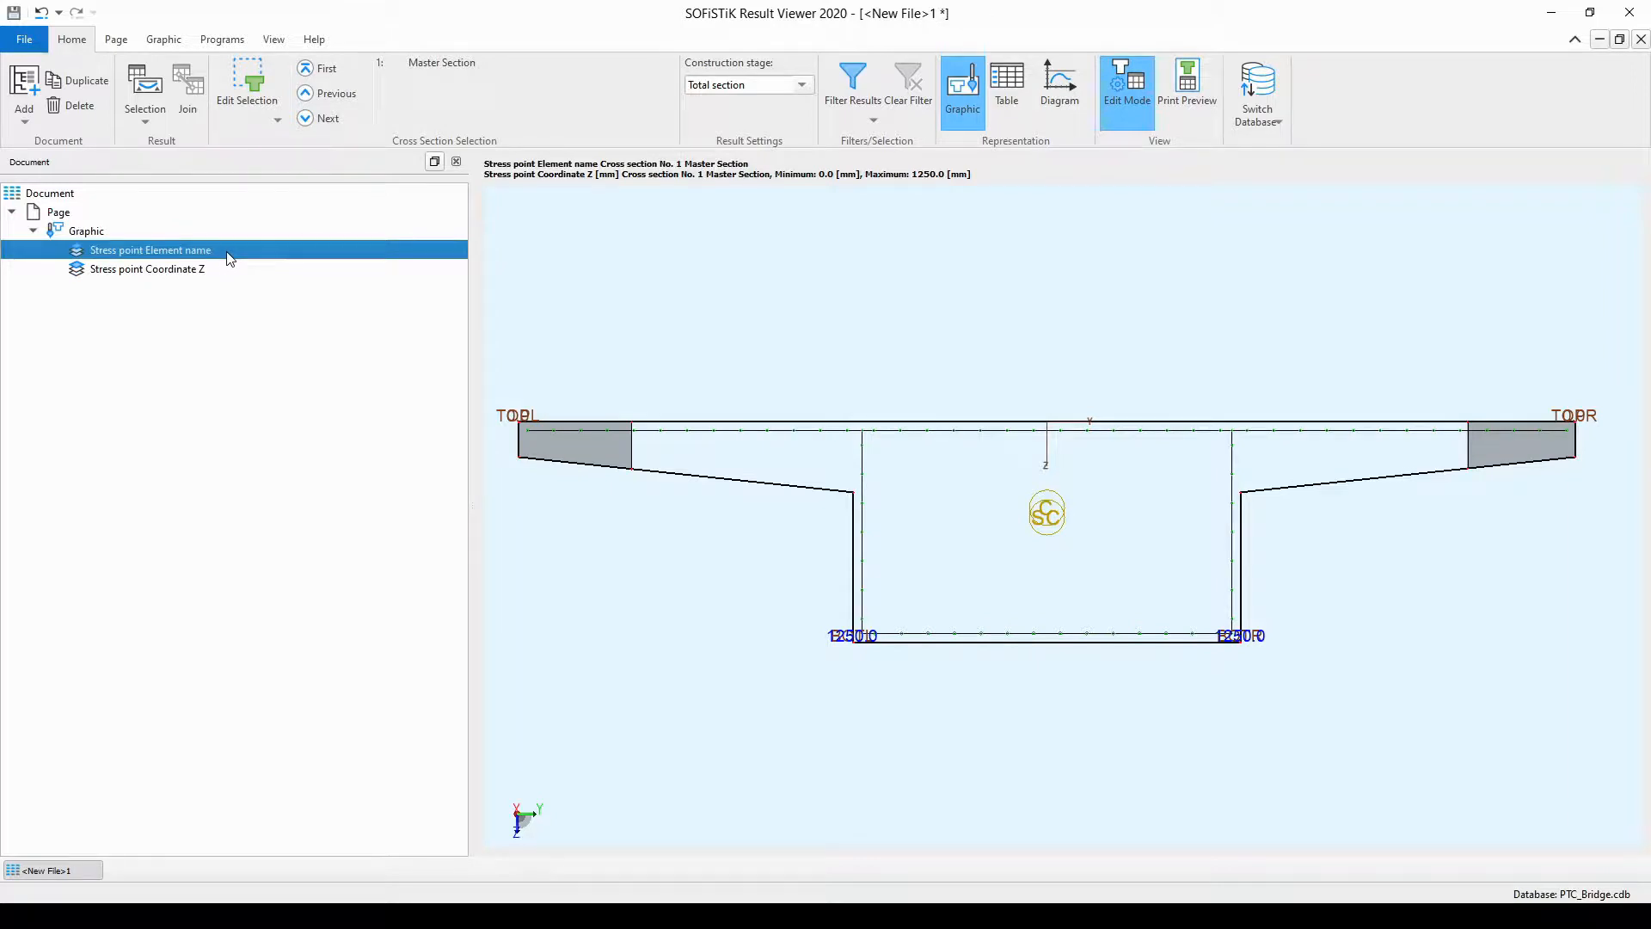
click(207, 272)
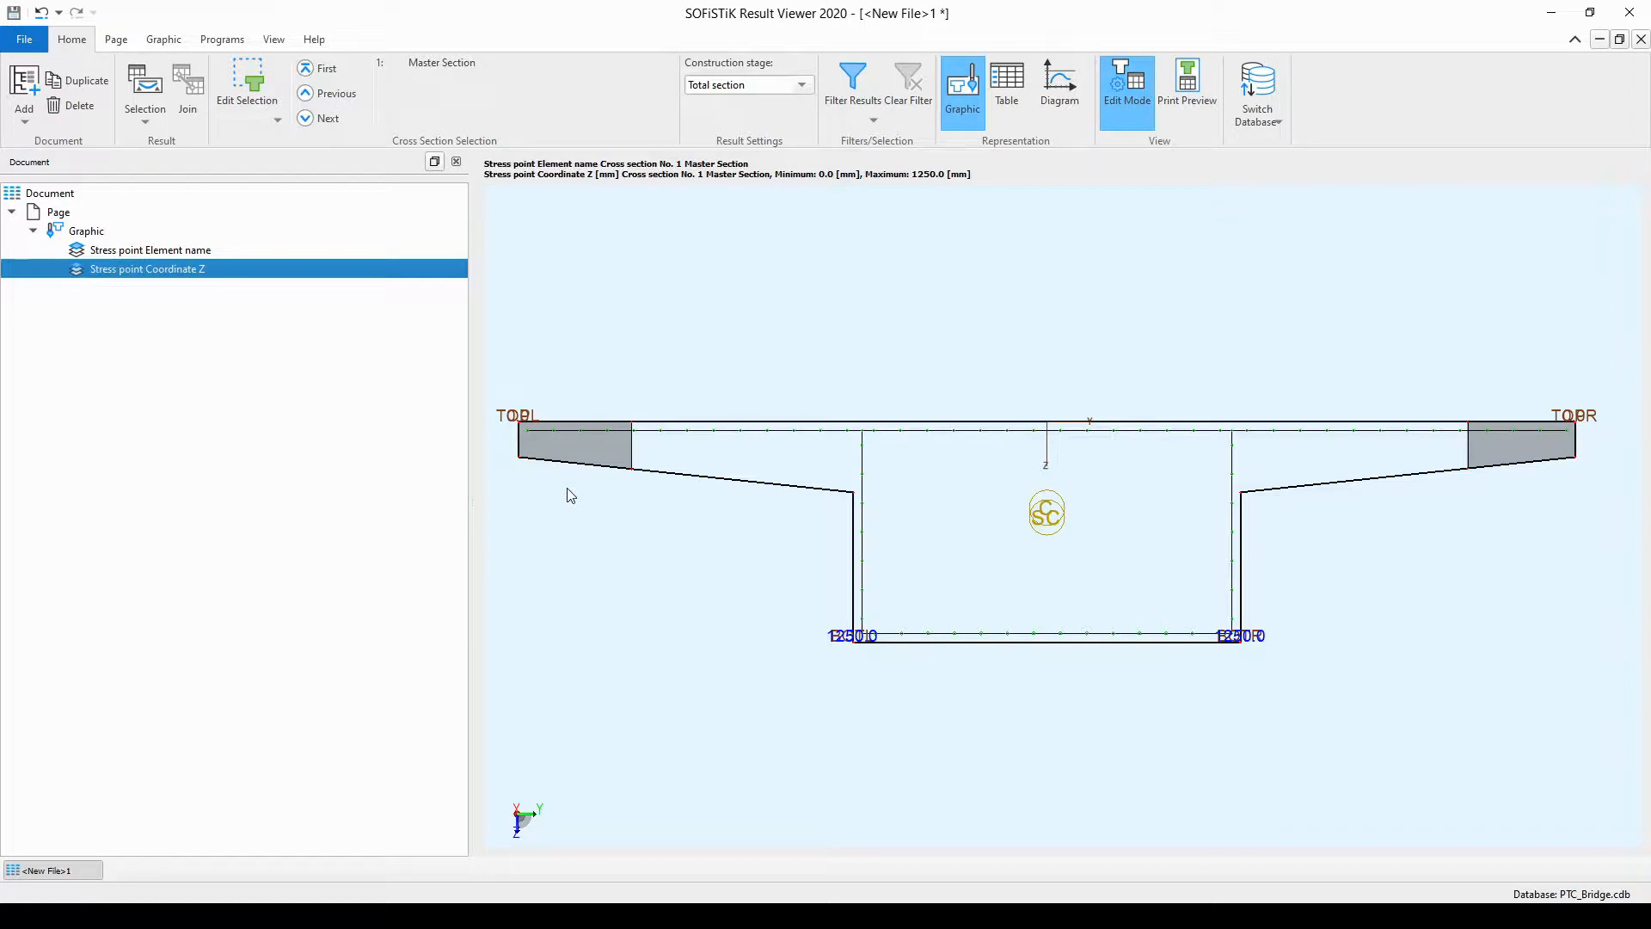
- Delete the Stress point Coordinate Z layer from the graphic
scroll(890, 671, up, 5)
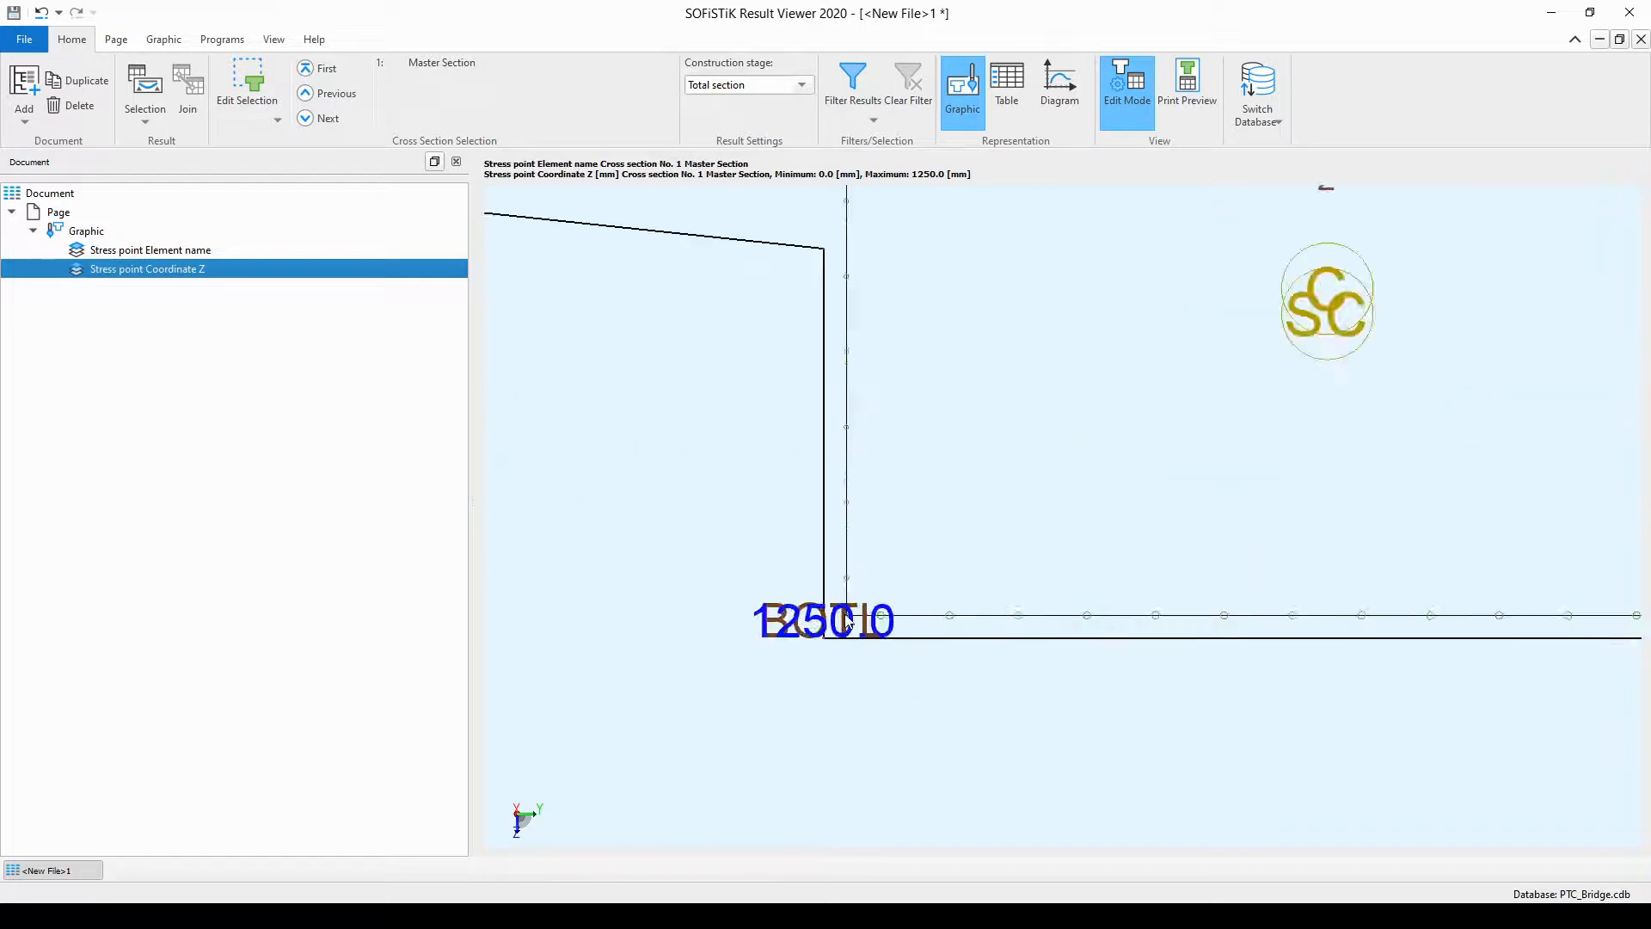
scroll(864, 635, up, 2)
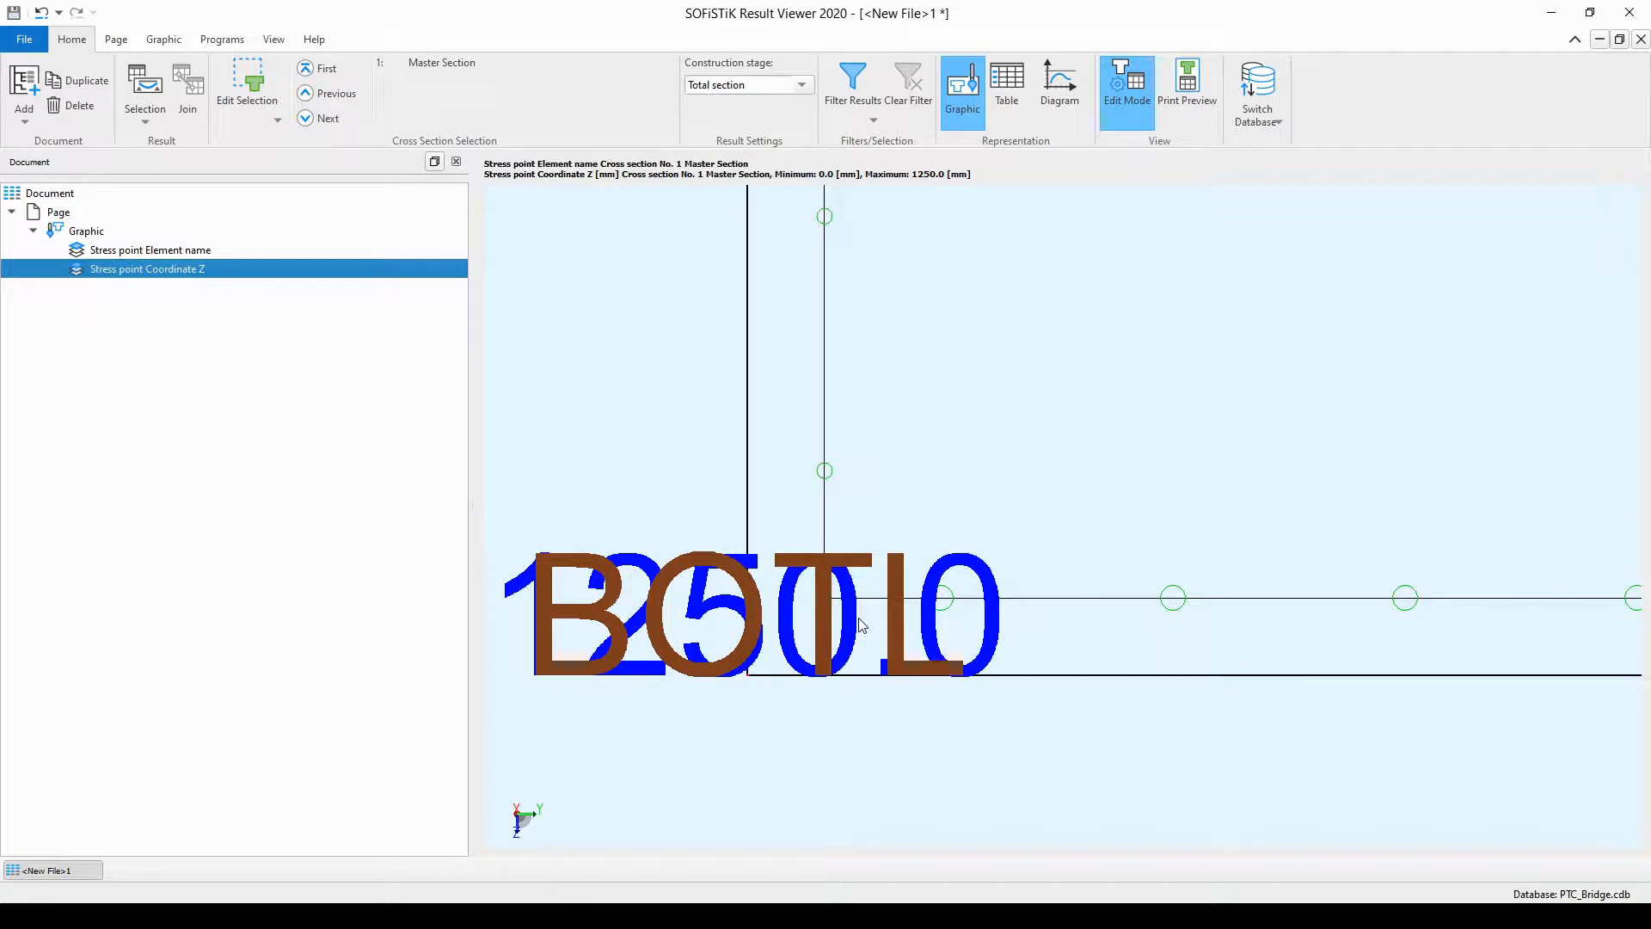
right_click(977, 337)
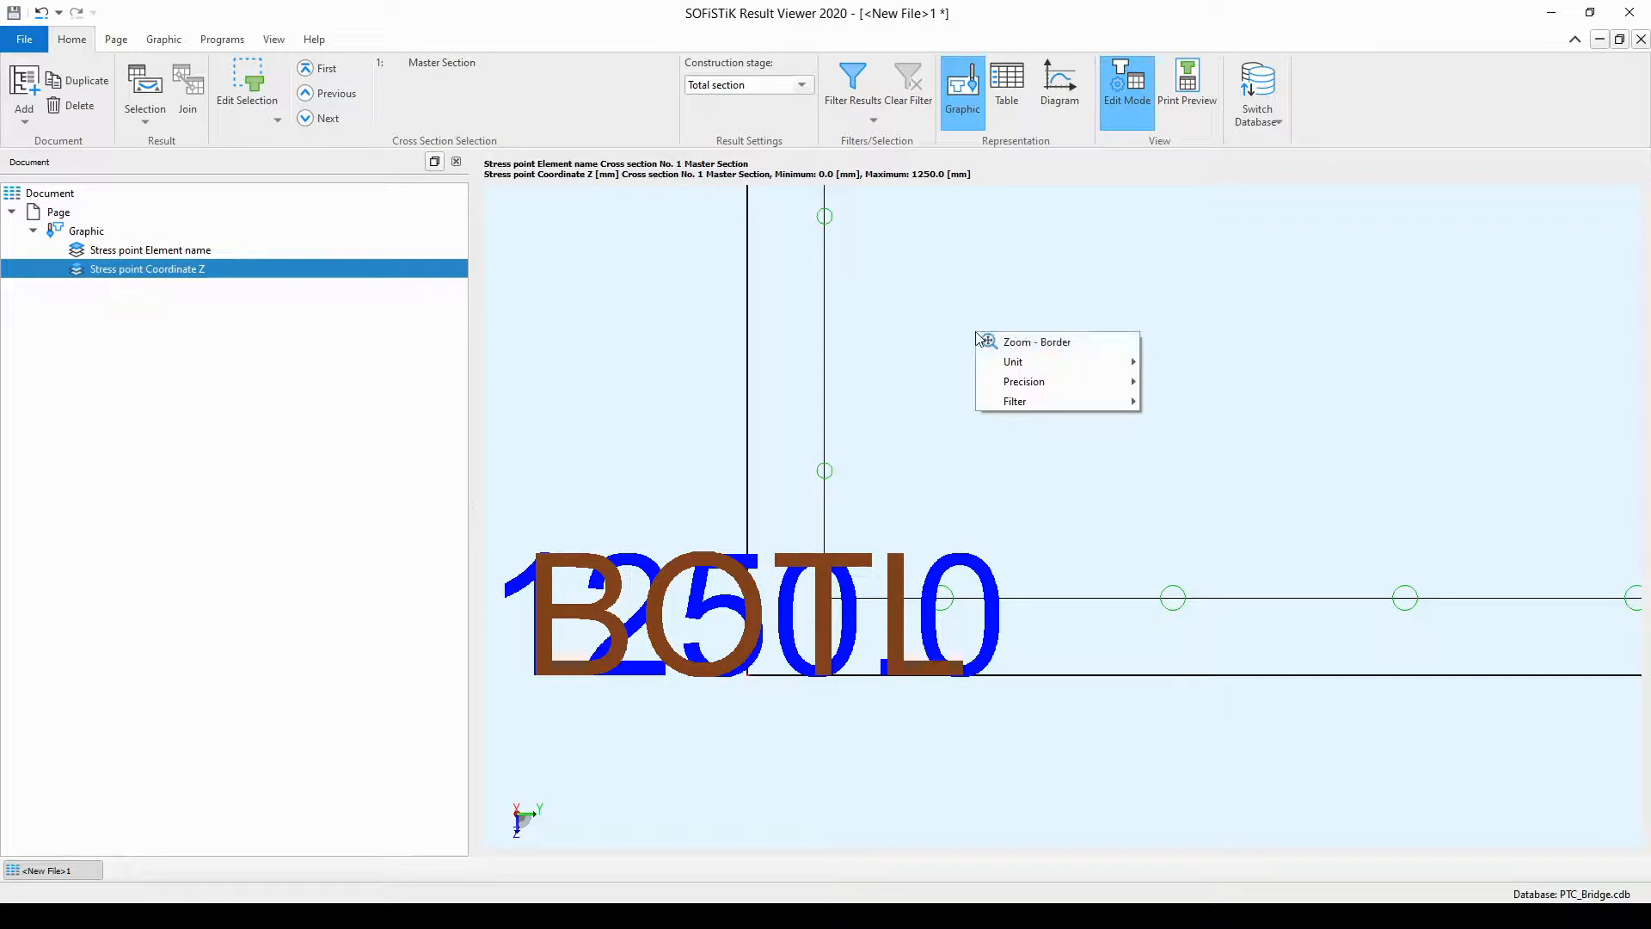
click(1040, 348)
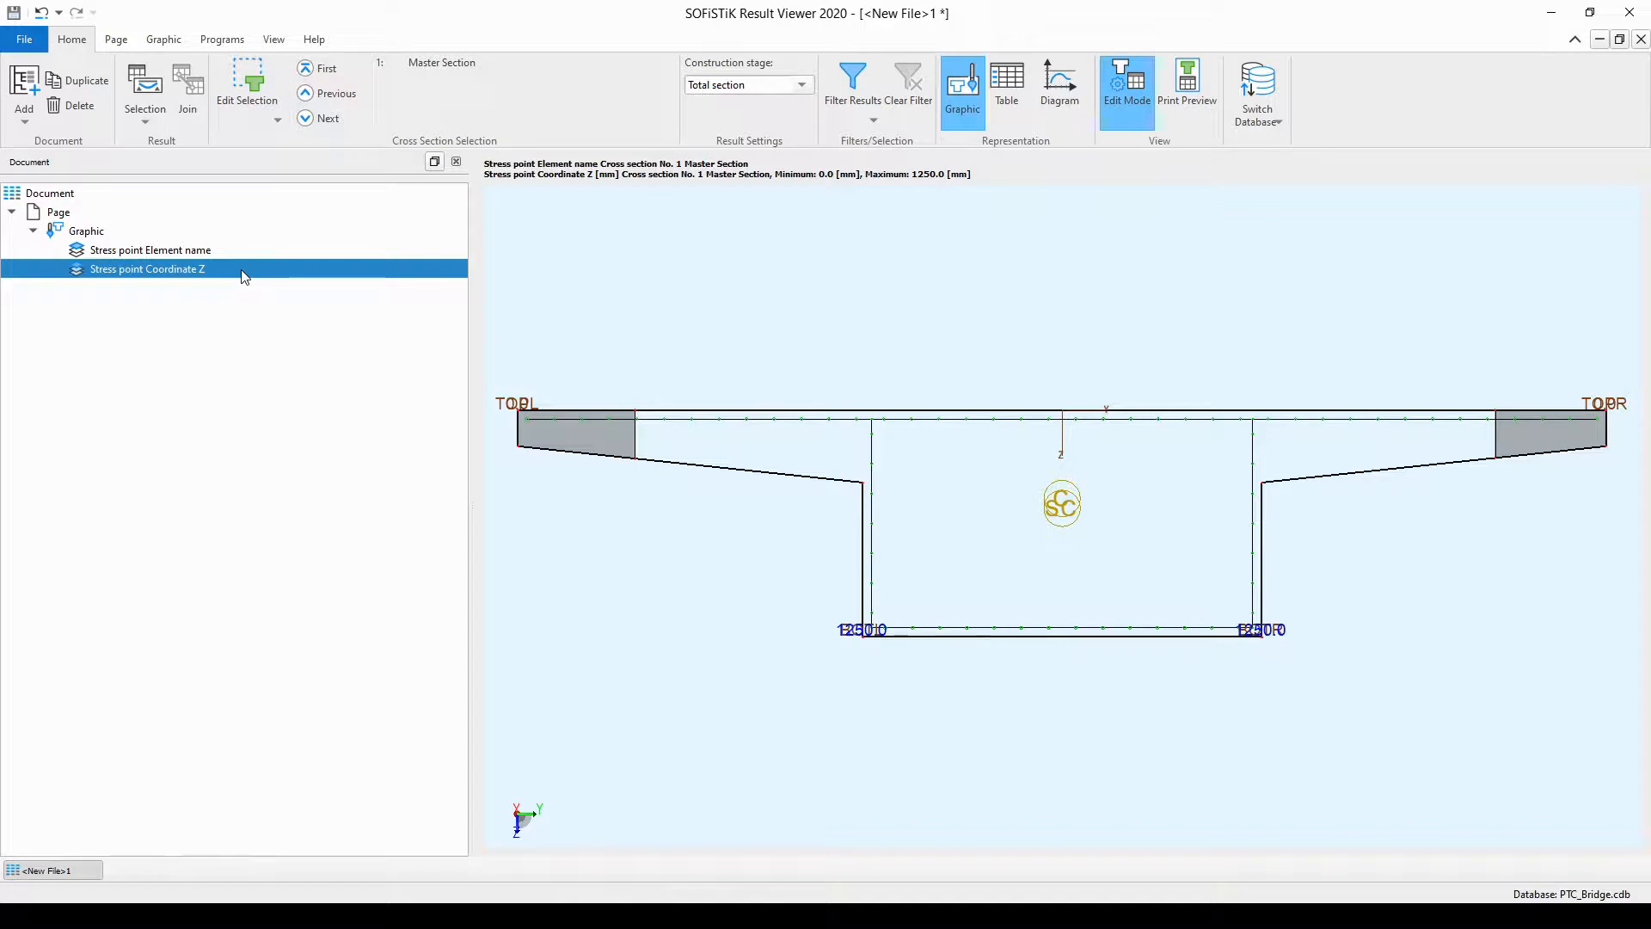
click(211, 250)
click(208, 273)
key(Delete)
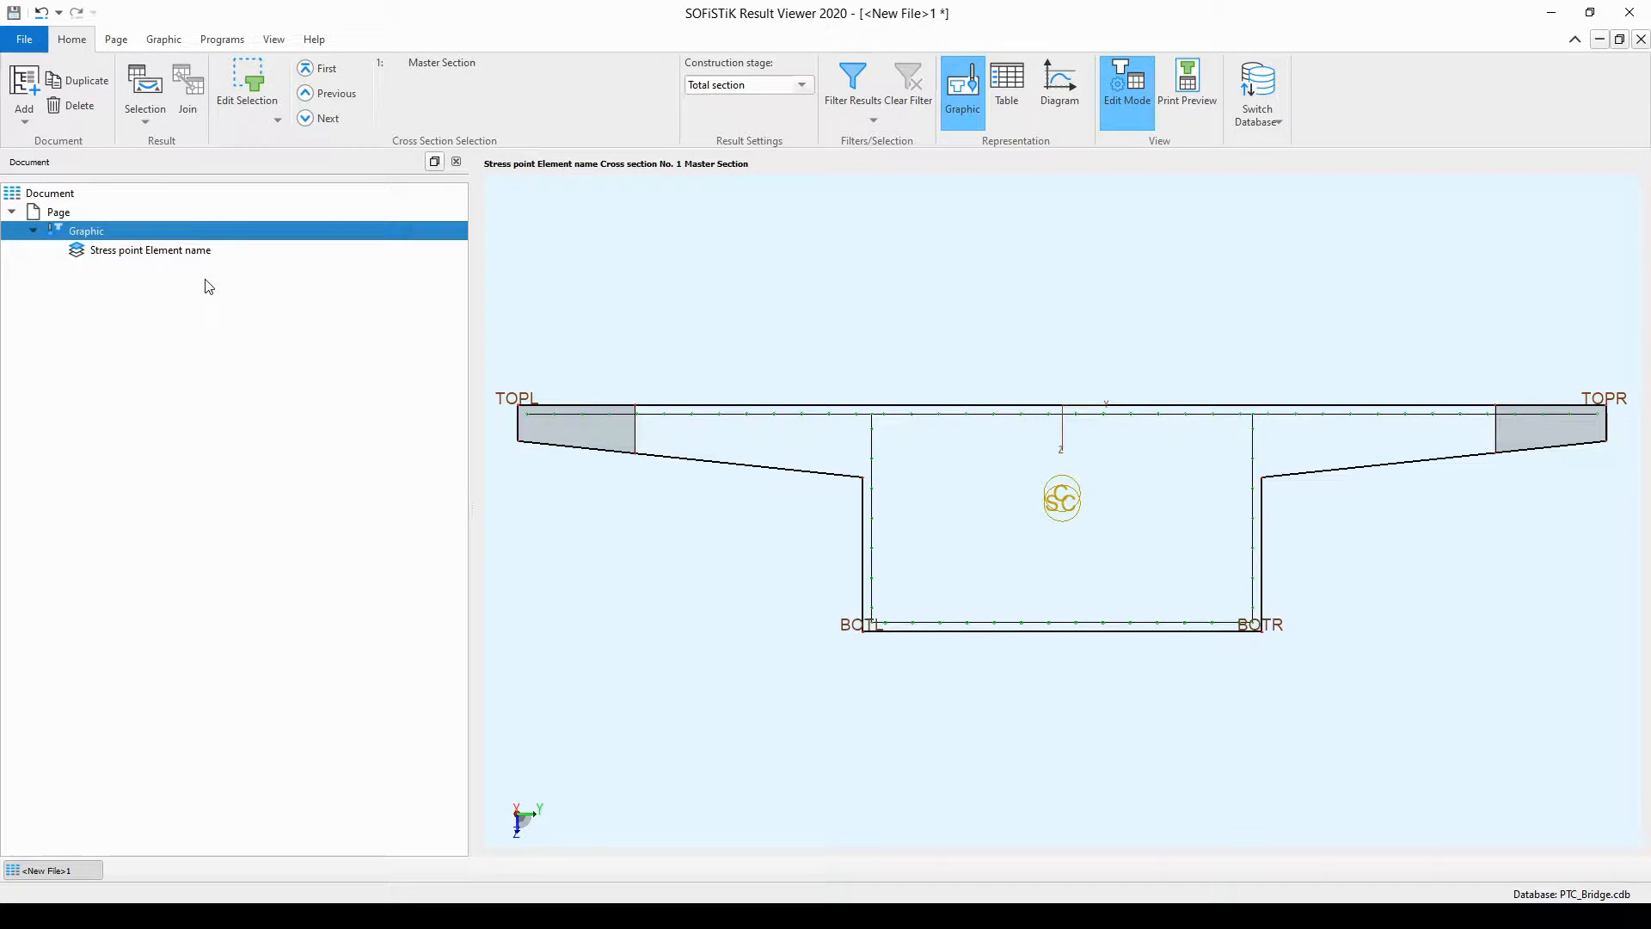
- Add the Single reinforcement Layer number result as a second layer of the graphic
click(216, 251)
double_click(226, 251)
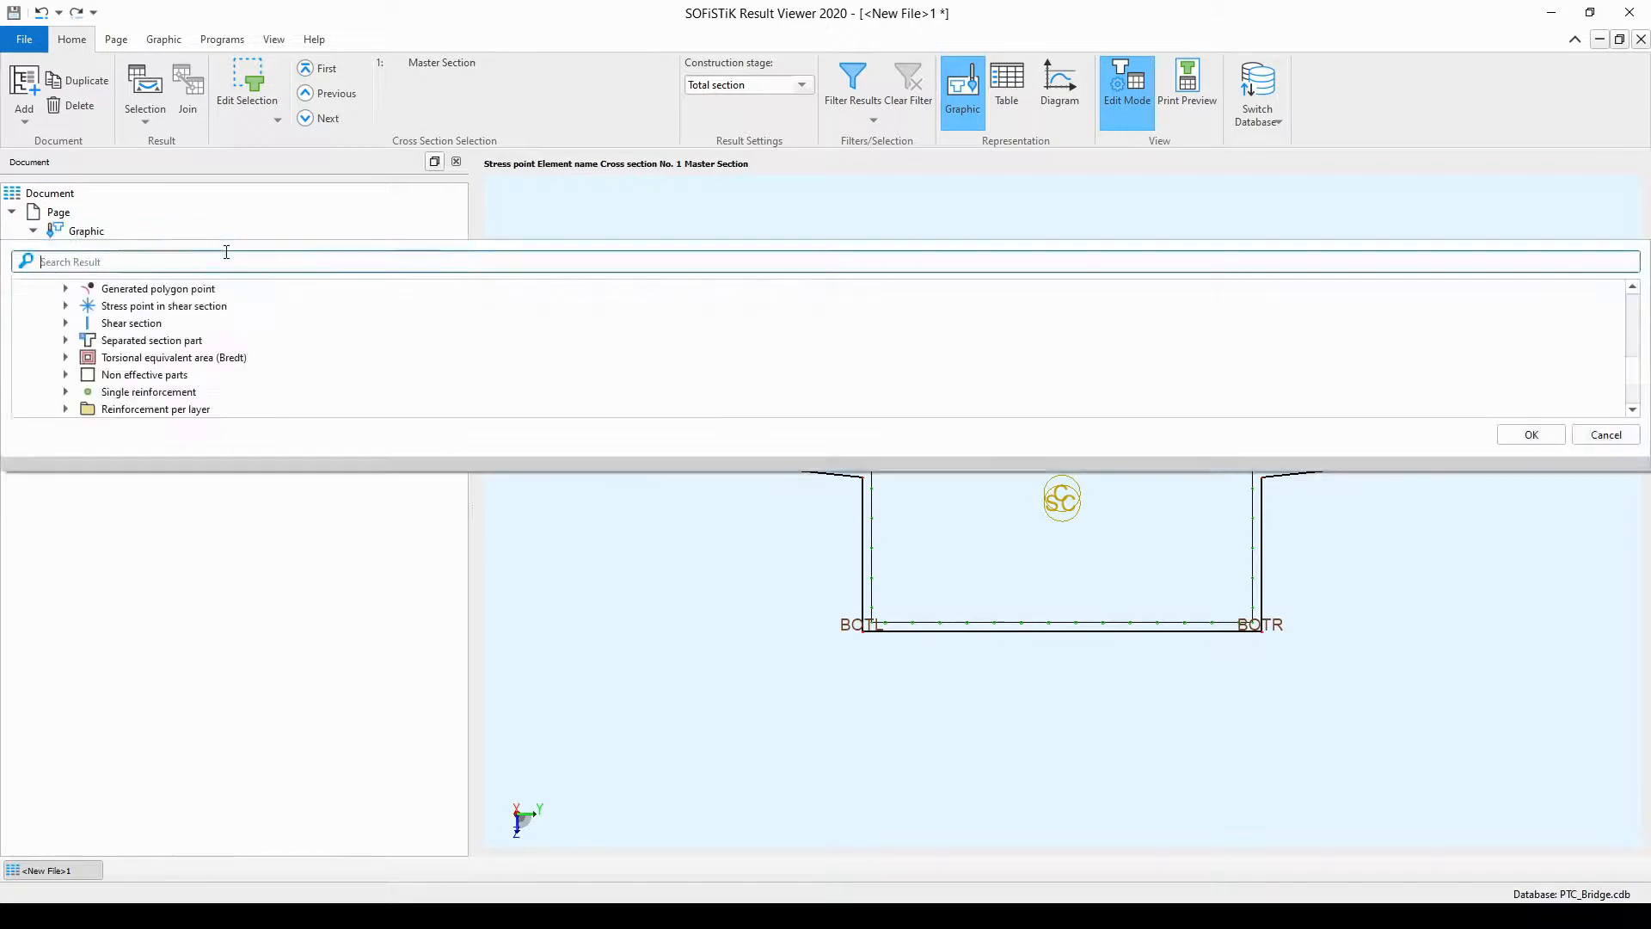
scroll(216, 333, down, 8)
scroll(216, 333, down, 5)
click(65, 288)
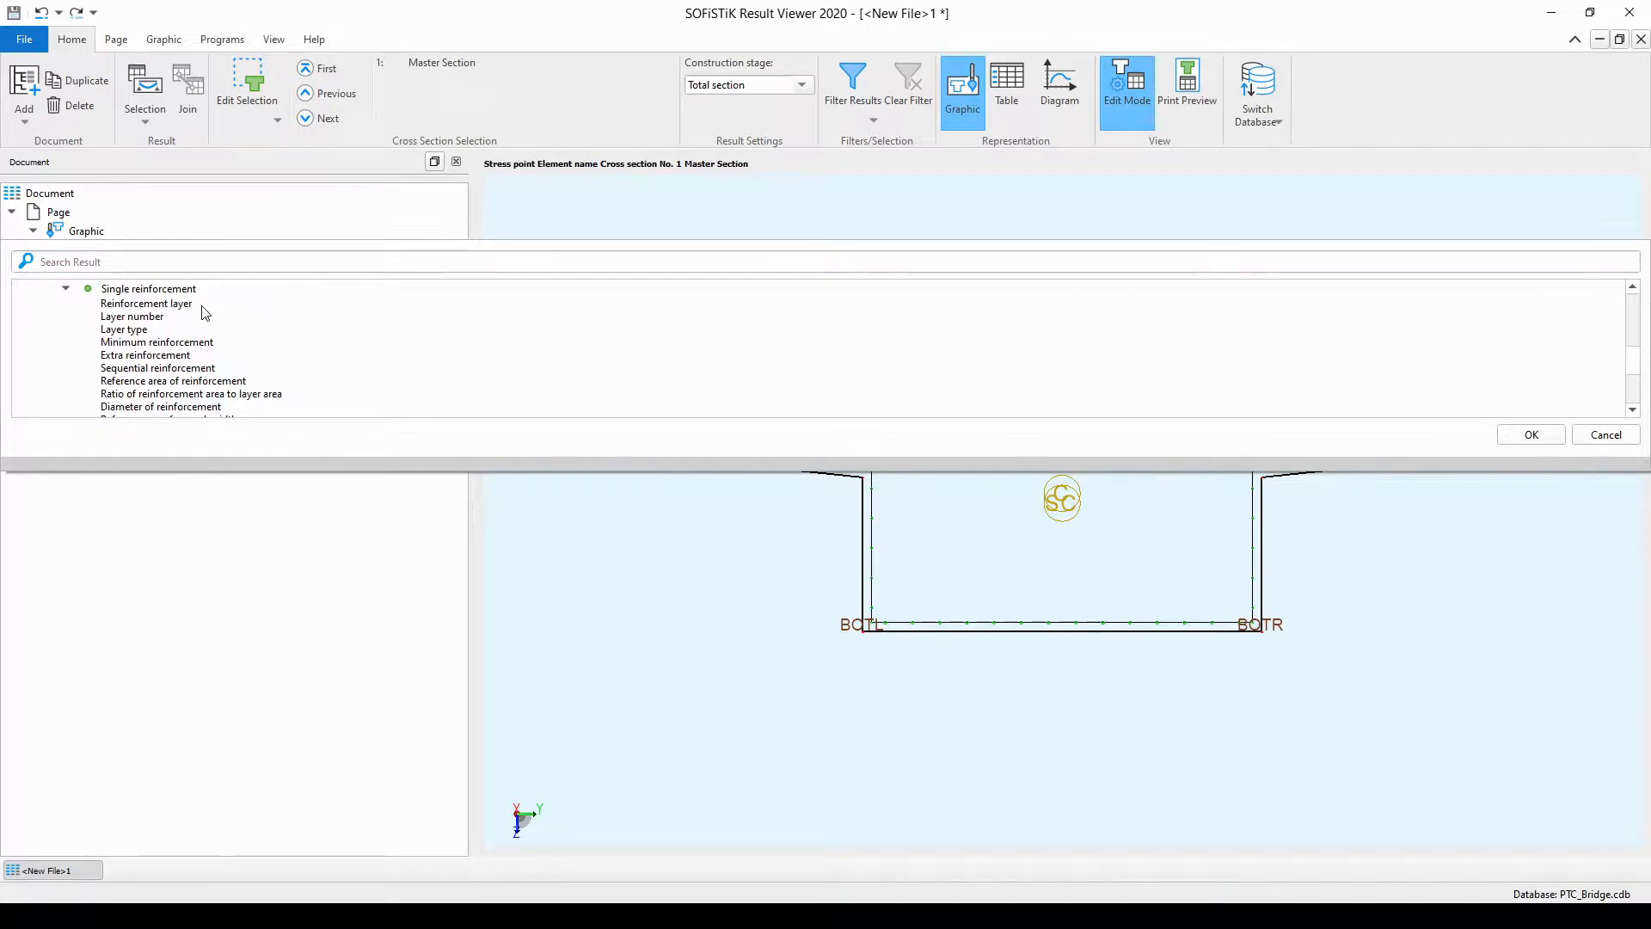
click(148, 317)
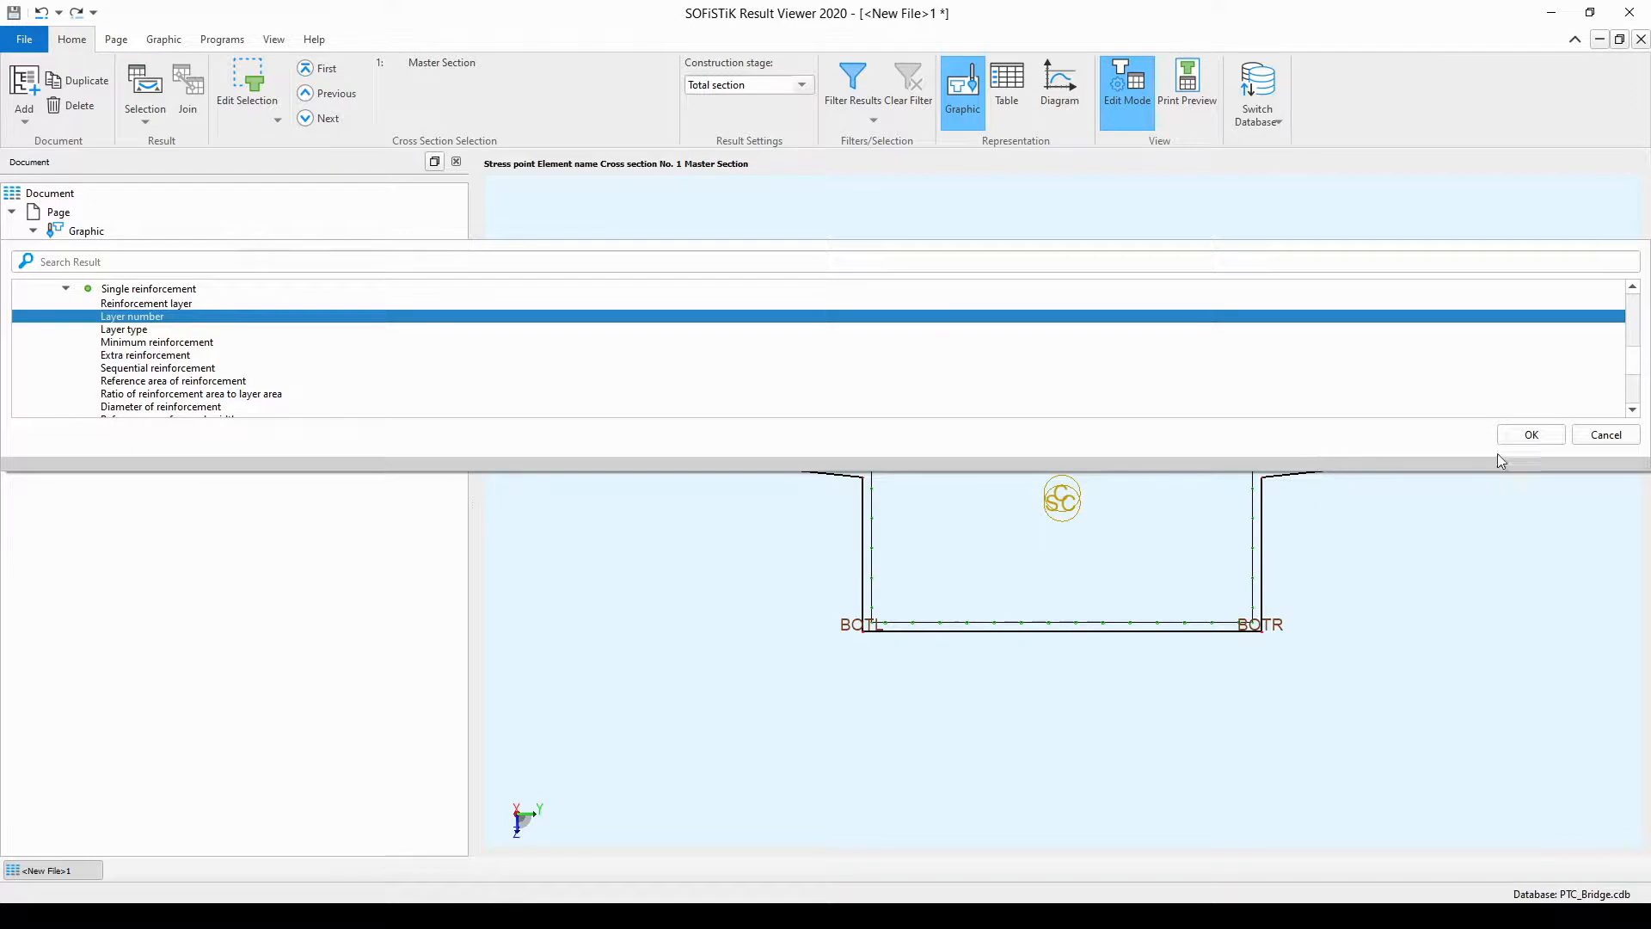
click(1530, 434)
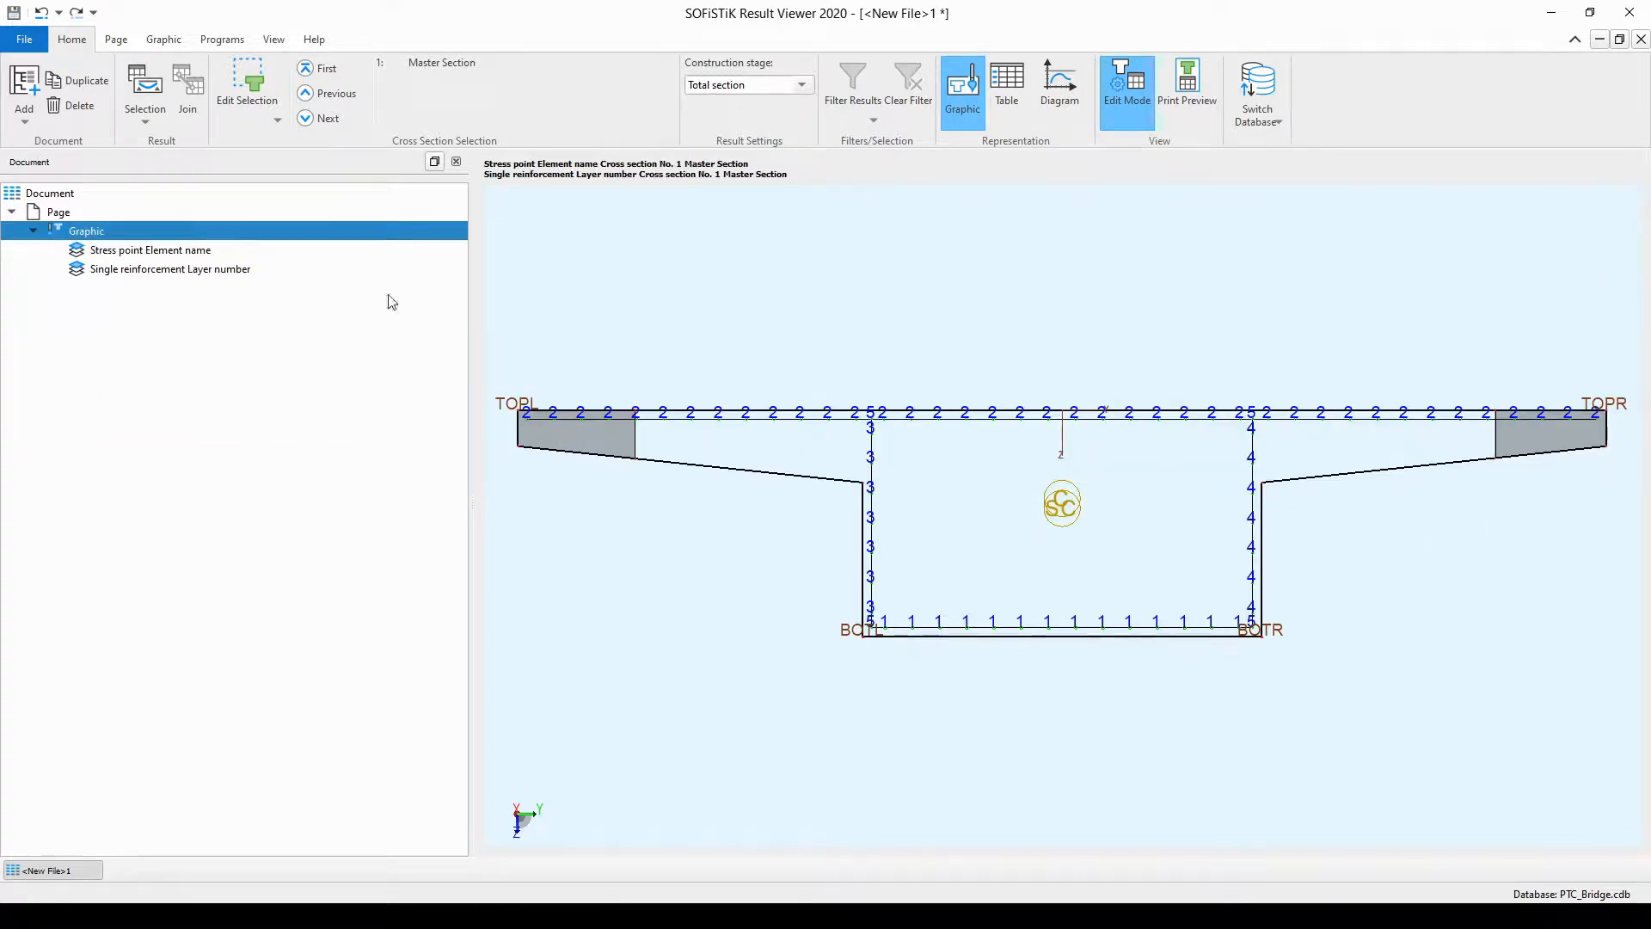
- Set the font size of the Single reinforcement Layer number layer to 0.12 cm
click(228, 272)
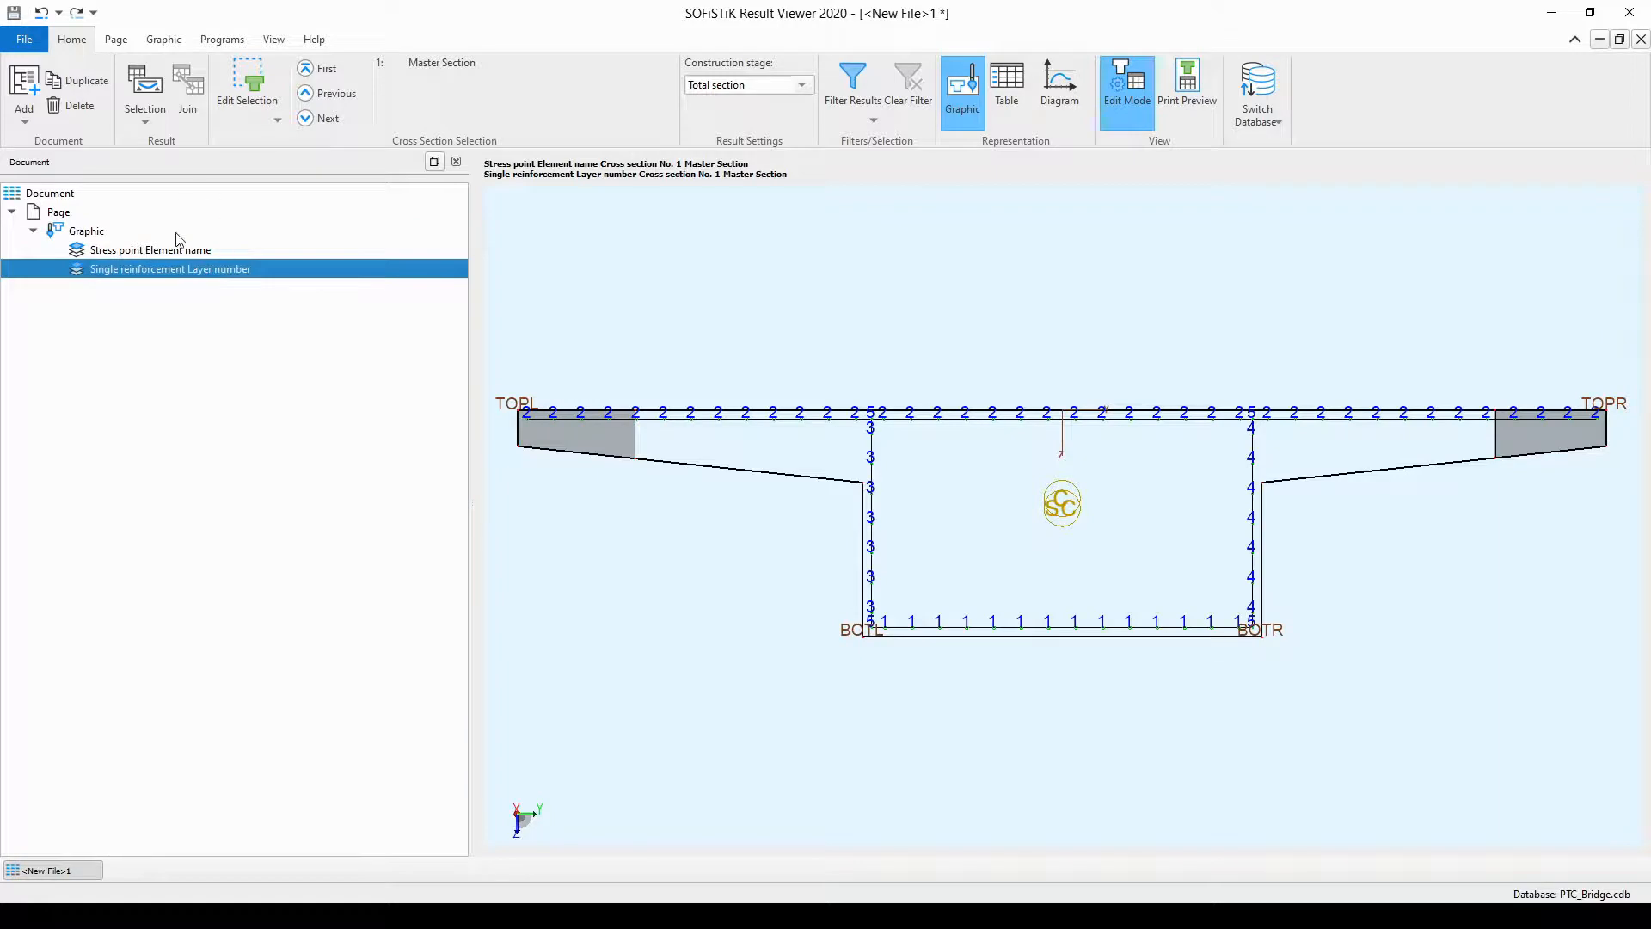
click(117, 44)
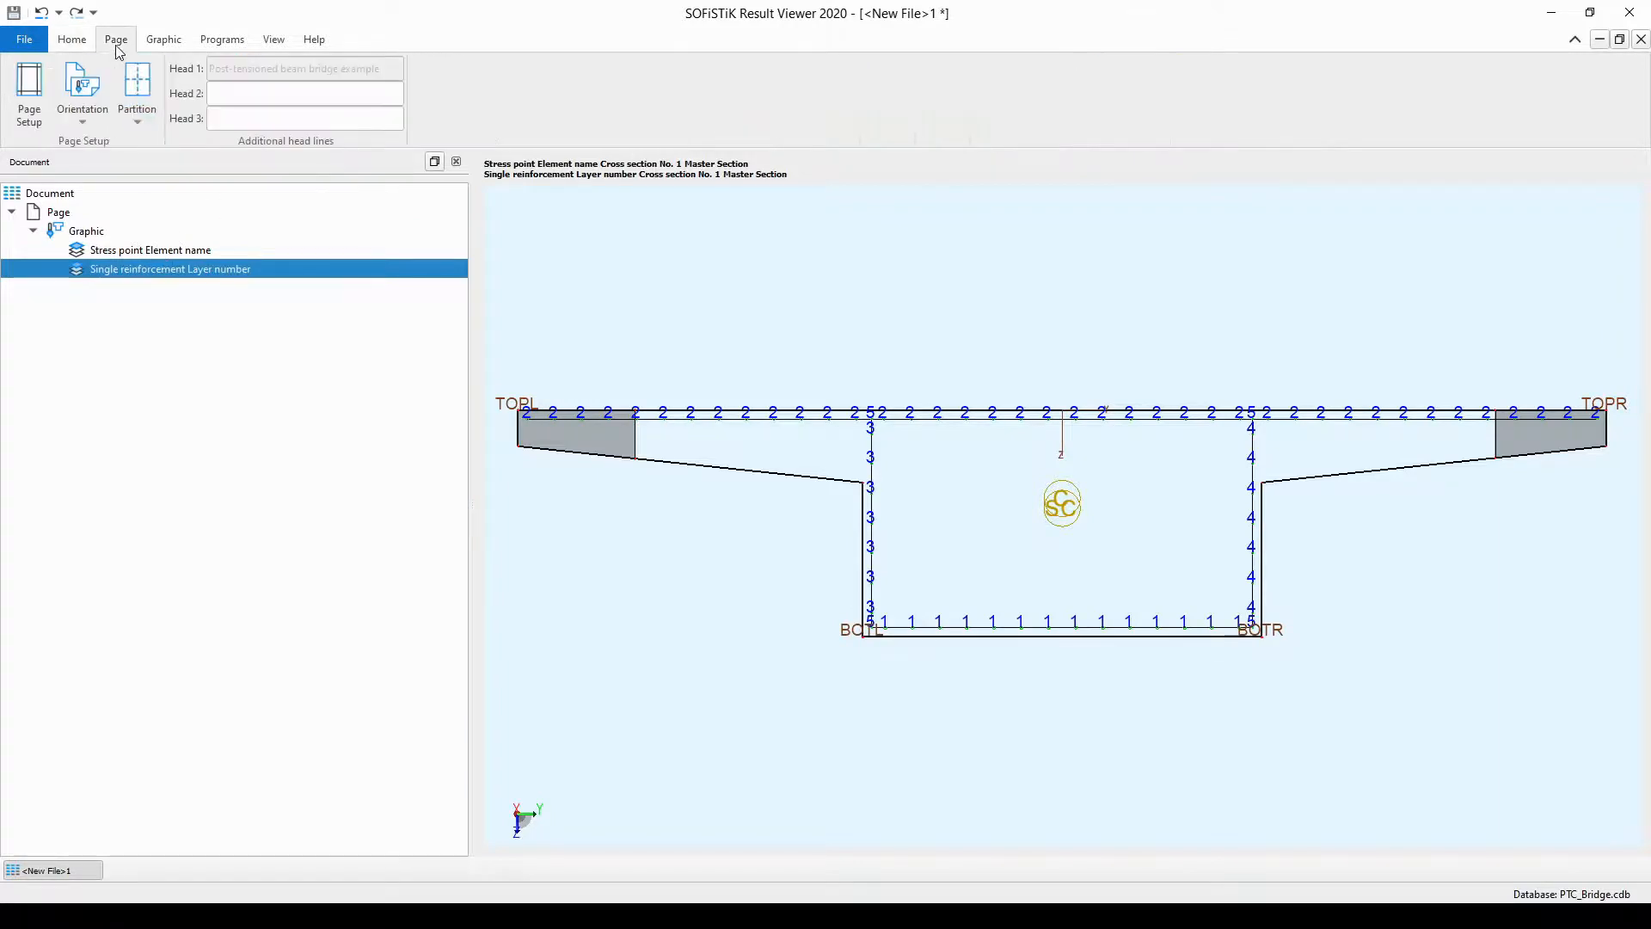
click(167, 44)
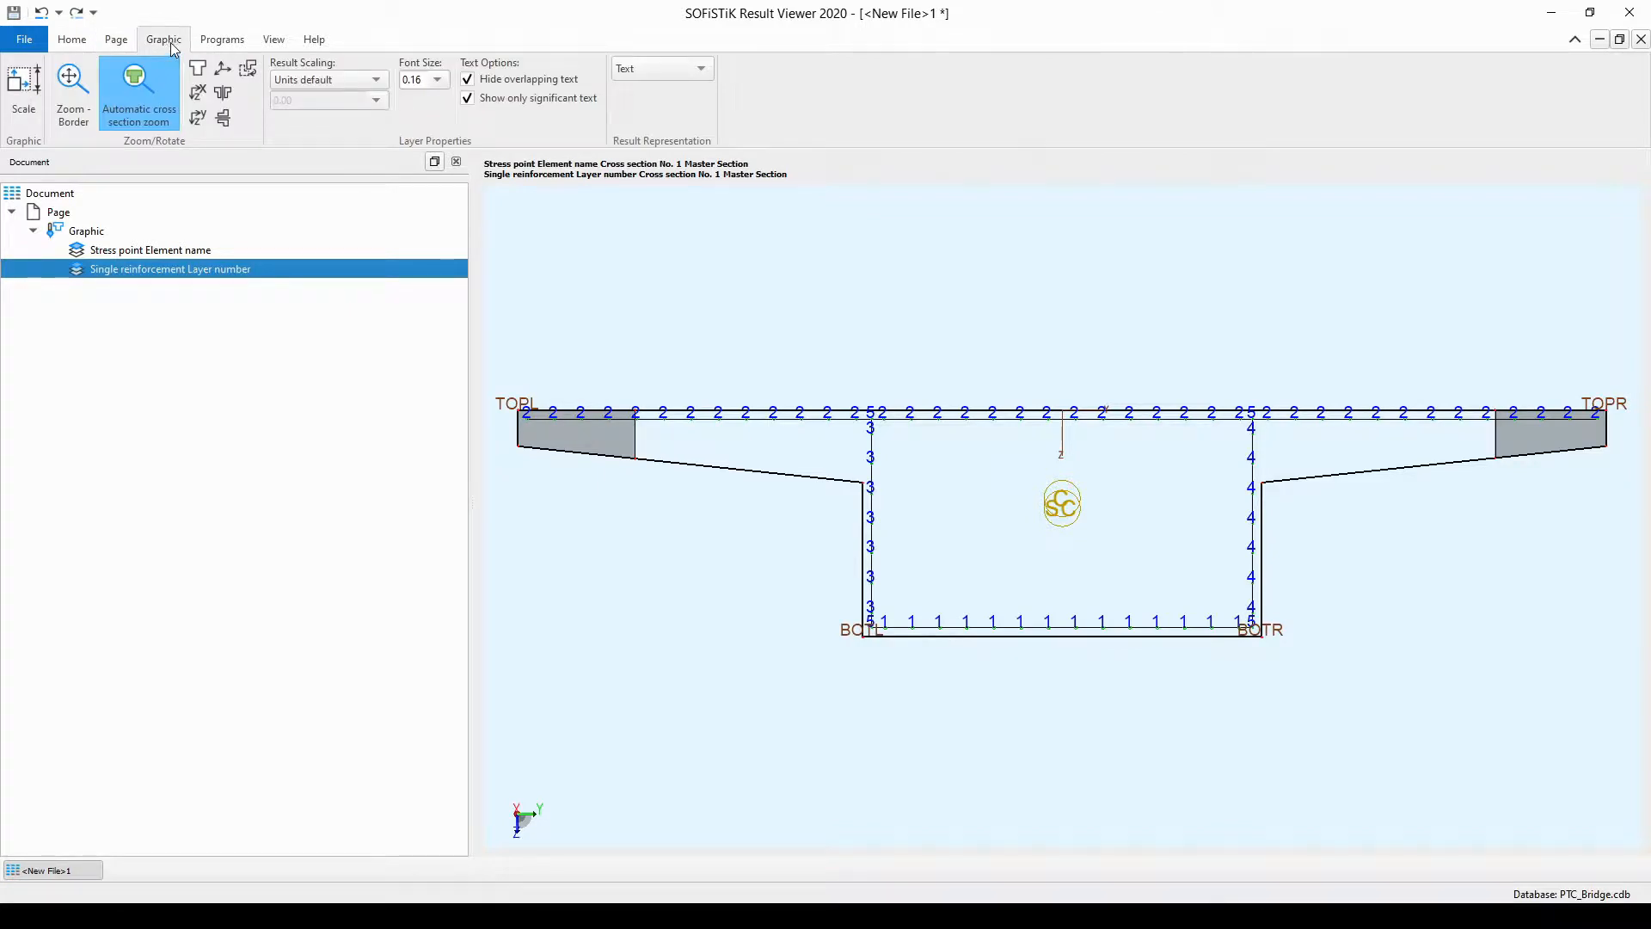
click(424, 82)
double_click(424, 83)
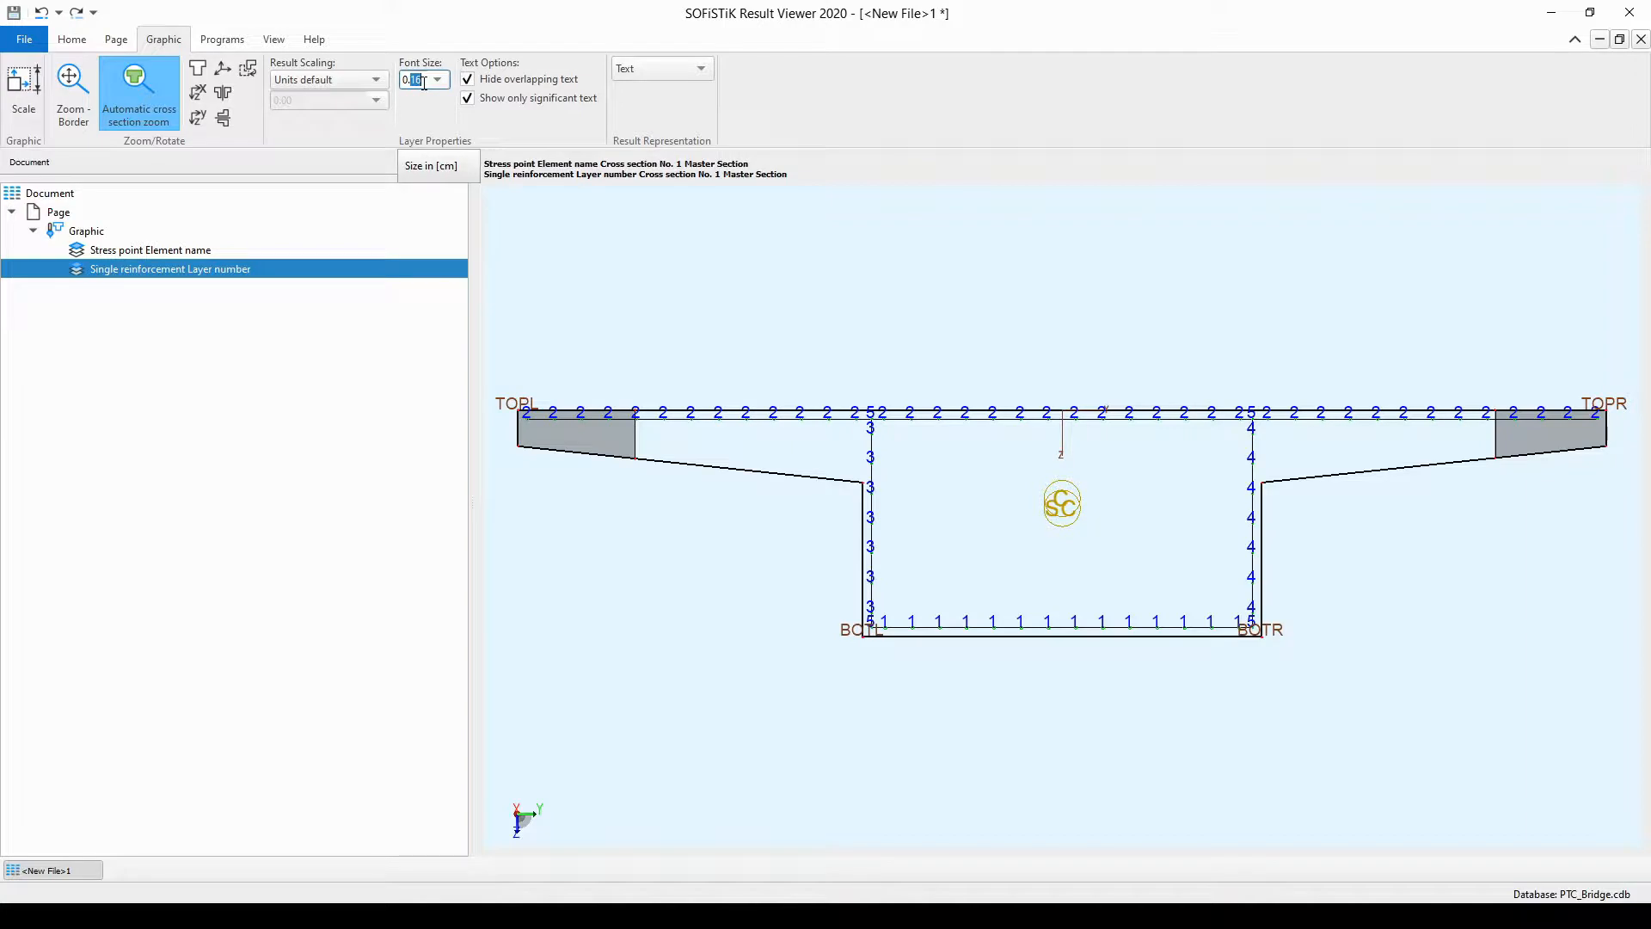
text(0.12)
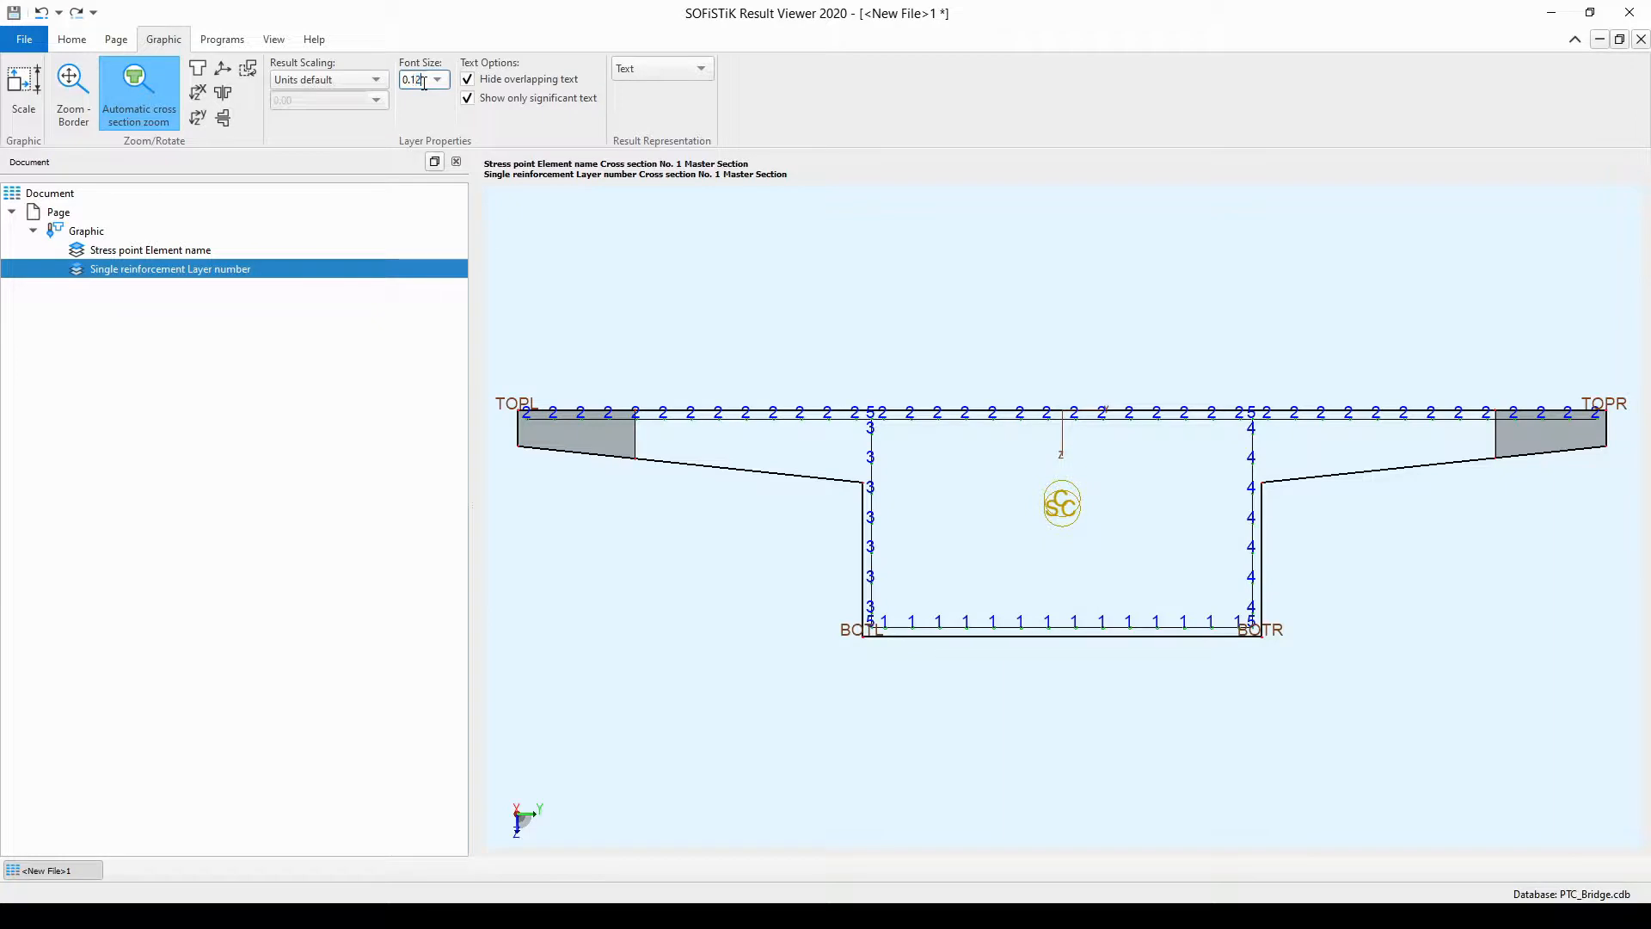
key(Return)
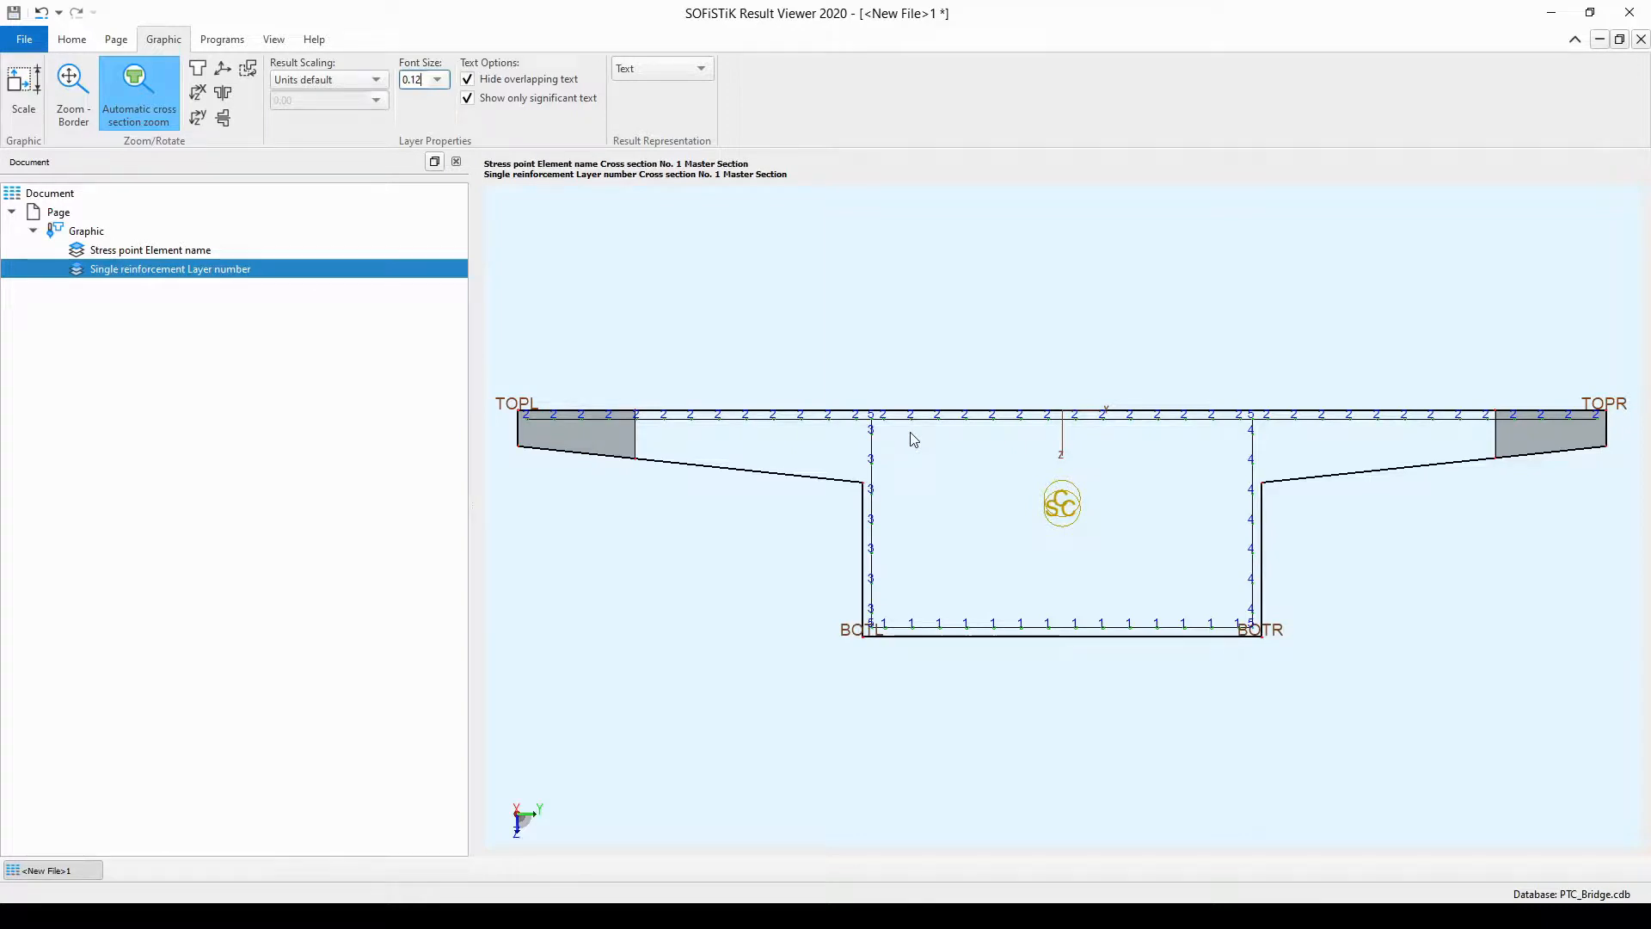
- Replace the graphic's result selection with only the stress point Element name
click(81, 48)
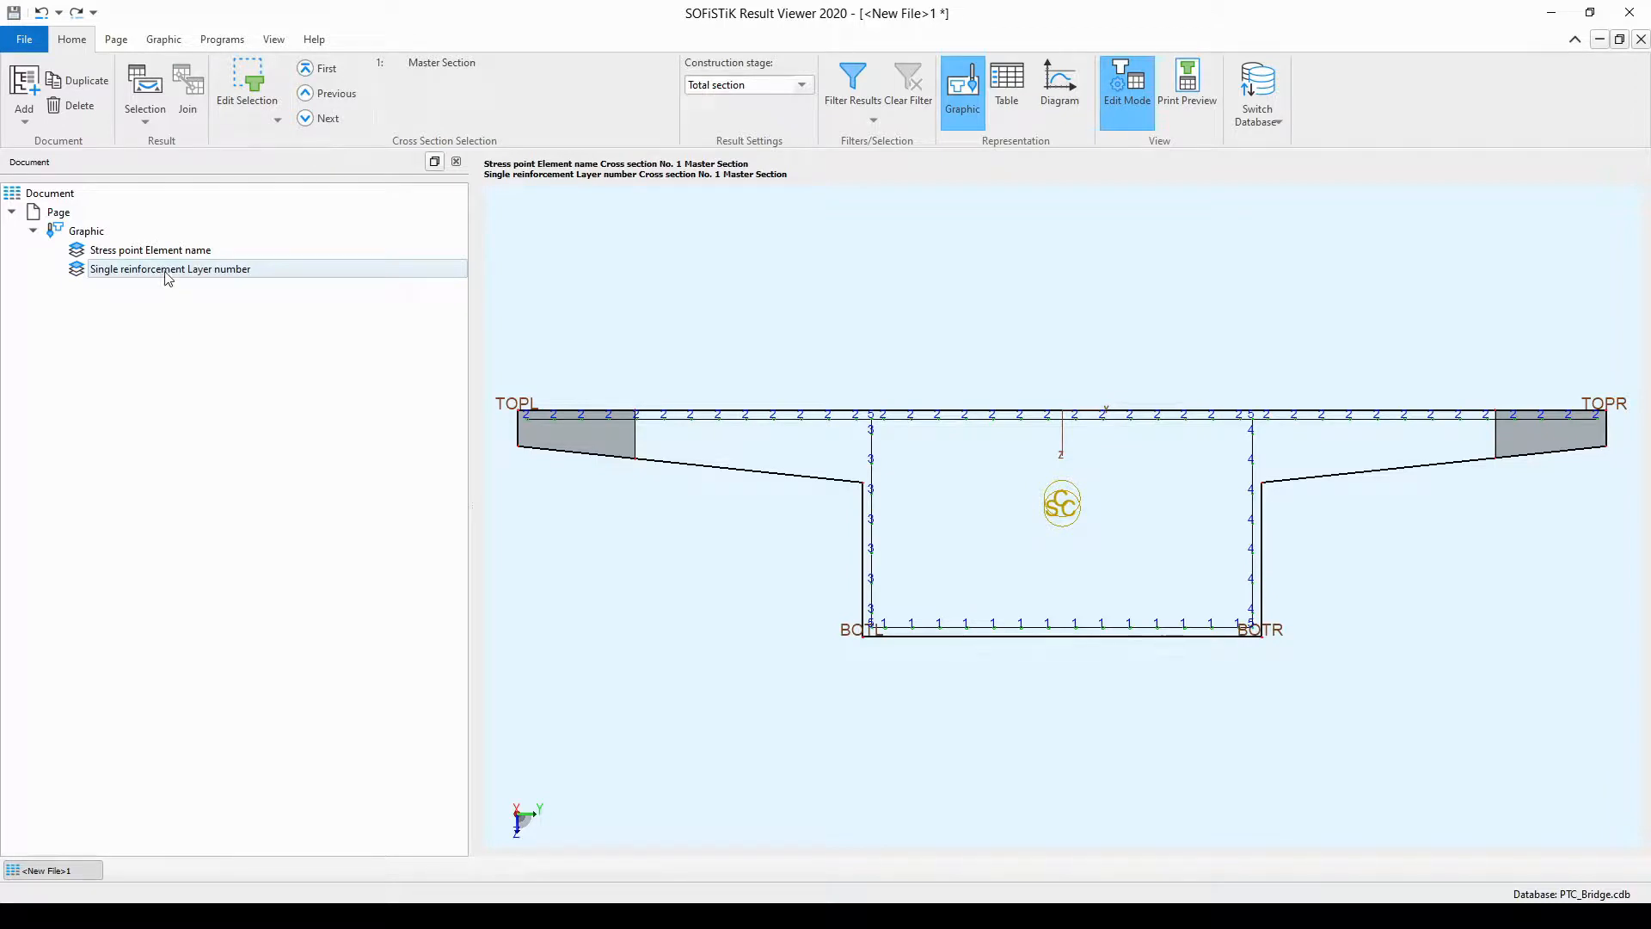
double_click(94, 234)
scroll(132, 325, up, 10)
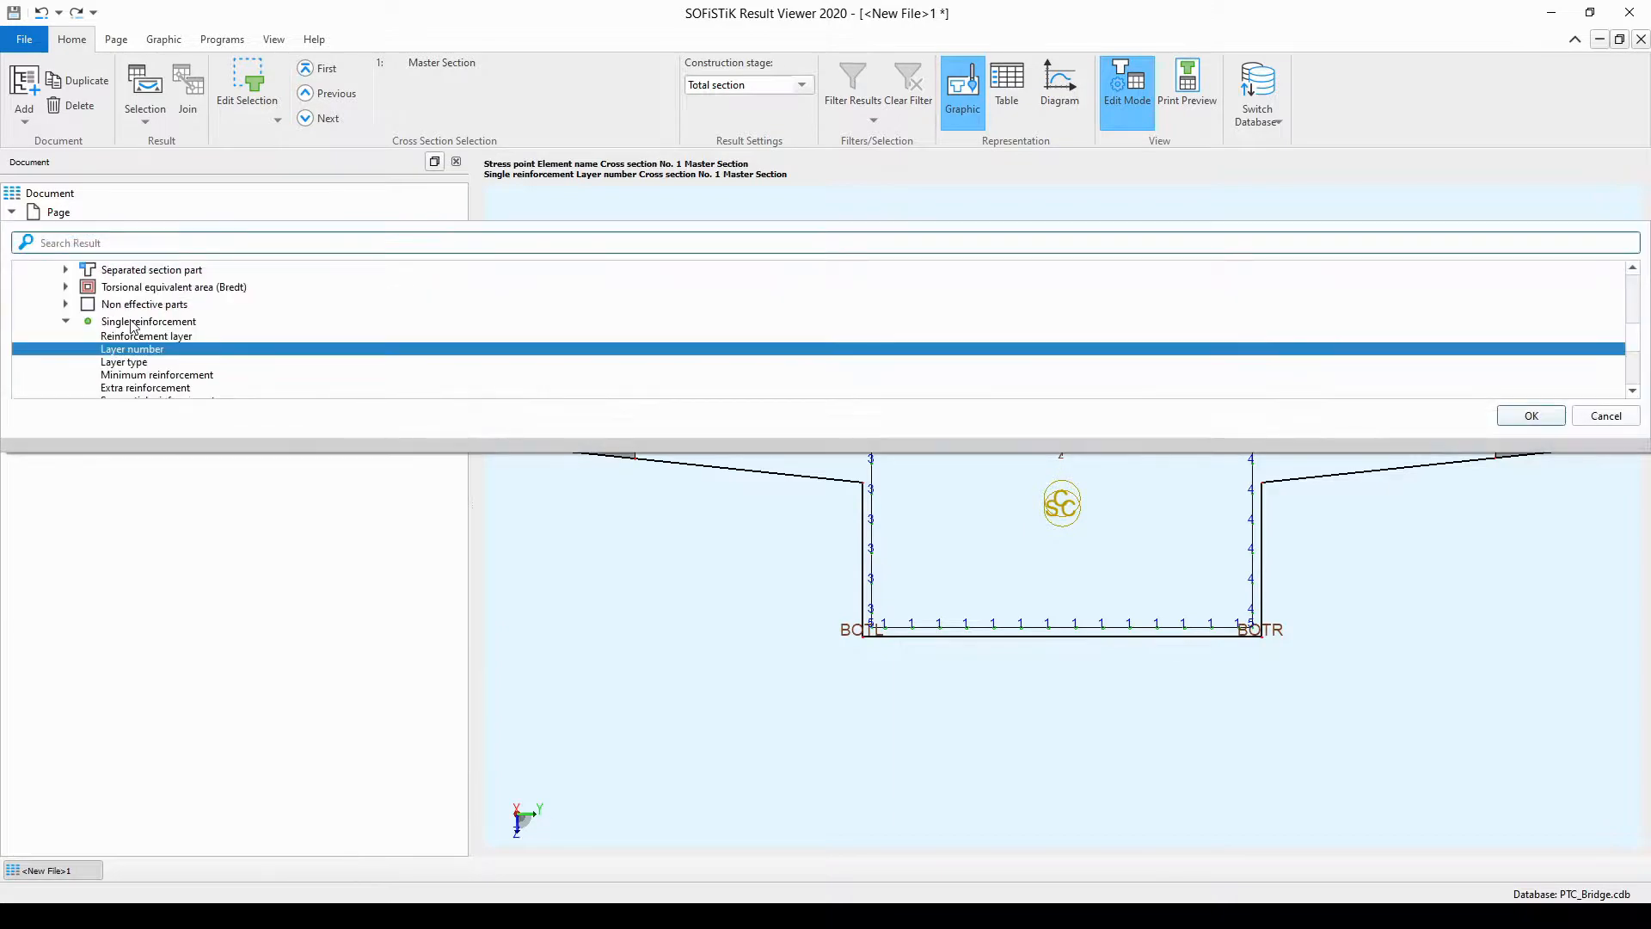
scroll(131, 325, up, 2)
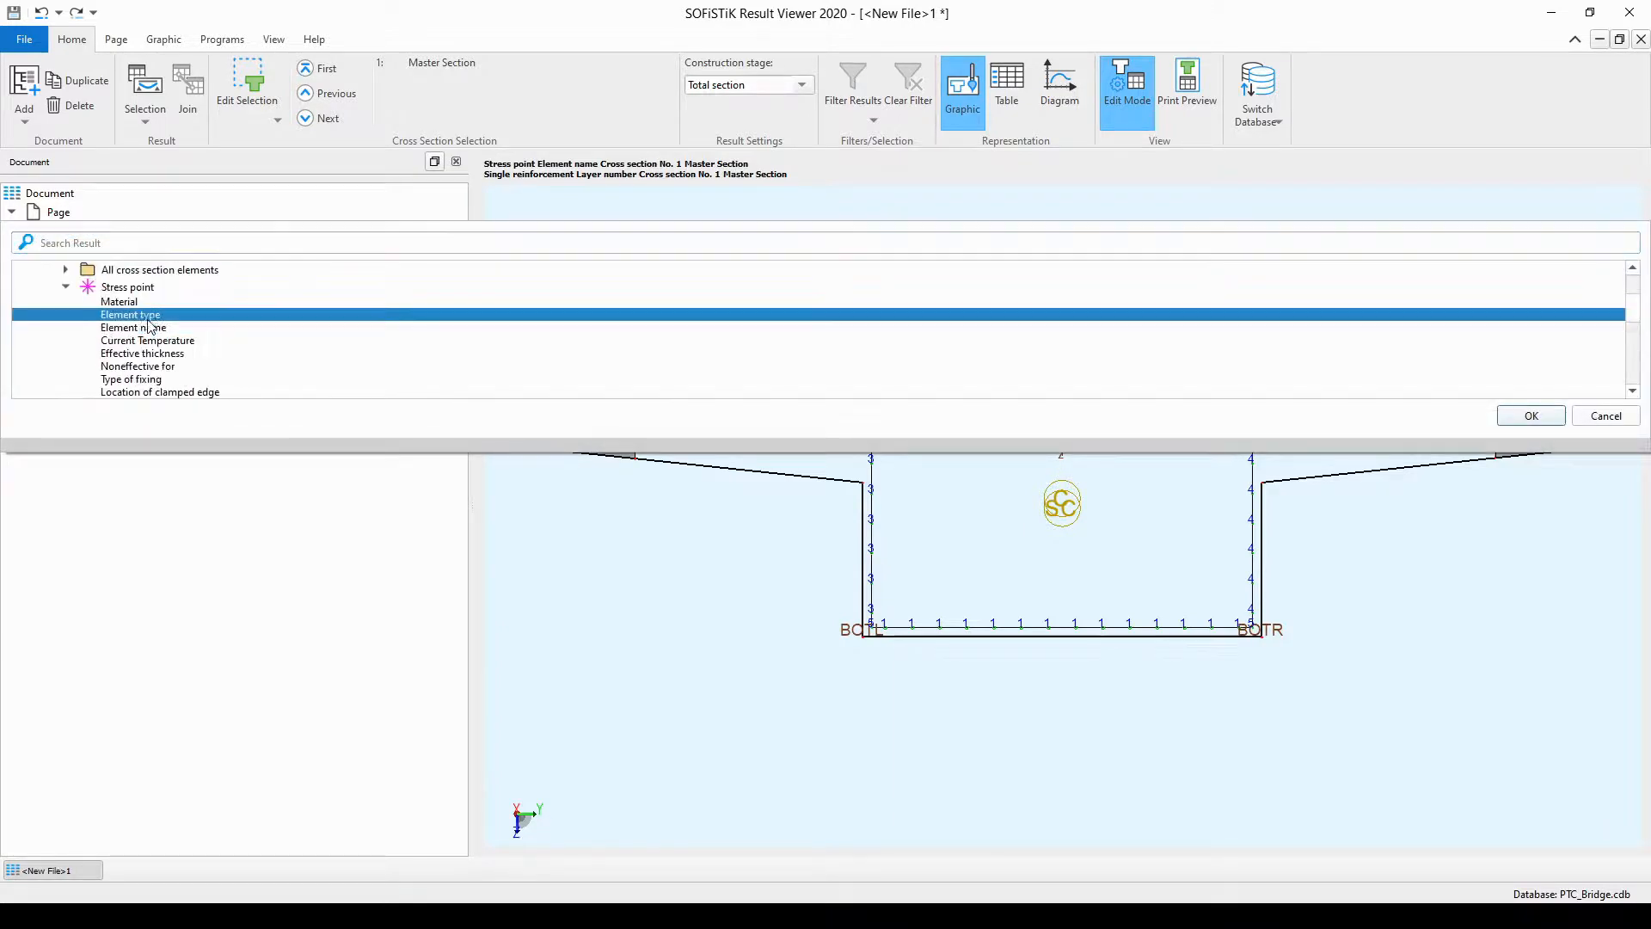
click(155, 329)
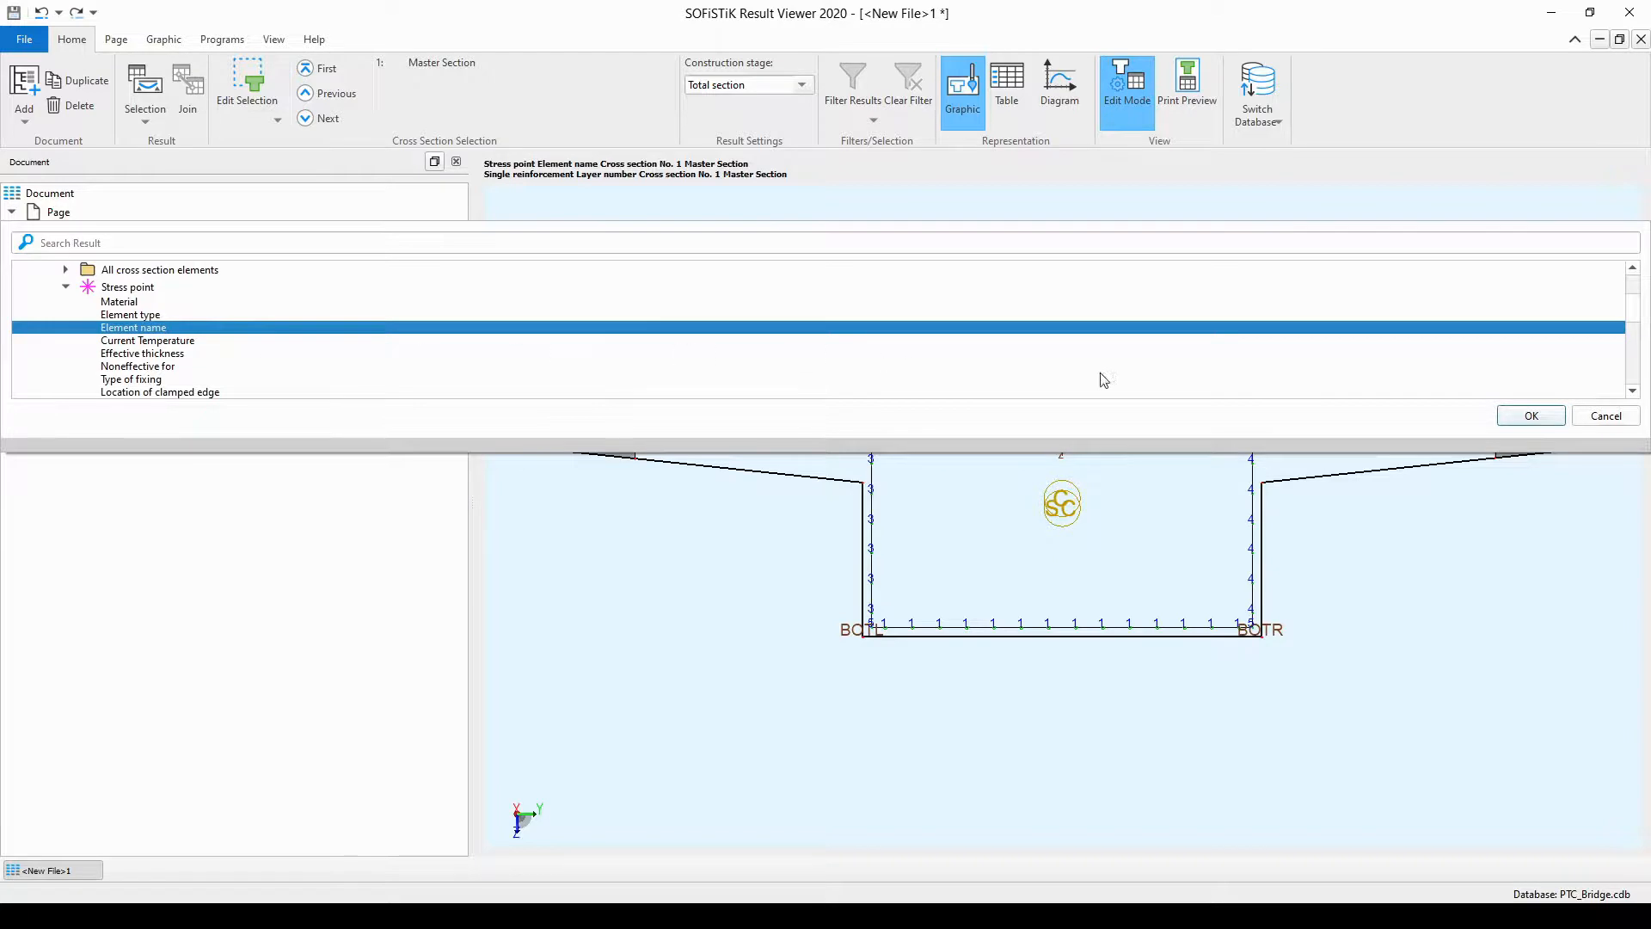
click(1530, 416)
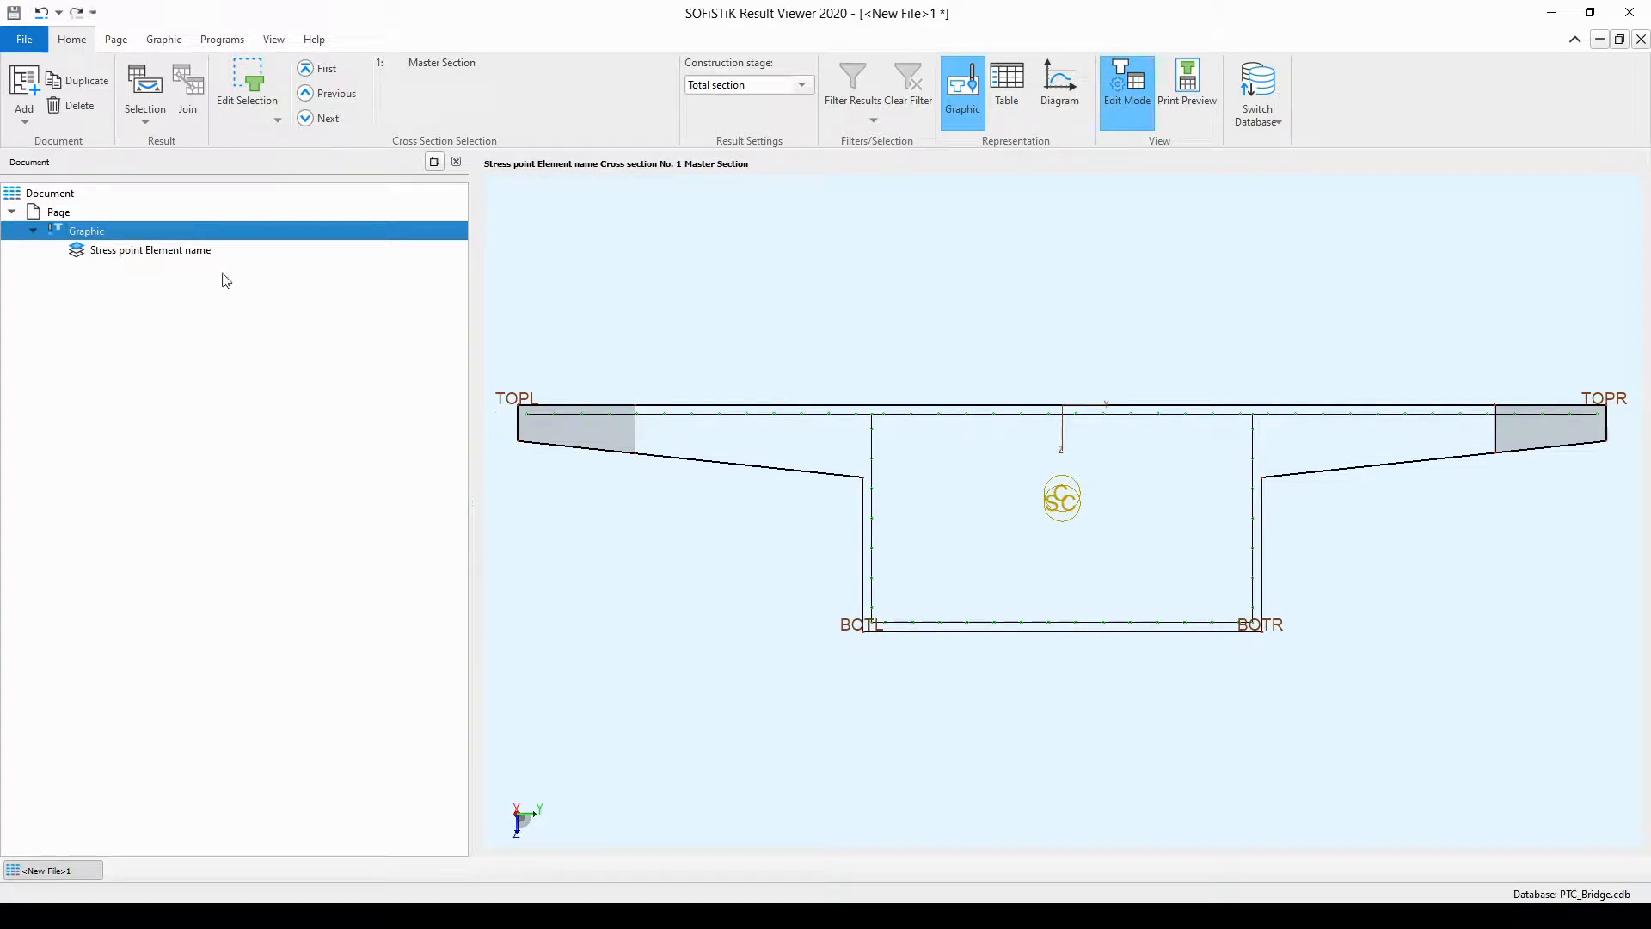
- Change the graphic's cross section selection to 103: Master Section (1)
click(149, 115)
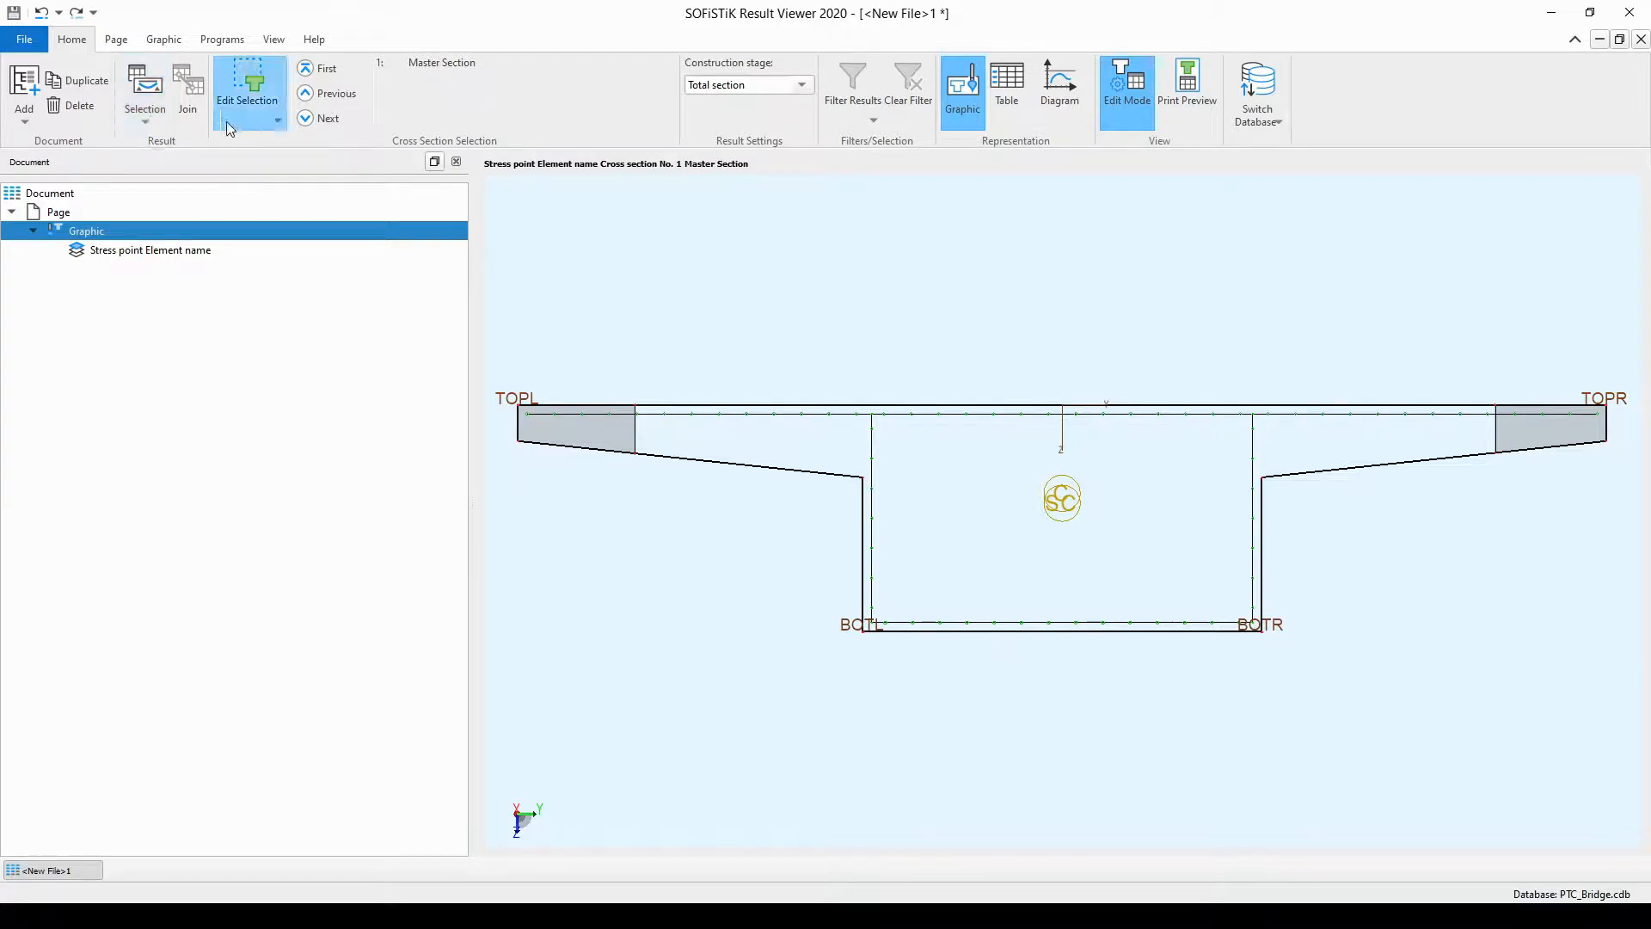
click(276, 119)
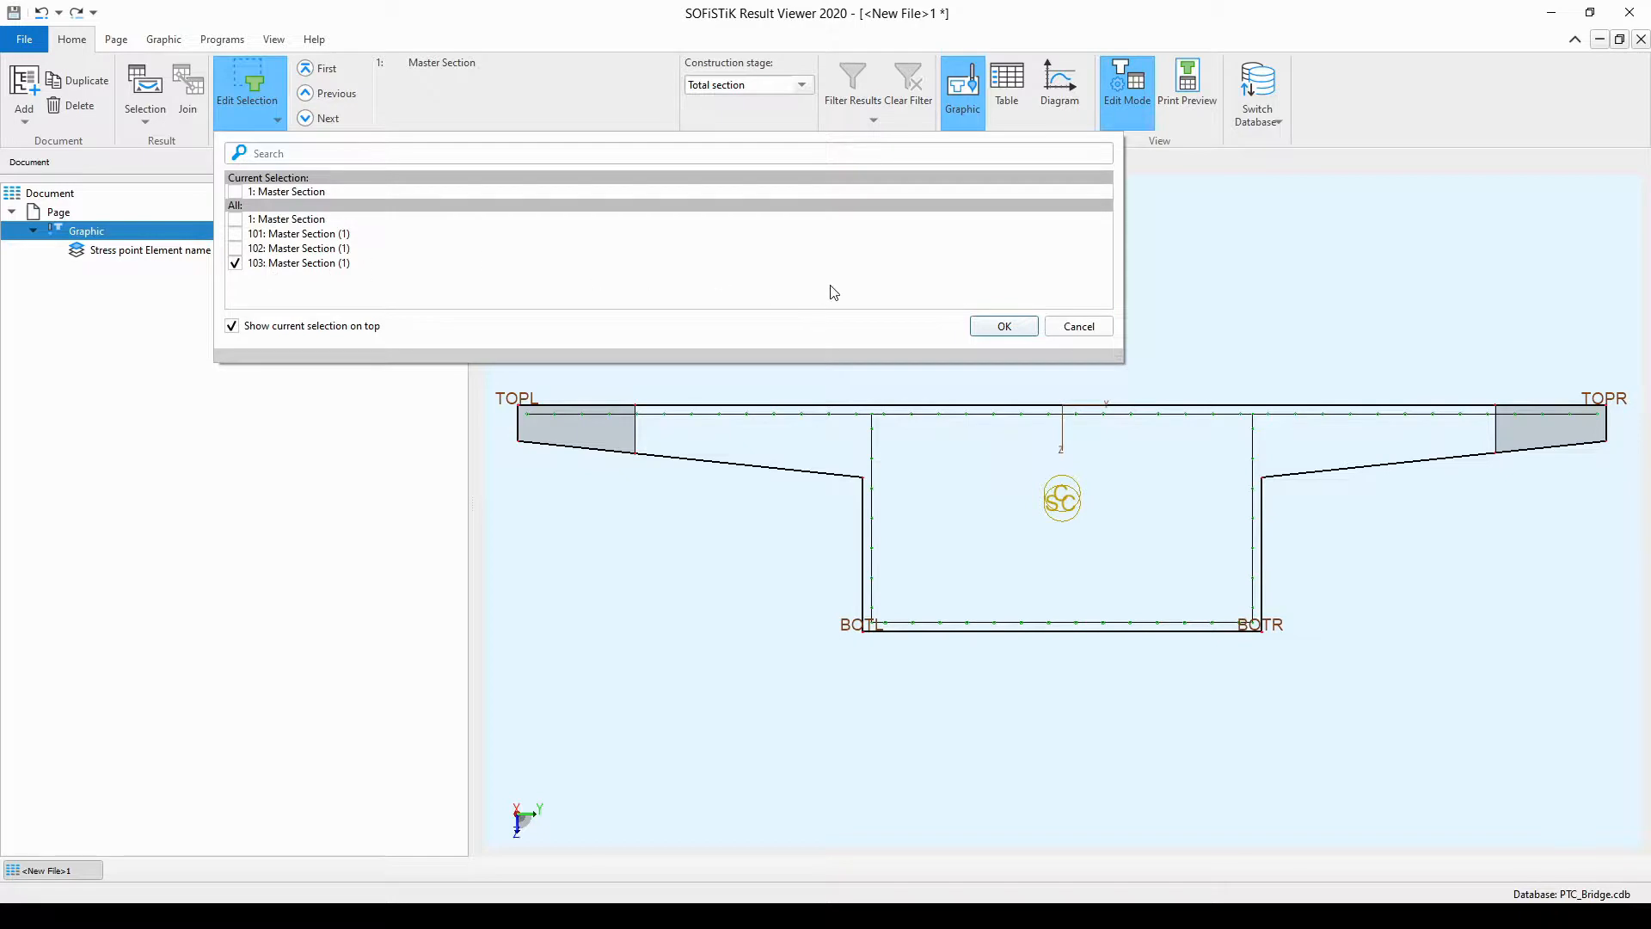
click(1000, 326)
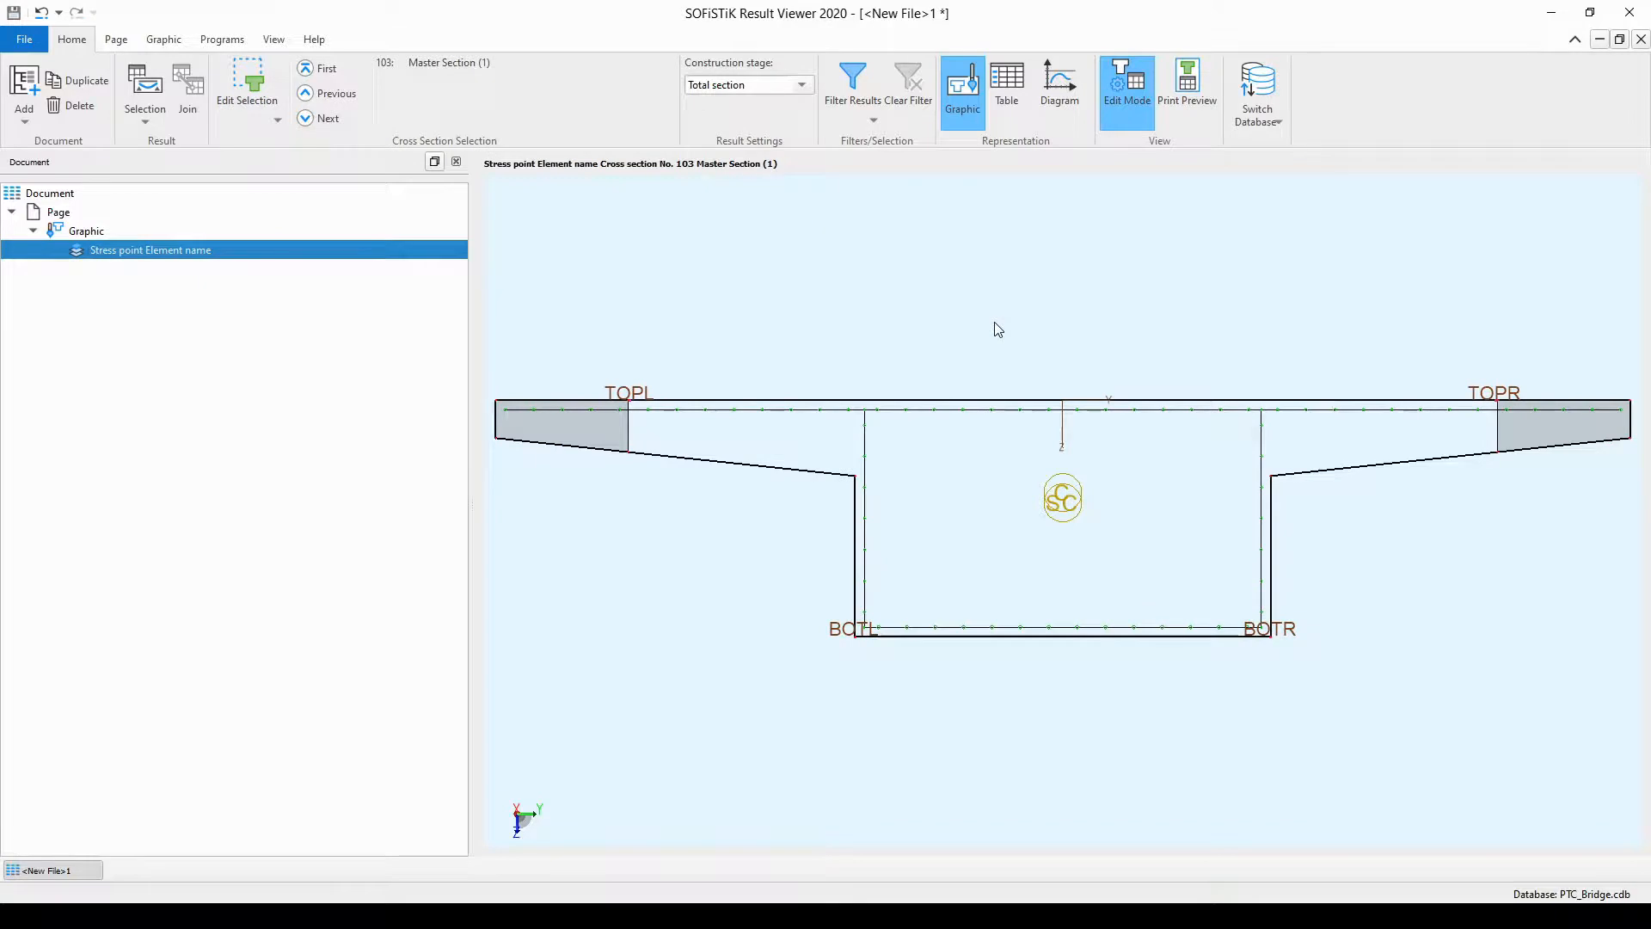
- Step back and forth between cross sections 102 and 103 to compare their stress point names
click(307, 104)
click(311, 118)
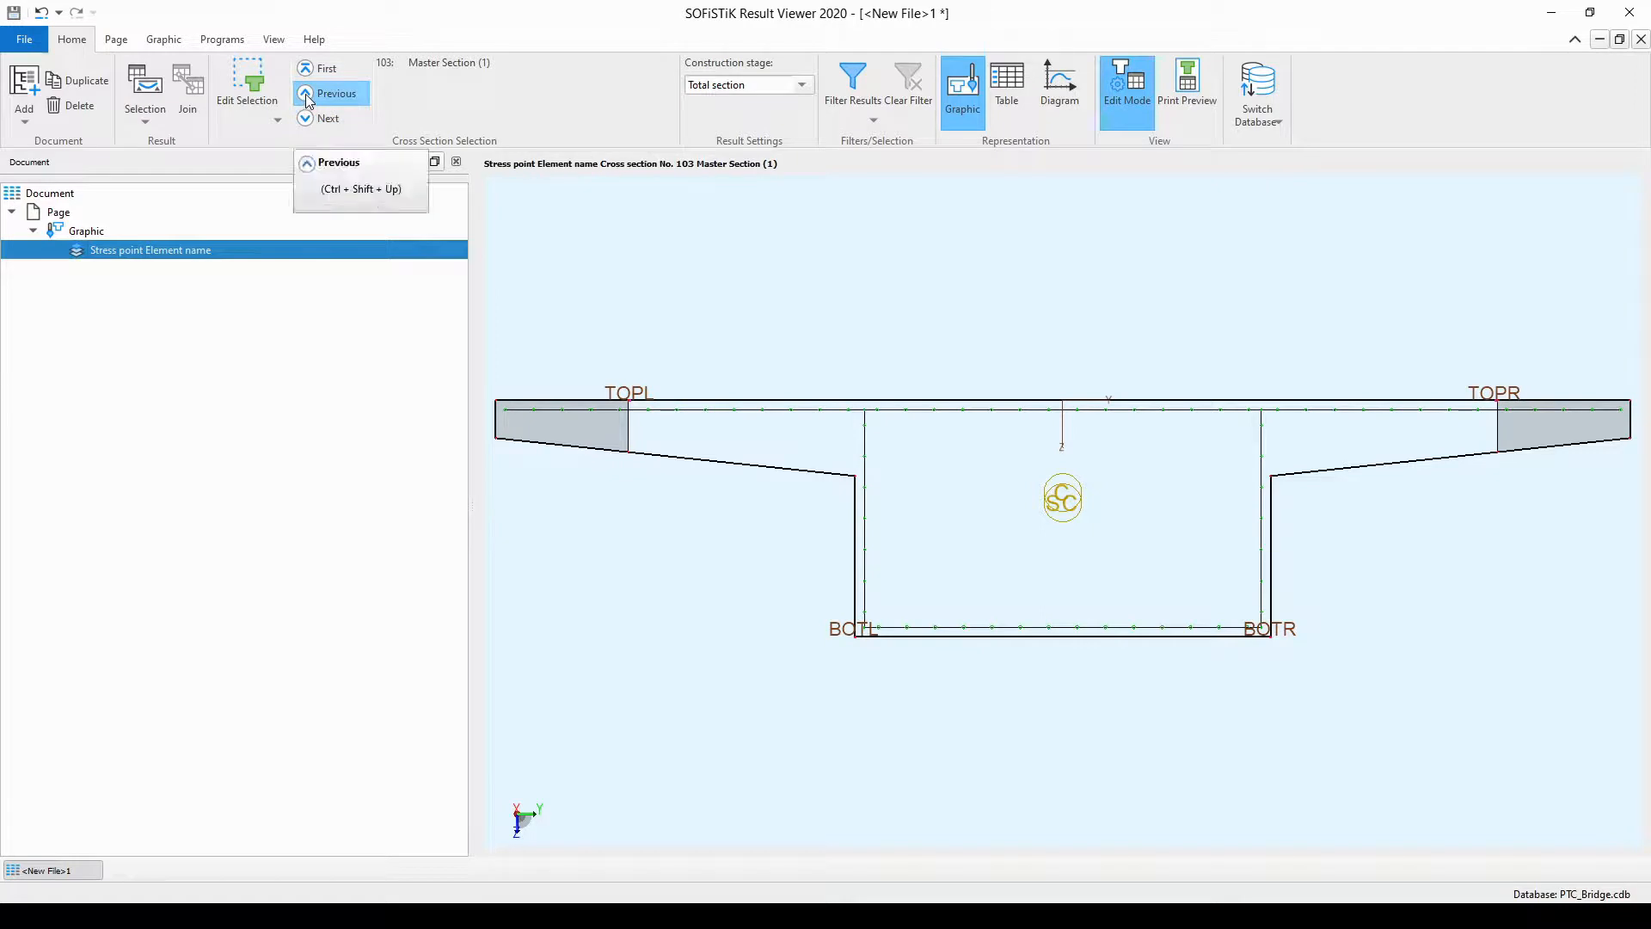
click(306, 104)
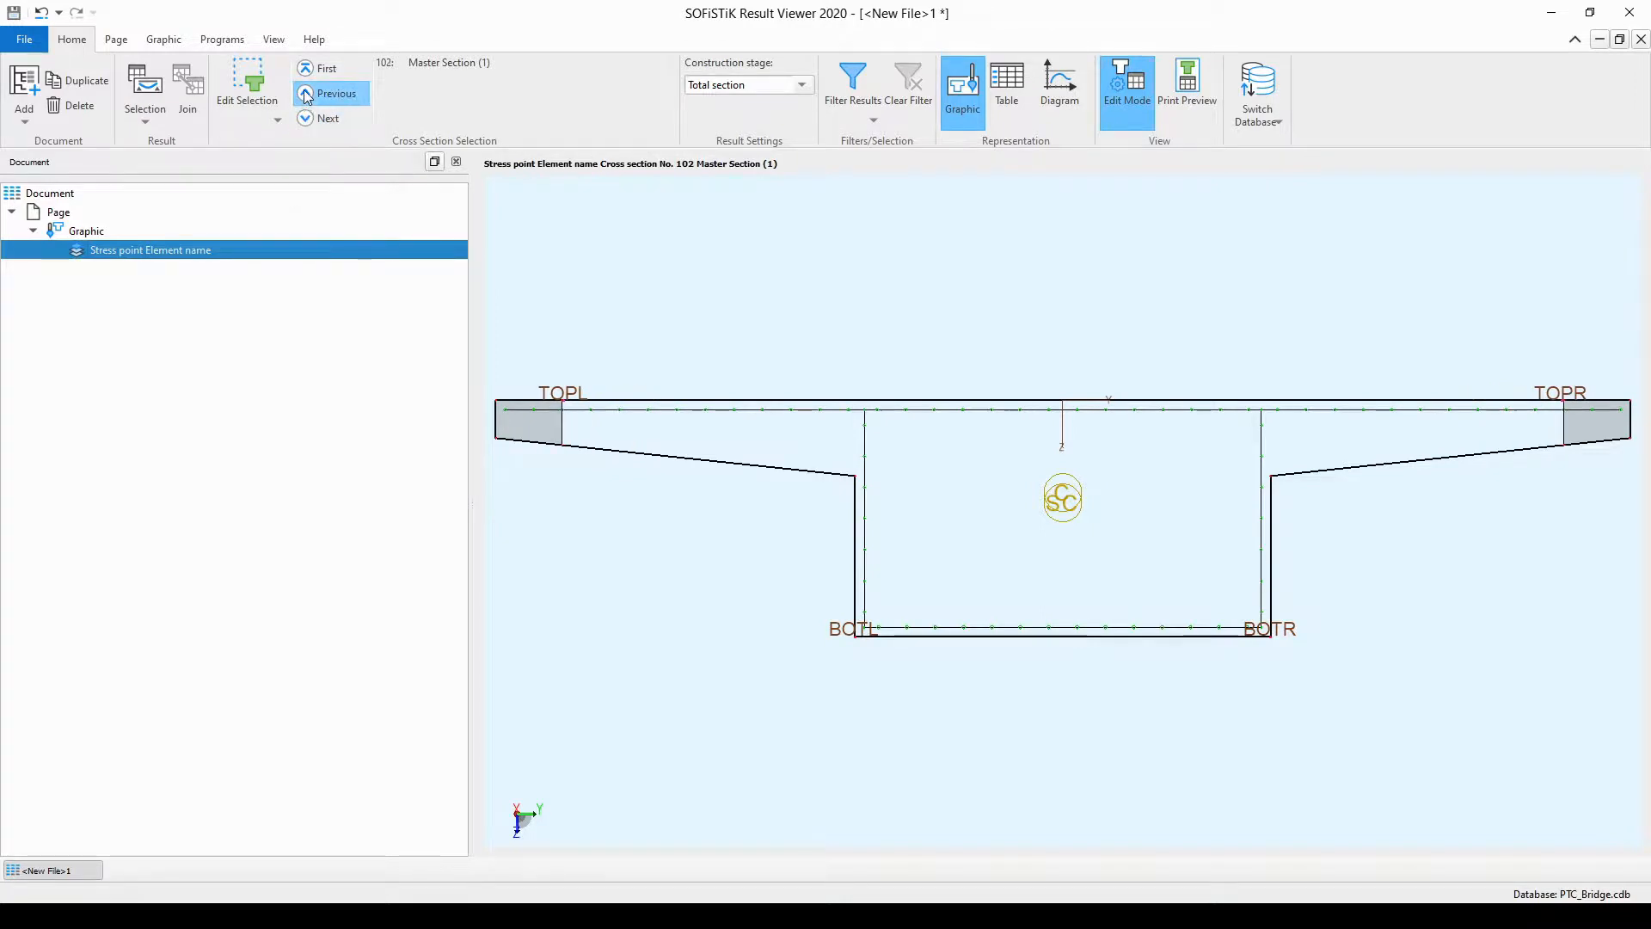
click(306, 104)
click(307, 121)
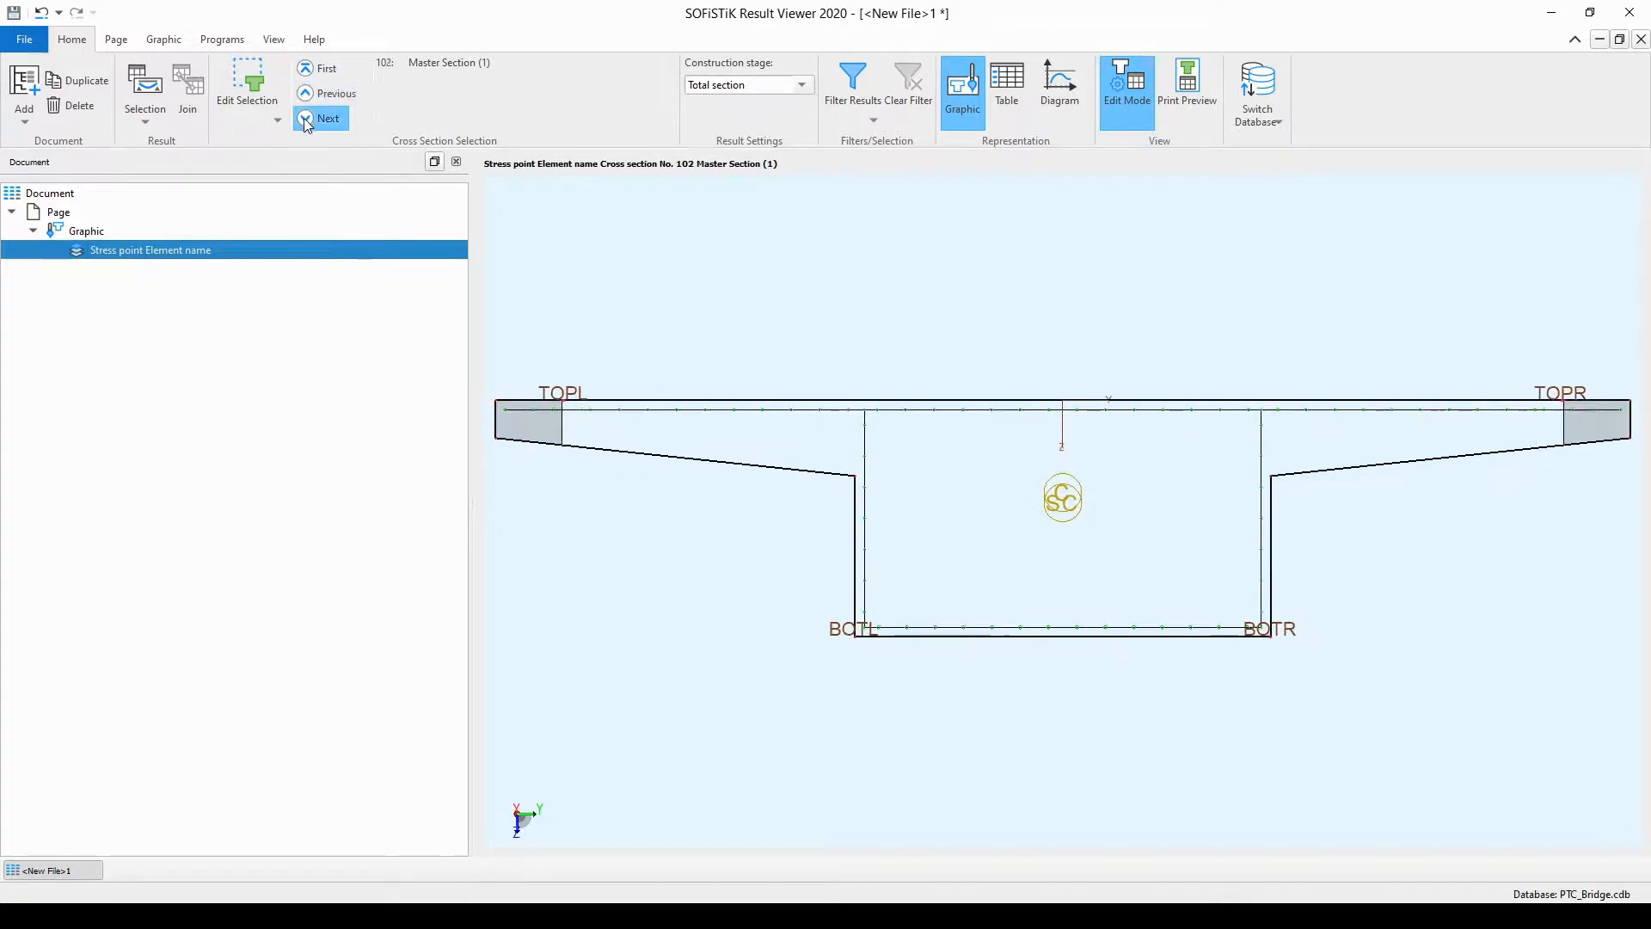
click(307, 121)
click(313, 102)
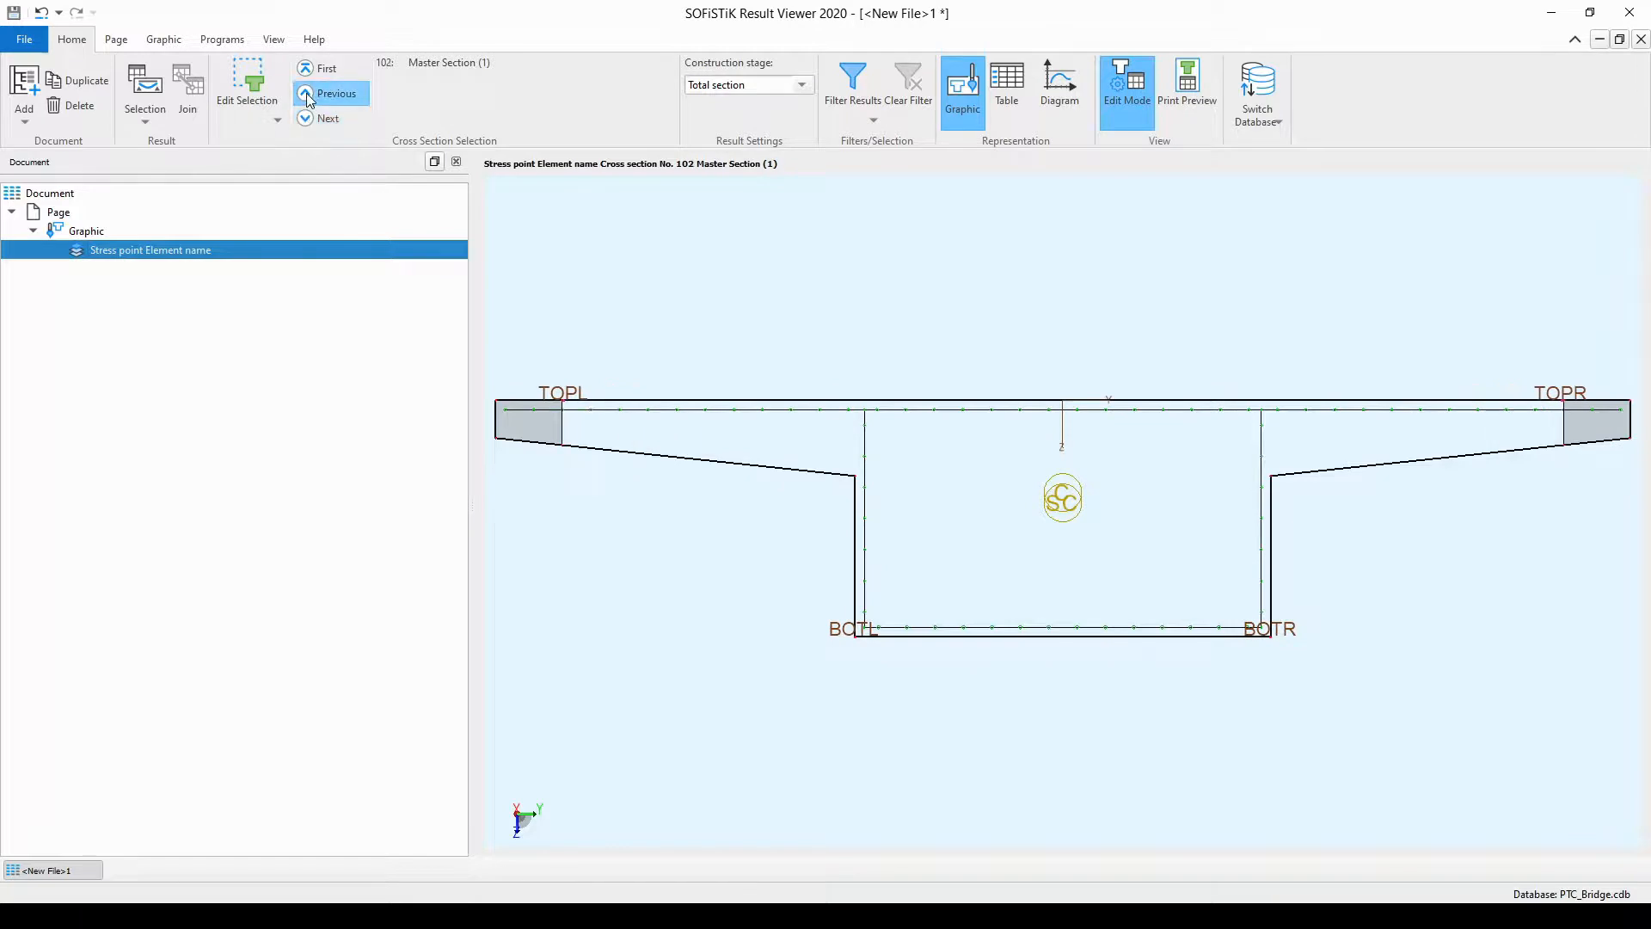
click(310, 96)
click(306, 122)
click(307, 121)
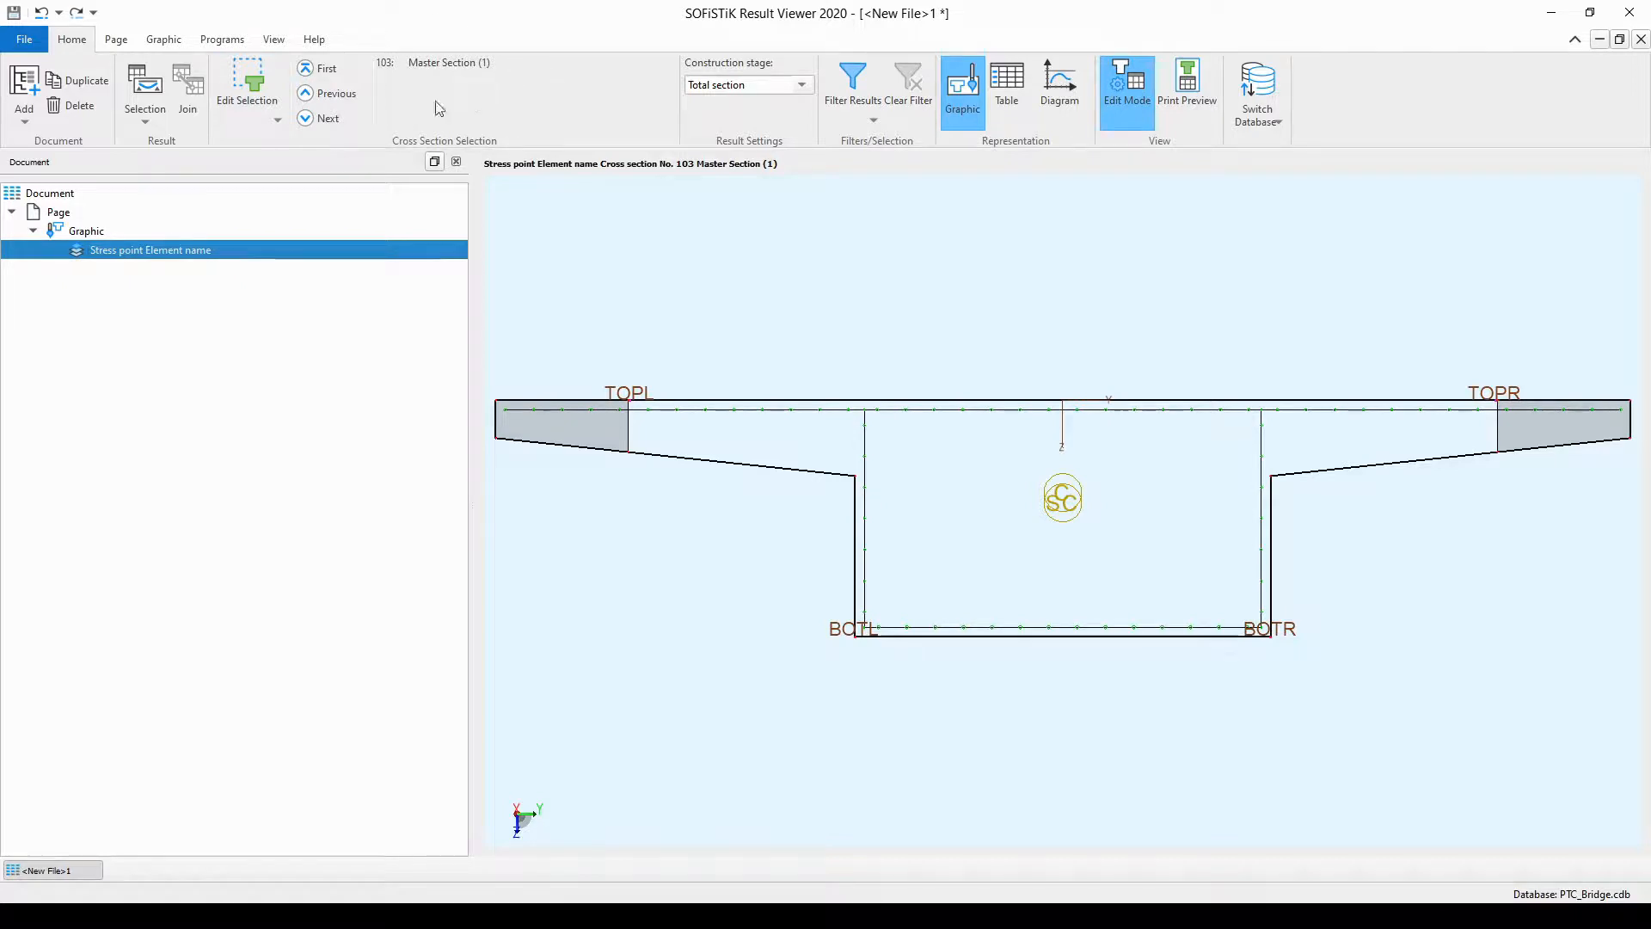
- Duplicate the graphic on the page and expand the copy to show its layer
click(95, 232)
right_click(96, 236)
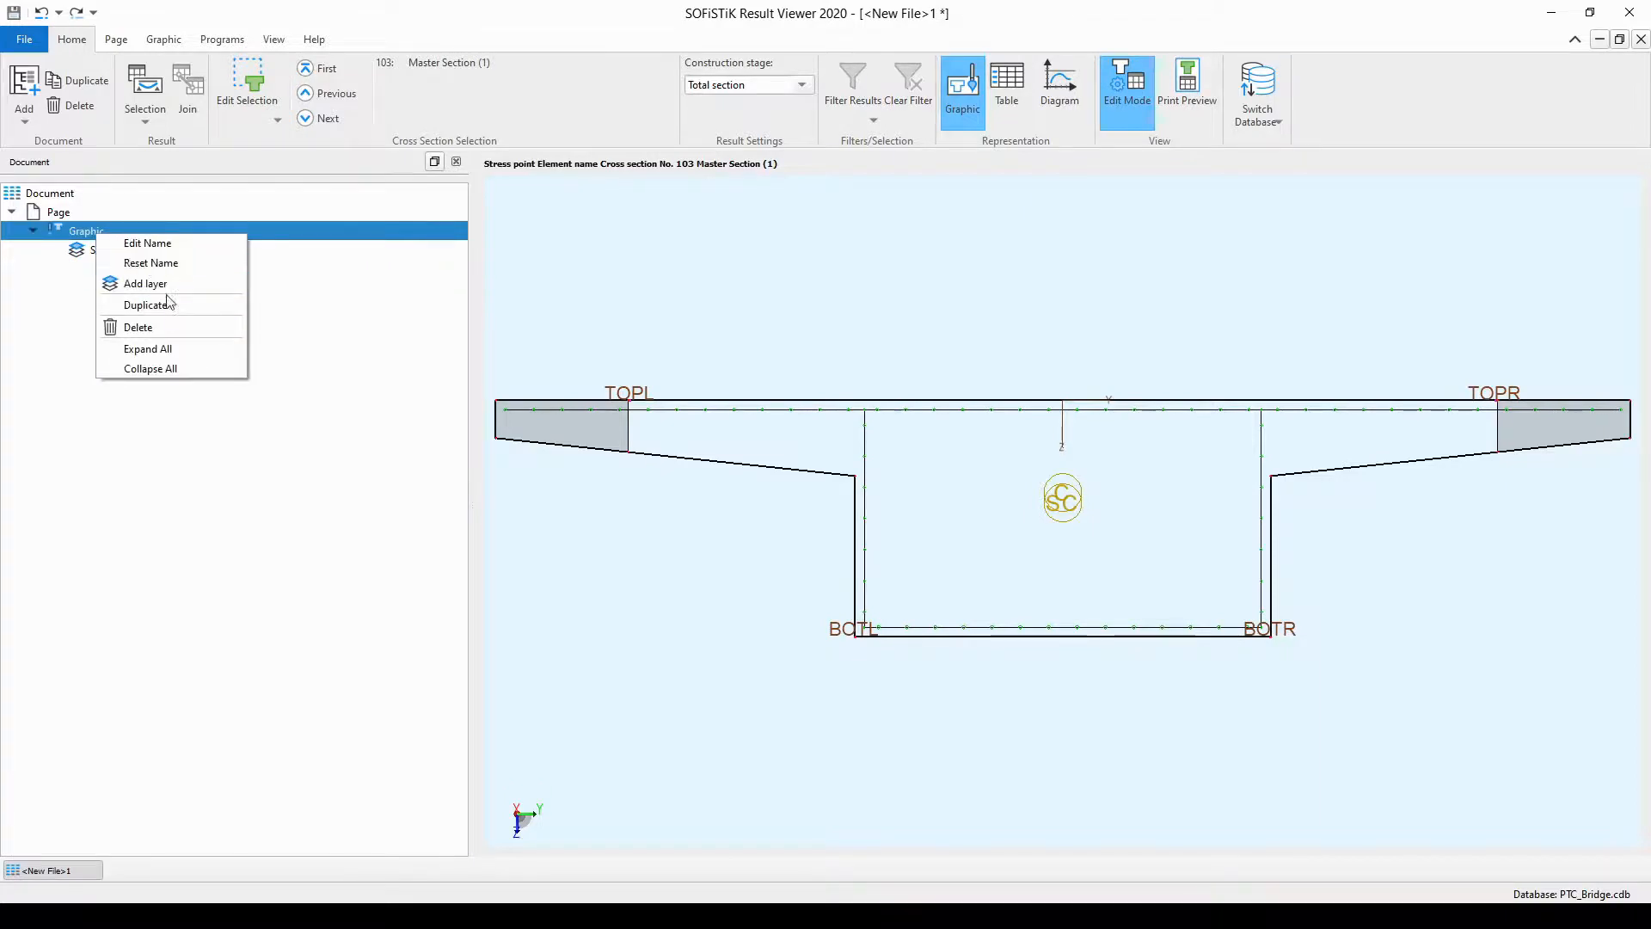
click(166, 307)
click(32, 271)
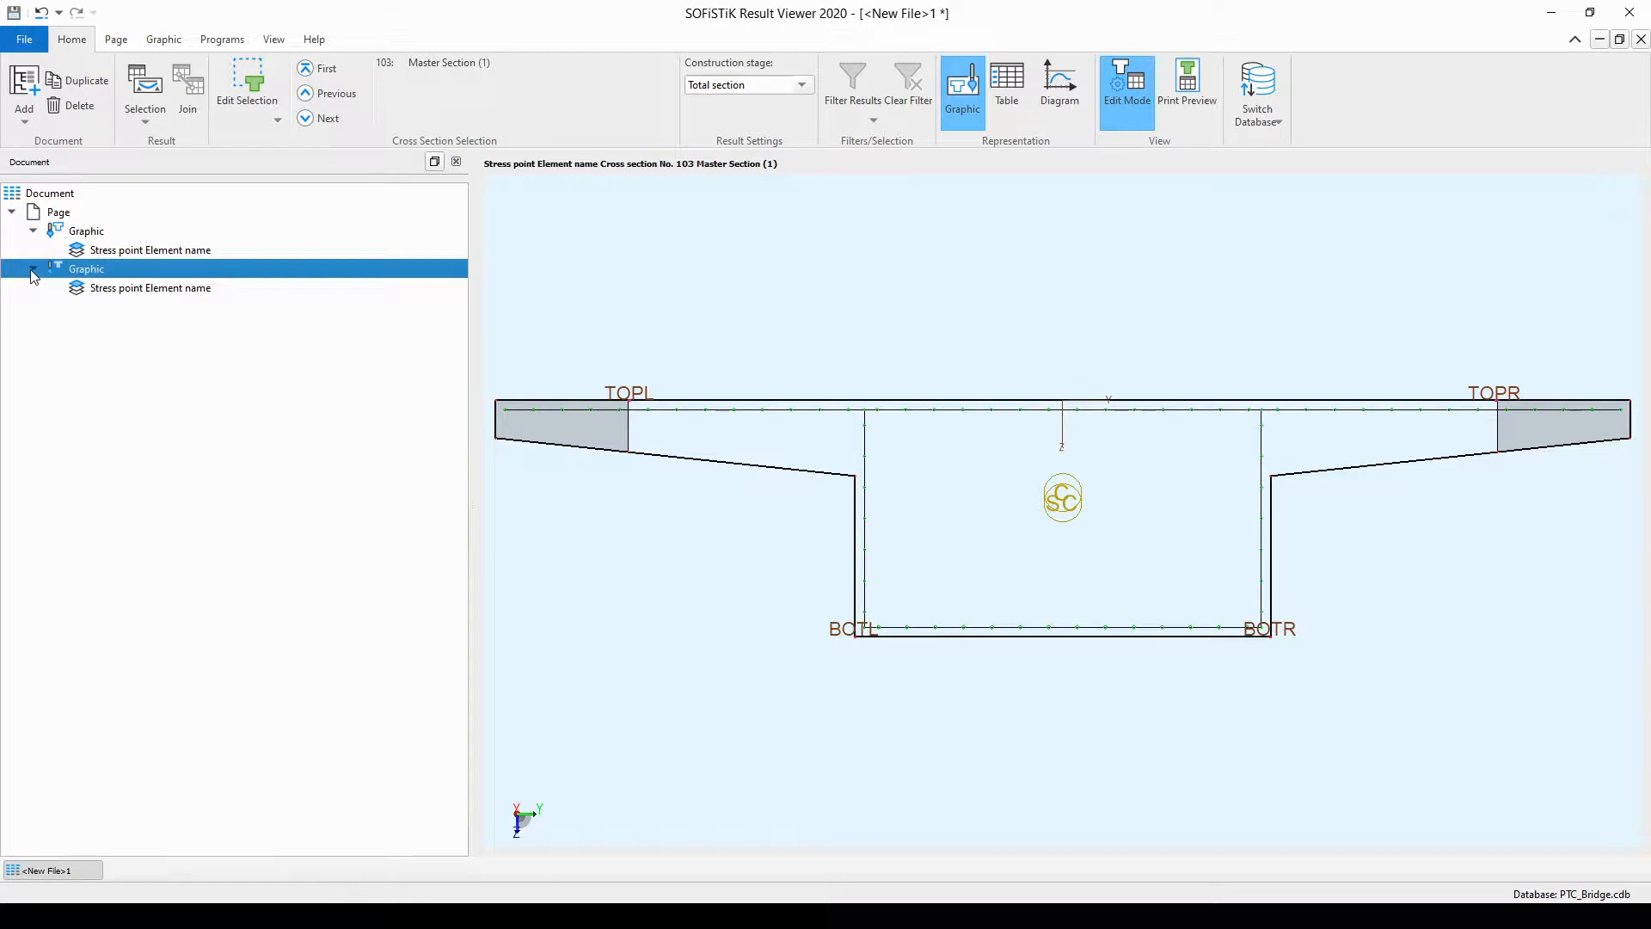
- Replace the duplicated graphic's result with the AQB design result Reinforcement steel stress and axial materials stress in cross section
click(115, 293)
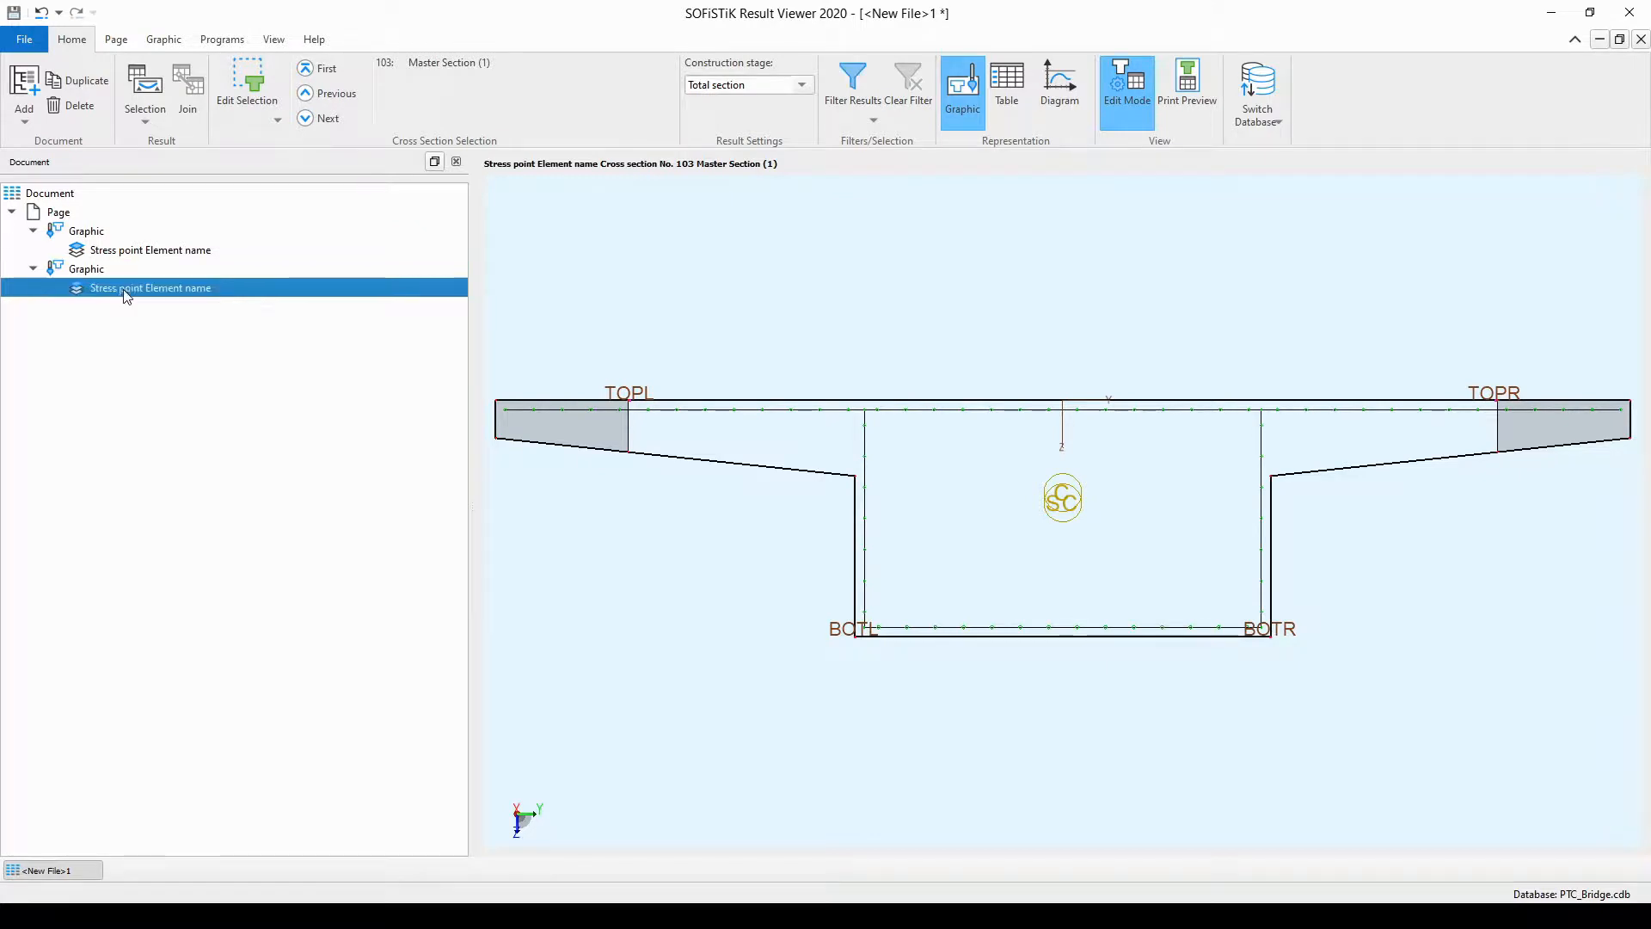
double_click(188, 294)
scroll(163, 344, down, 6)
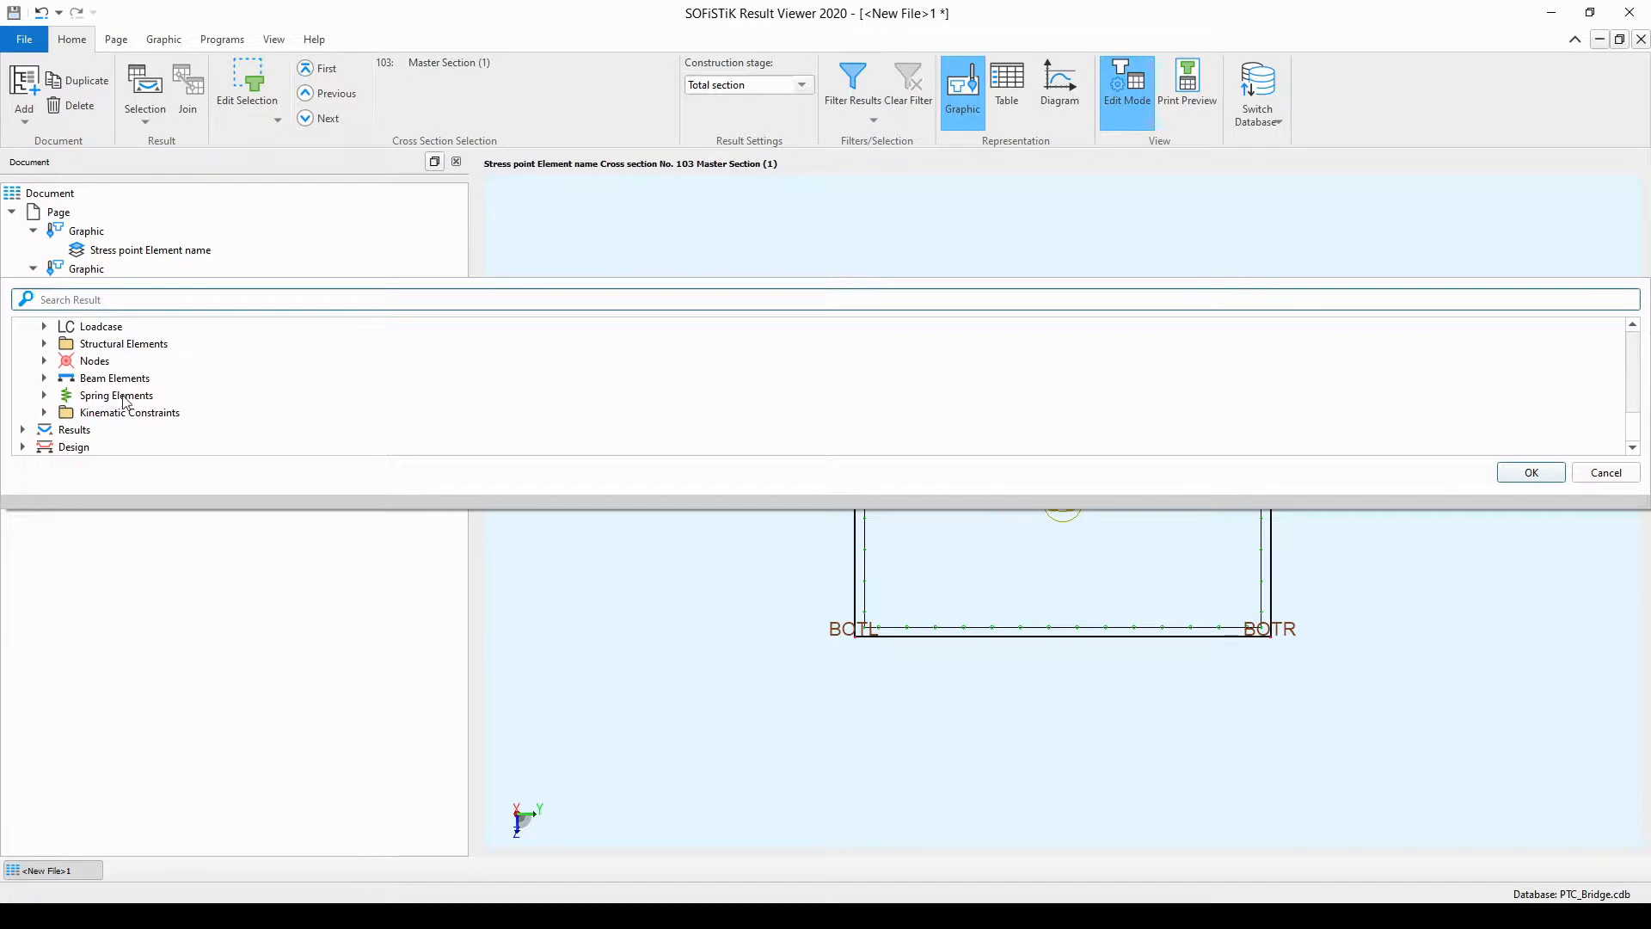
click(24, 446)
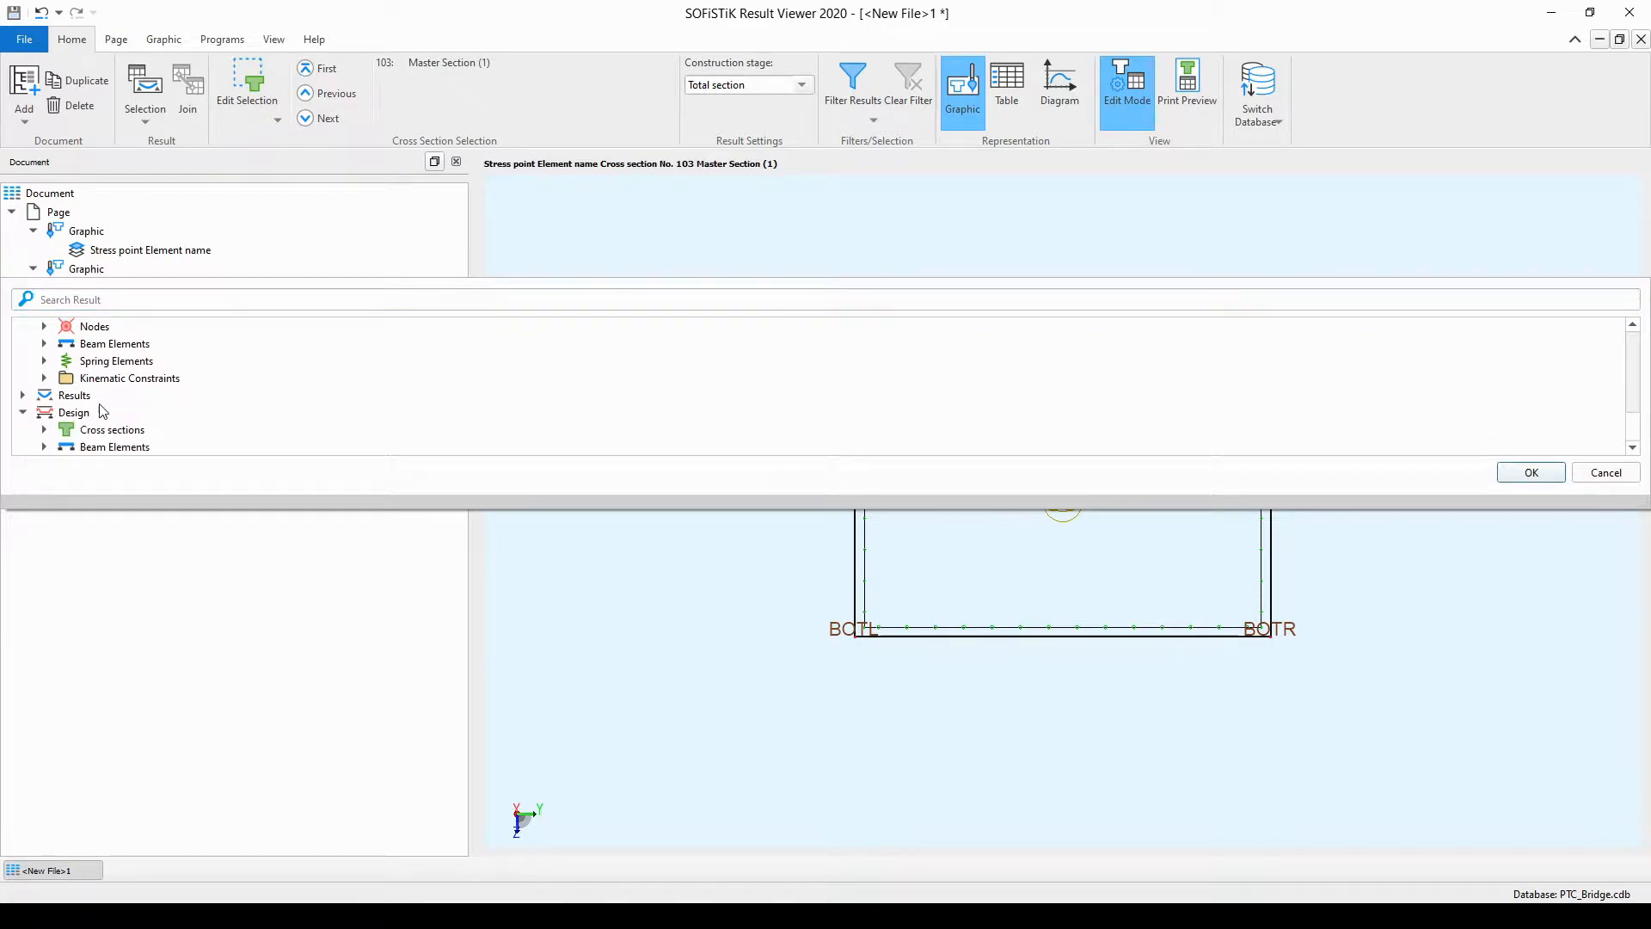
click(45, 429)
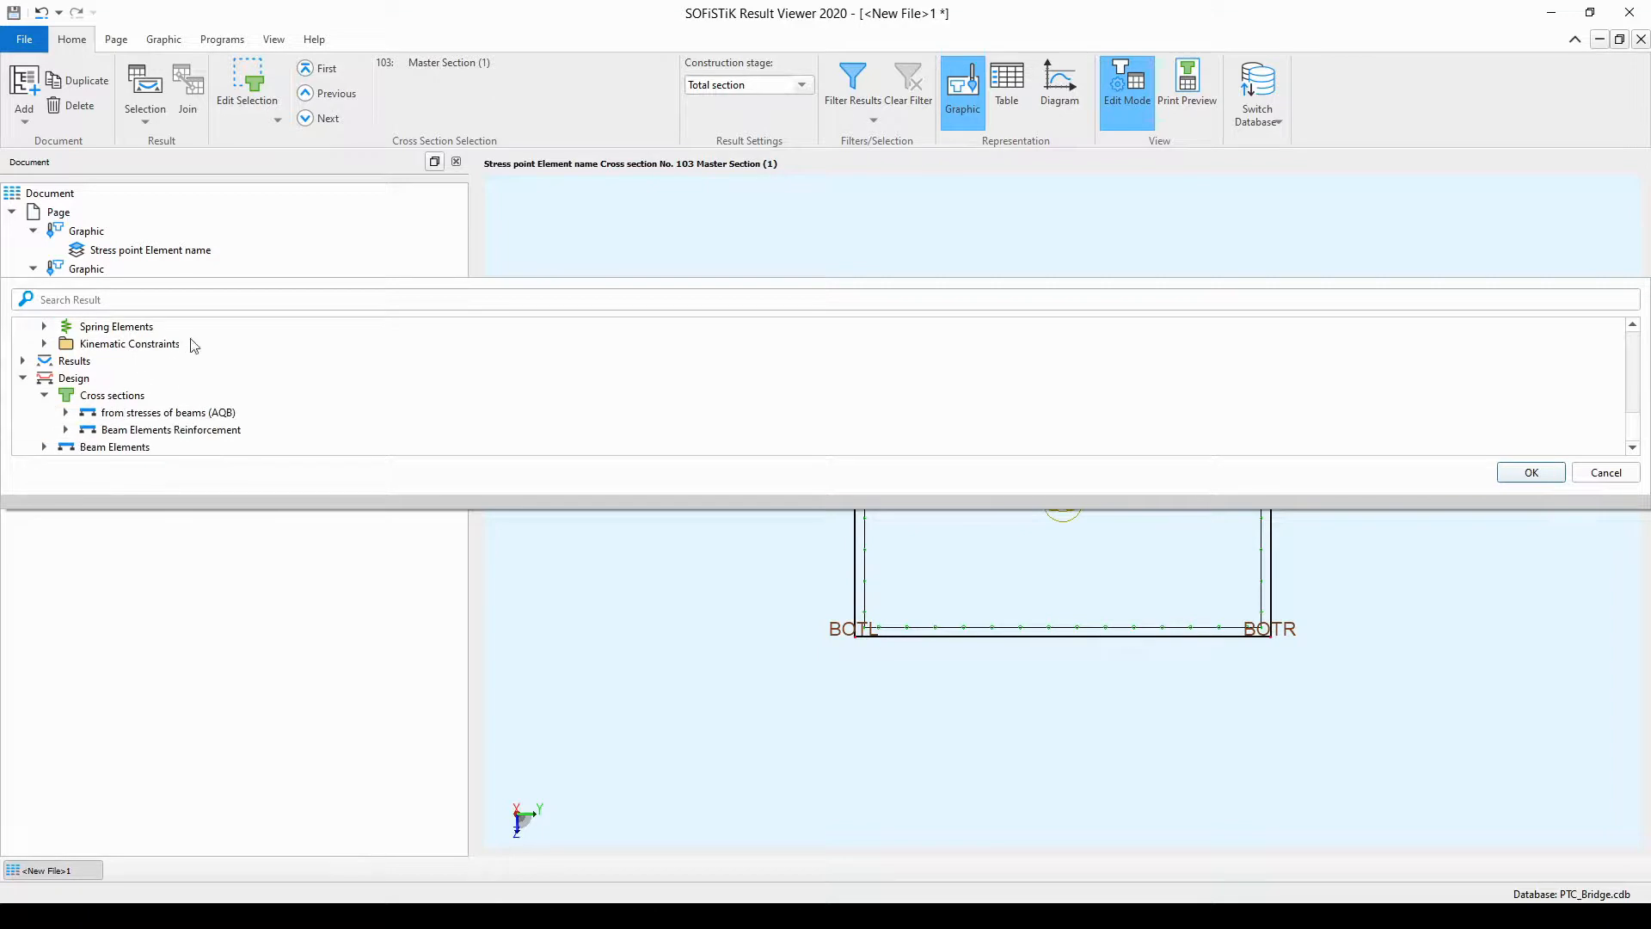
click(66, 413)
scroll(265, 368, down, 1)
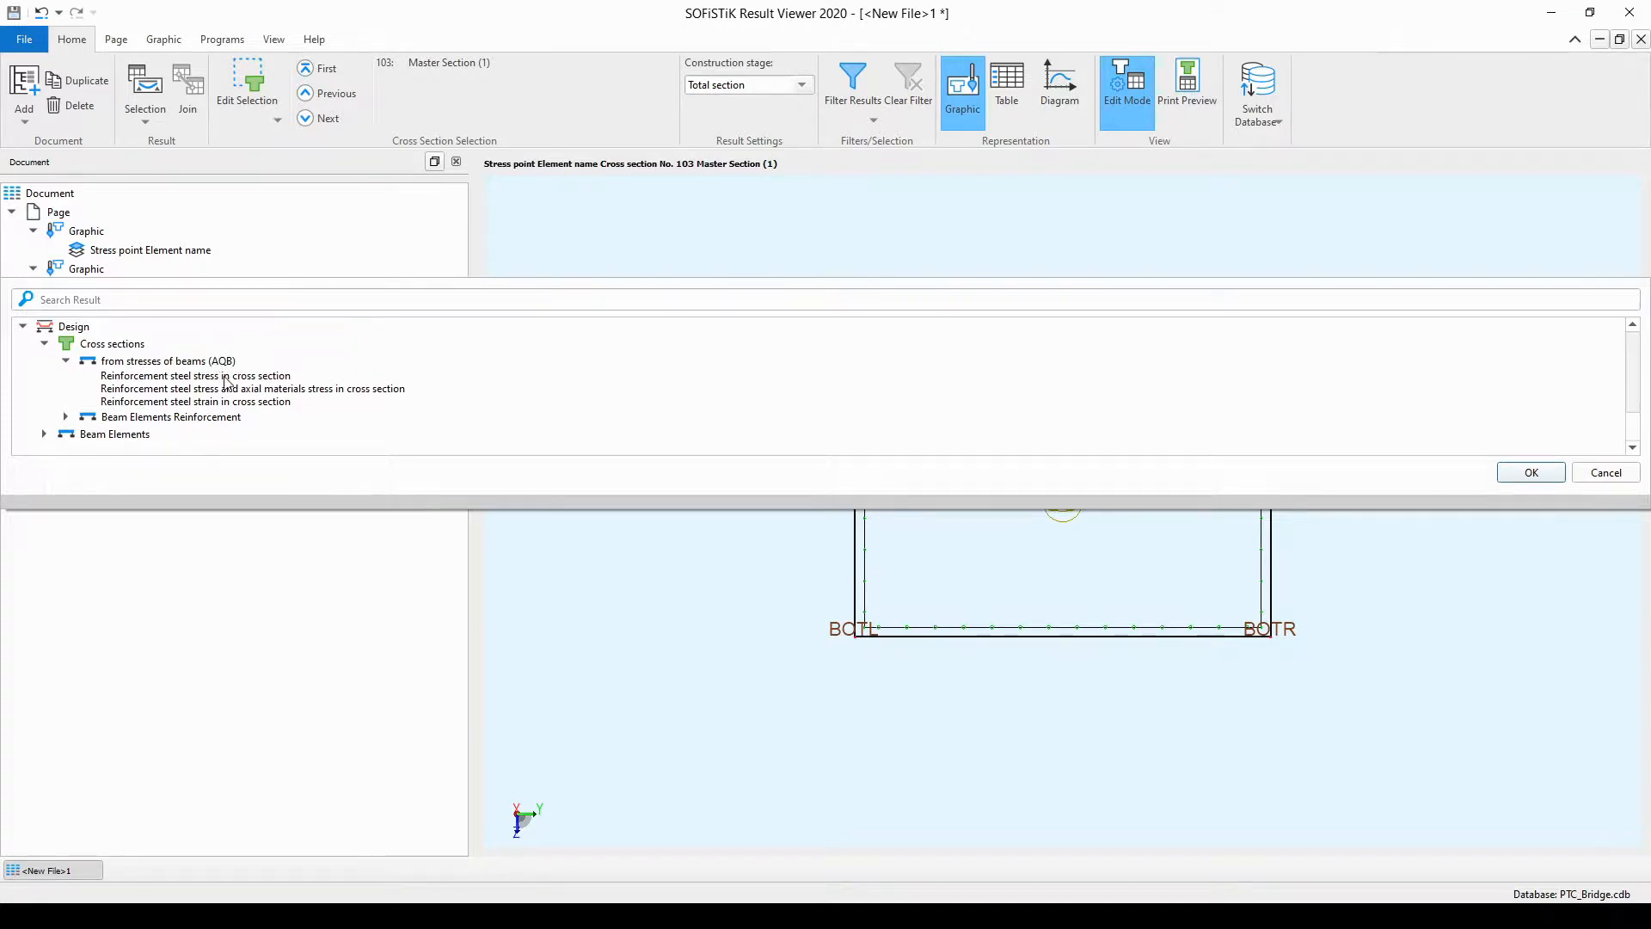
click(218, 395)
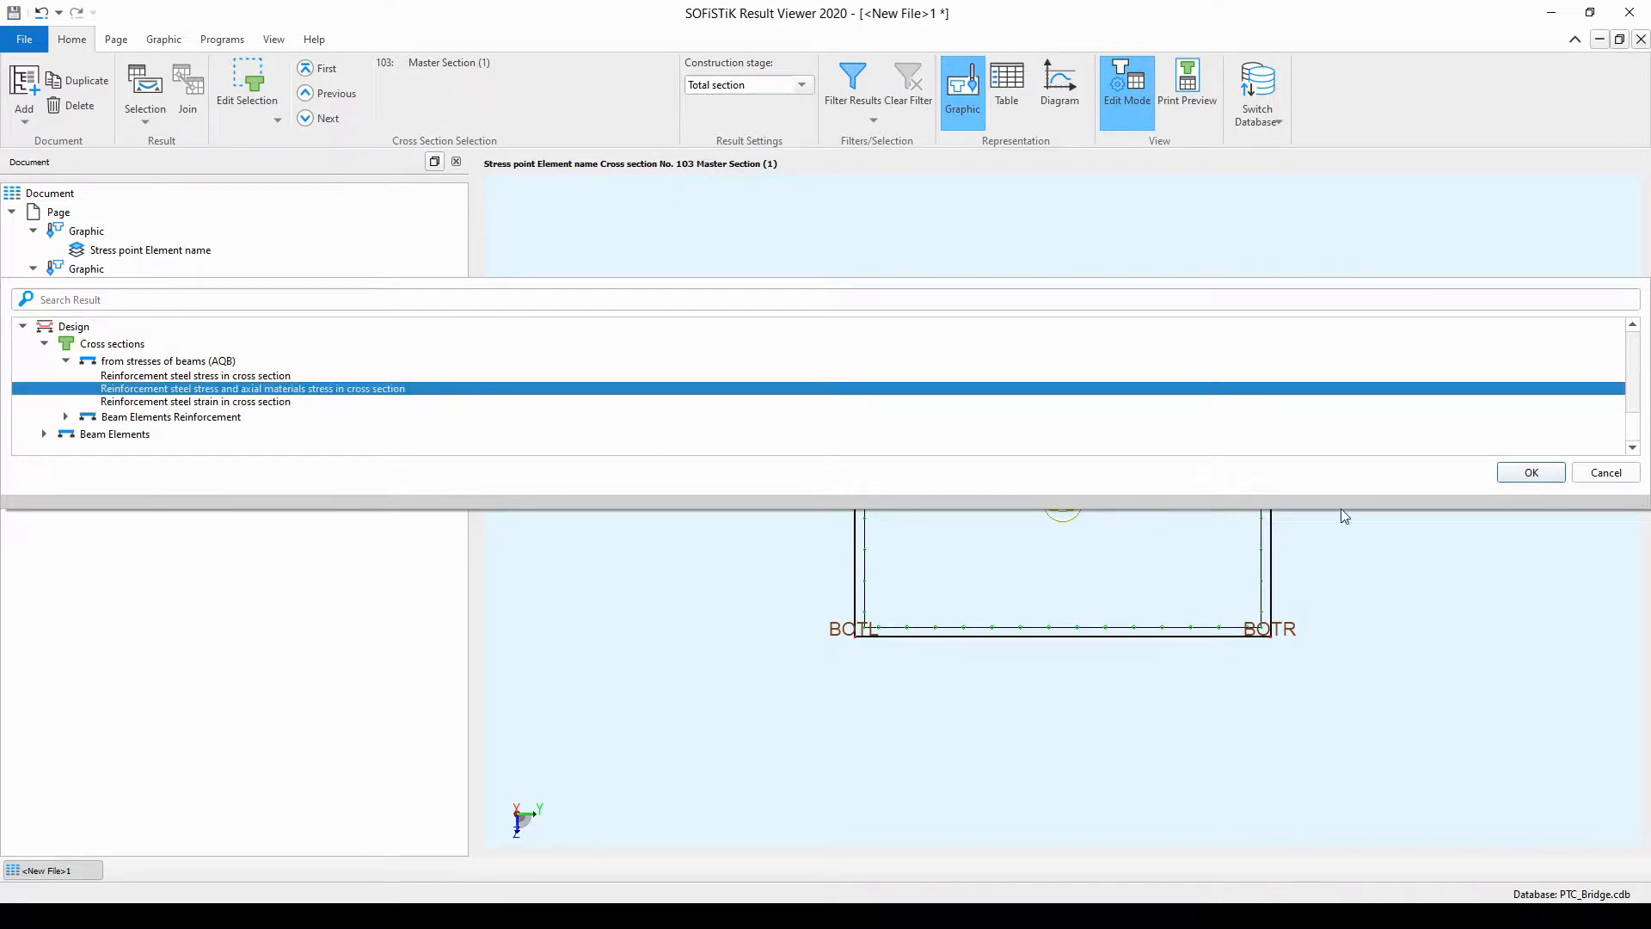
click(1530, 473)
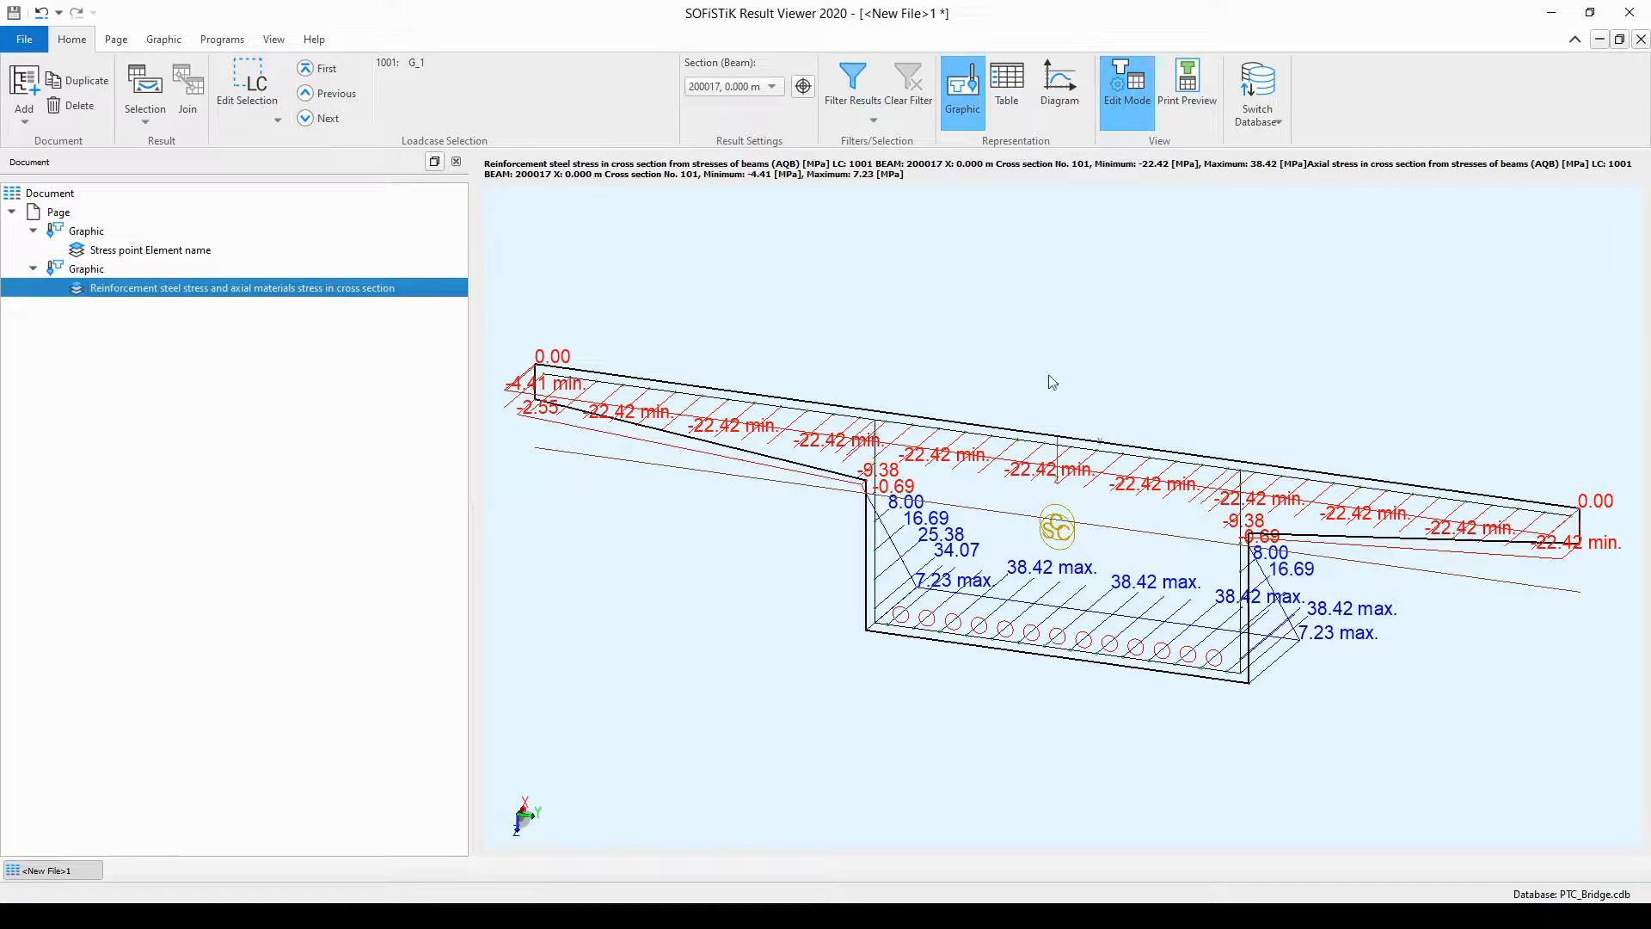
- Change the stress graphic's loadcase selection to 2105: ULS_design_maxMY
click(272, 122)
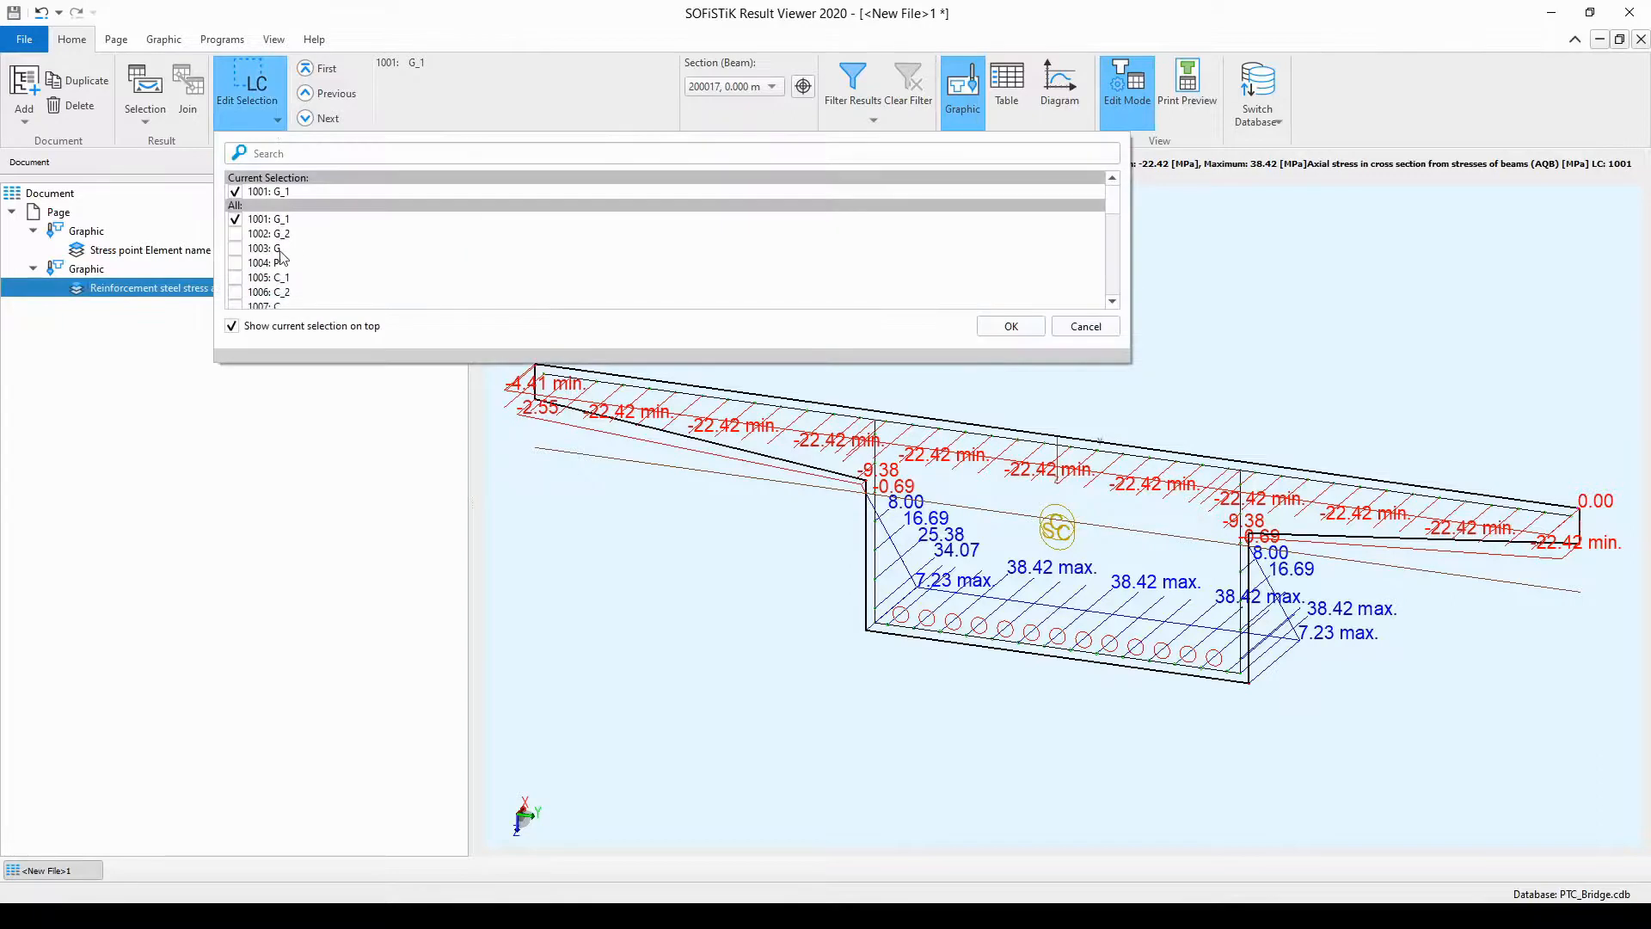
scroll(296, 248, down, 1)
scroll(297, 248, down, 8)
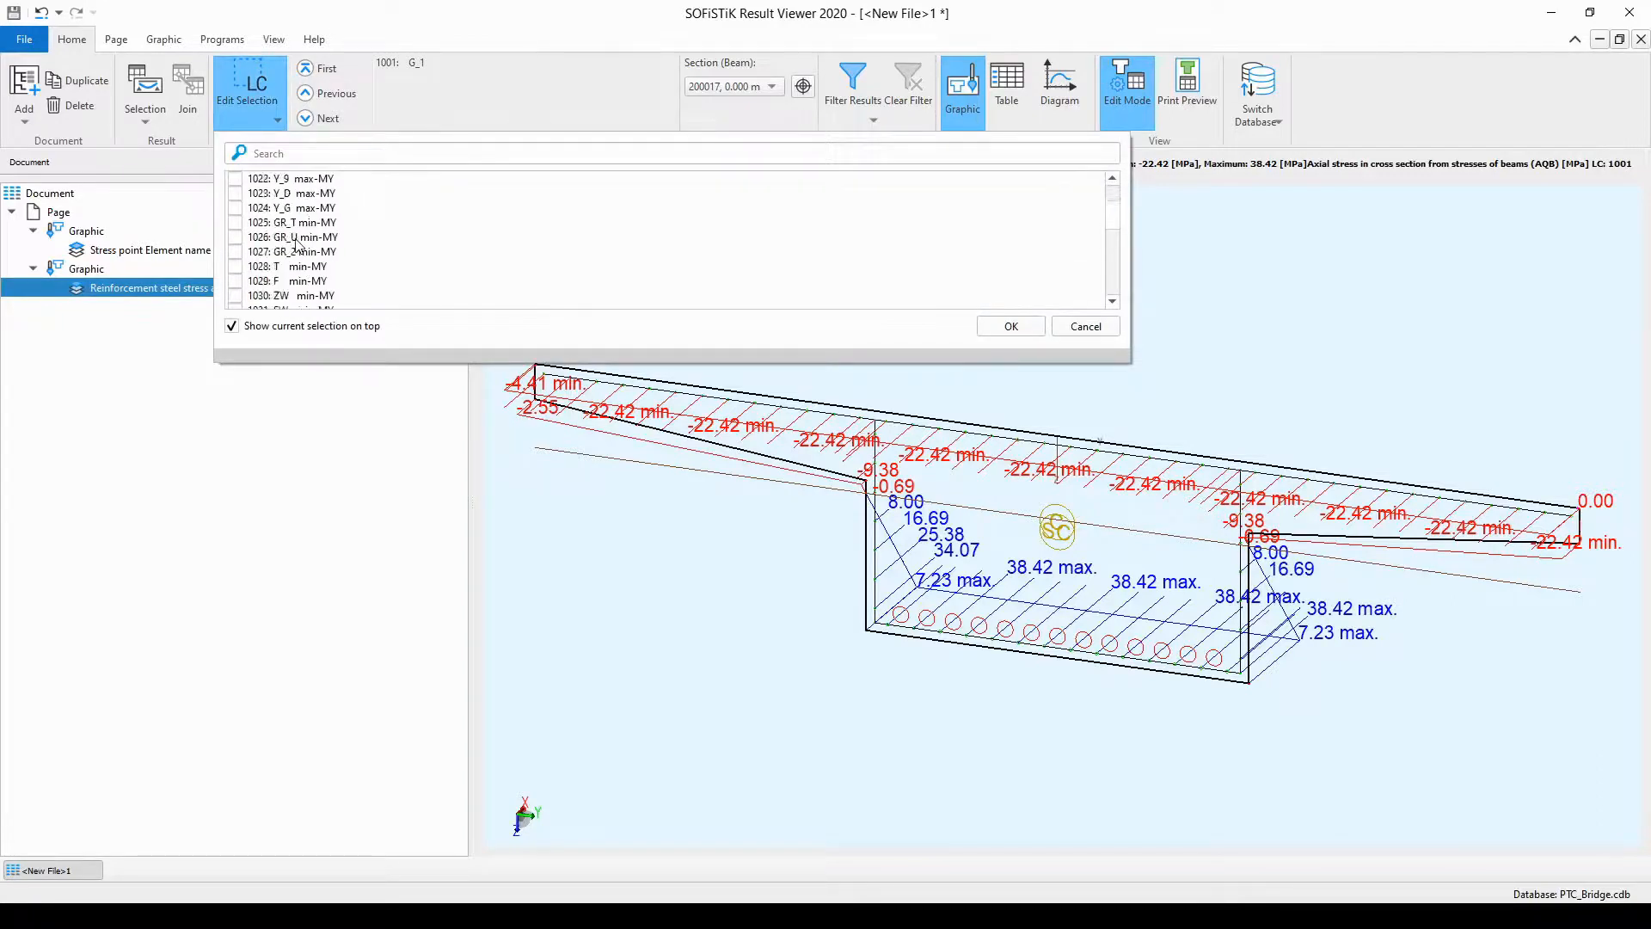
scroll(297, 248, down, 10)
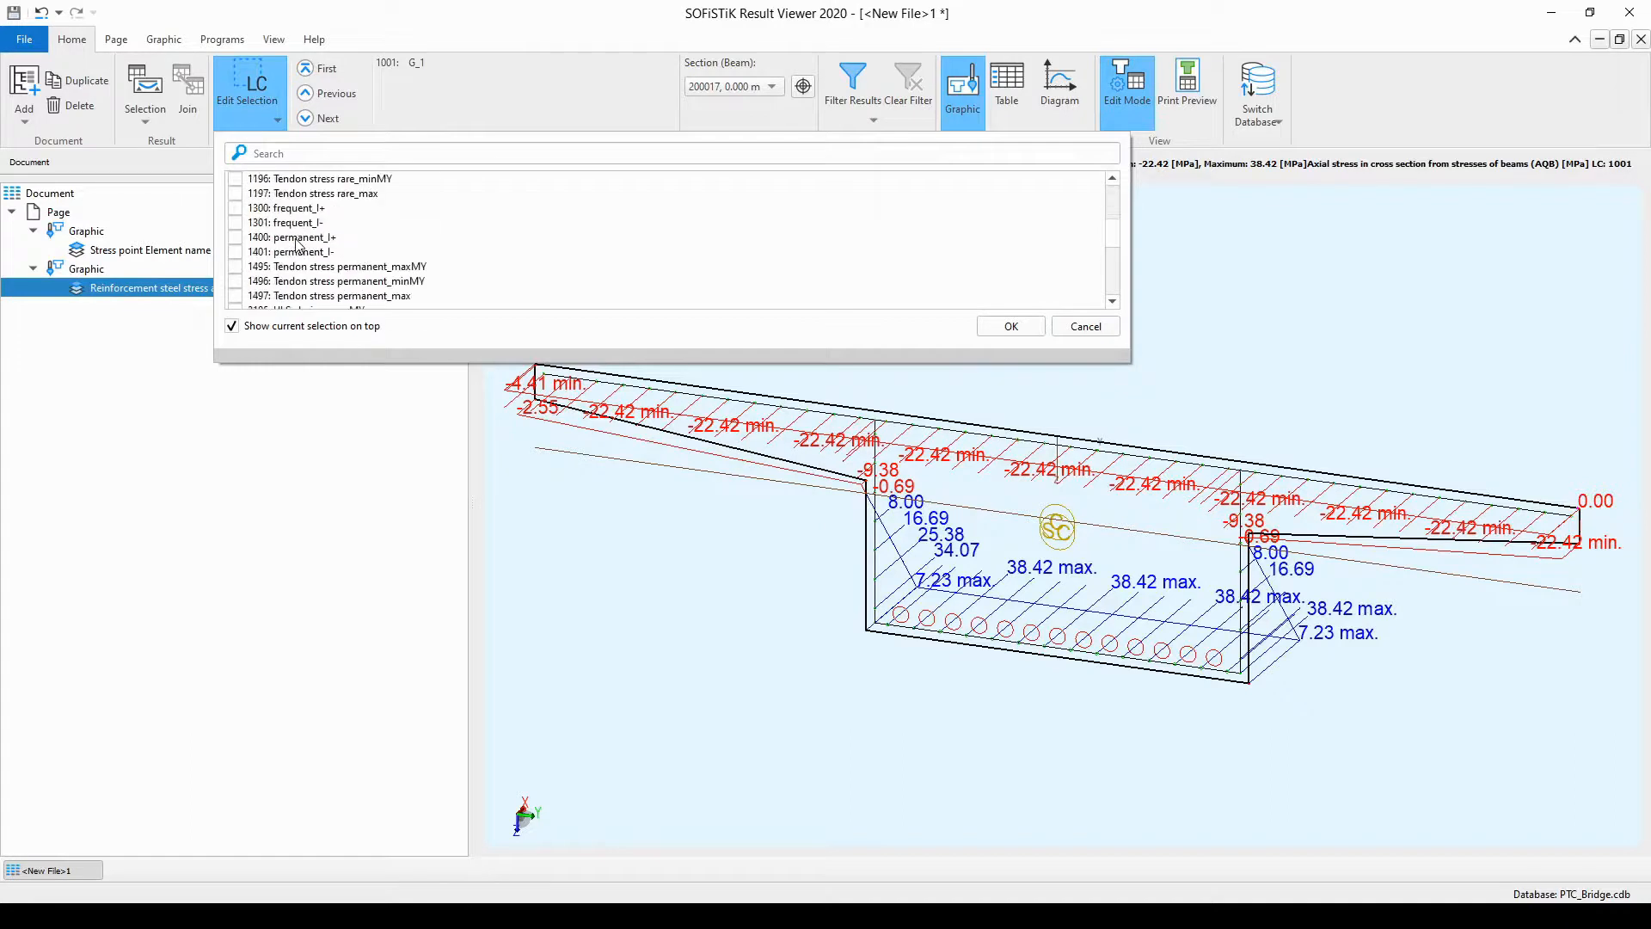
scroll(296, 248, up, 1)
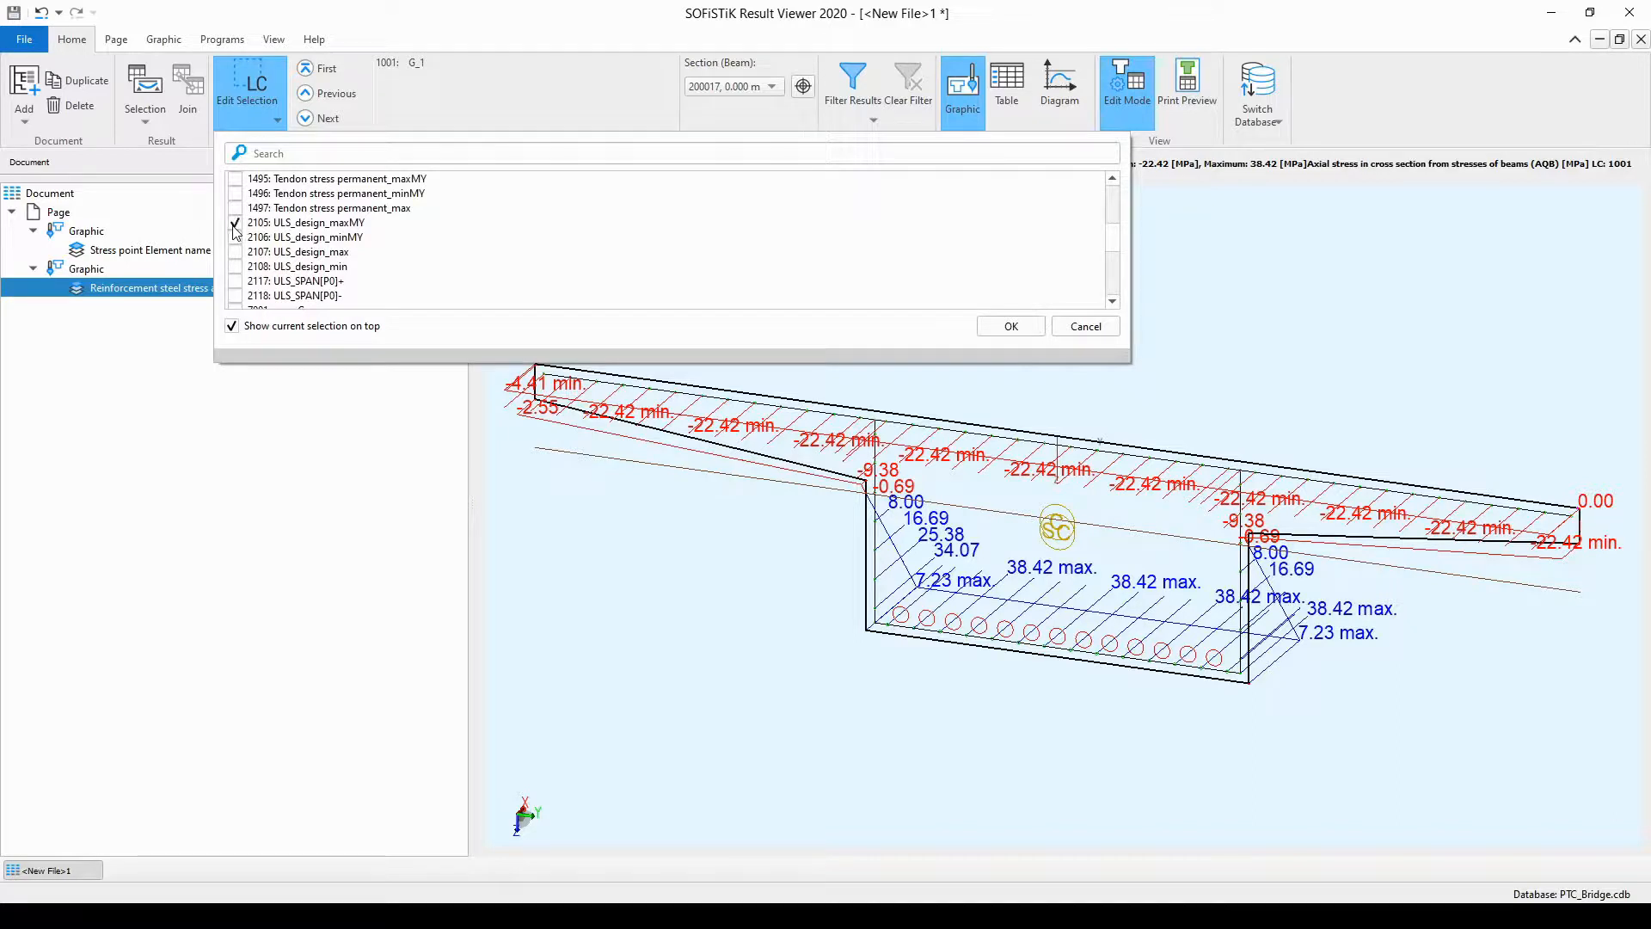
click(1008, 327)
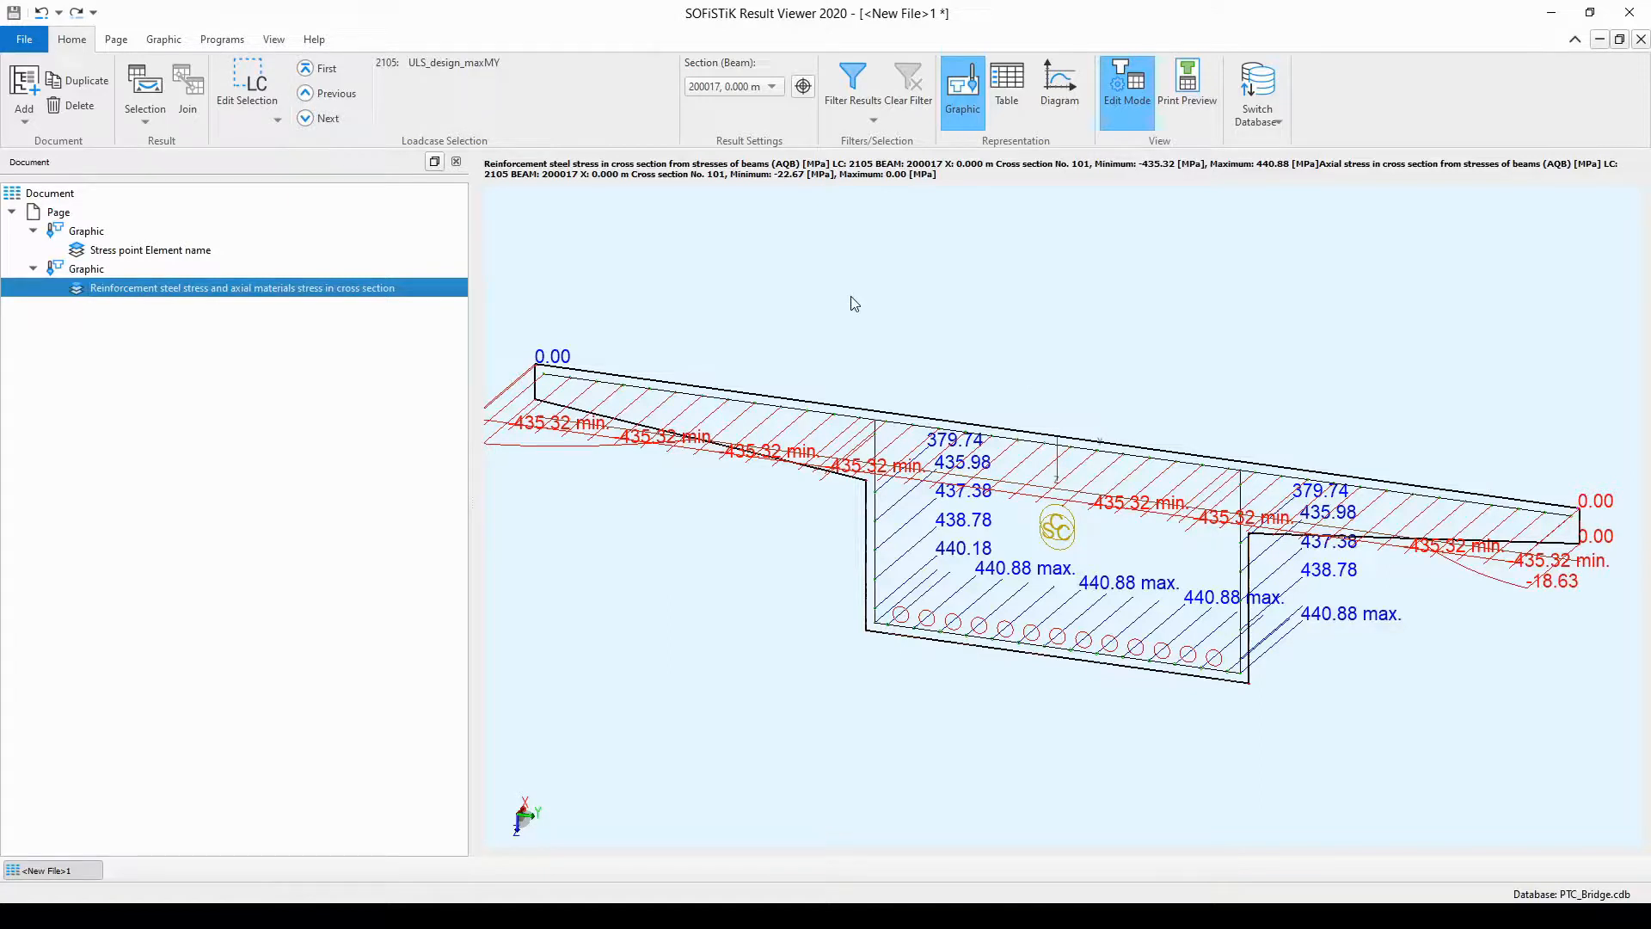
- Switch the stress graphic's beam section to 200014, 0.000 m and back to 200017, 0.000 m to compare the stresses
click(713, 89)
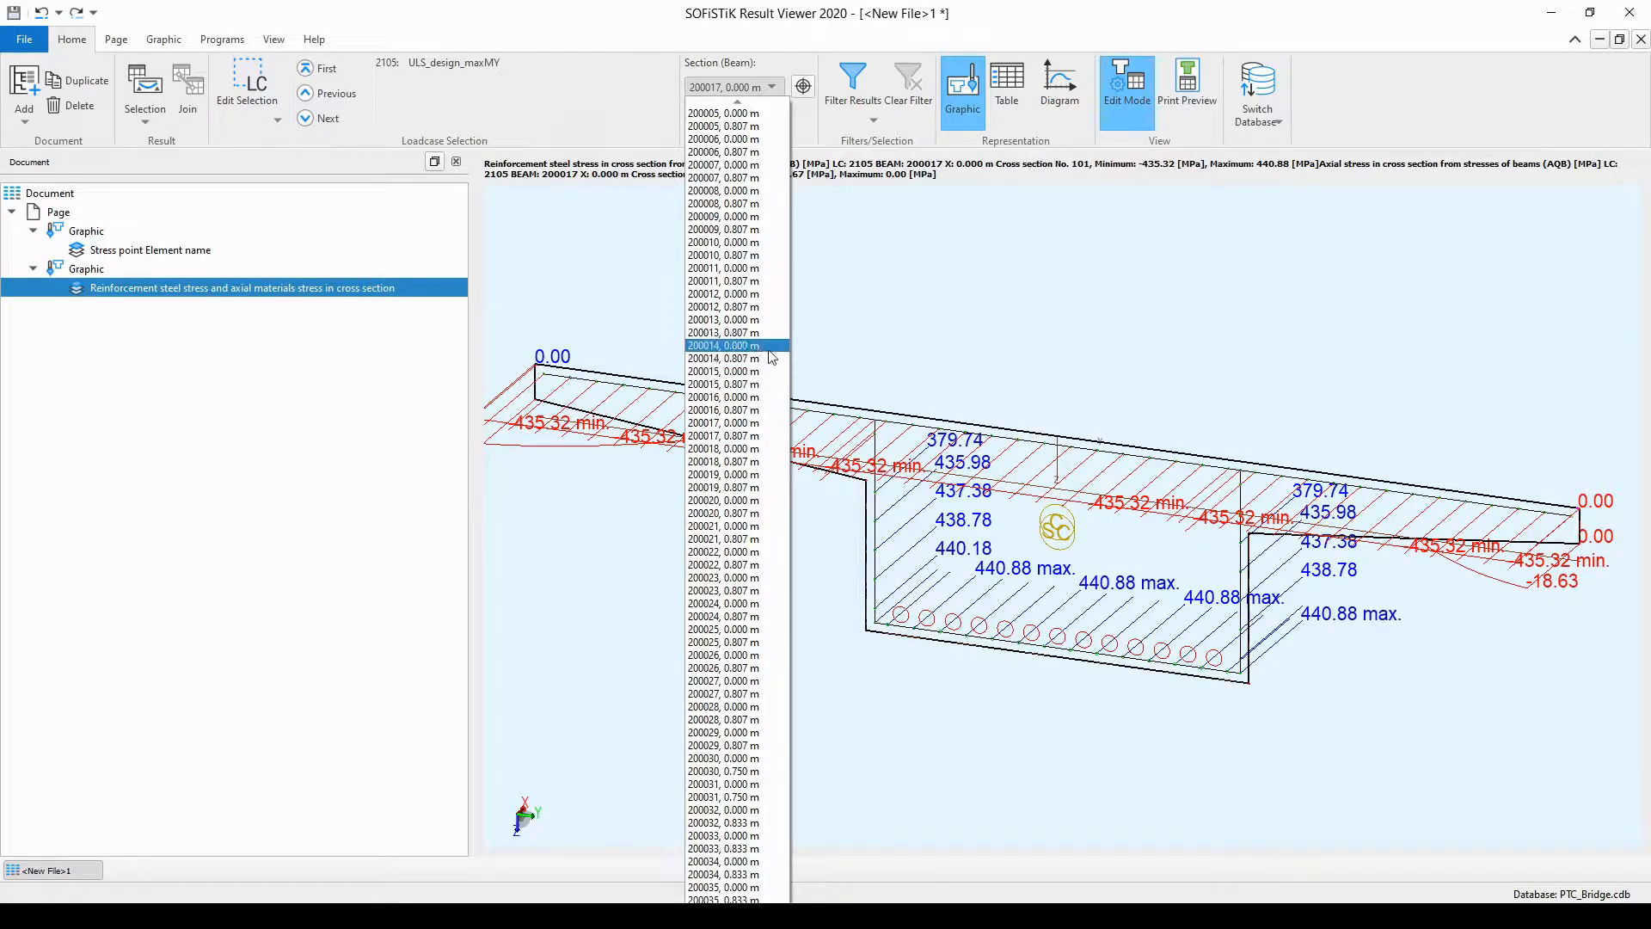
click(739, 345)
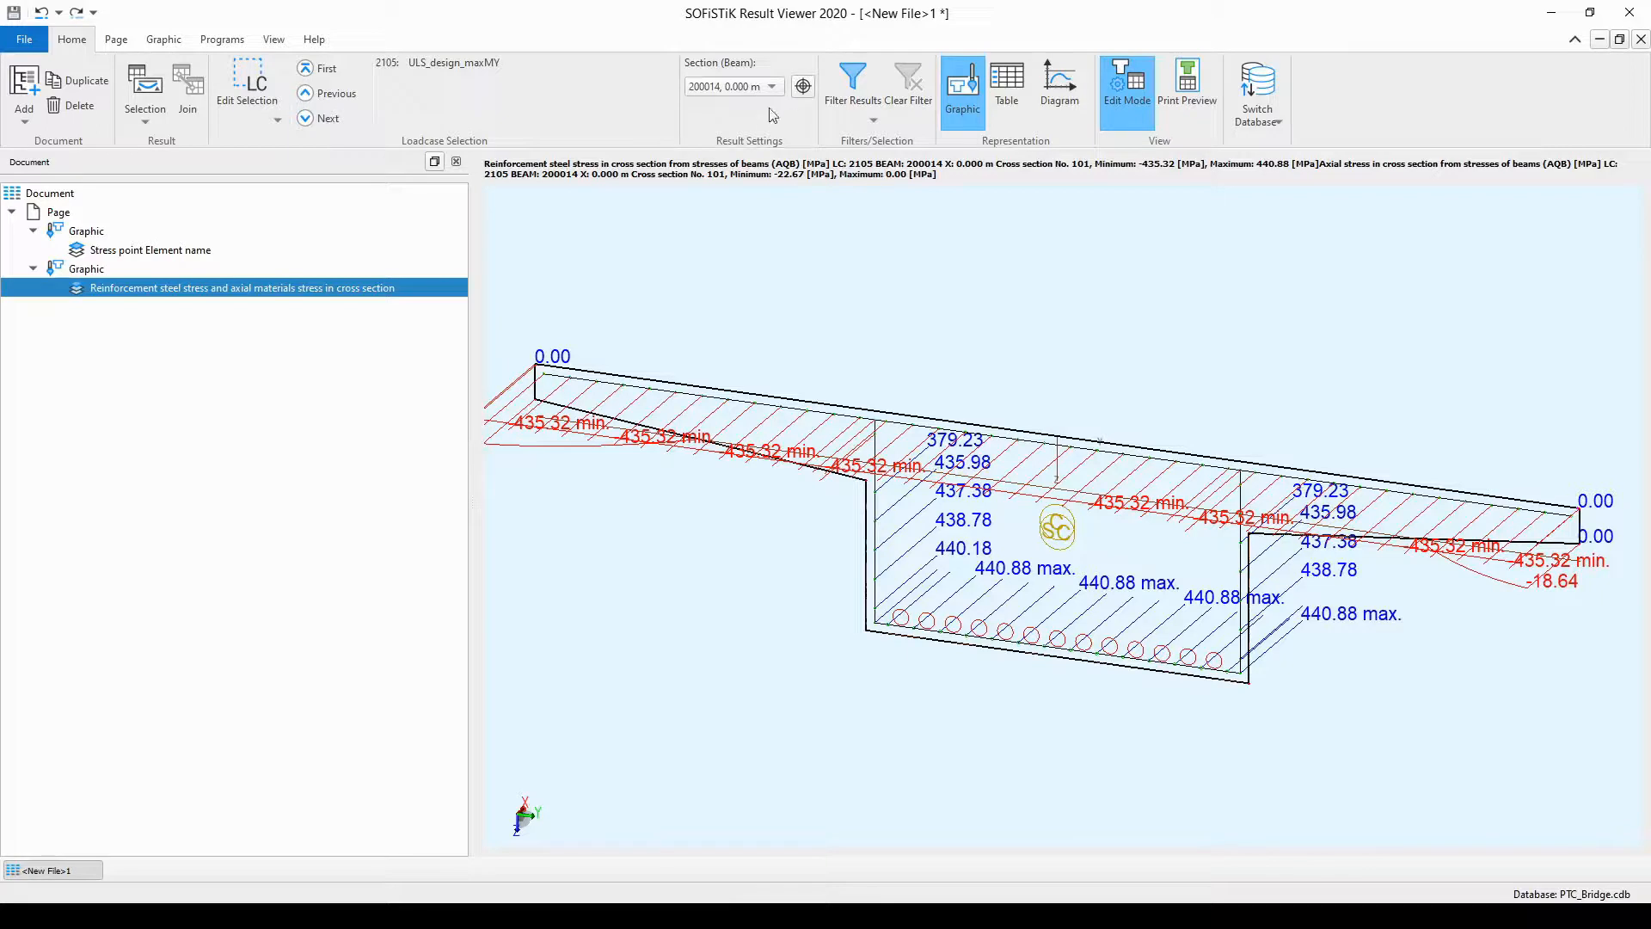
click(742, 88)
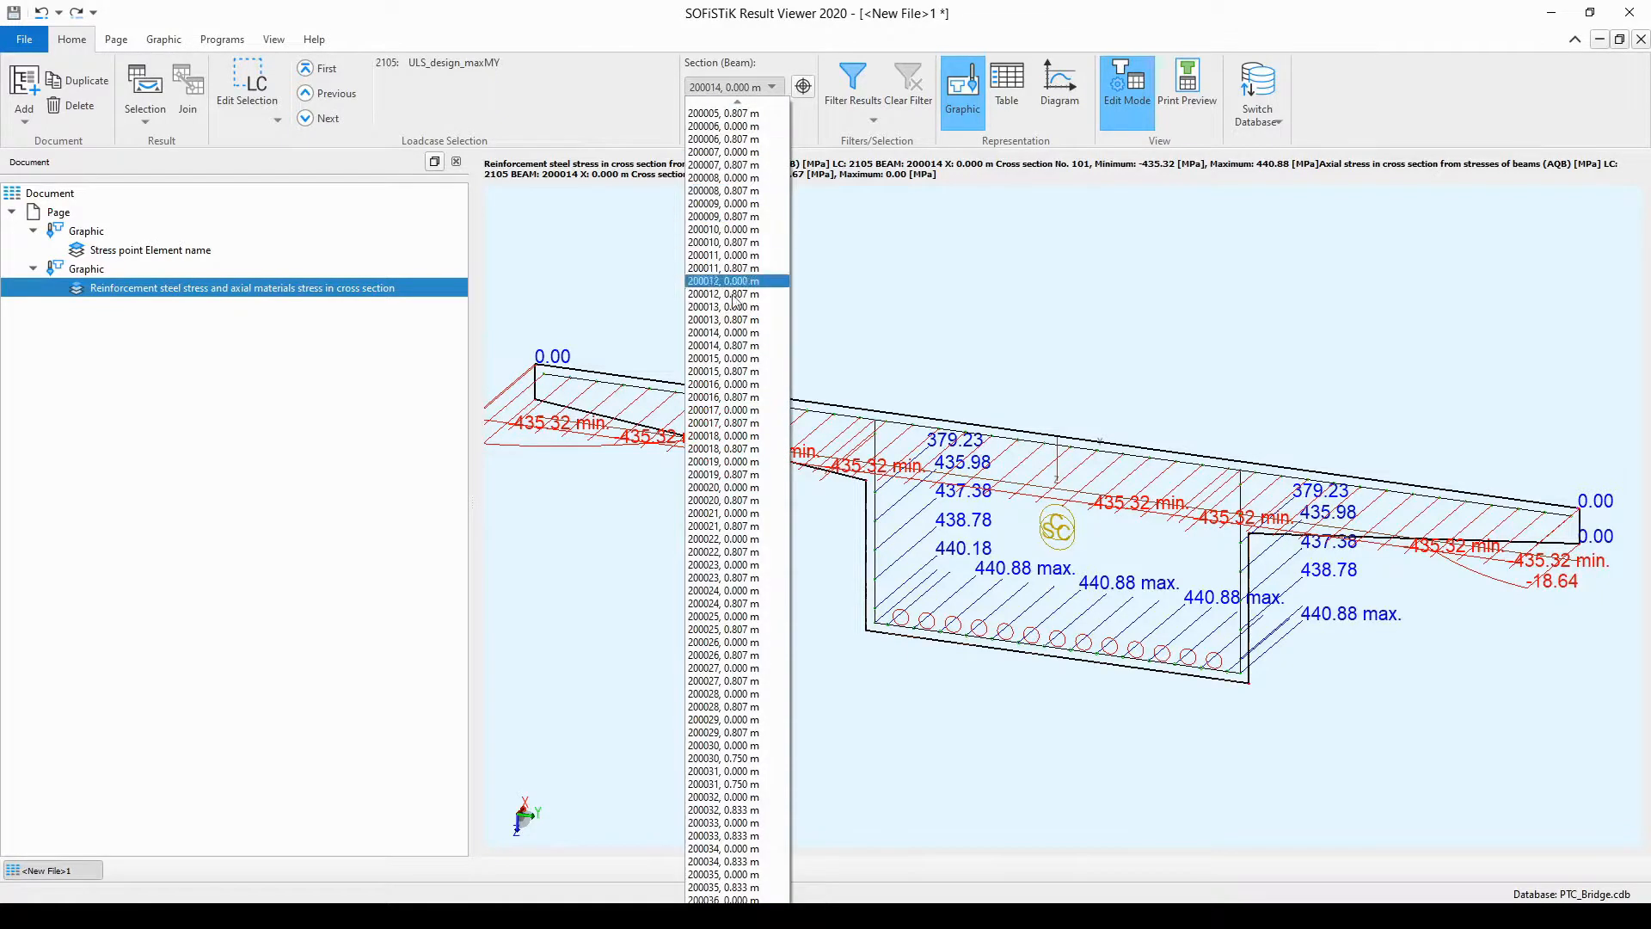
click(738, 411)
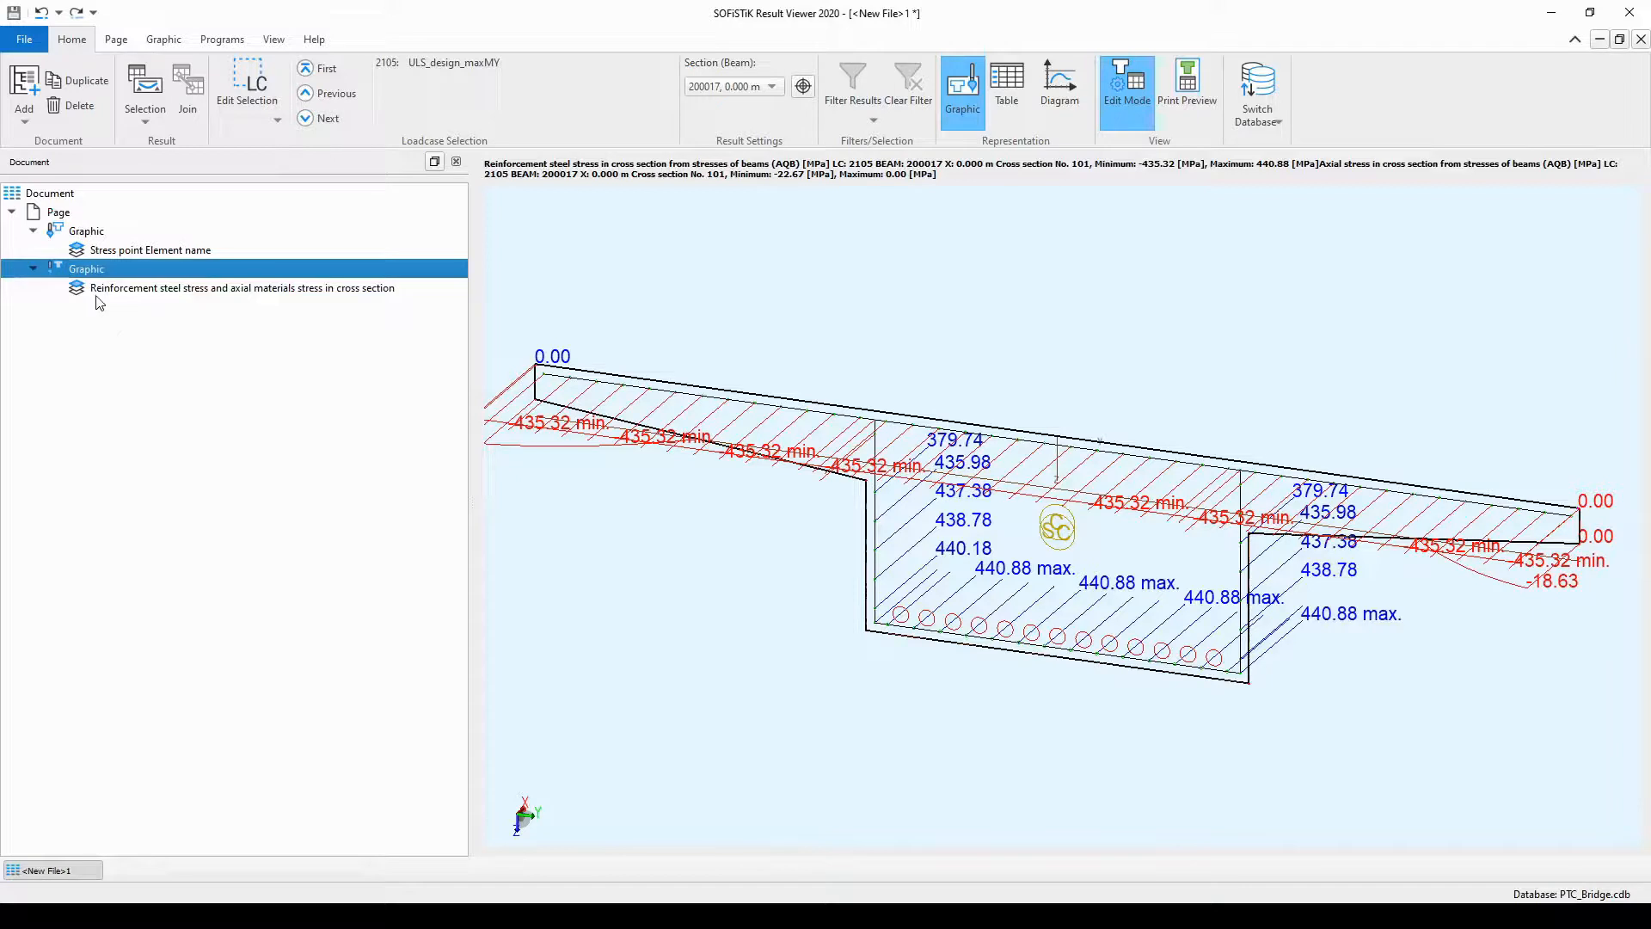
- Add a list with the effective cross section values Sectional Area, Torsional Inertia It, Bending Inertia Iy and Bending Inertia Iz
click(28, 125)
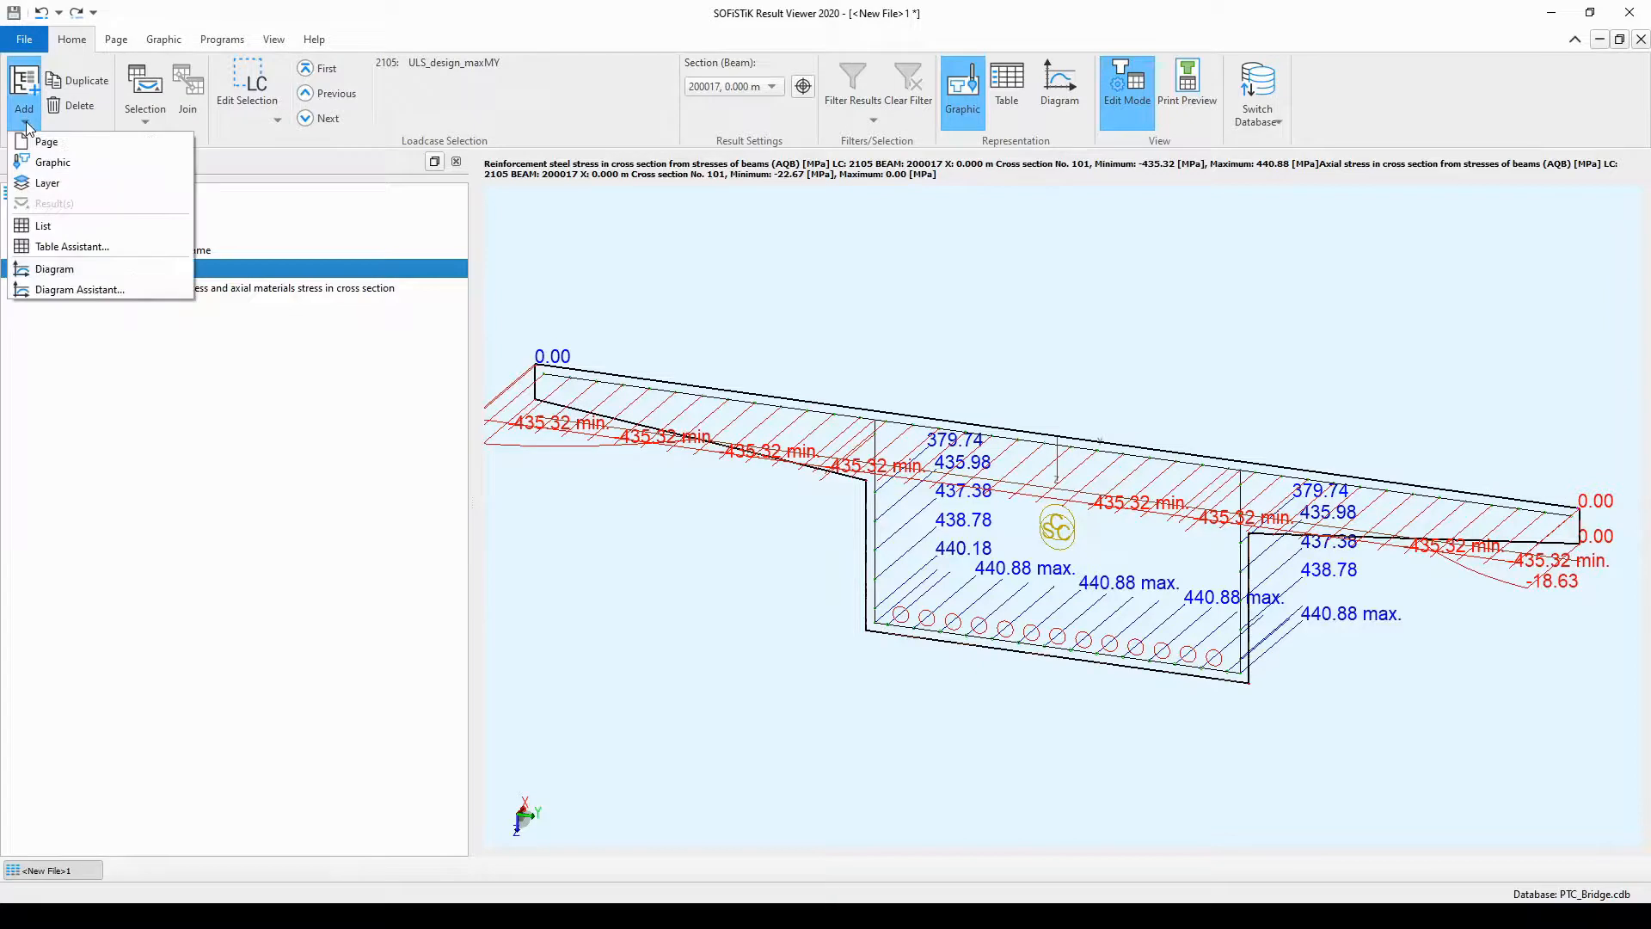
click(109, 227)
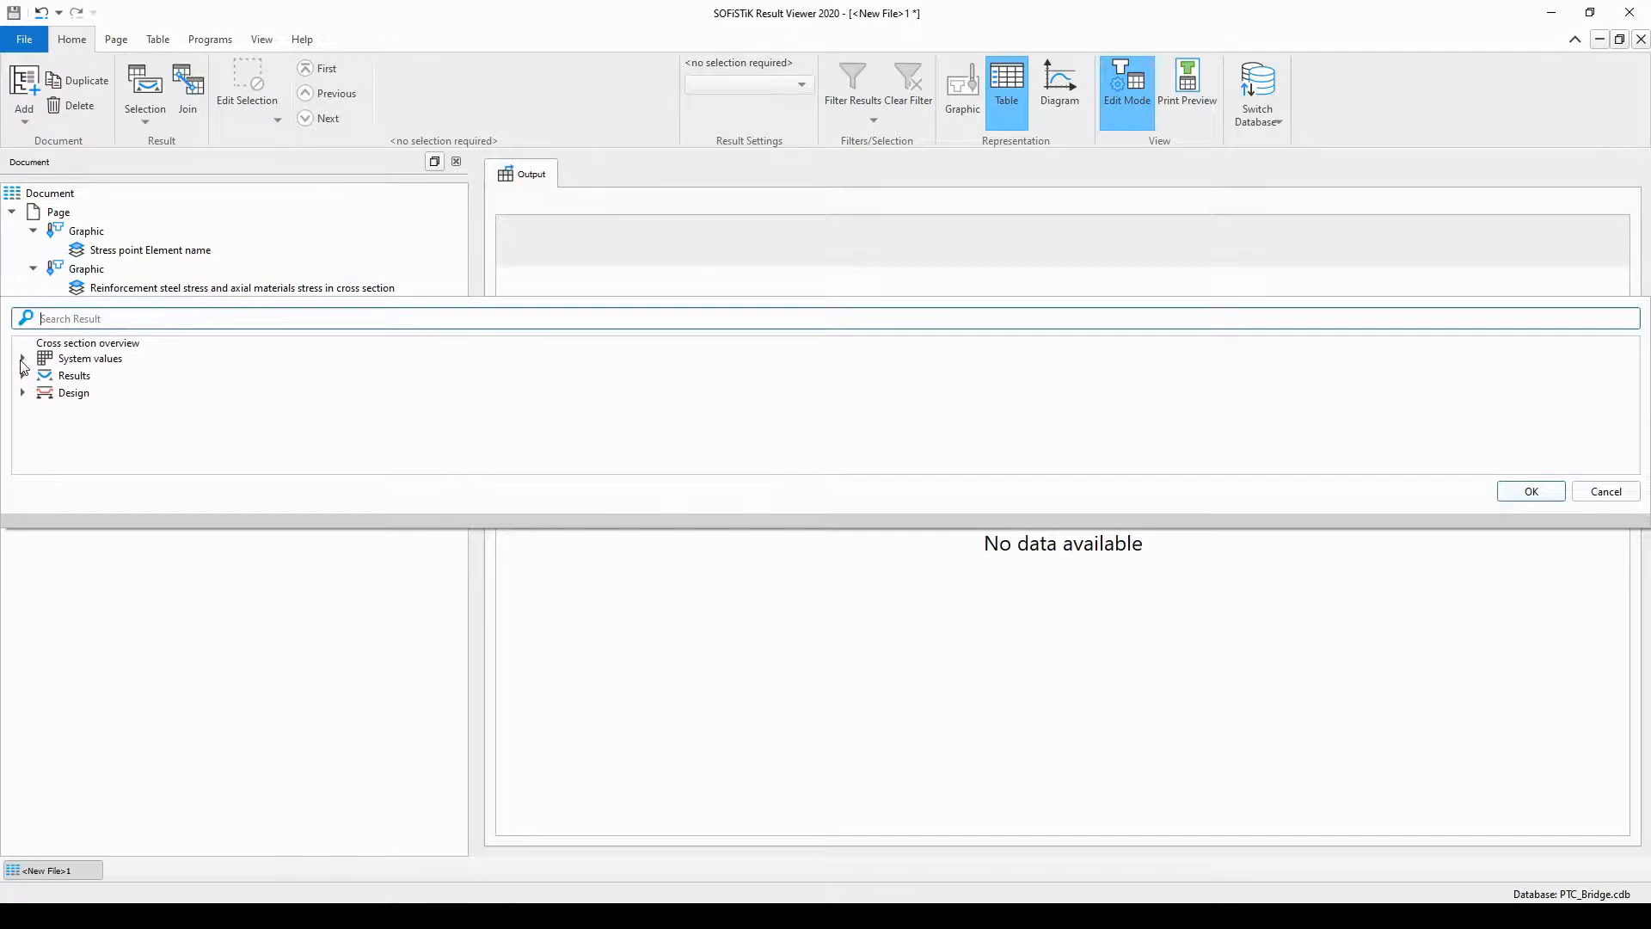
click(22, 359)
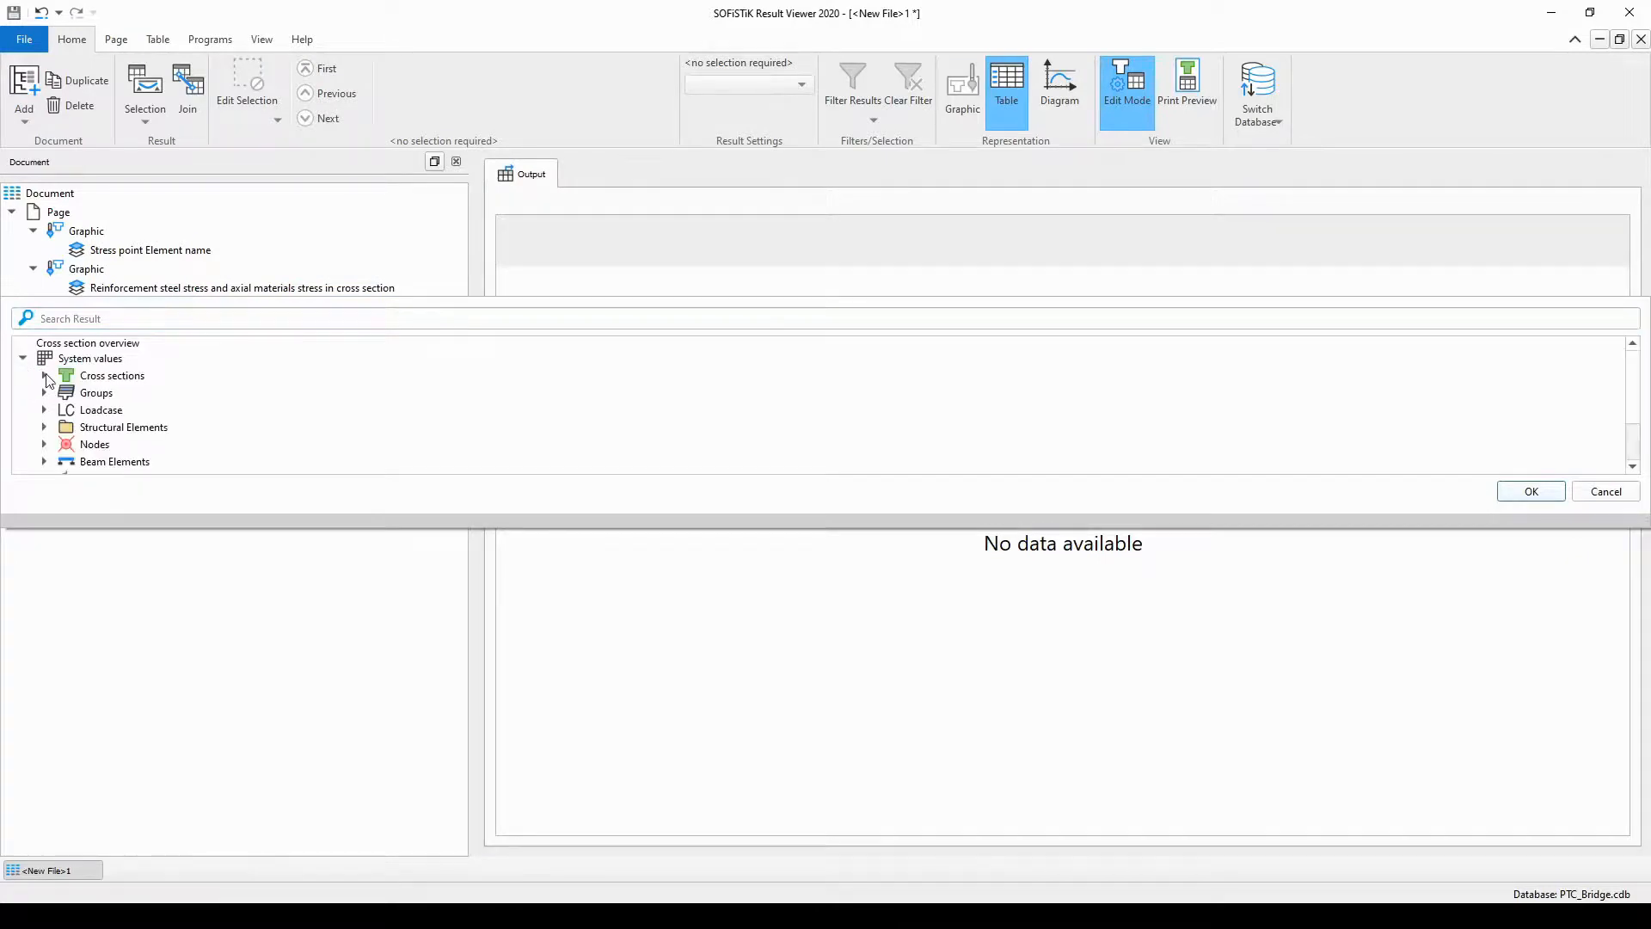
click(45, 376)
scroll(228, 384, down, 1)
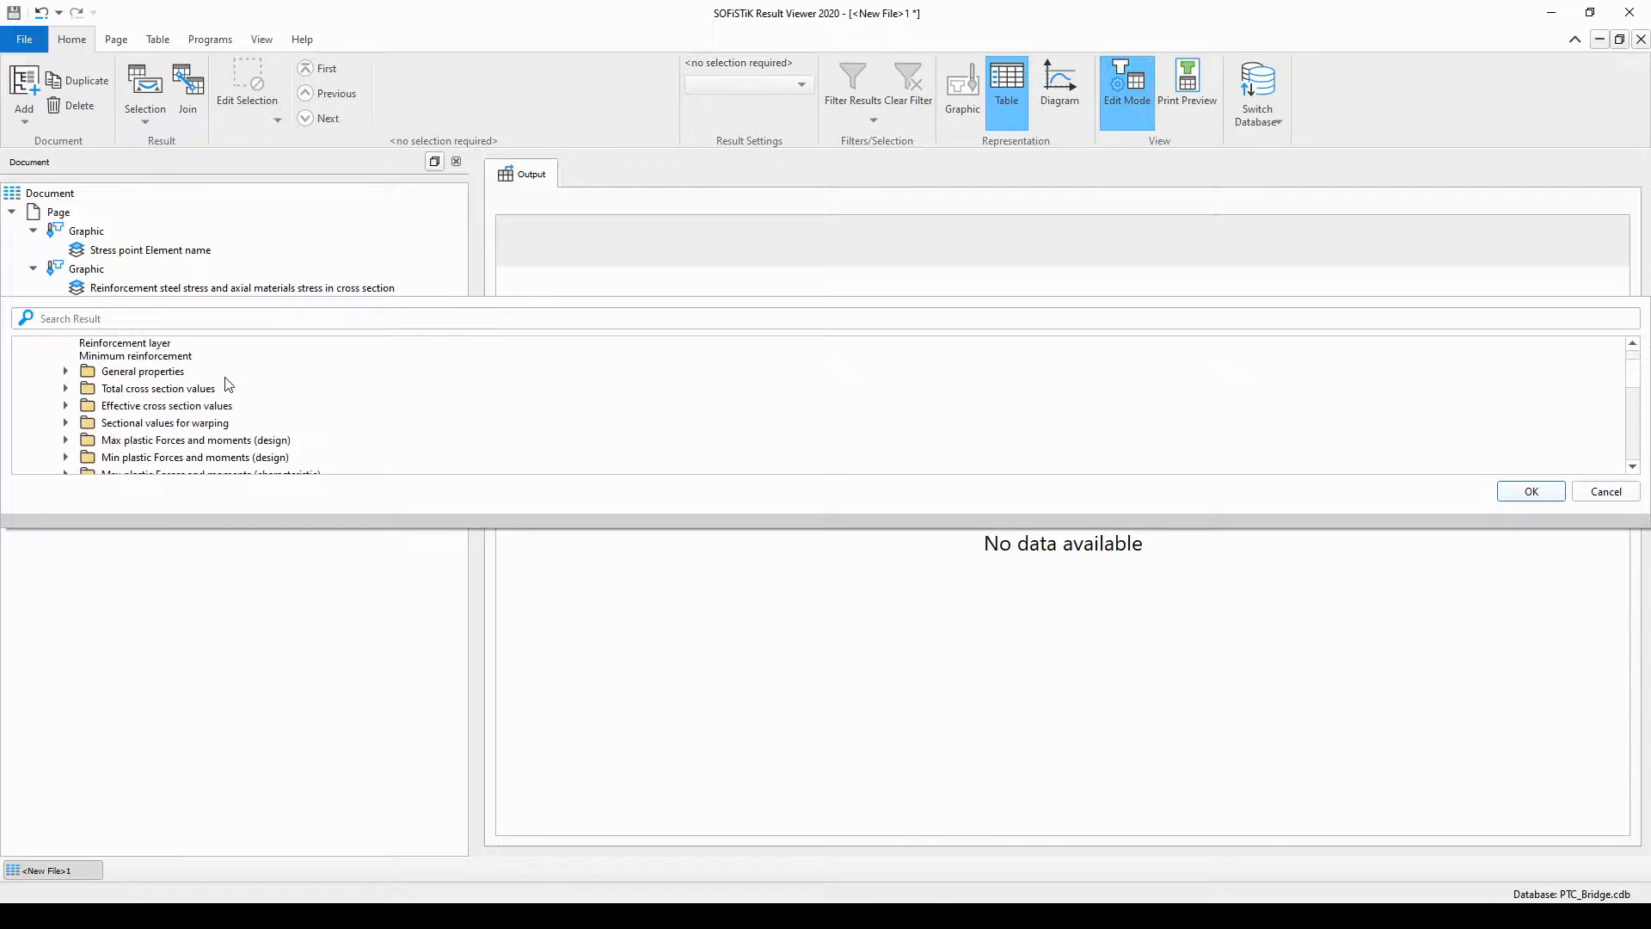
click(67, 406)
scroll(333, 397, down, 1)
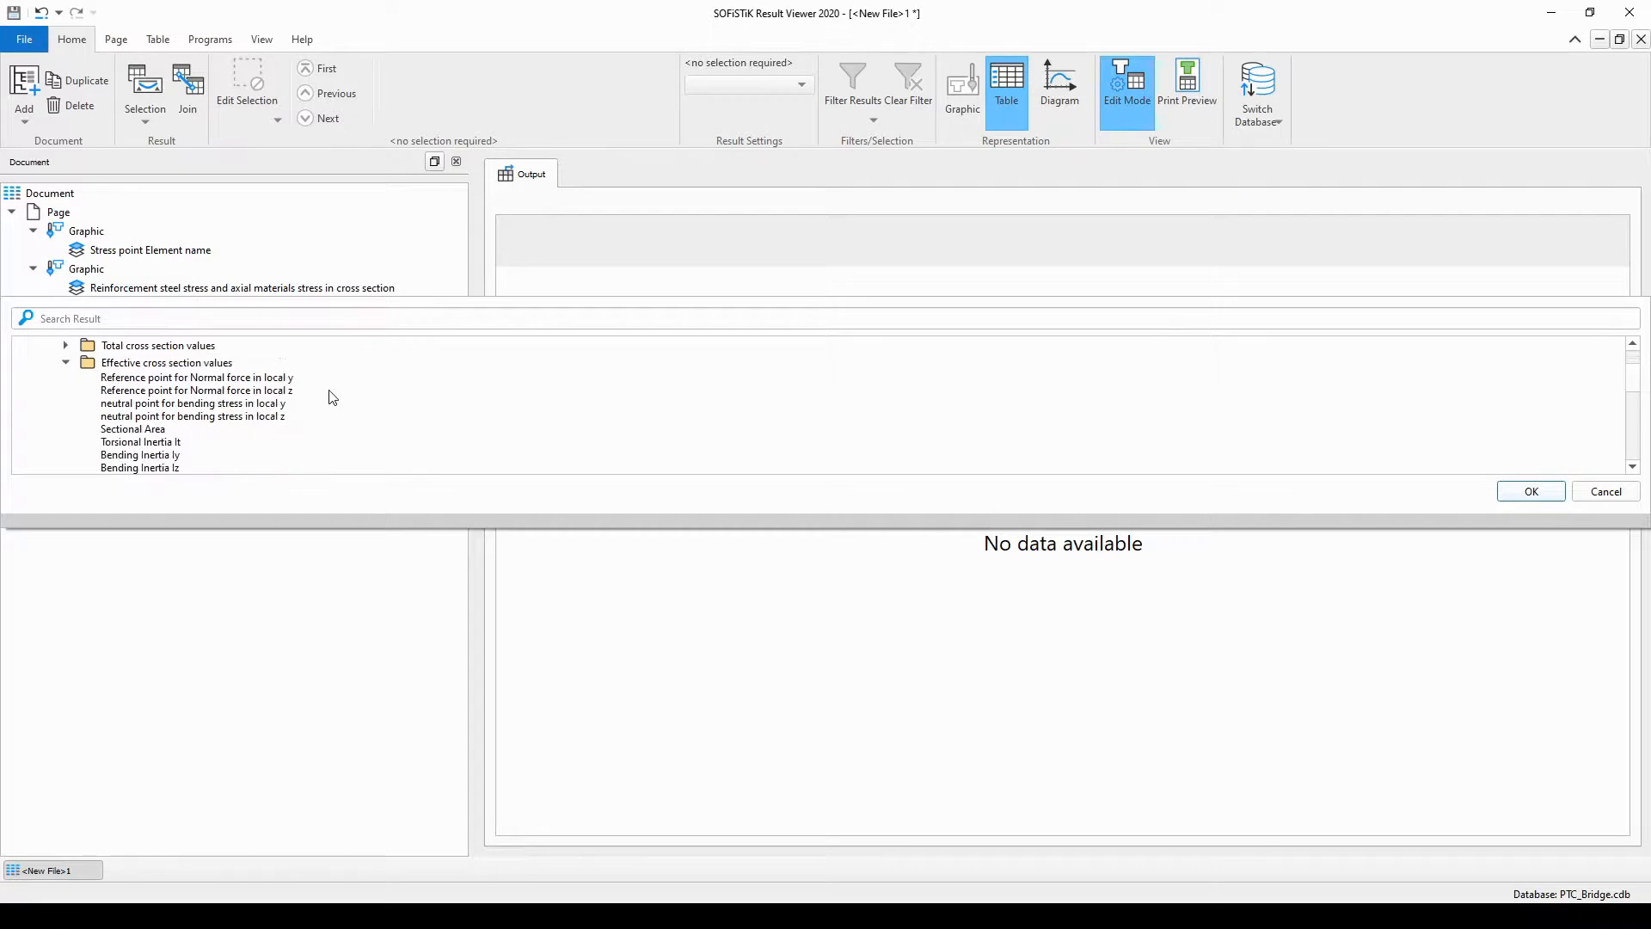
scroll(333, 397, down, 1)
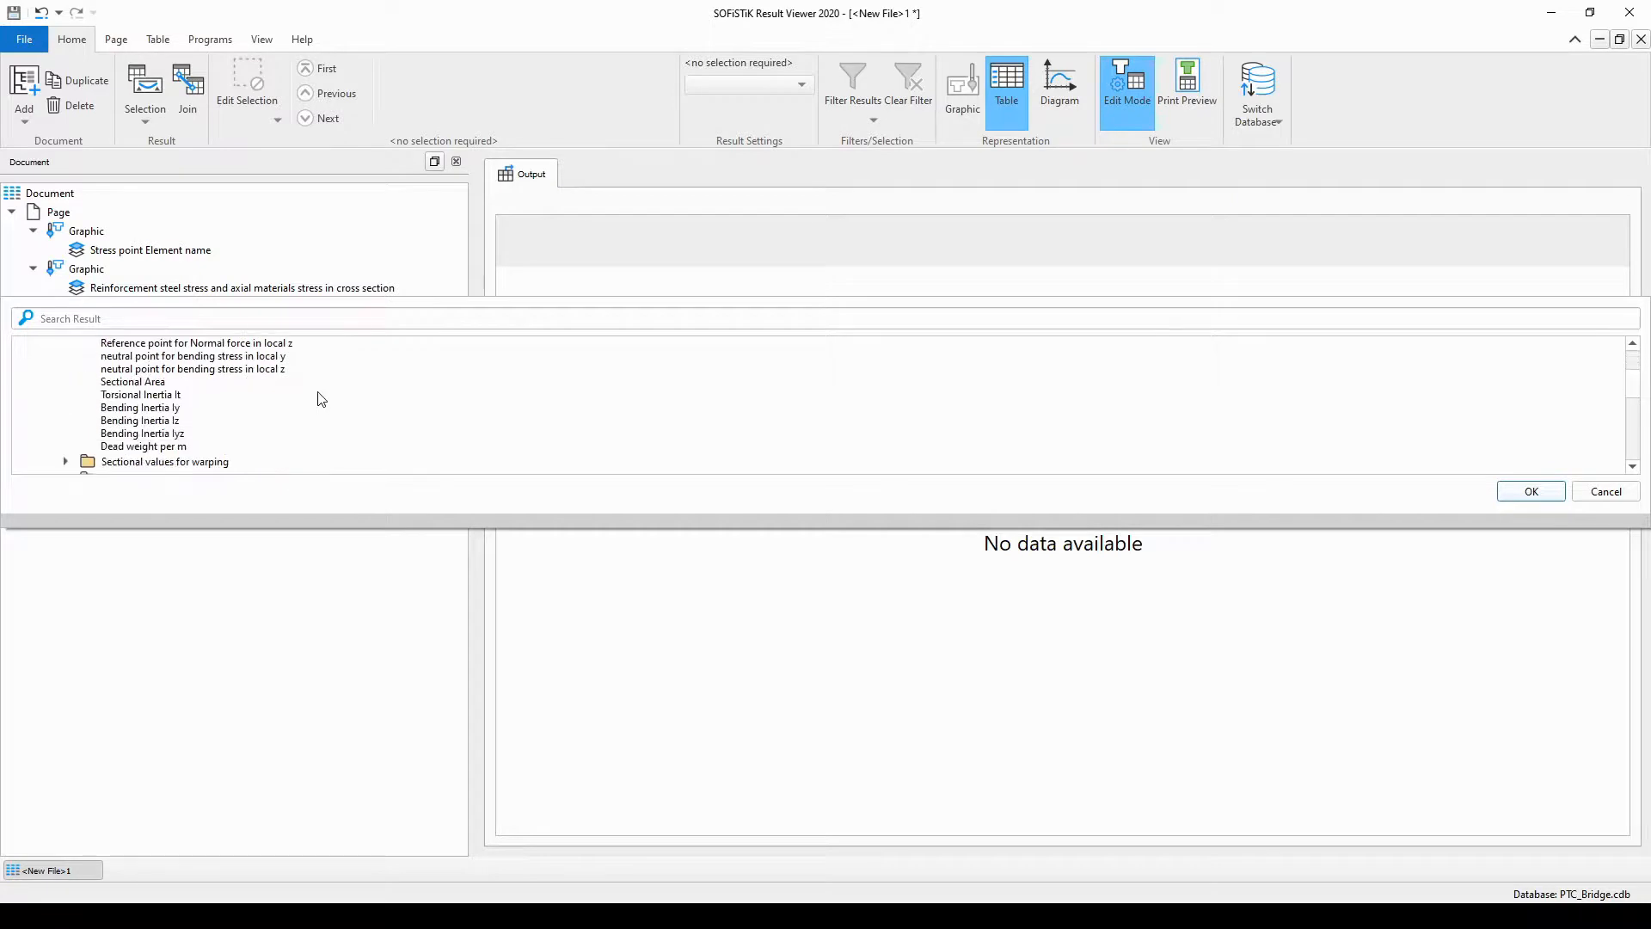
click(156, 387)
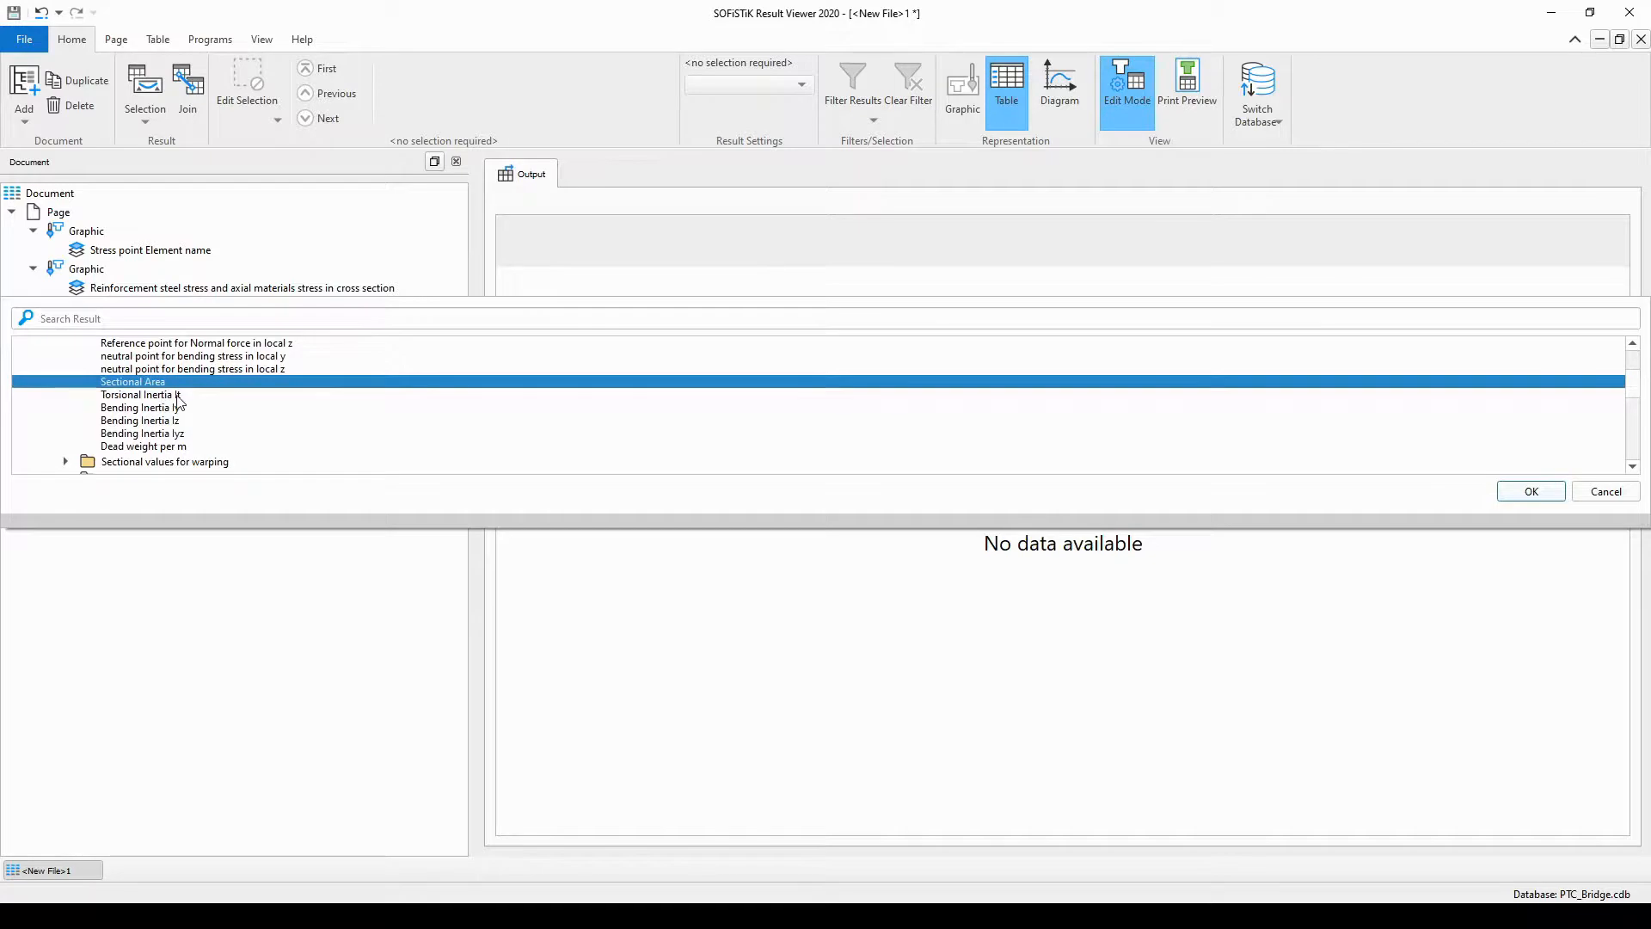
ctrl+click(178, 395)
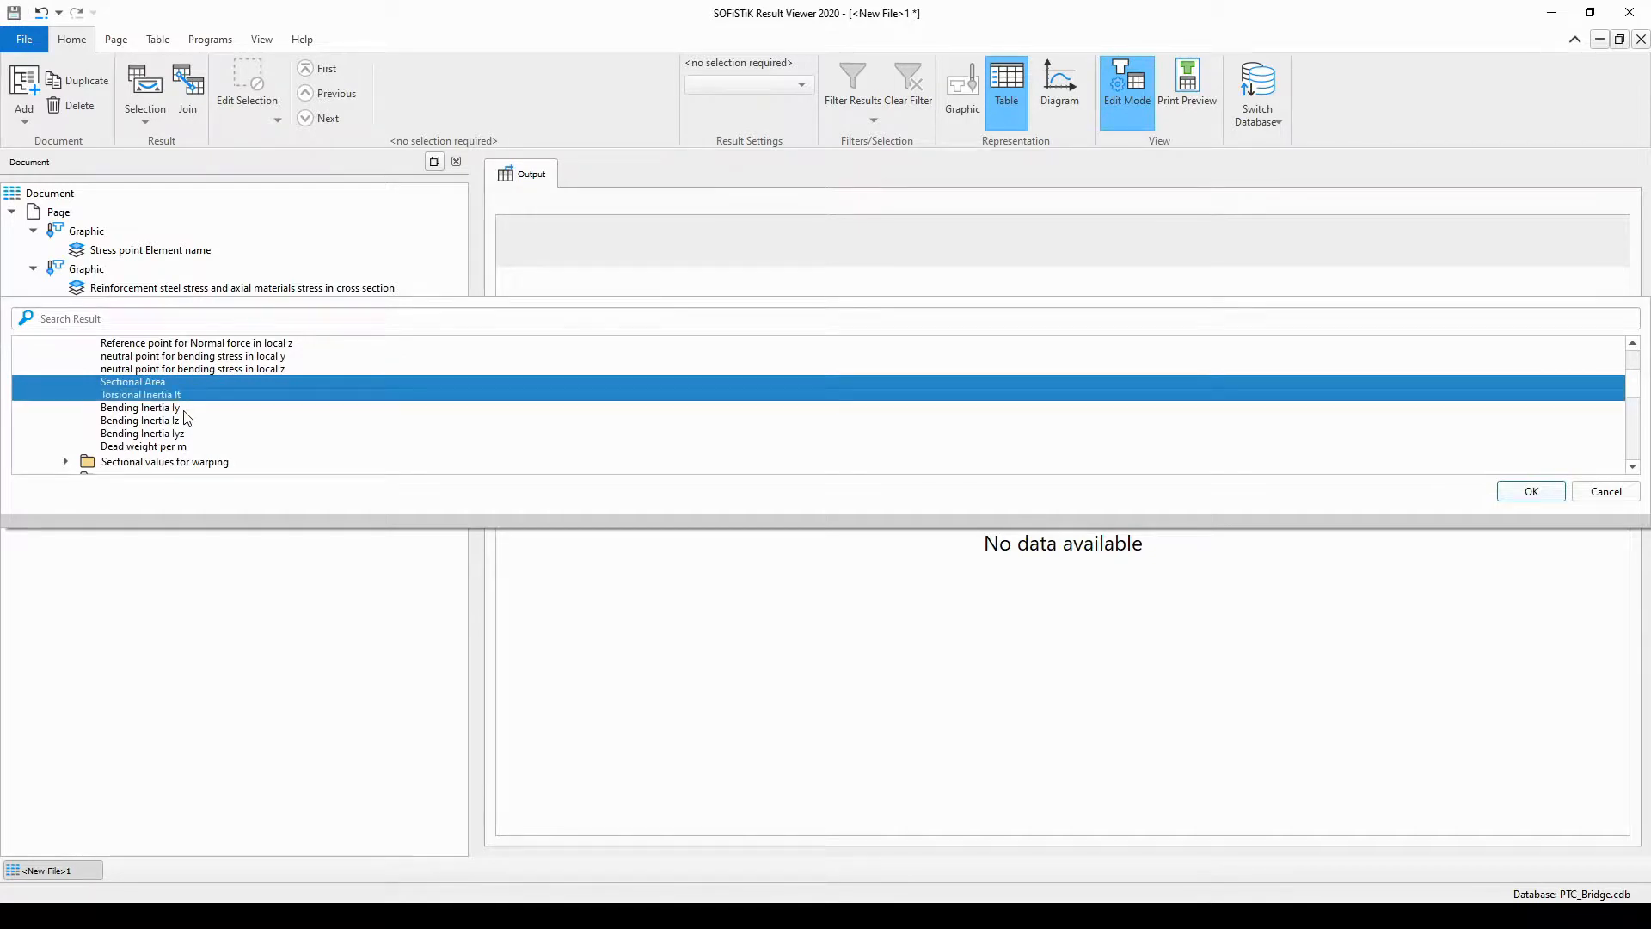
ctrl+click(184, 409)
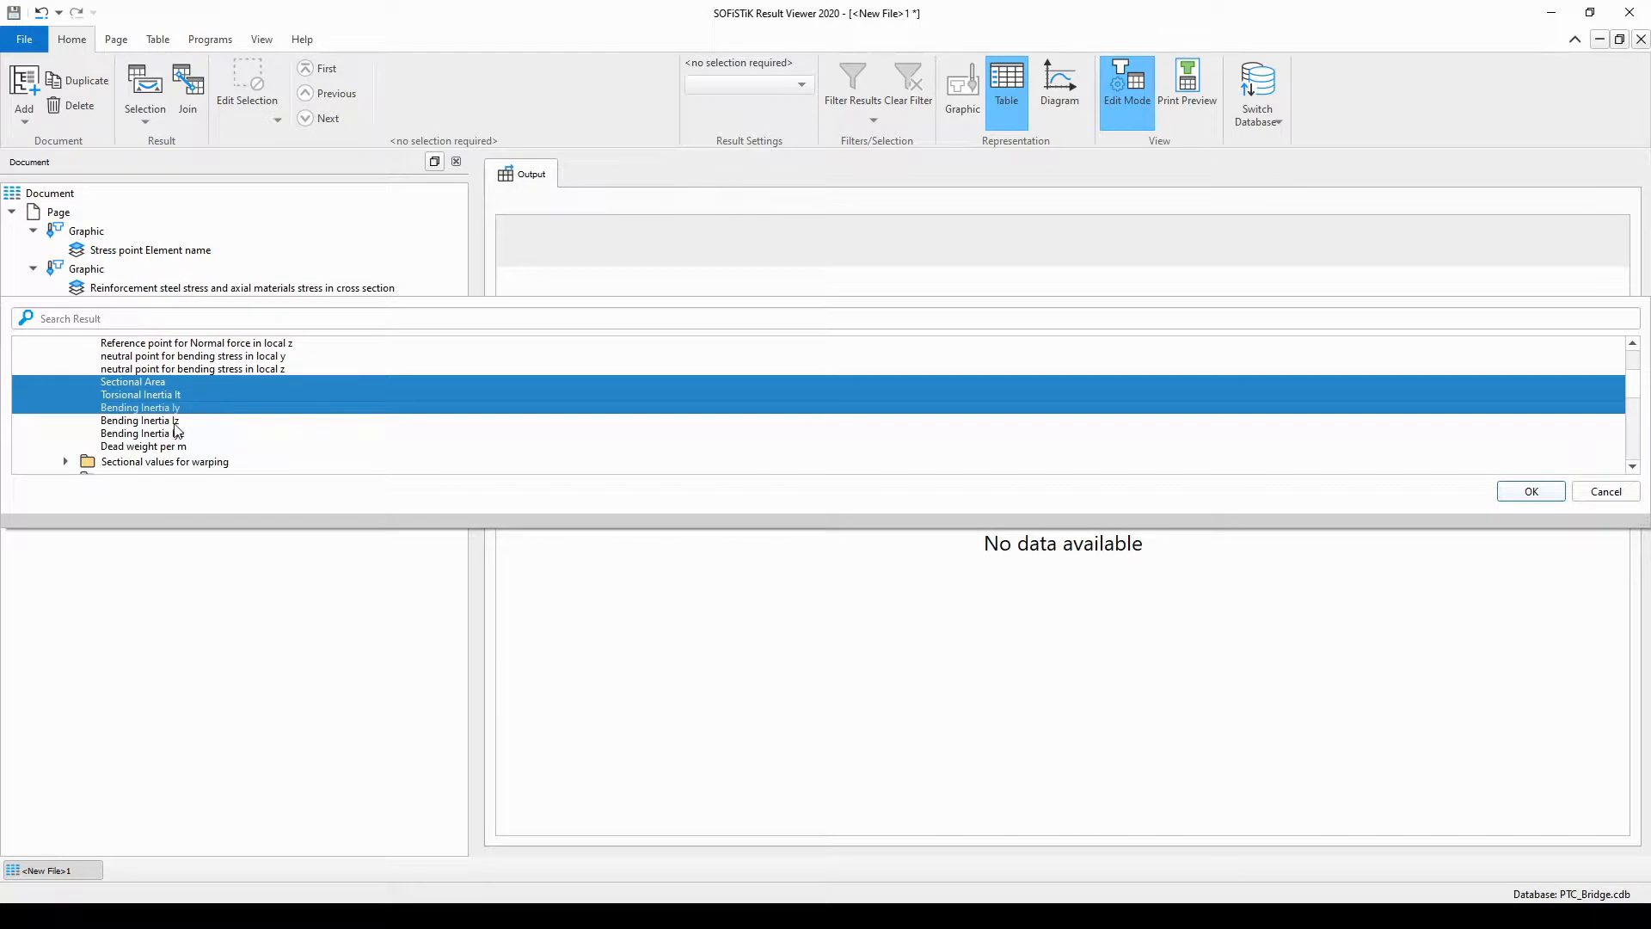
ctrl+click(177, 420)
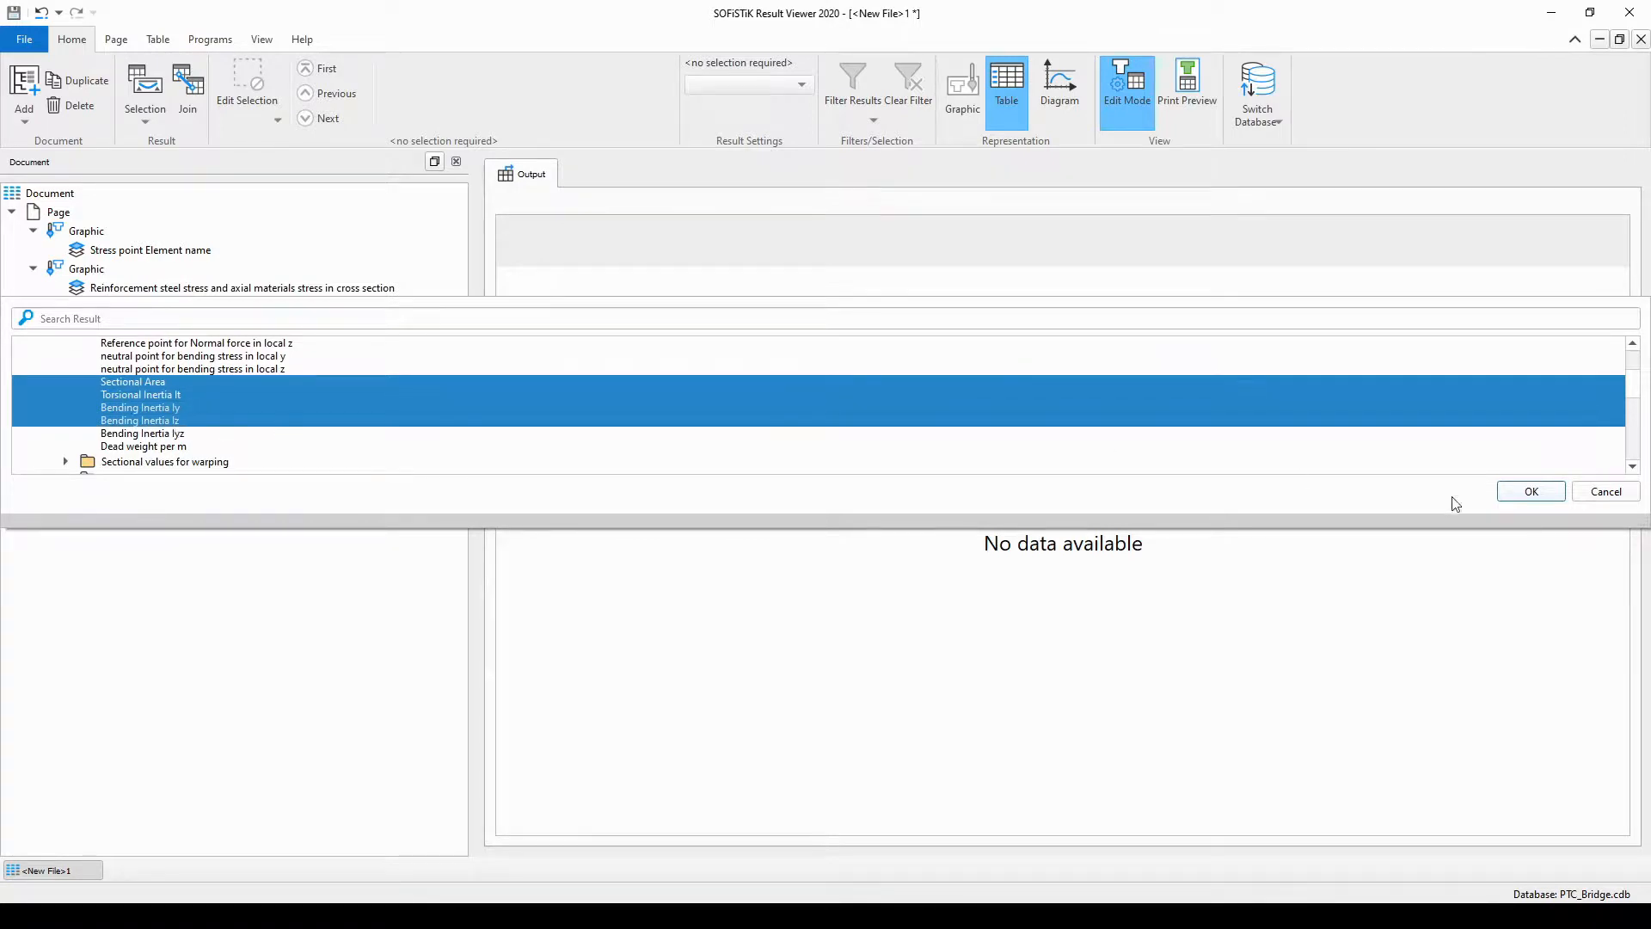
click(1520, 495)
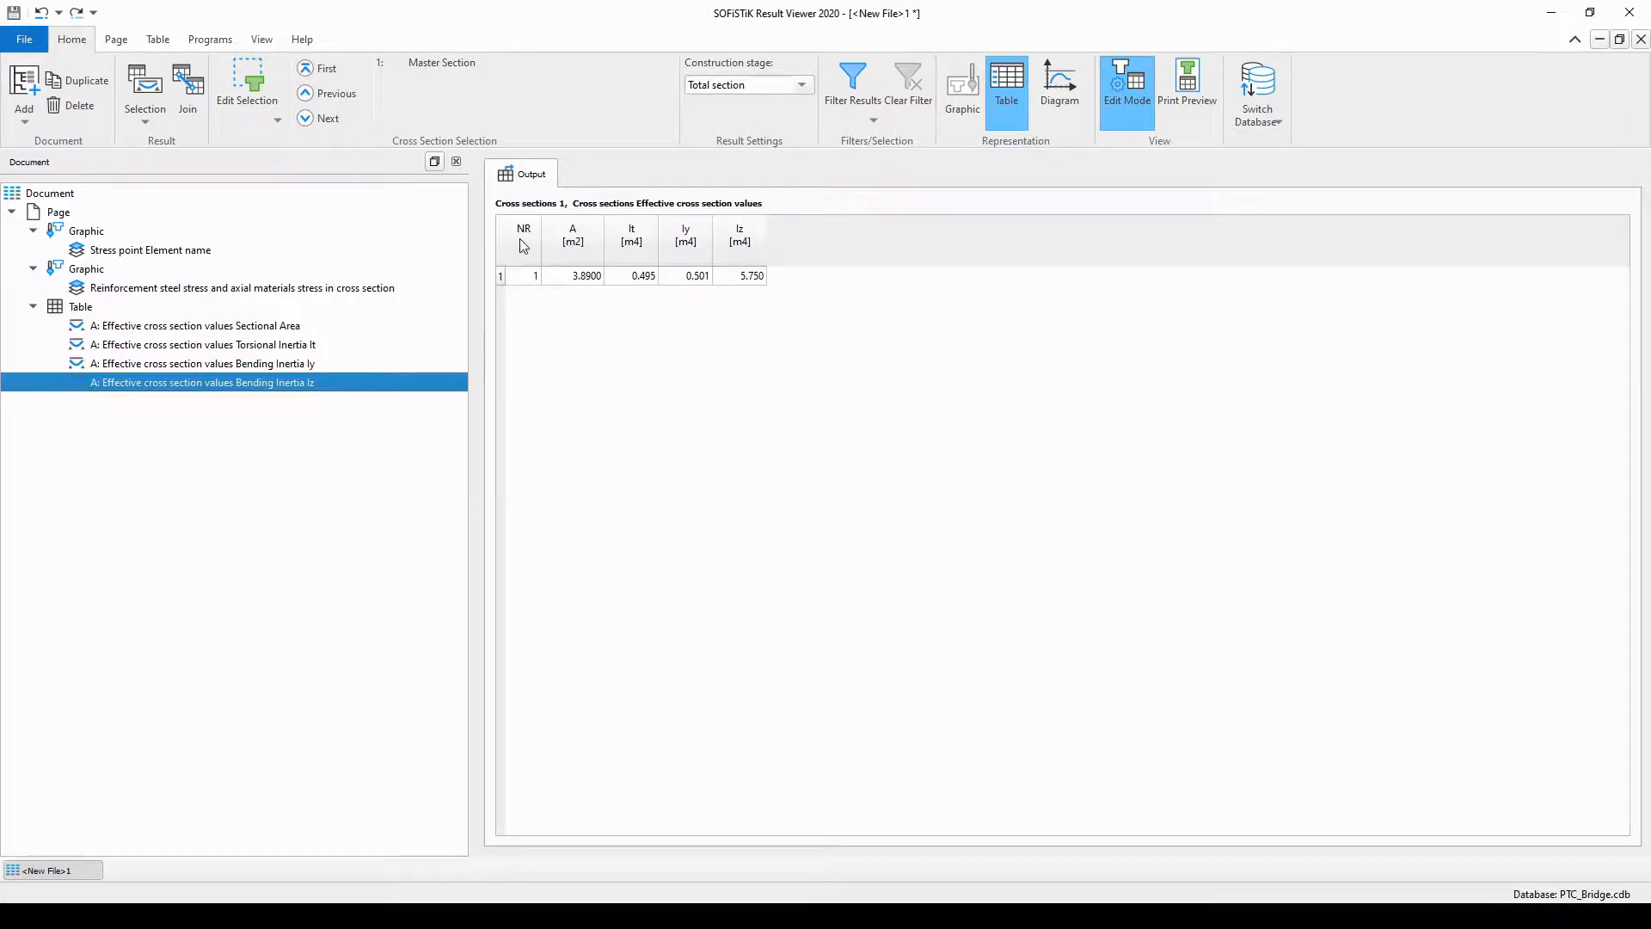
- Include all cross sections 1, 2, 101, 102 and 103 in the effective cross section values table
click(277, 121)
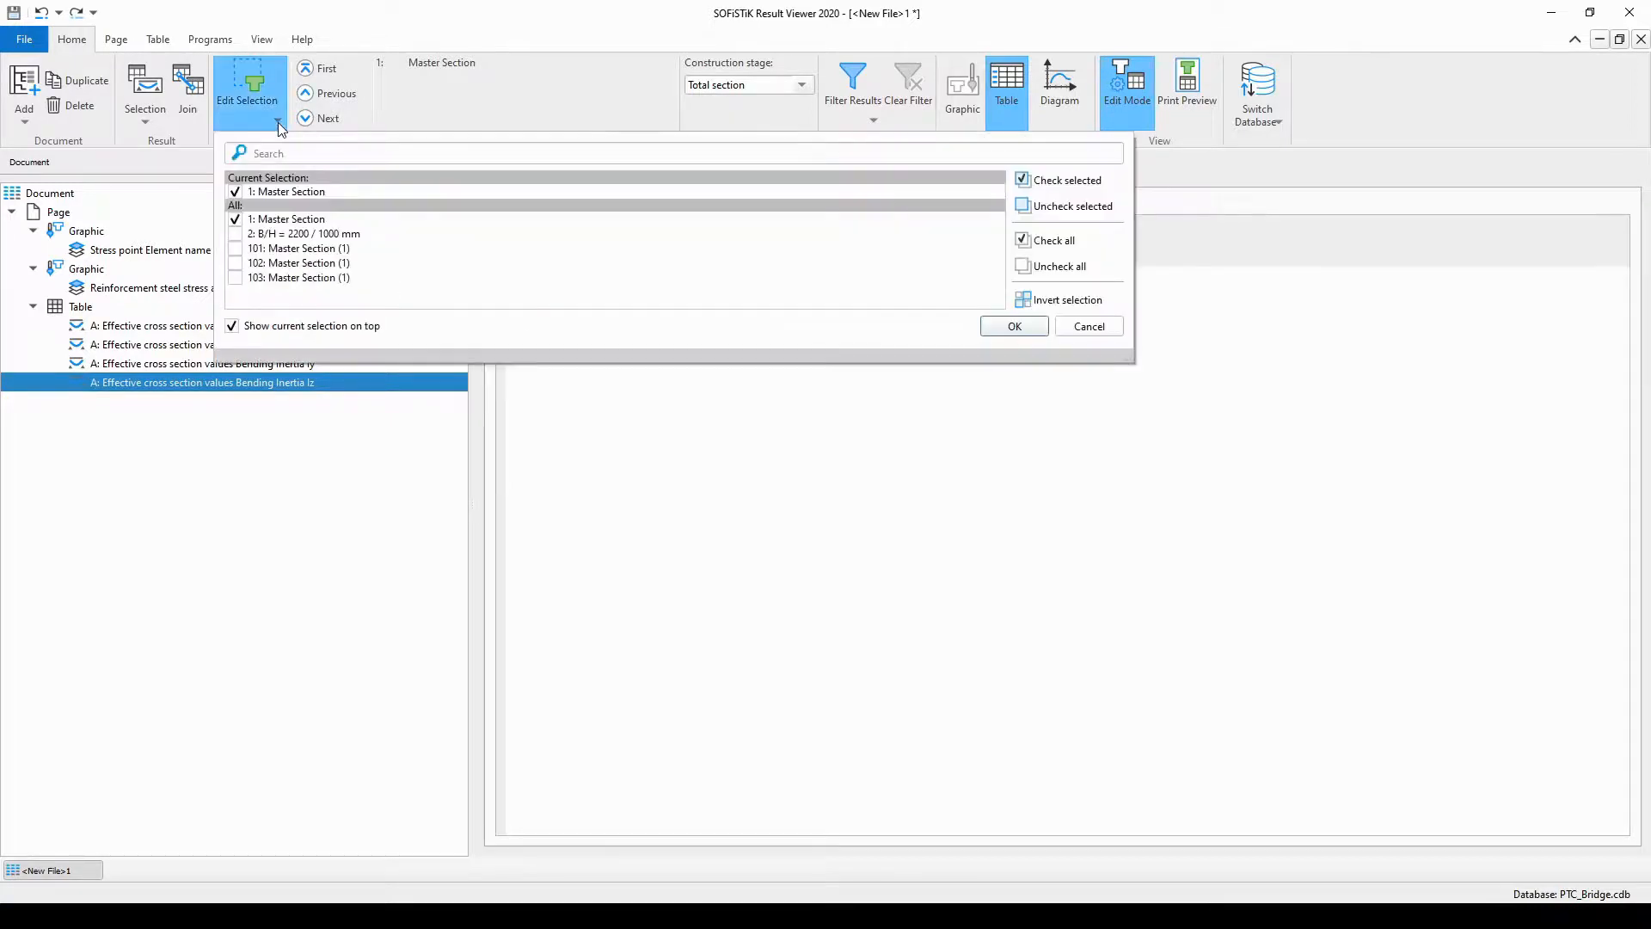
click(237, 235)
click(236, 220)
click(1026, 272)
click(1054, 240)
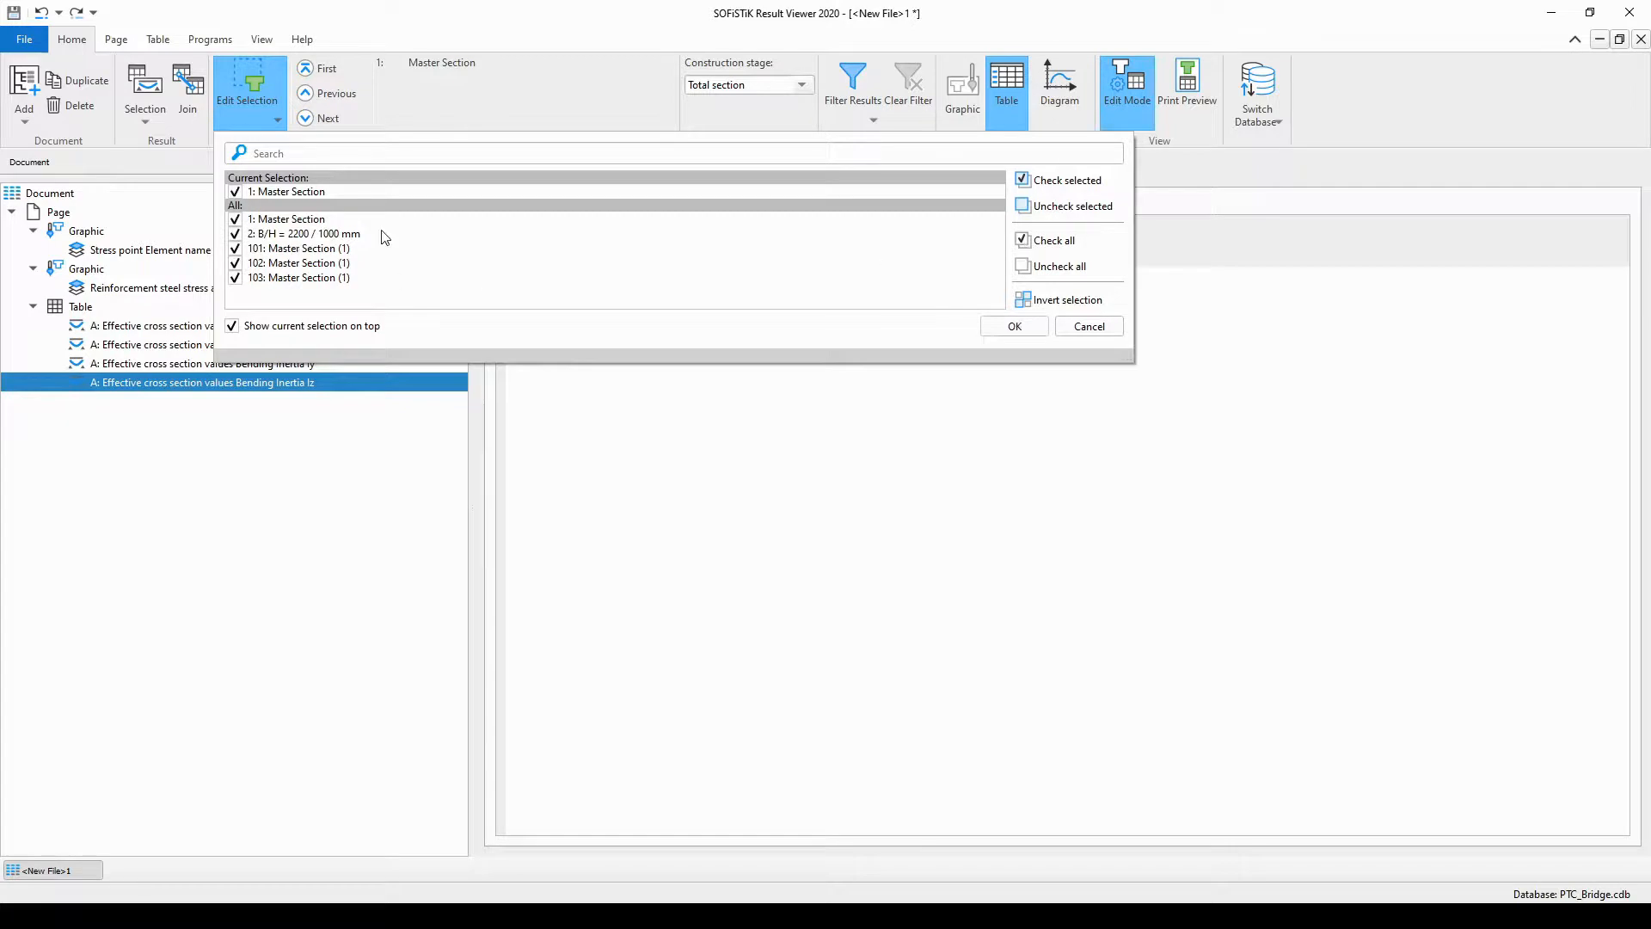
click(1011, 328)
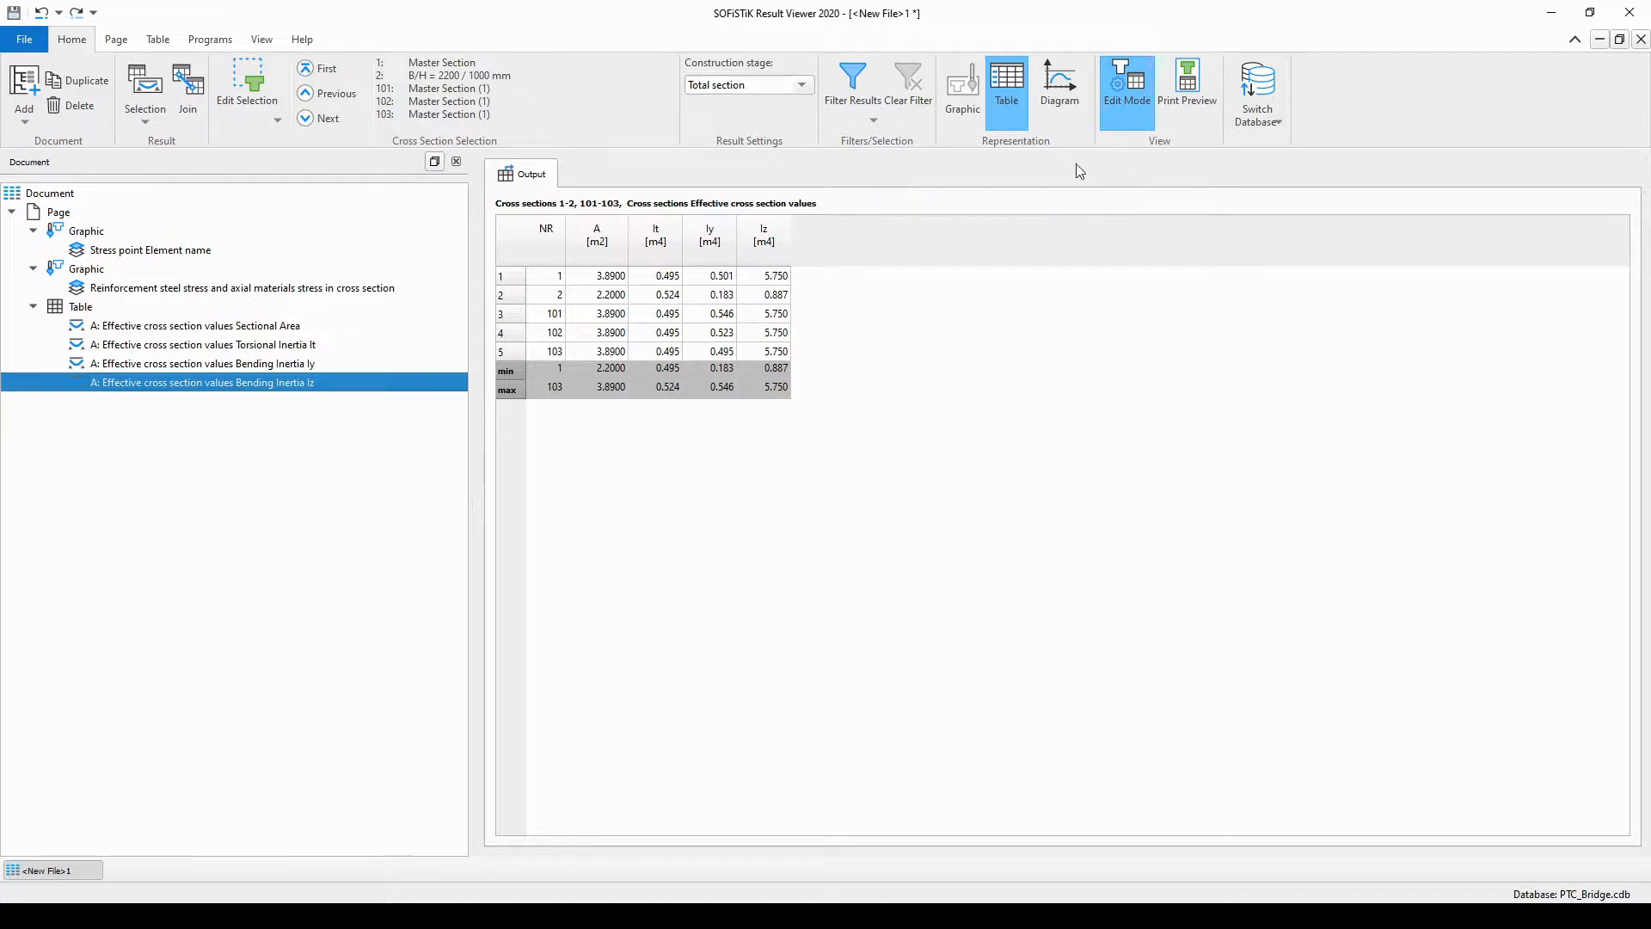
- Review both graphics and the table in the print preview, and return to edit mode with the top-level Document selected
click(1201, 113)
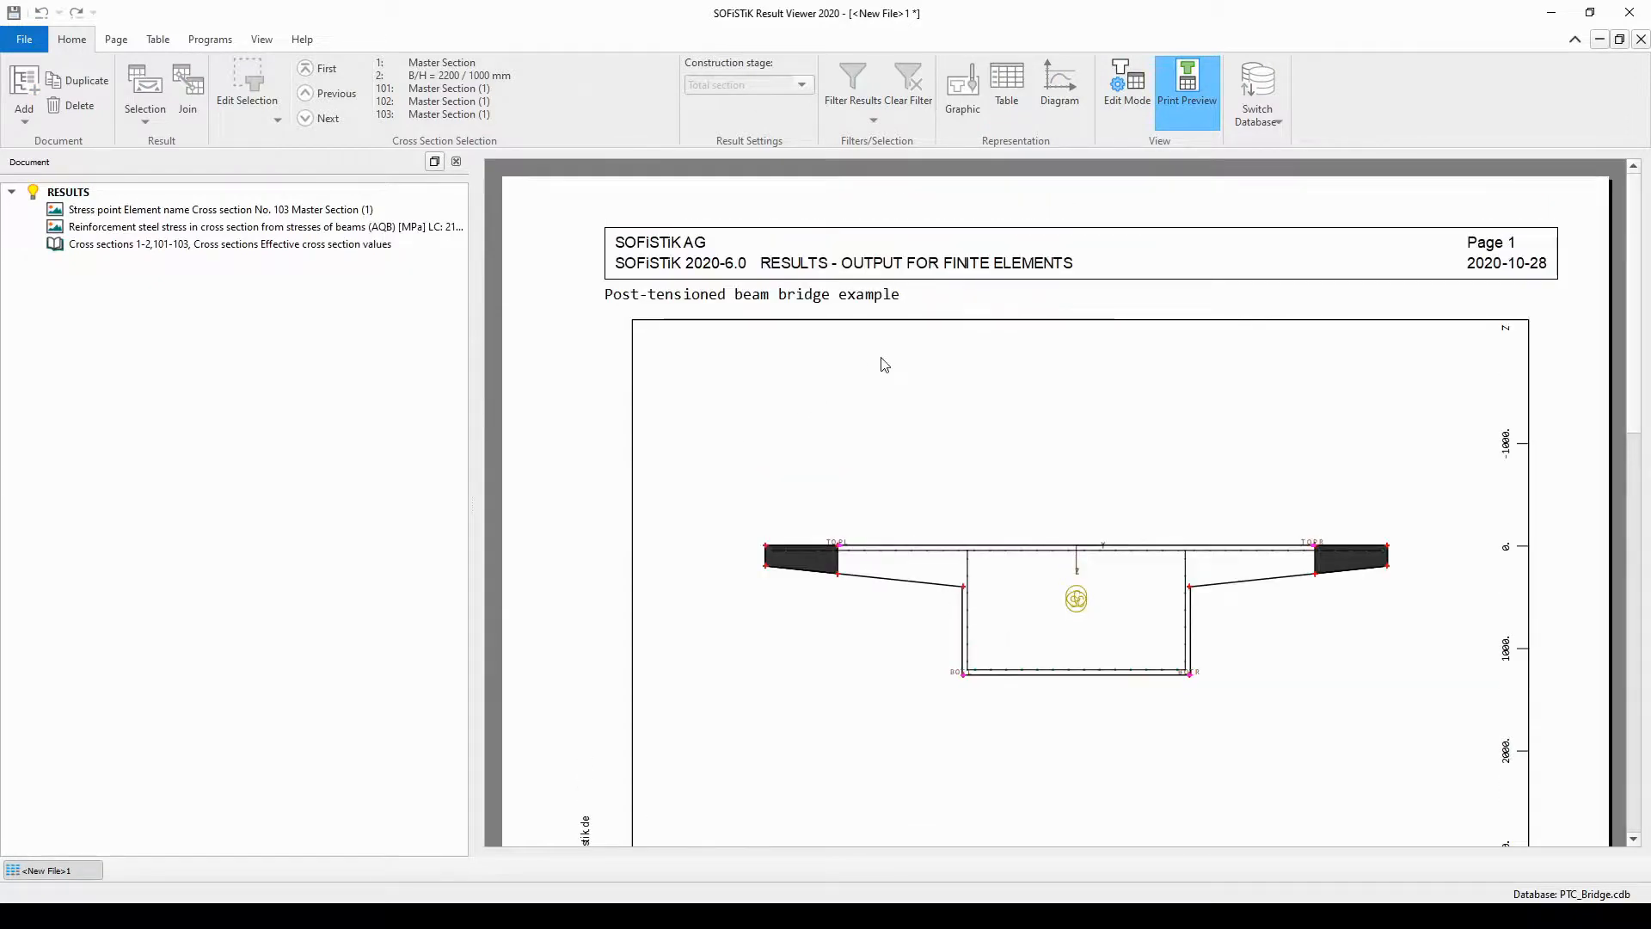
scroll(884, 372, down, 5)
scroll(885, 371, down, 10)
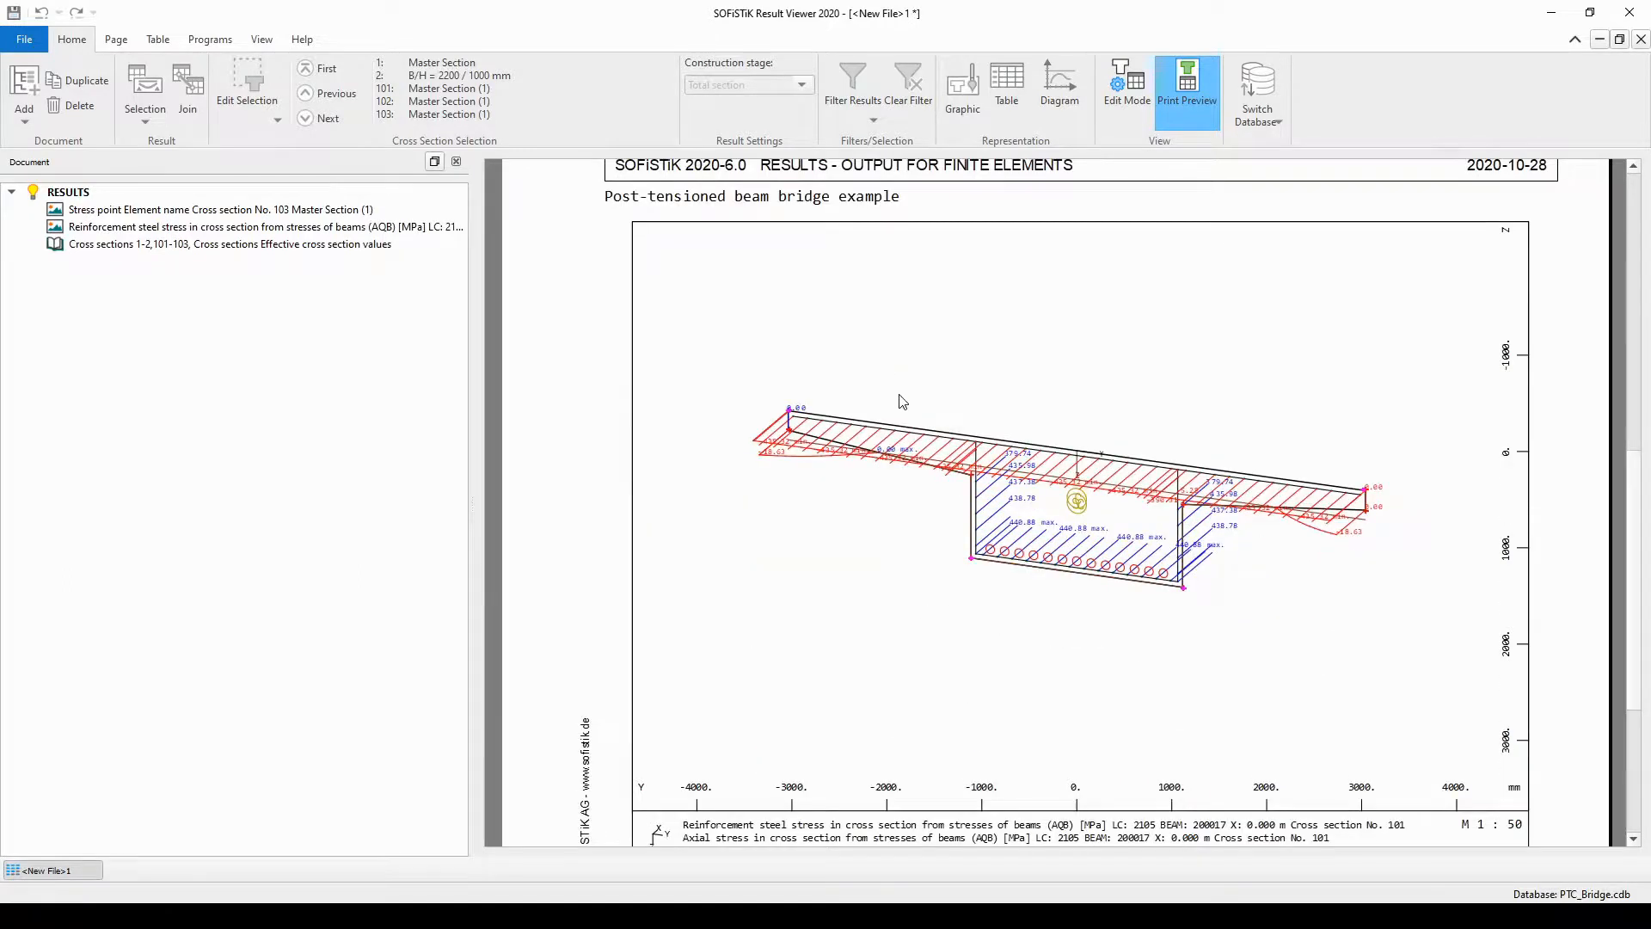
scroll(902, 402, down, 6)
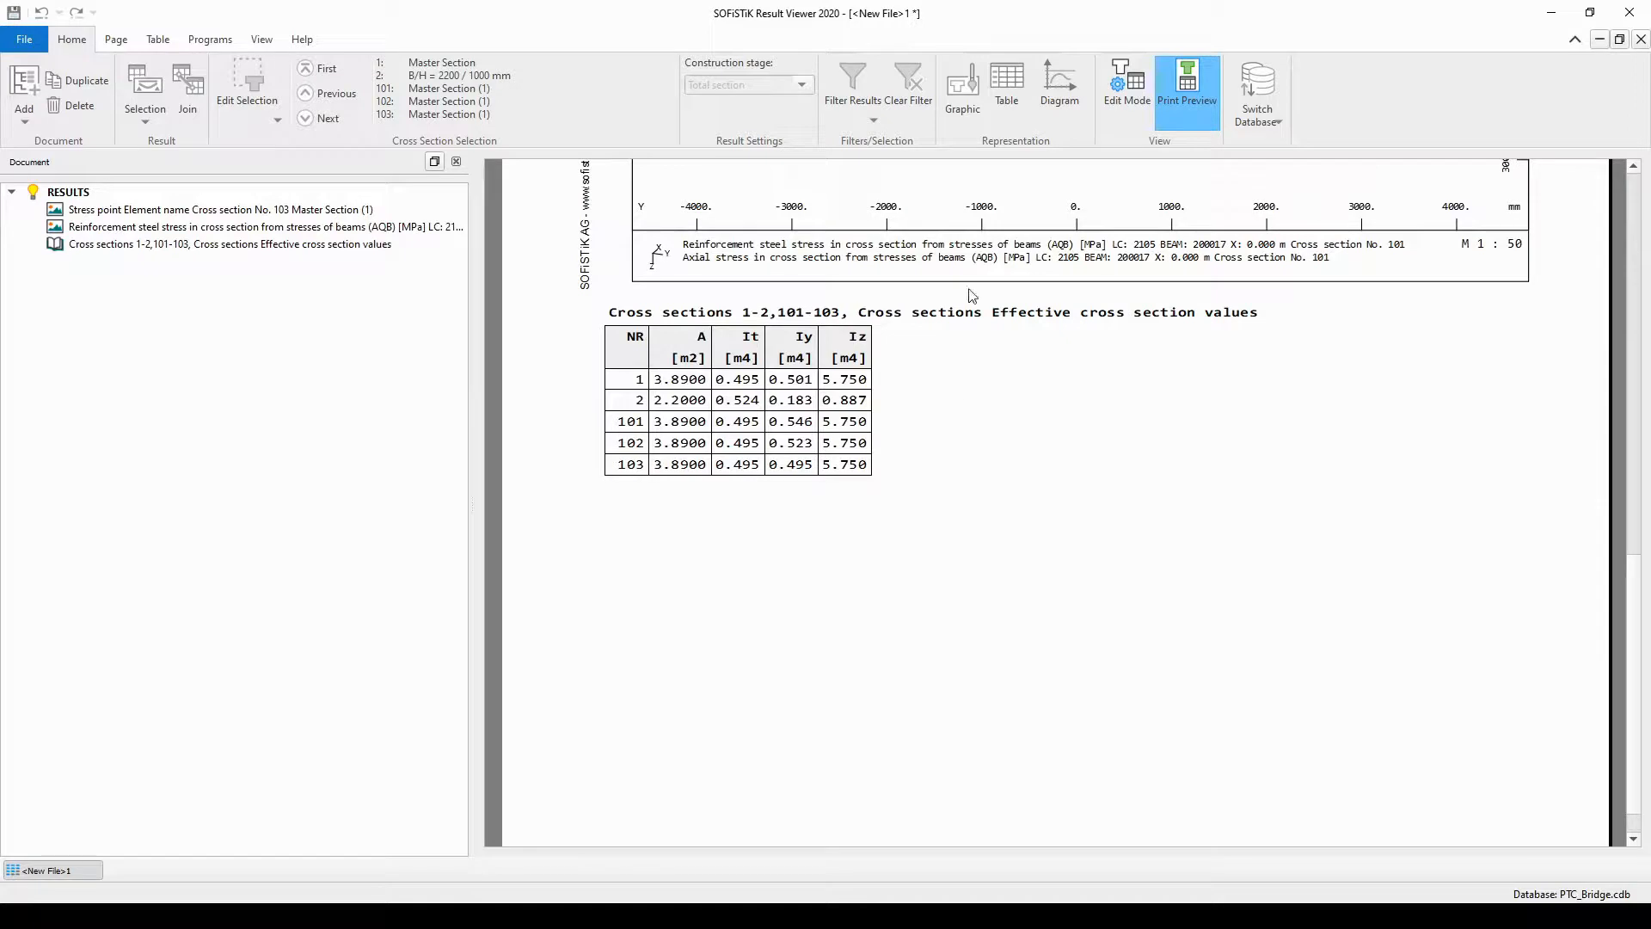
click(1133, 105)
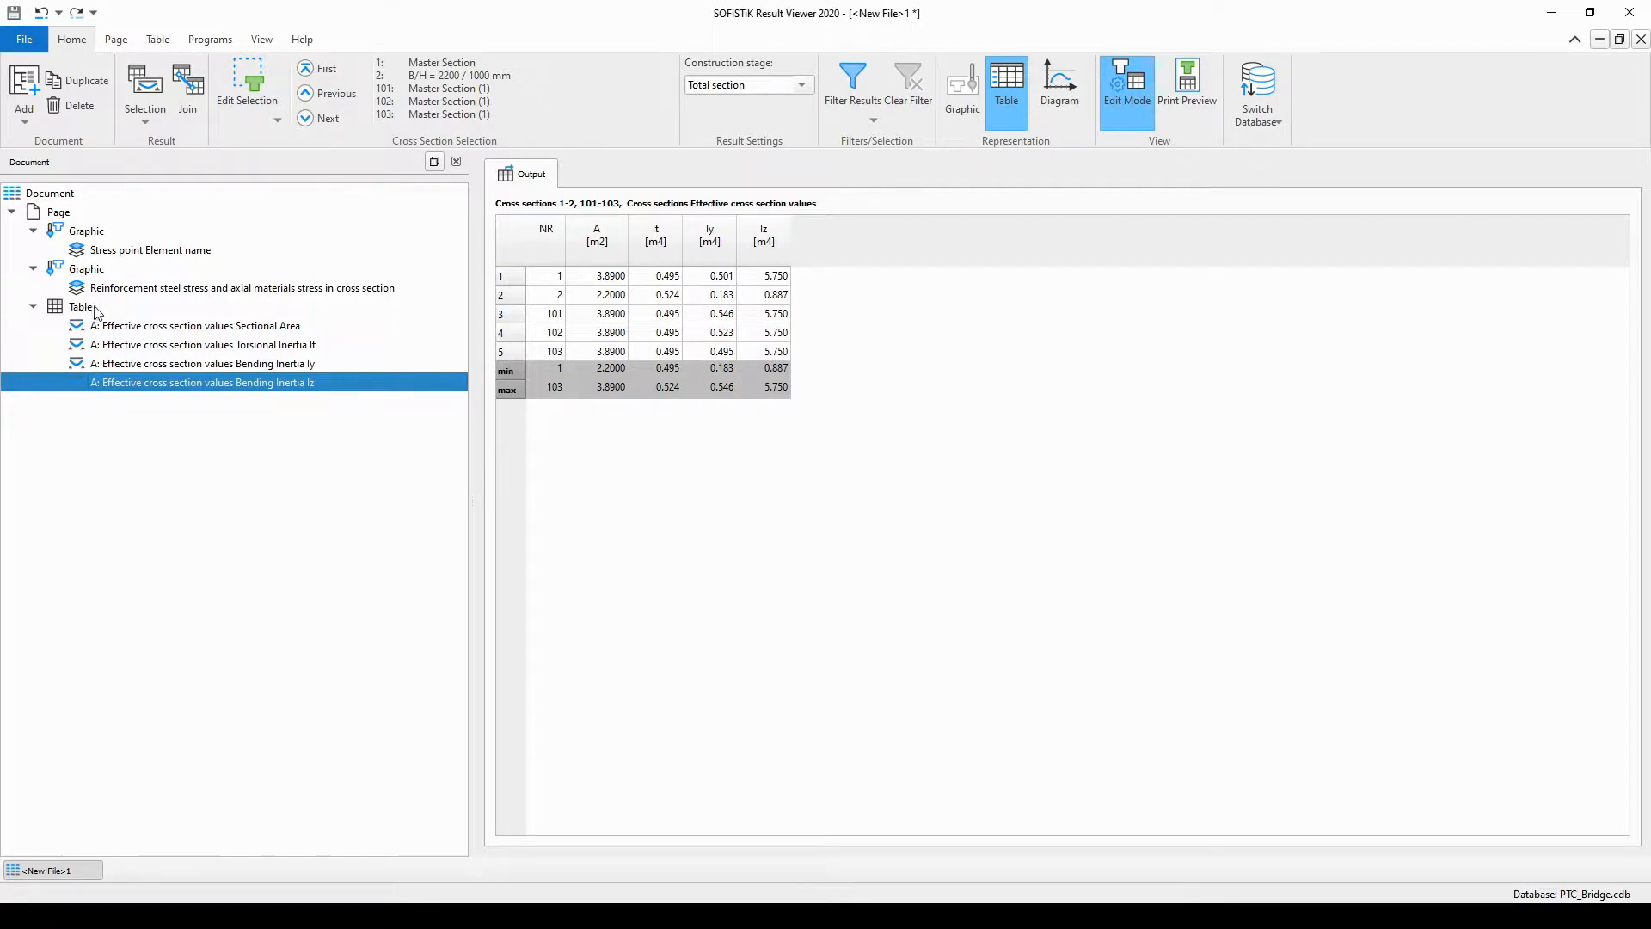
click(56, 197)
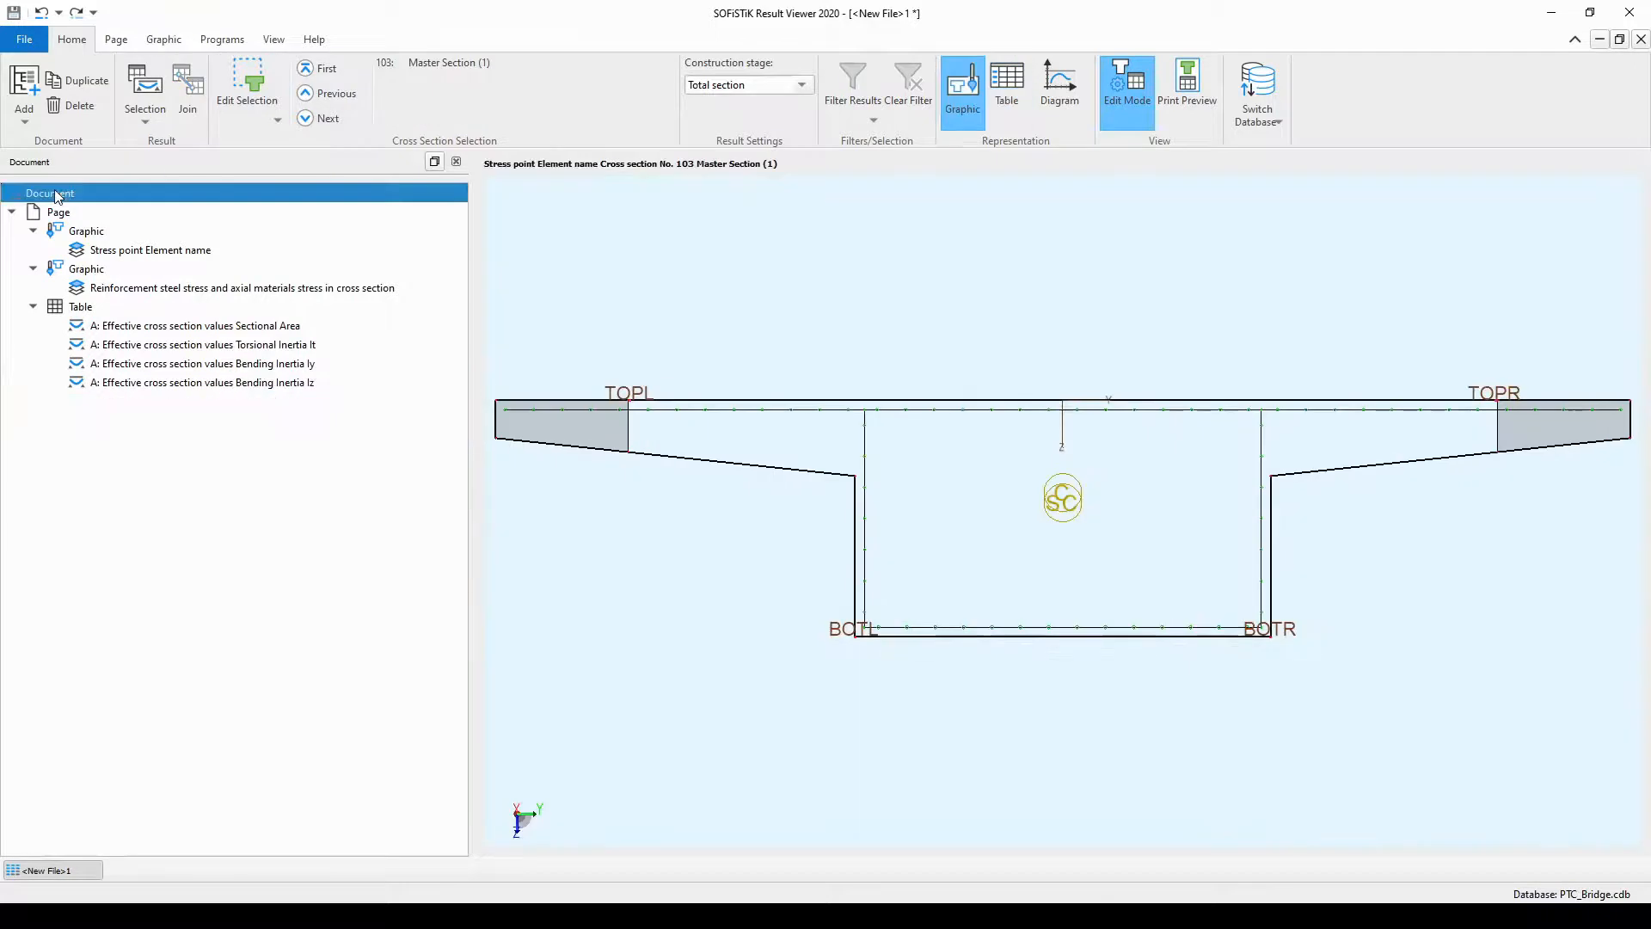
- Add a new page to the document and represent its cross section overview as a table
click(24, 126)
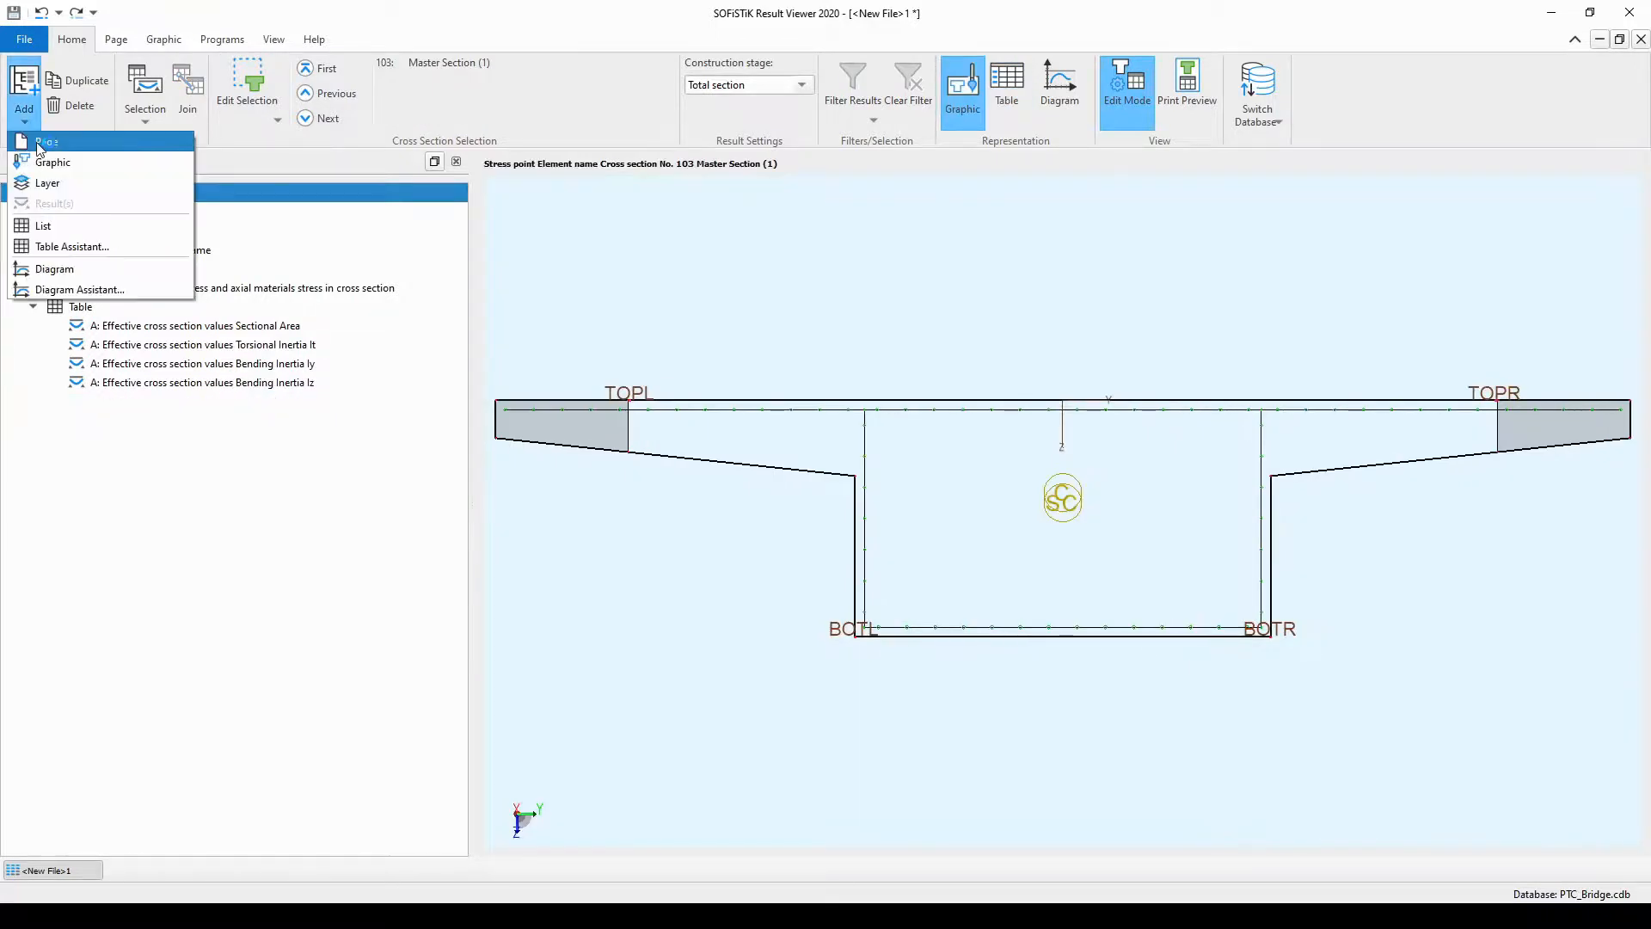
click(37, 143)
click(13, 400)
click(33, 420)
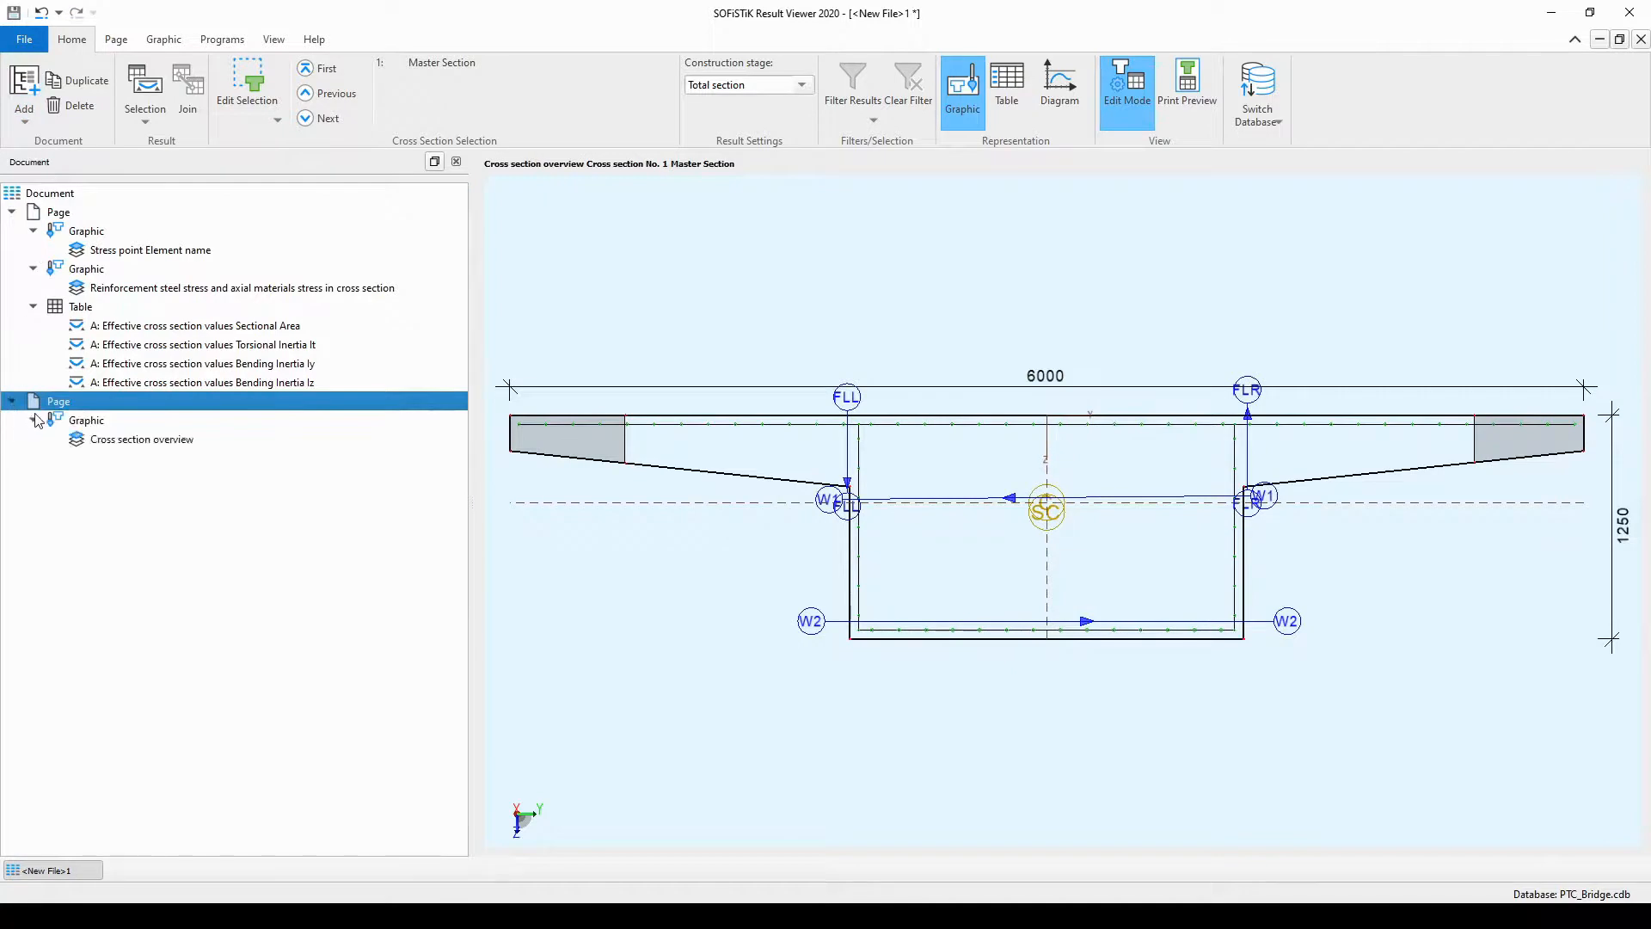
click(158, 438)
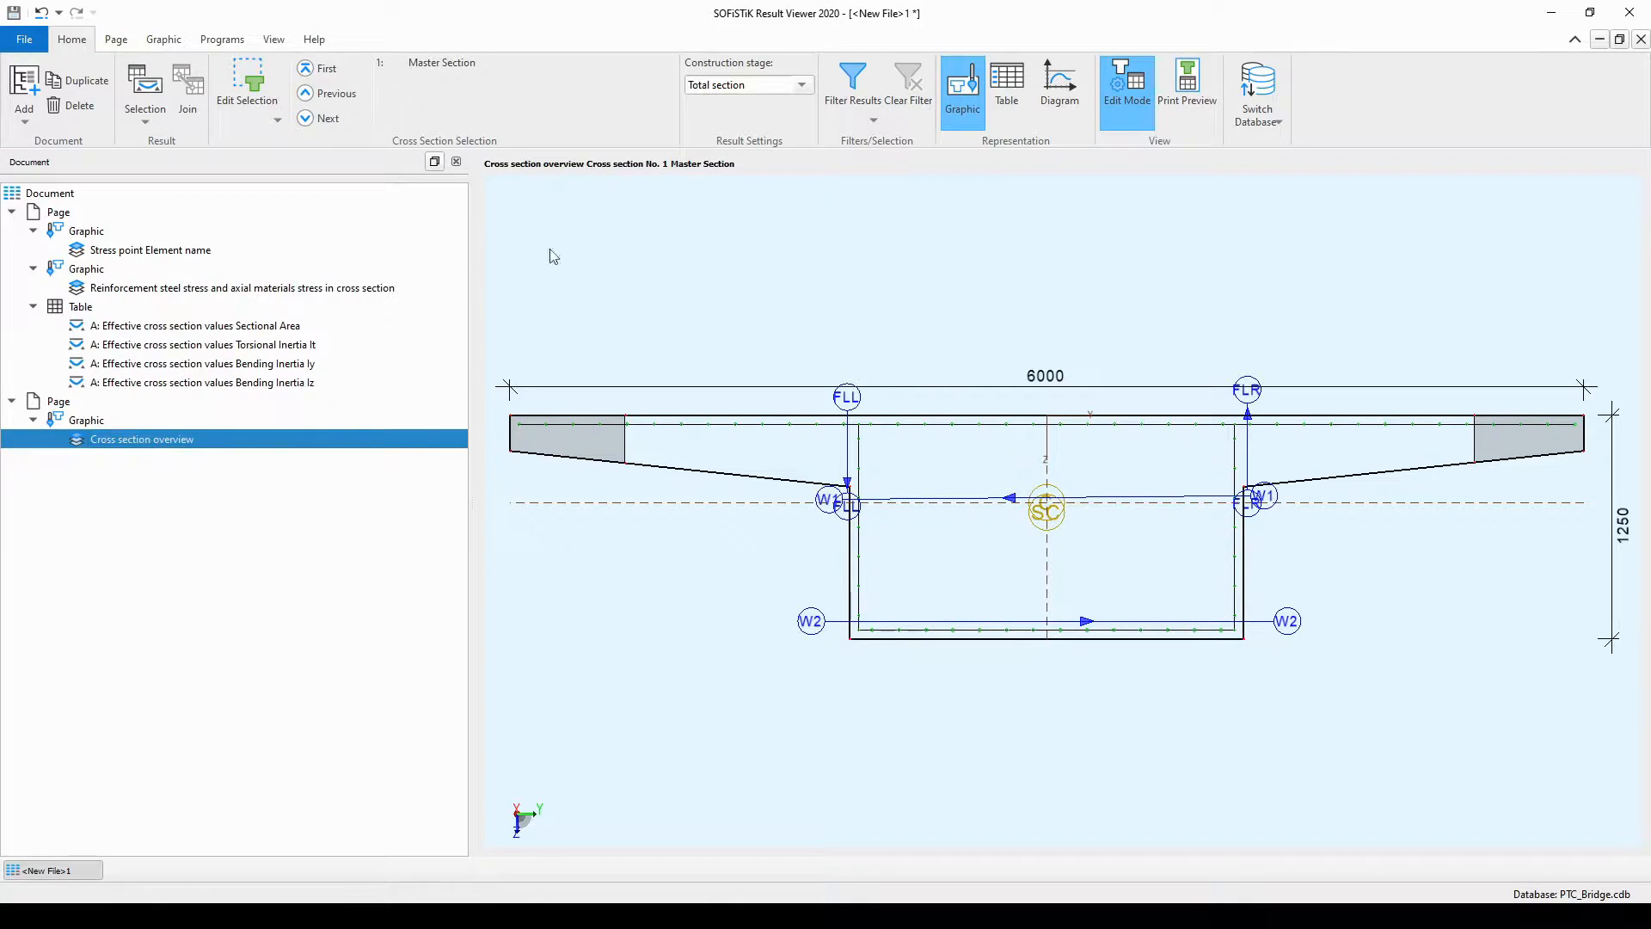
click(1011, 104)
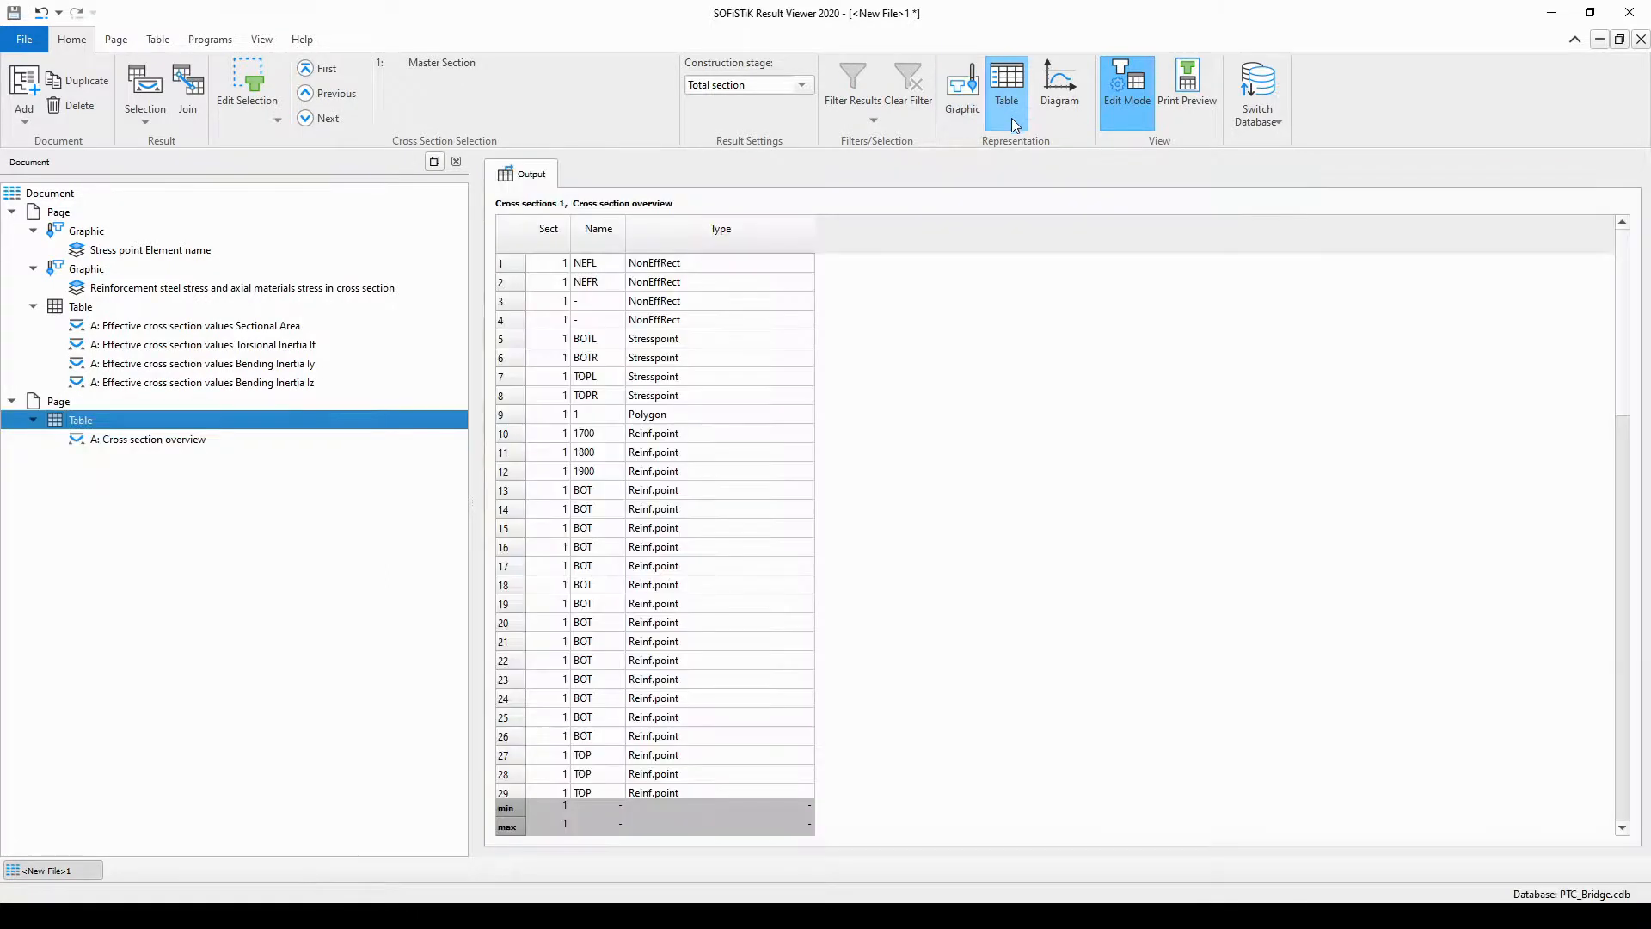
- Replace the cross section overview in the new page's table with the beam element result Bending moment My
double_click(180, 441)
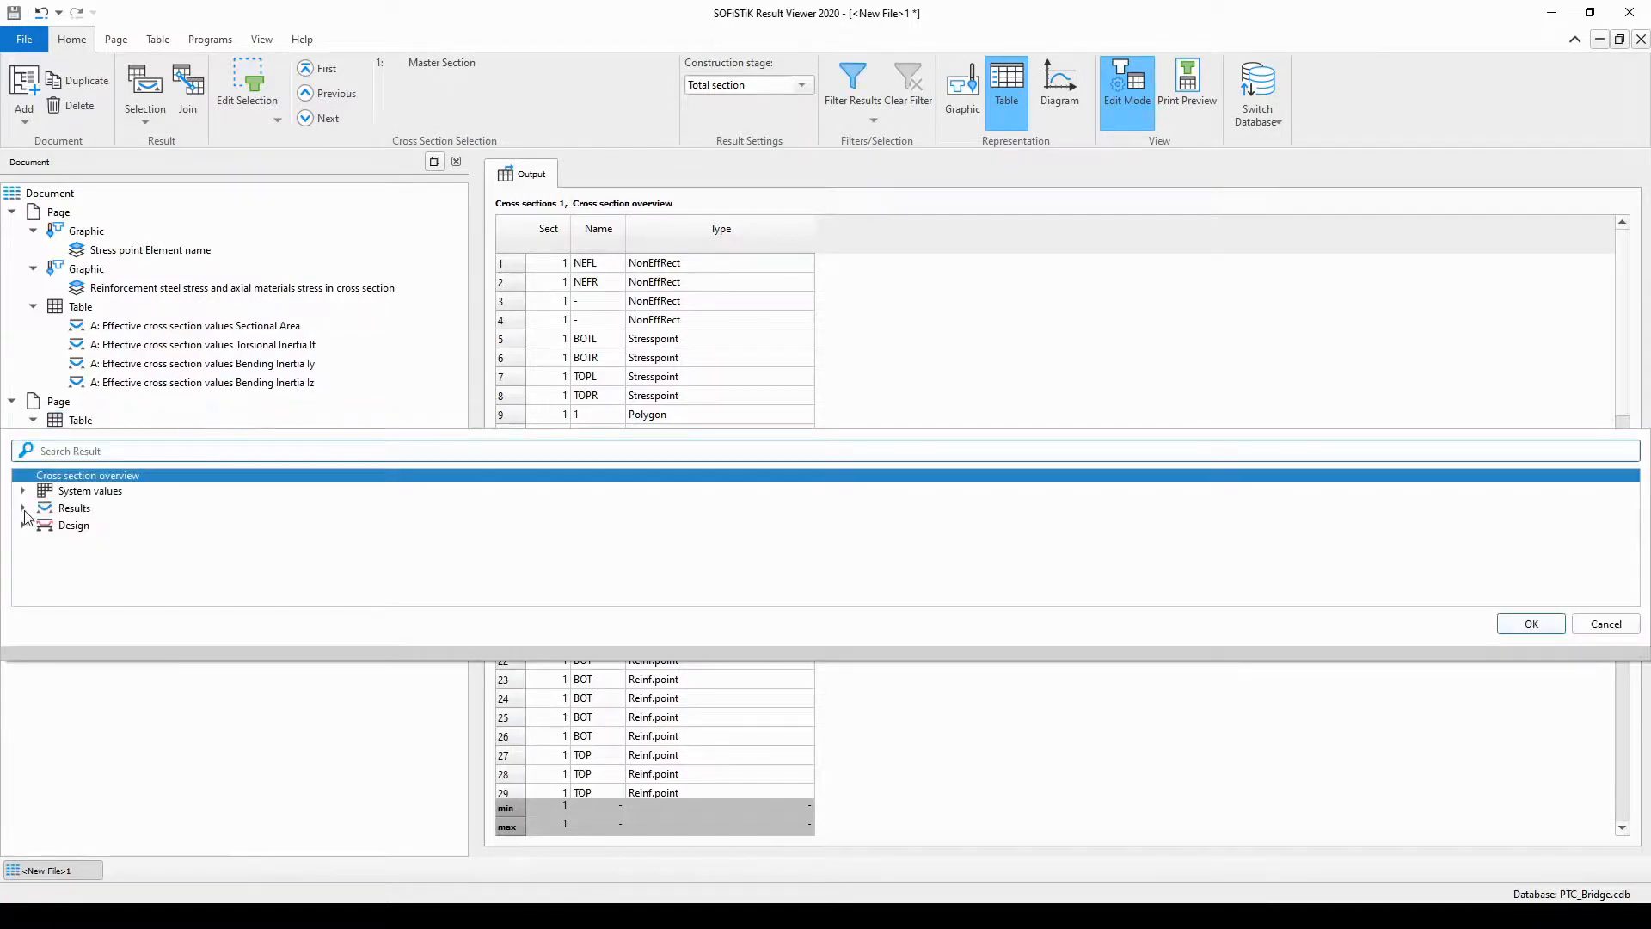
click(21, 513)
scroll(33, 532, down, 1)
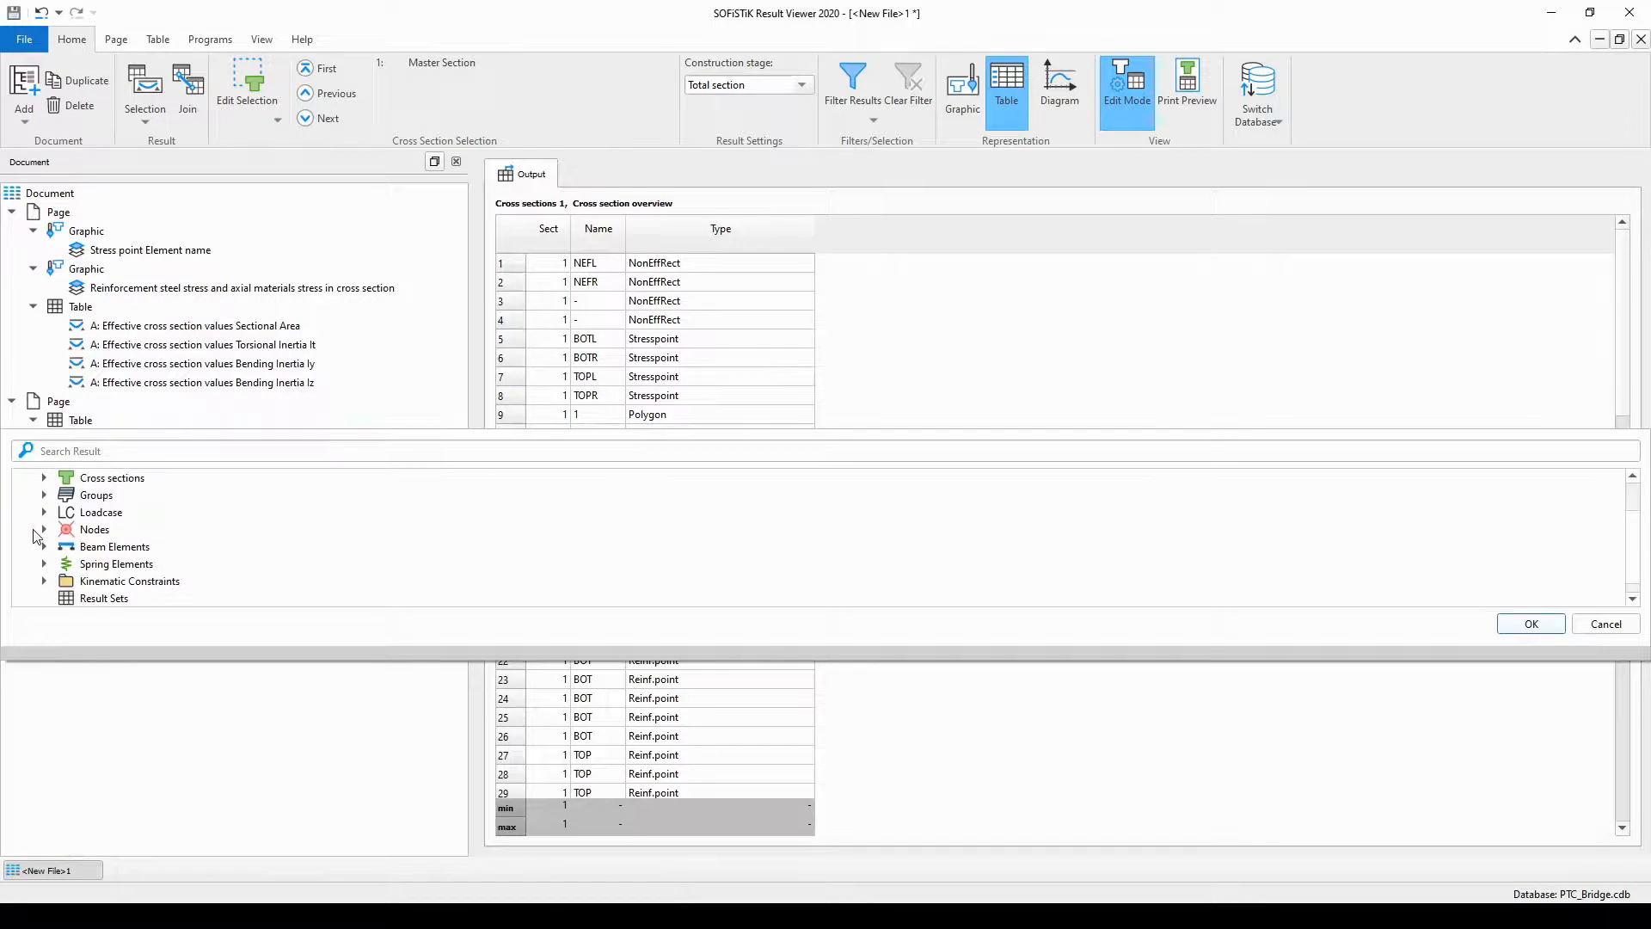
click(44, 546)
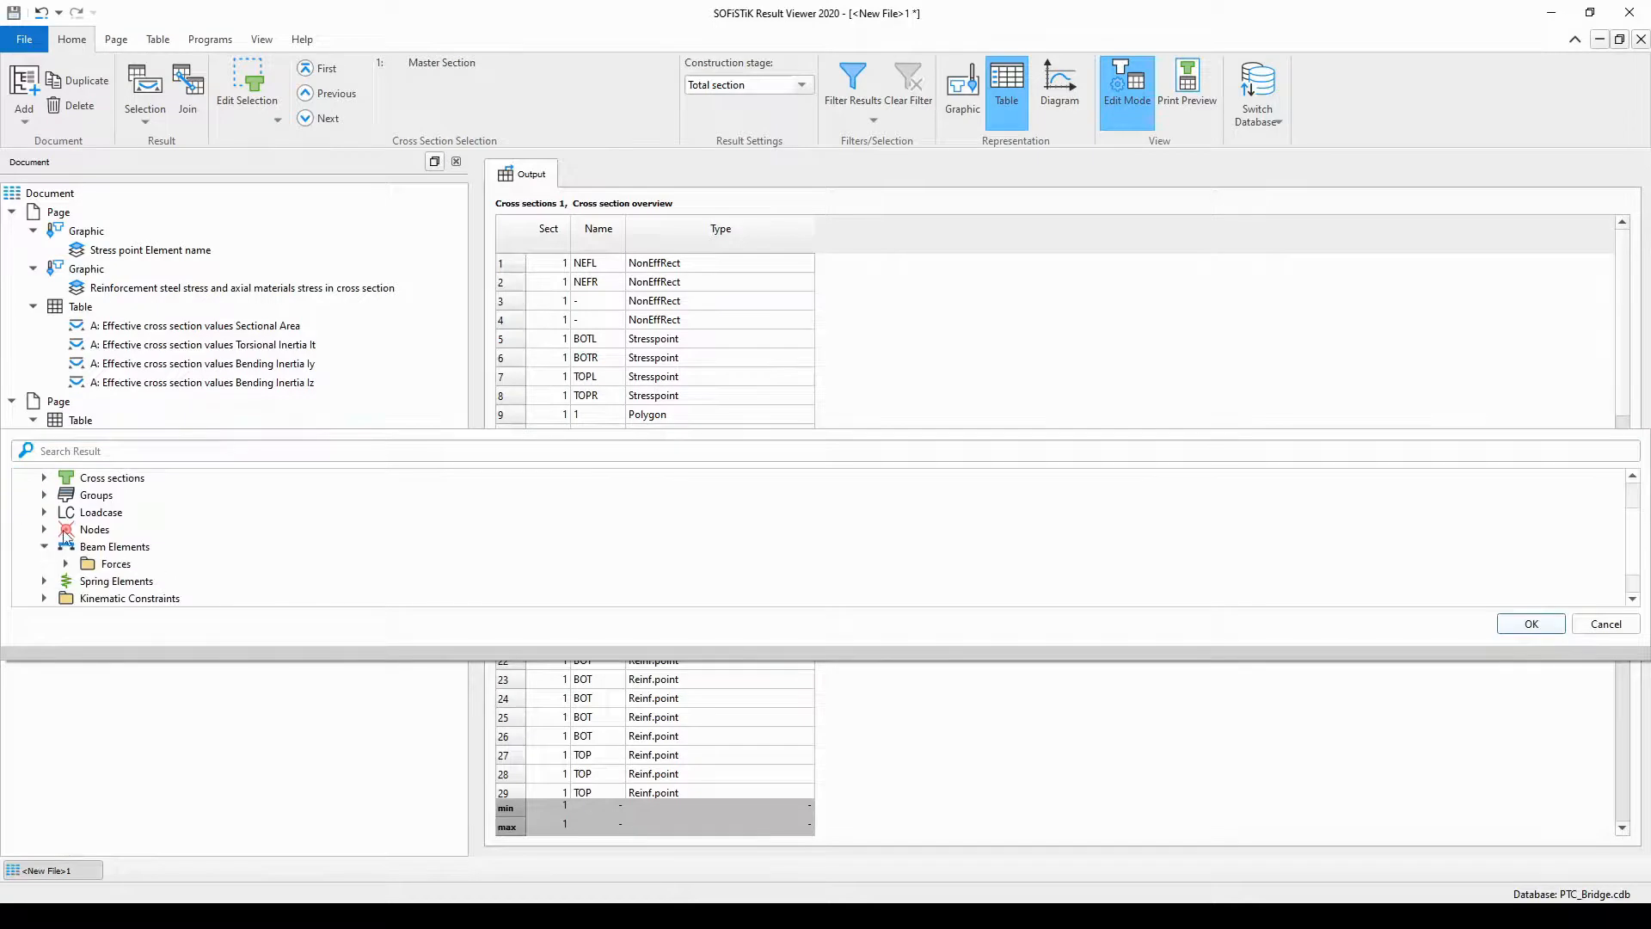
click(67, 568)
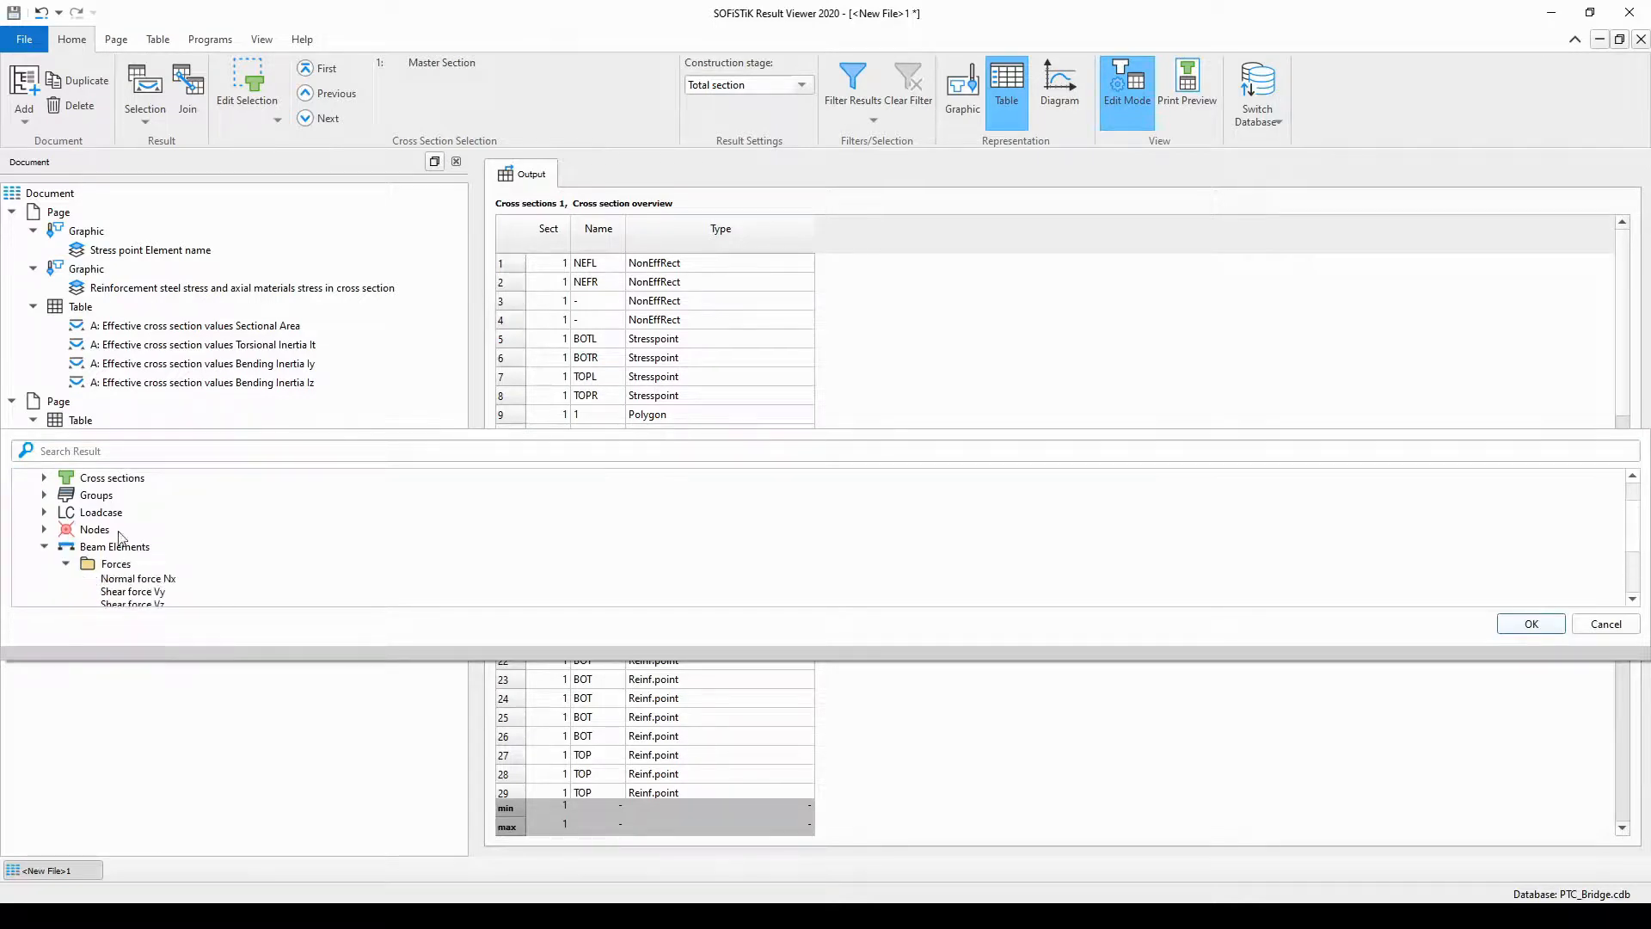
scroll(122, 537, down, 1)
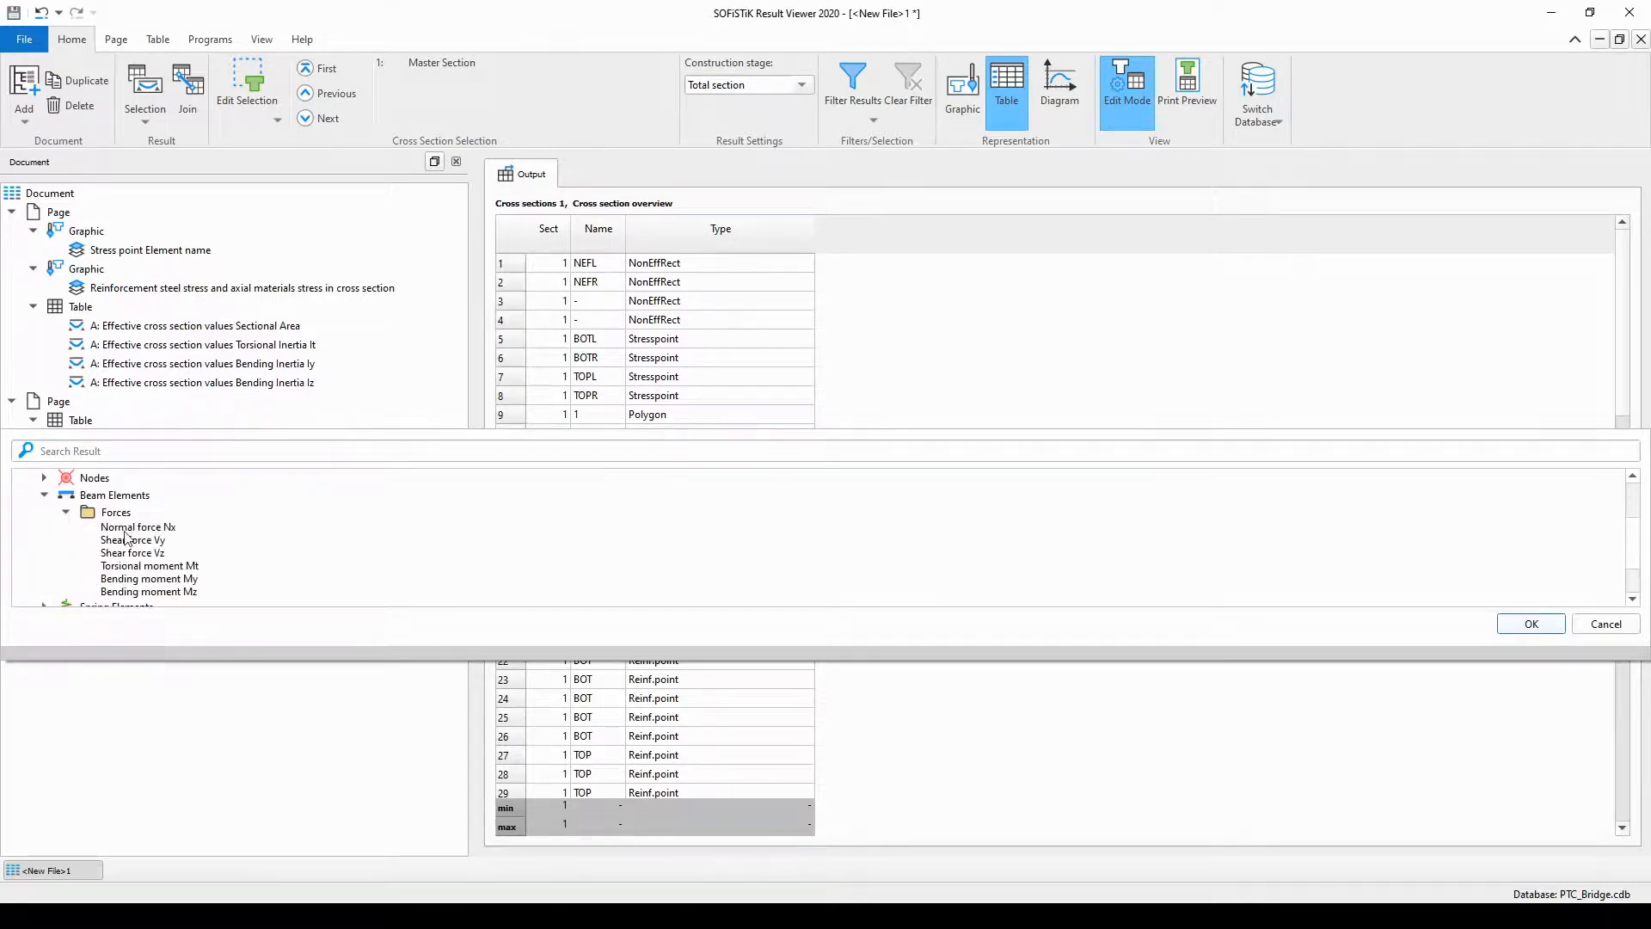
click(176, 581)
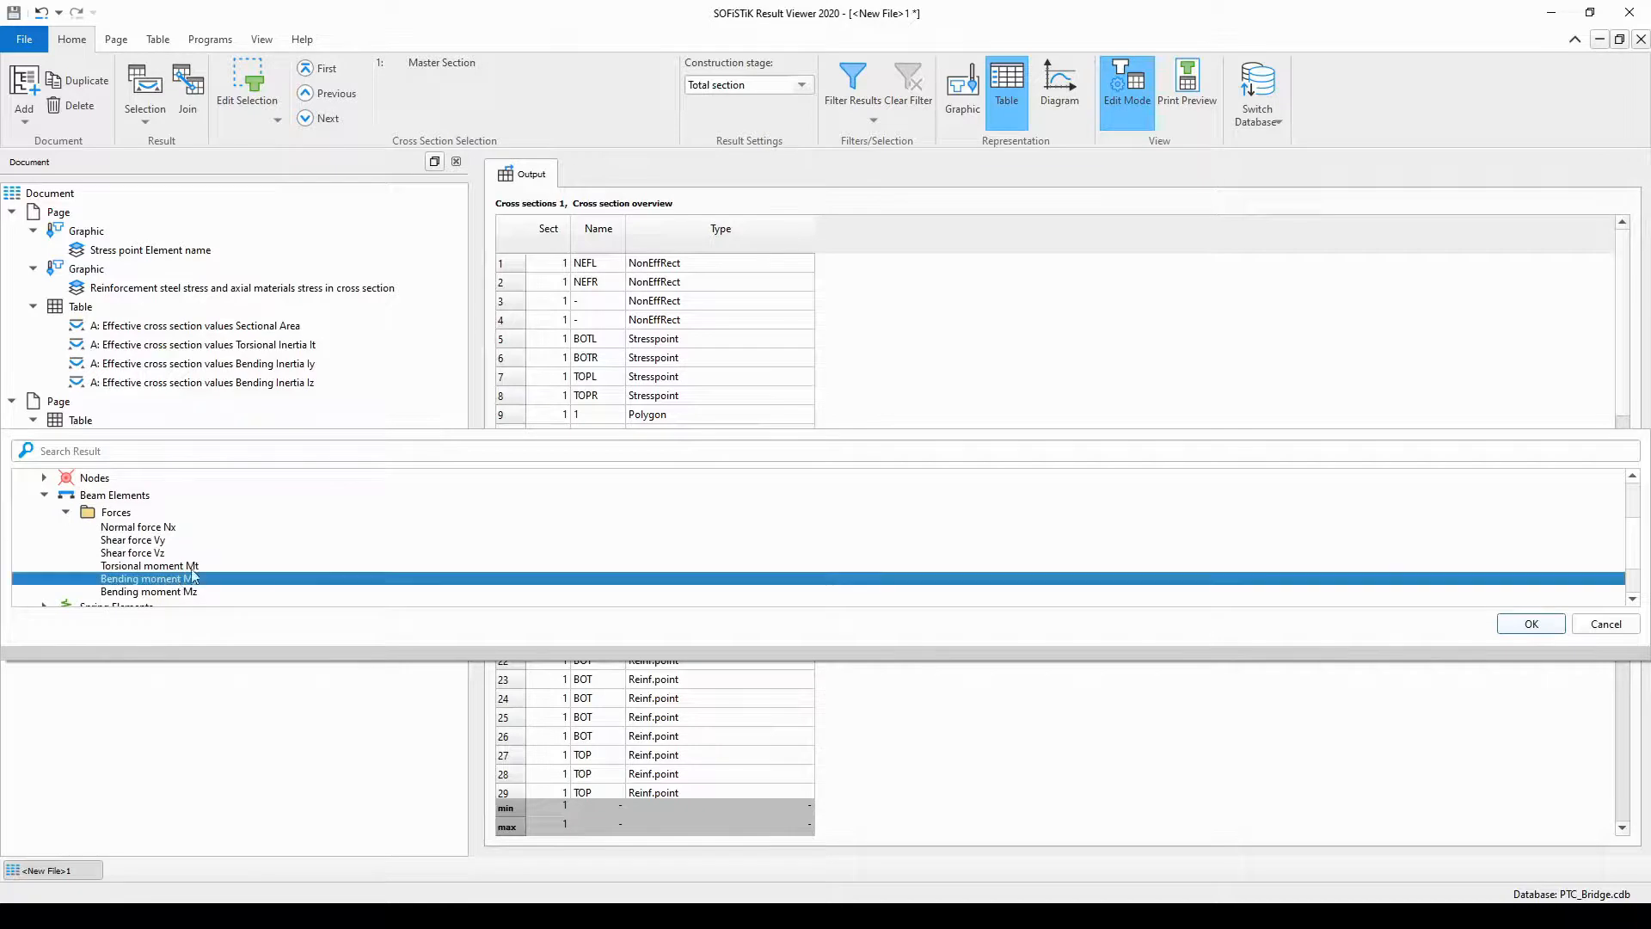
click(1514, 628)
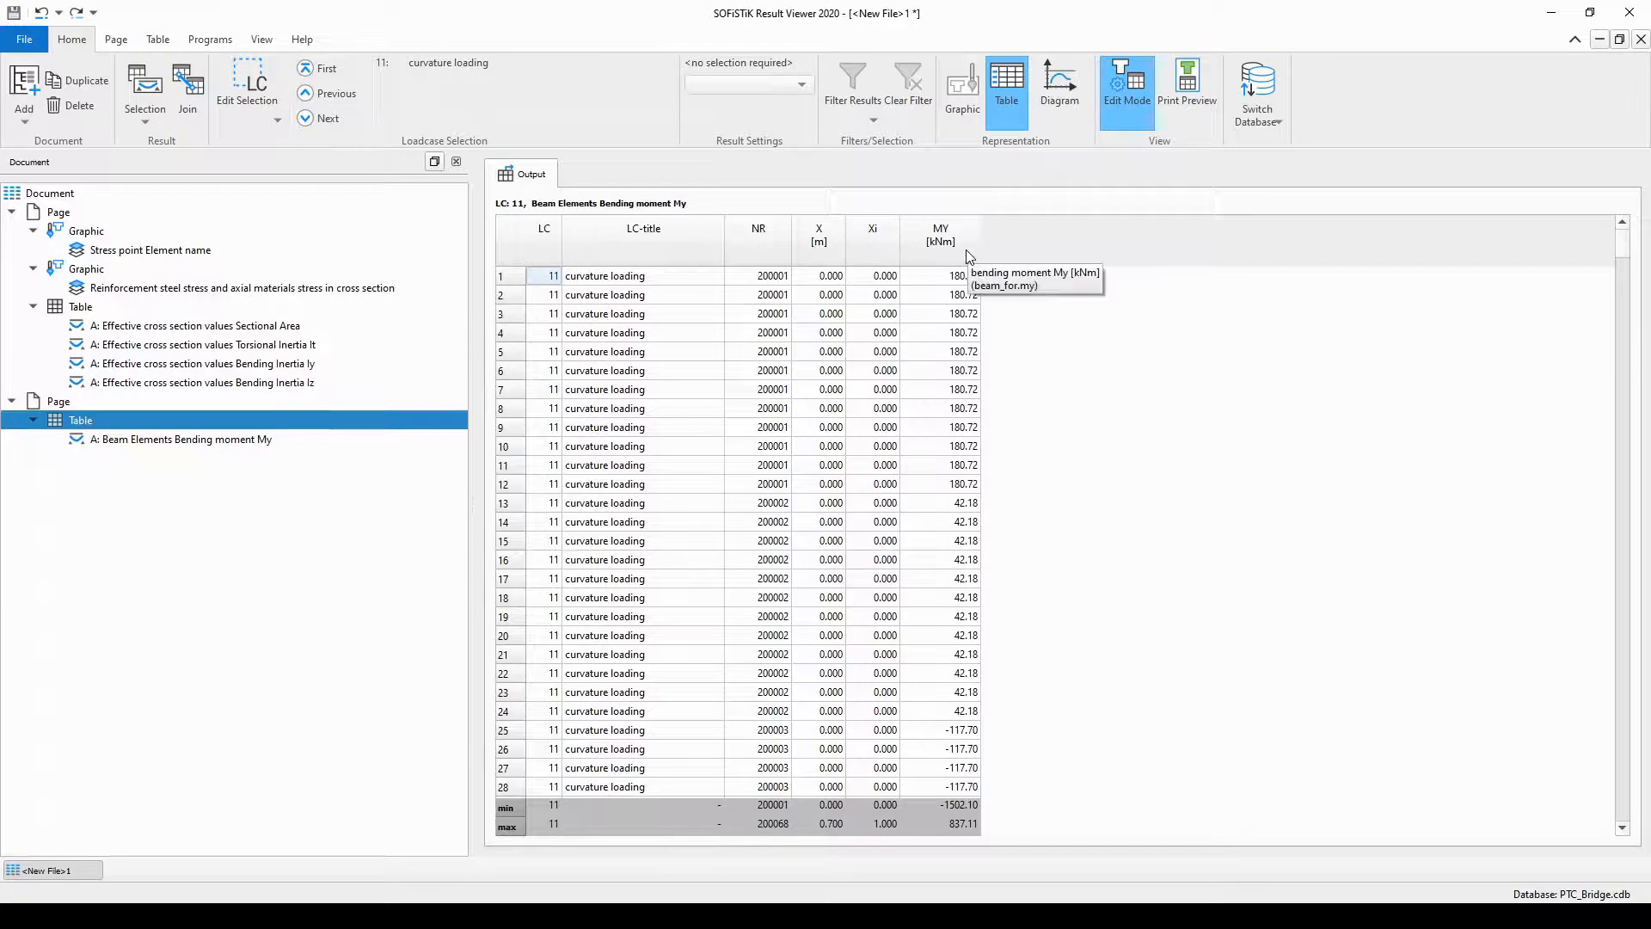
- Restrict the bending moment table to load case 4020, Installation of the Superstructu, clearing the other load case selection
click(278, 121)
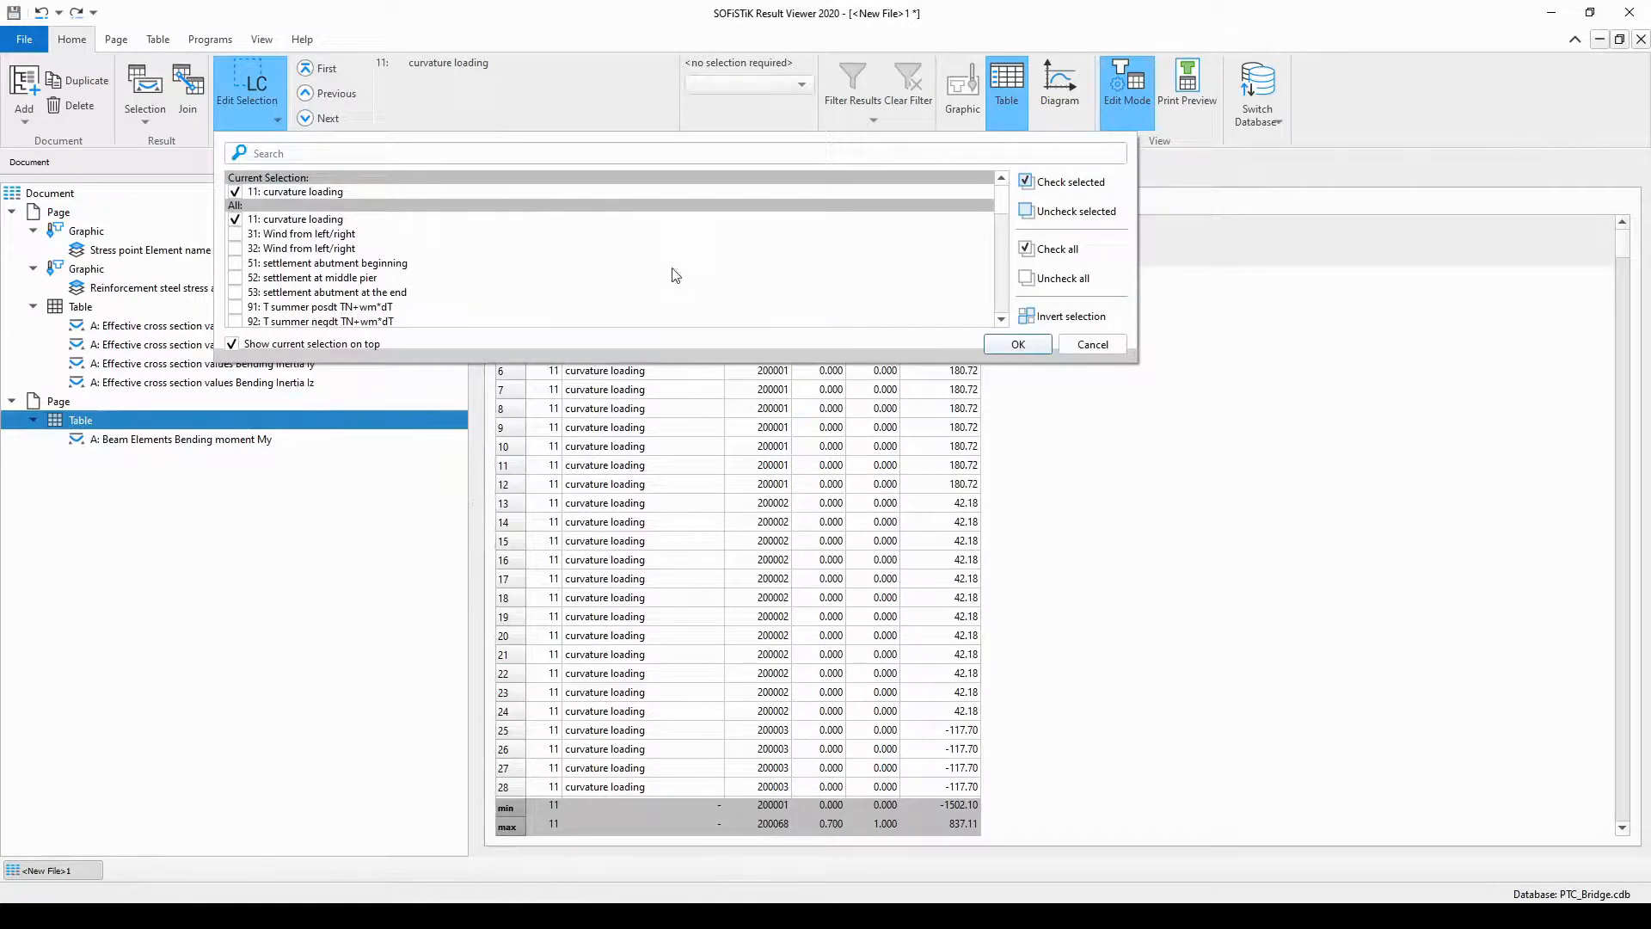
click(1023, 282)
scroll(394, 242, down, 3)
scroll(394, 242, down, 15)
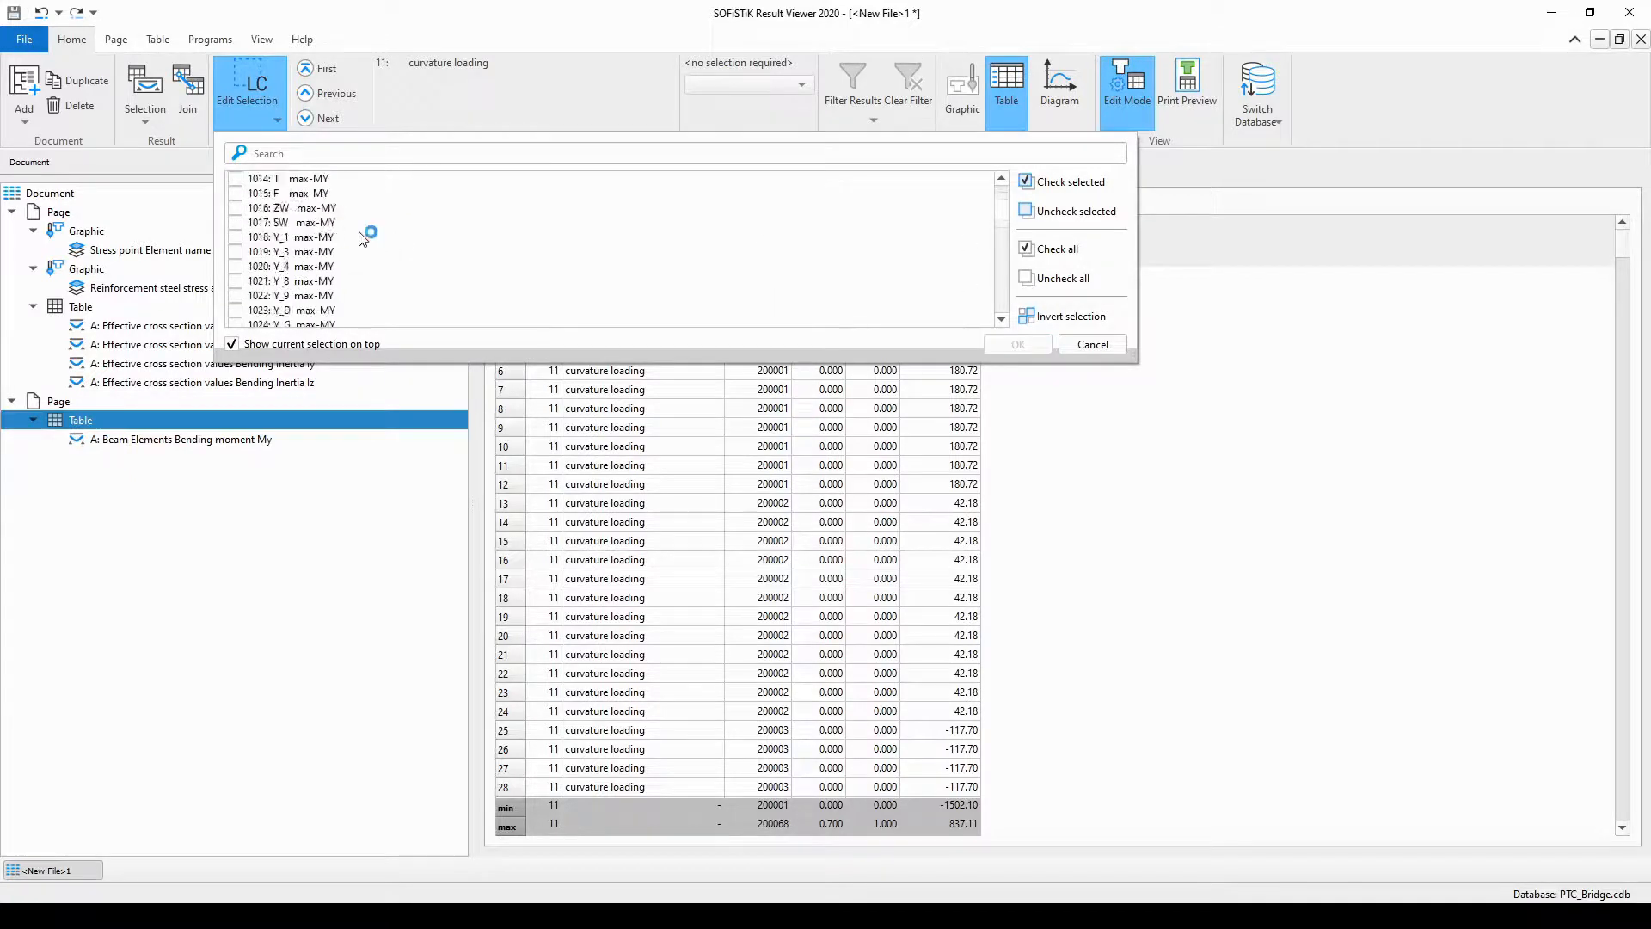
scroll(360, 239, down, 10)
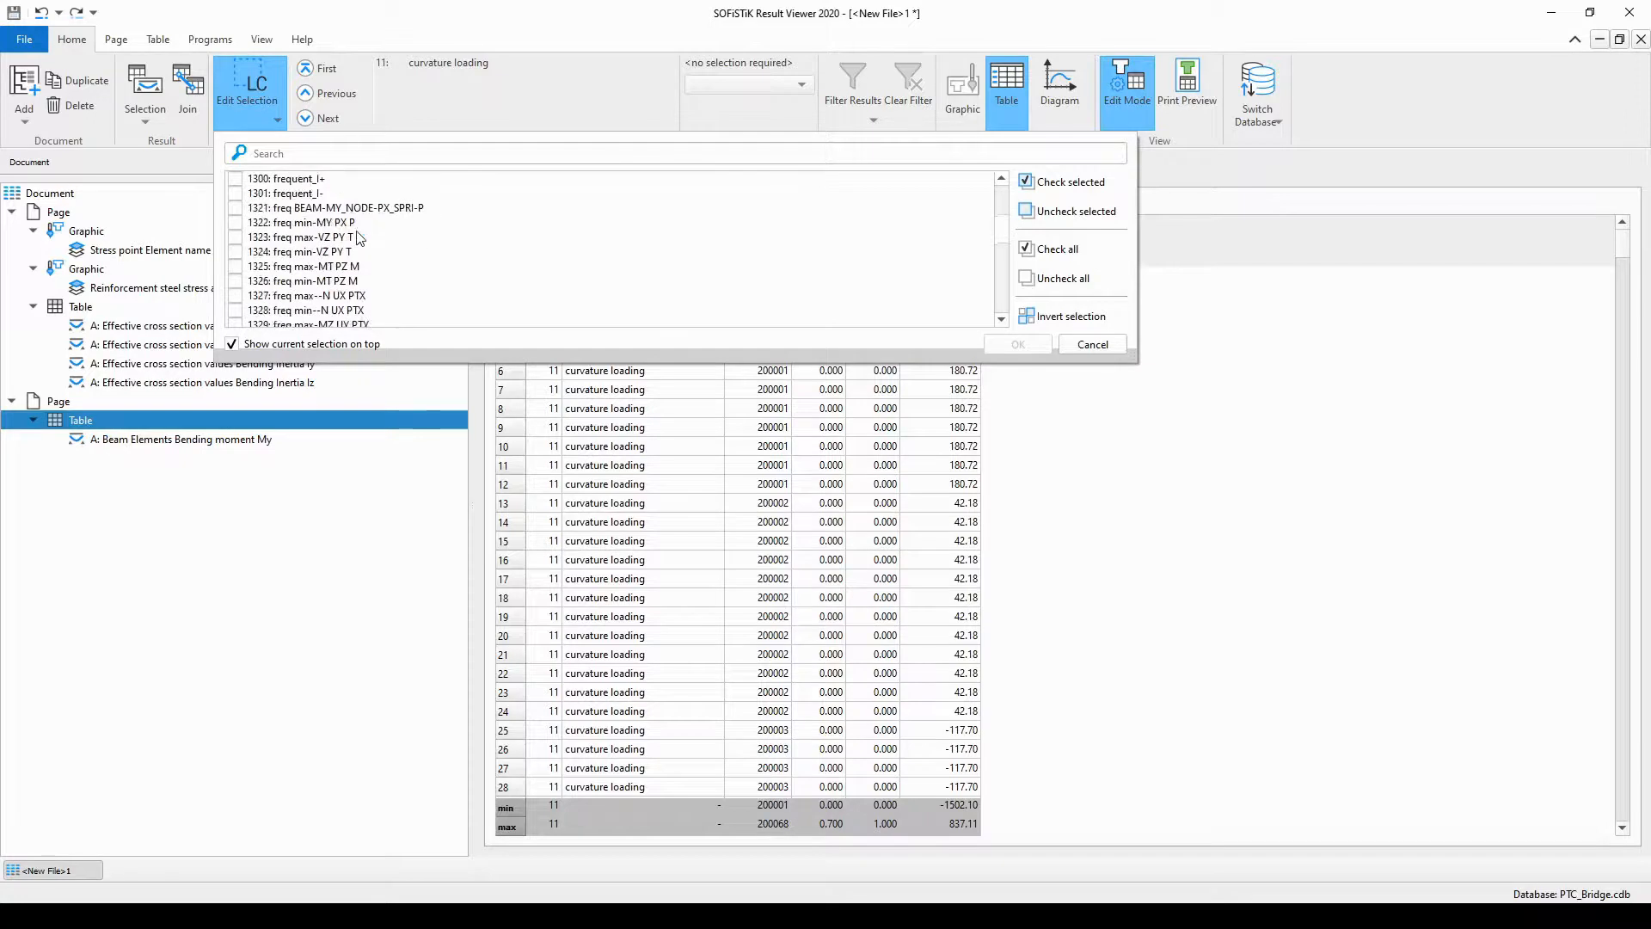
scroll(360, 239, down, 12)
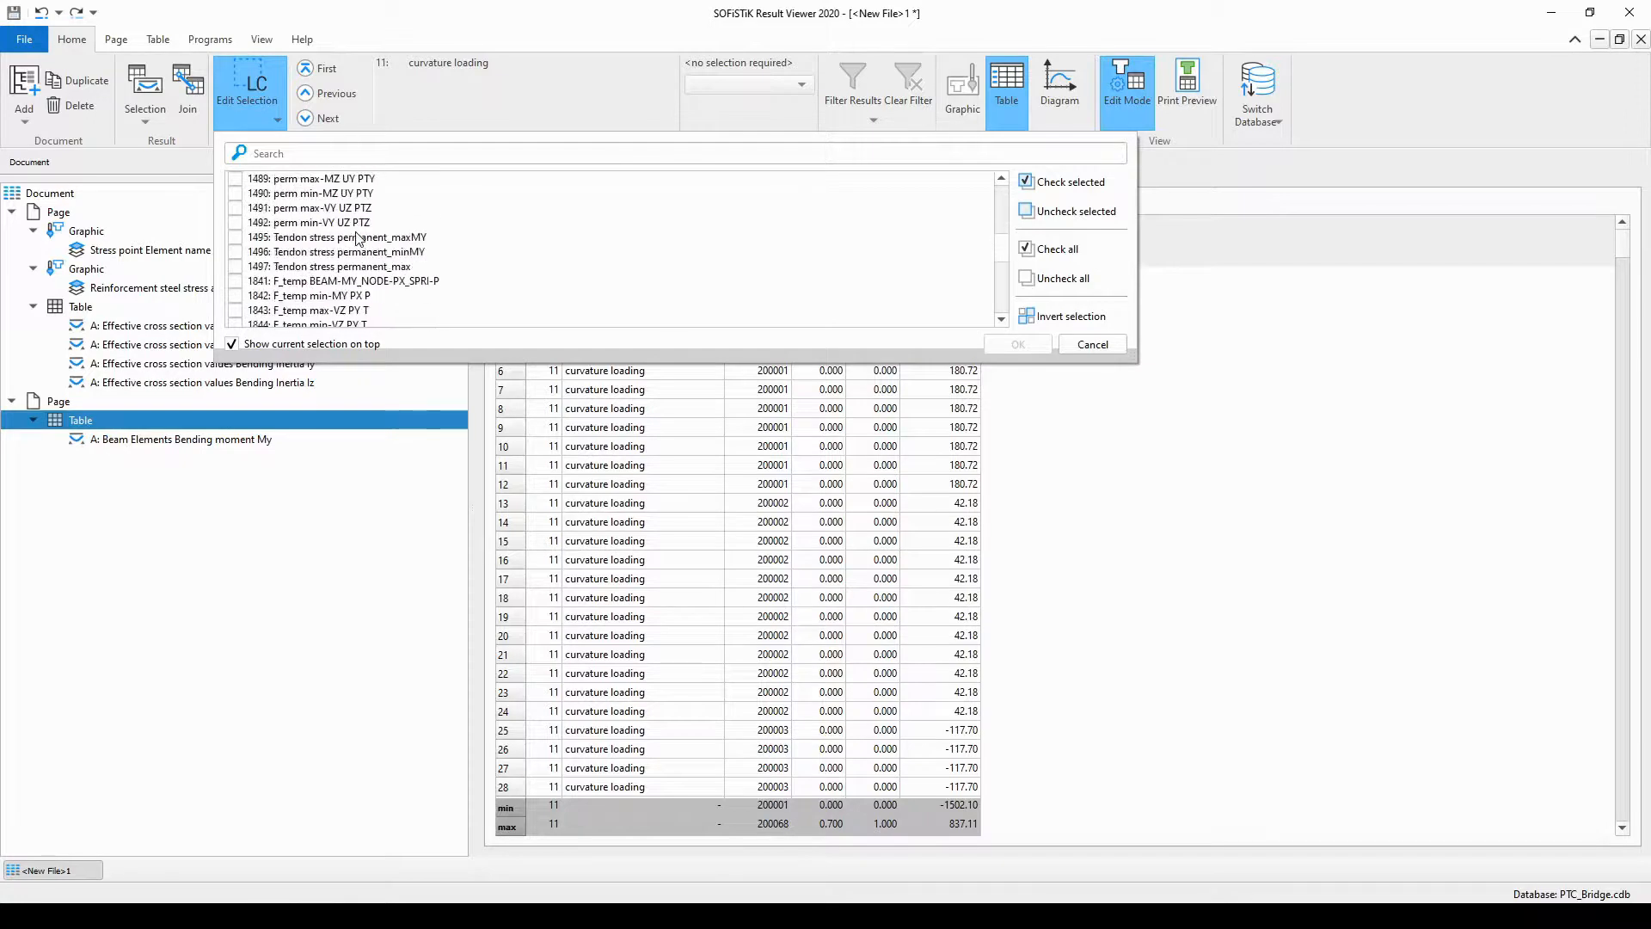
scroll(363, 237, down, 4)
scroll(363, 236, down, 12)
scroll(363, 231, up, 1)
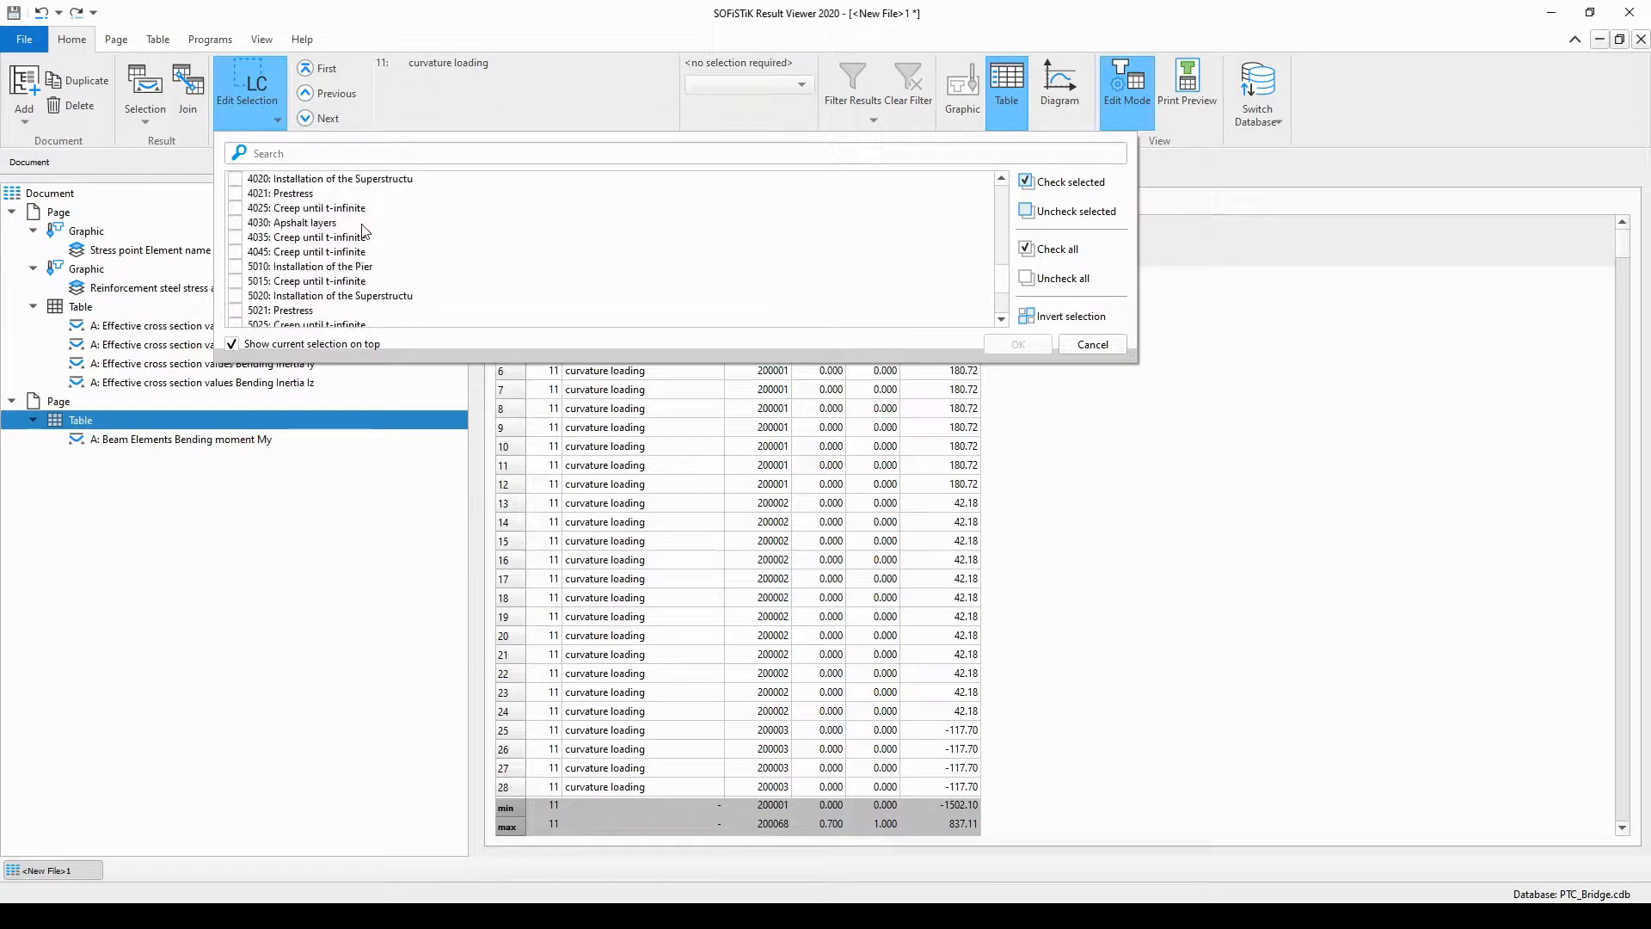
click(234, 184)
click(1017, 347)
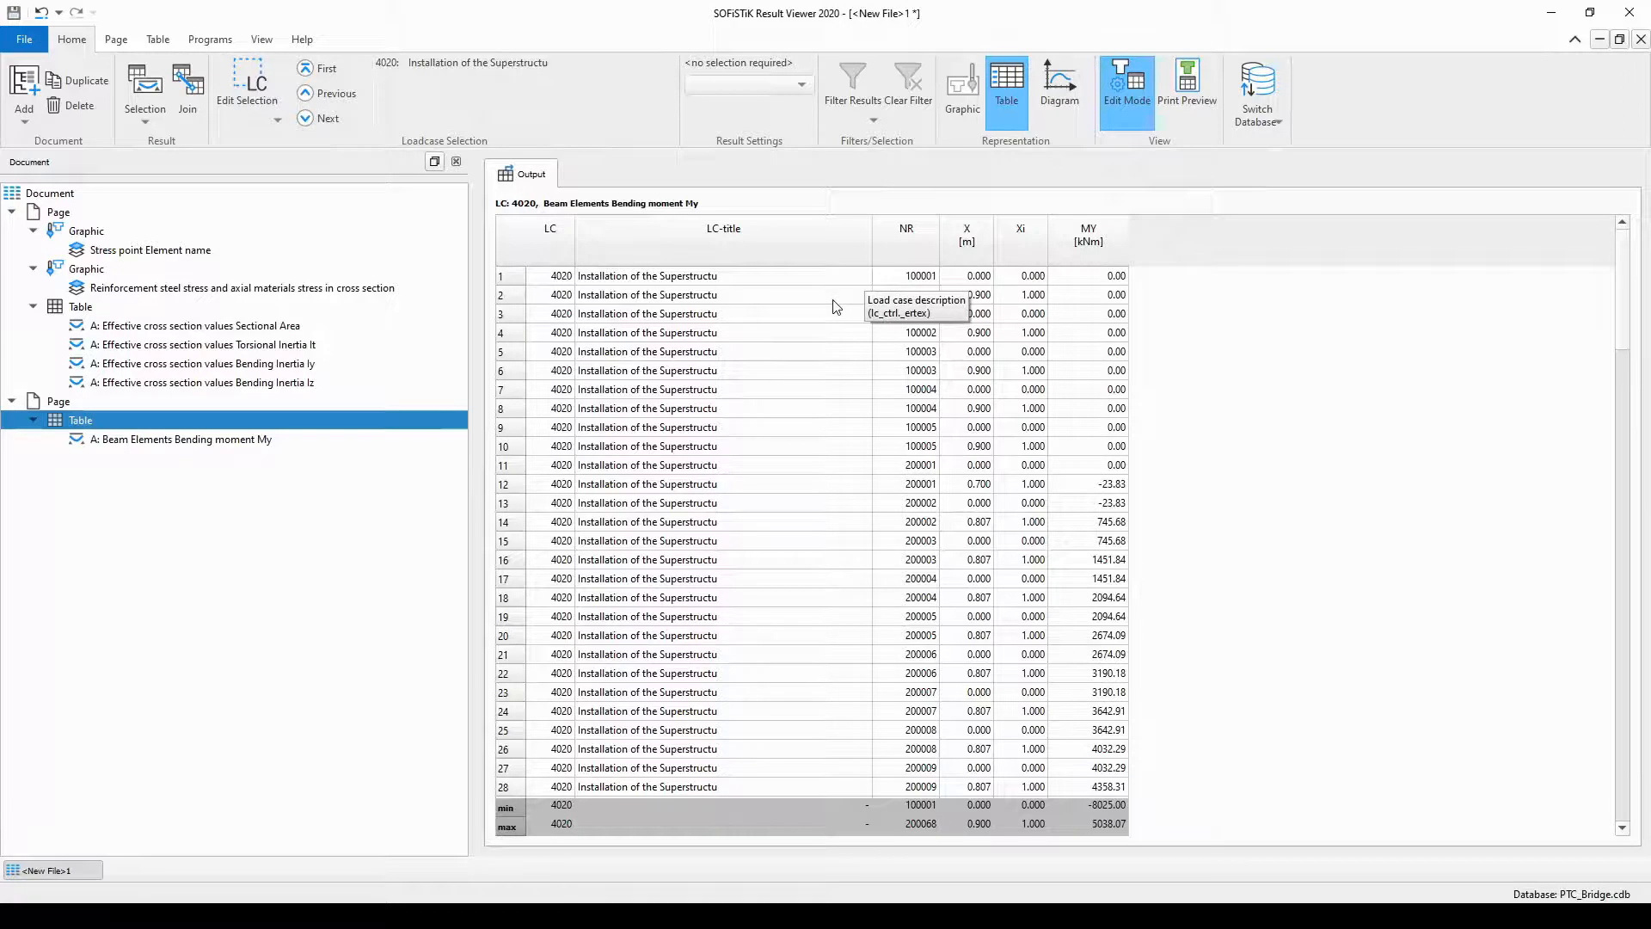
- Examine the Xi values at the start and end of the beams in the bending moment table, including beam 200002
click(1032, 297)
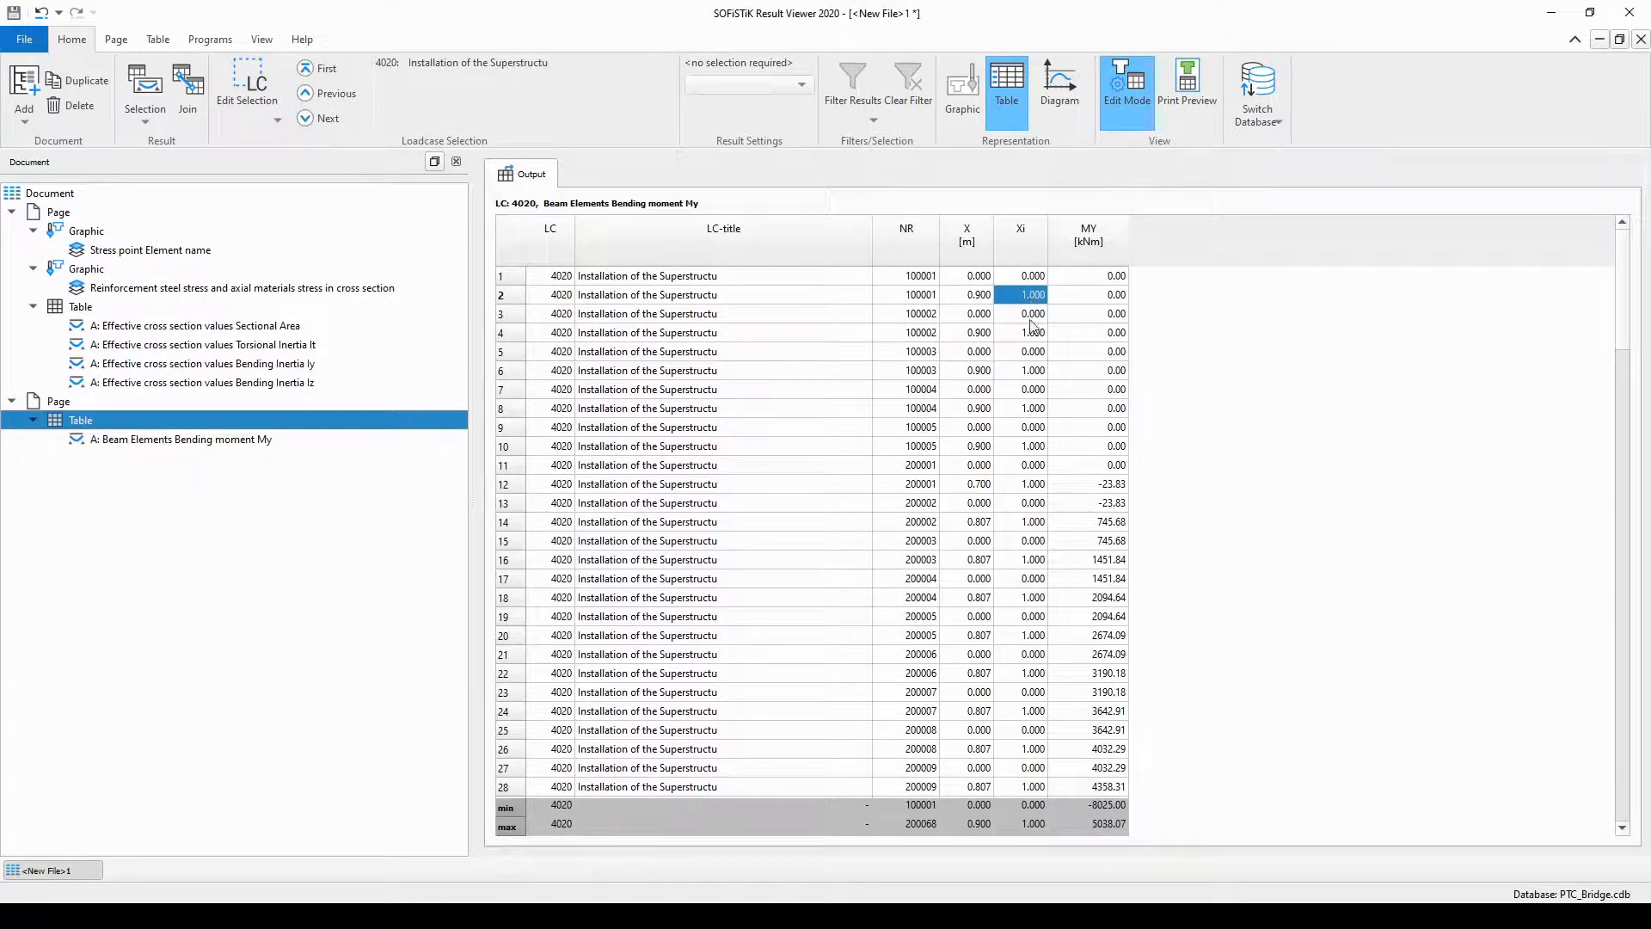
click(1039, 487)
click(935, 509)
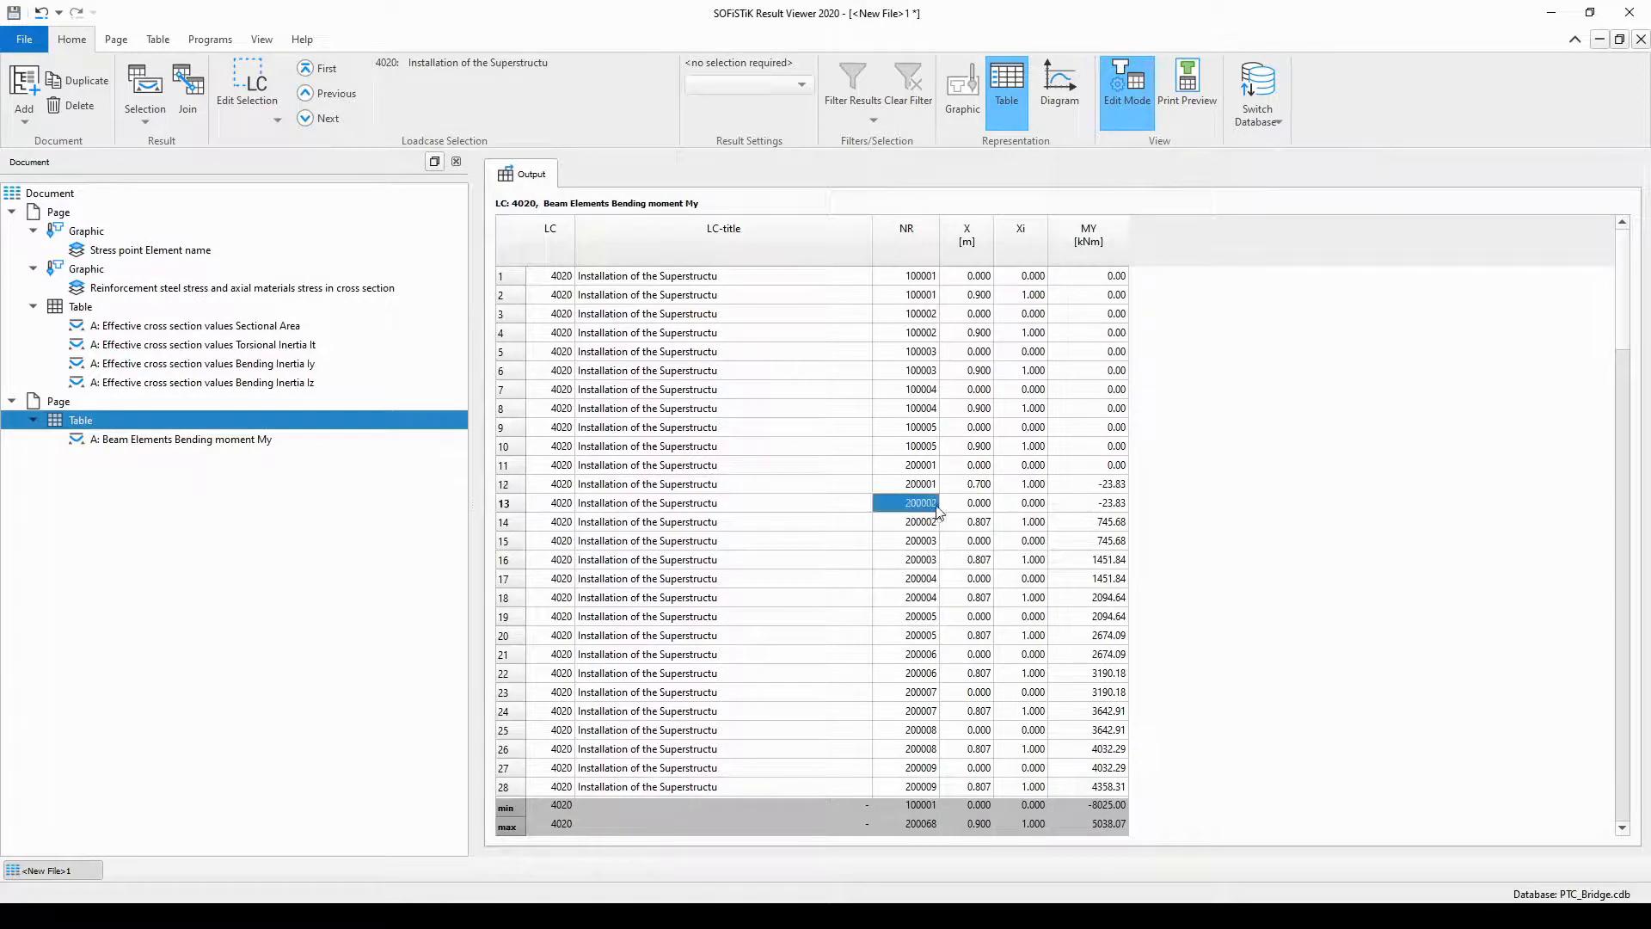
click(1026, 507)
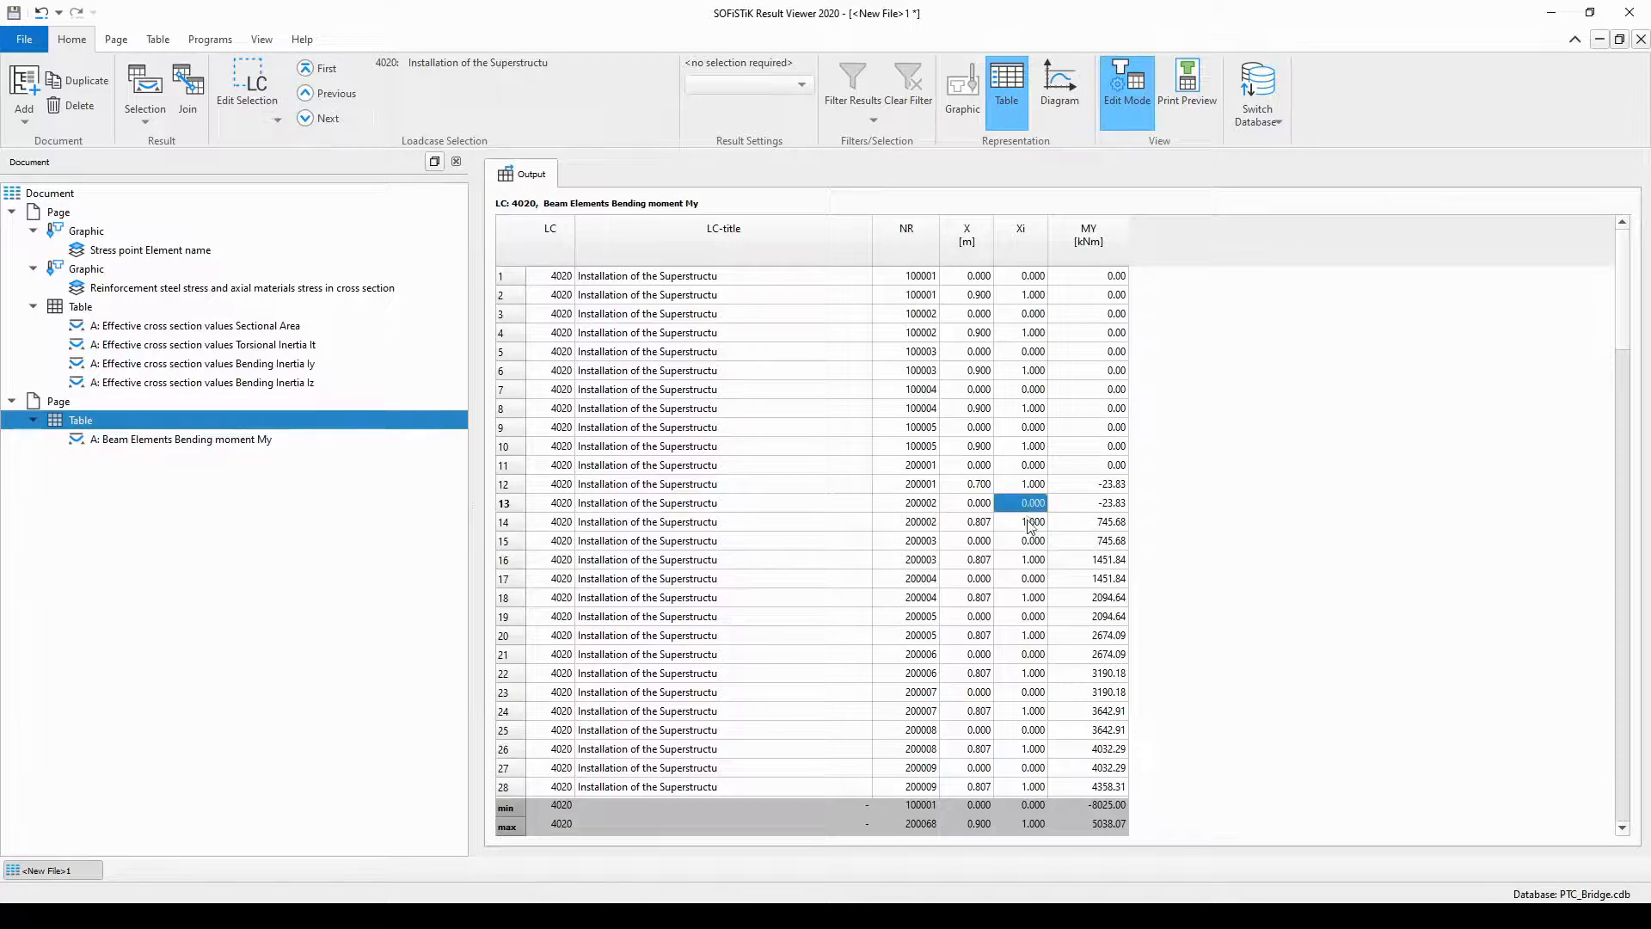
click(1032, 522)
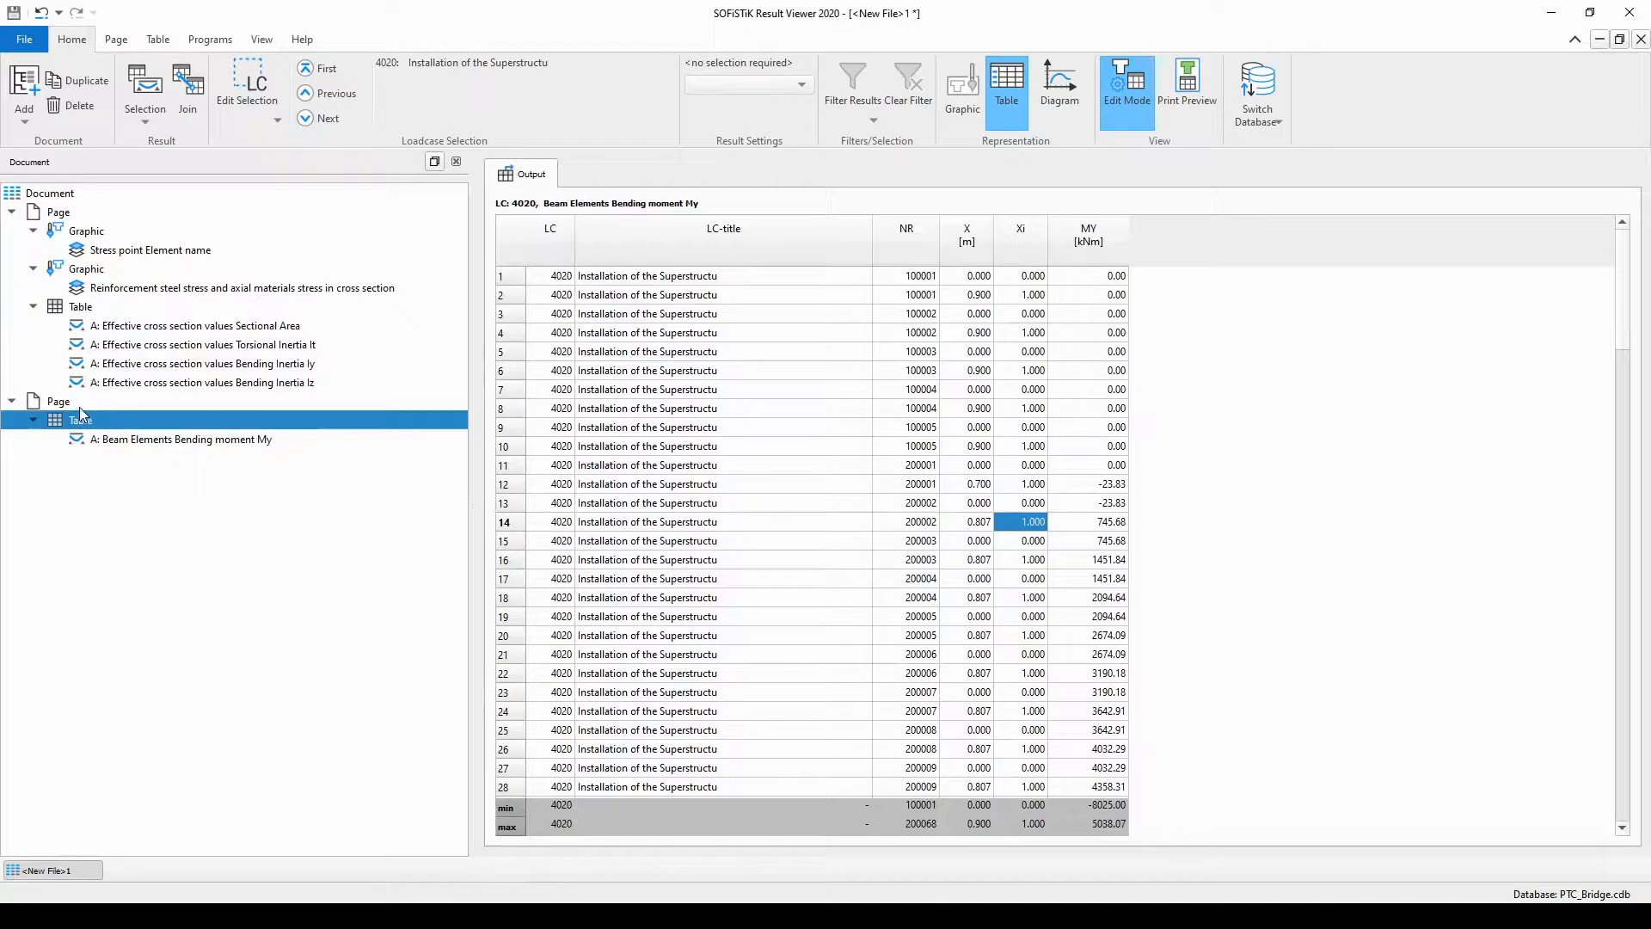
- Add a table to the second page listing Beam sections along structural lines from the structural line system values
click(79, 404)
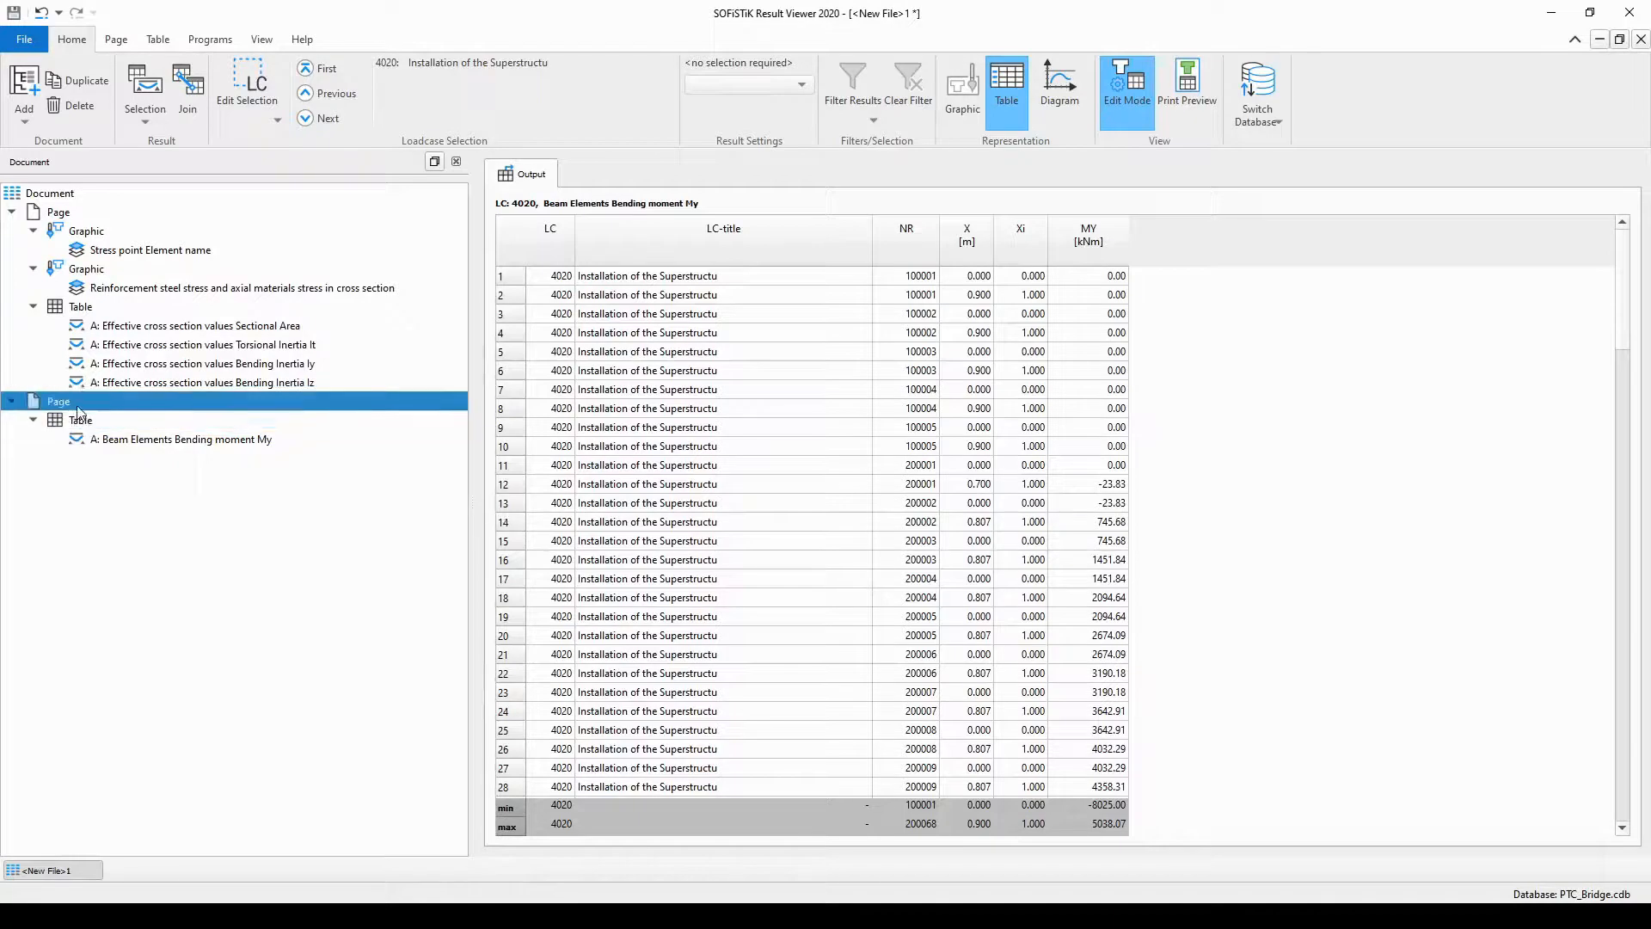
right_click(90, 401)
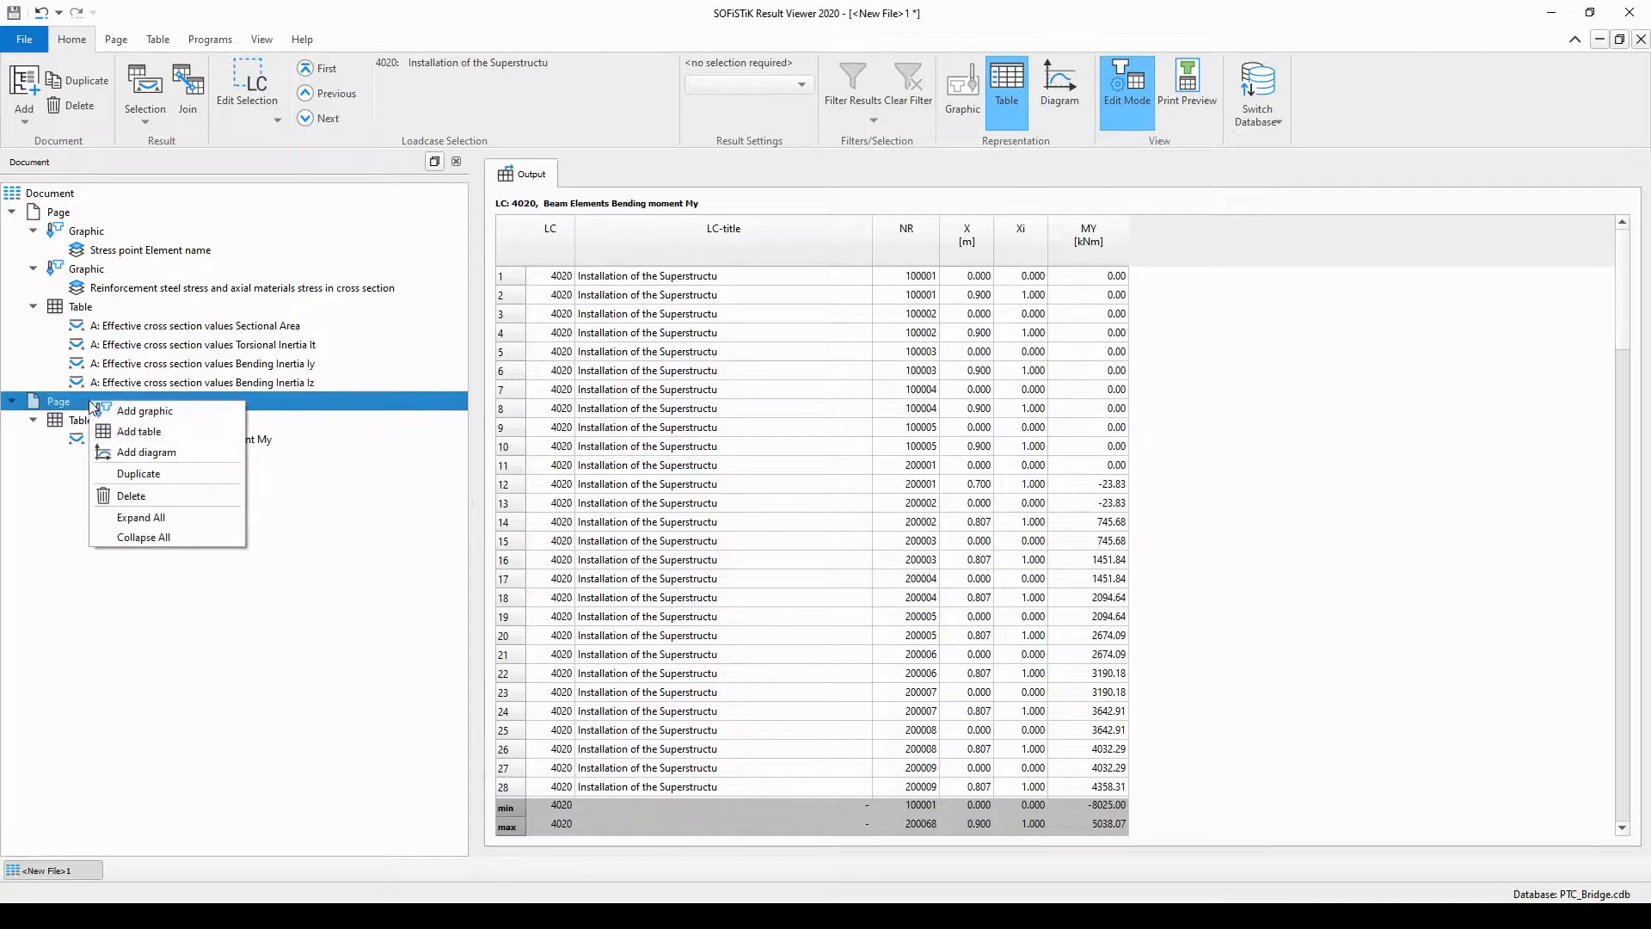
click(157, 437)
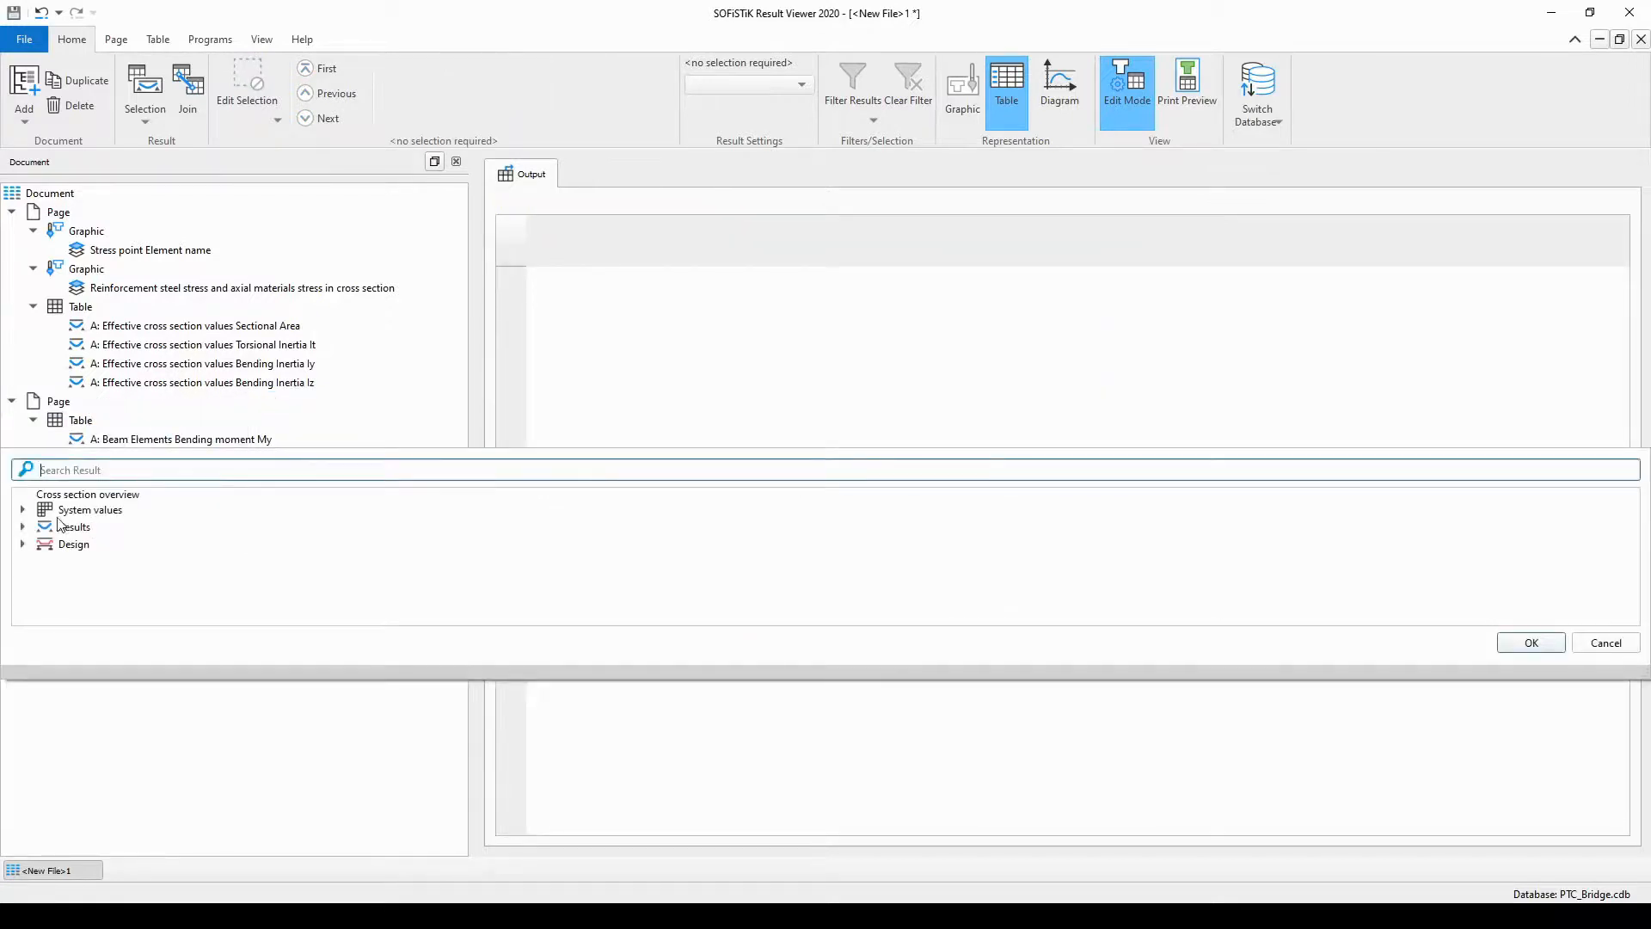
click(23, 510)
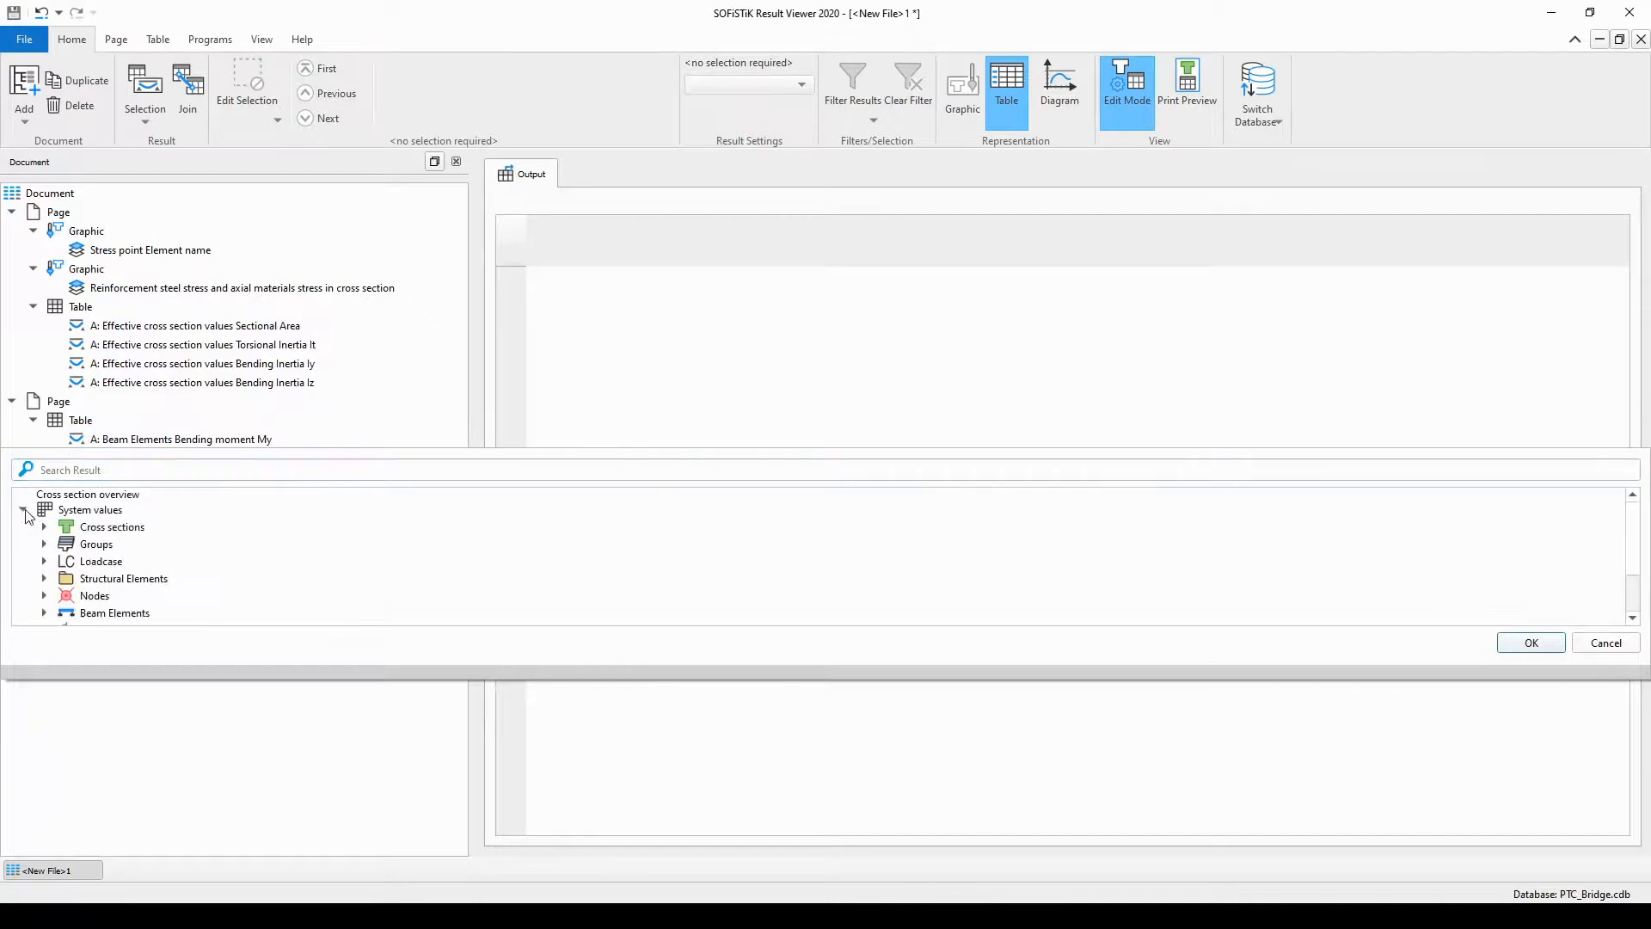
click(44, 579)
scroll(95, 567, down, 2)
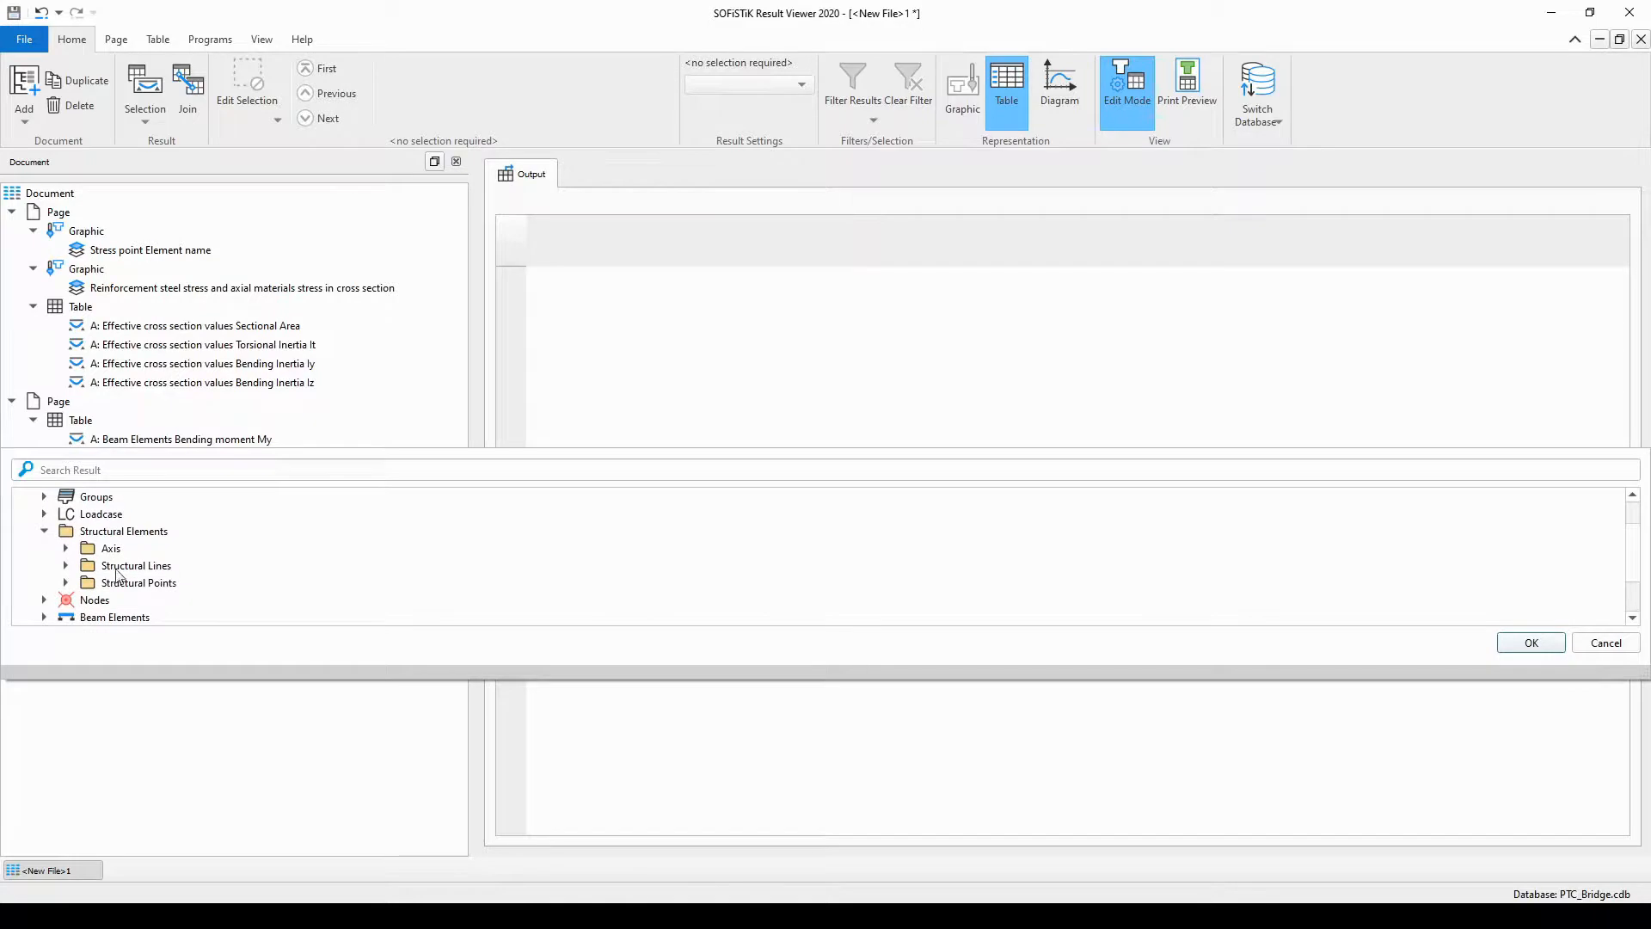
click(67, 565)
scroll(129, 551, down, 1)
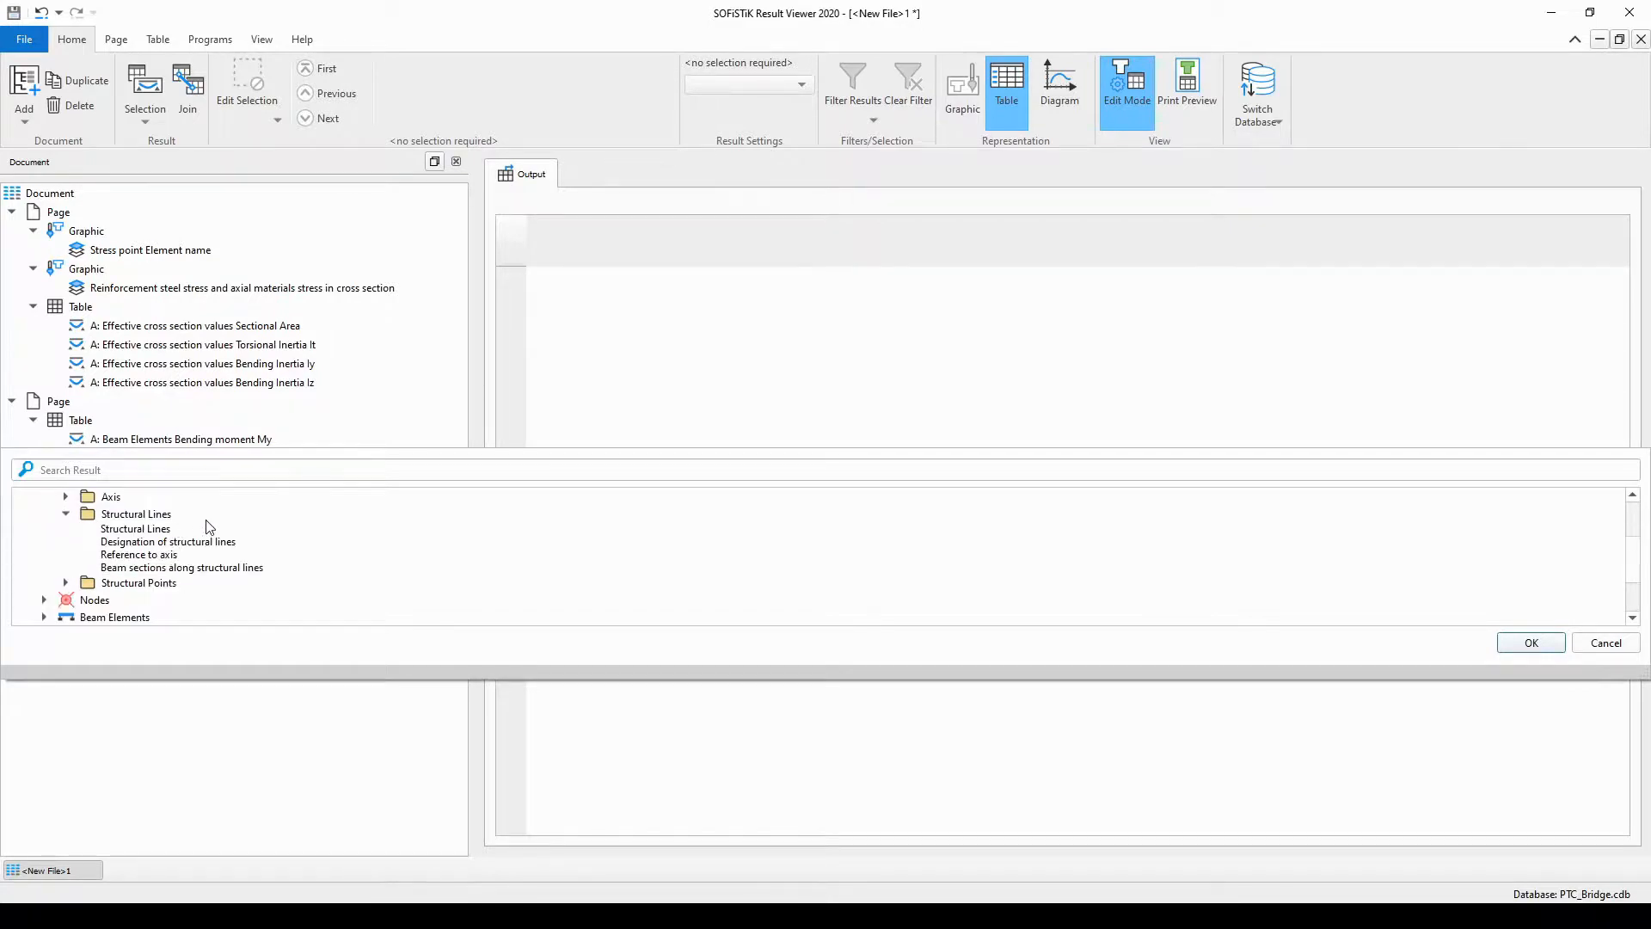
click(202, 575)
click(230, 572)
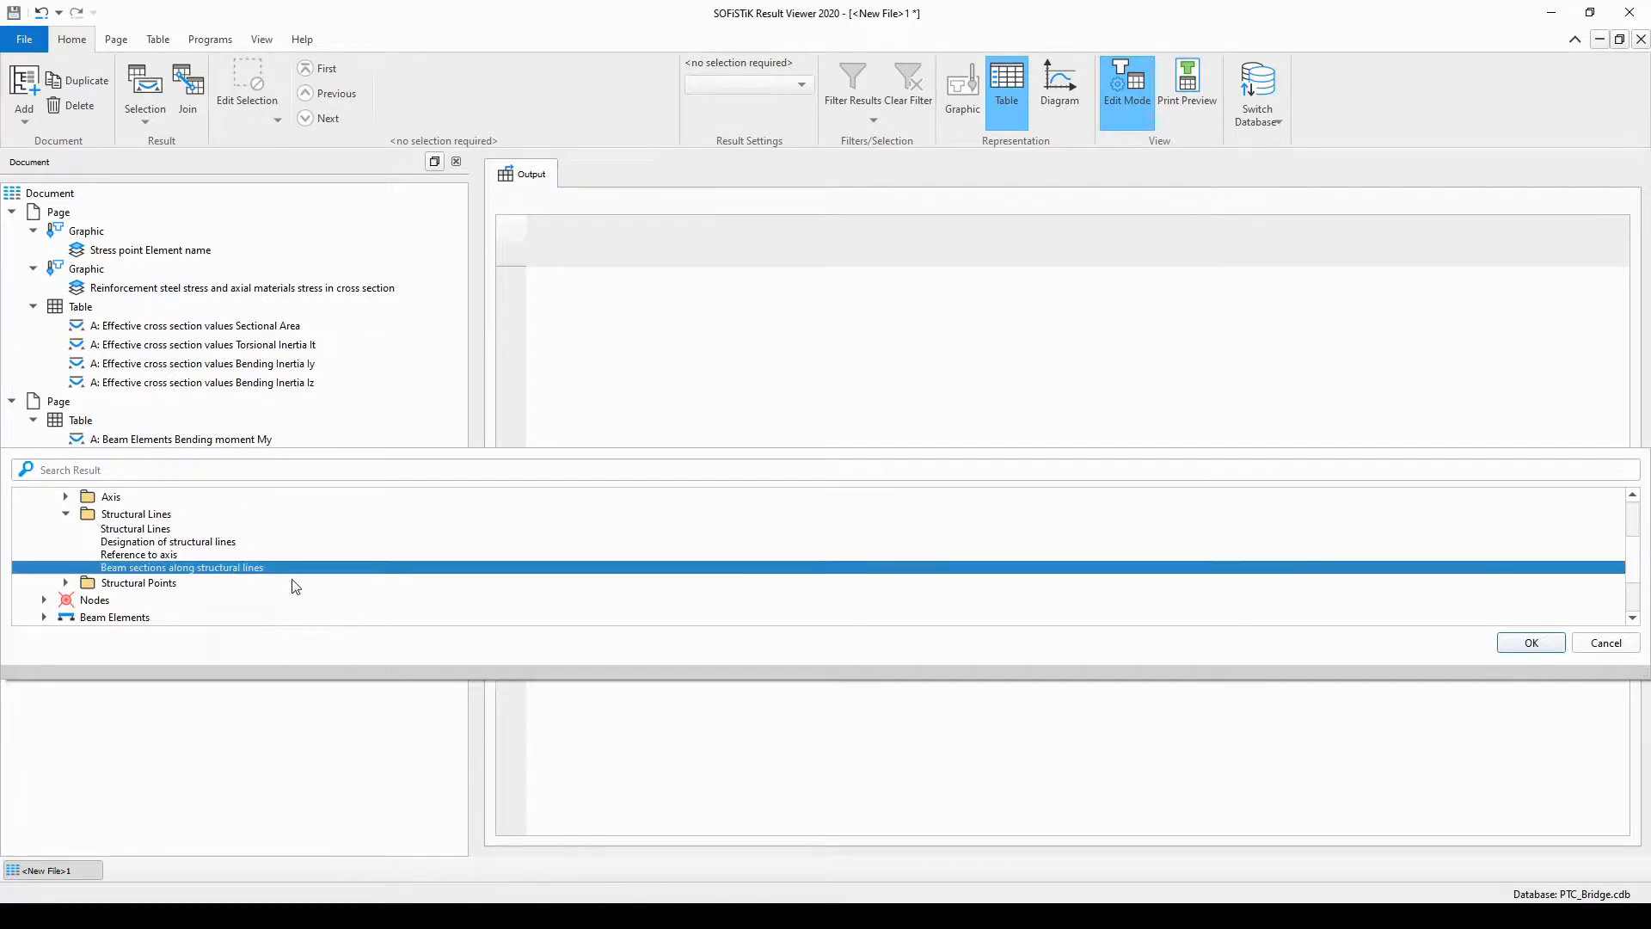
click(1555, 650)
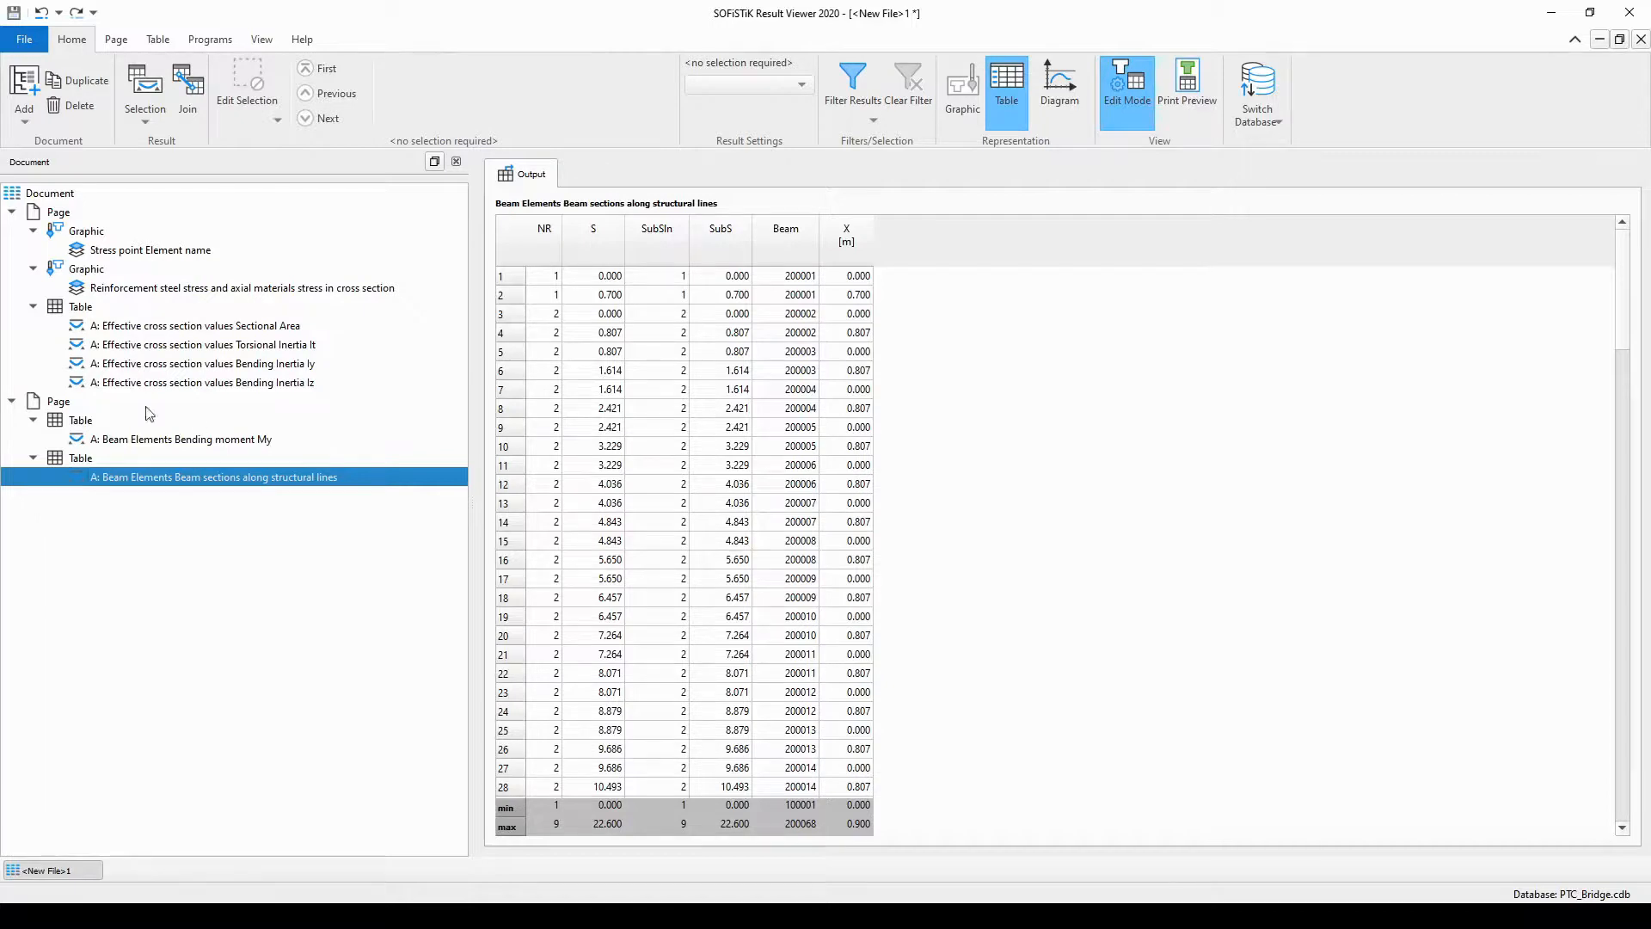
- Start another table on the second page and select Beam sections along structural lines from the structural line system values
right_click(60, 406)
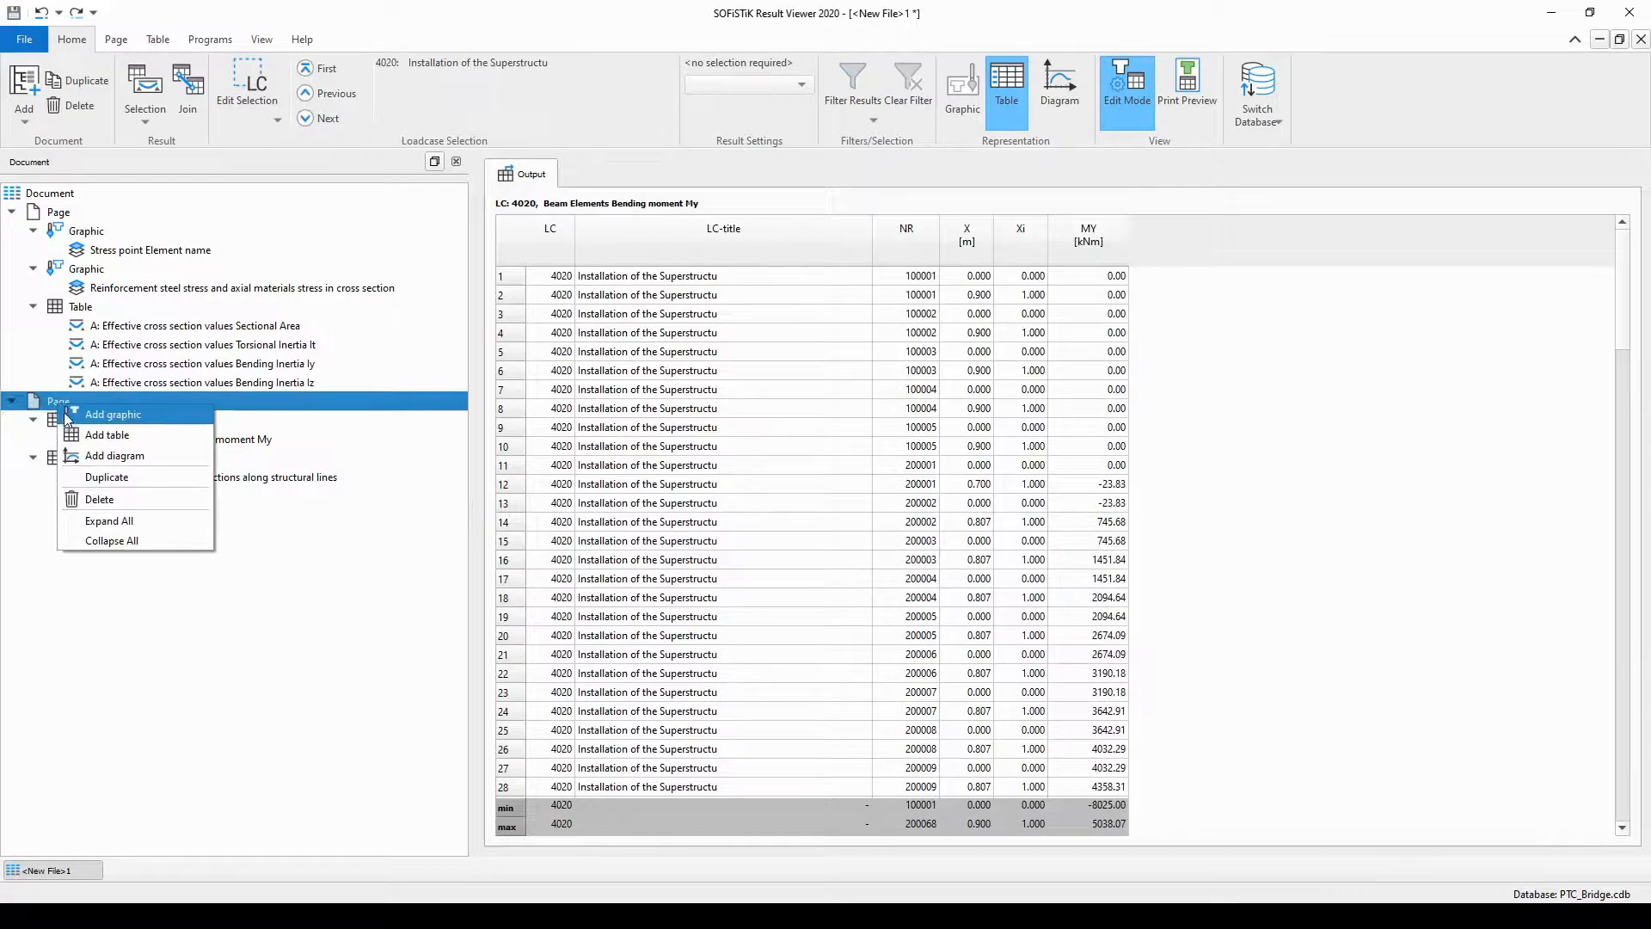
click(108, 435)
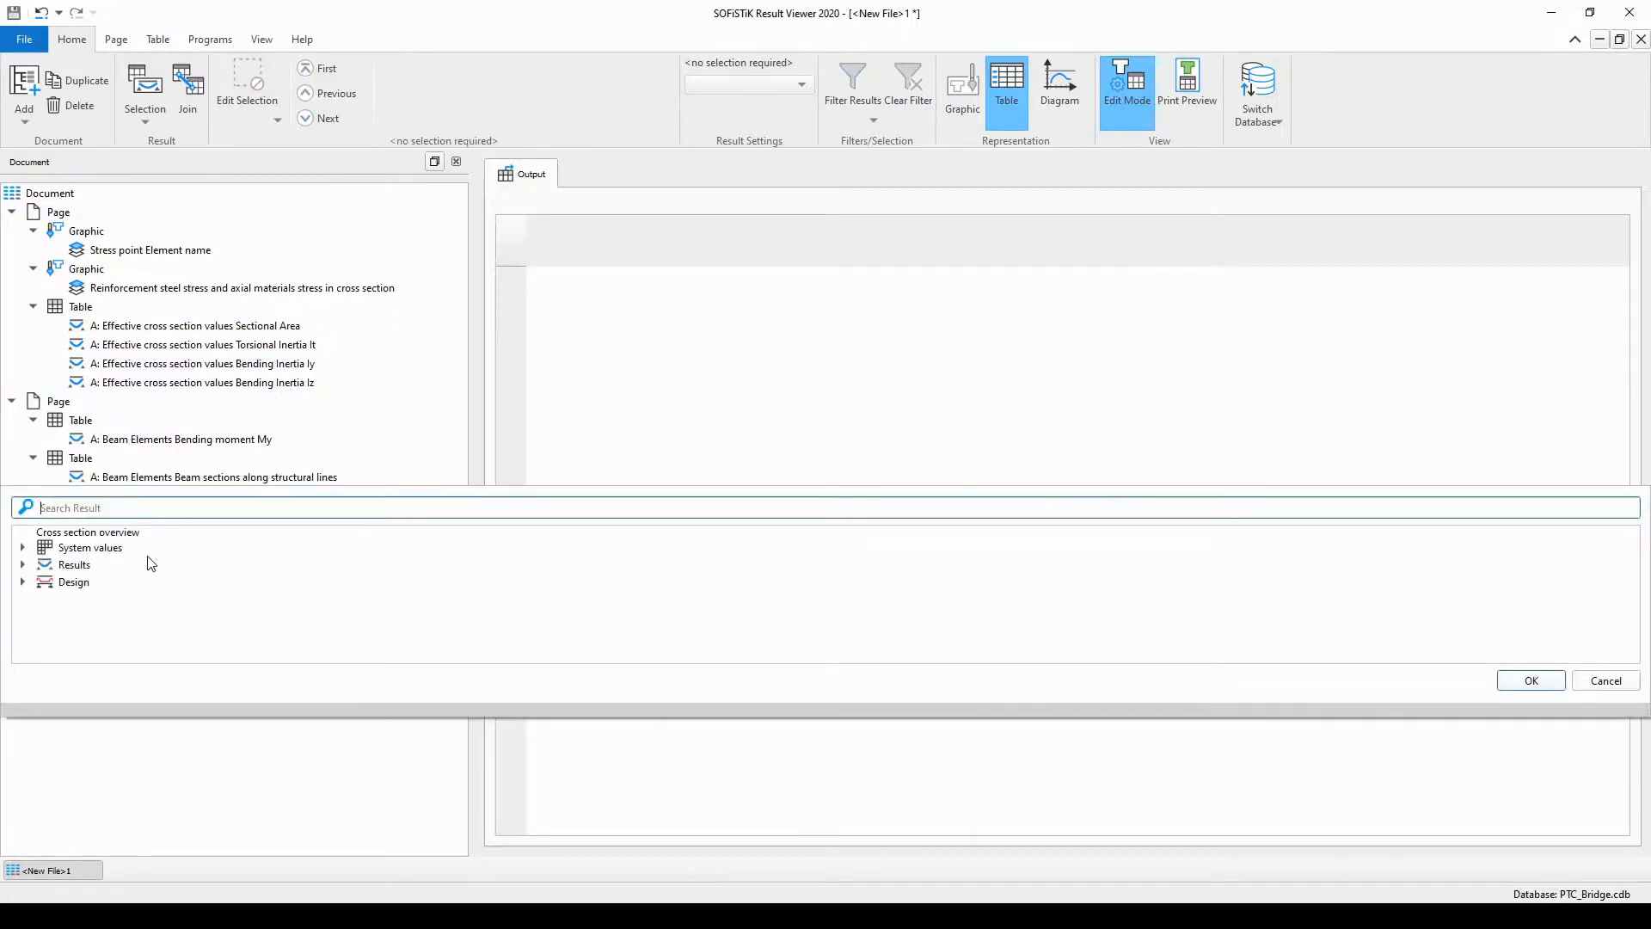
click(24, 547)
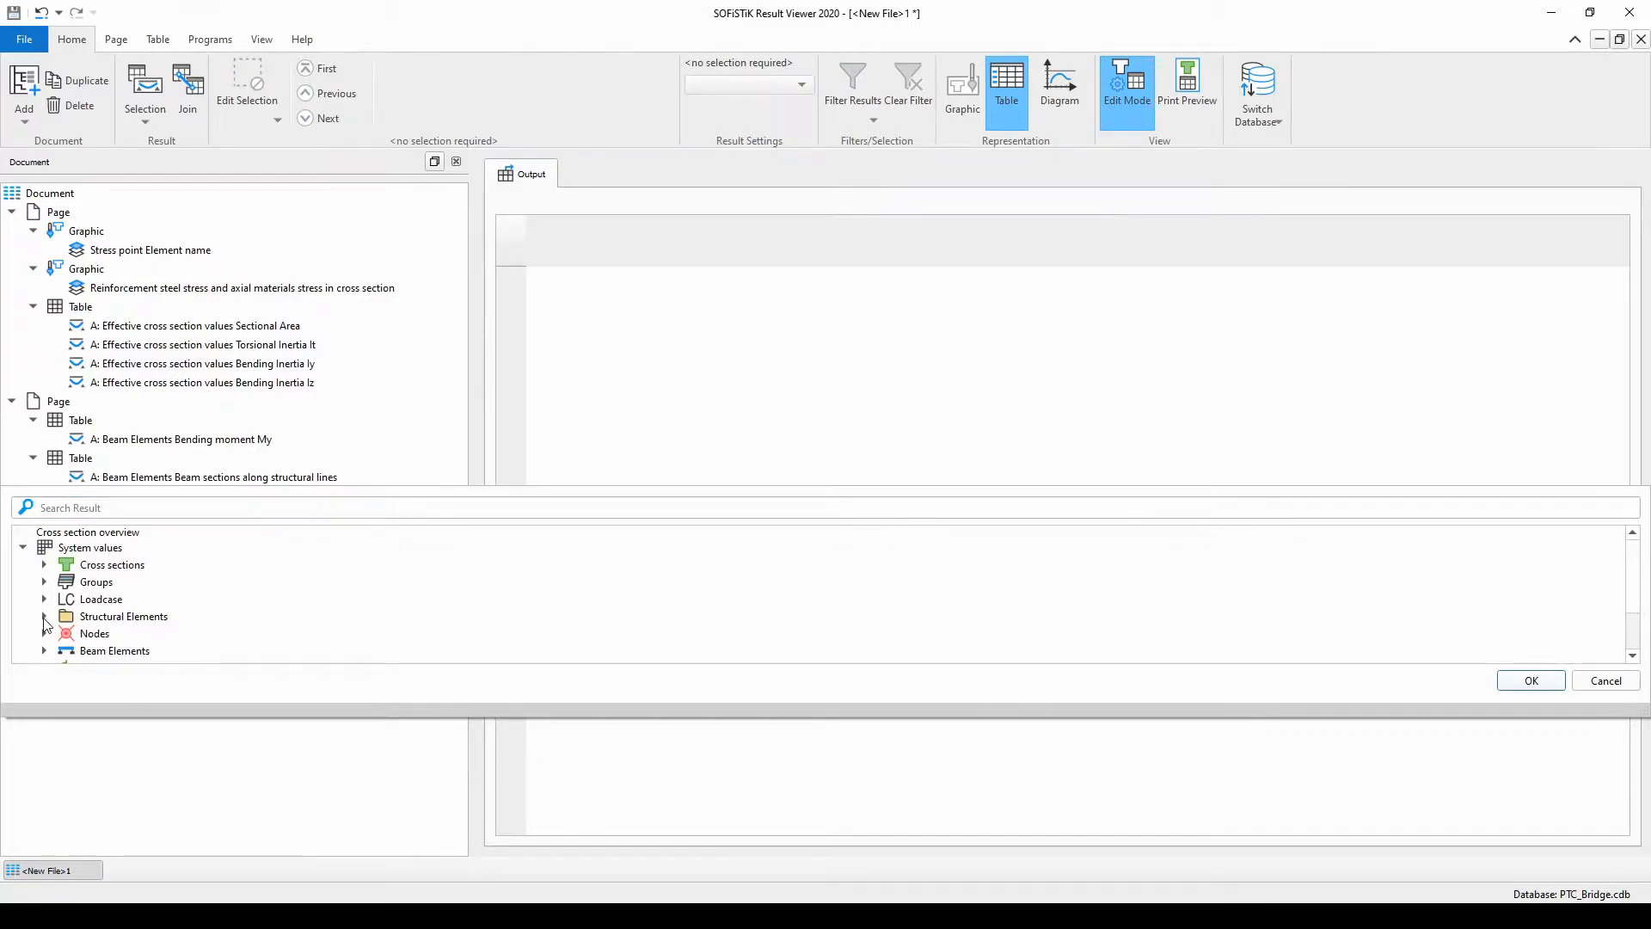
click(45, 616)
scroll(145, 608, down, 2)
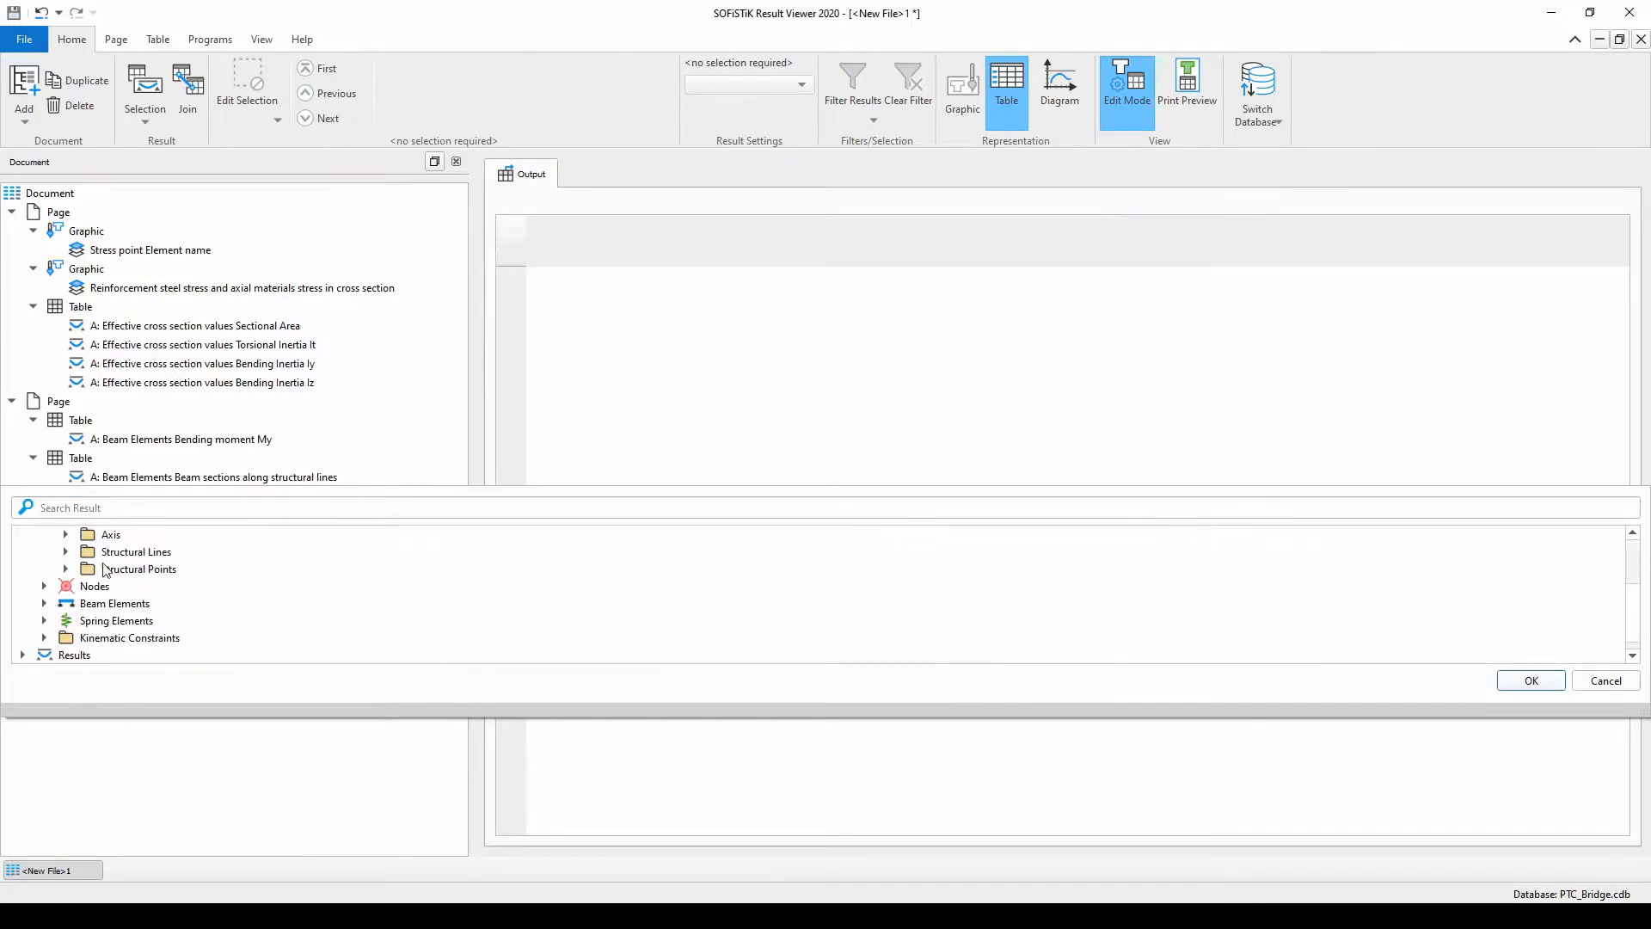
click(65, 552)
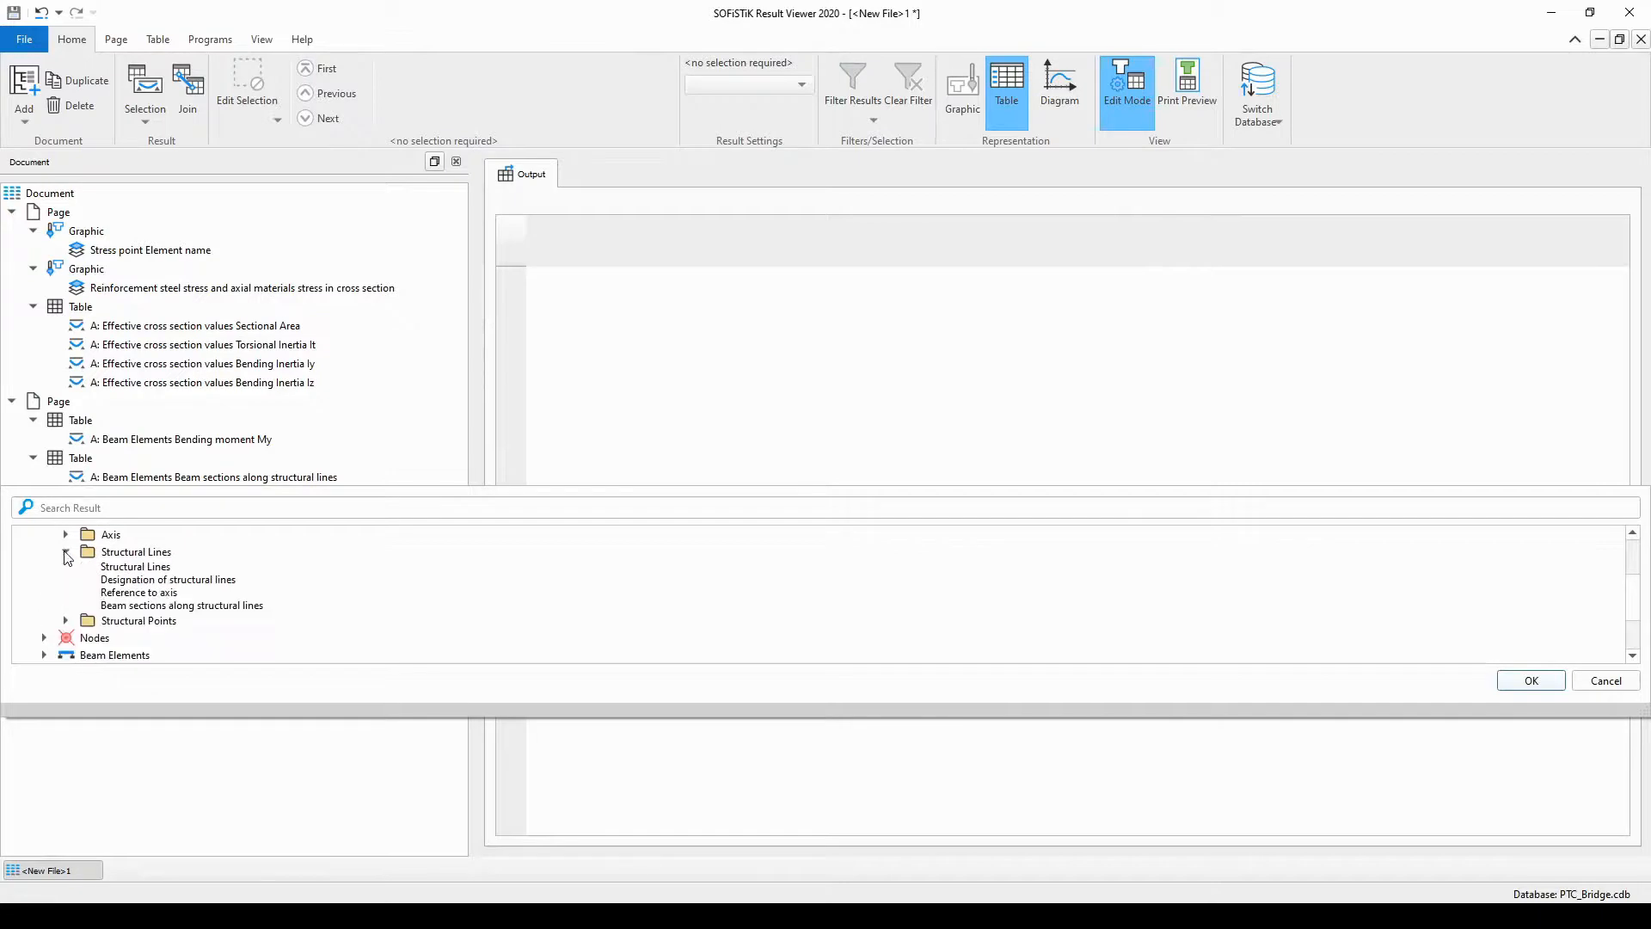
click(182, 608)
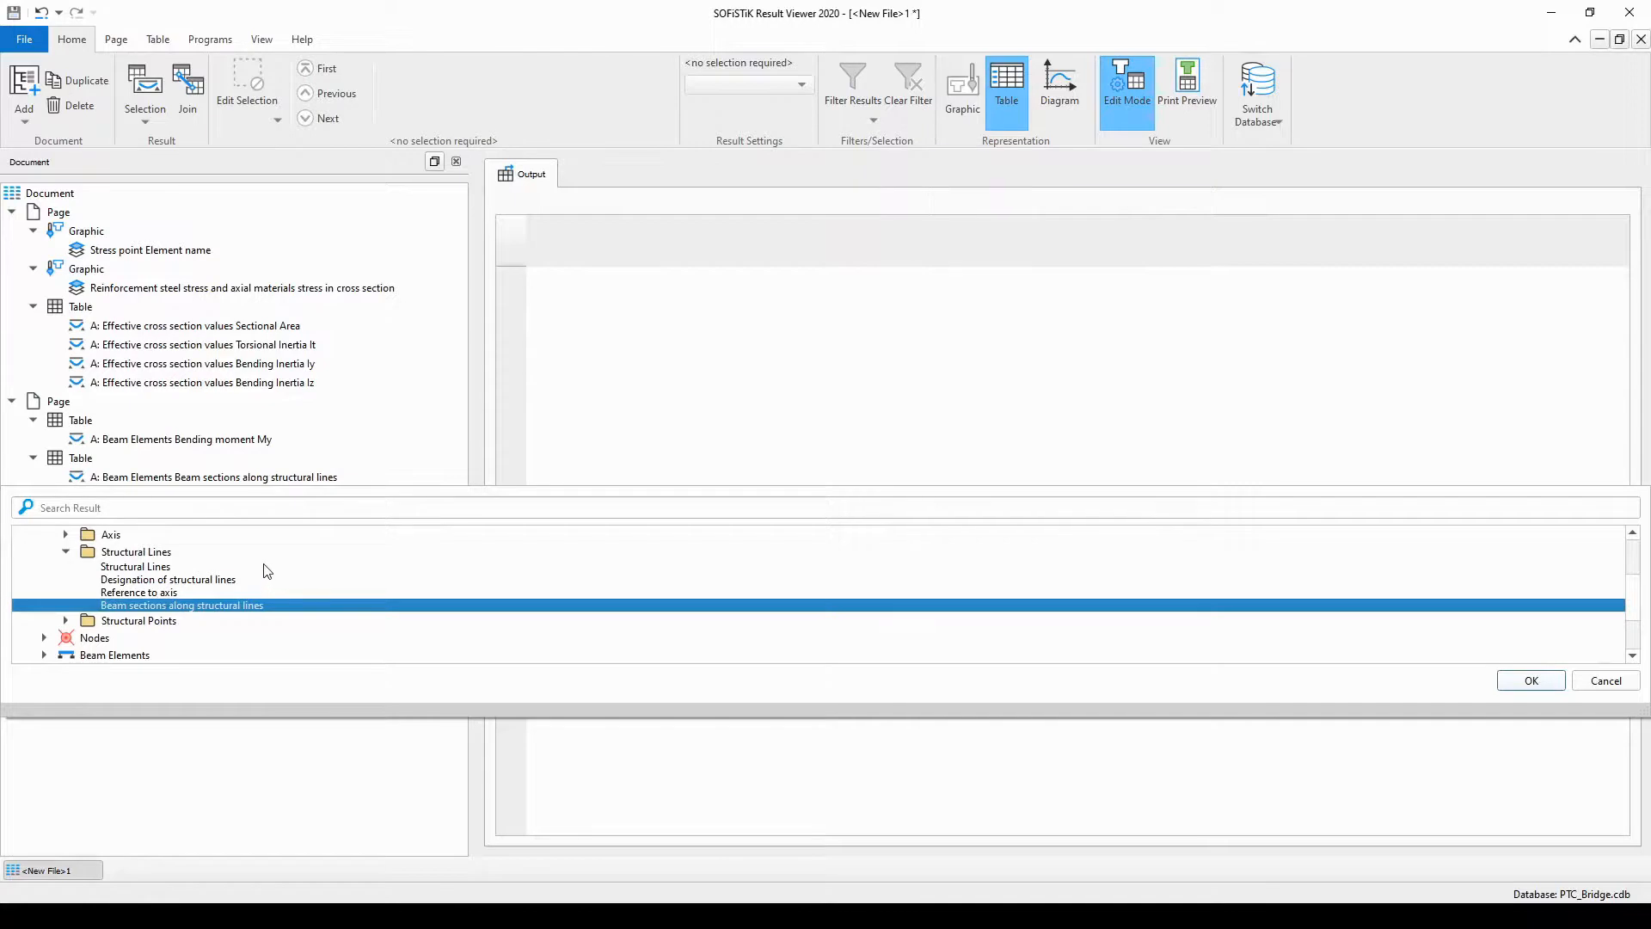
- Add the beam element force Bending moment My to the same result selection and create the combined table
scroll(267, 571, down, 1)
scroll(266, 571, down, 1)
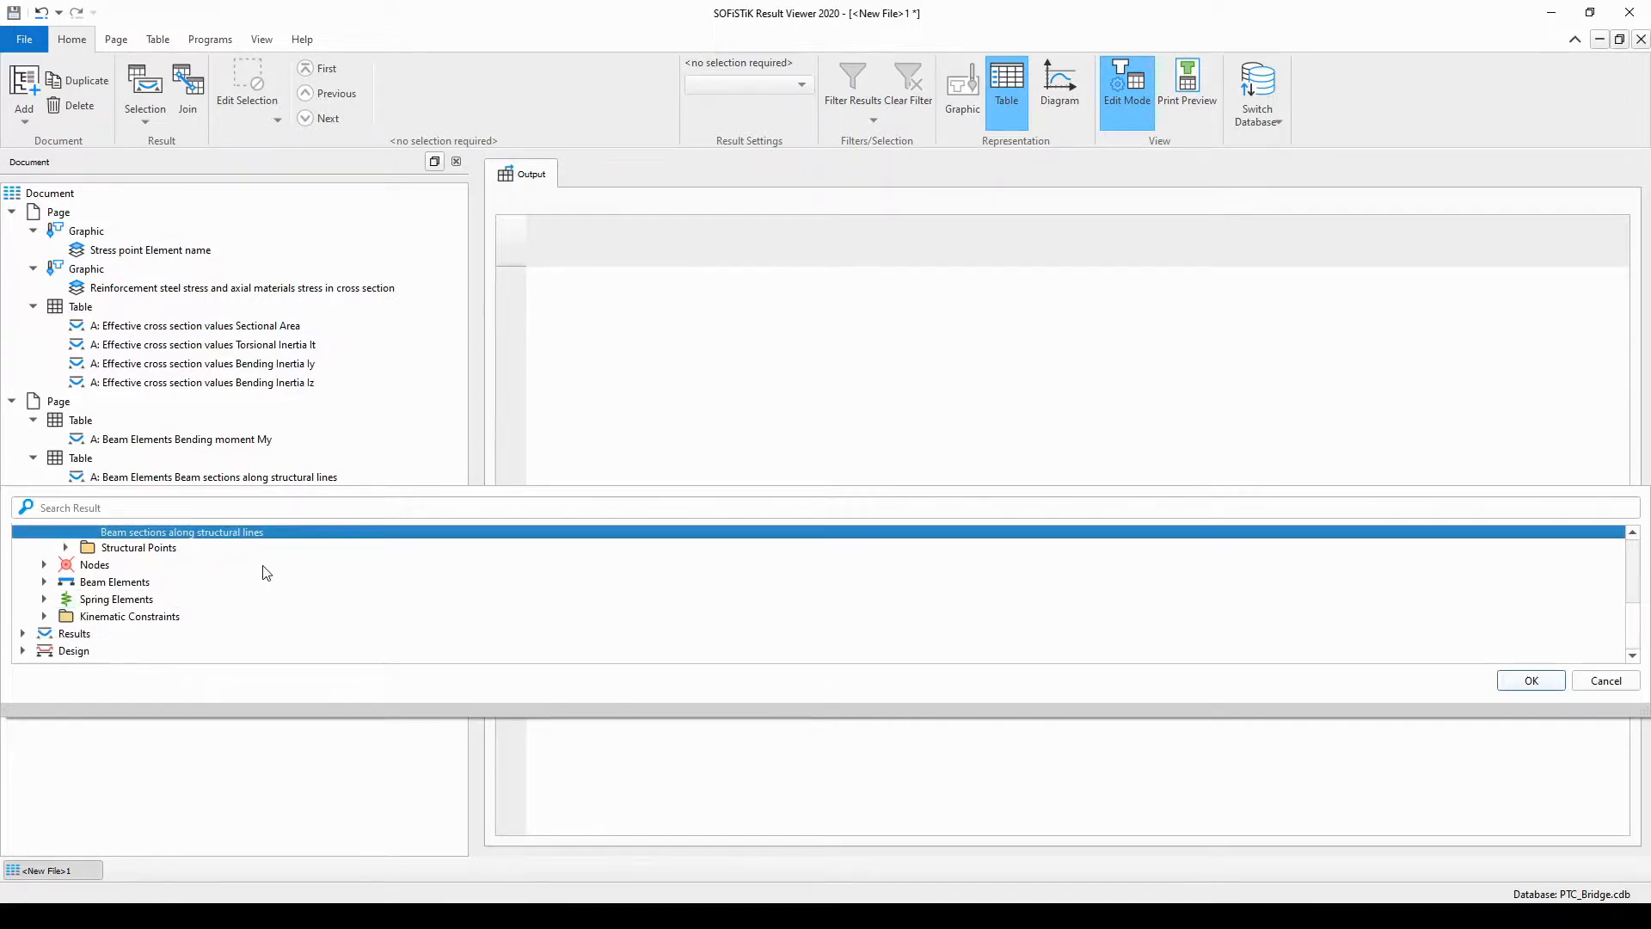
click(23, 634)
scroll(142, 623, down, 1)
scroll(142, 621, down, 2)
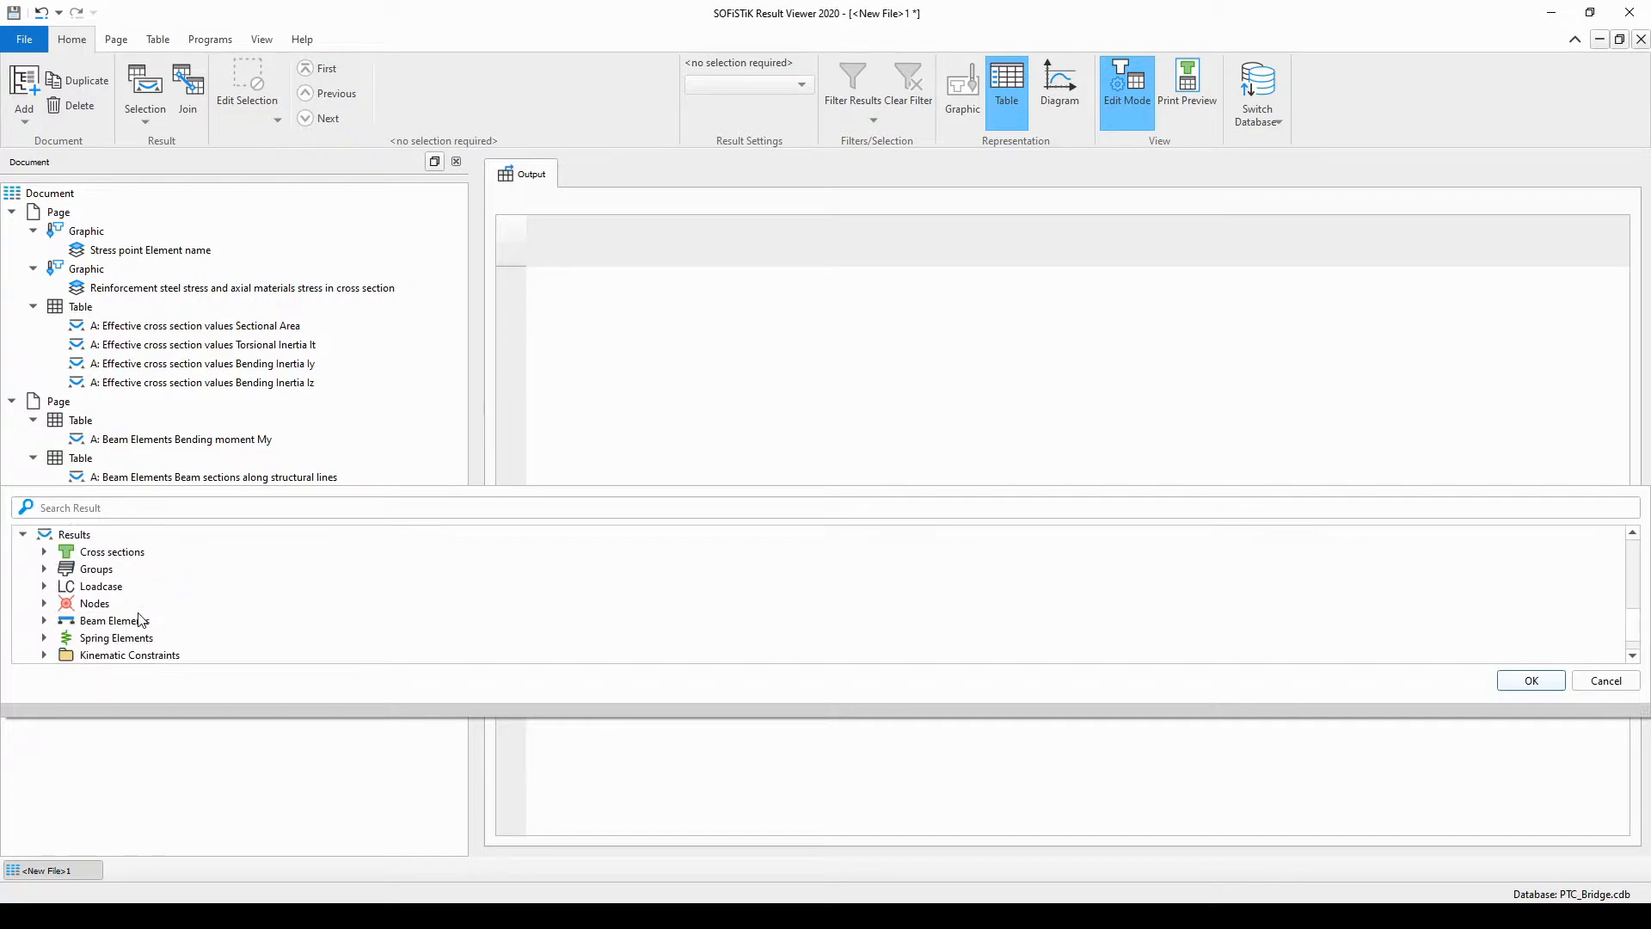
click(45, 586)
click(67, 603)
scroll(147, 606, down, 1)
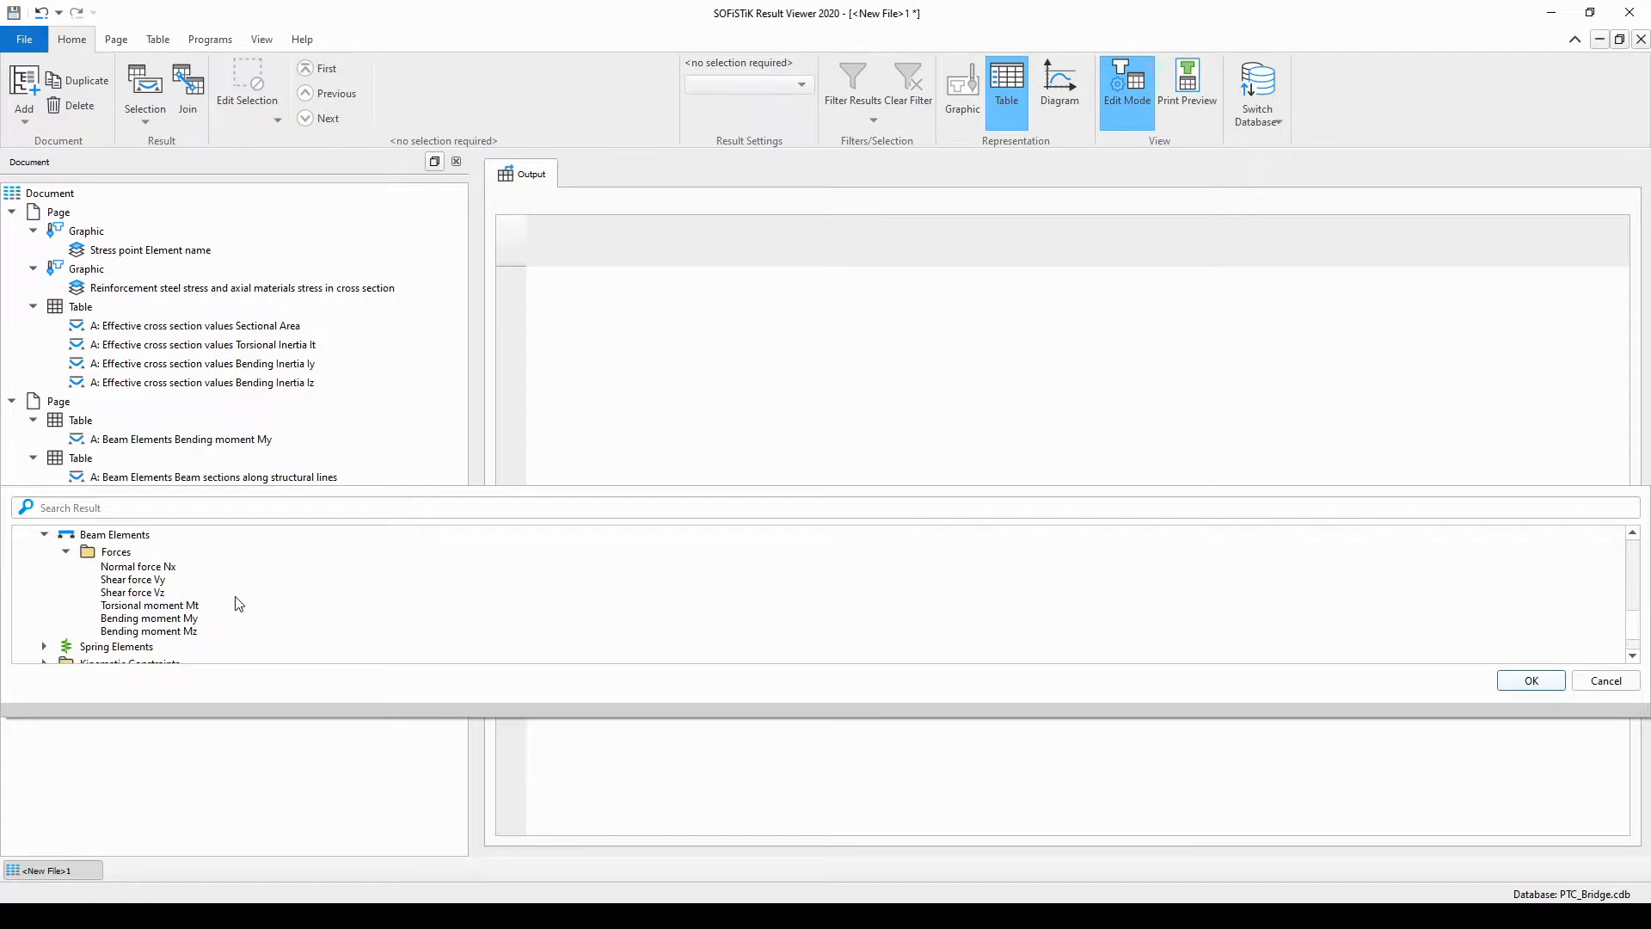
click(188, 621)
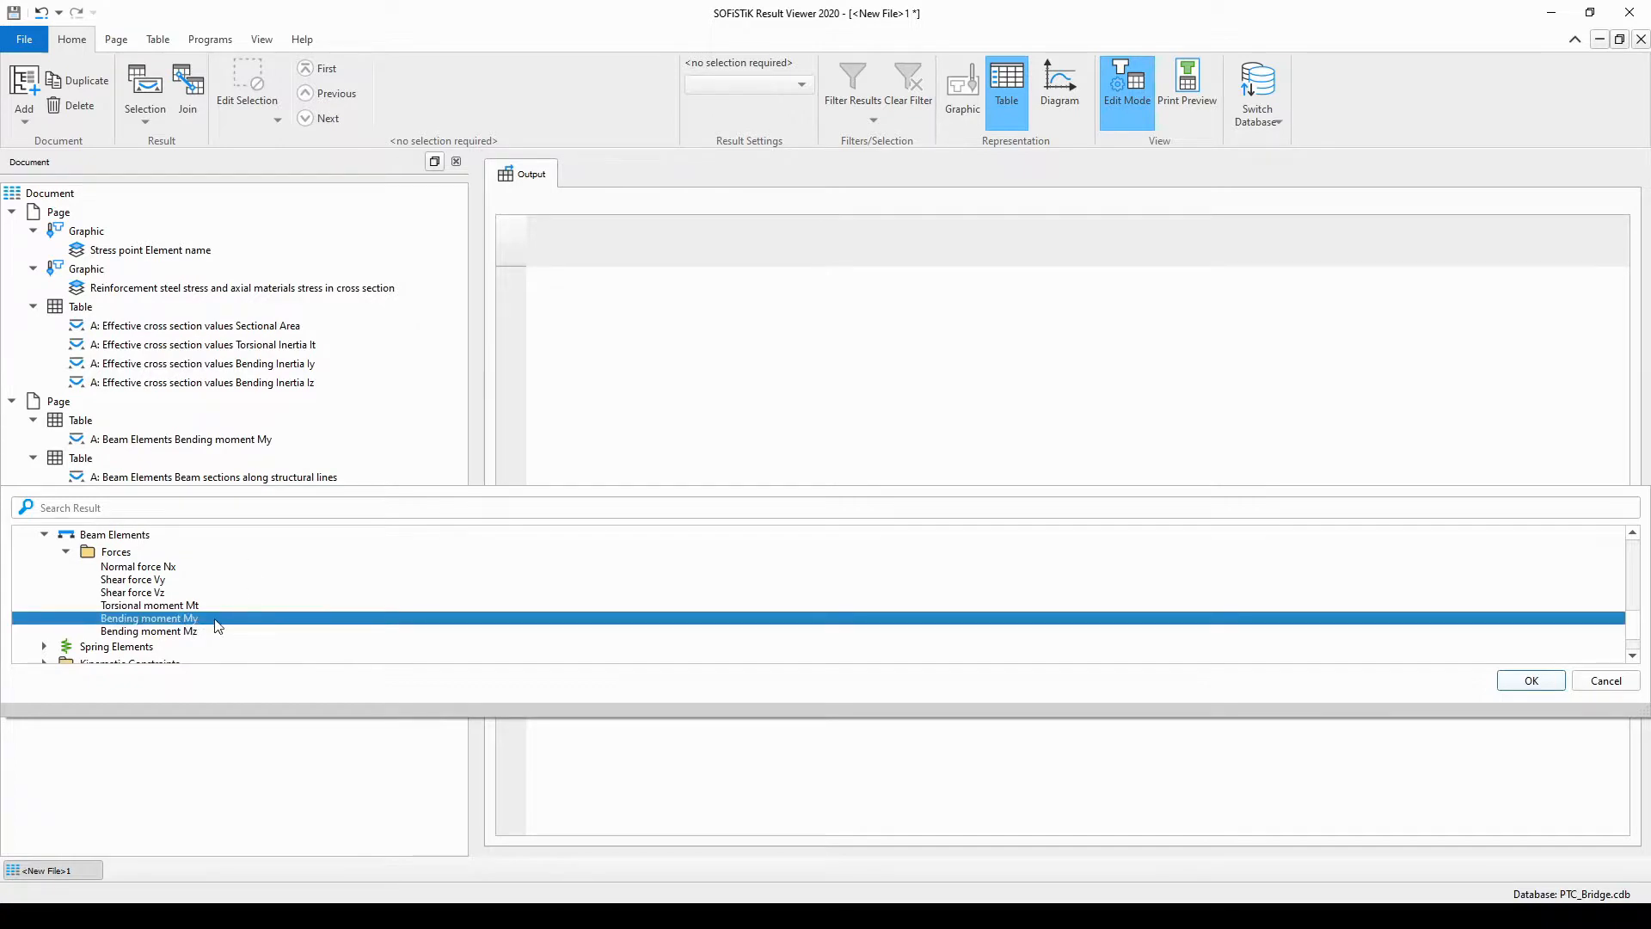
scroll(224, 602, up, 10)
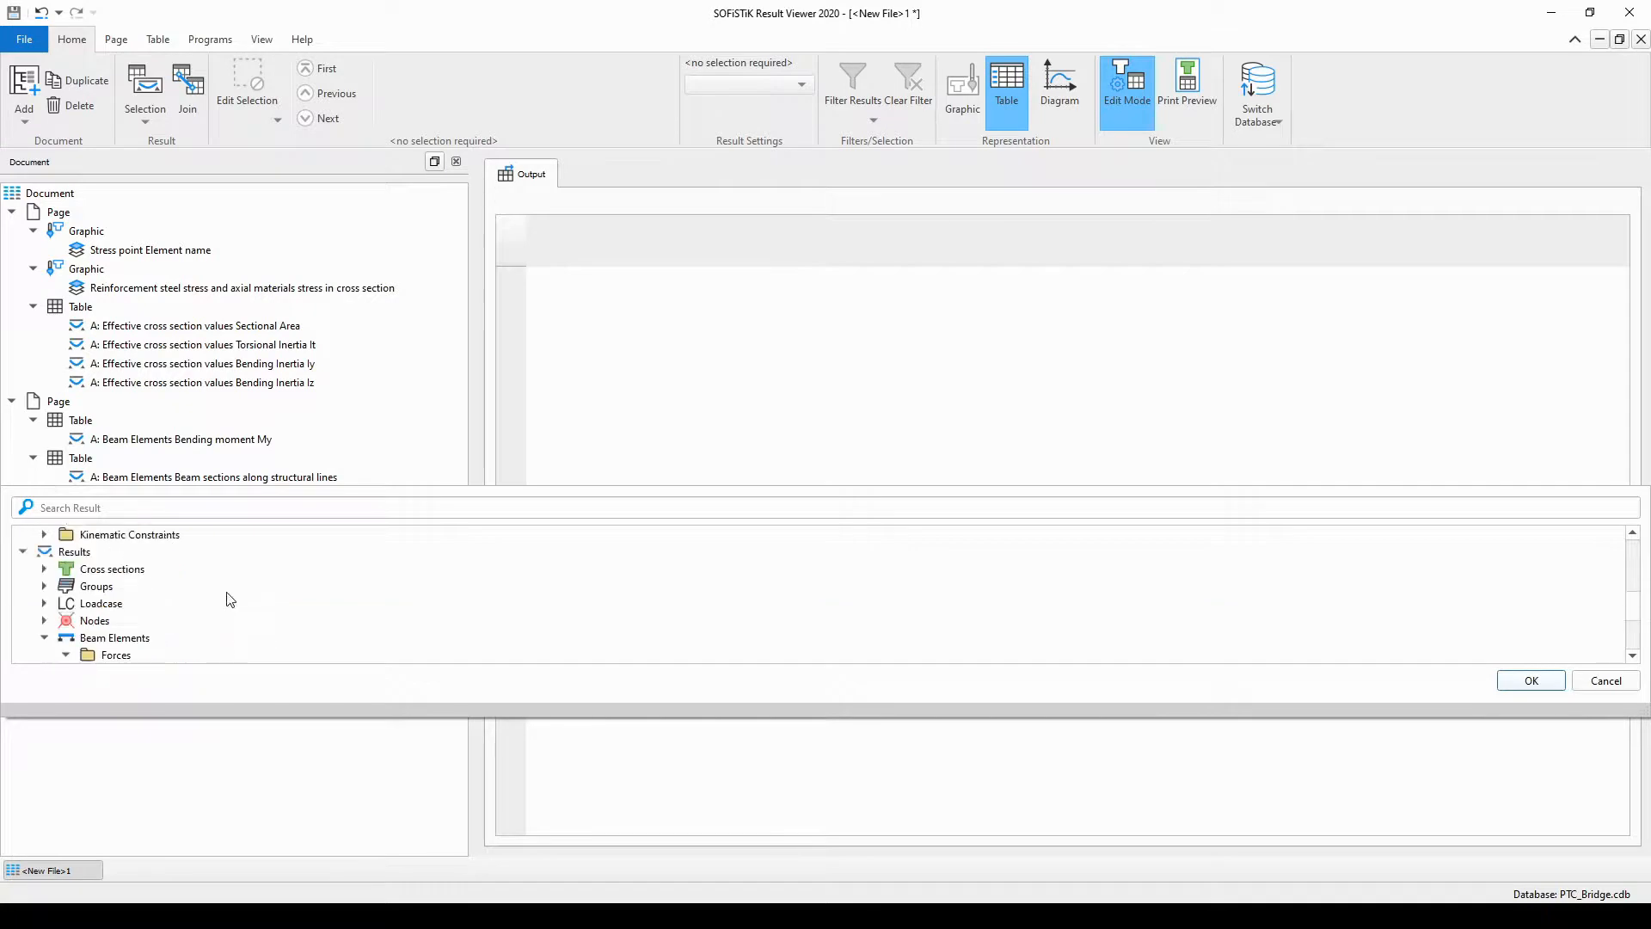
click(232, 590)
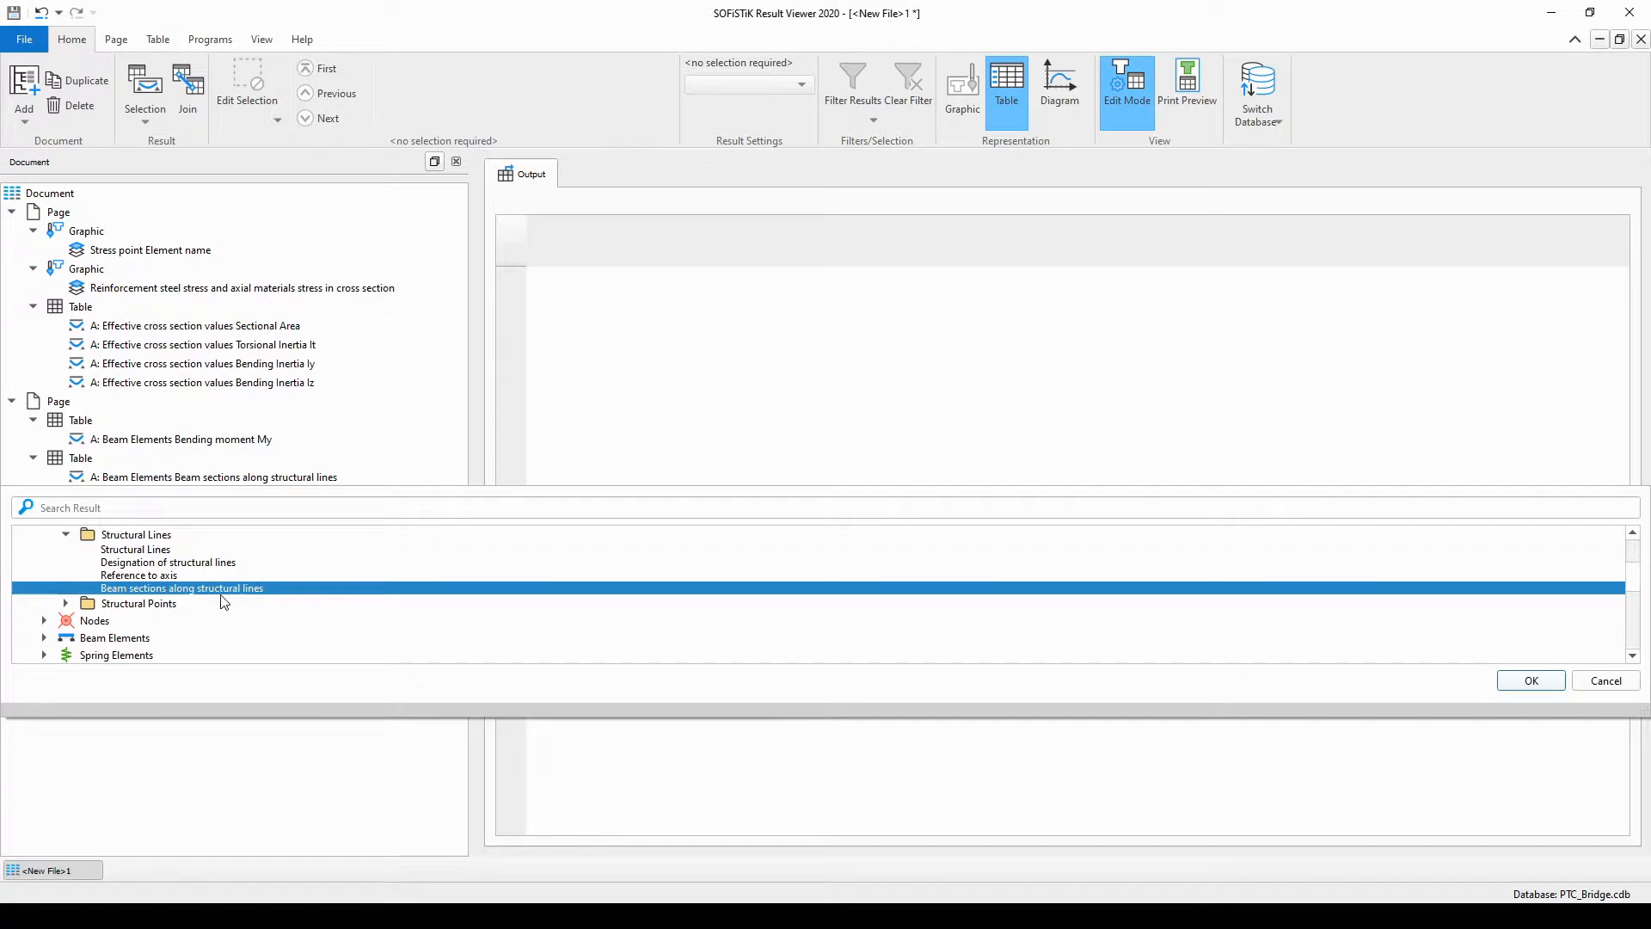
scroll(295, 579, up, 1)
scroll(289, 576, up, 2)
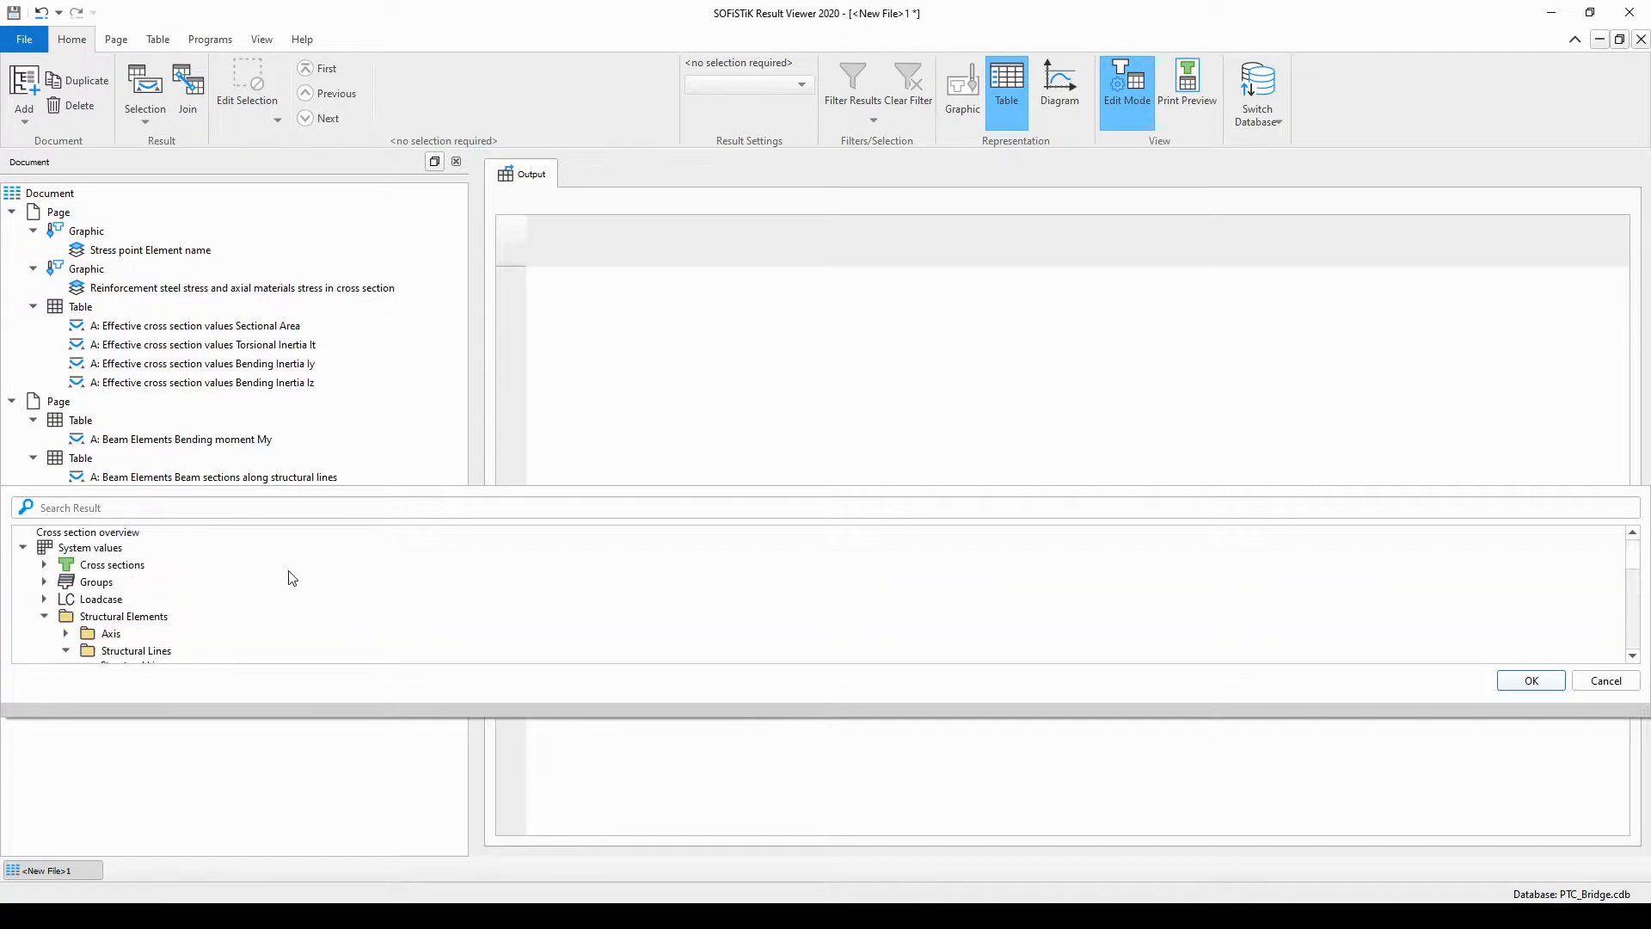
click(1532, 684)
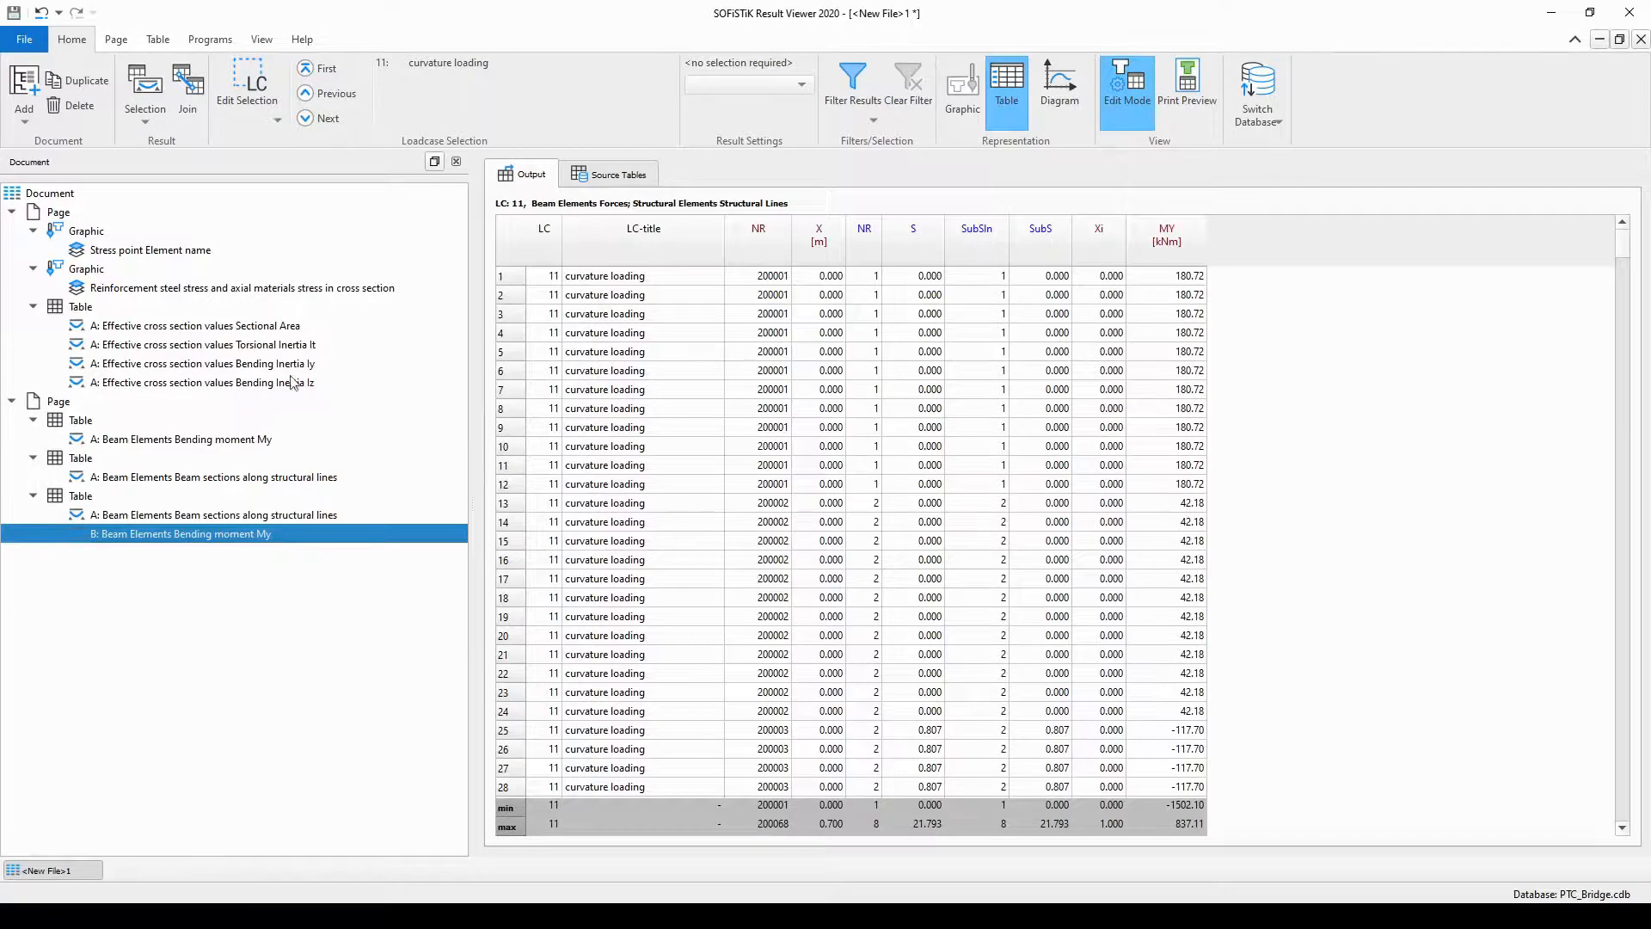
- Restrict the combined table's bending moment result to load case 4020, Installation of the Superstructu, clearing the other load case selection
click(277, 121)
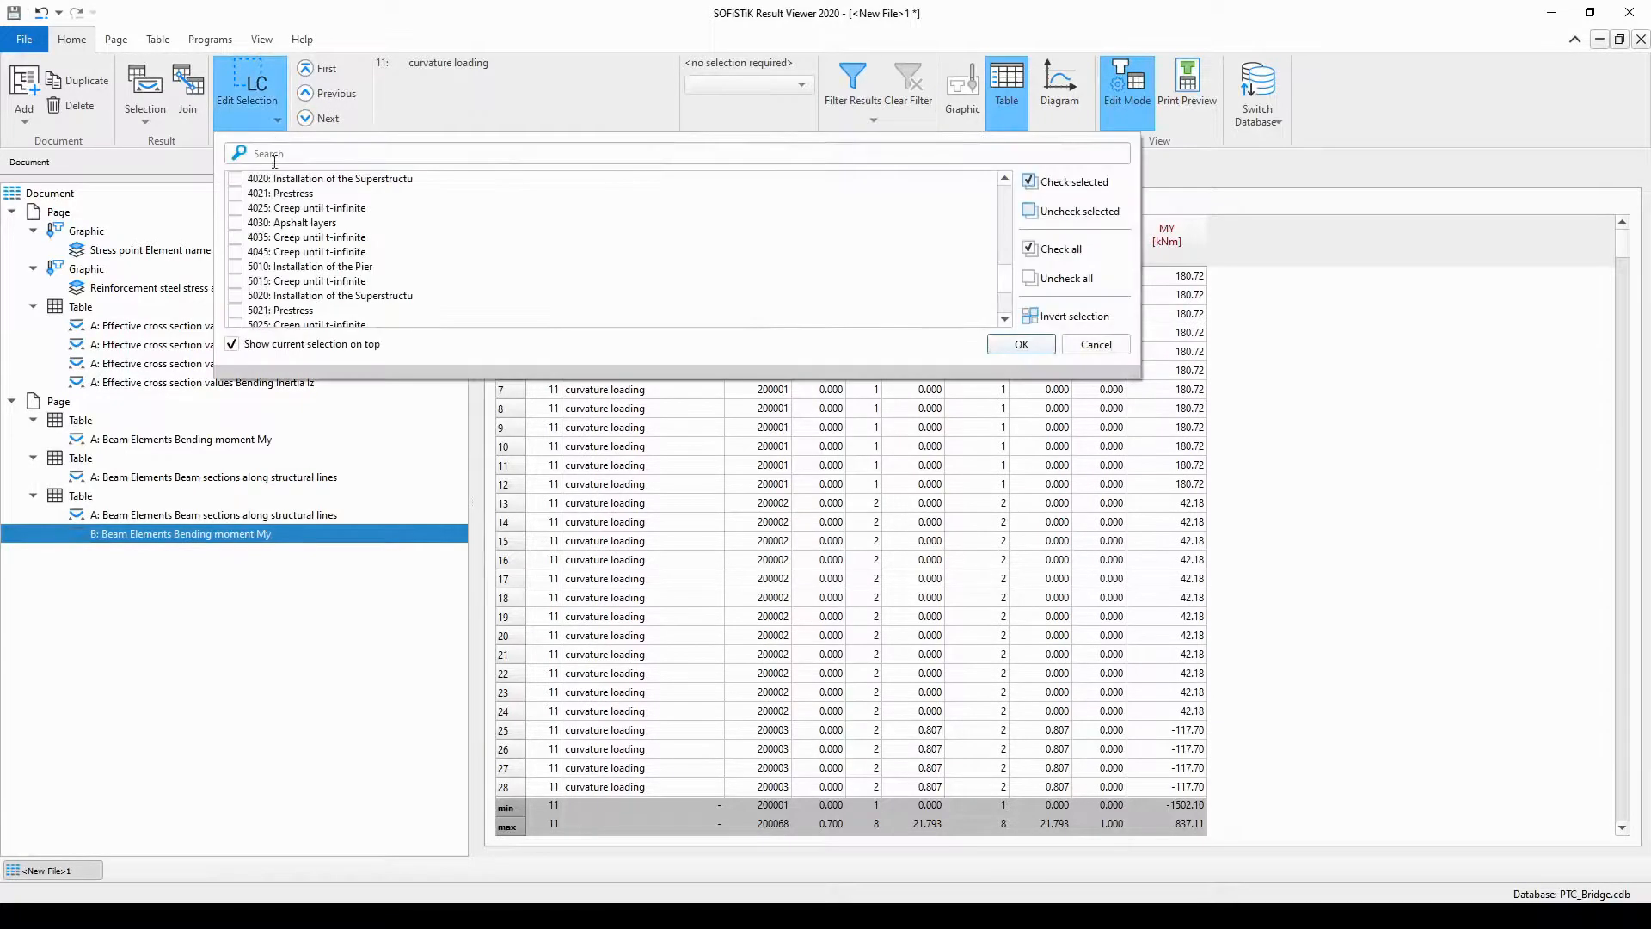
click(1037, 280)
click(234, 179)
click(1019, 345)
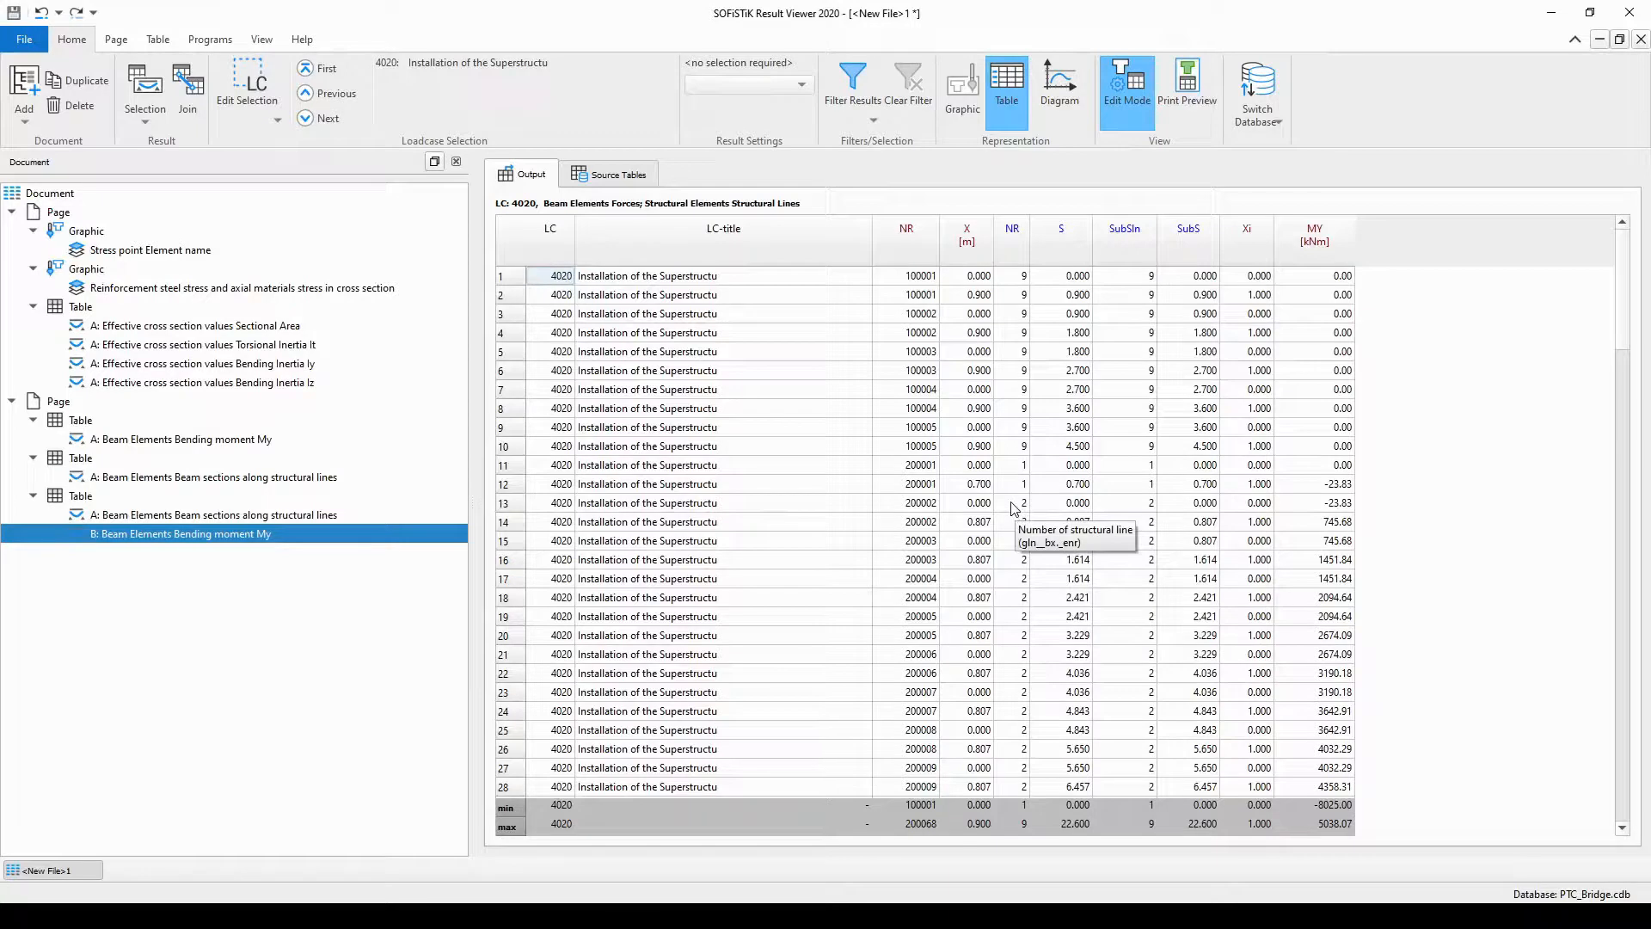
- Filter the combined table's structural line number column to values equal to 2
drag(1013, 506, 1007, 543)
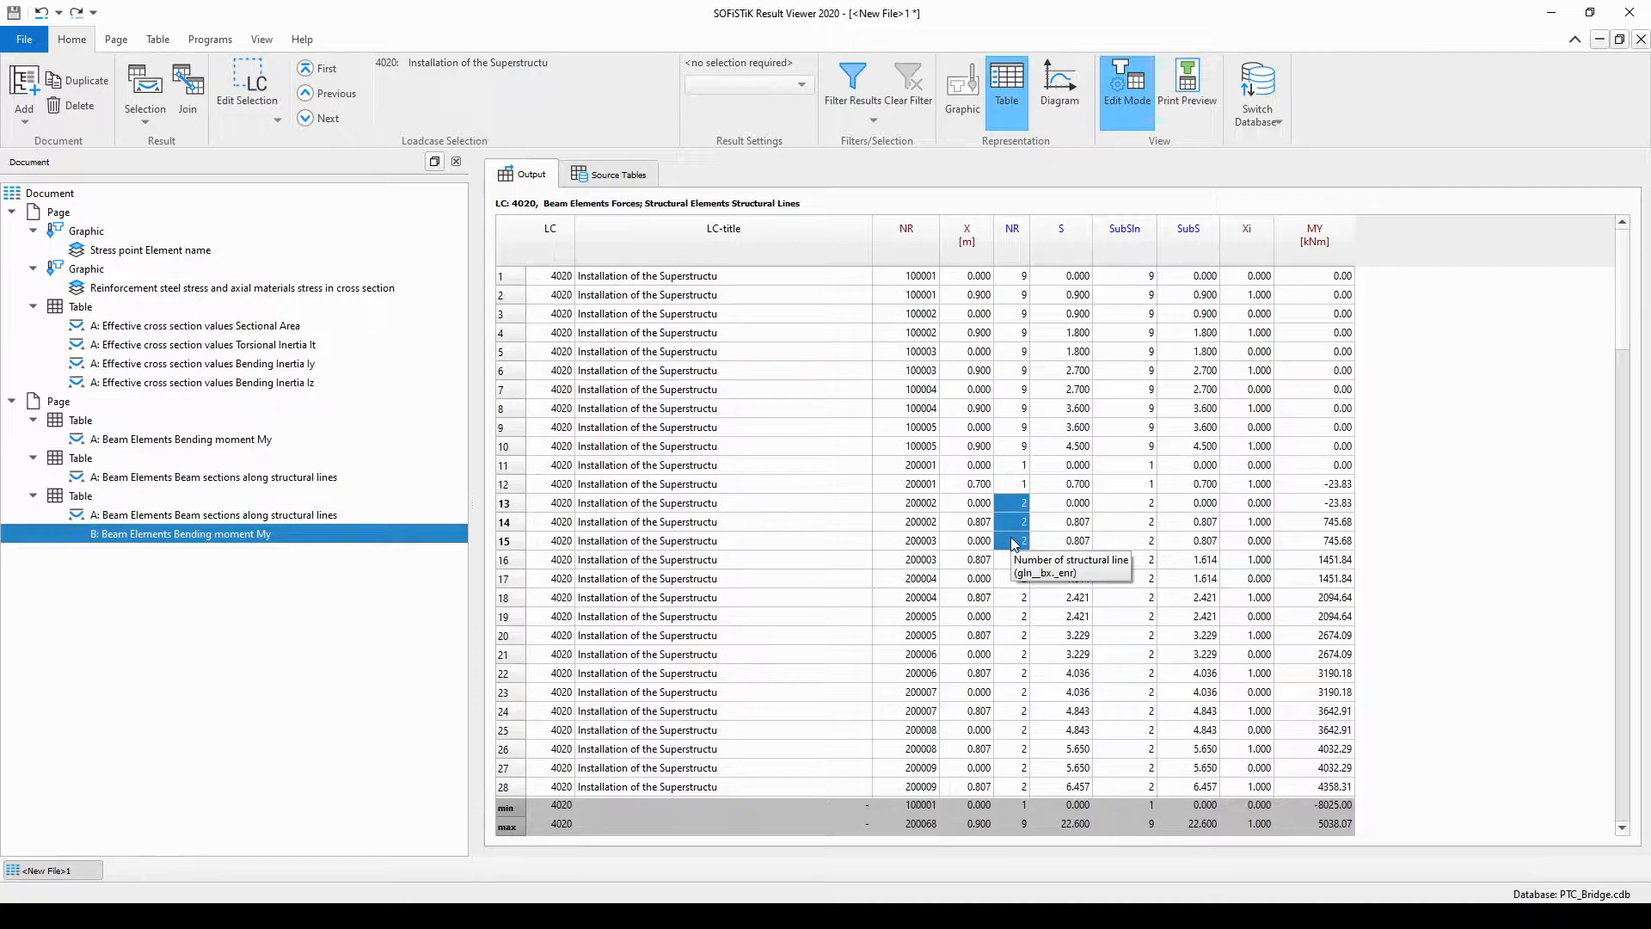
right_click(1016, 542)
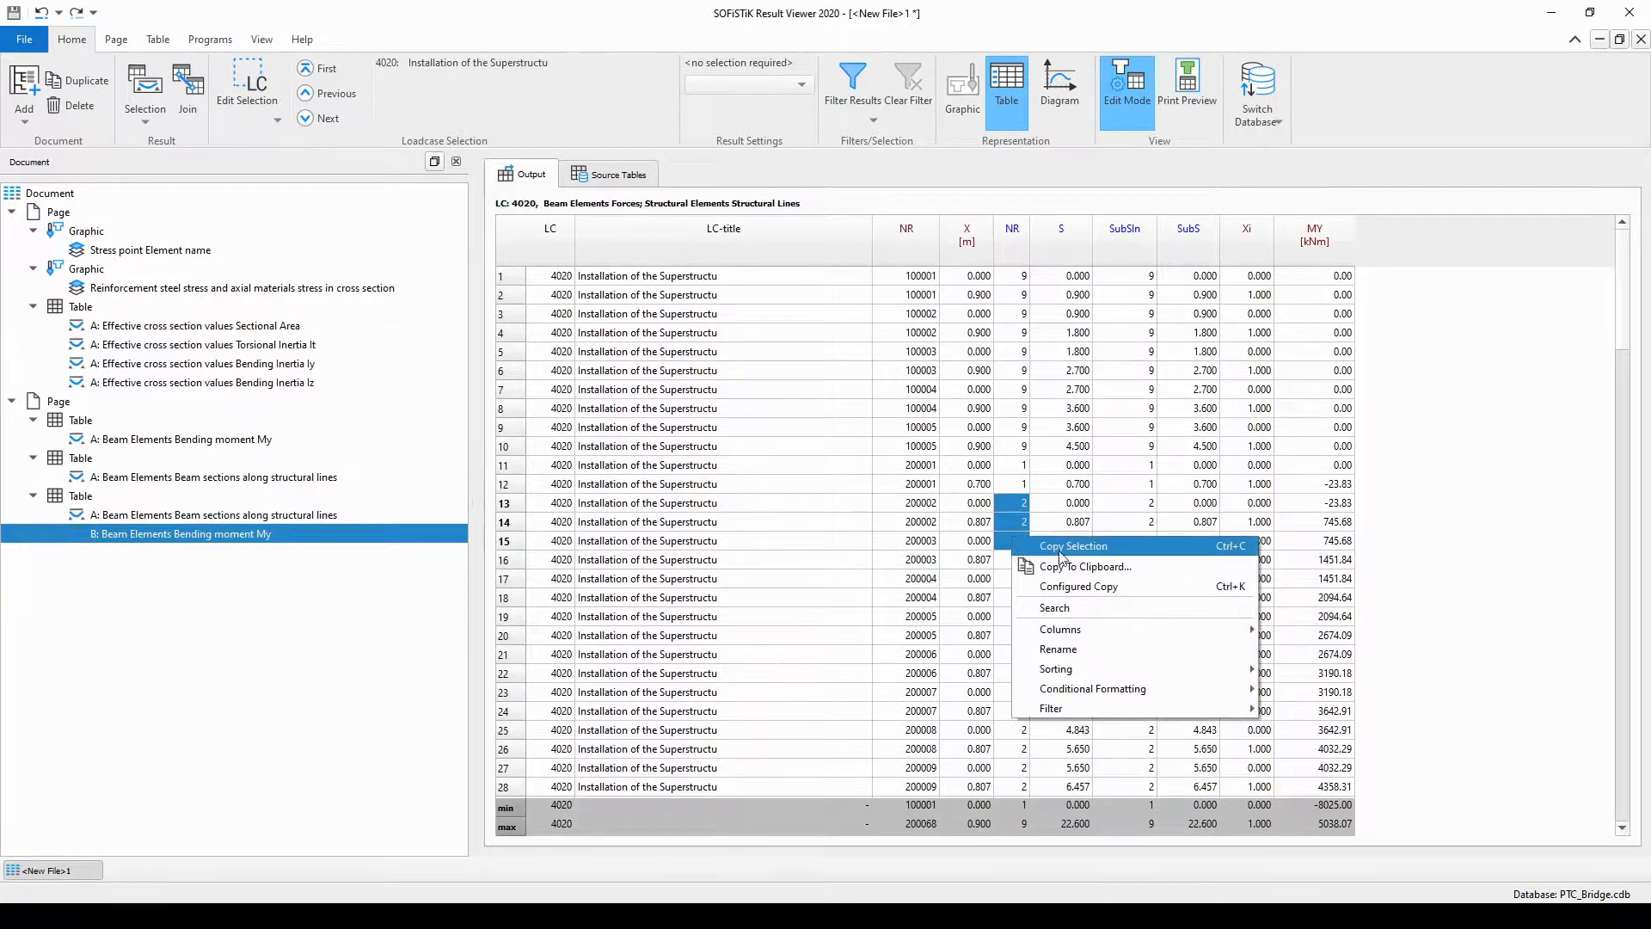
mouse_move(1071, 710)
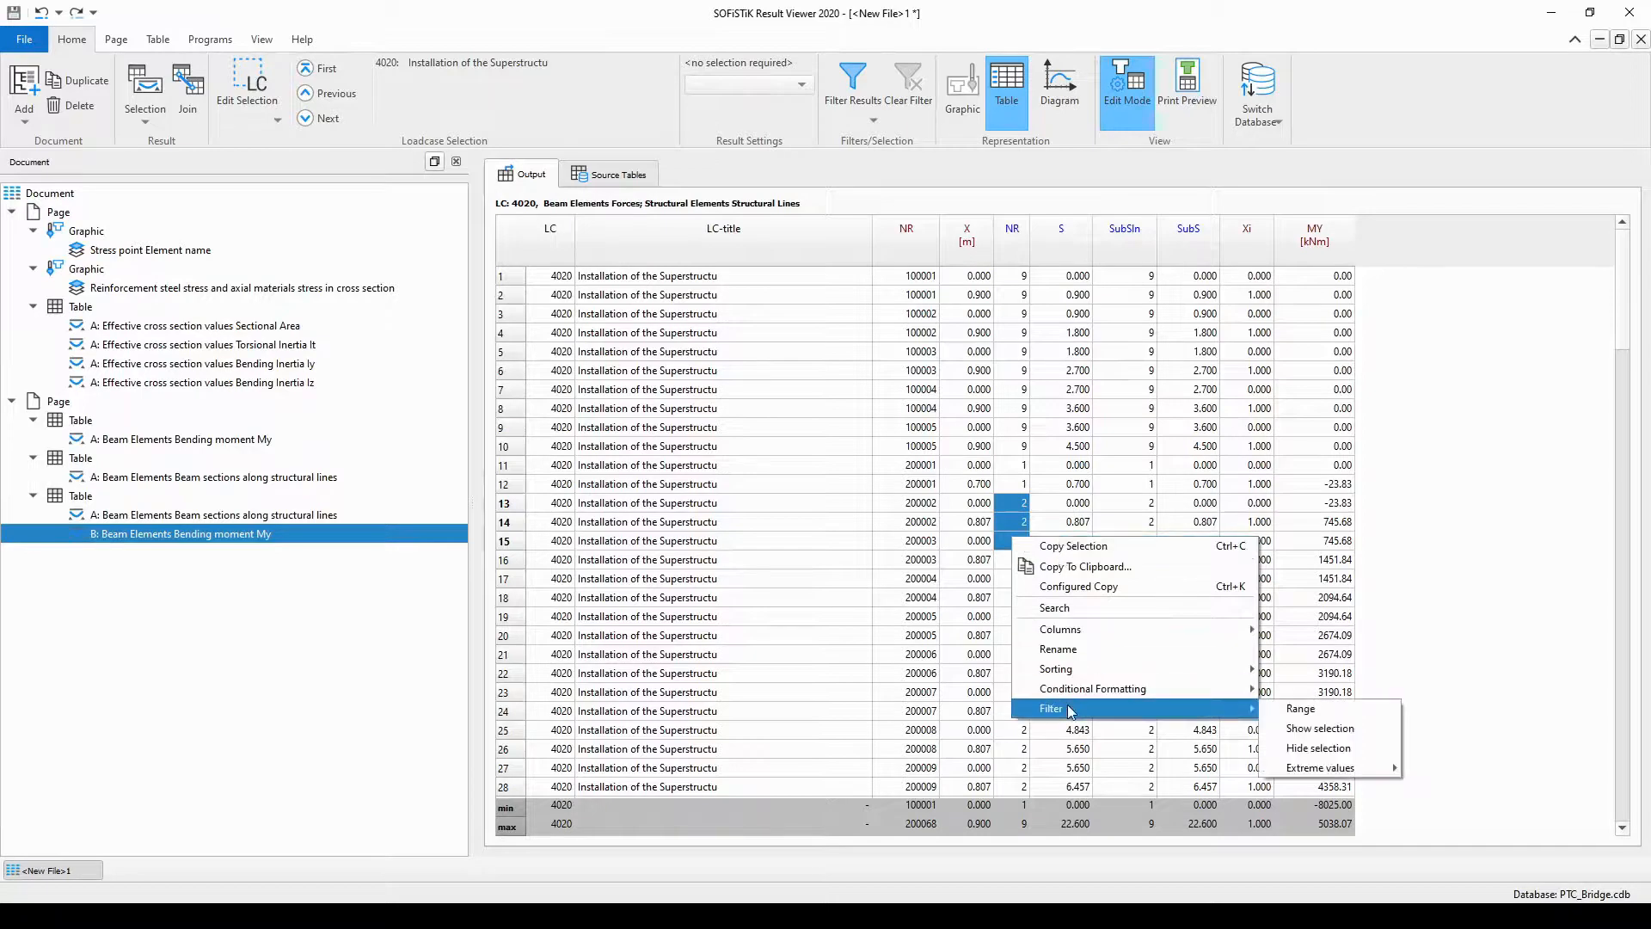
click(1303, 717)
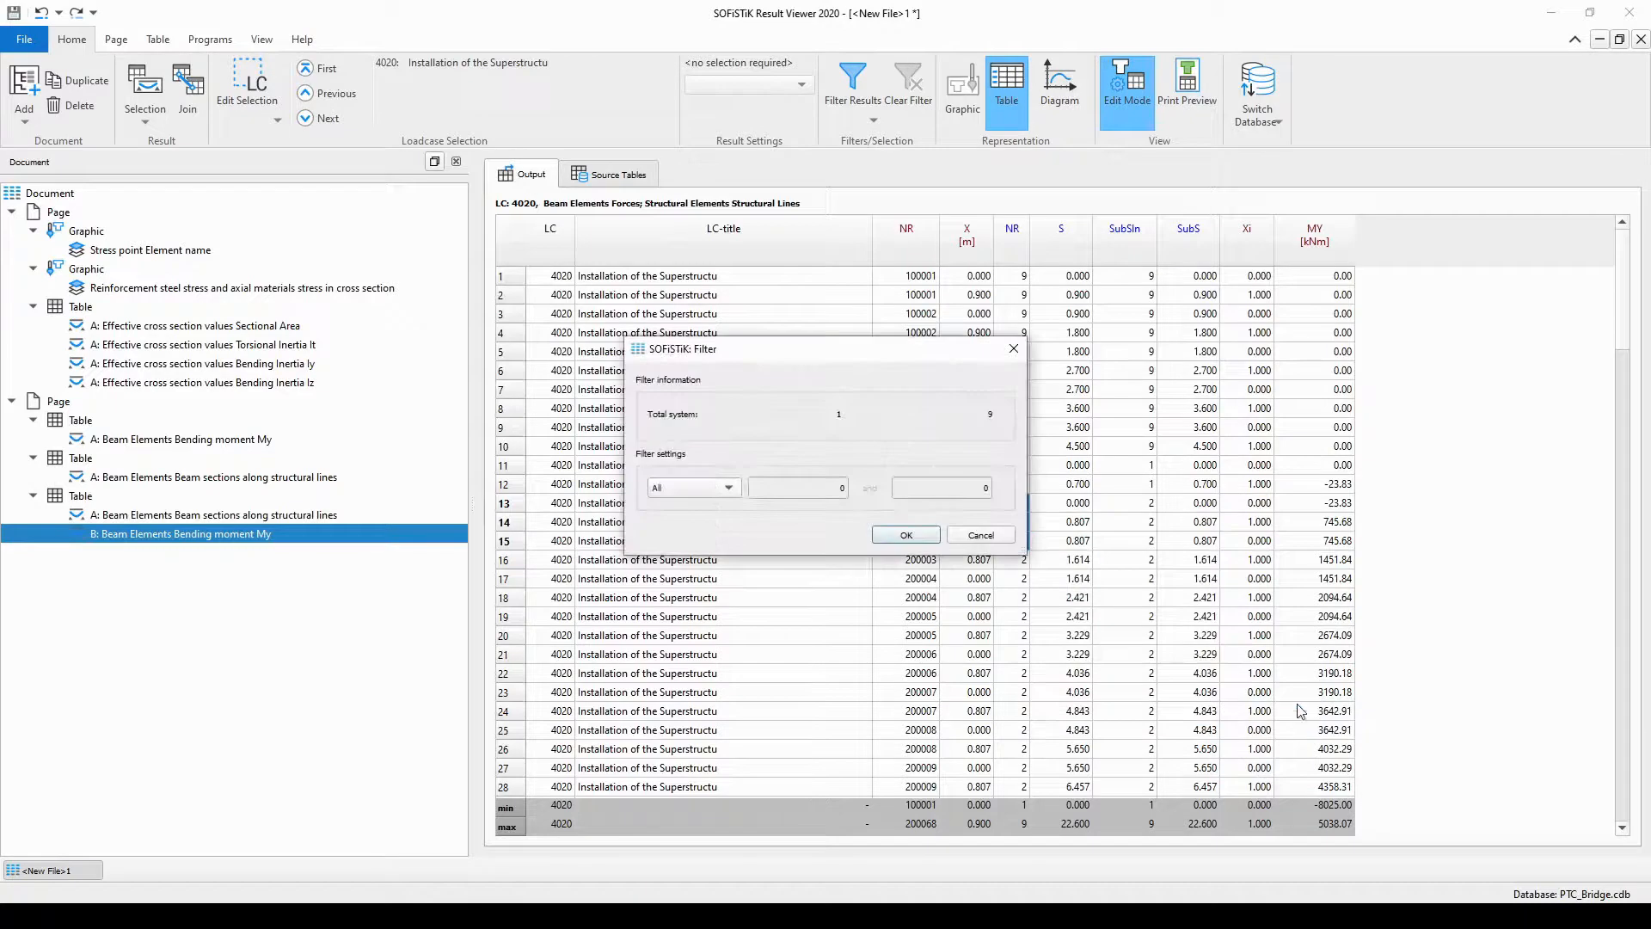
click(728, 487)
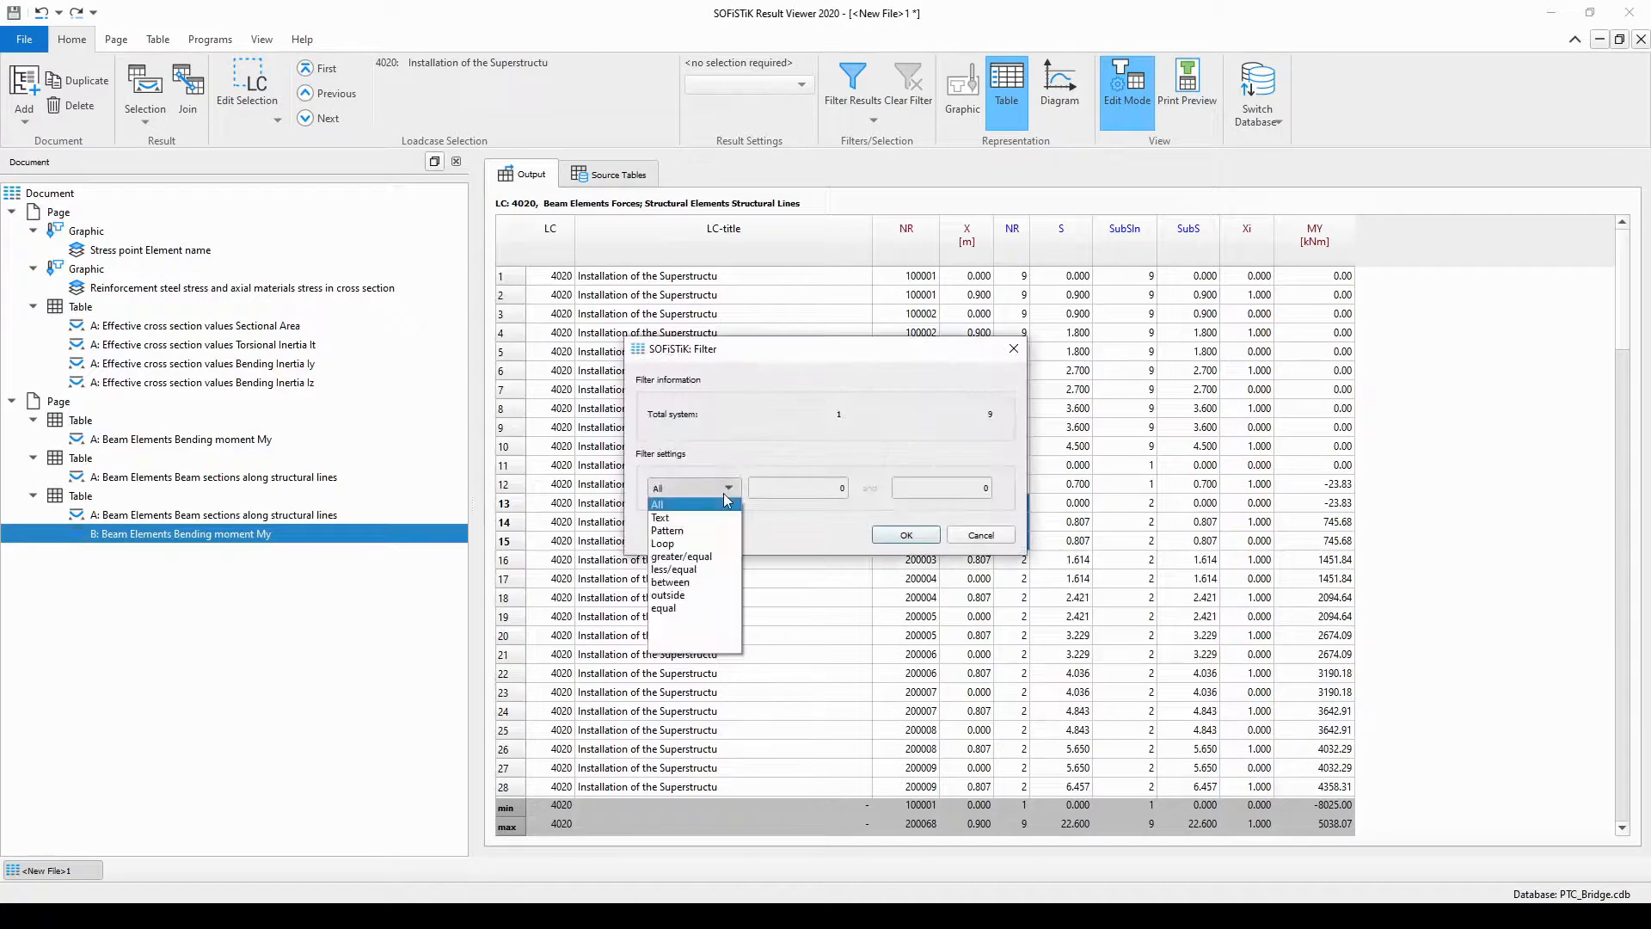
click(690, 608)
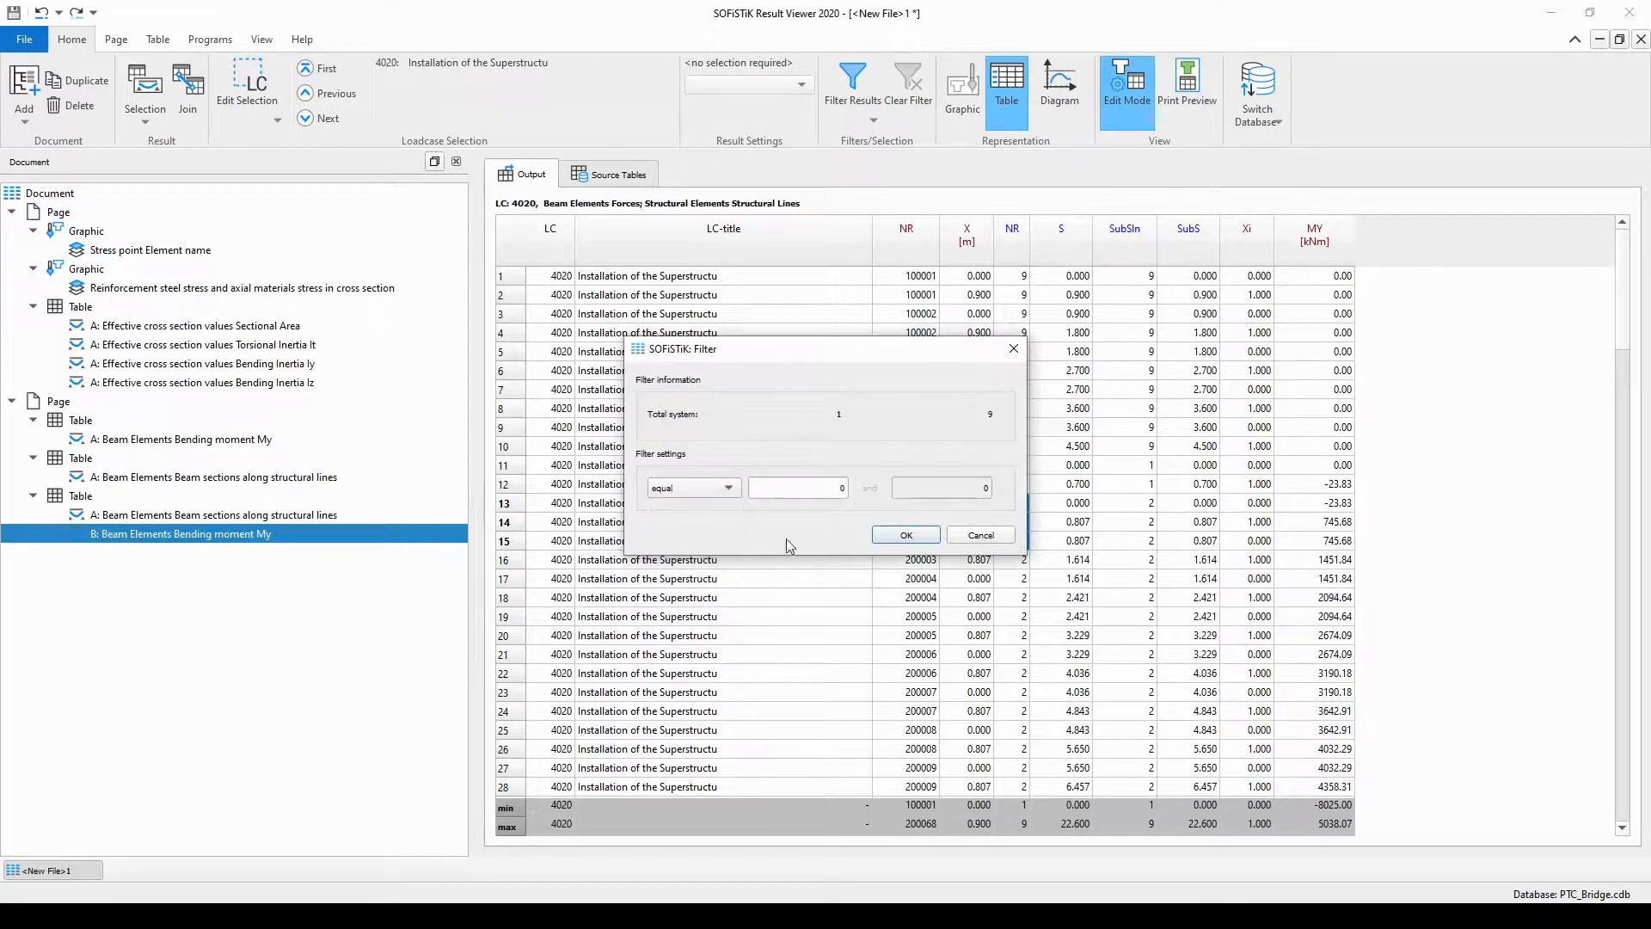
double_click(812, 488)
click(907, 536)
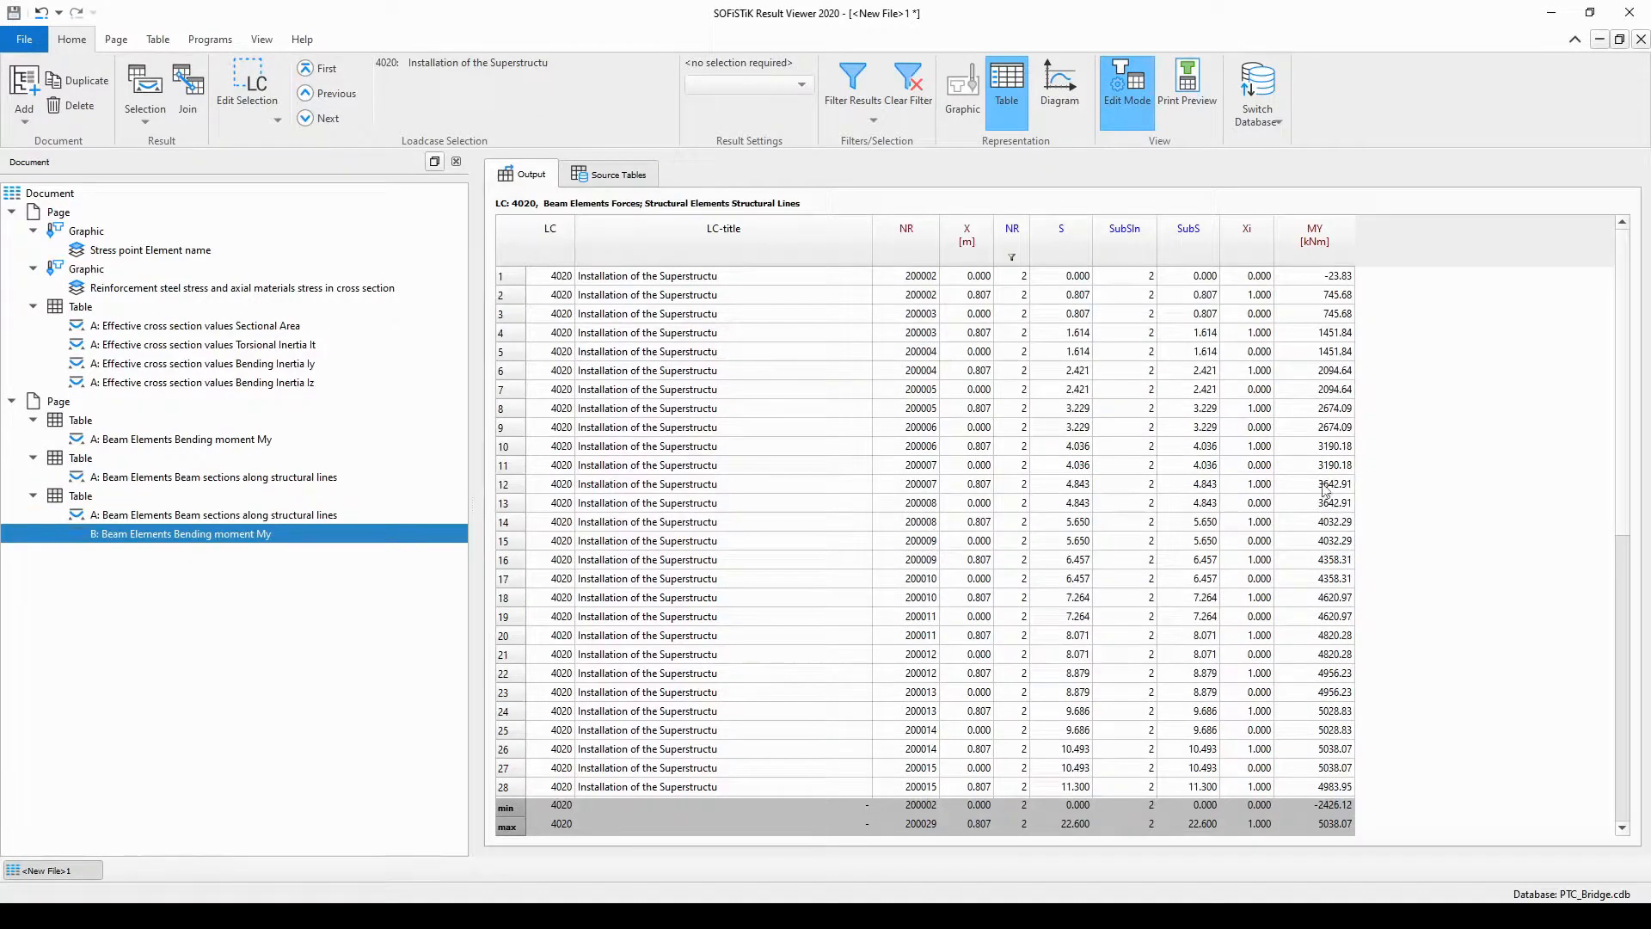
- Examine the bending moment My values along structural line 2, from its first to its last beam
scroll(1132, 339, down, 4)
scroll(1131, 340, up, 4)
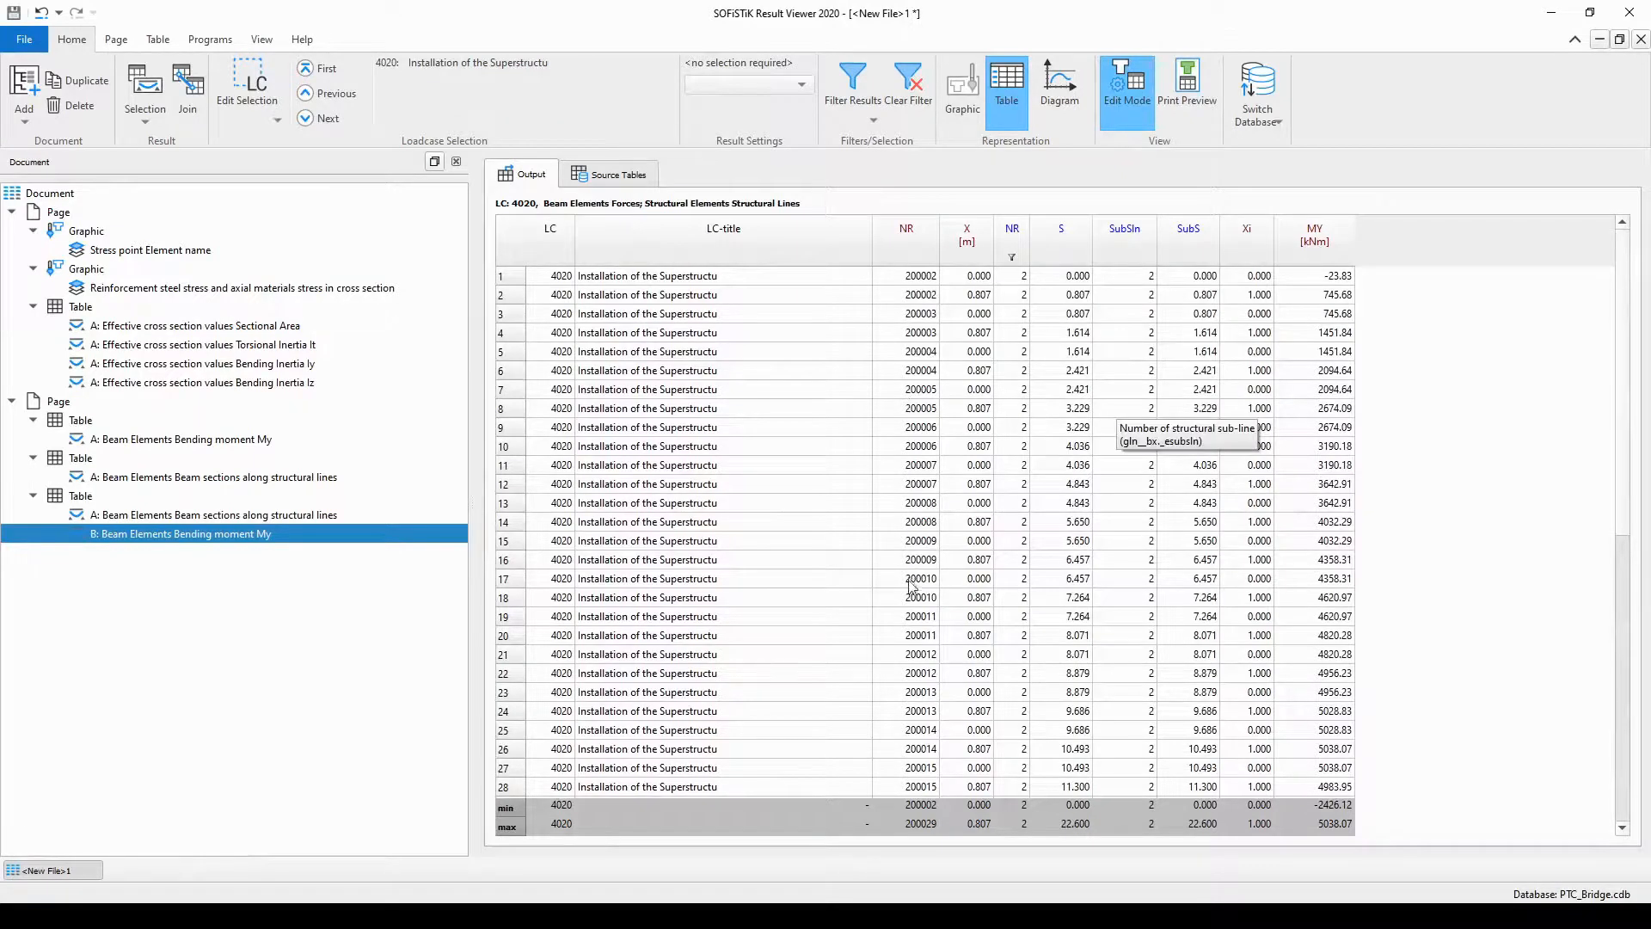
click(1435, 516)
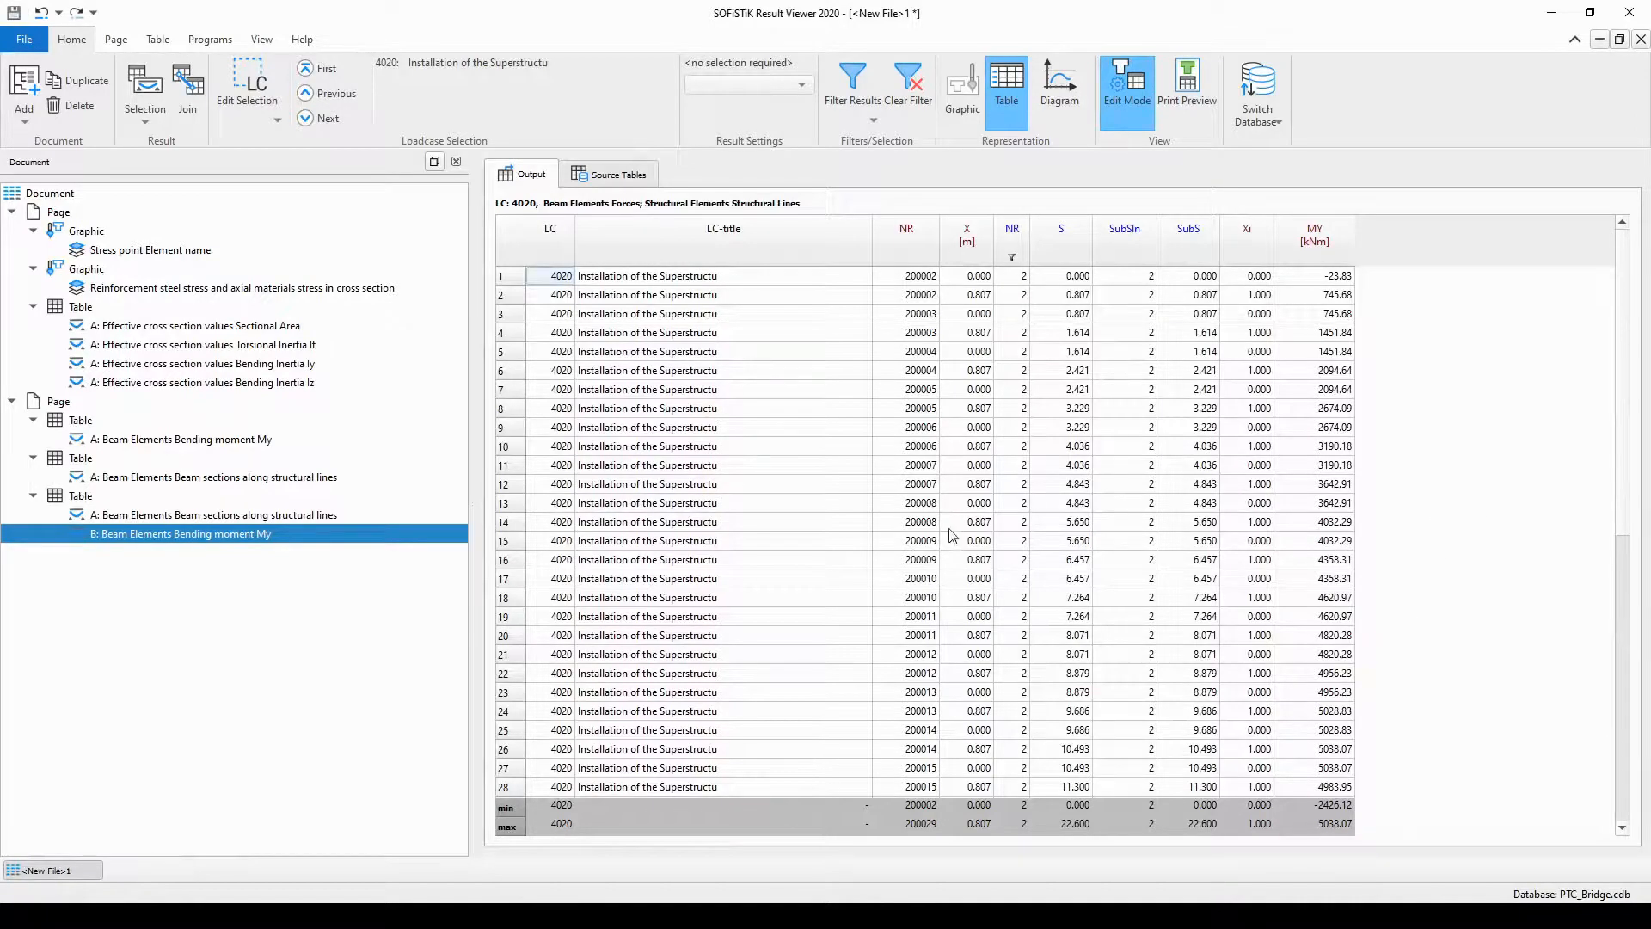
scroll(939, 531, down, 2)
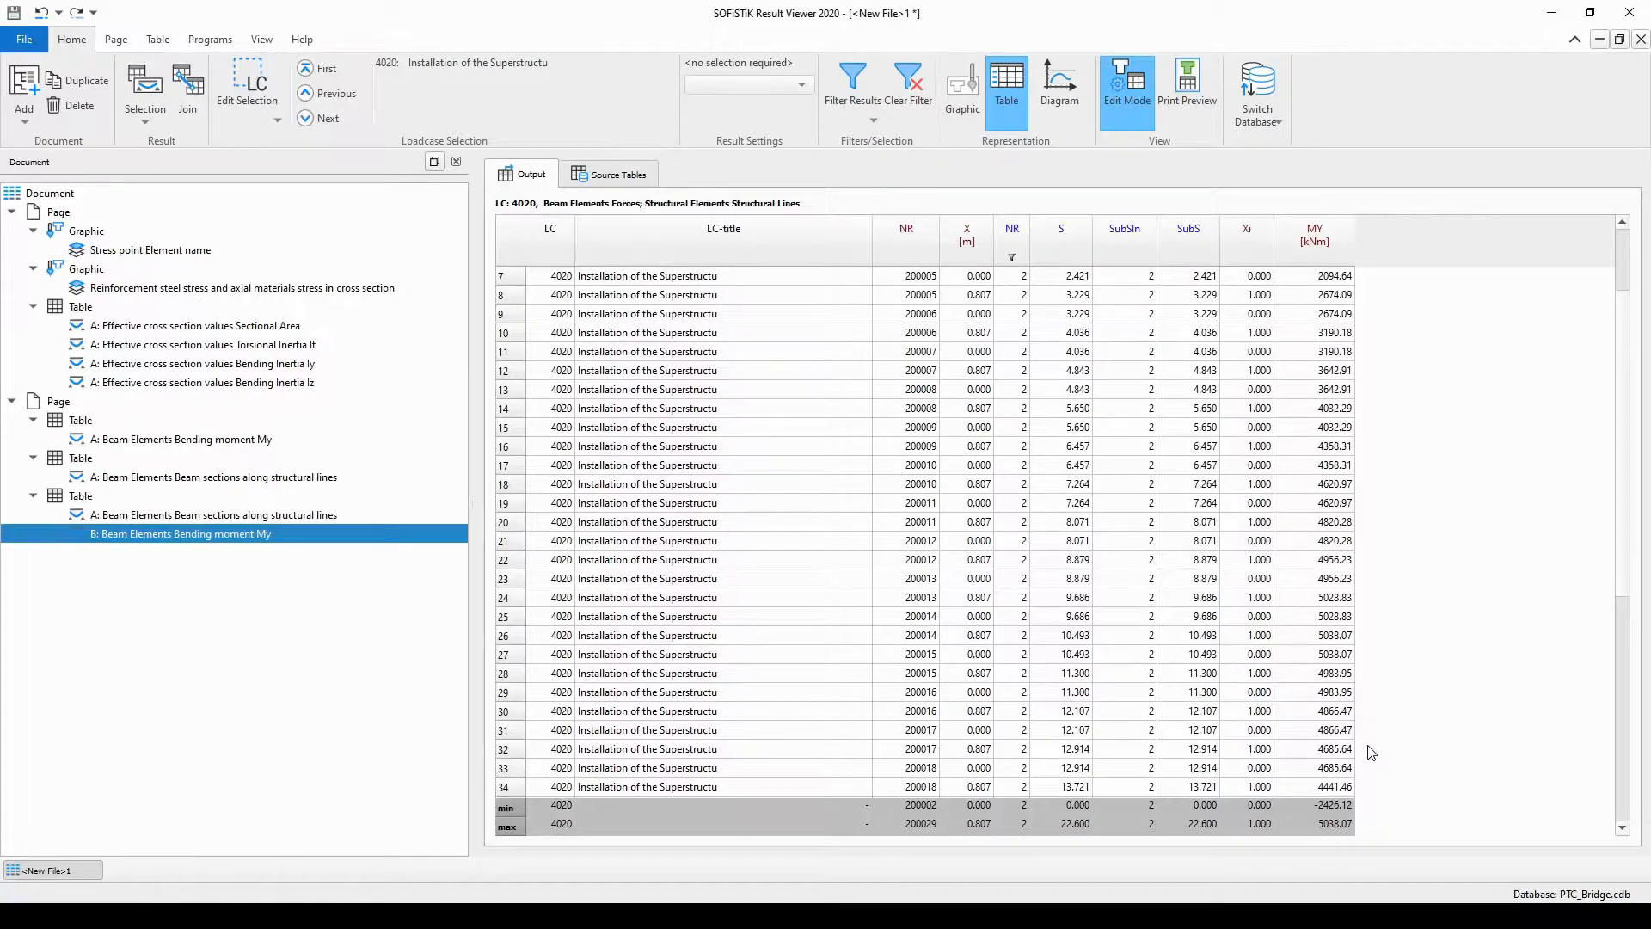
scroll(1371, 752, down, 7)
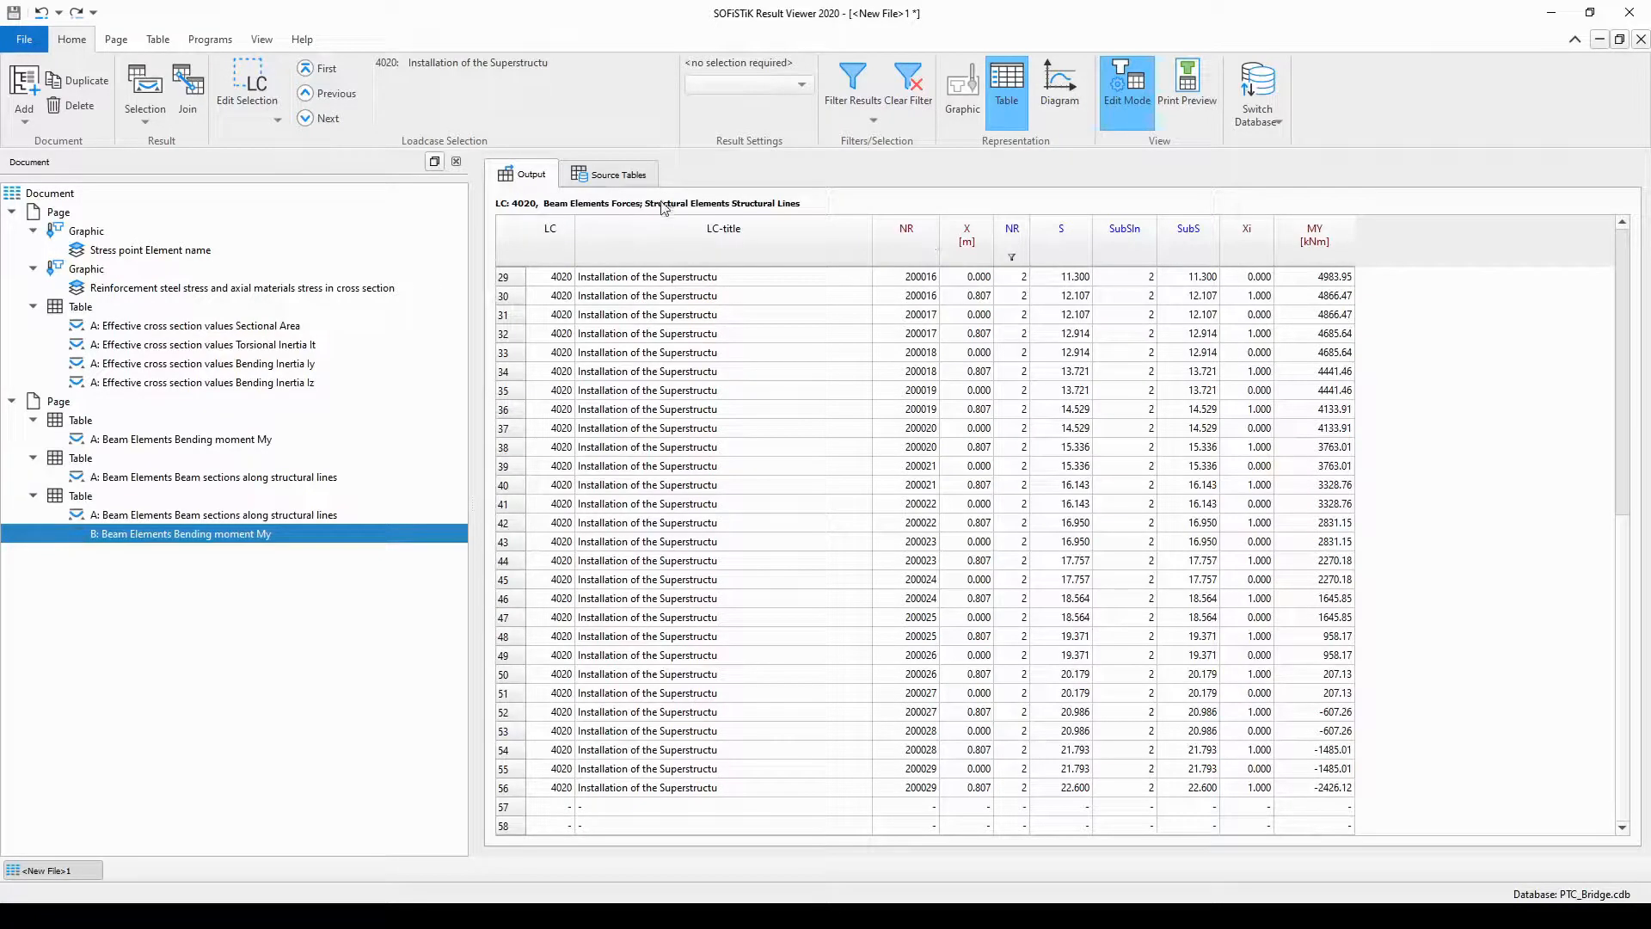
- Compare the combined table's source tables, Result A and Result B, and inspect how their columns are linked in Join Results
click(614, 176)
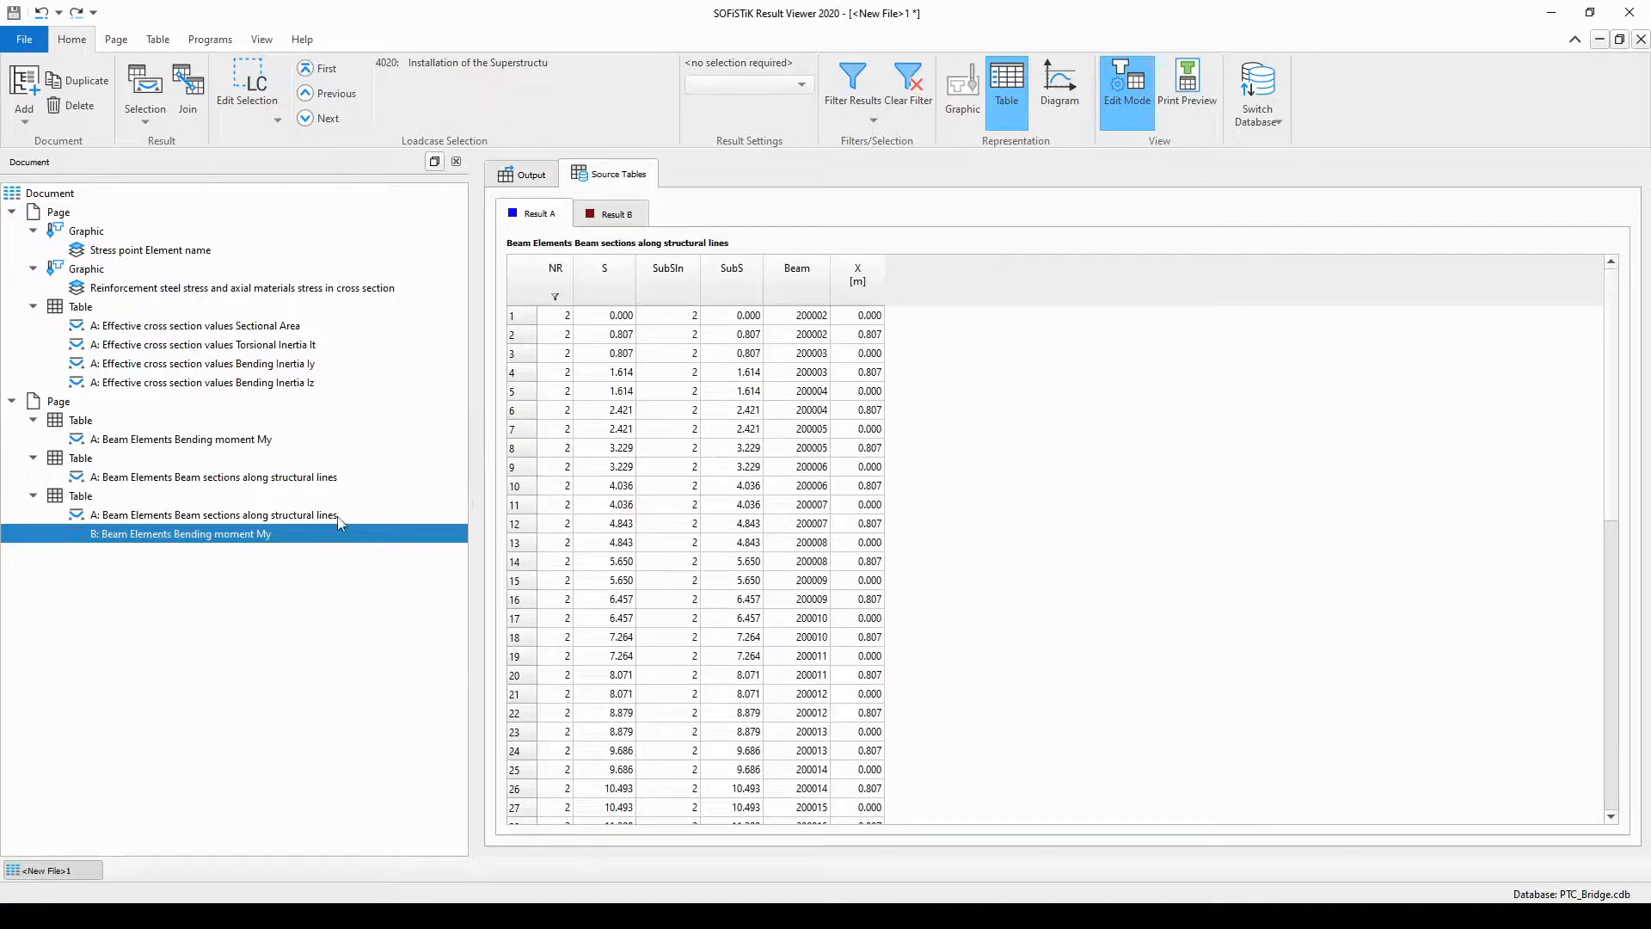
click(616, 219)
click(561, 223)
click(629, 222)
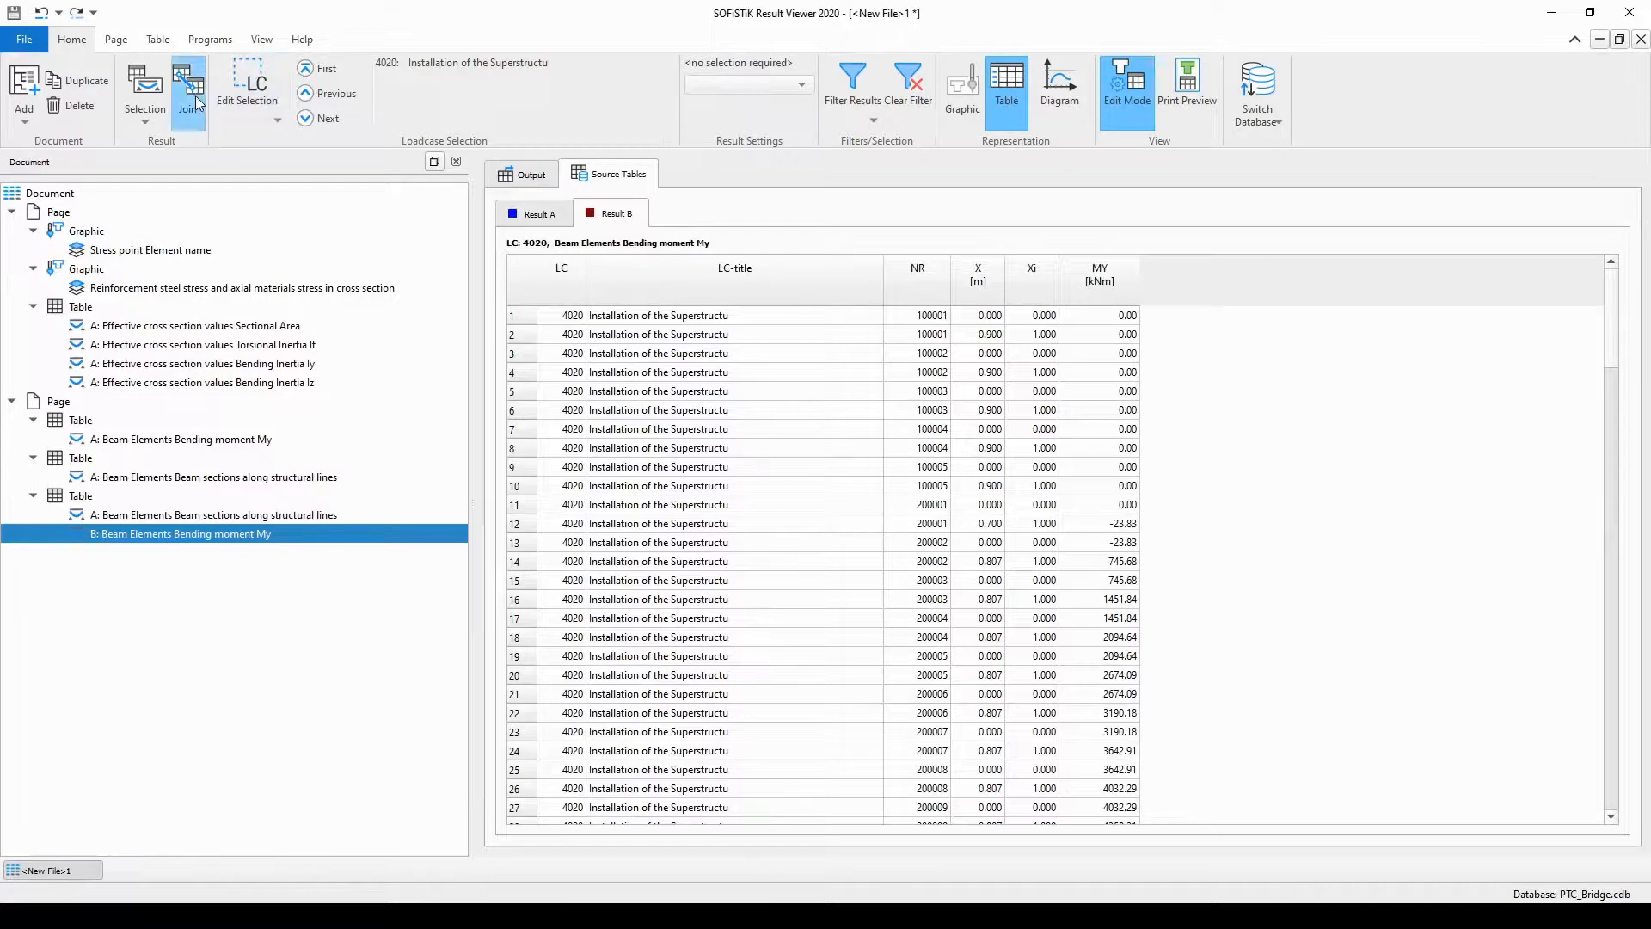
key(ctrl)
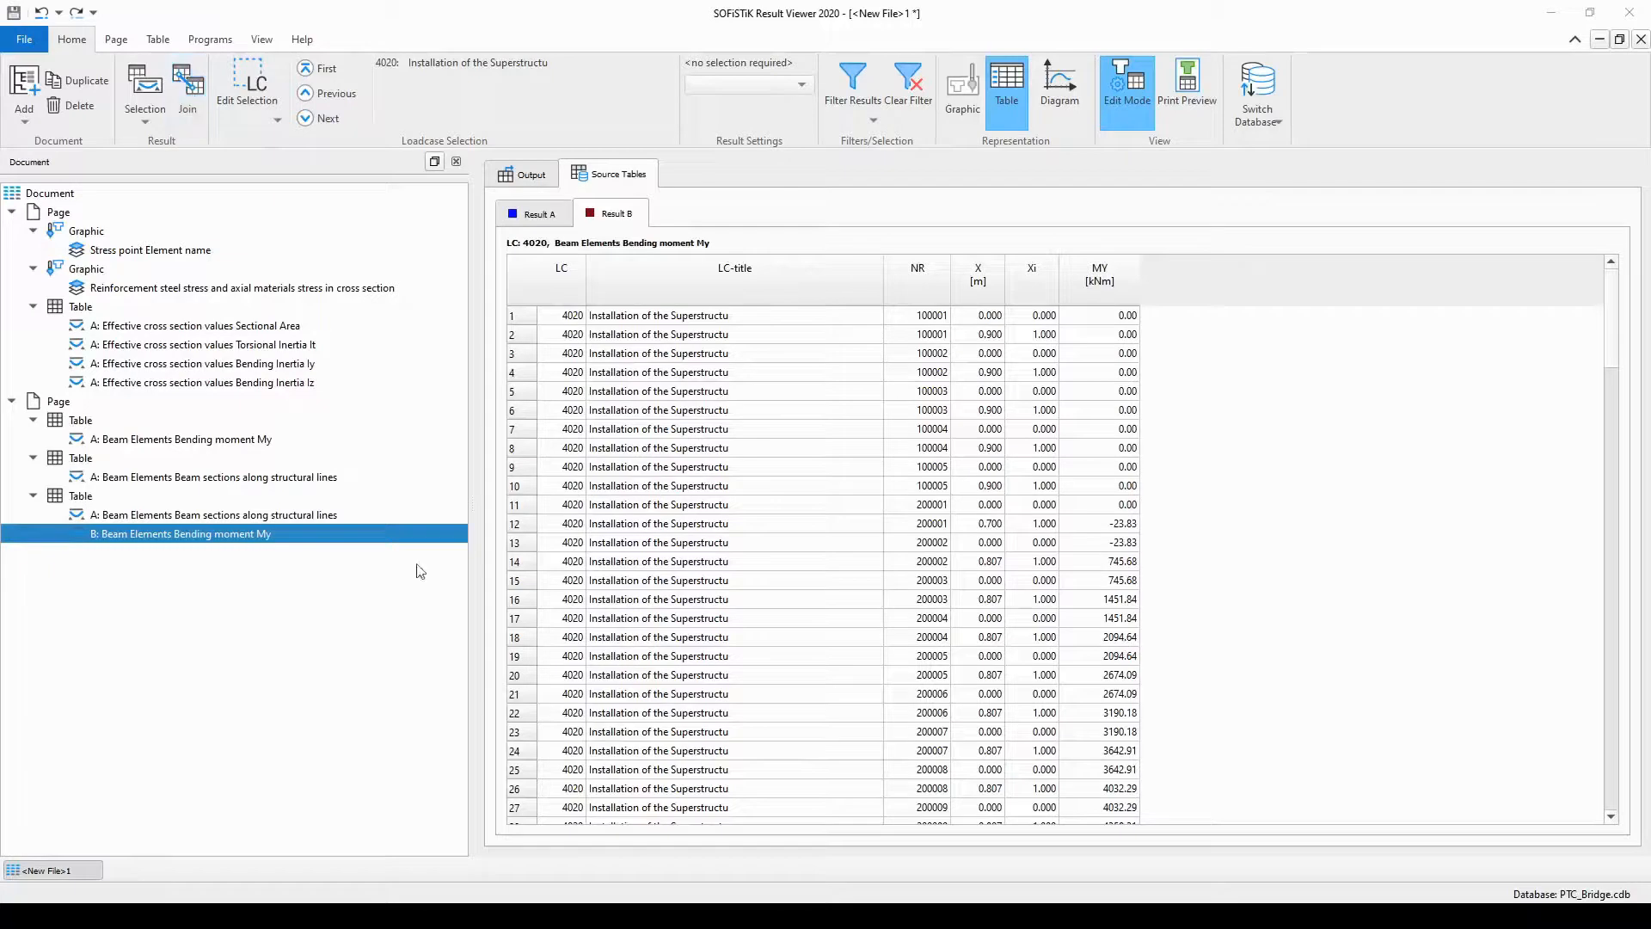
drag(531, 750, 726, 380)
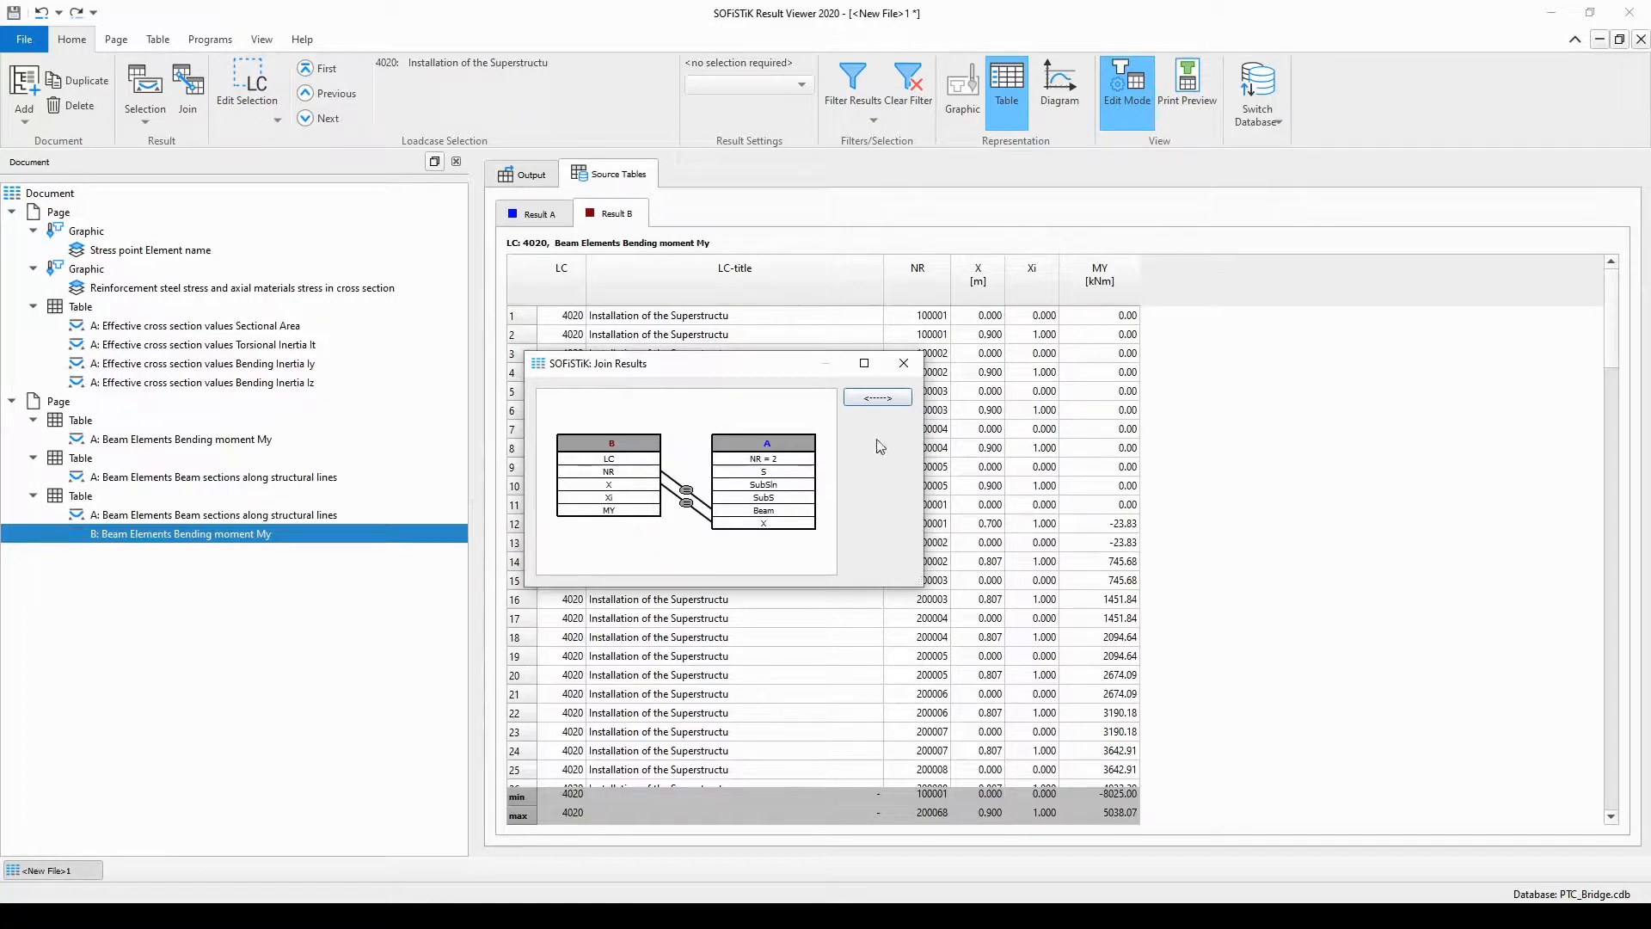
click(904, 370)
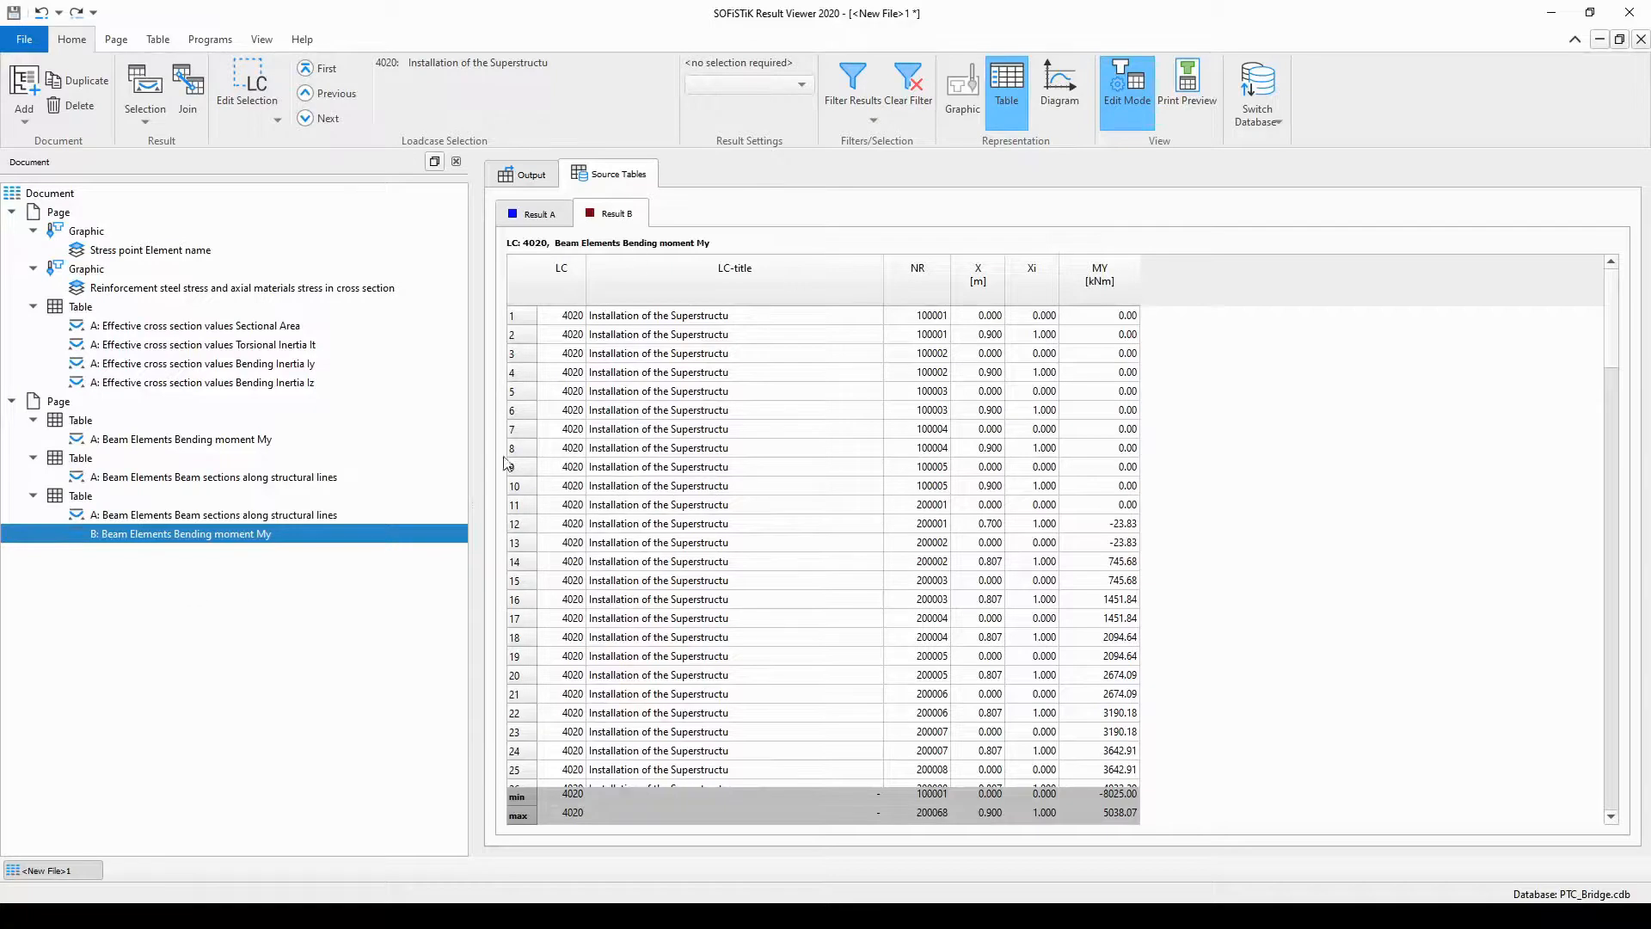
- Add an SLN-based forces table of bending moment My for load case 4020 to the second page with the Table Assistant
click(45, 403)
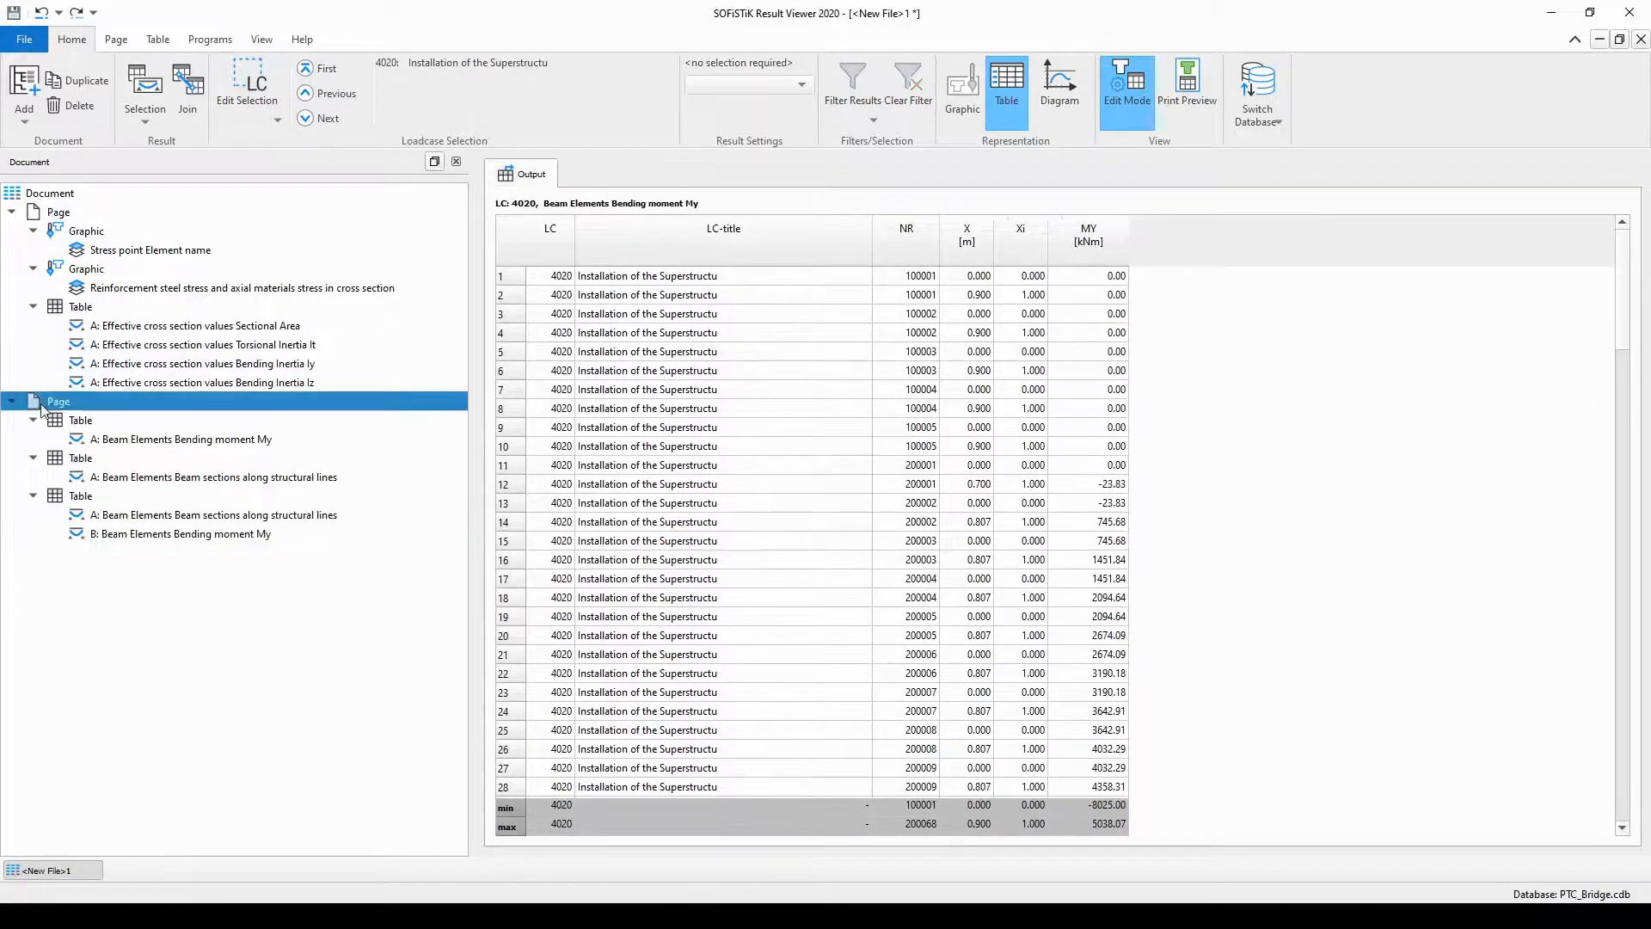
click(26, 123)
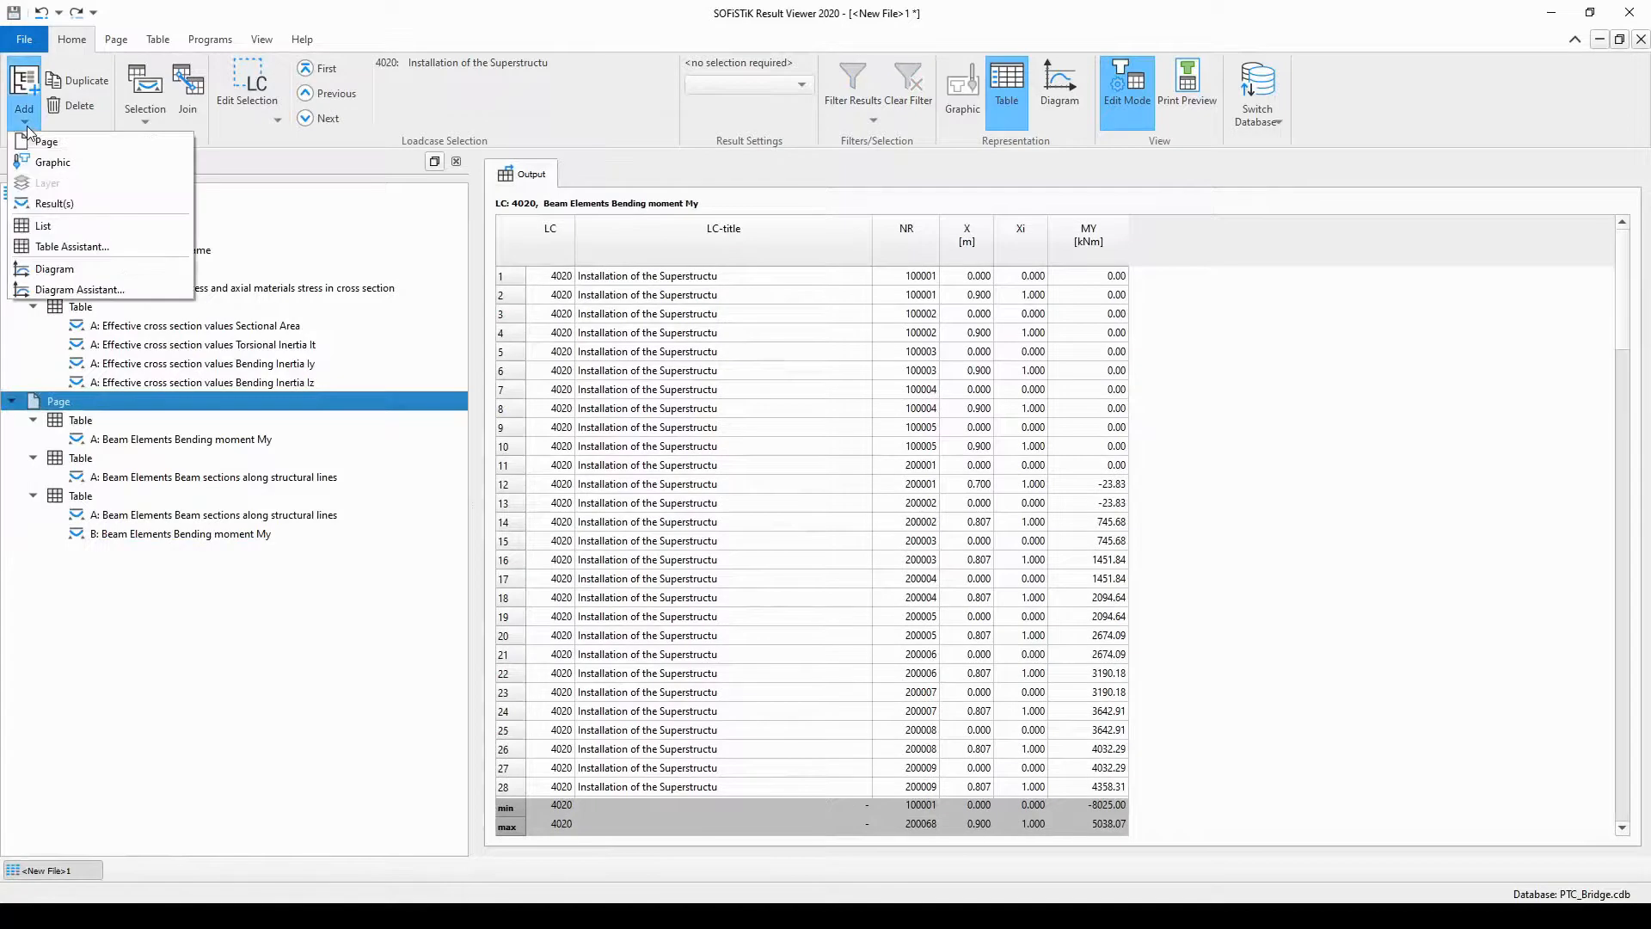
click(143, 252)
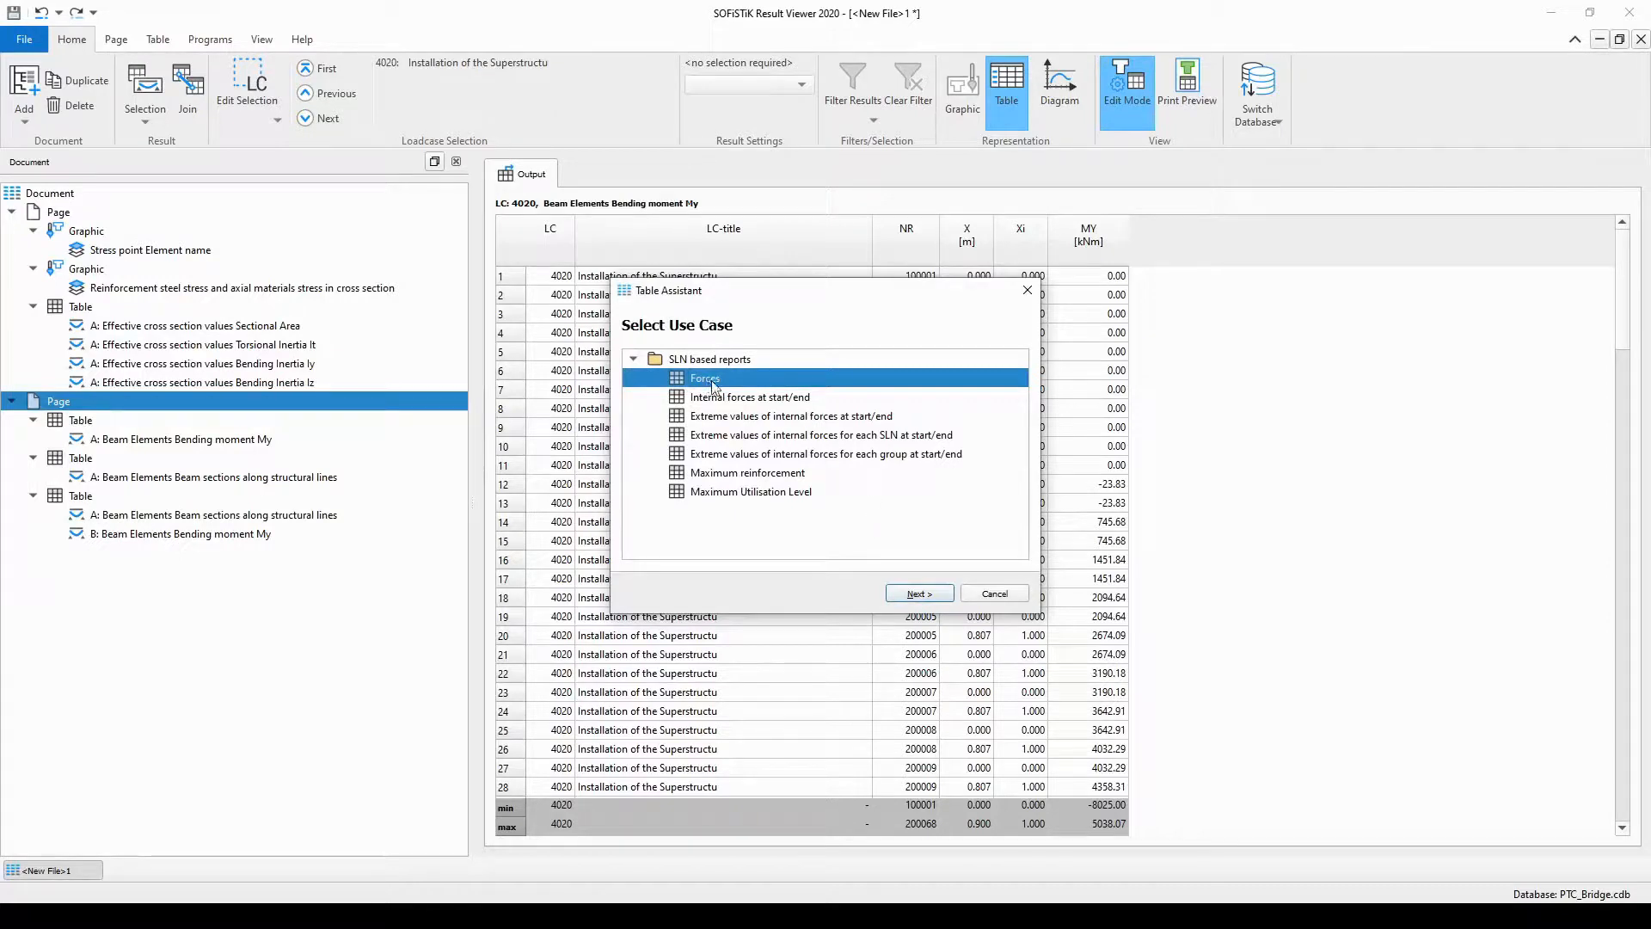
click(932, 594)
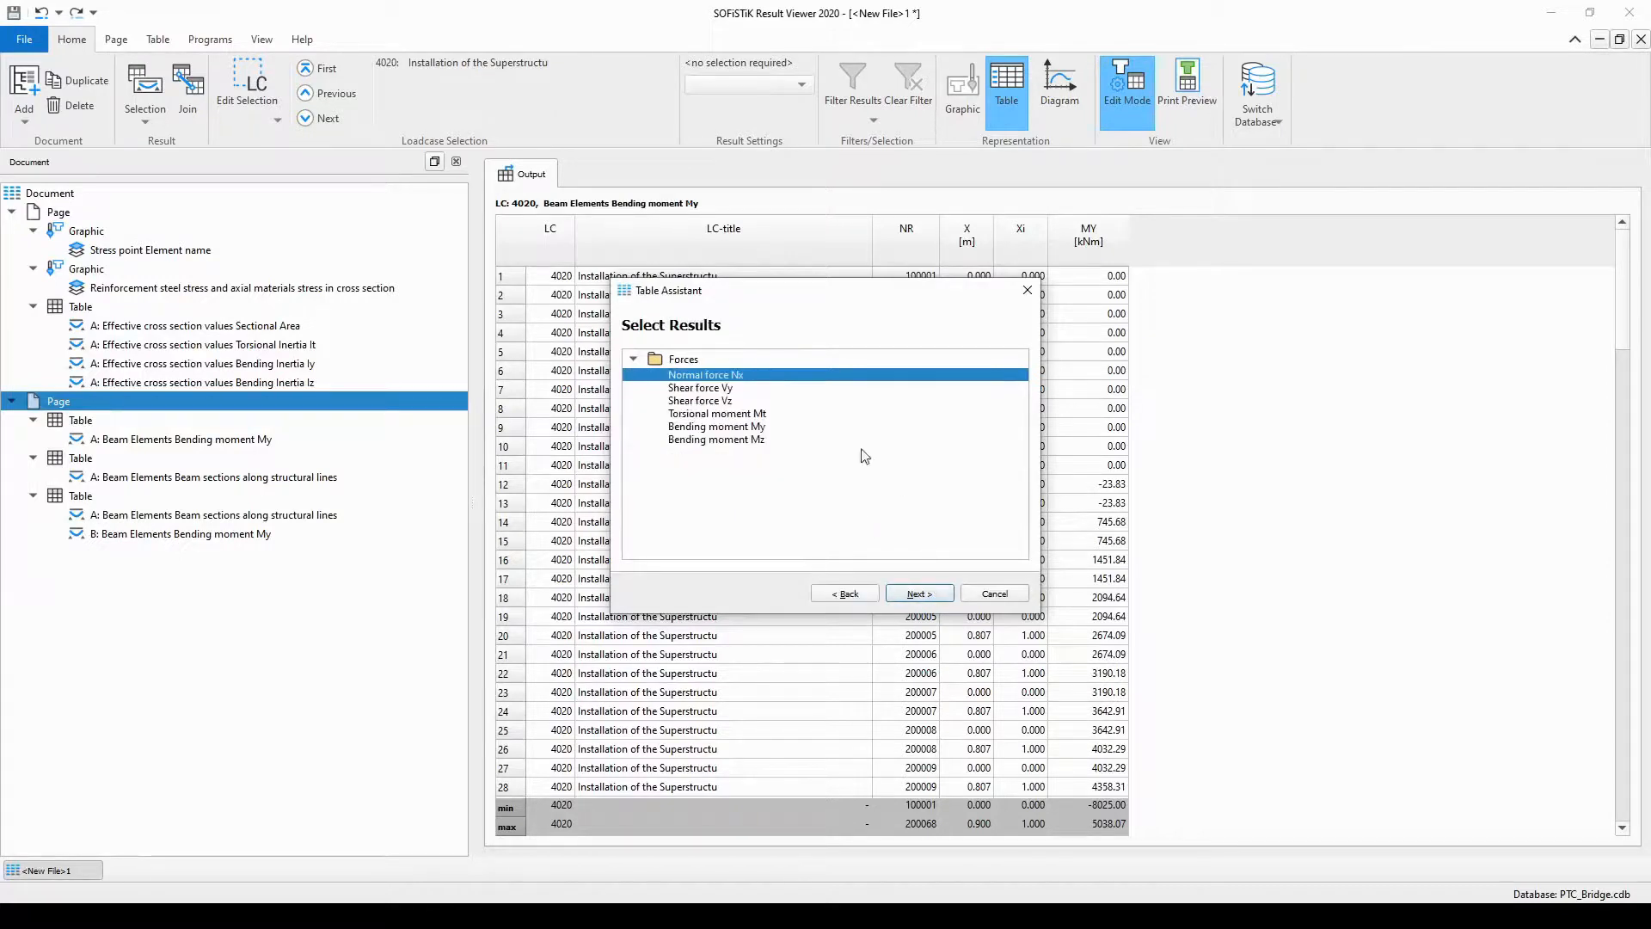
click(759, 428)
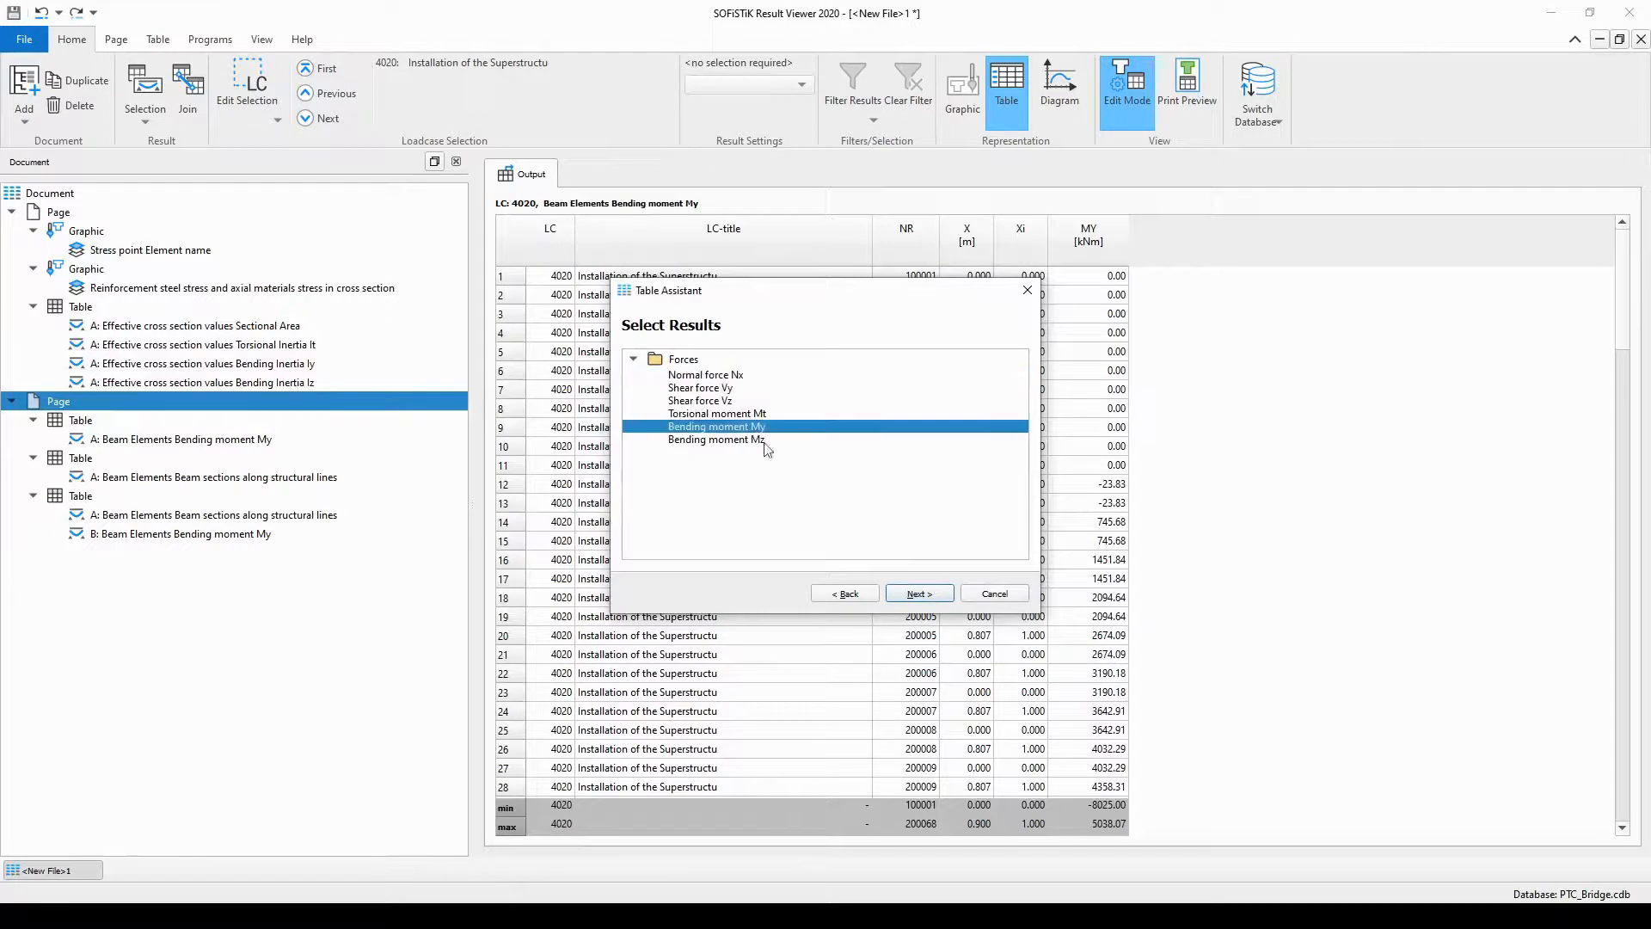
click(928, 597)
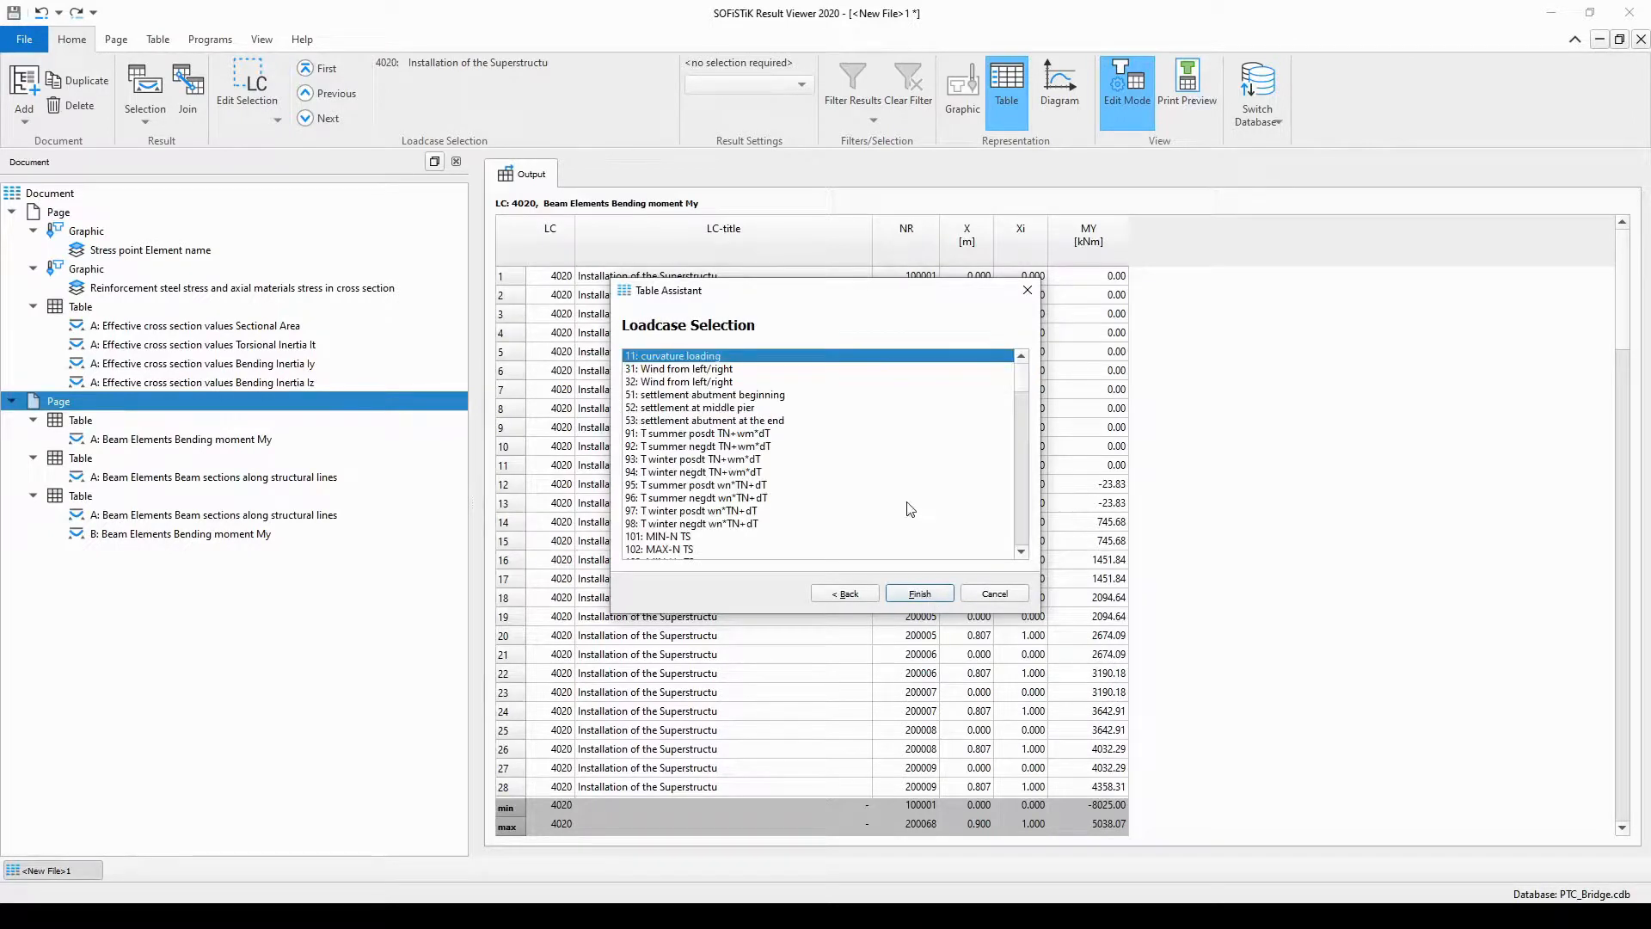
drag(1020, 392, 1026, 504)
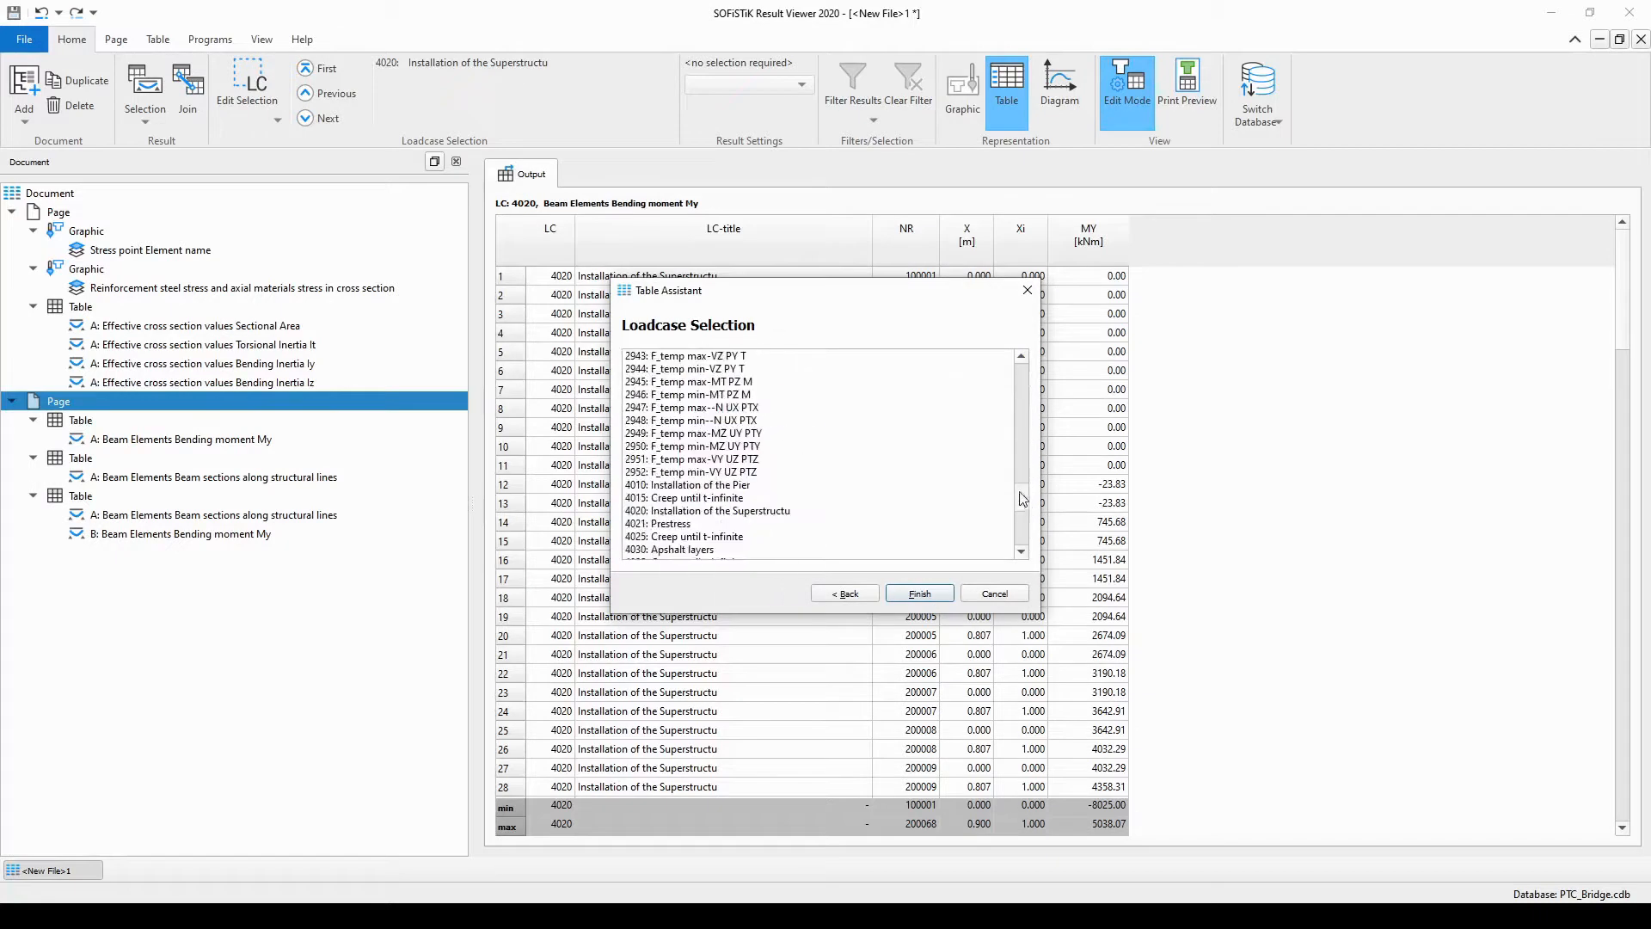
click(647, 511)
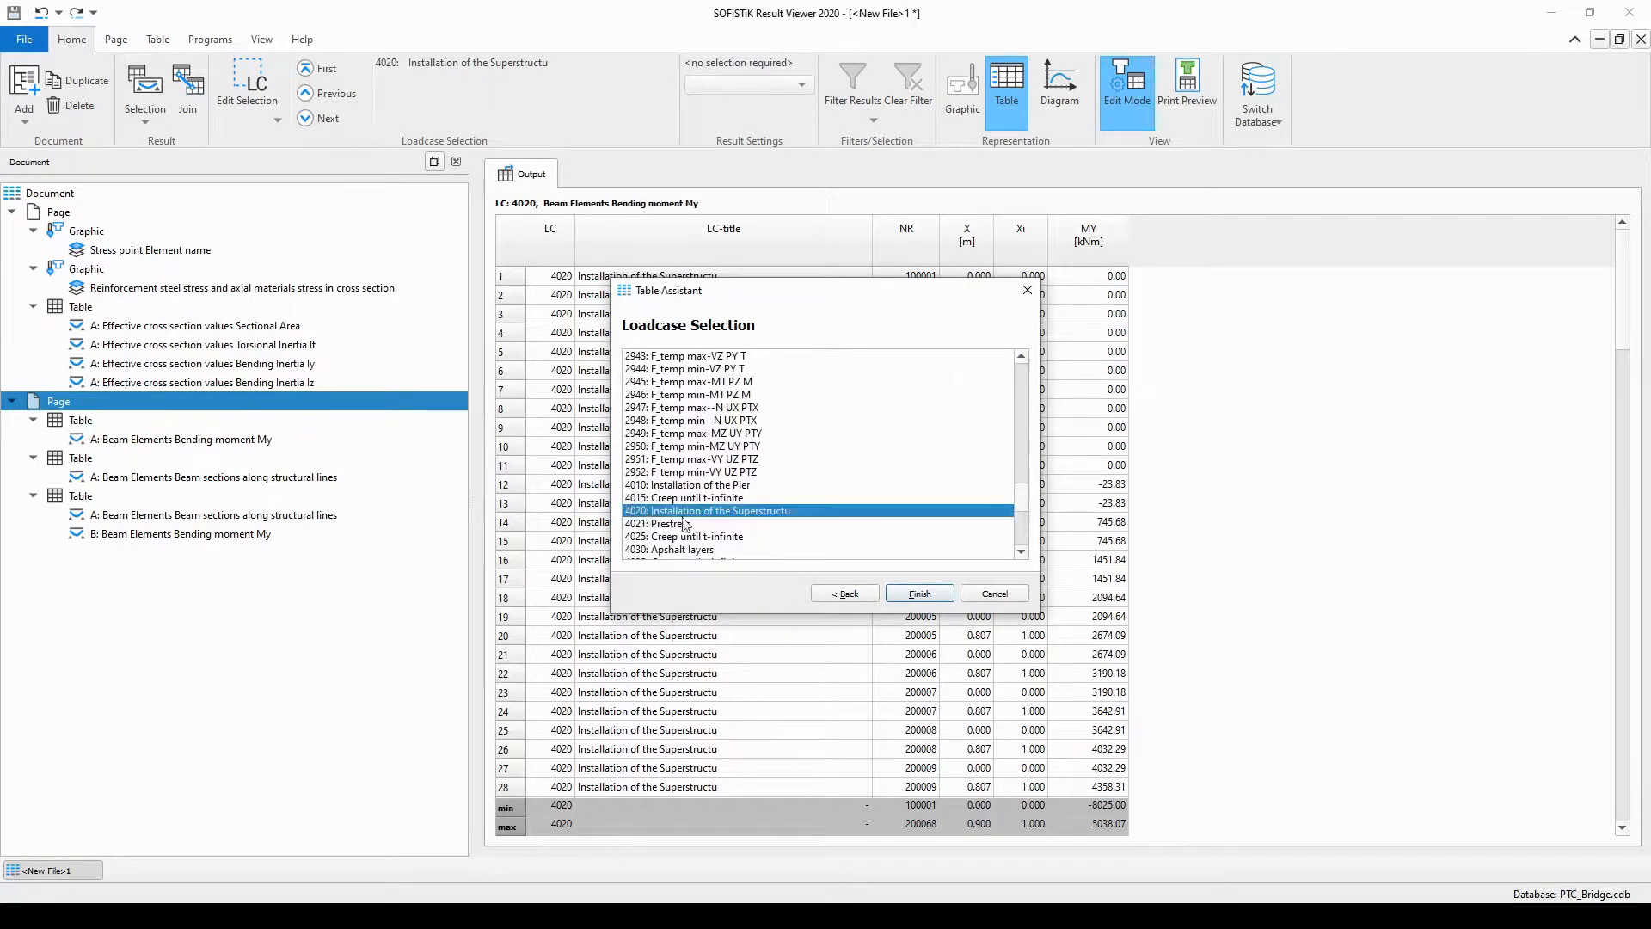
click(926, 595)
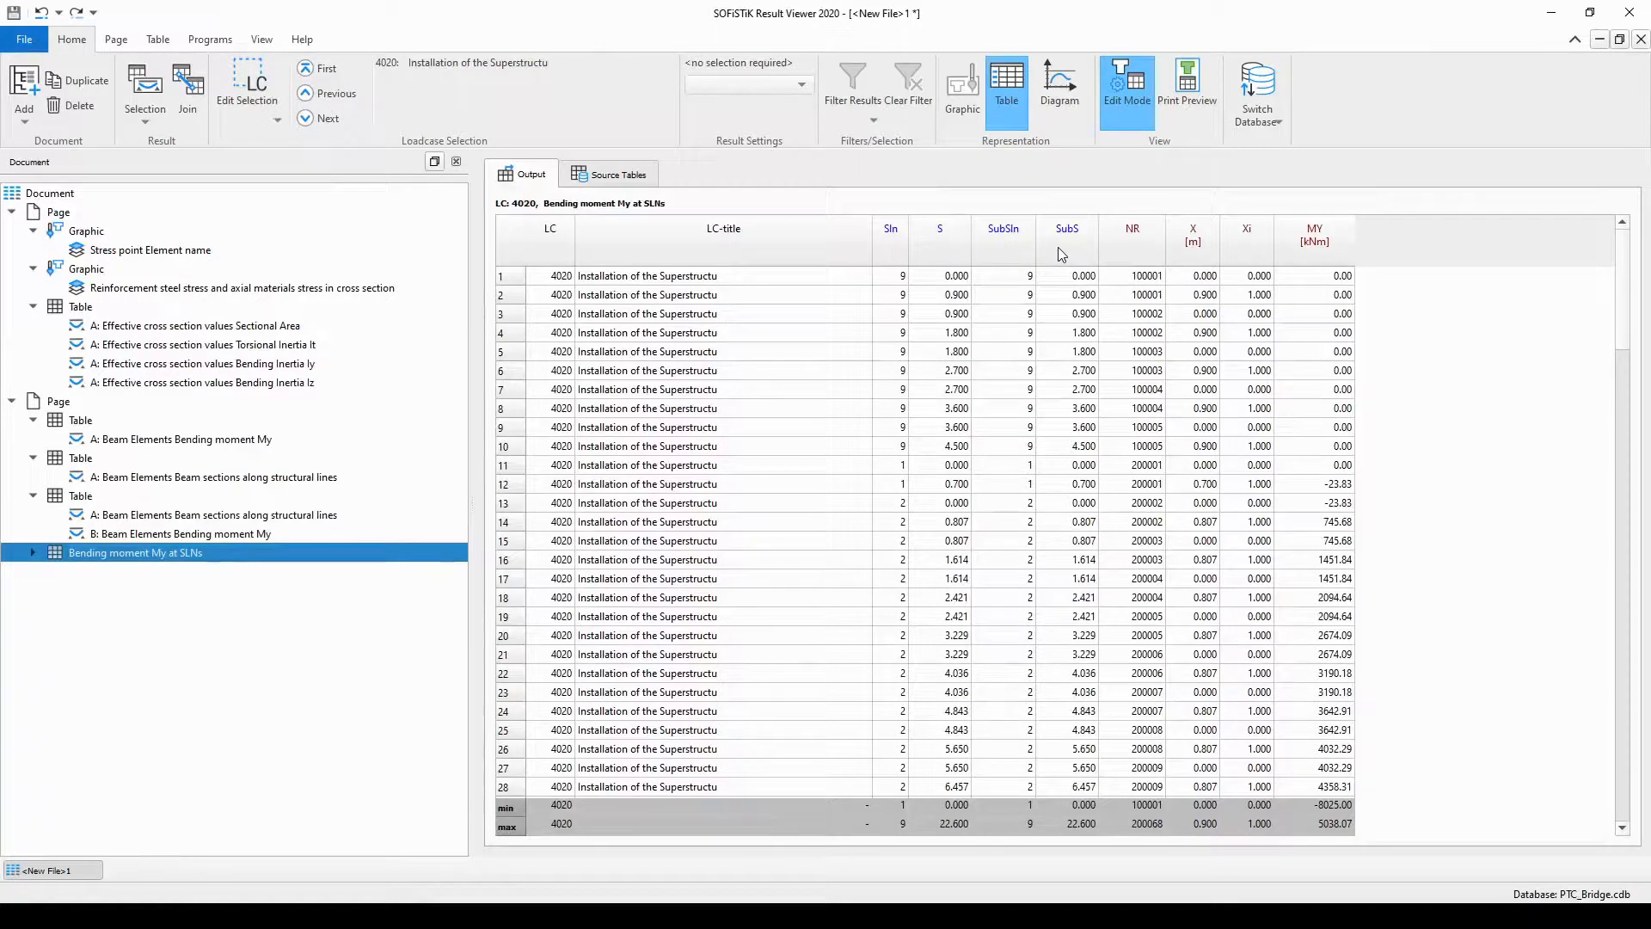
- Hide the SubSln, SubS and Xi columns in the Bending moment My at SLNs table
right_click(1010, 251)
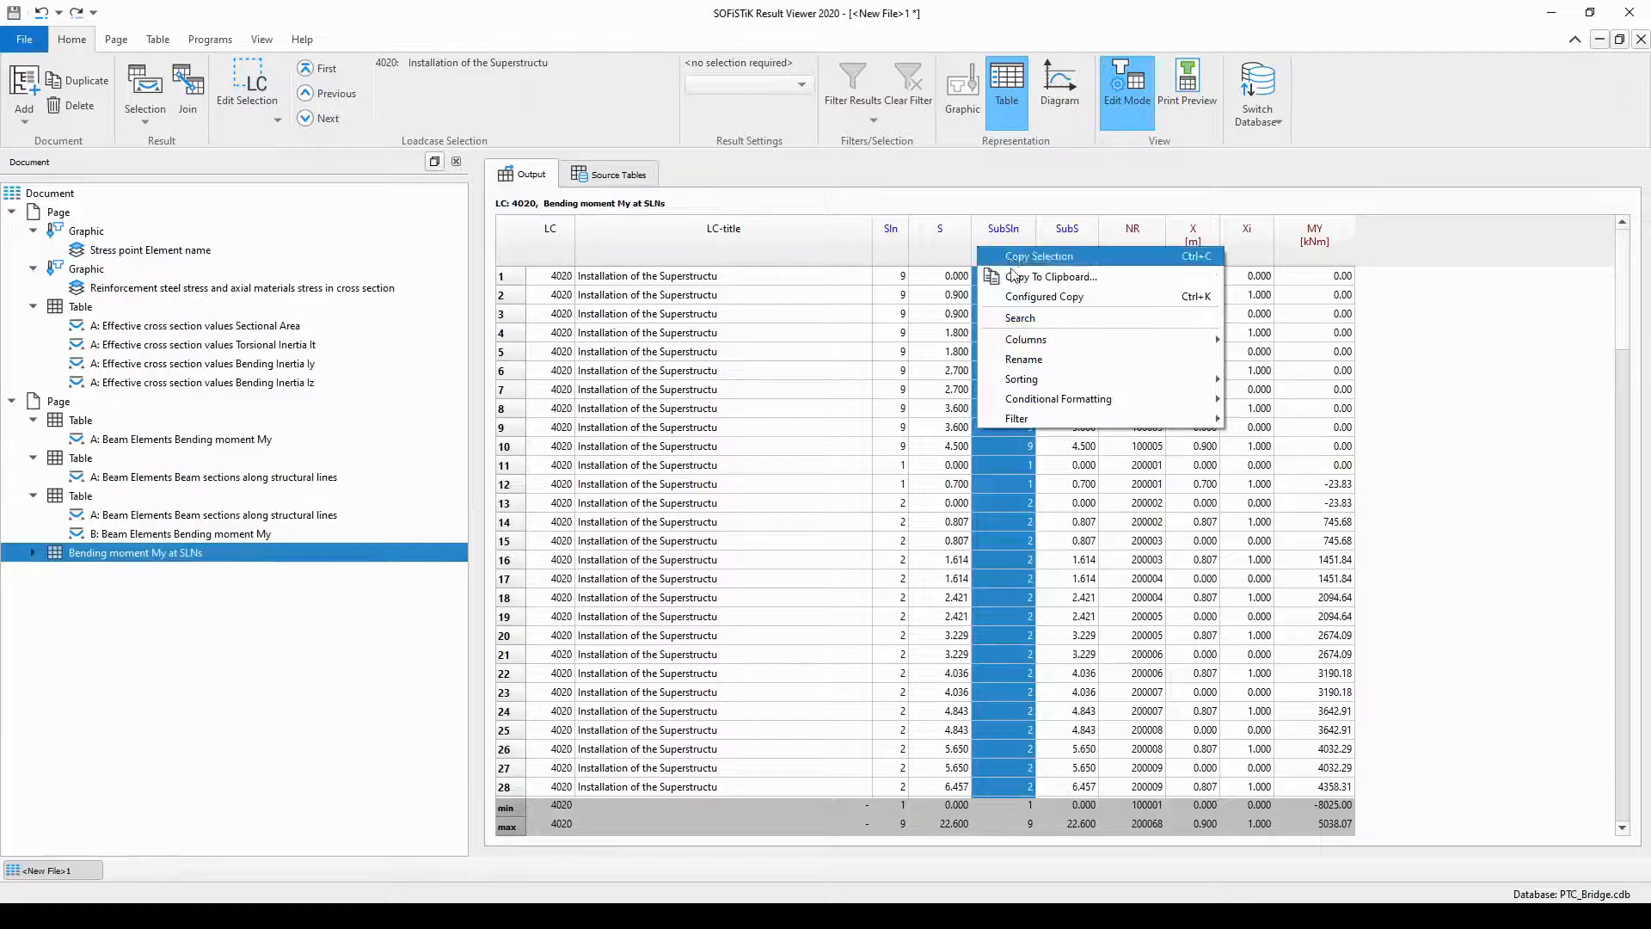
mouse_move(1046, 340)
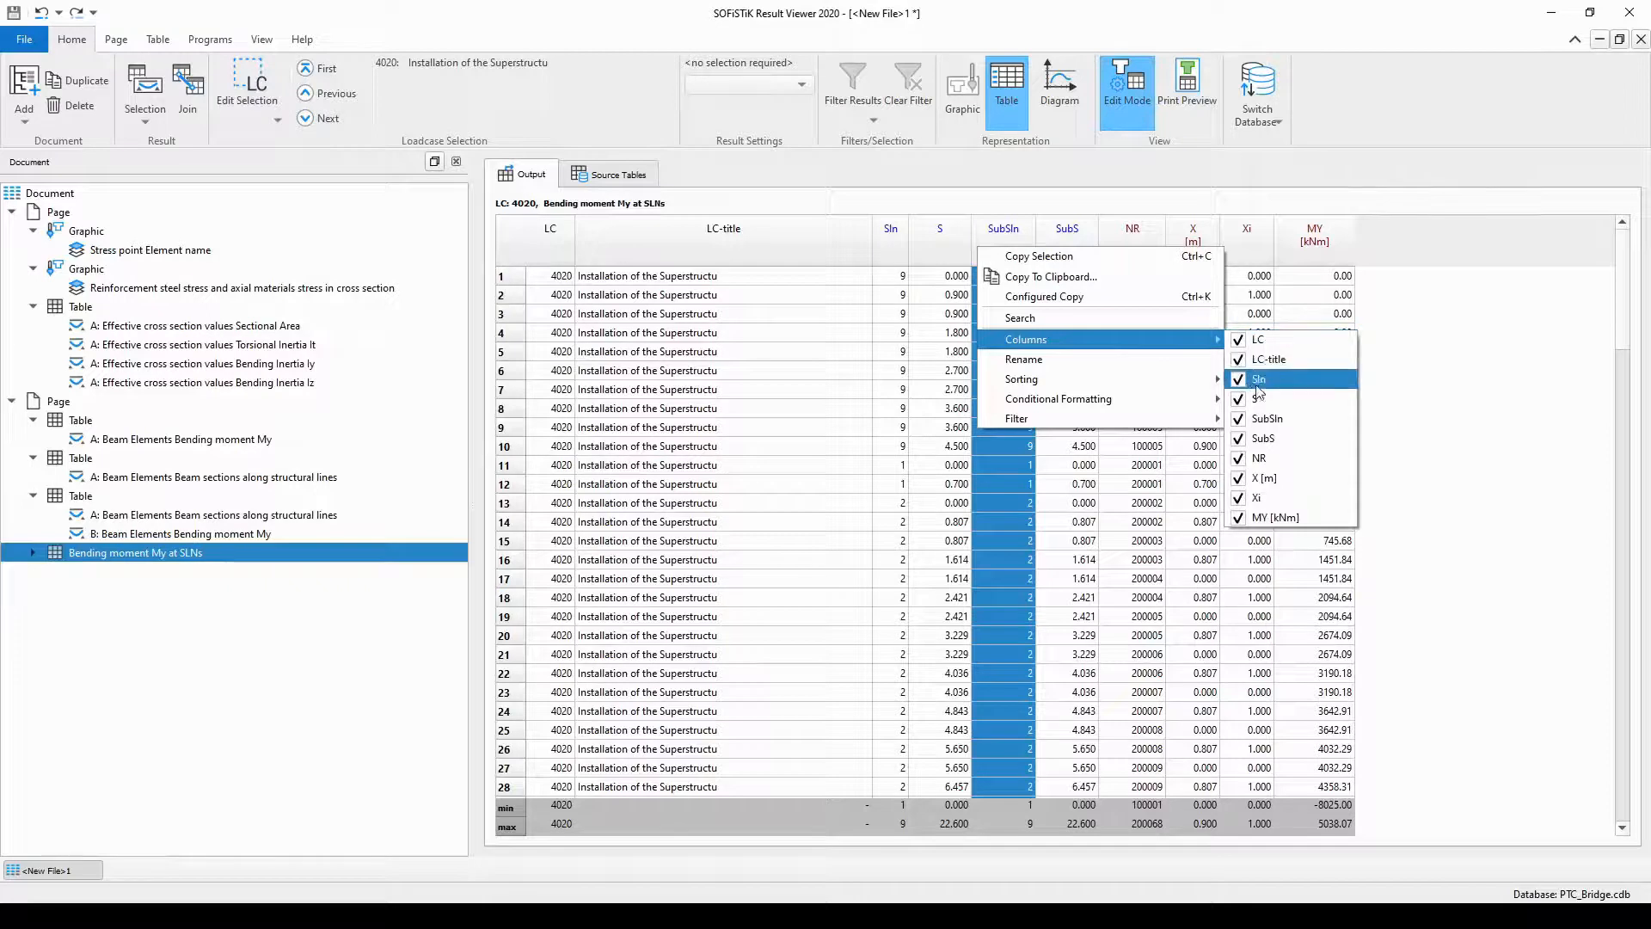
click(1240, 425)
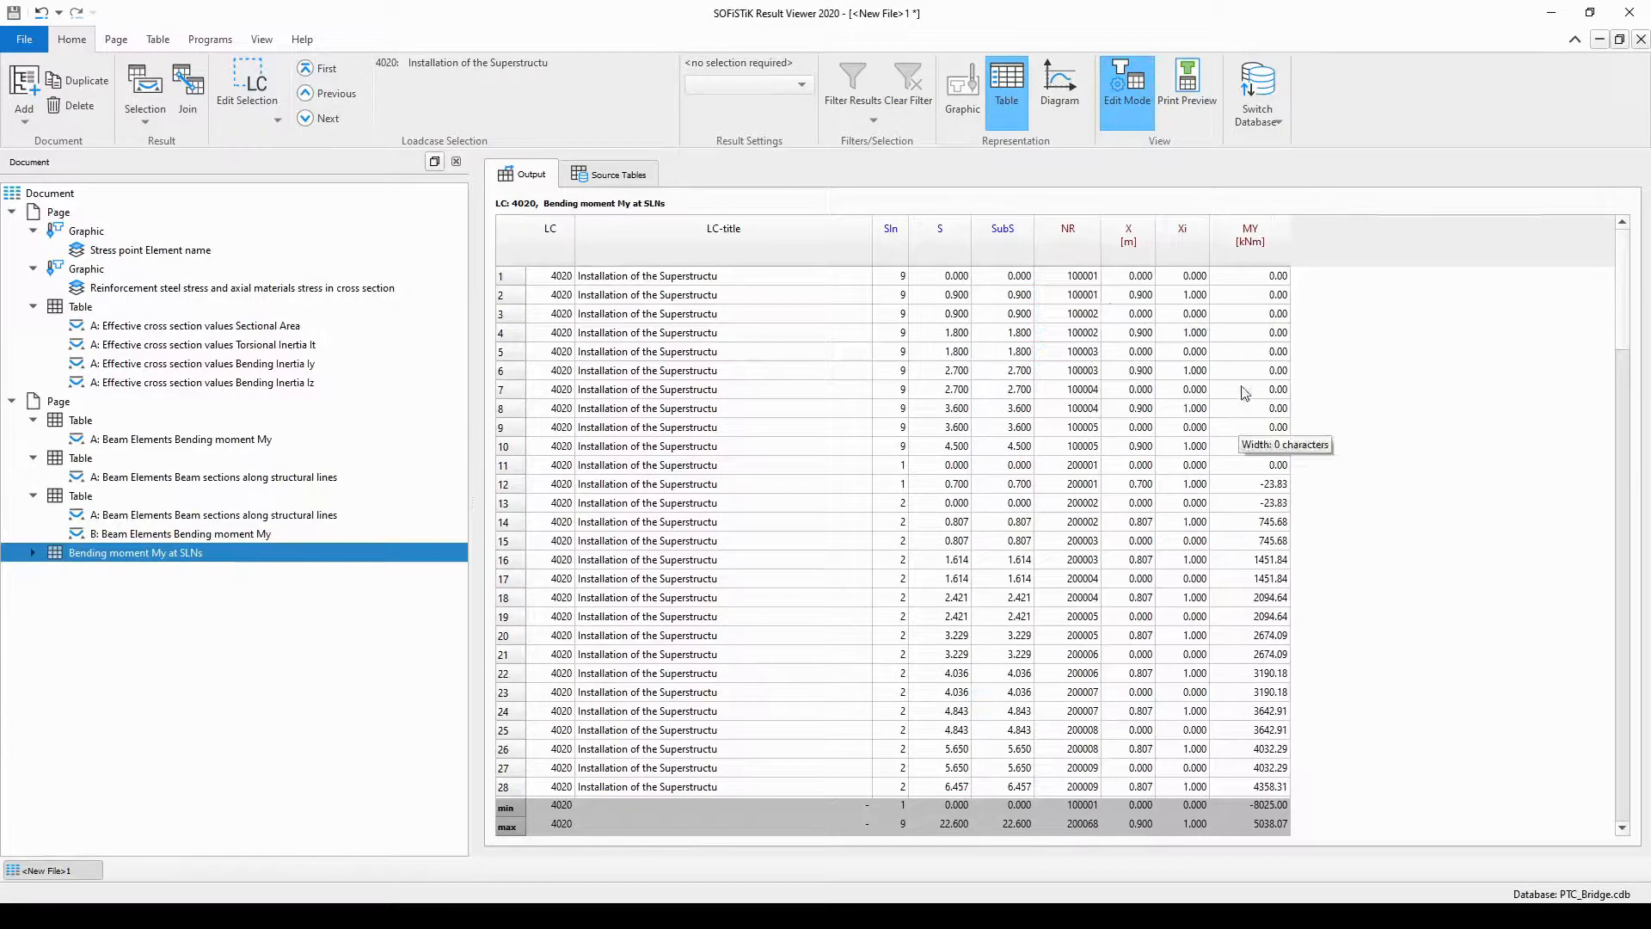
right_click(1016, 250)
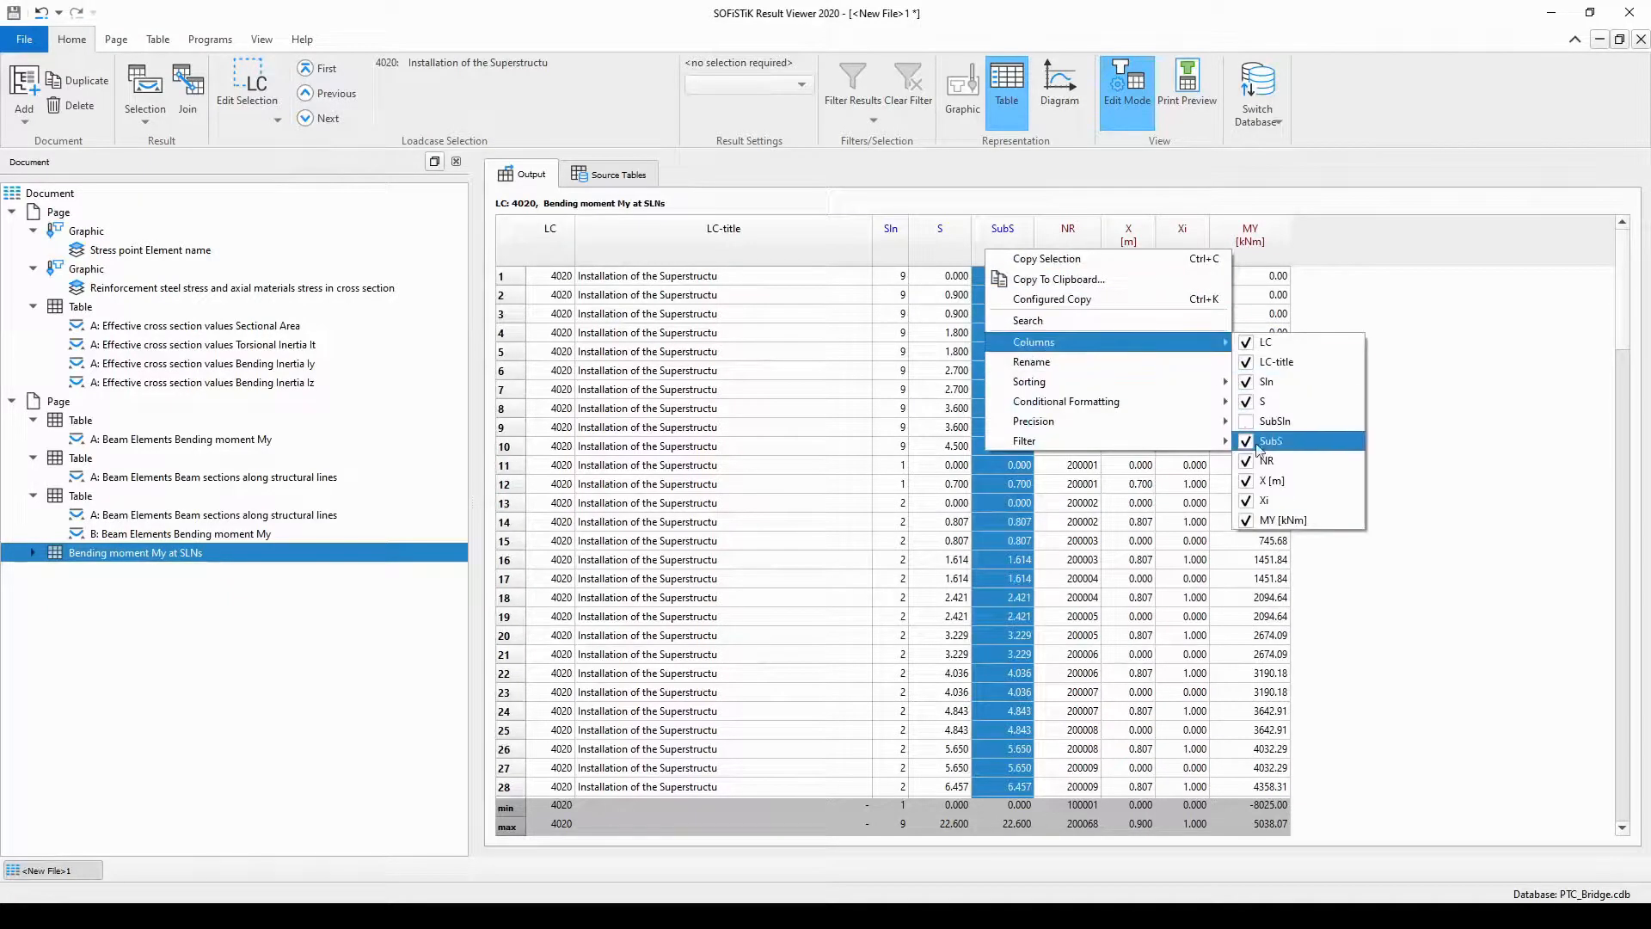
click(1258, 449)
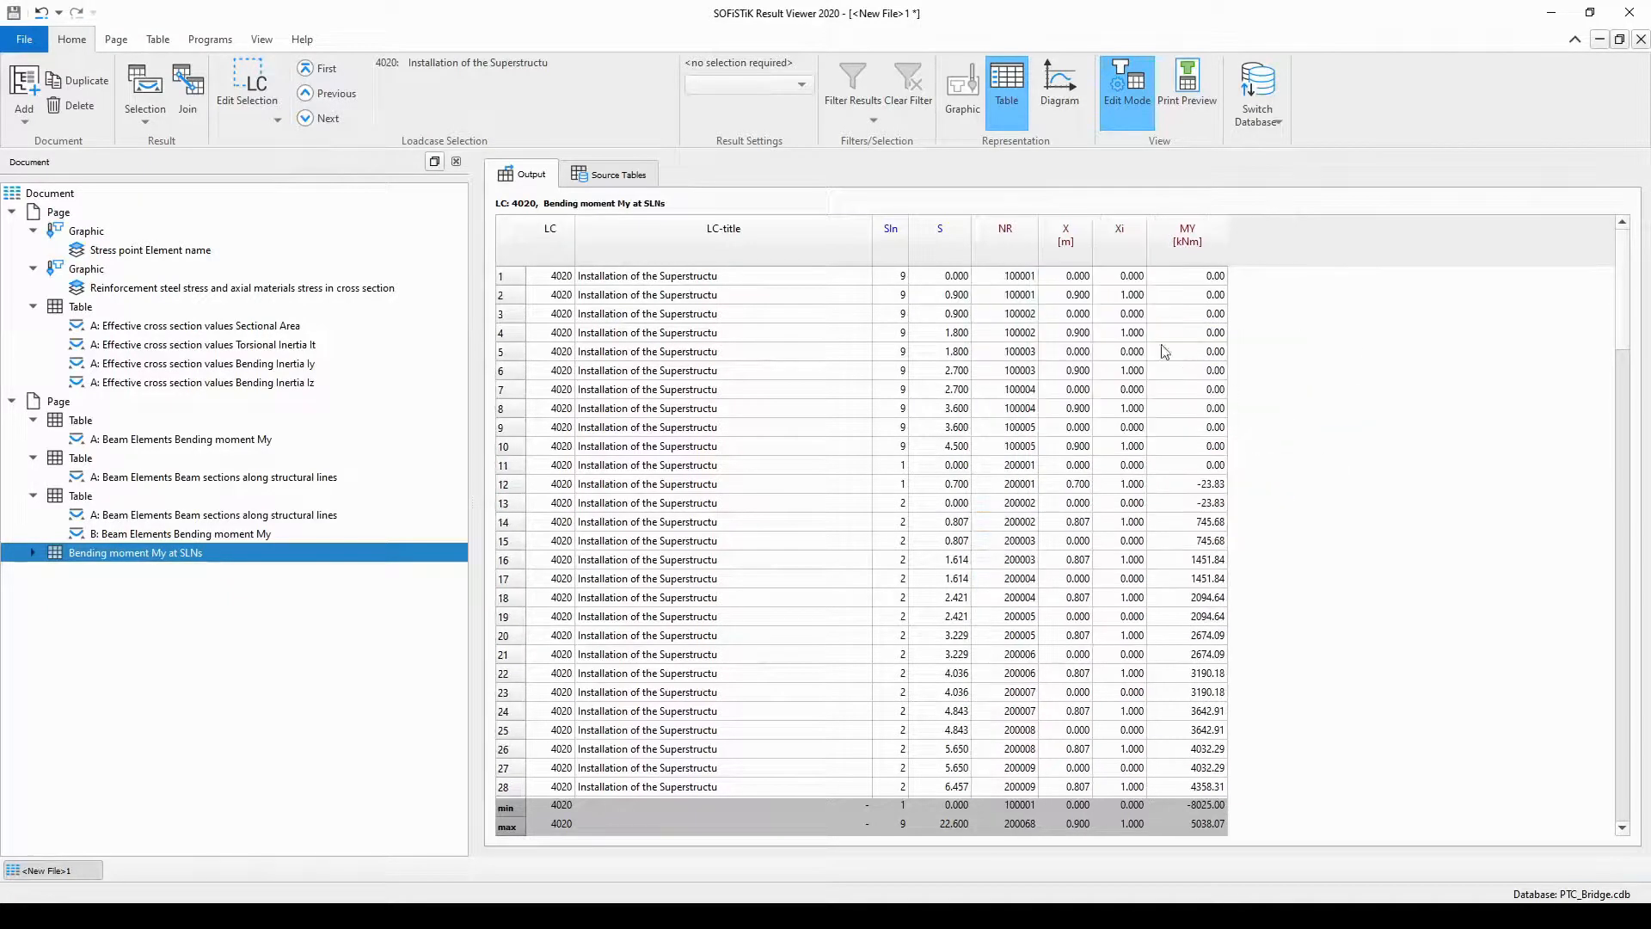
right_click(1129, 259)
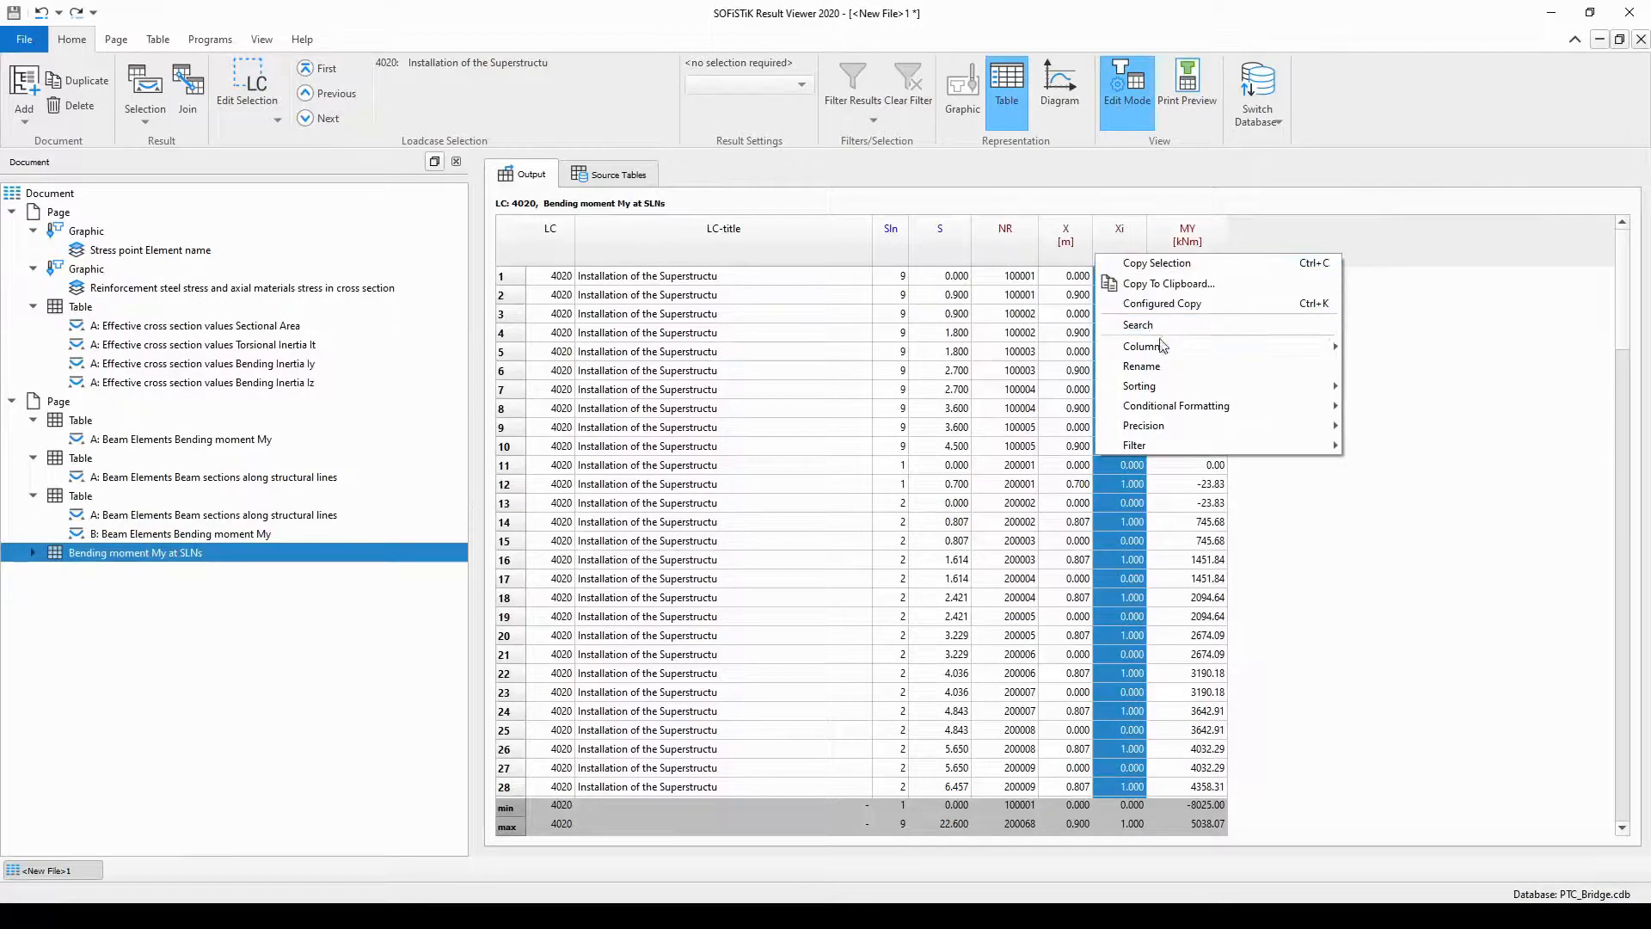
mouse_move(1162, 346)
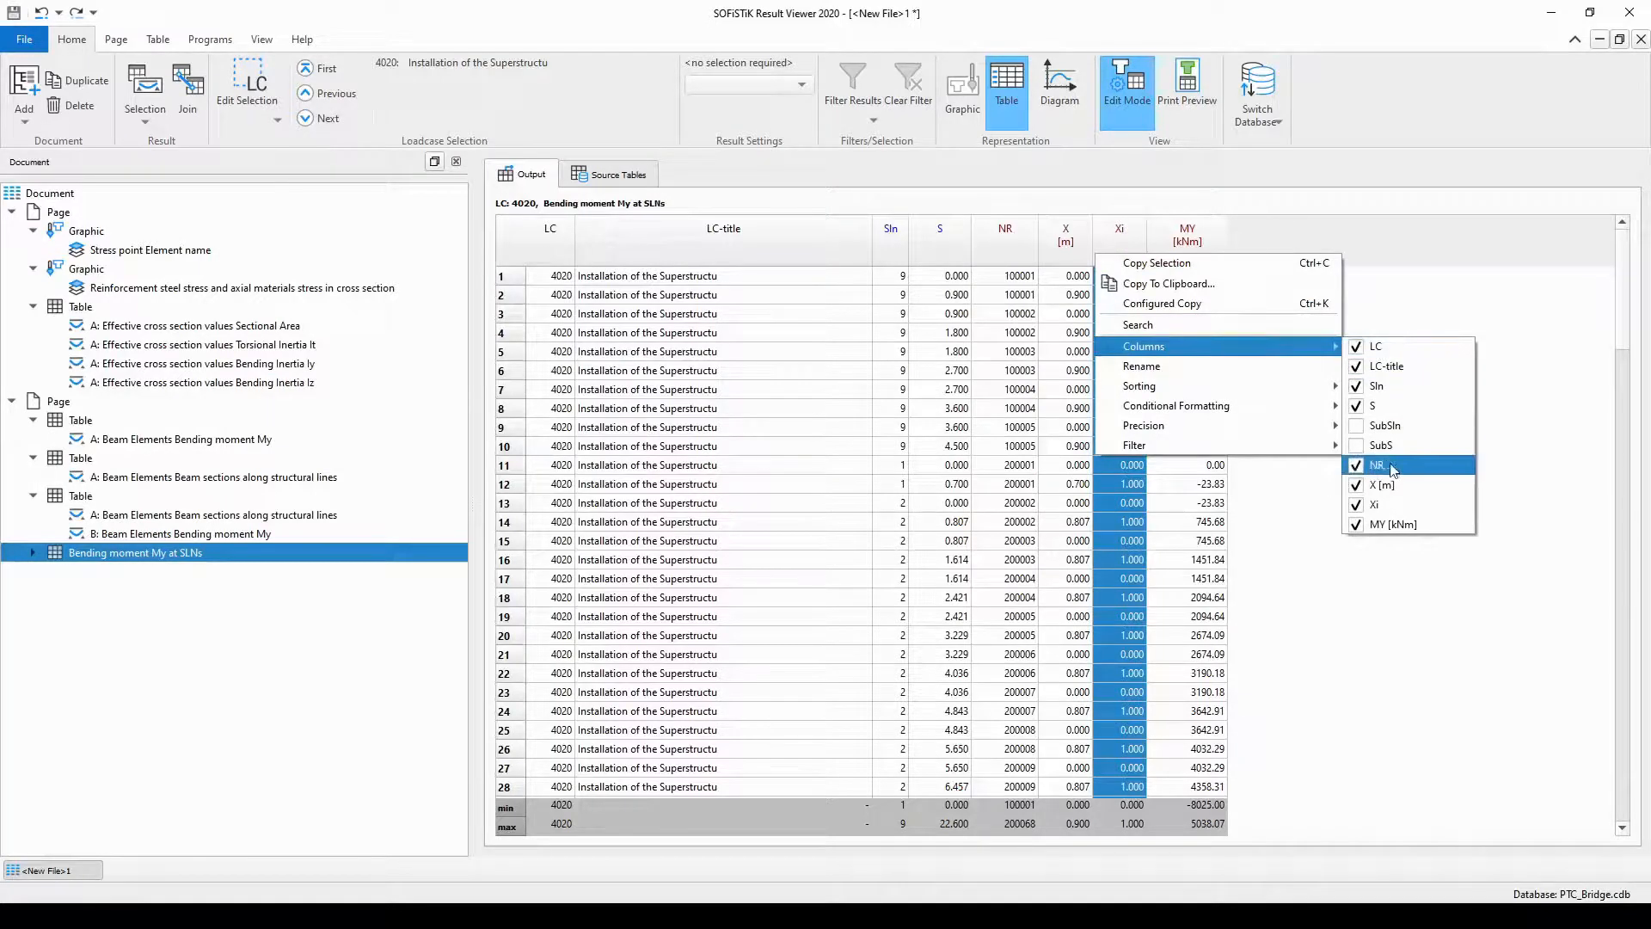
click(1362, 509)
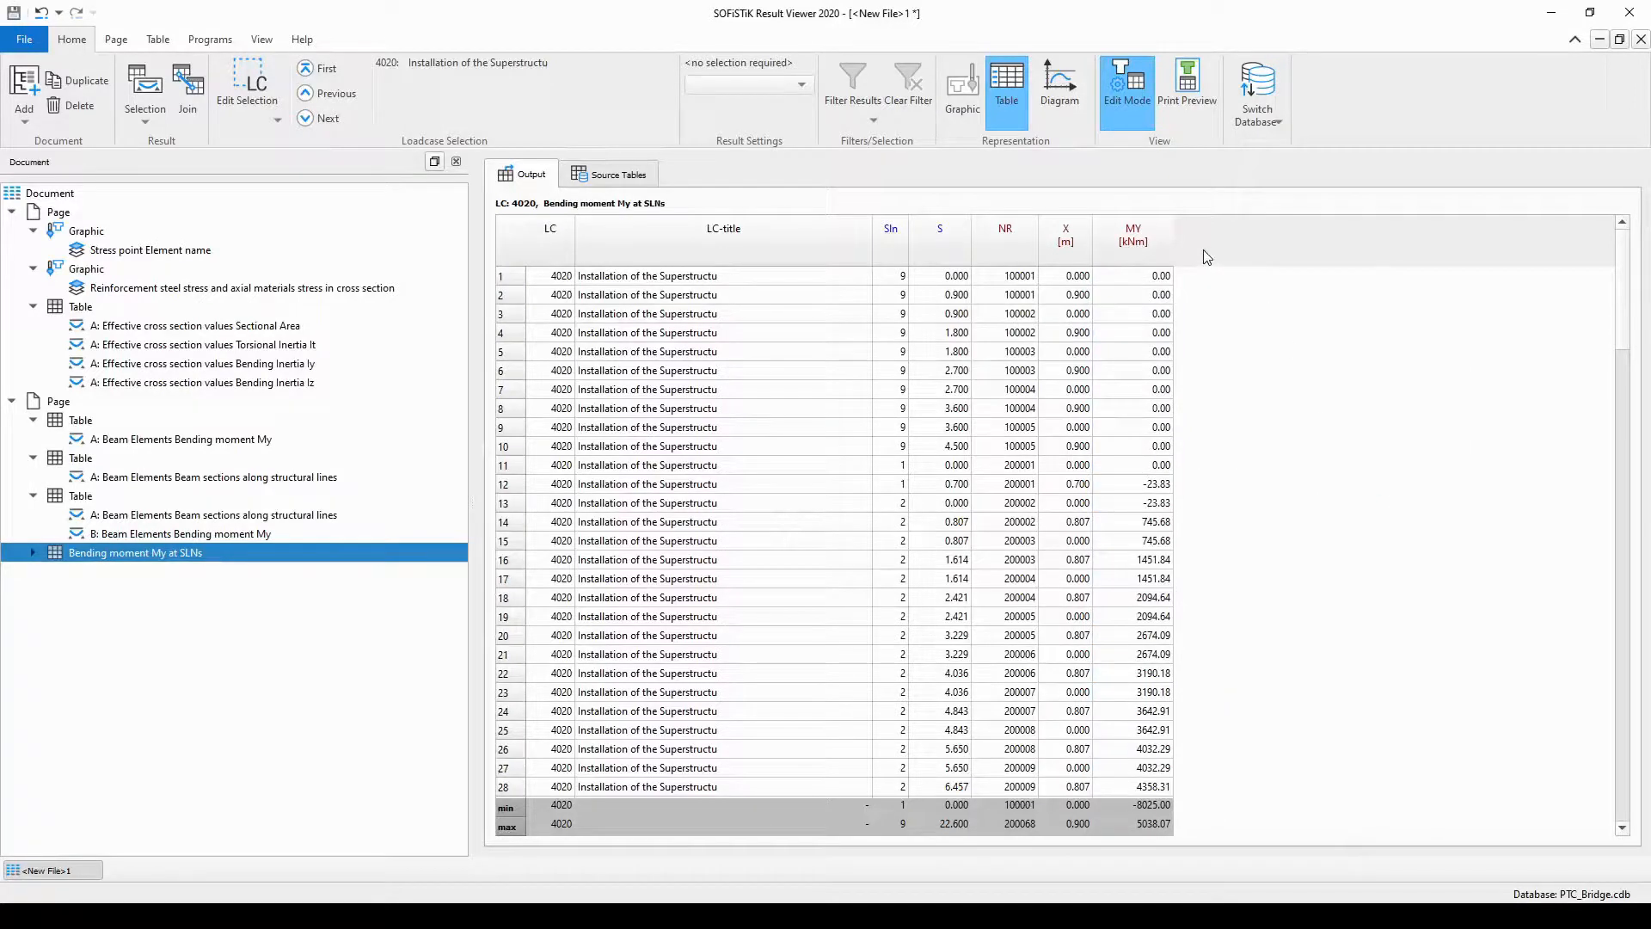
right_click(1154, 255)
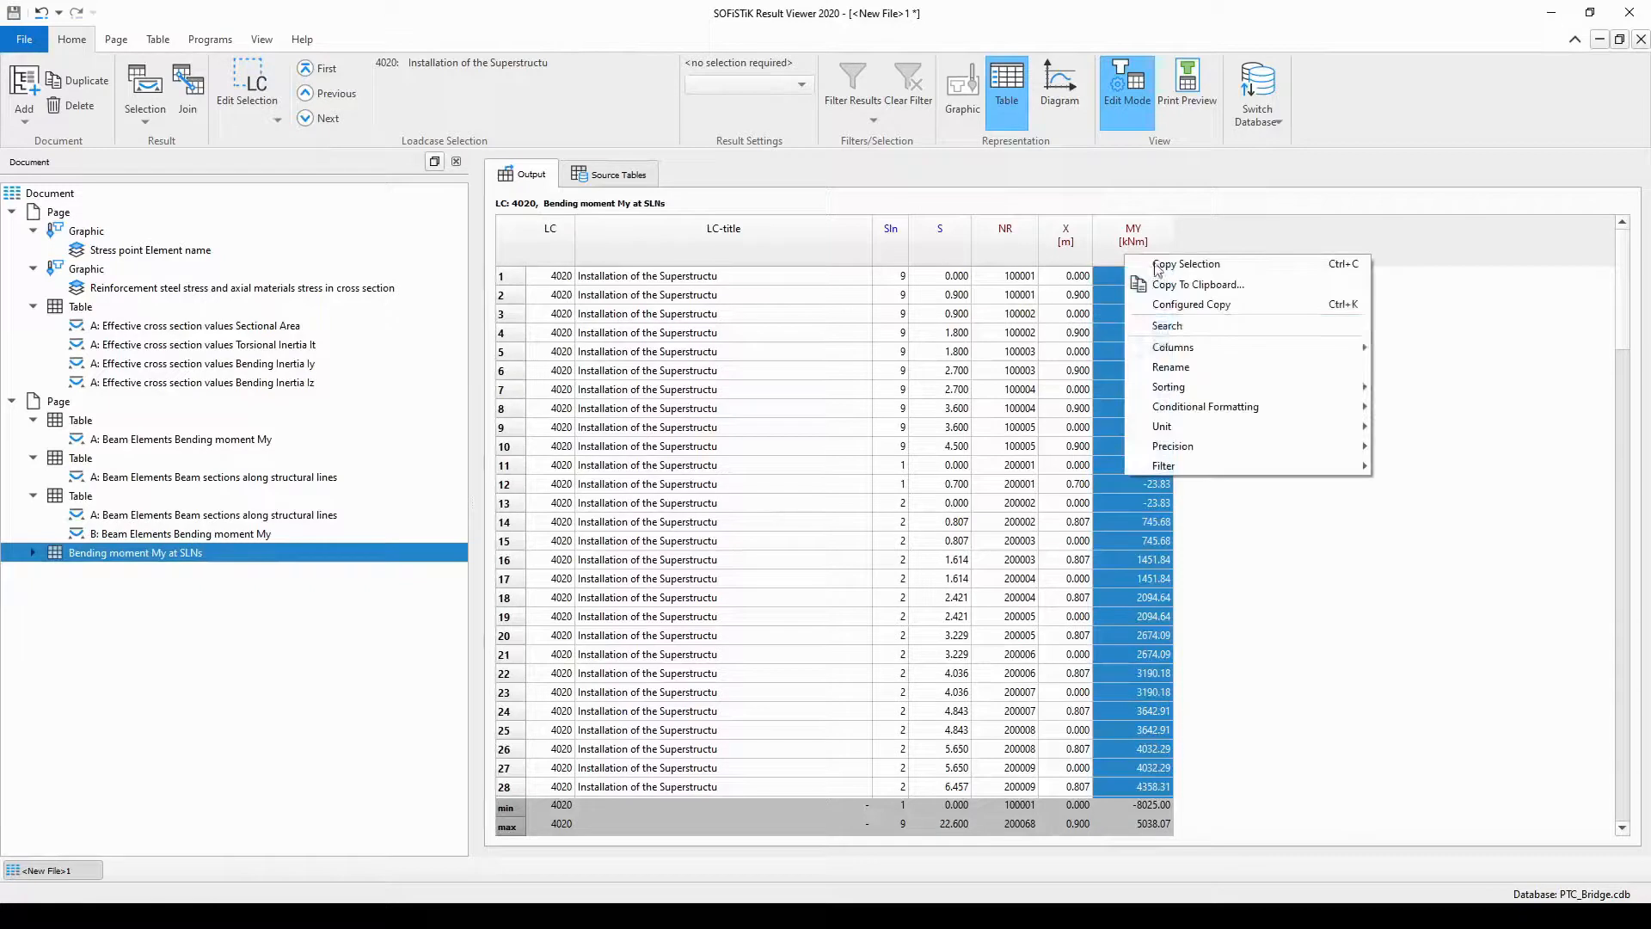
mouse_move(1176, 349)
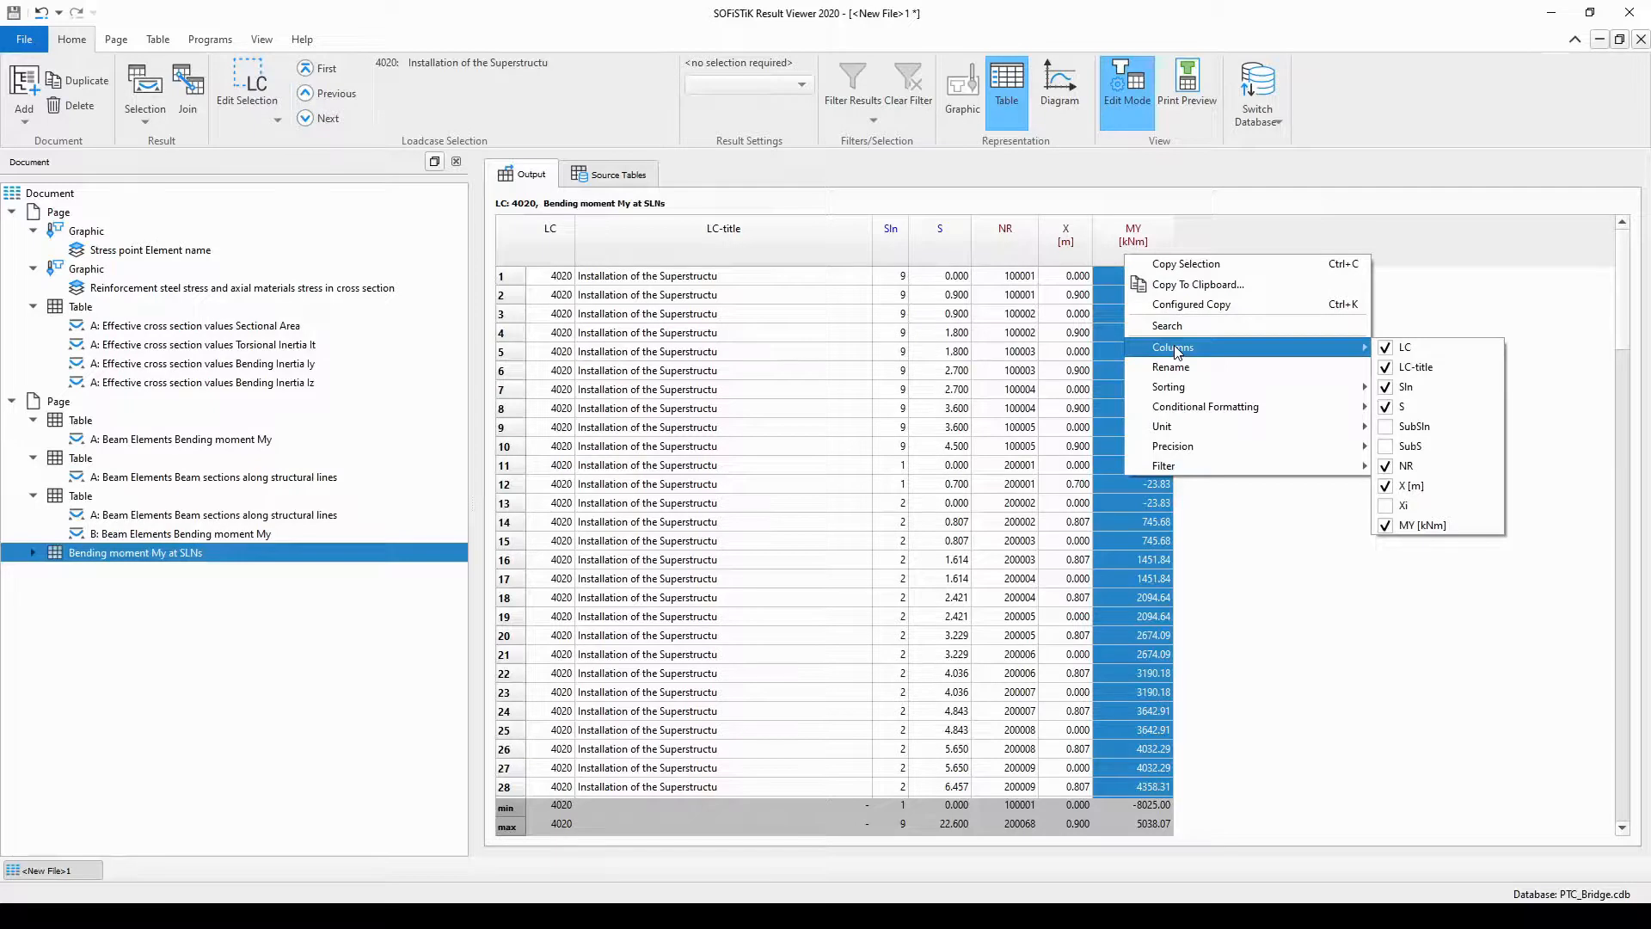
click(283, 613)
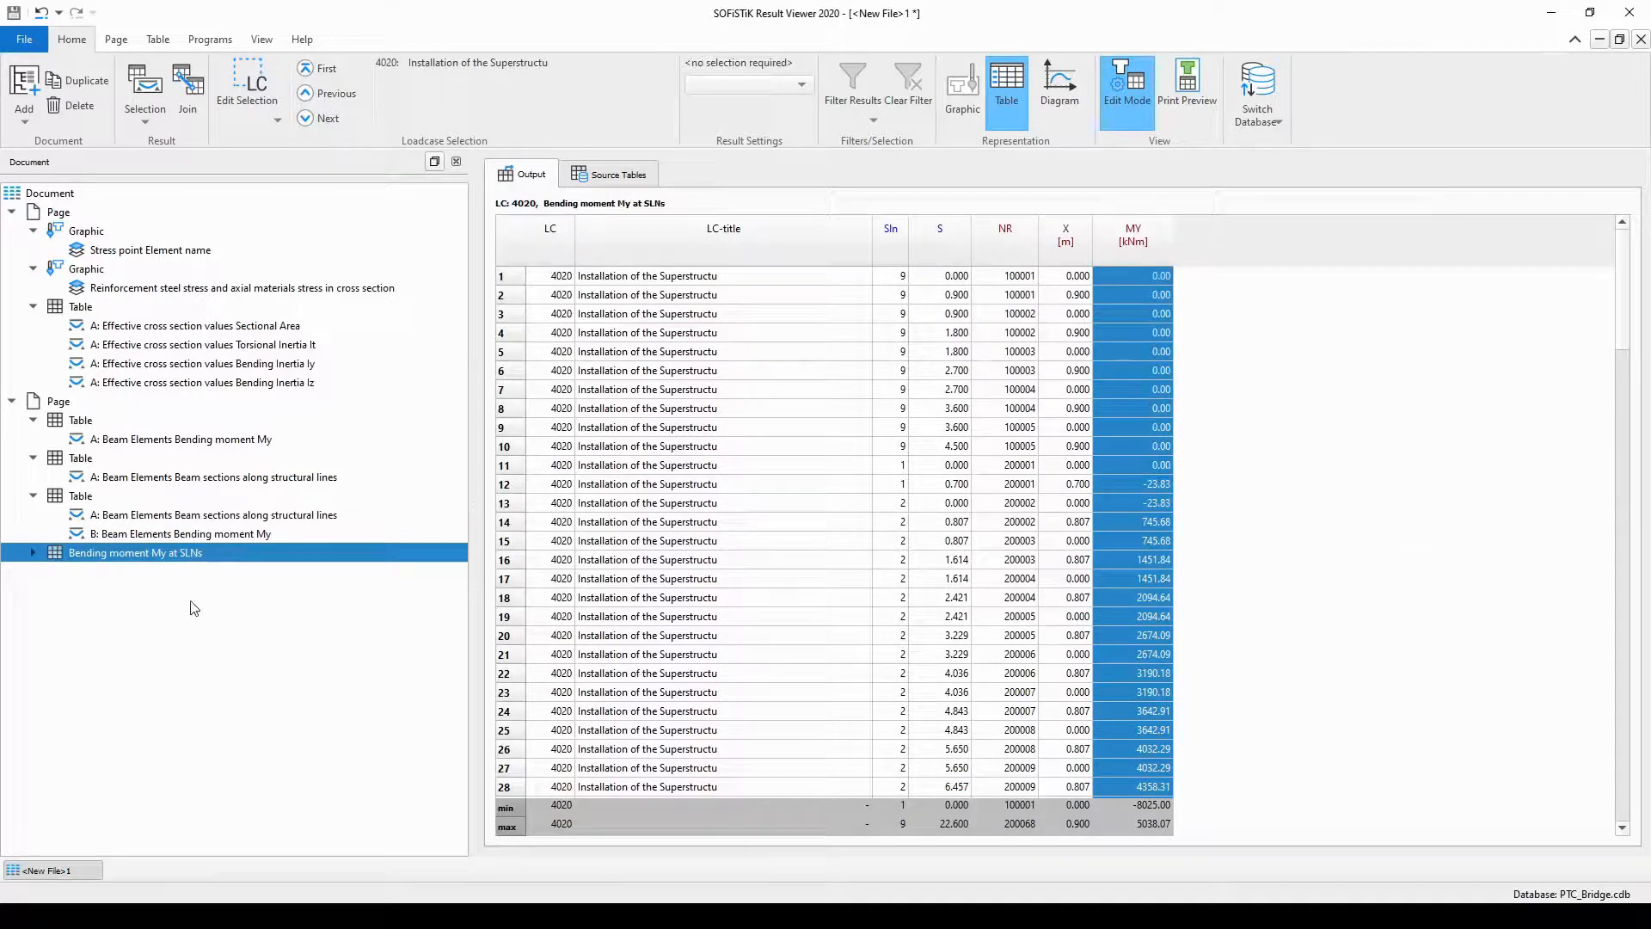
- Duplicate the Bending moment My at SLNs table and set the copy's results to Beam sections along axis and beam Bending moment My
right_click(162, 559)
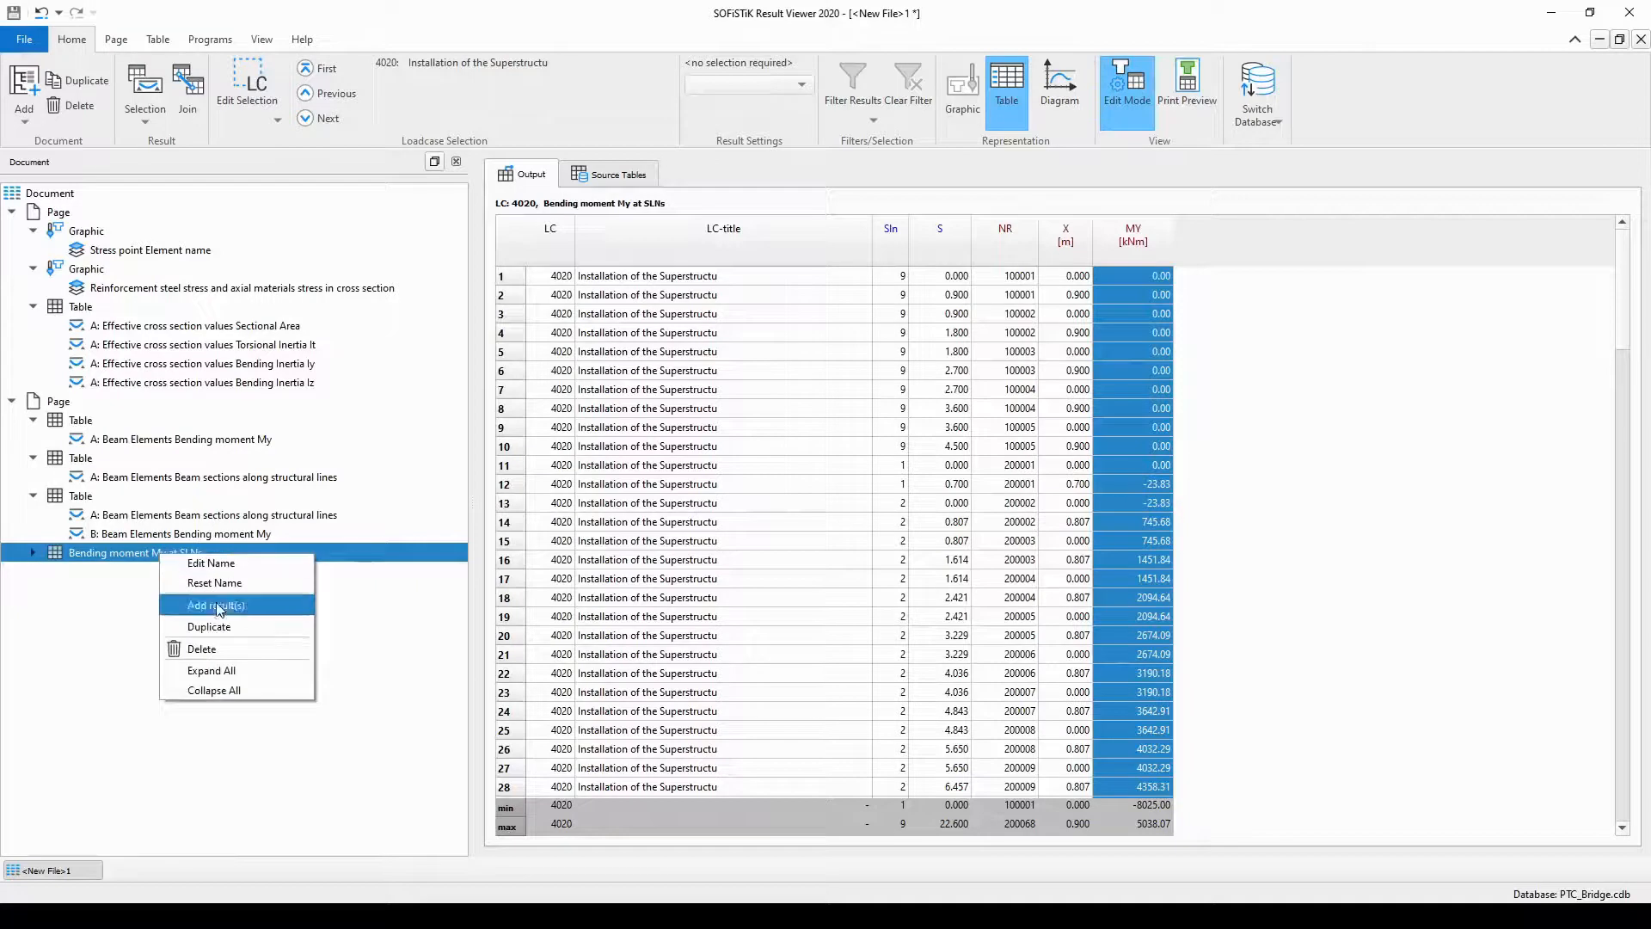
click(209, 627)
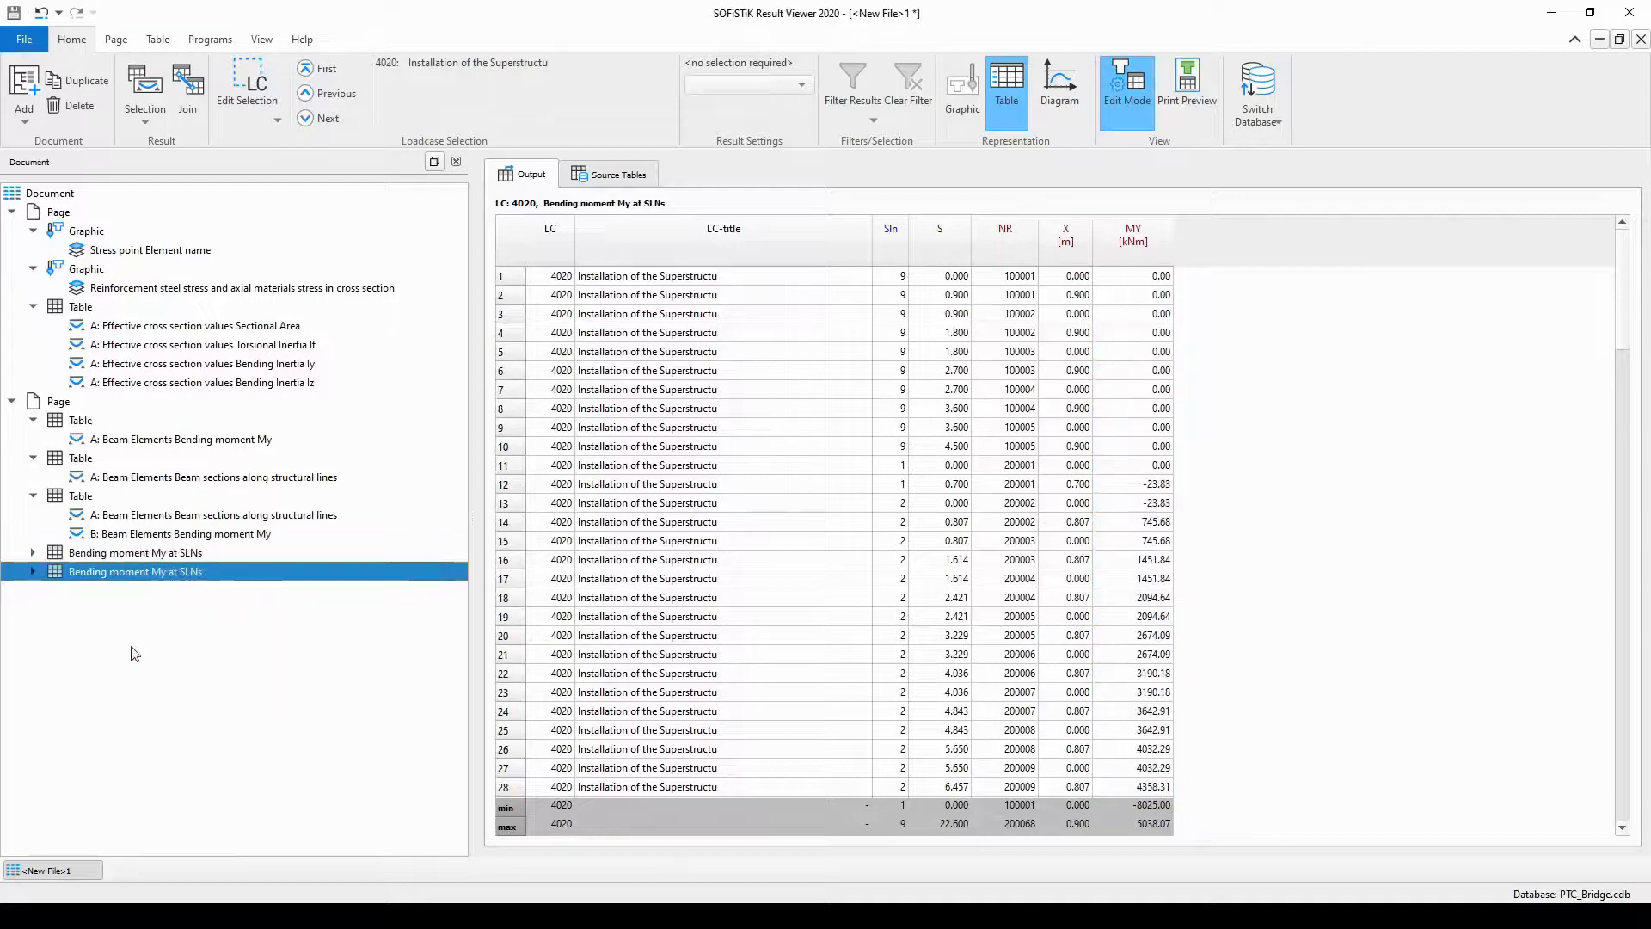
double_click(136, 573)
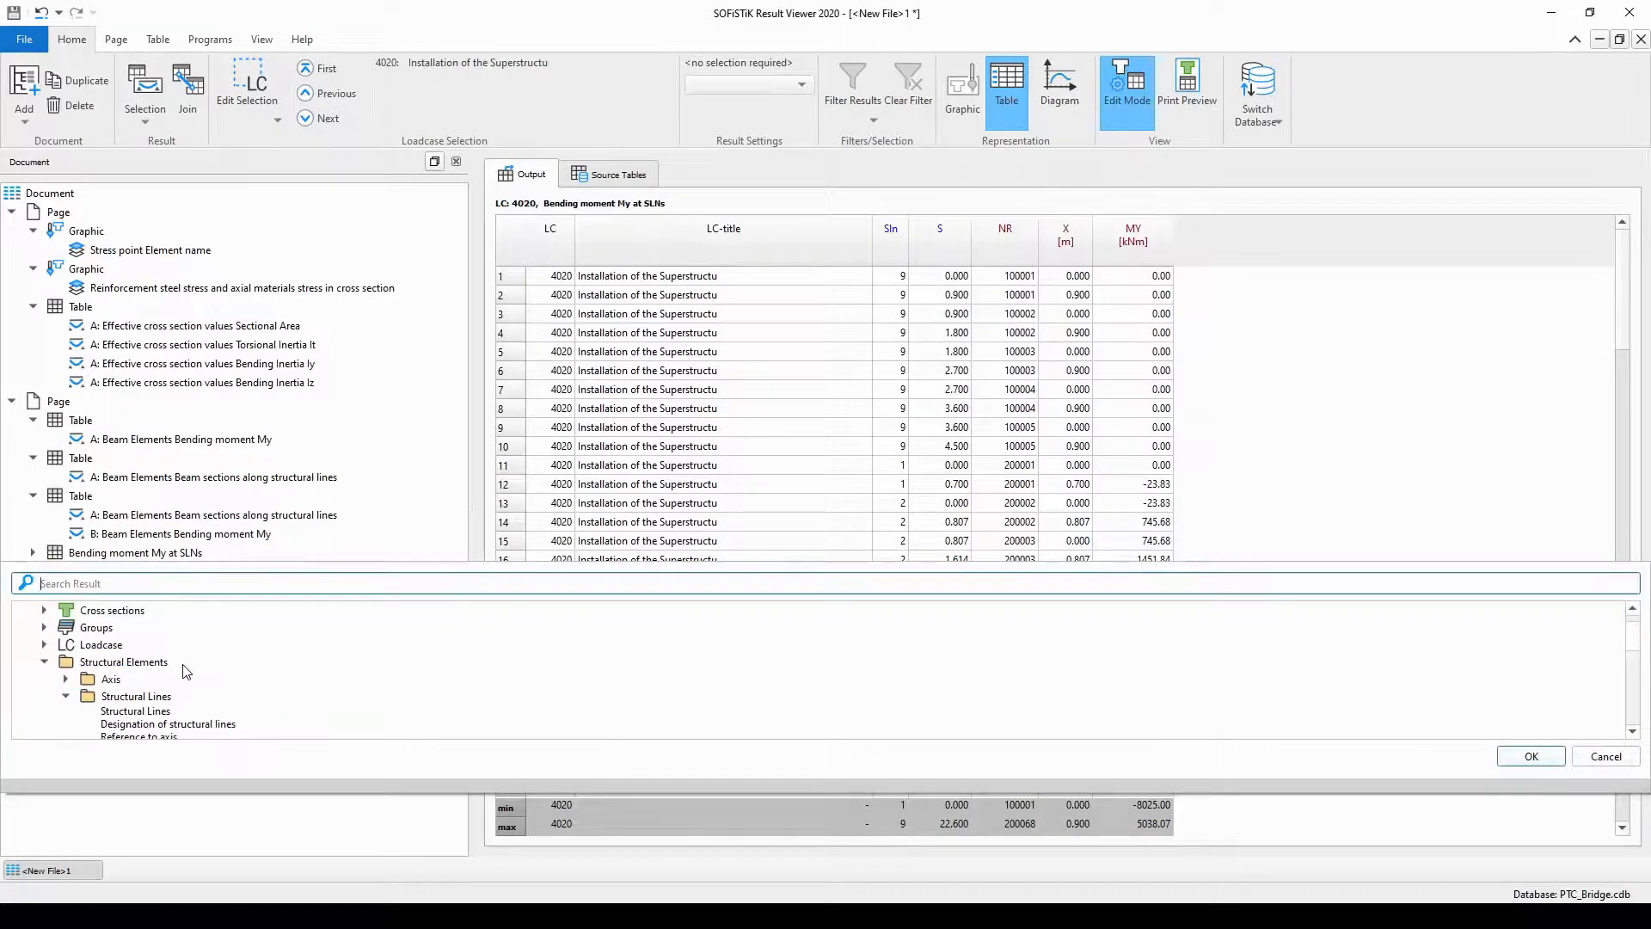
click(64, 699)
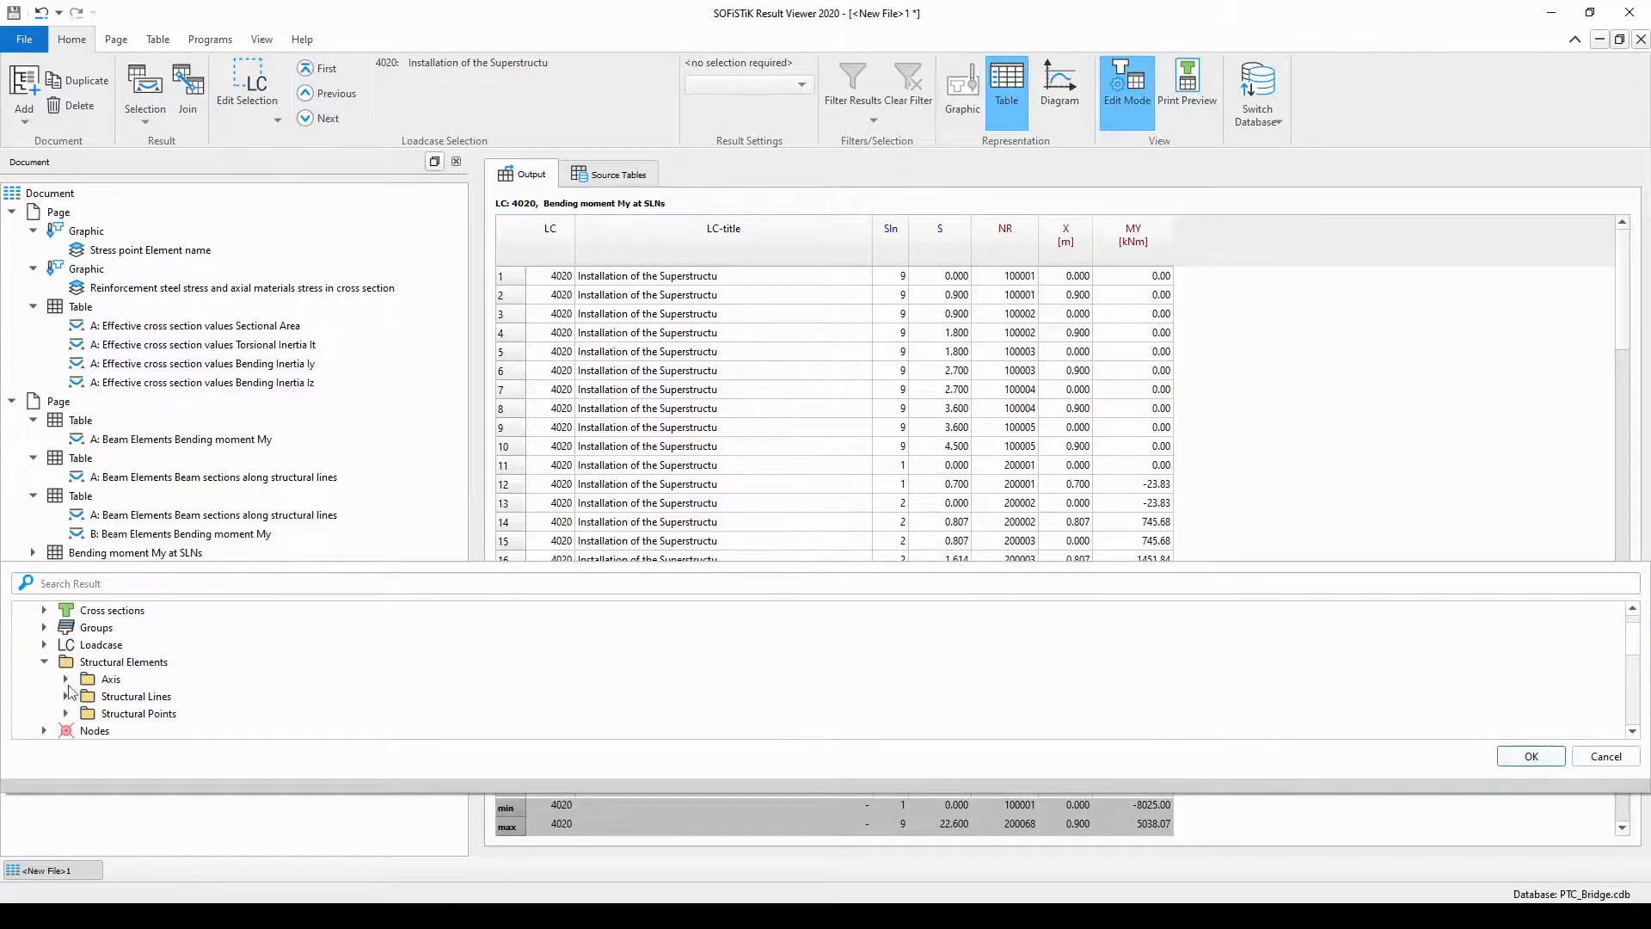
click(65, 678)
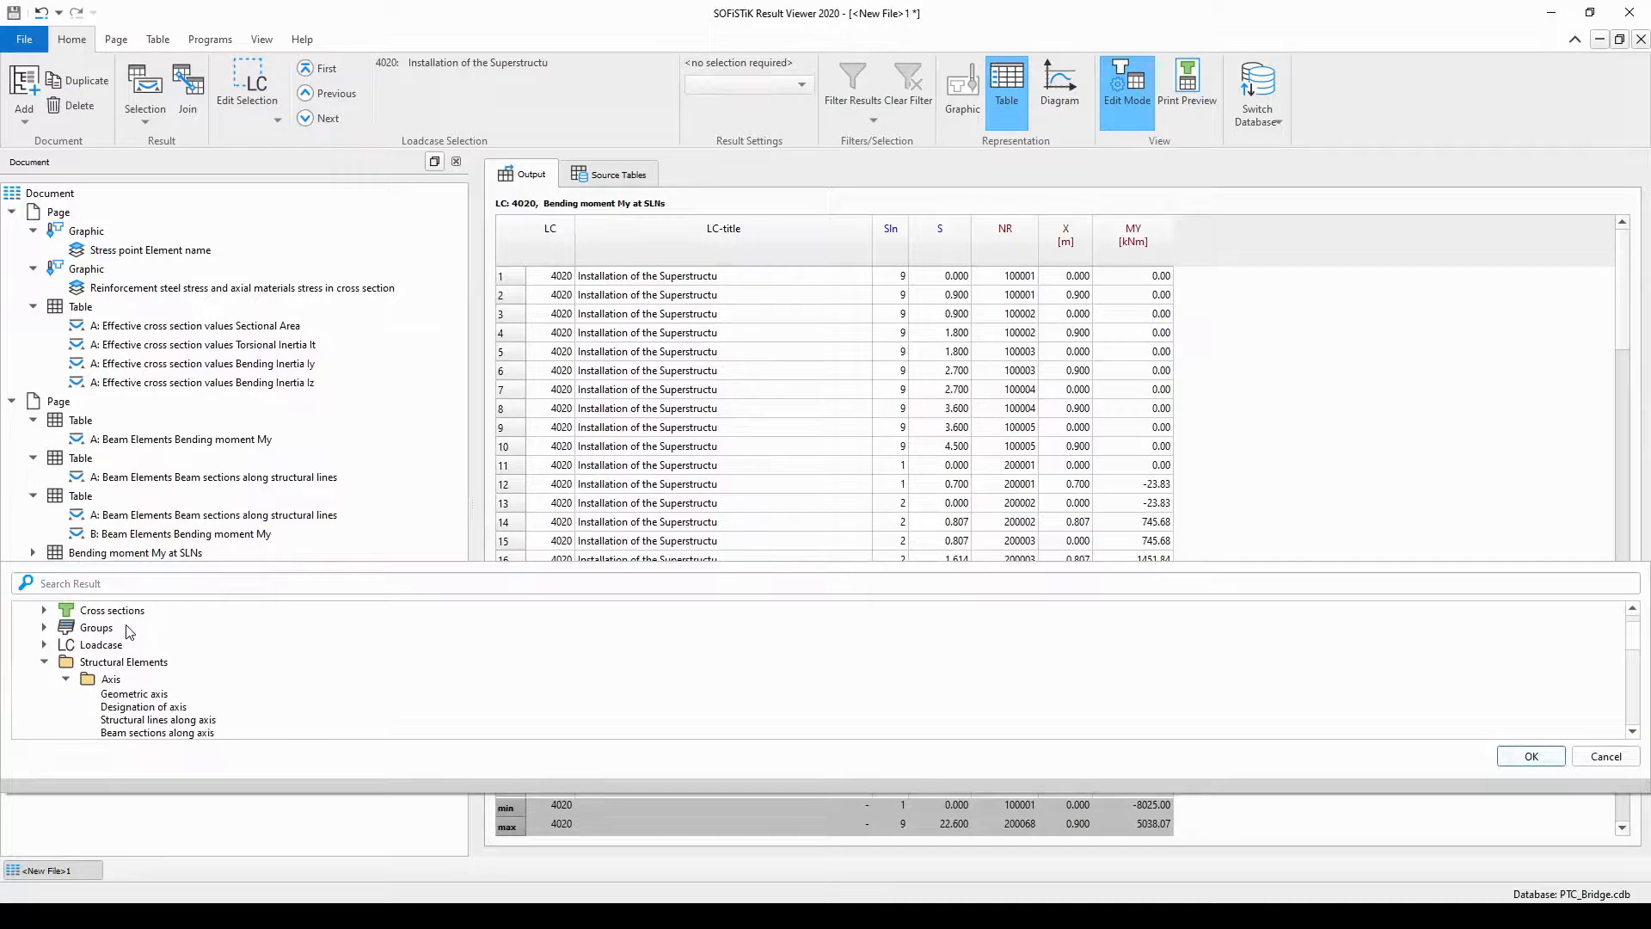
scroll(128, 632, down, 2)
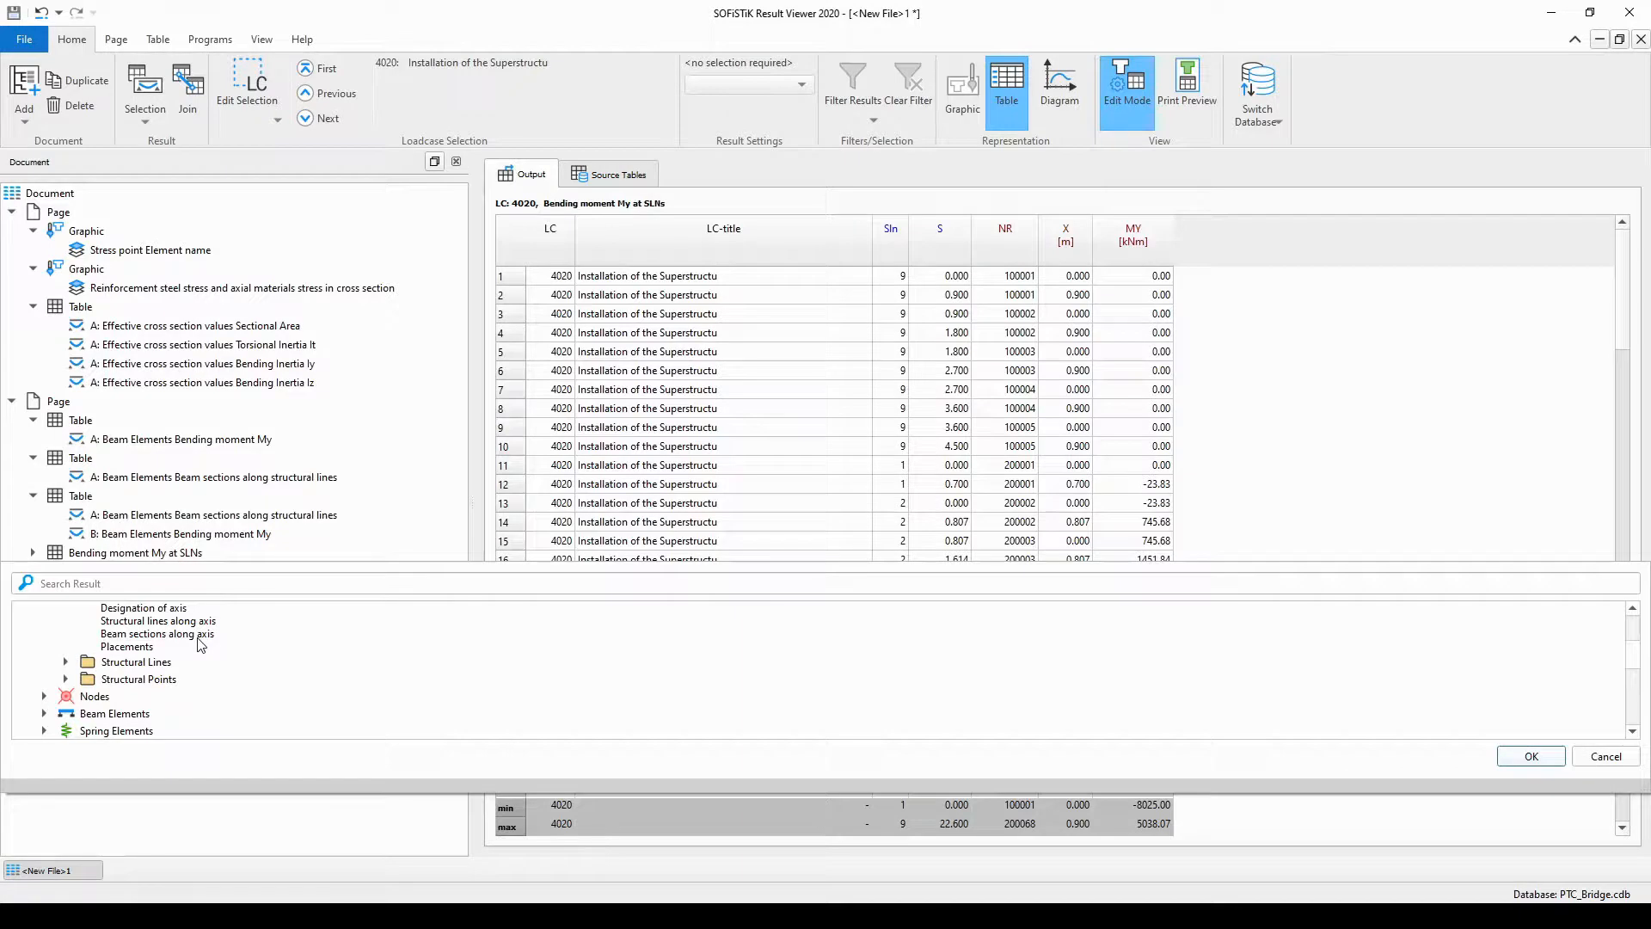
click(199, 639)
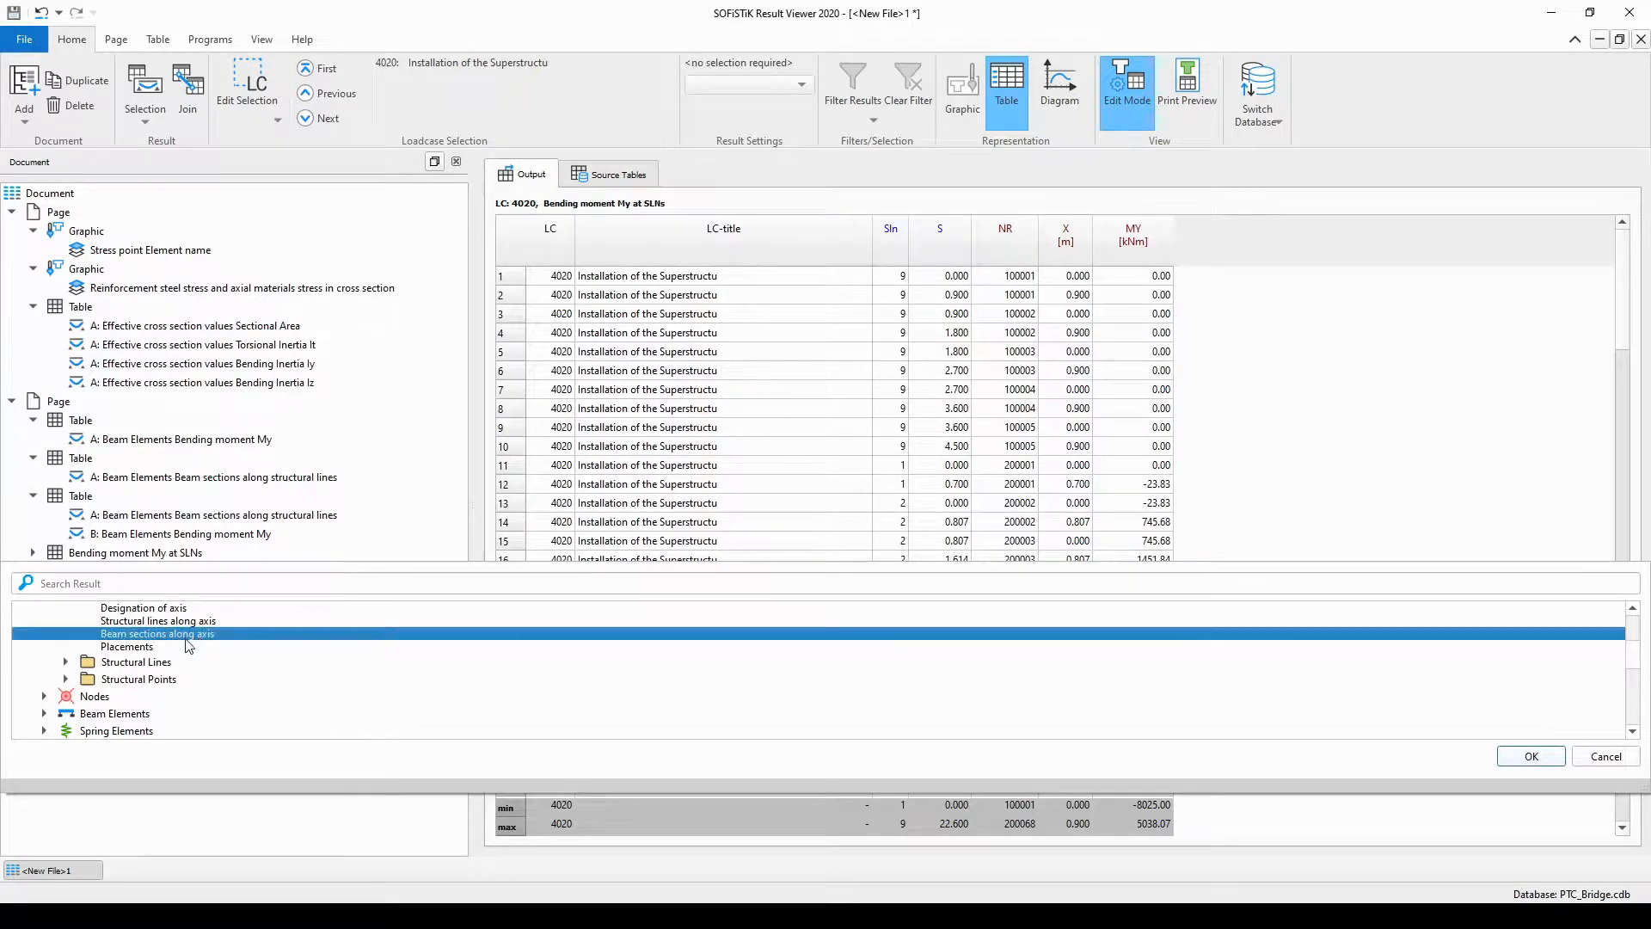
scroll(188, 645, down, 4)
scroll(186, 659, down, 1)
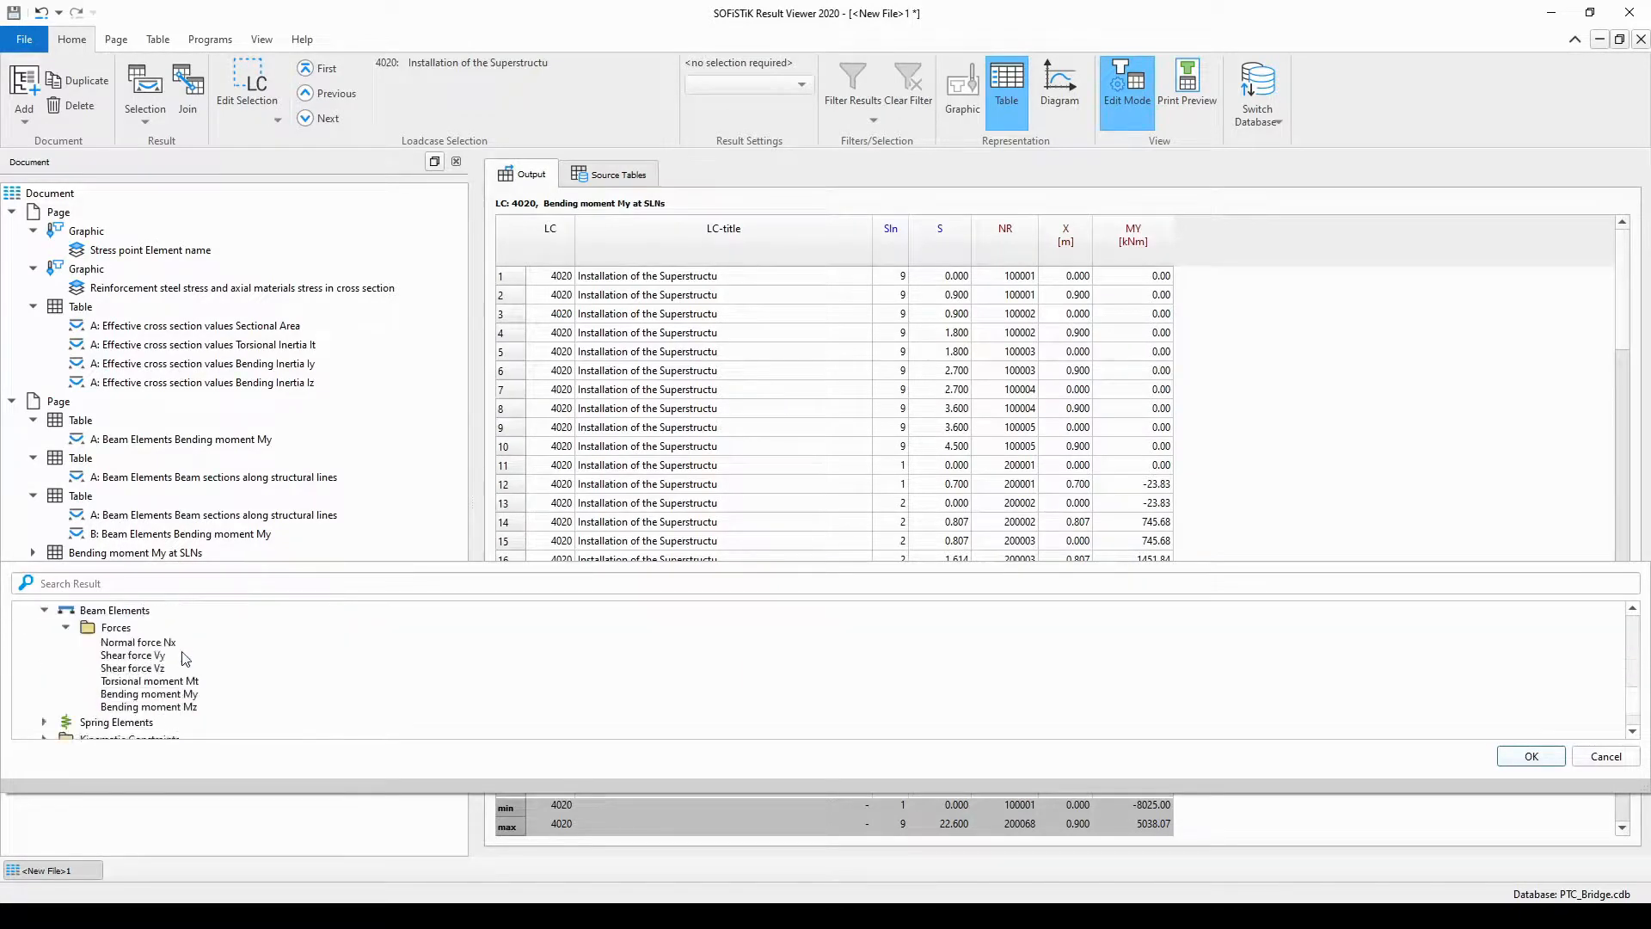
click(189, 697)
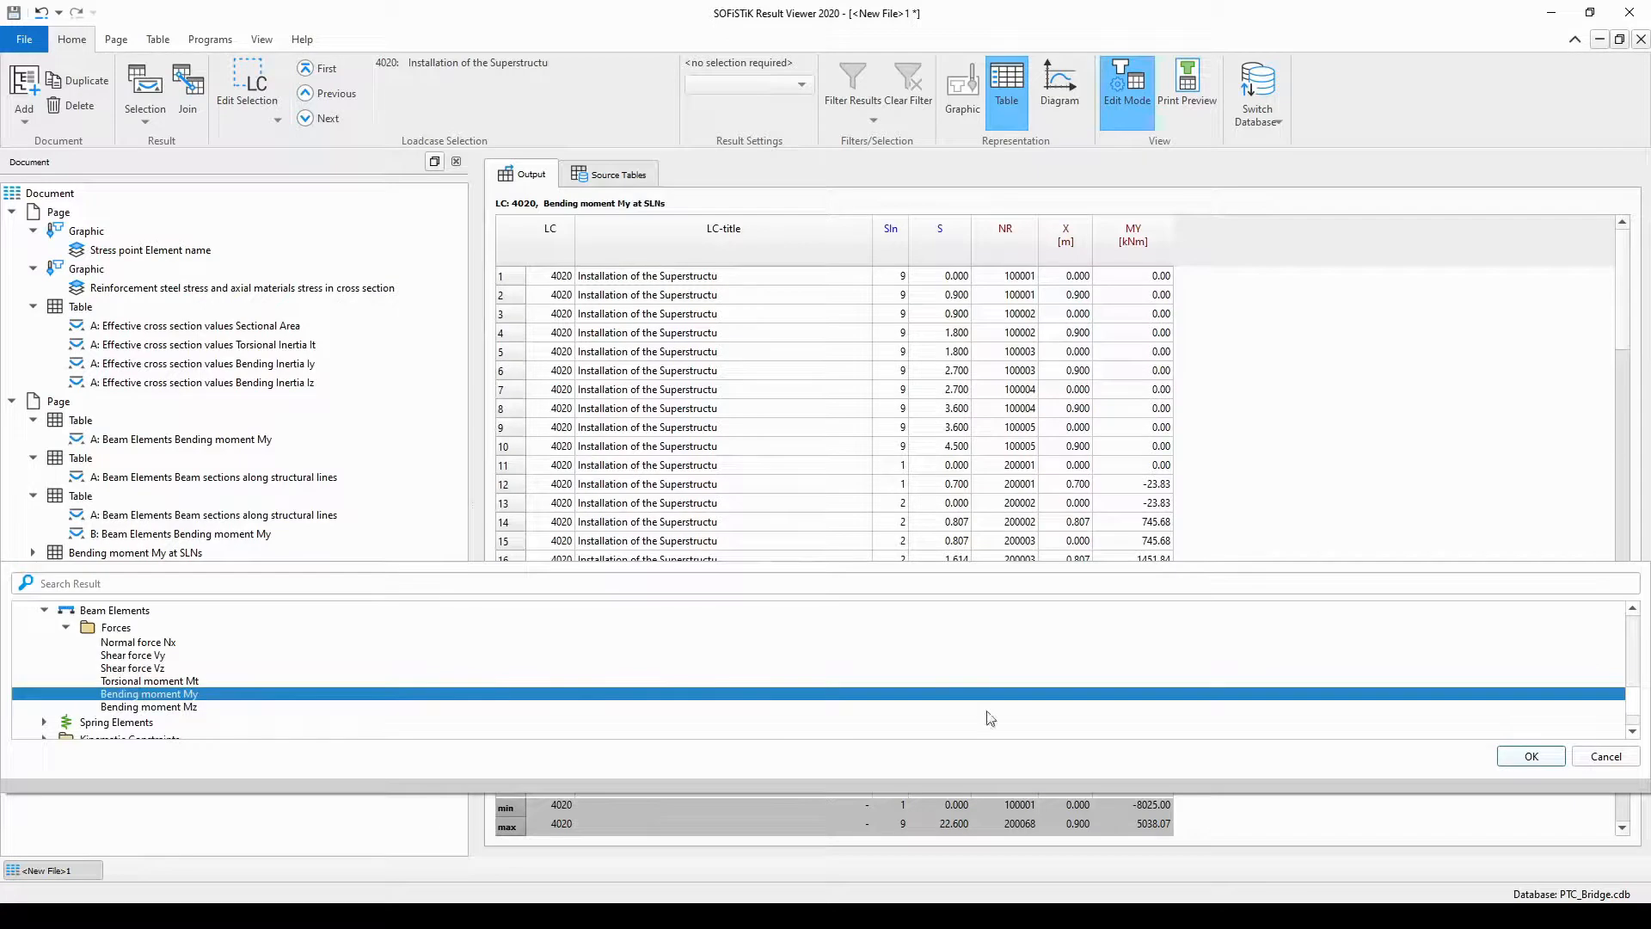
click(1528, 760)
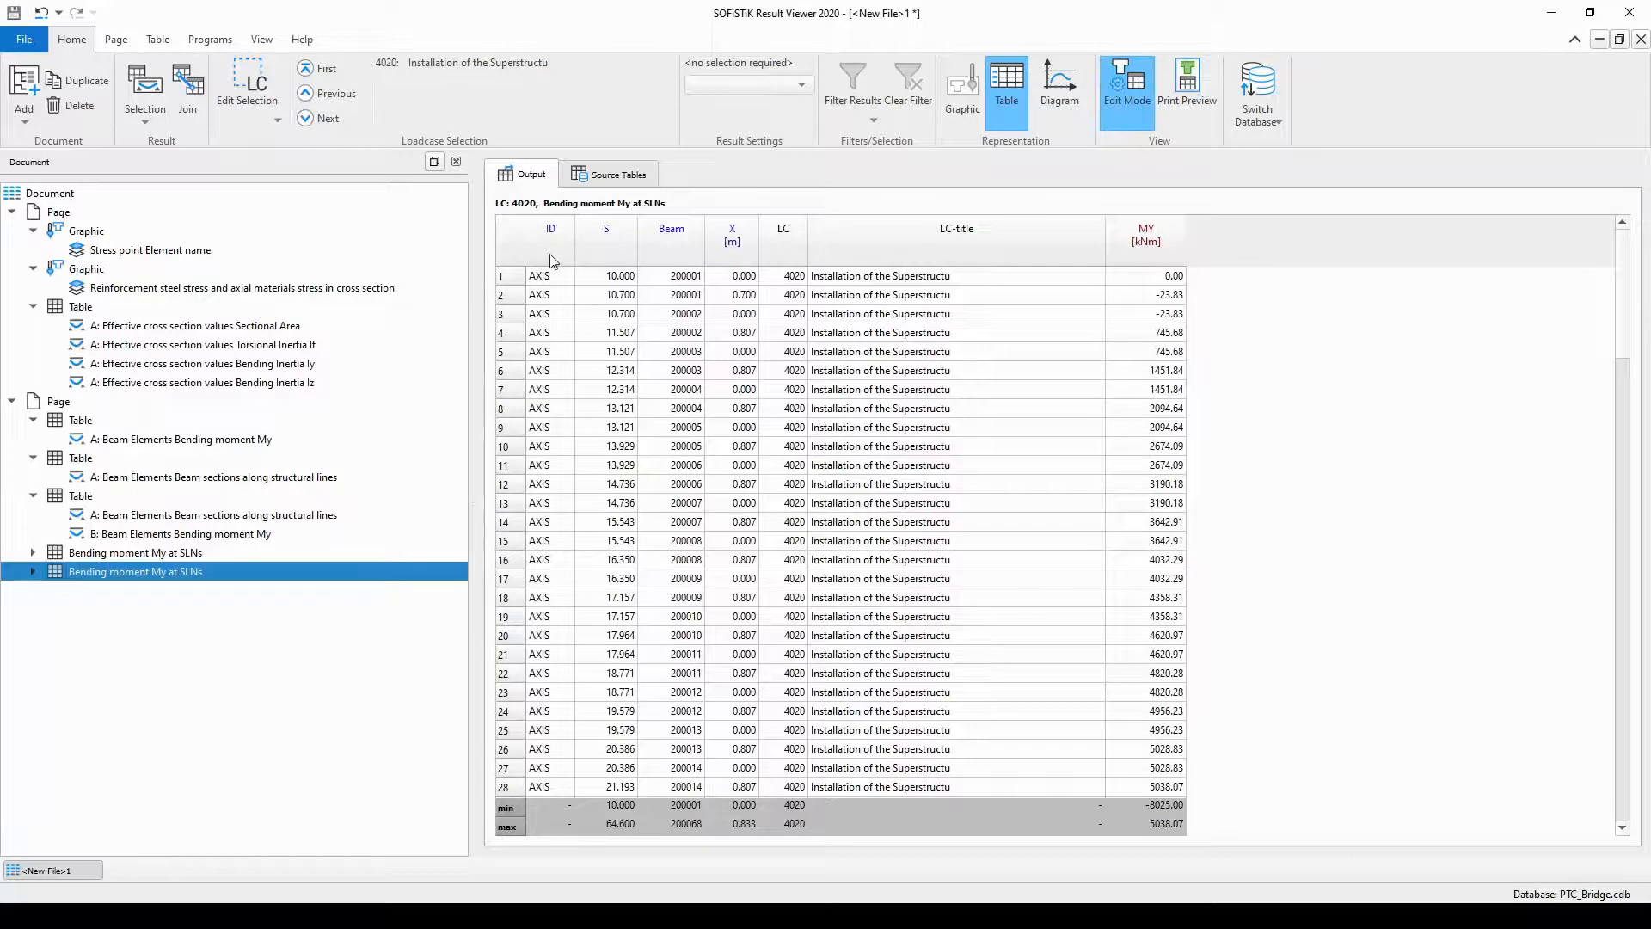
- Examine the column descriptions of the duplicated table, from the axis ID to the bending moment My
mouse_move(550, 255)
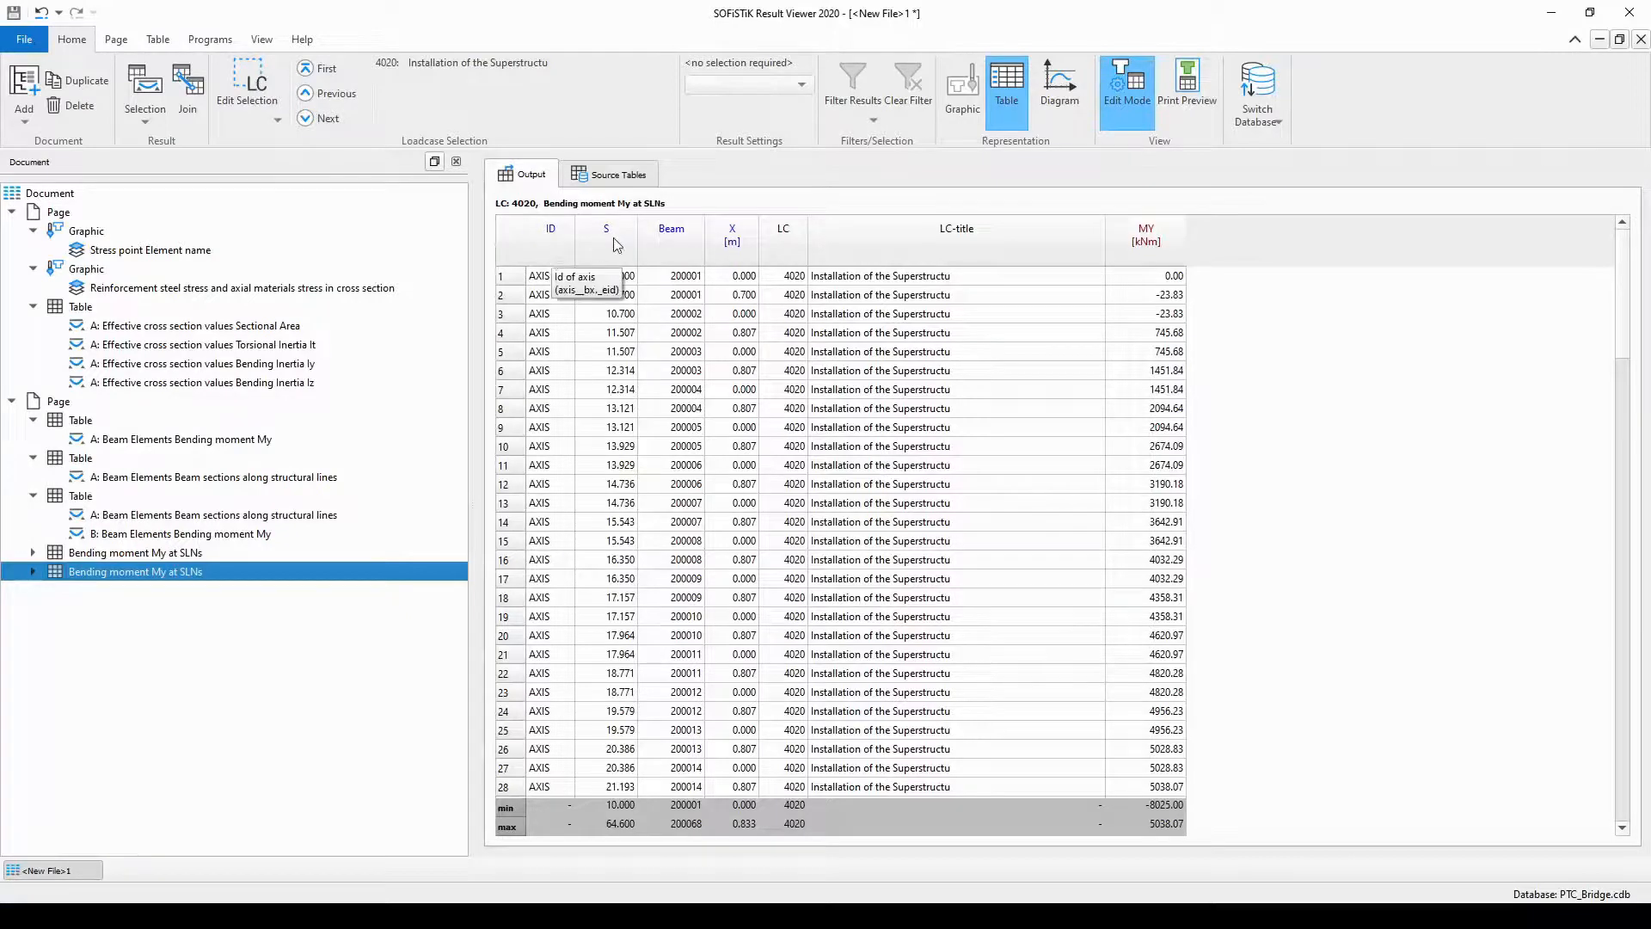
mouse_move(619, 242)
mouse_move(677, 250)
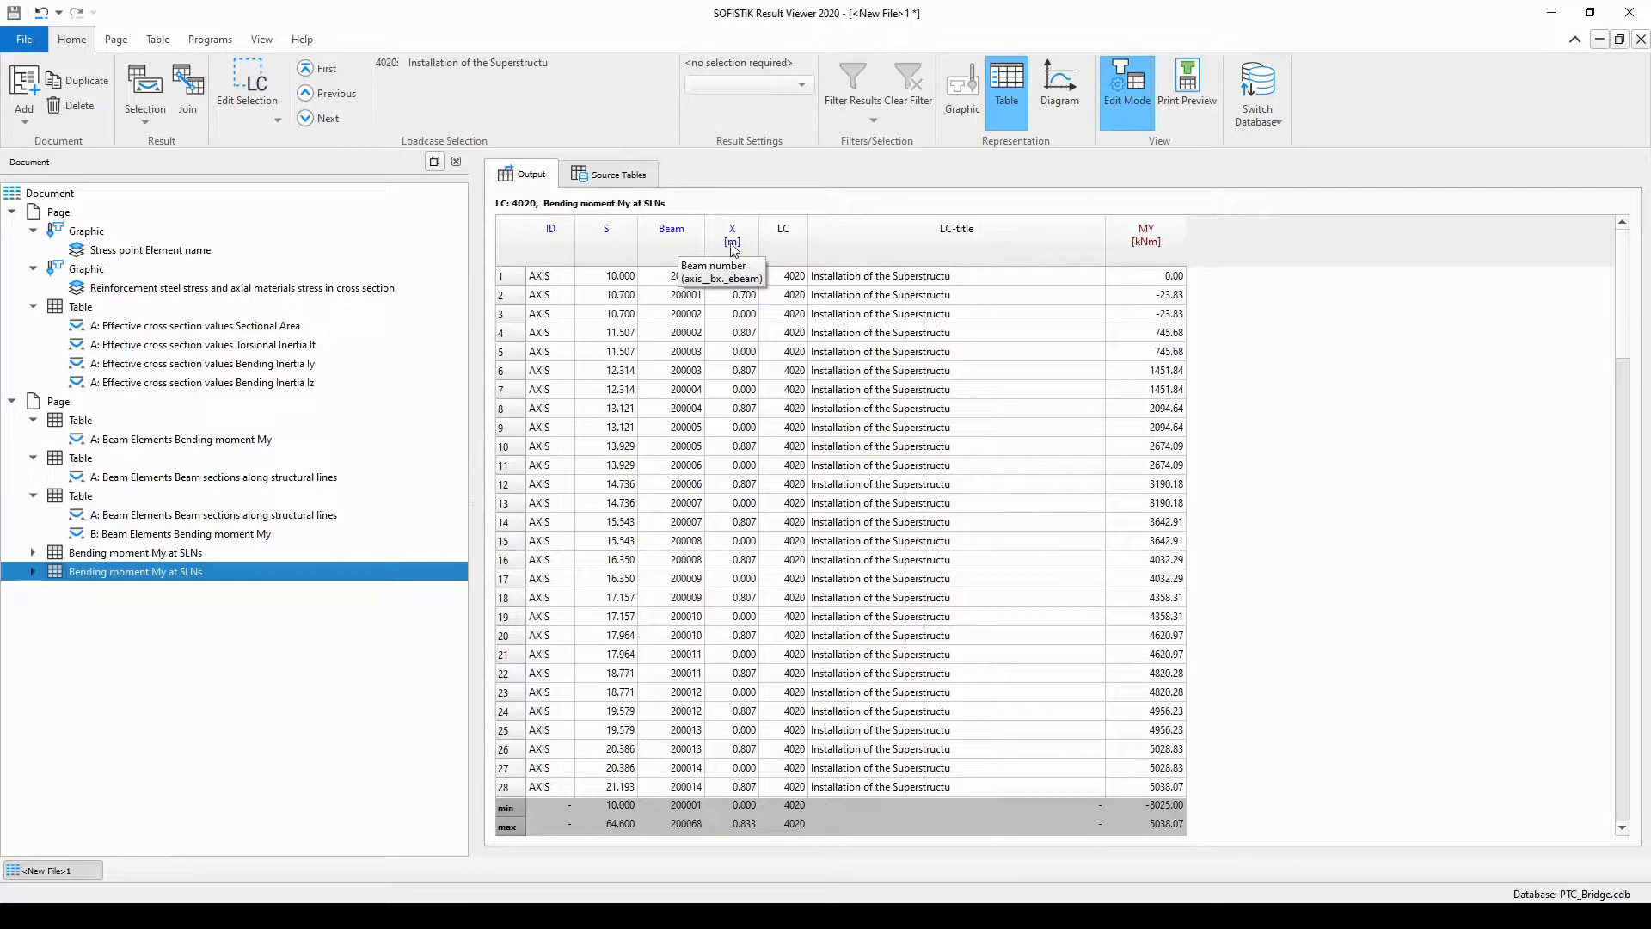
mouse_move(744, 249)
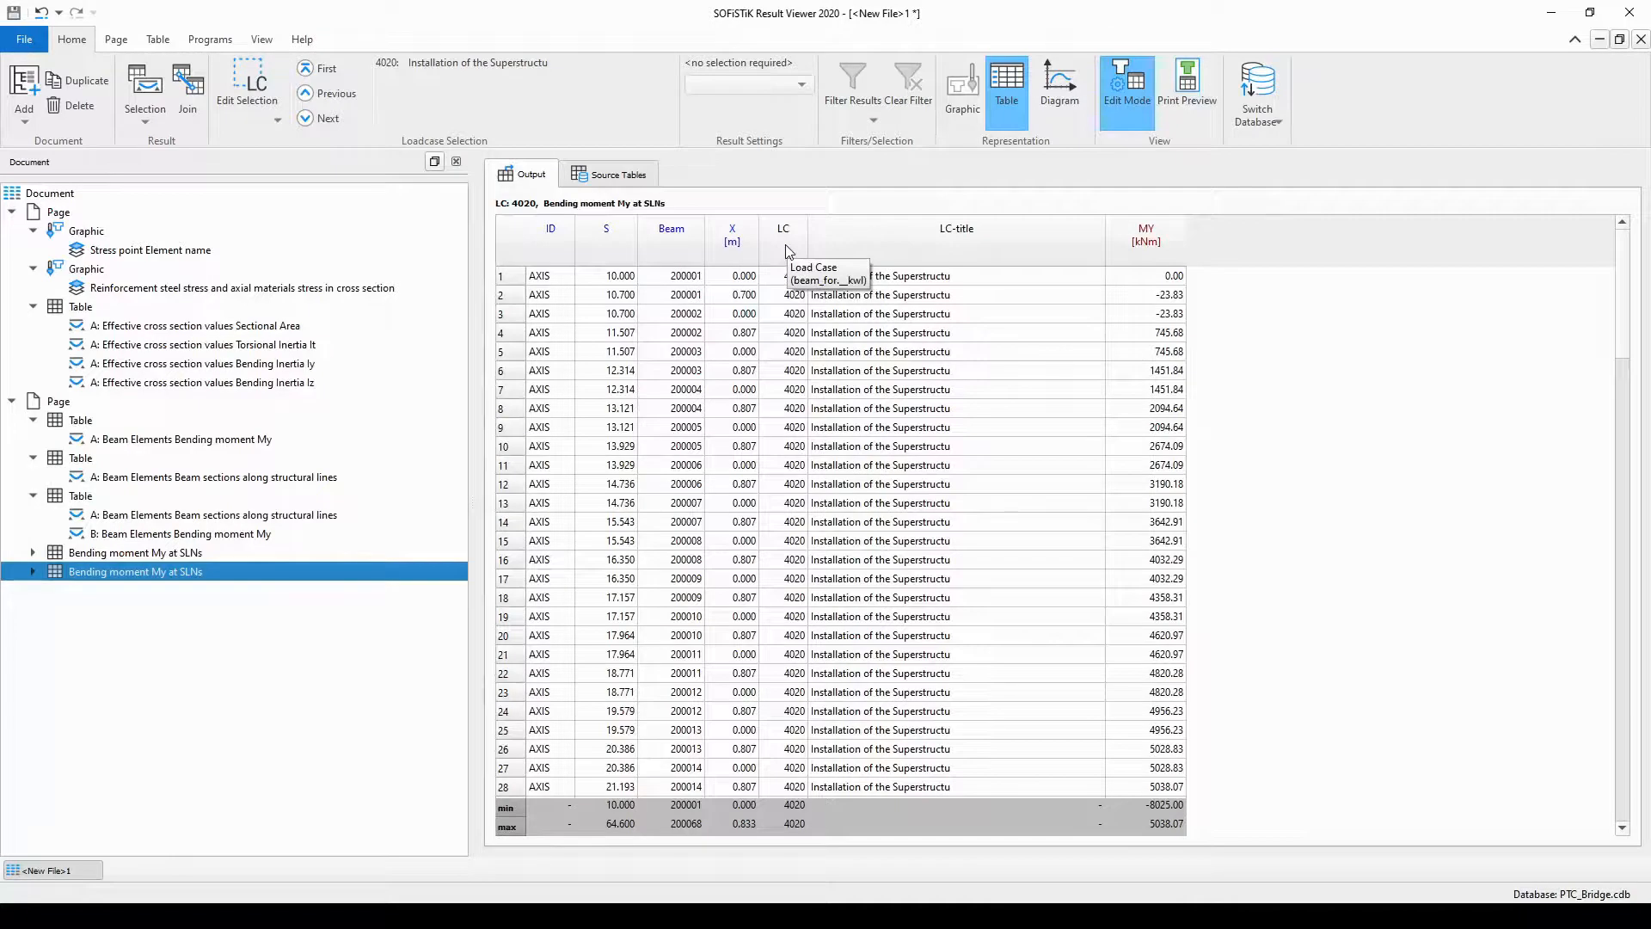
mouse_move(946, 246)
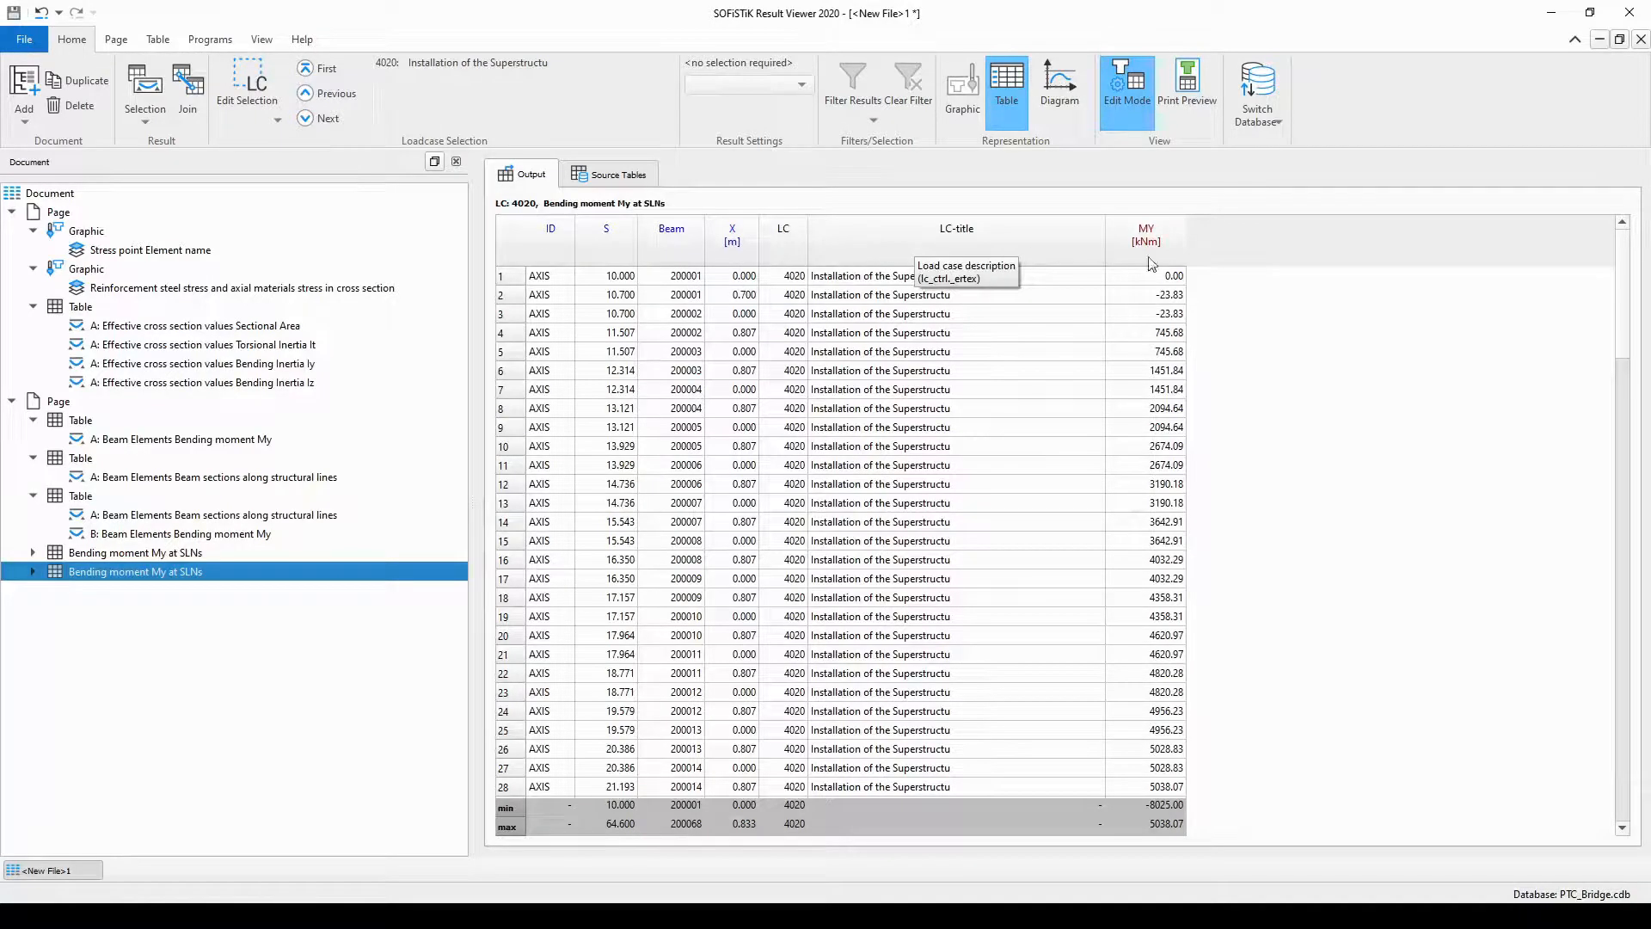
mouse_move(1173, 257)
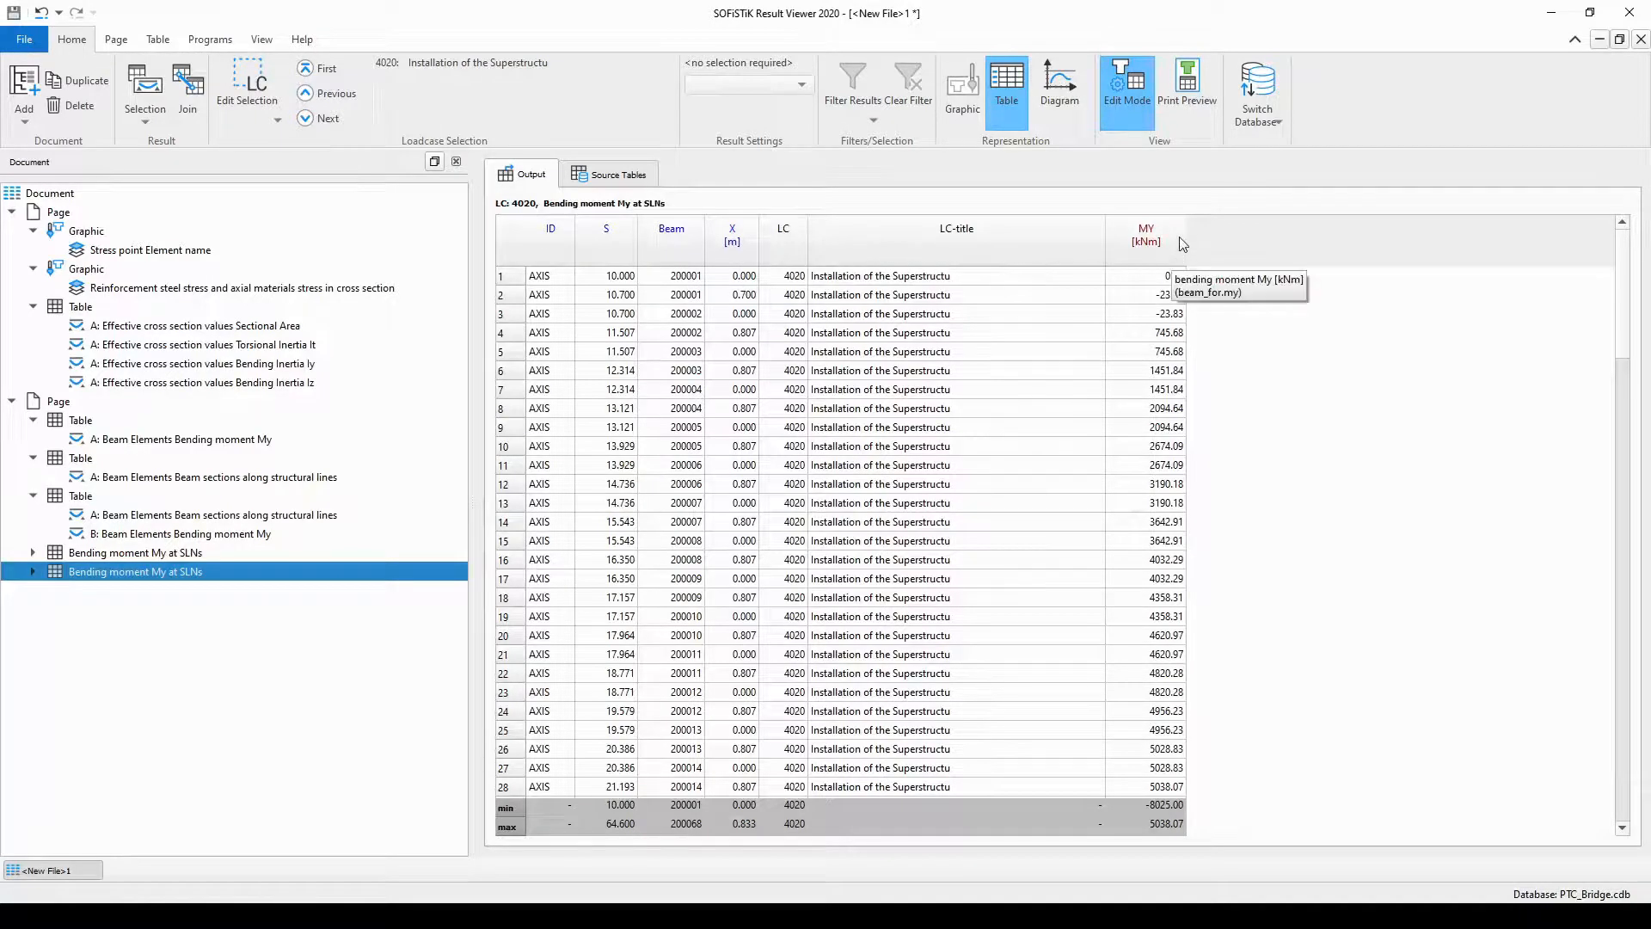
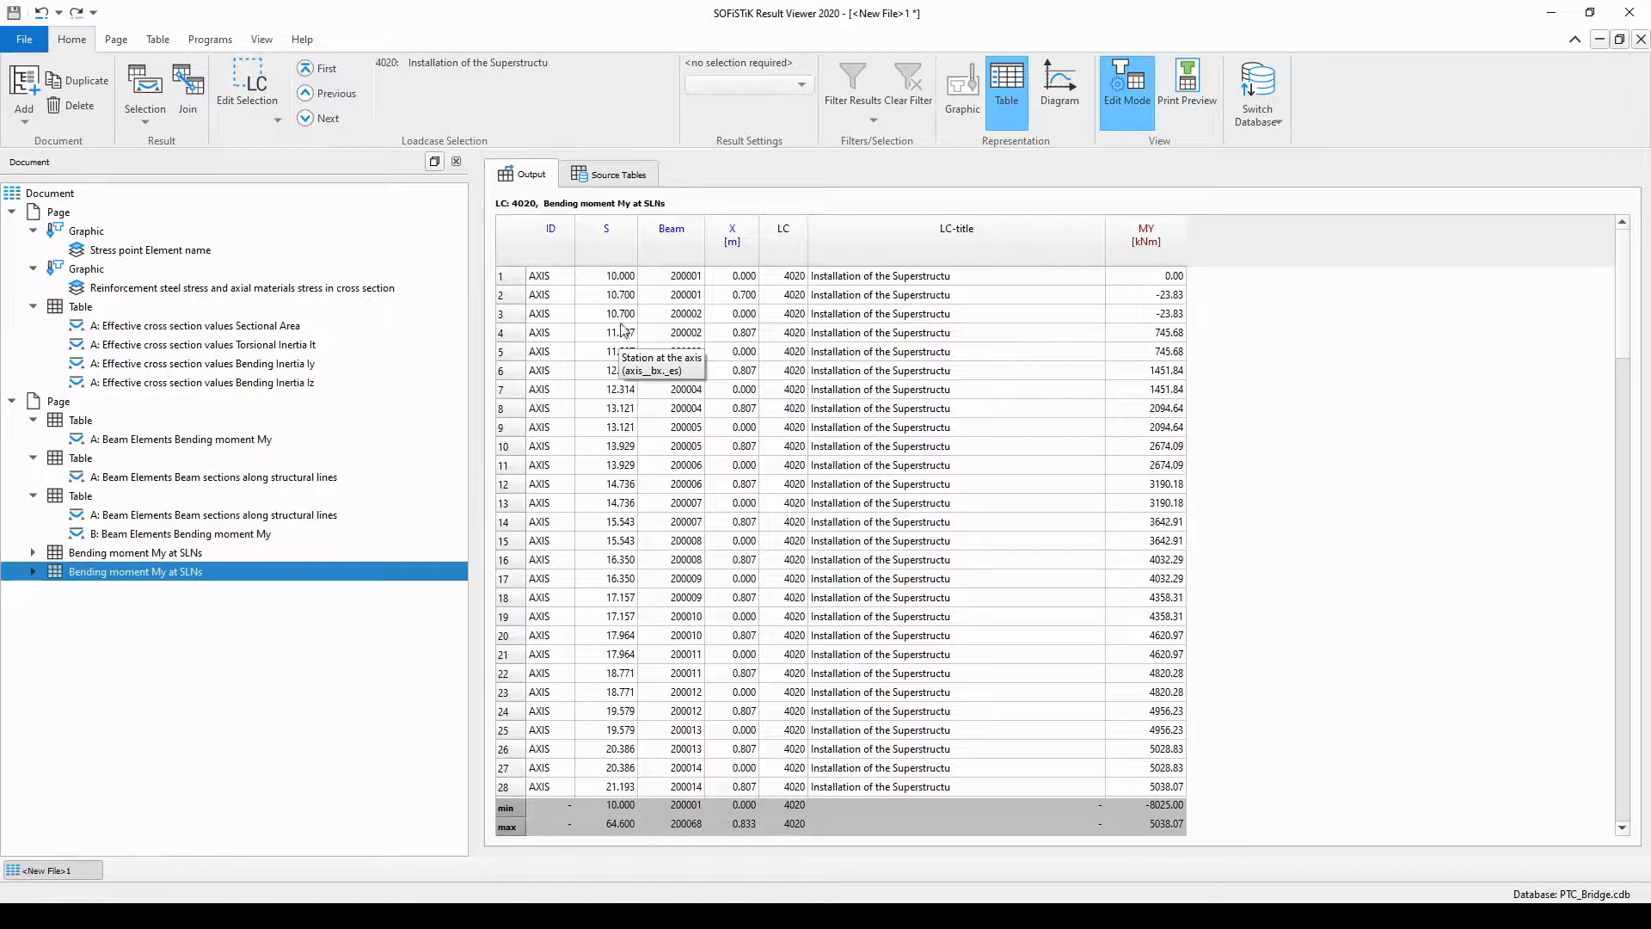
- Hide the X column in the duplicated Bending moment My at SLNs table
scroll(619, 336, down, 5)
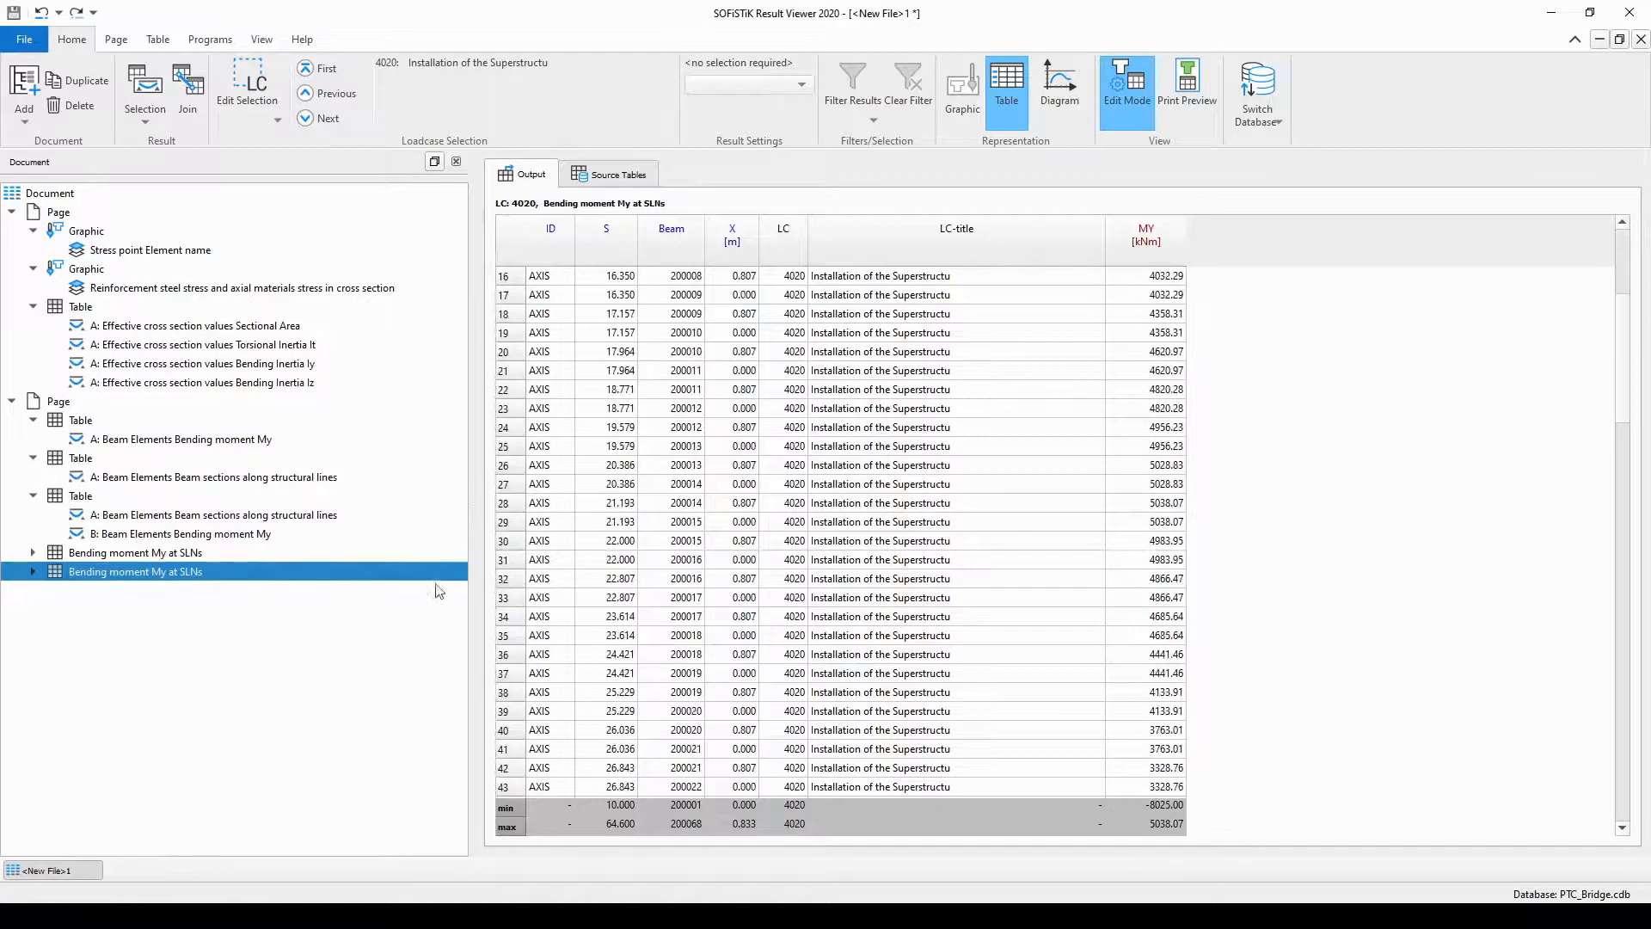
click(748, 261)
right_click(748, 259)
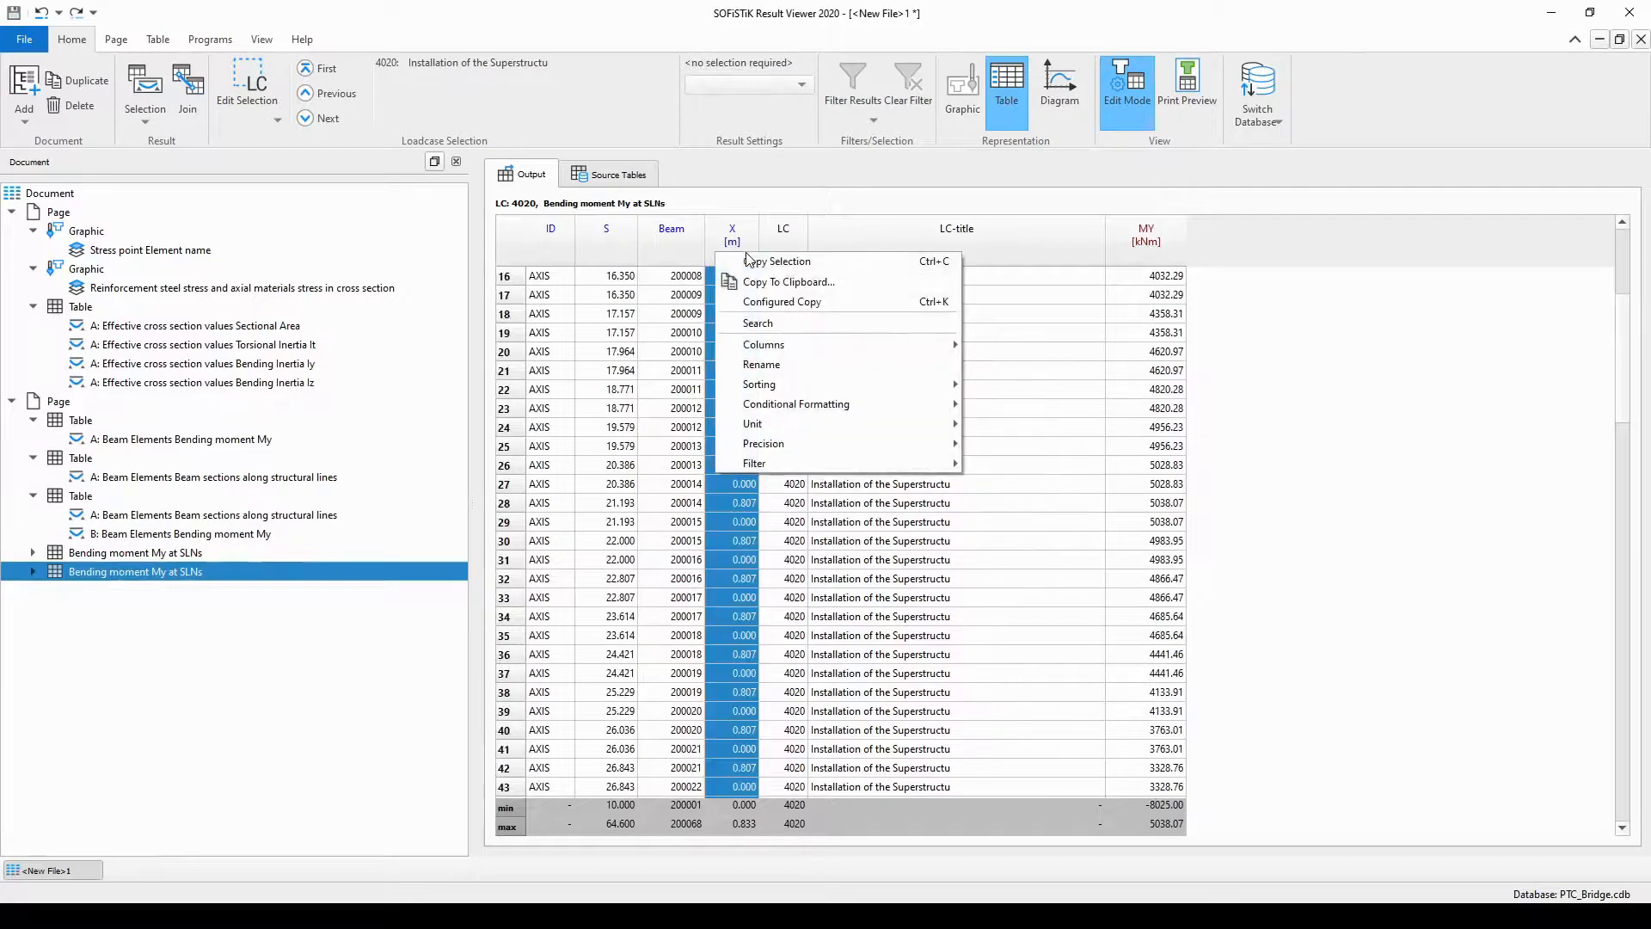
mouse_move(773, 348)
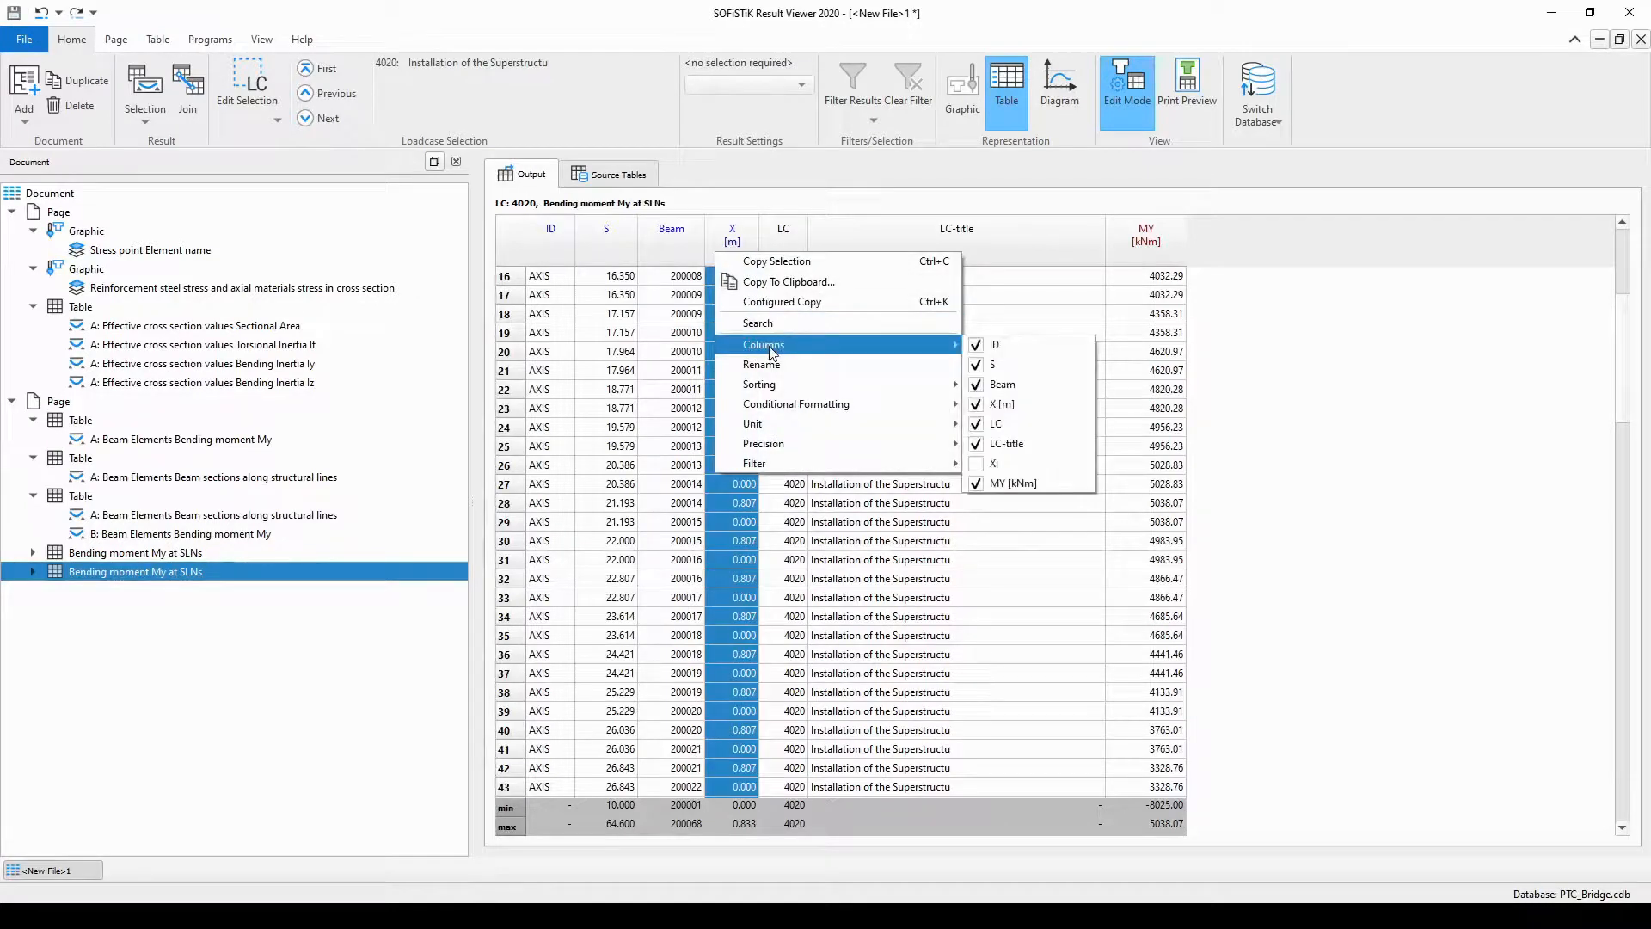
click(980, 413)
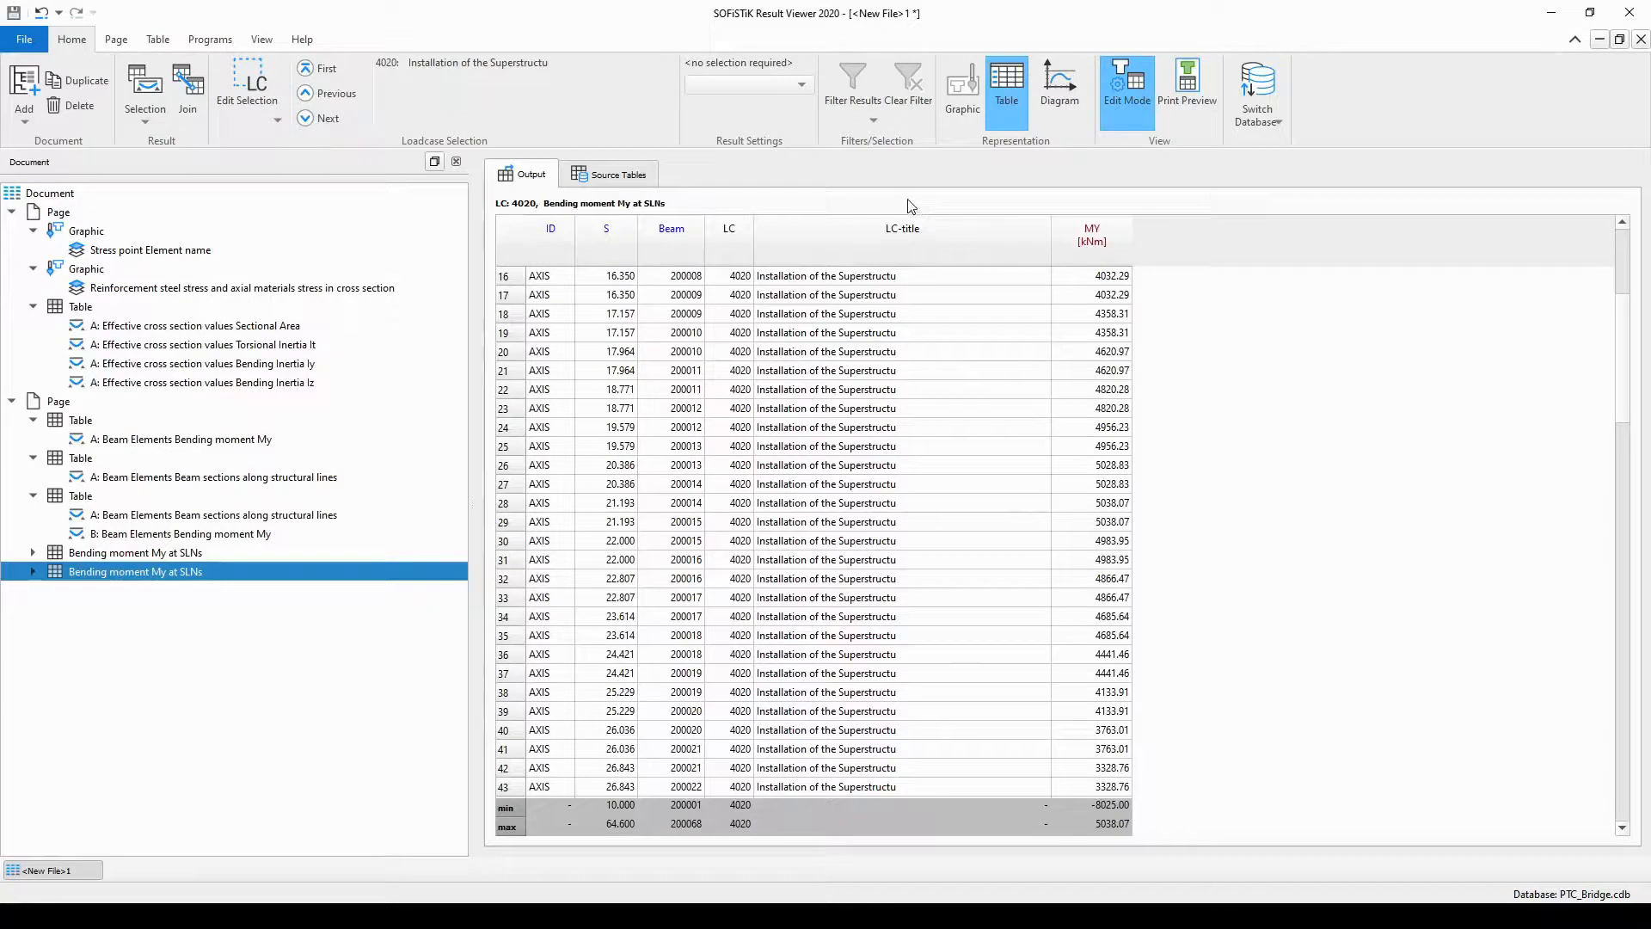
- Add normal force Nx and shear force Vz to the duplicated table and order its force columns N, VZ, MY
double_click(239, 570)
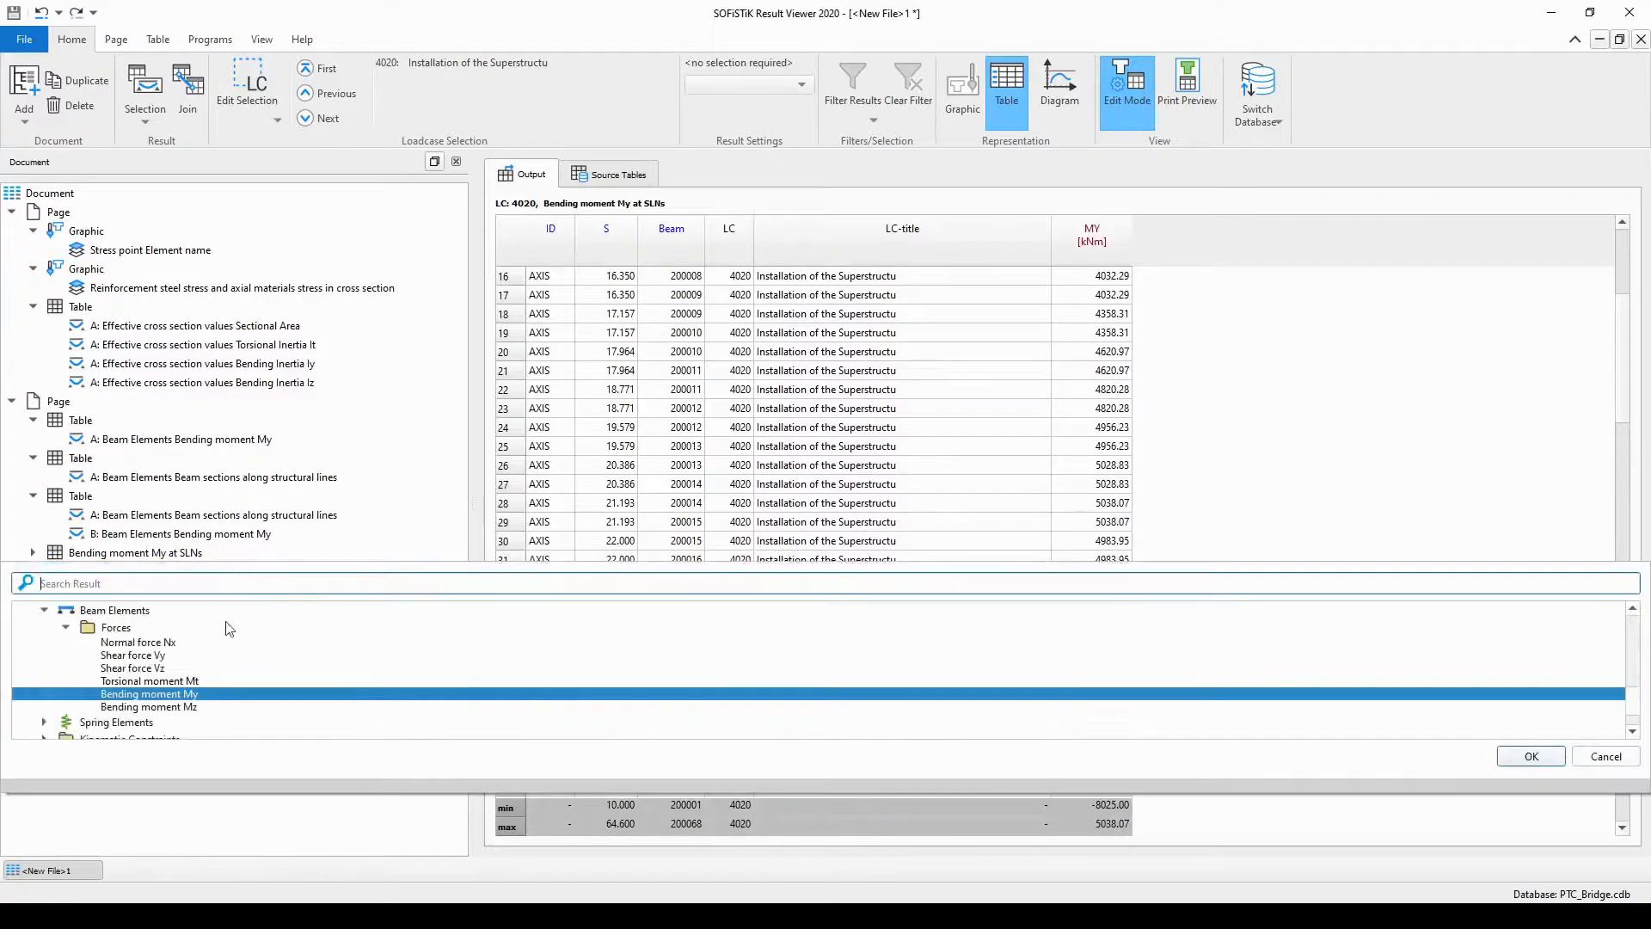
ctrl+click(172, 643)
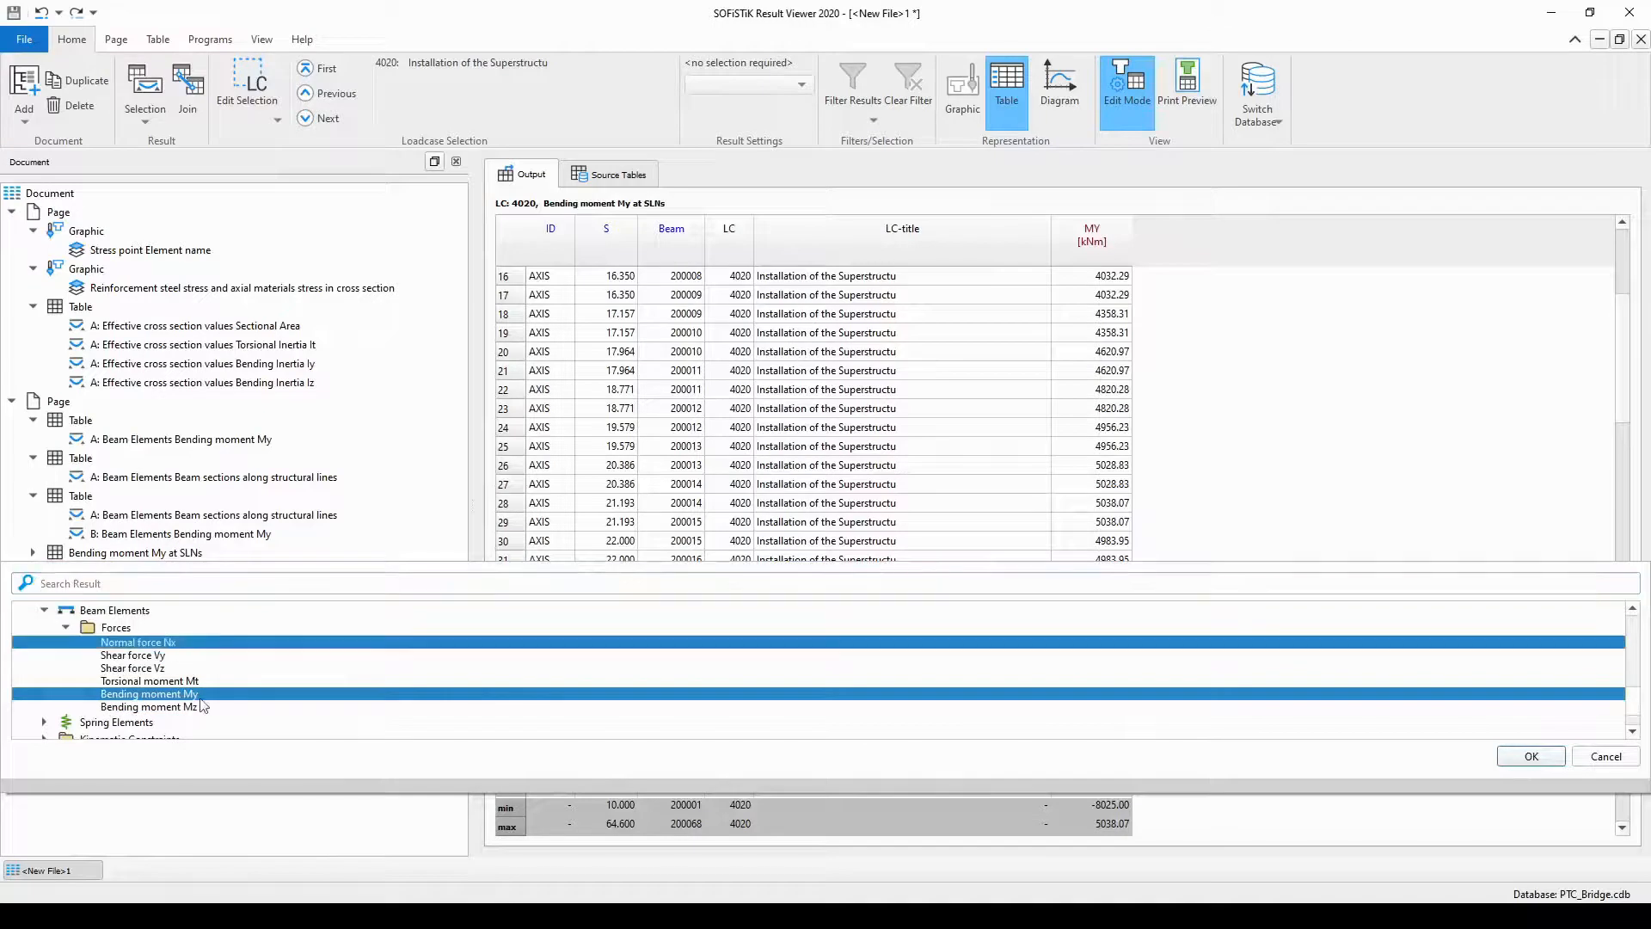
ctrl+click(165, 668)
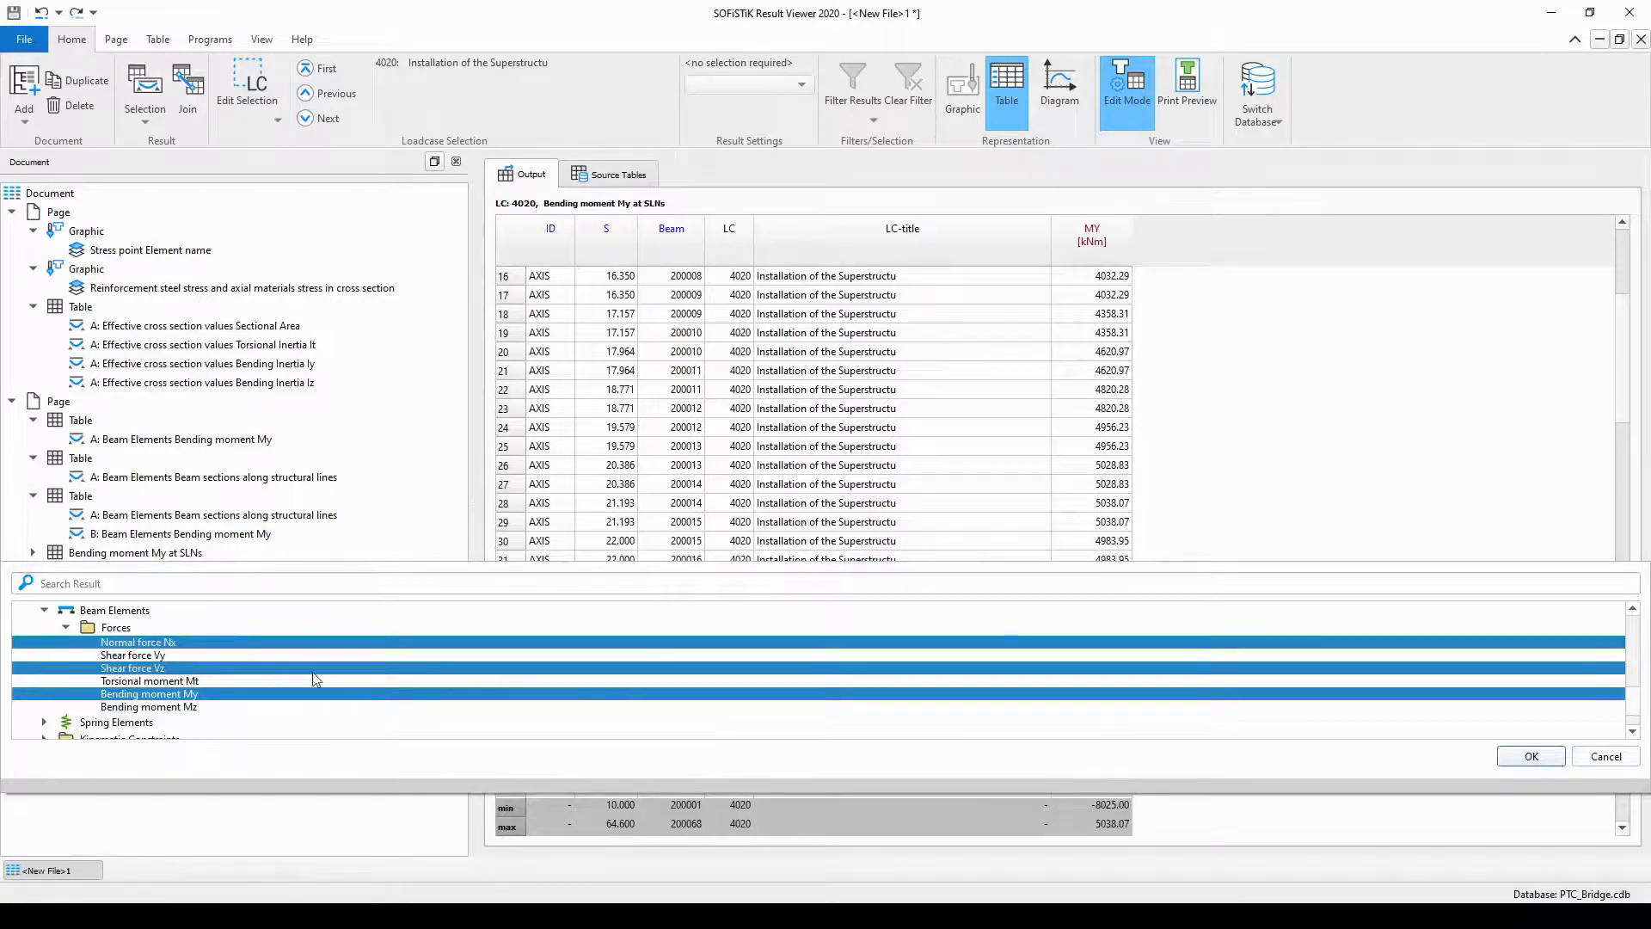
click(1532, 757)
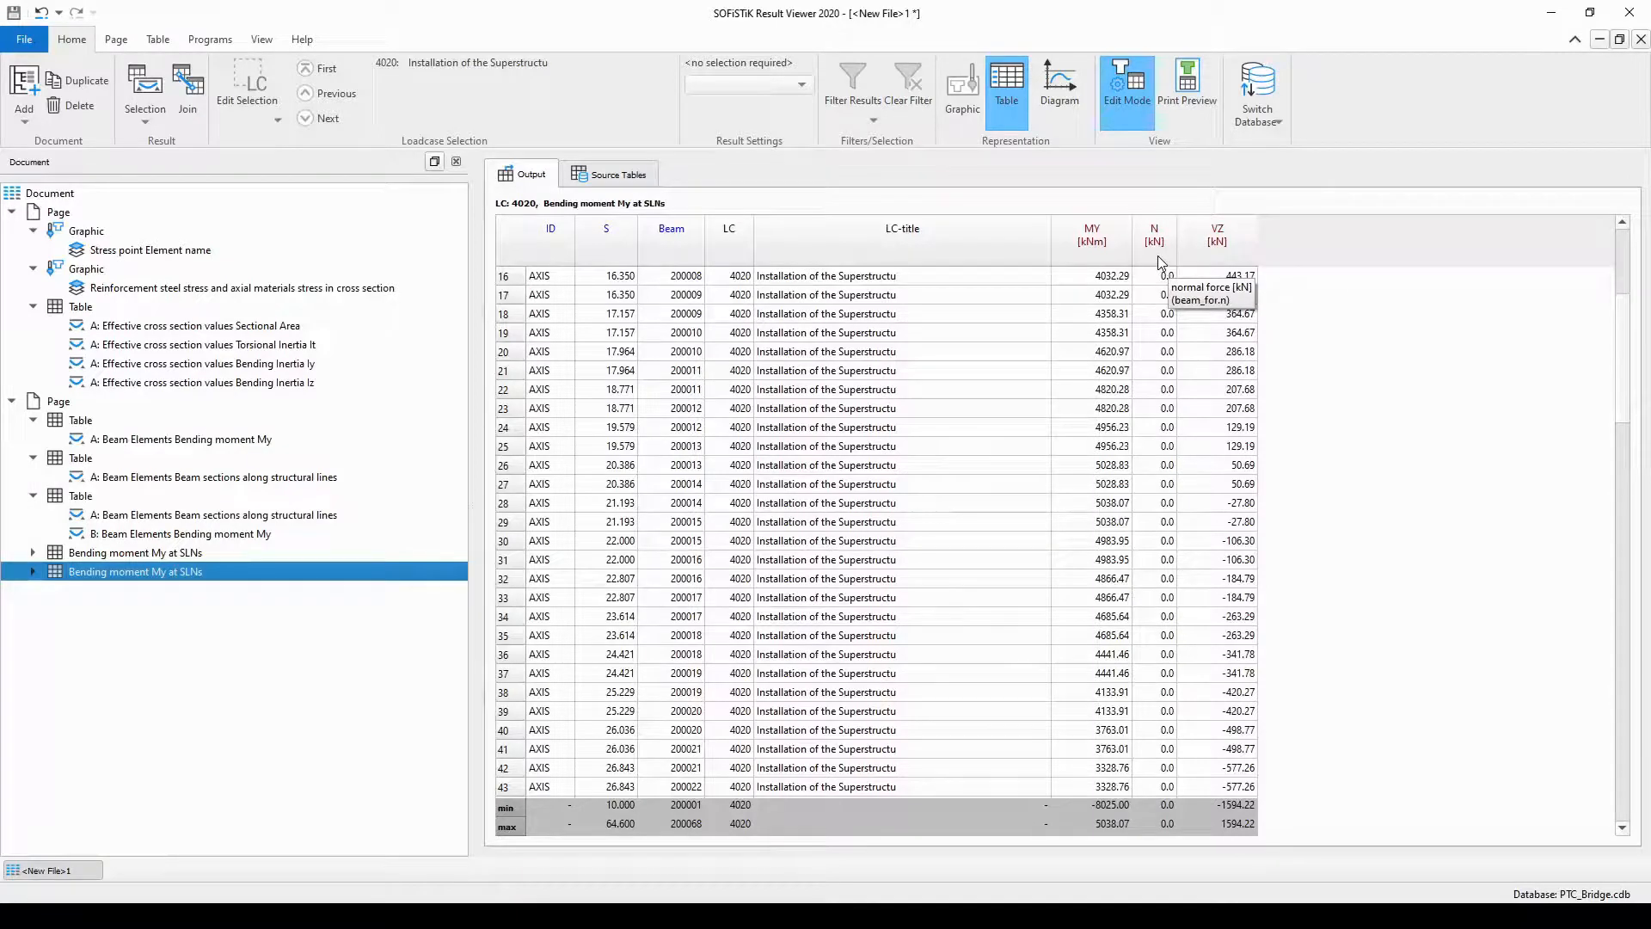
drag(1161, 262, 1066, 253)
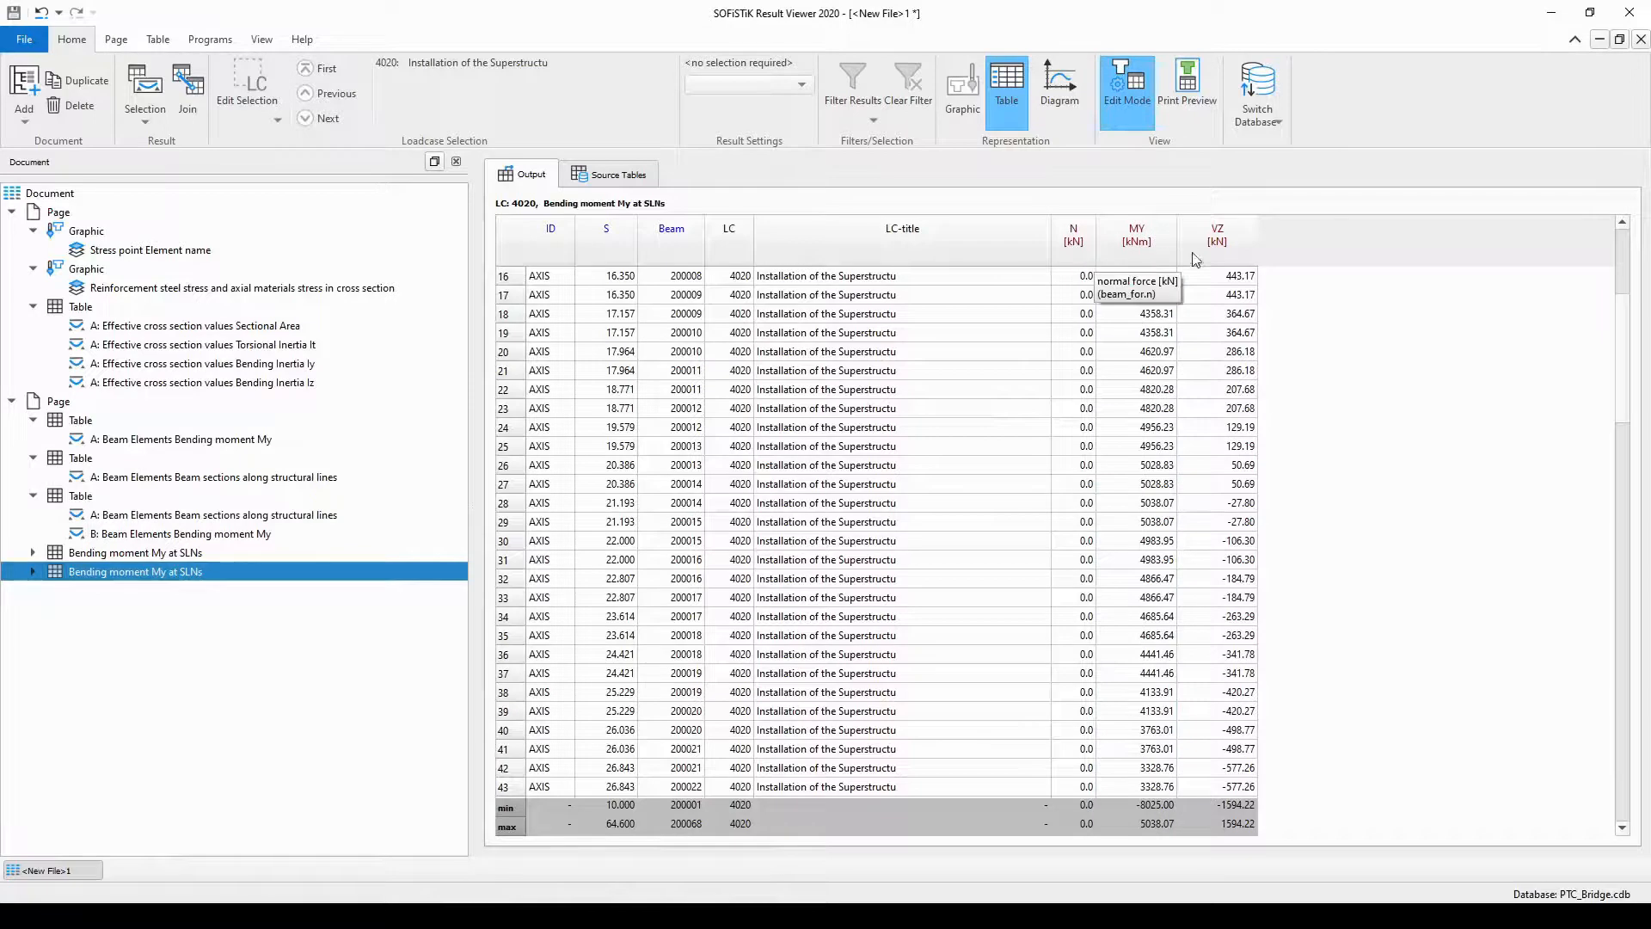
drag(1198, 259, 1116, 267)
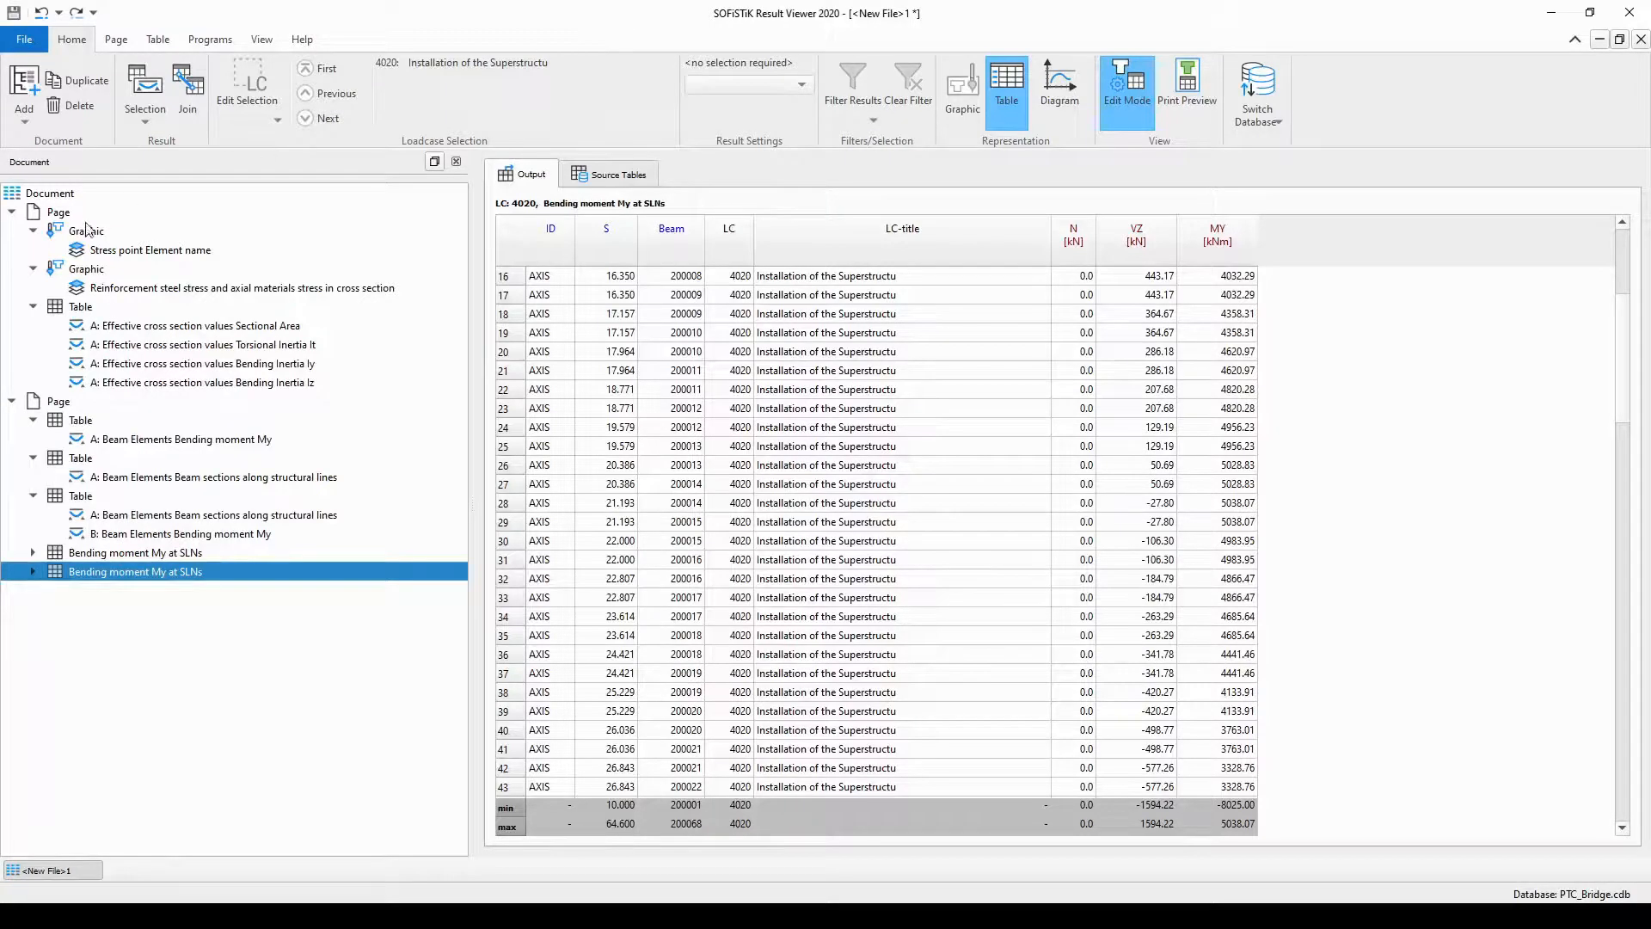
- Add a third page to the document and delete its default Cross section overview graphic
click(43, 196)
right_click(41, 200)
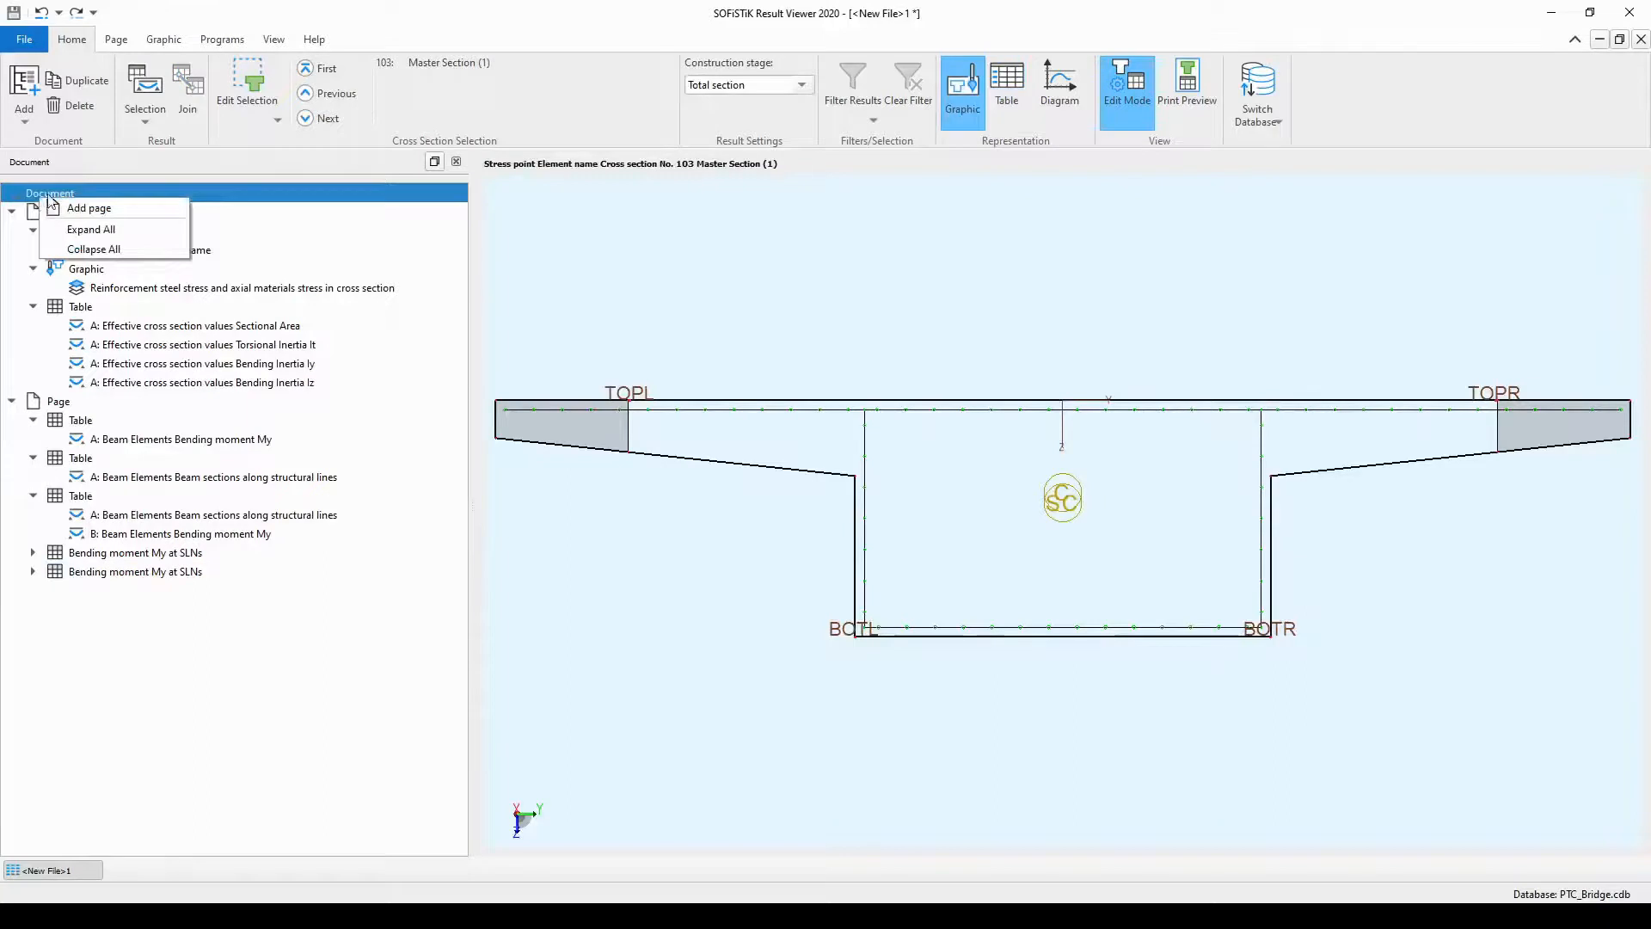
click(73, 208)
click(11, 590)
click(34, 609)
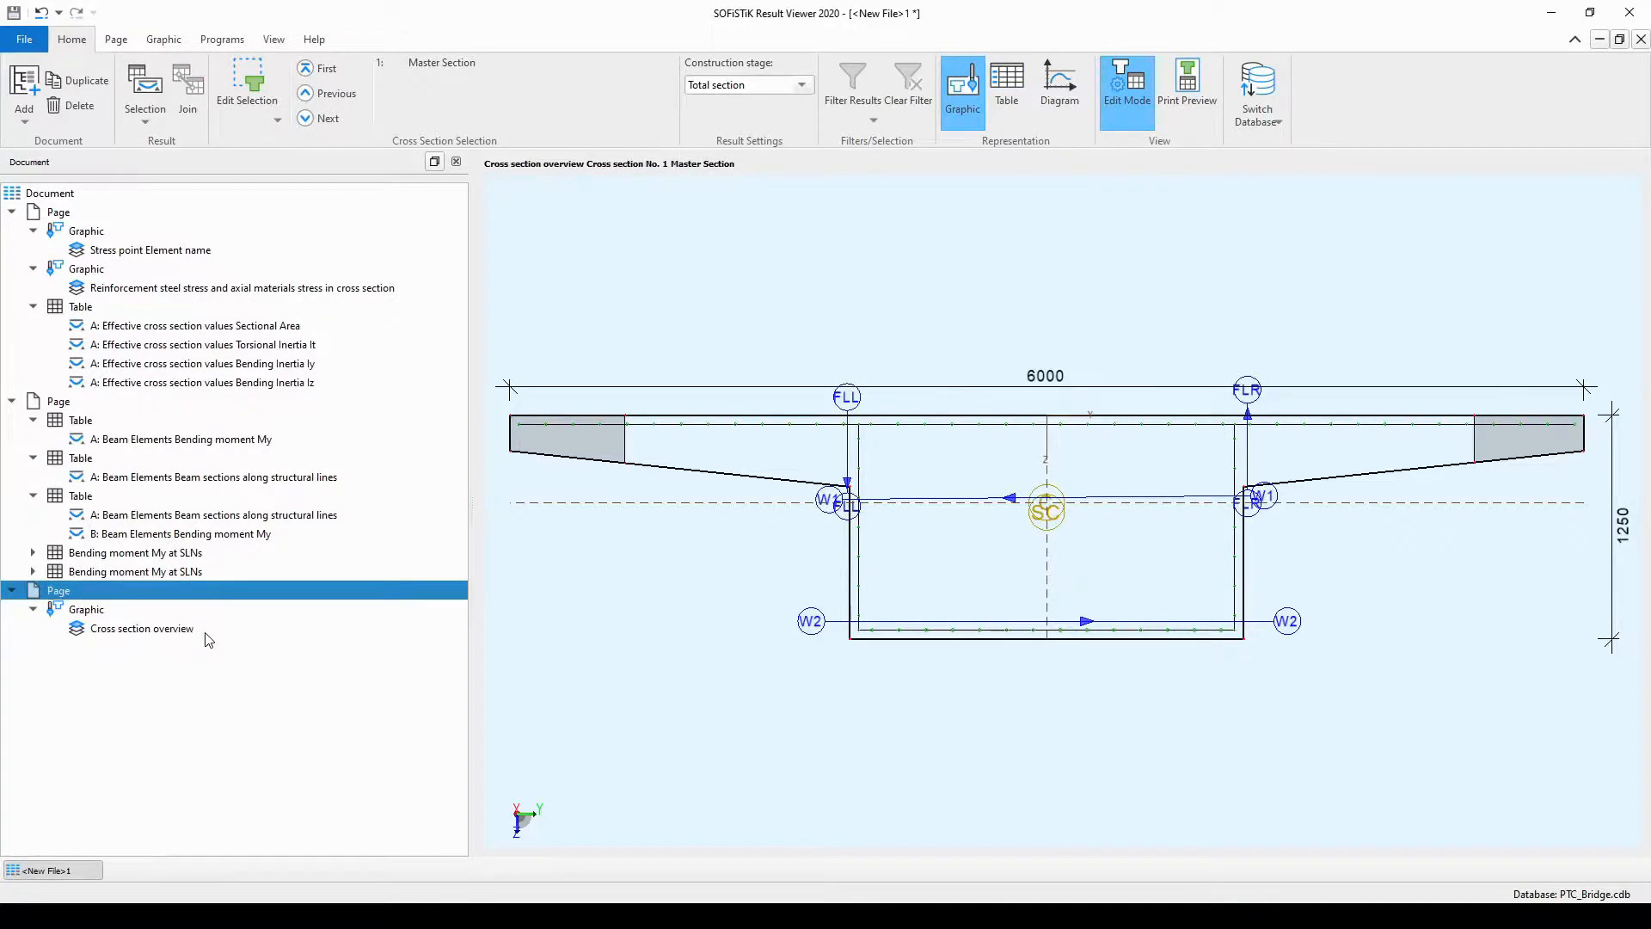
click(113, 611)
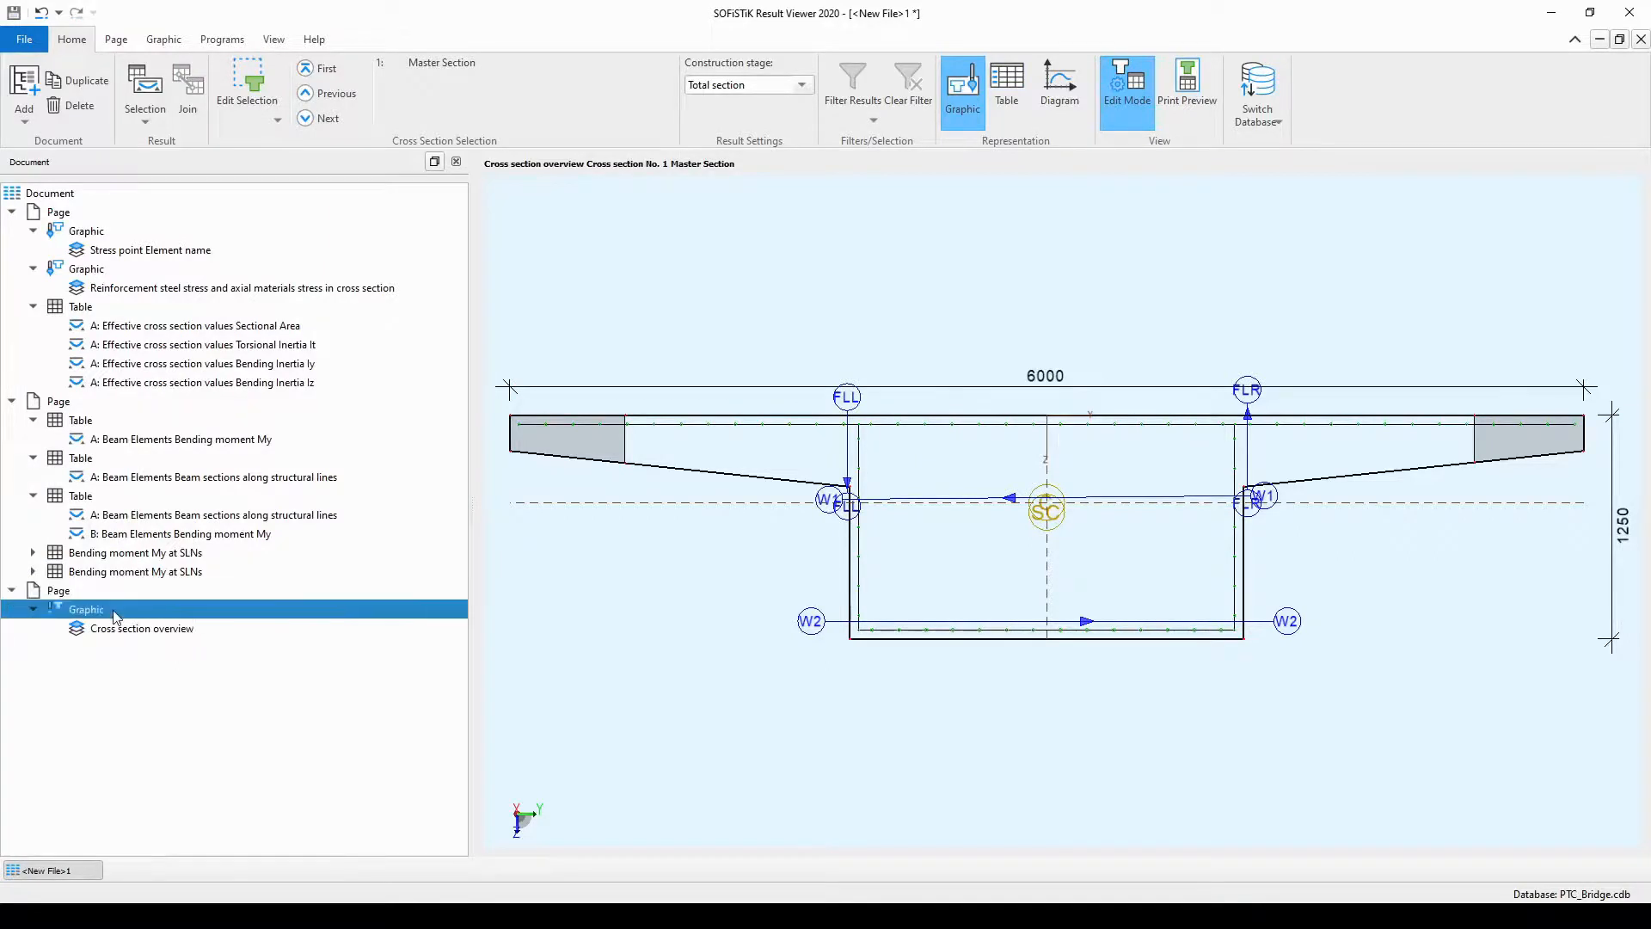
key(Delete)
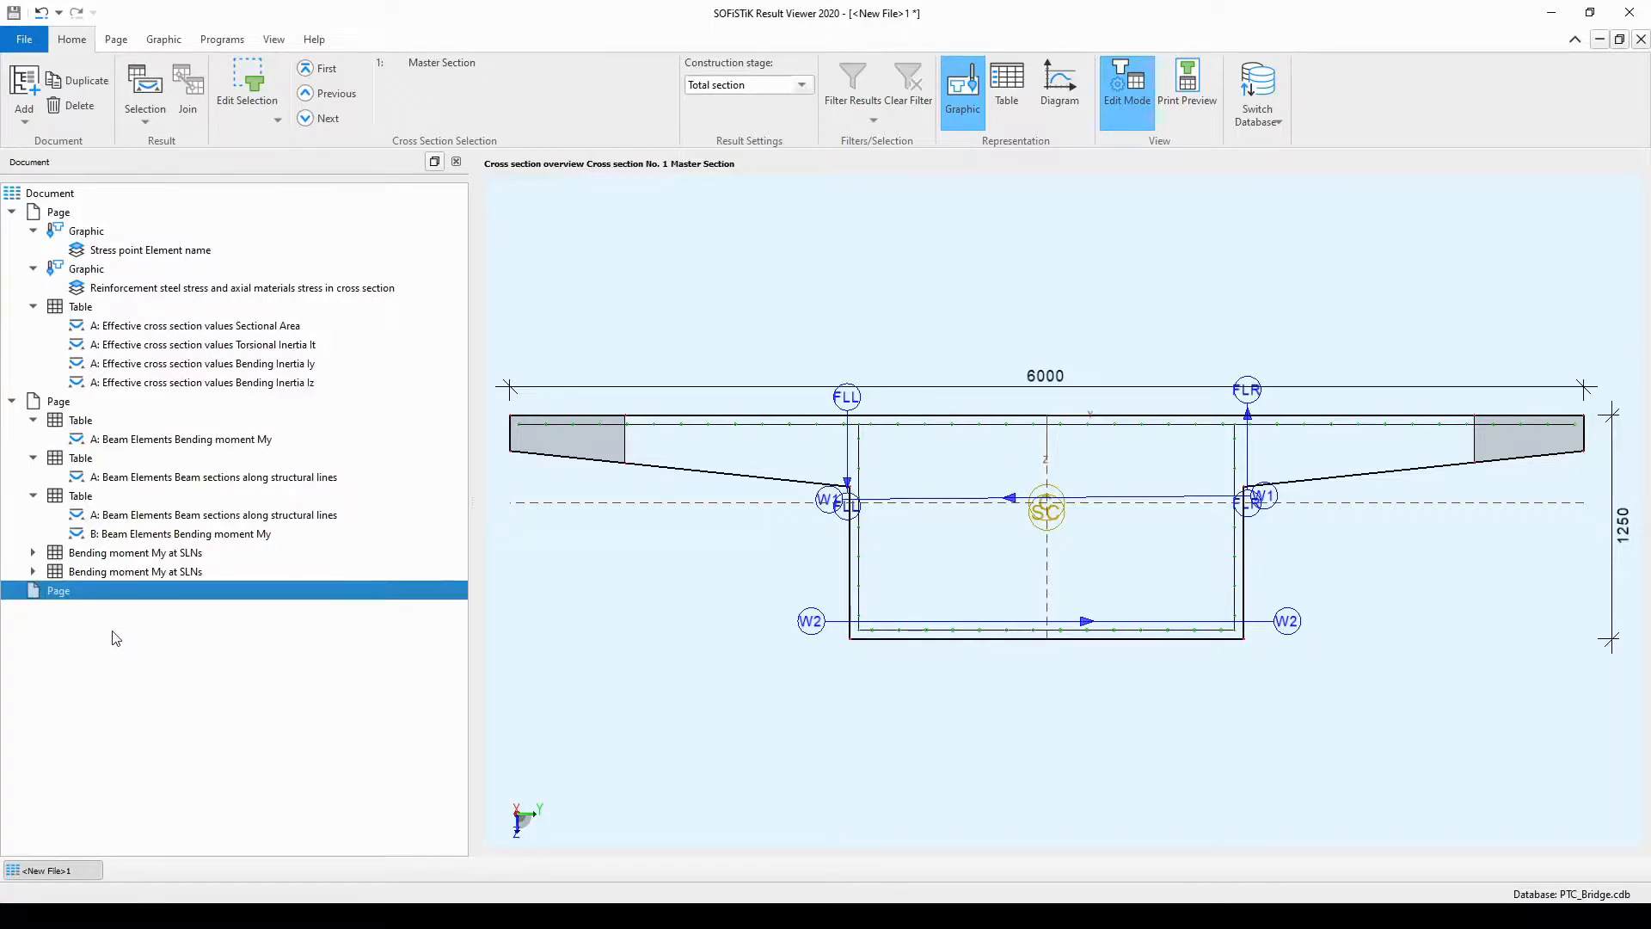
- Add a Result Sets table to the third page and set its result set to S1L: Spring Support Axis 1 left
right_click(69, 593)
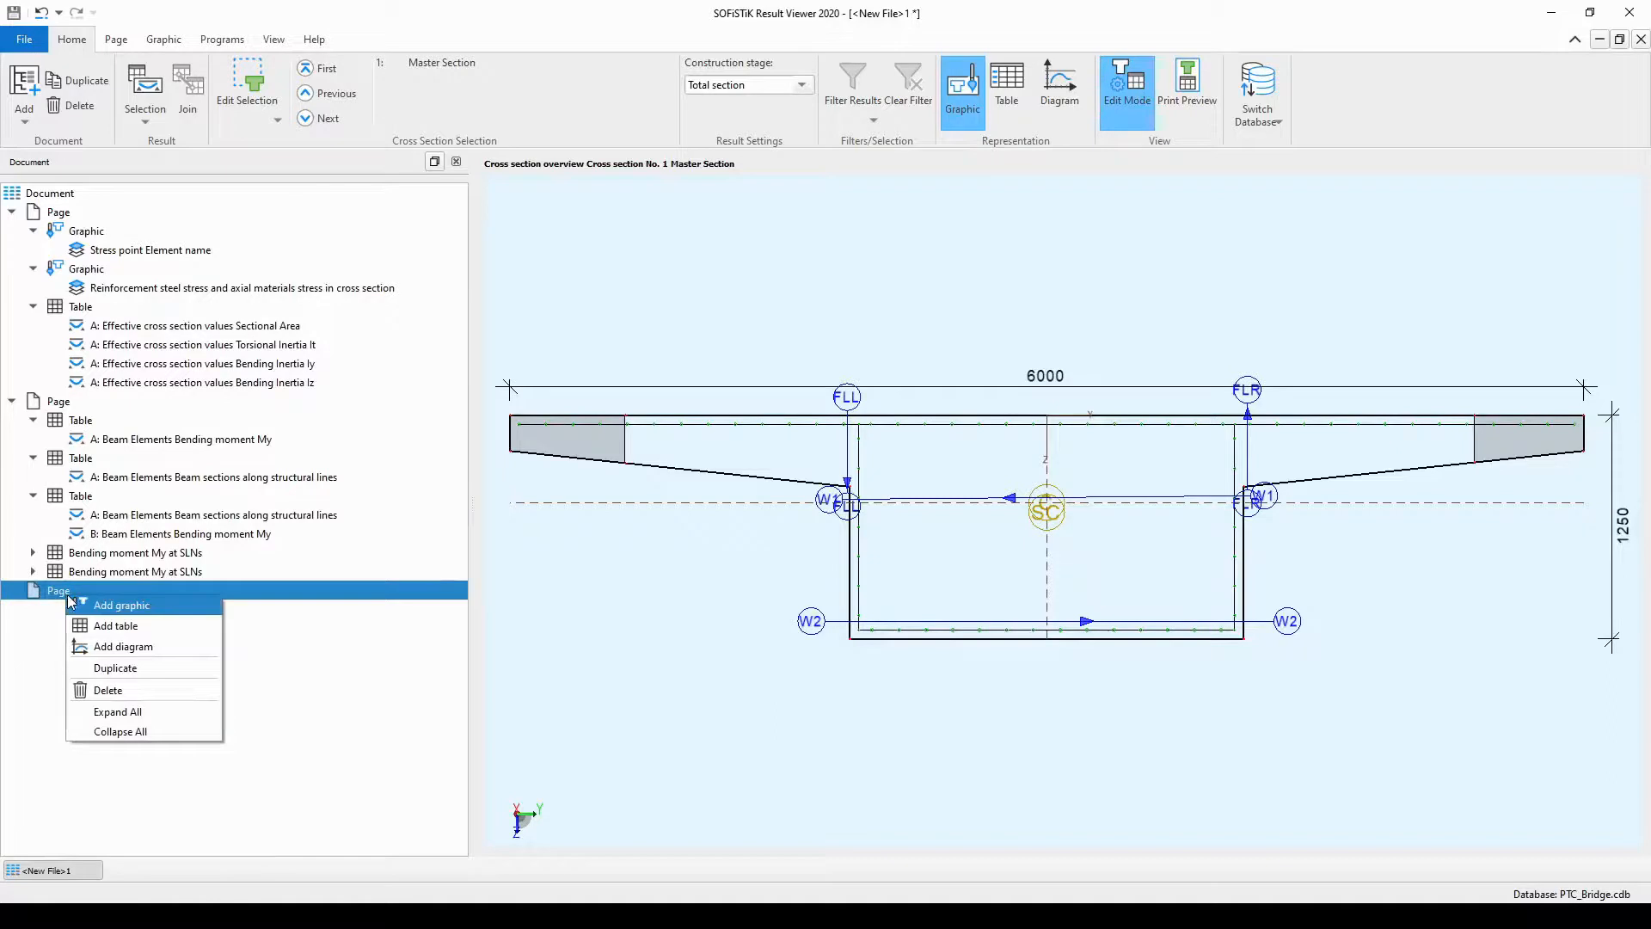
click(122, 628)
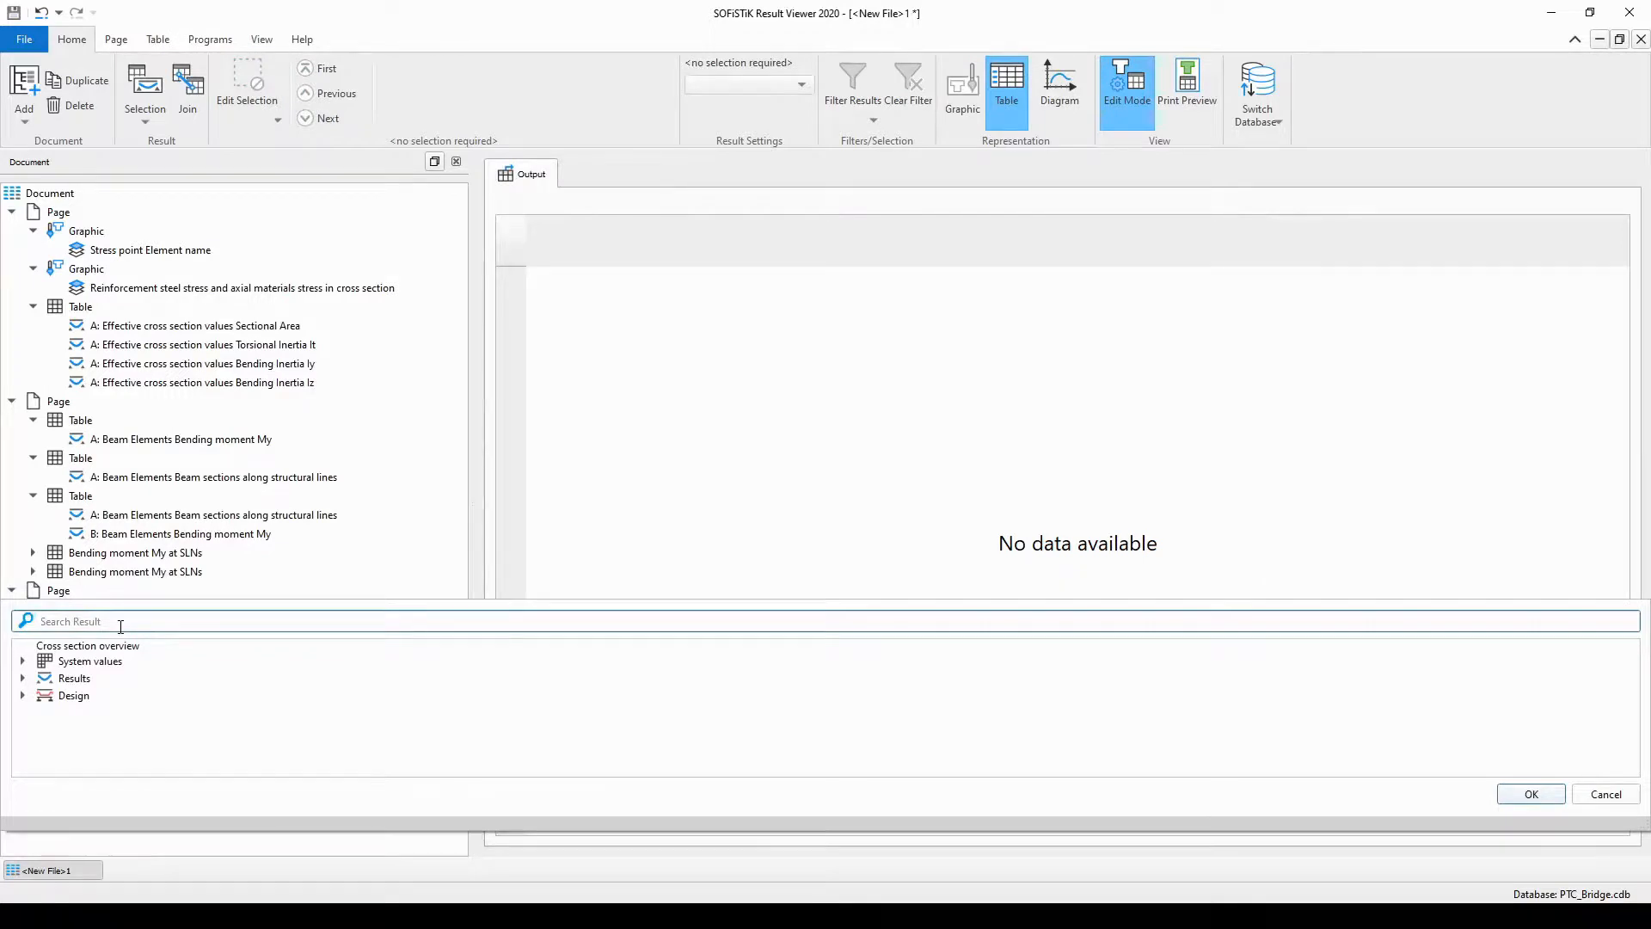
click(22, 678)
scroll(59, 662, down, 1)
scroll(62, 660, up, 1)
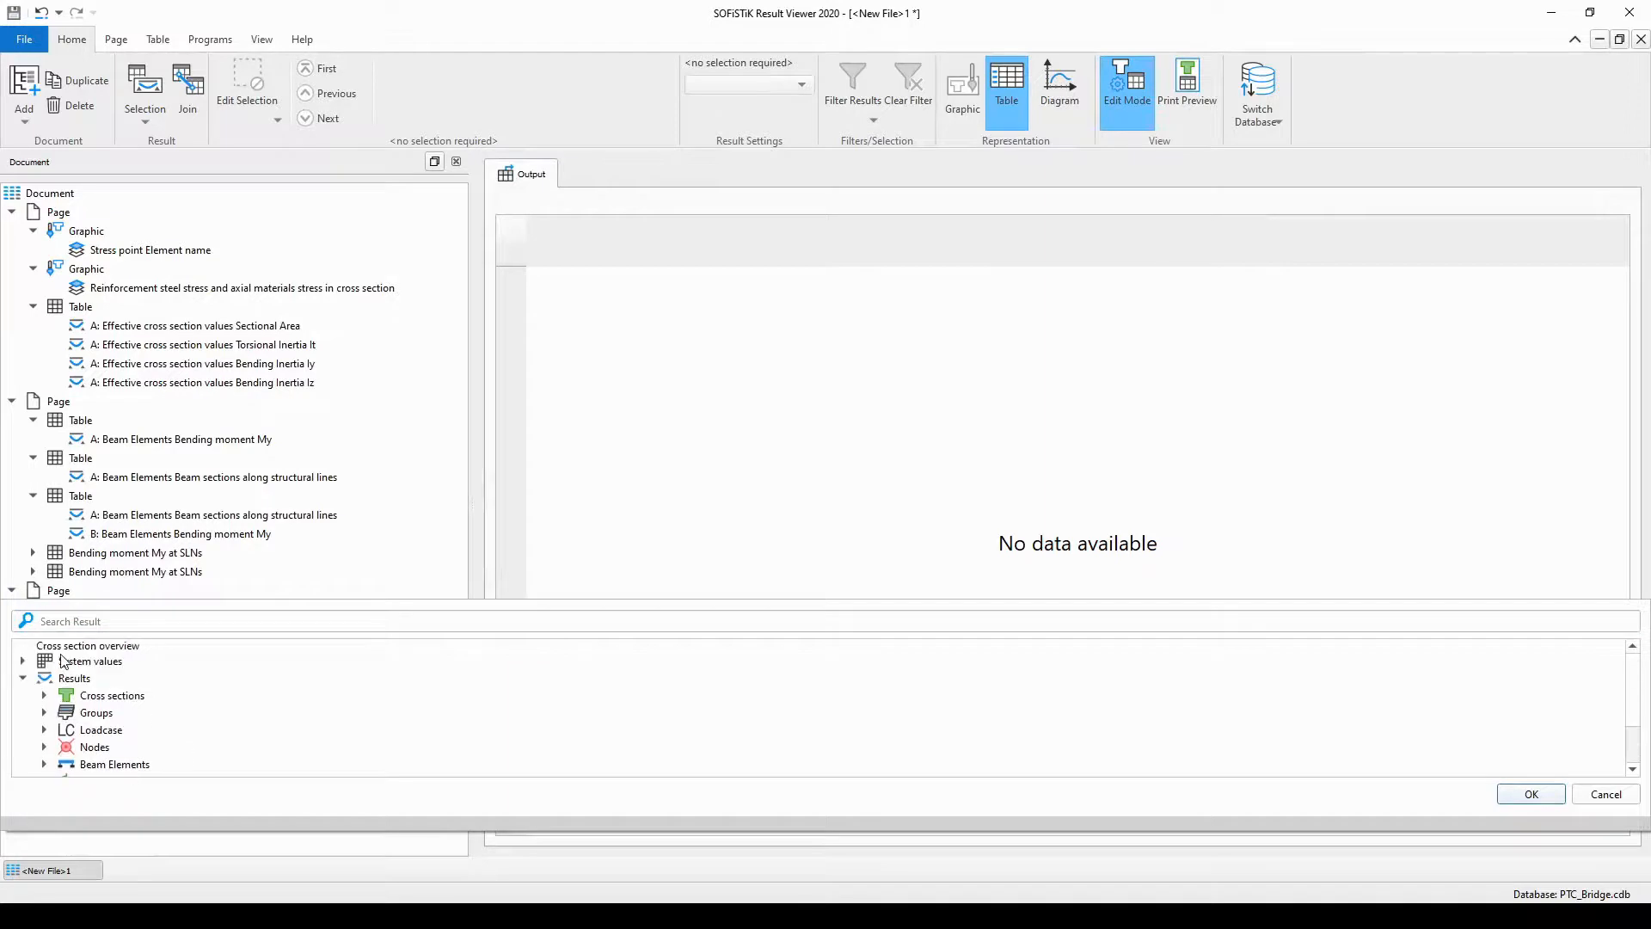
scroll(120, 694, down, 2)
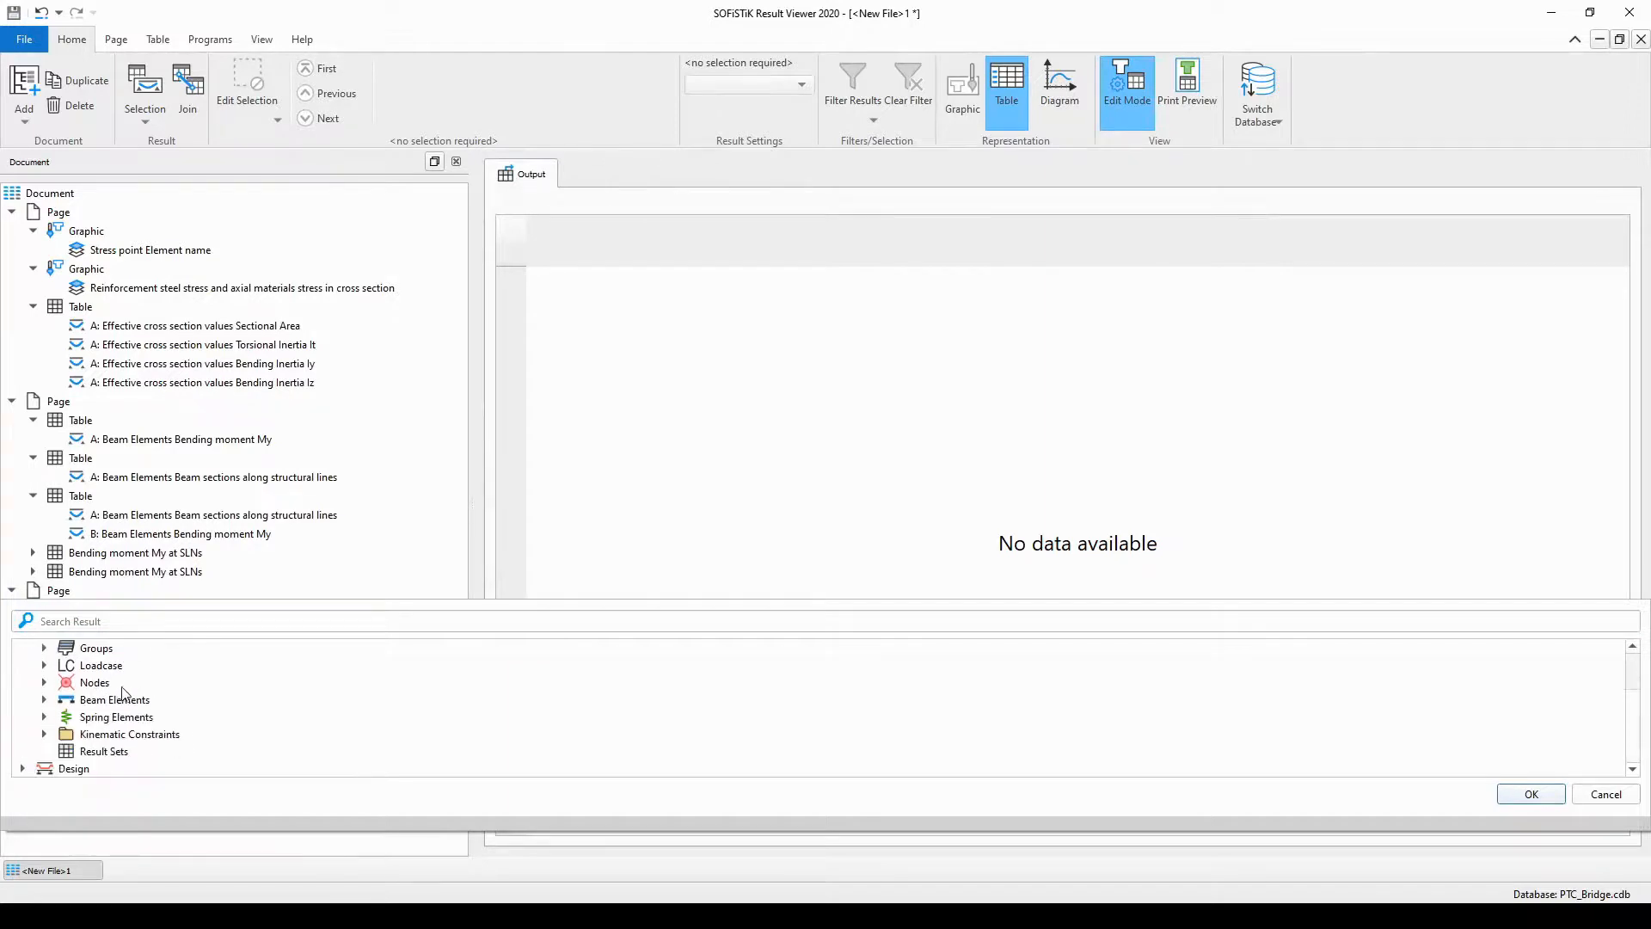
click(110, 753)
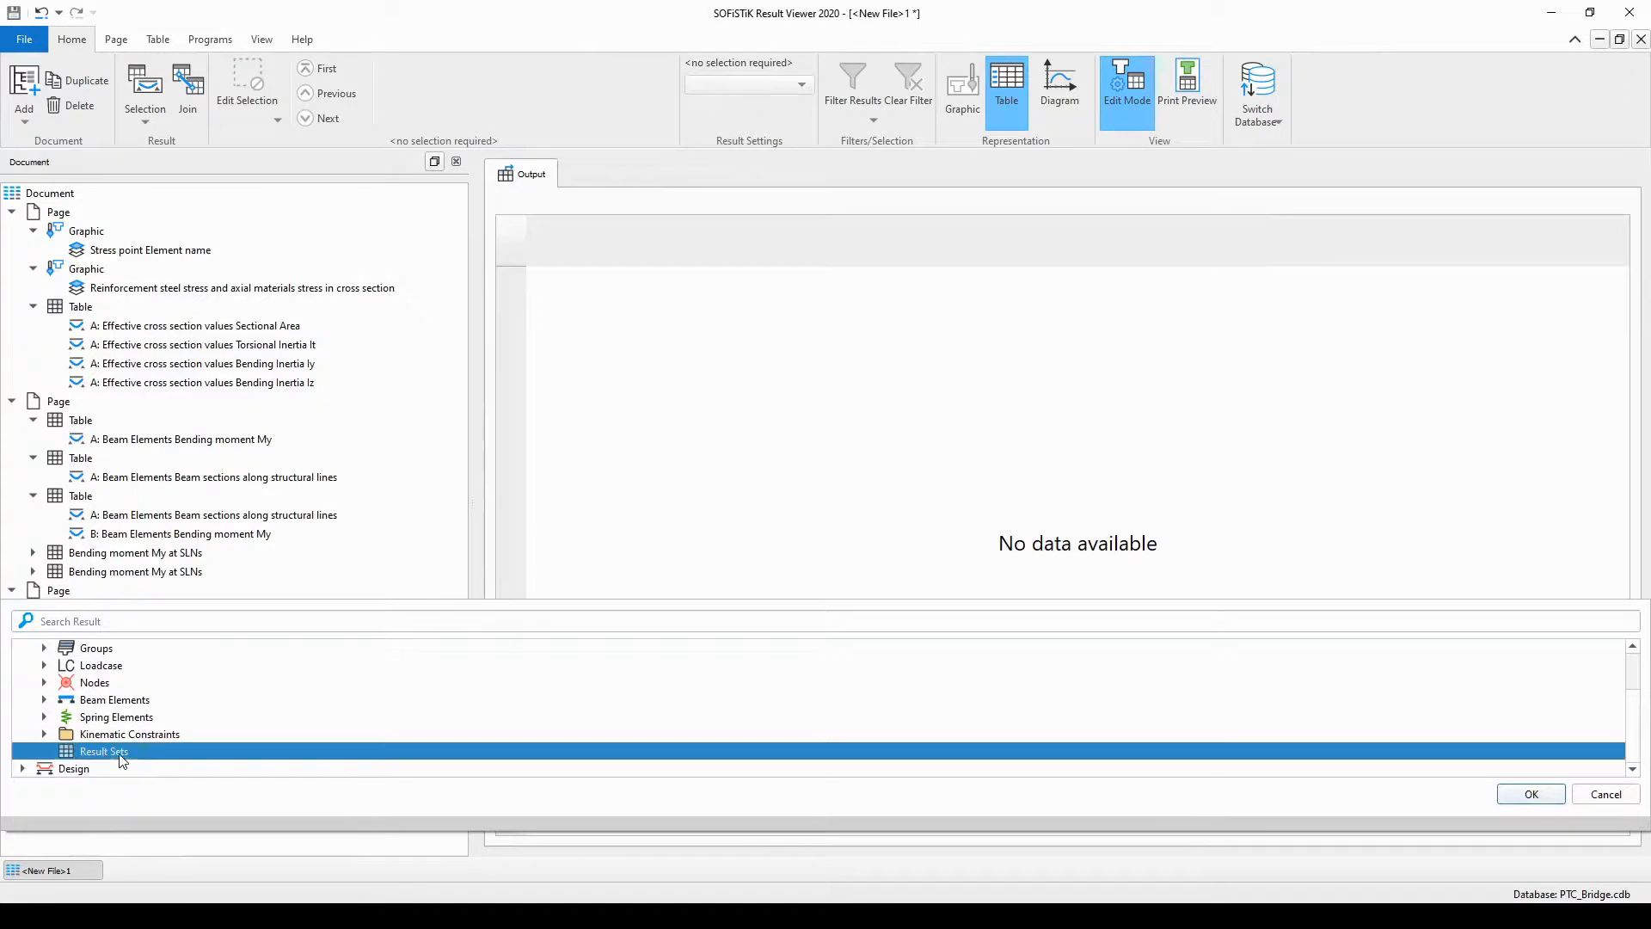
click(1532, 794)
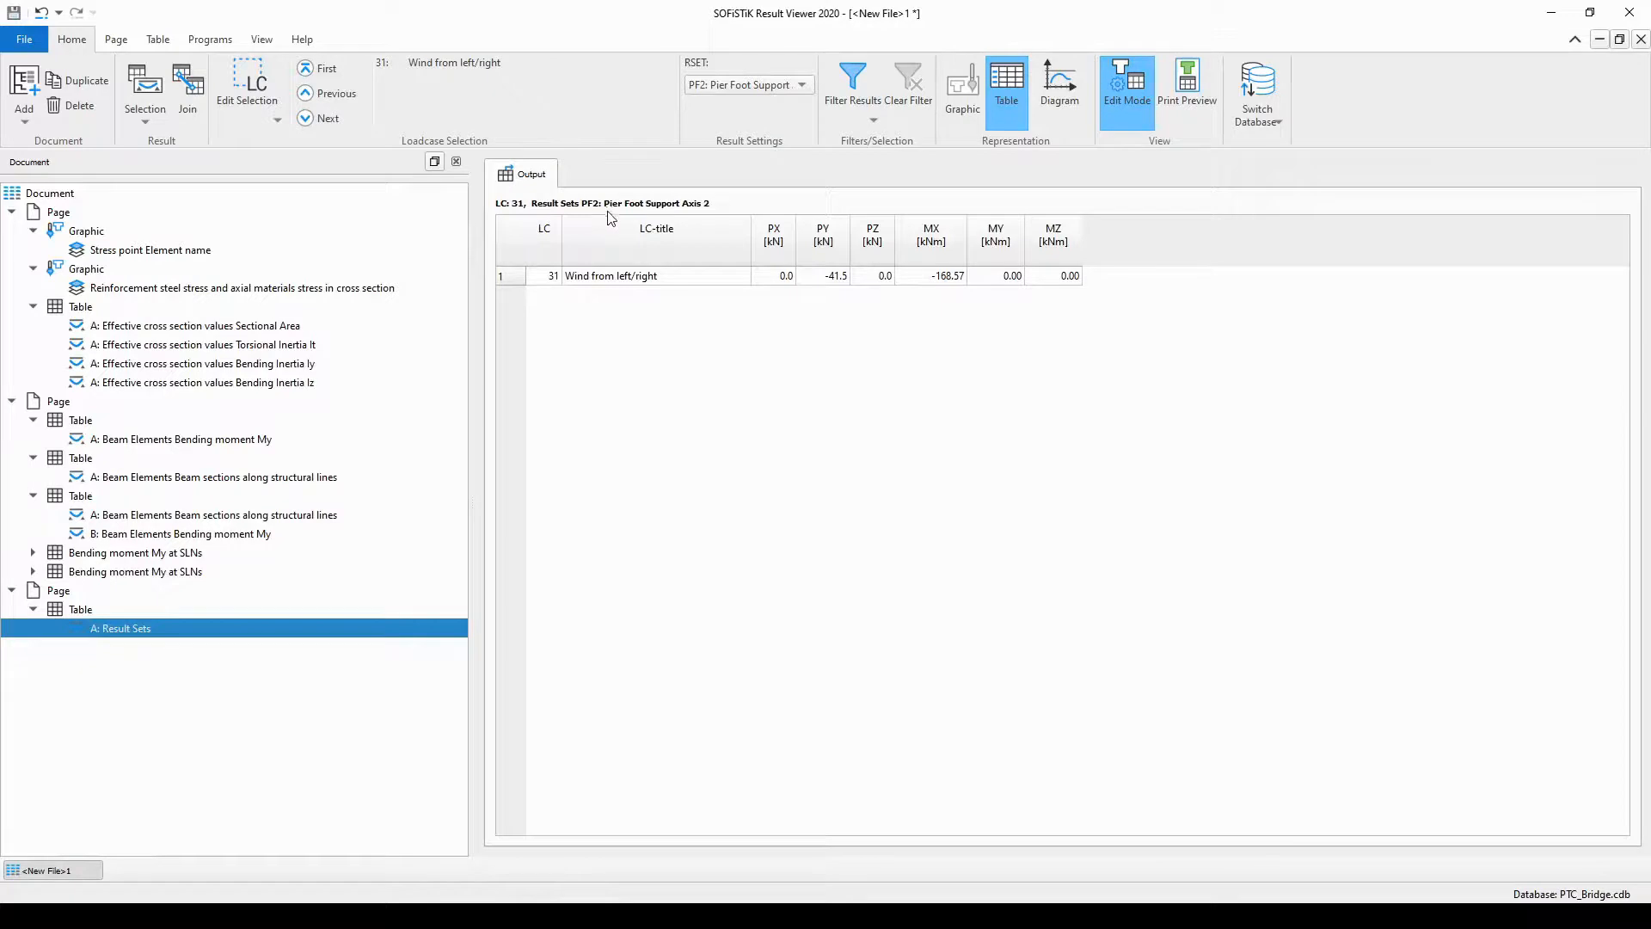
click(734, 86)
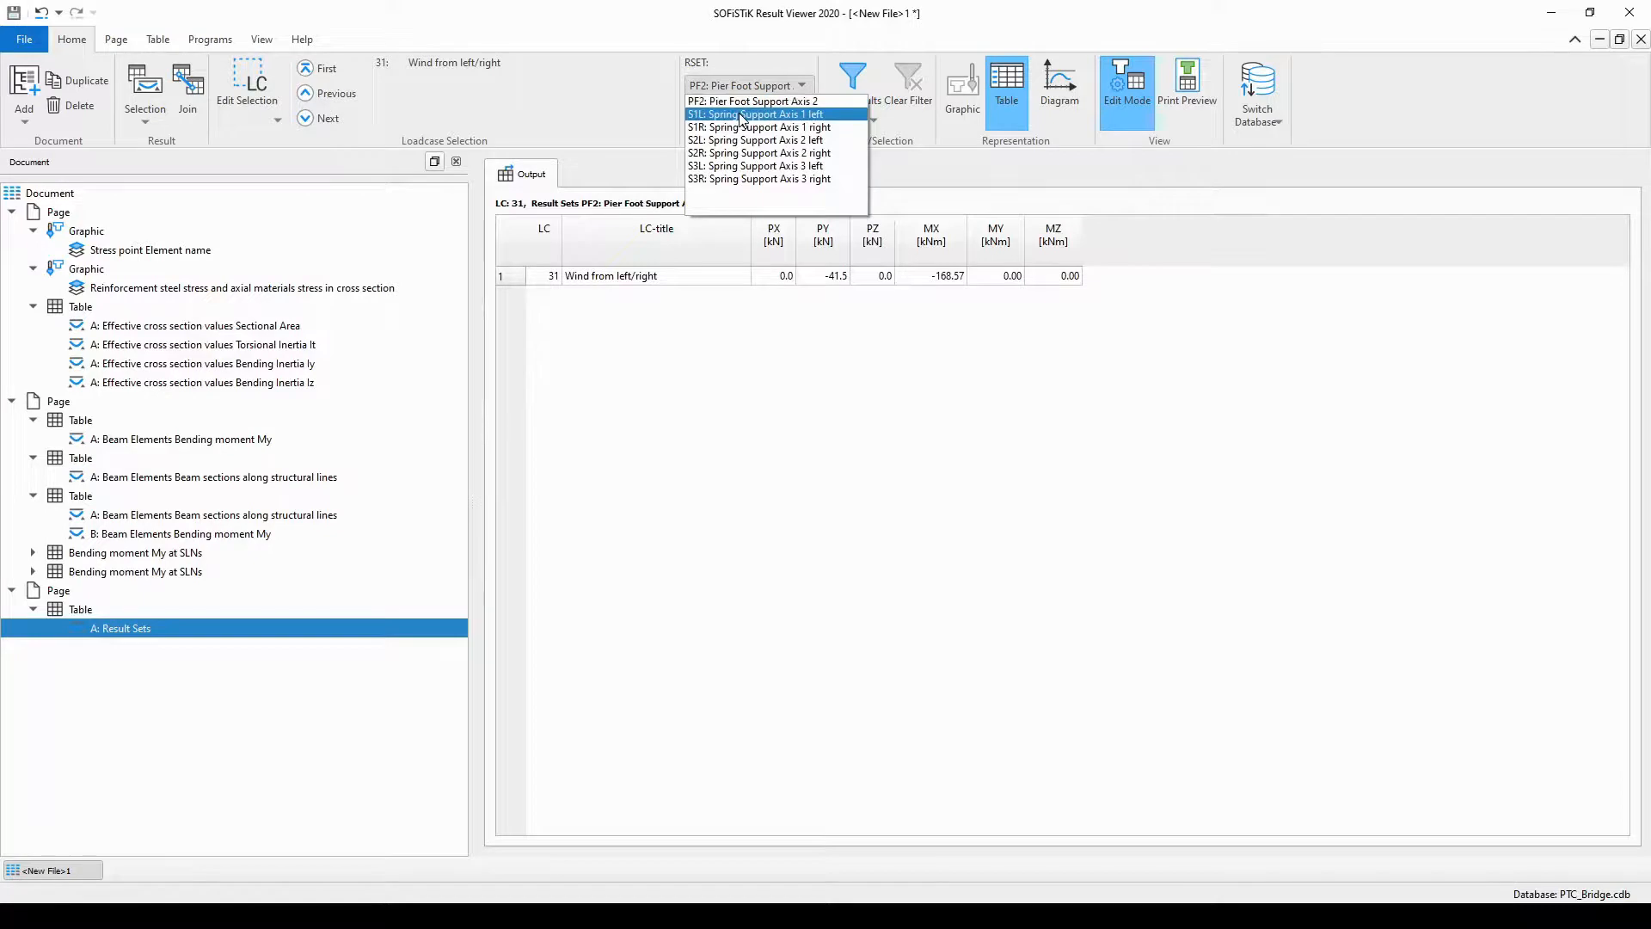
click(742, 116)
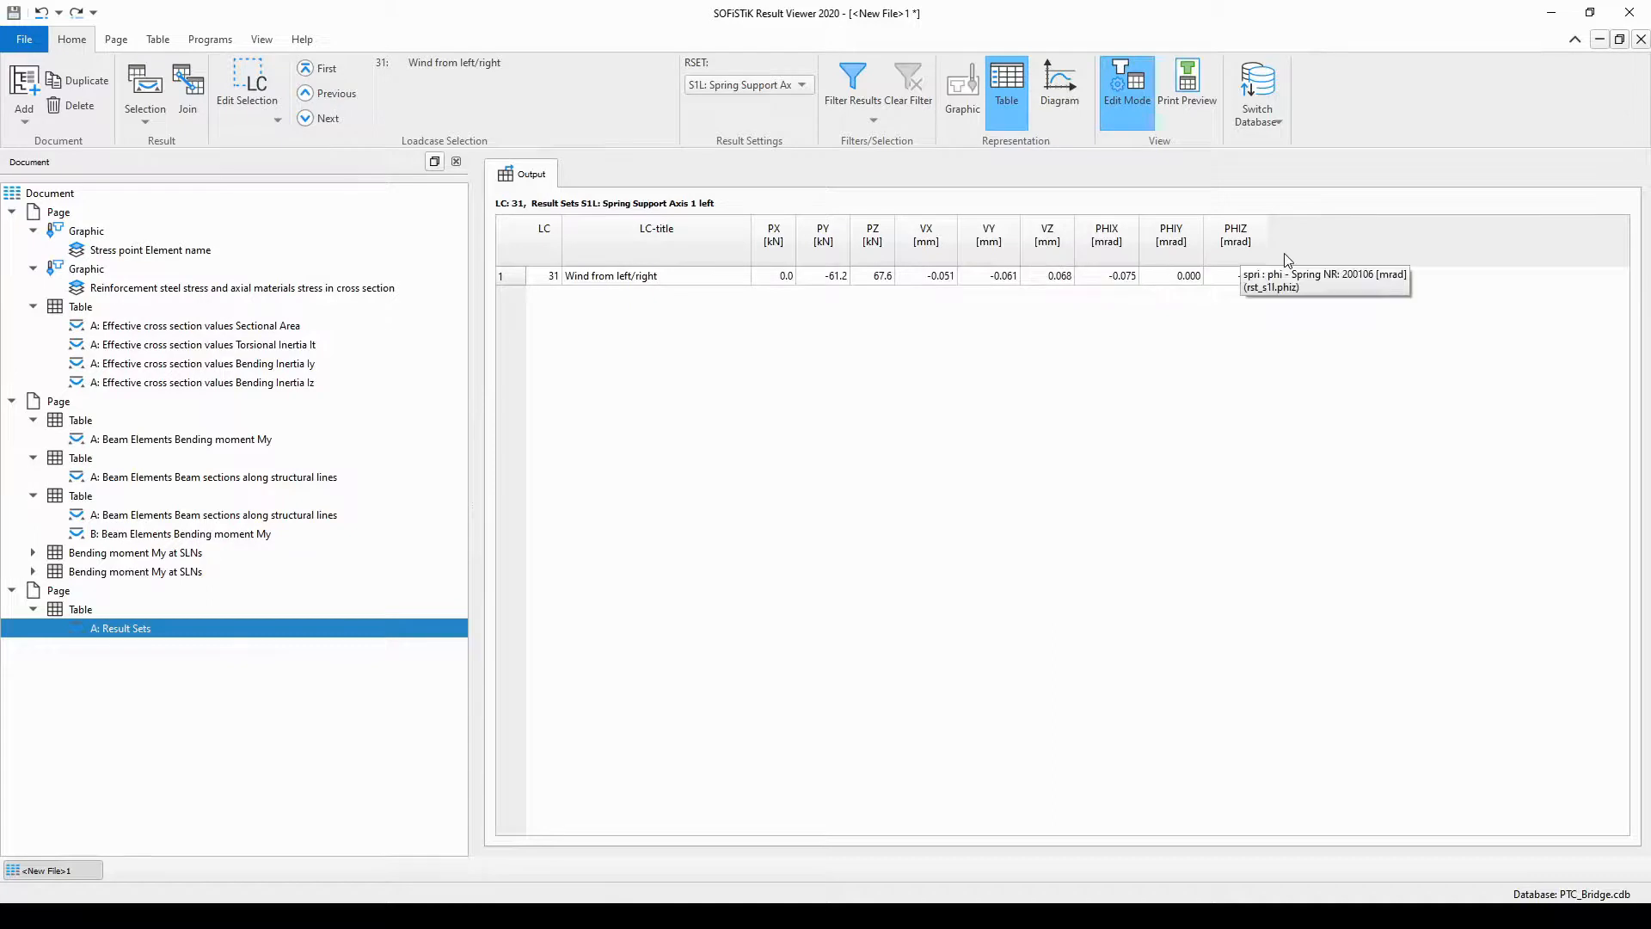
- Replace the Result Sets table's load case selection with 99021 MAX-PX RSET through 99038 MIN-PHIZ RSET
click(276, 119)
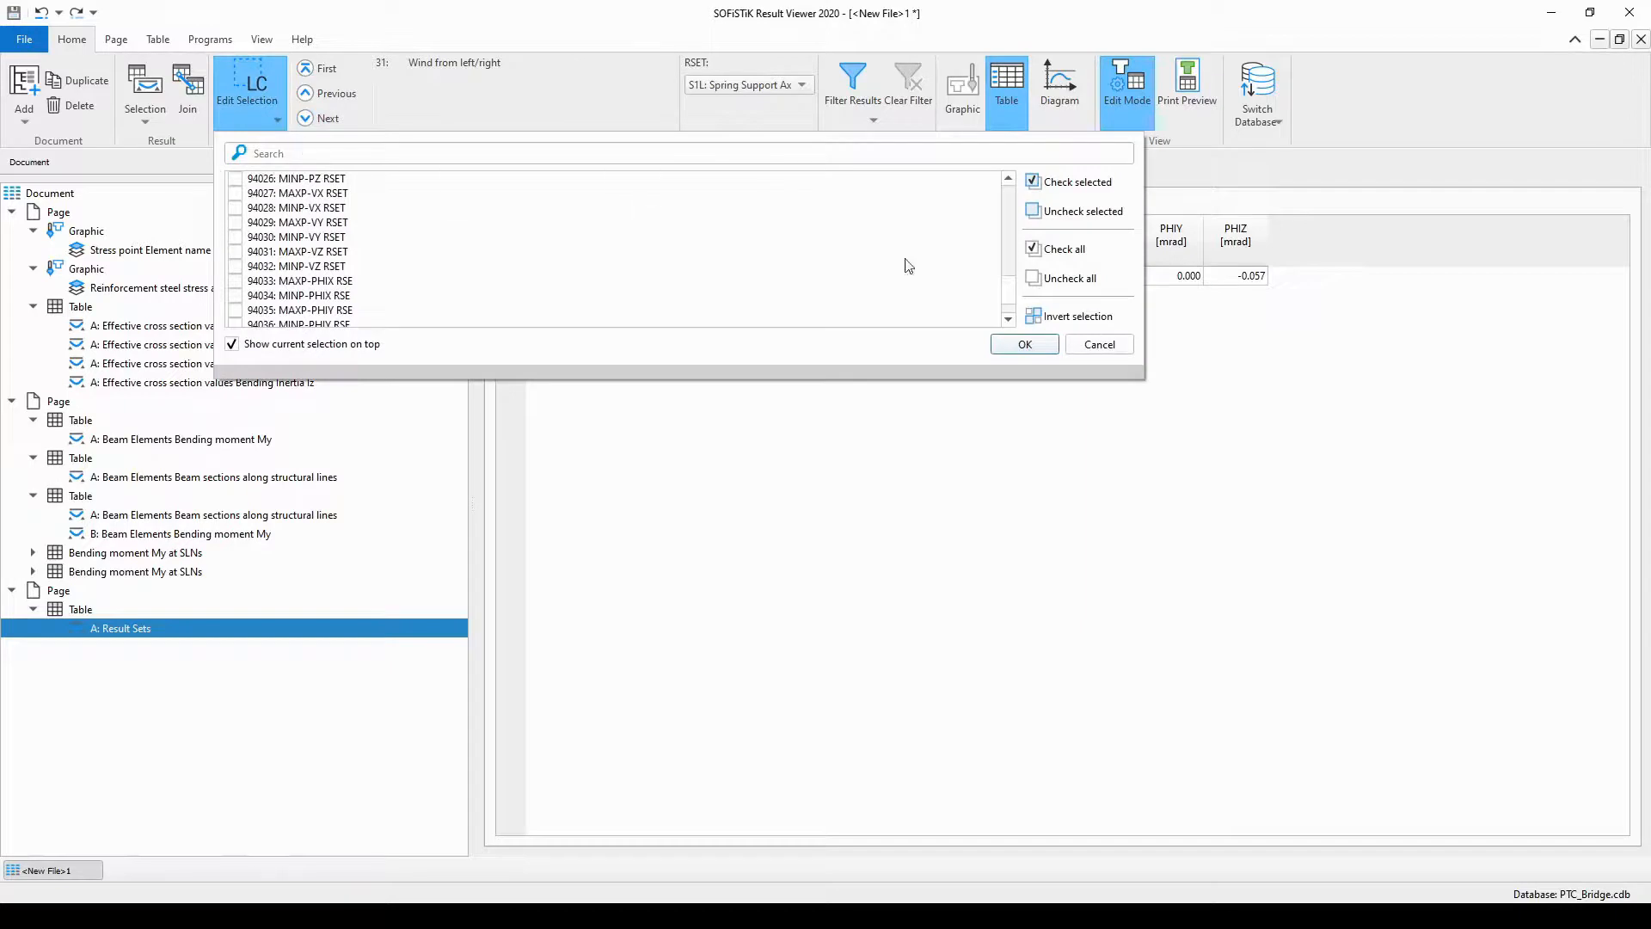
click(1032, 283)
scroll(415, 232, down, 10)
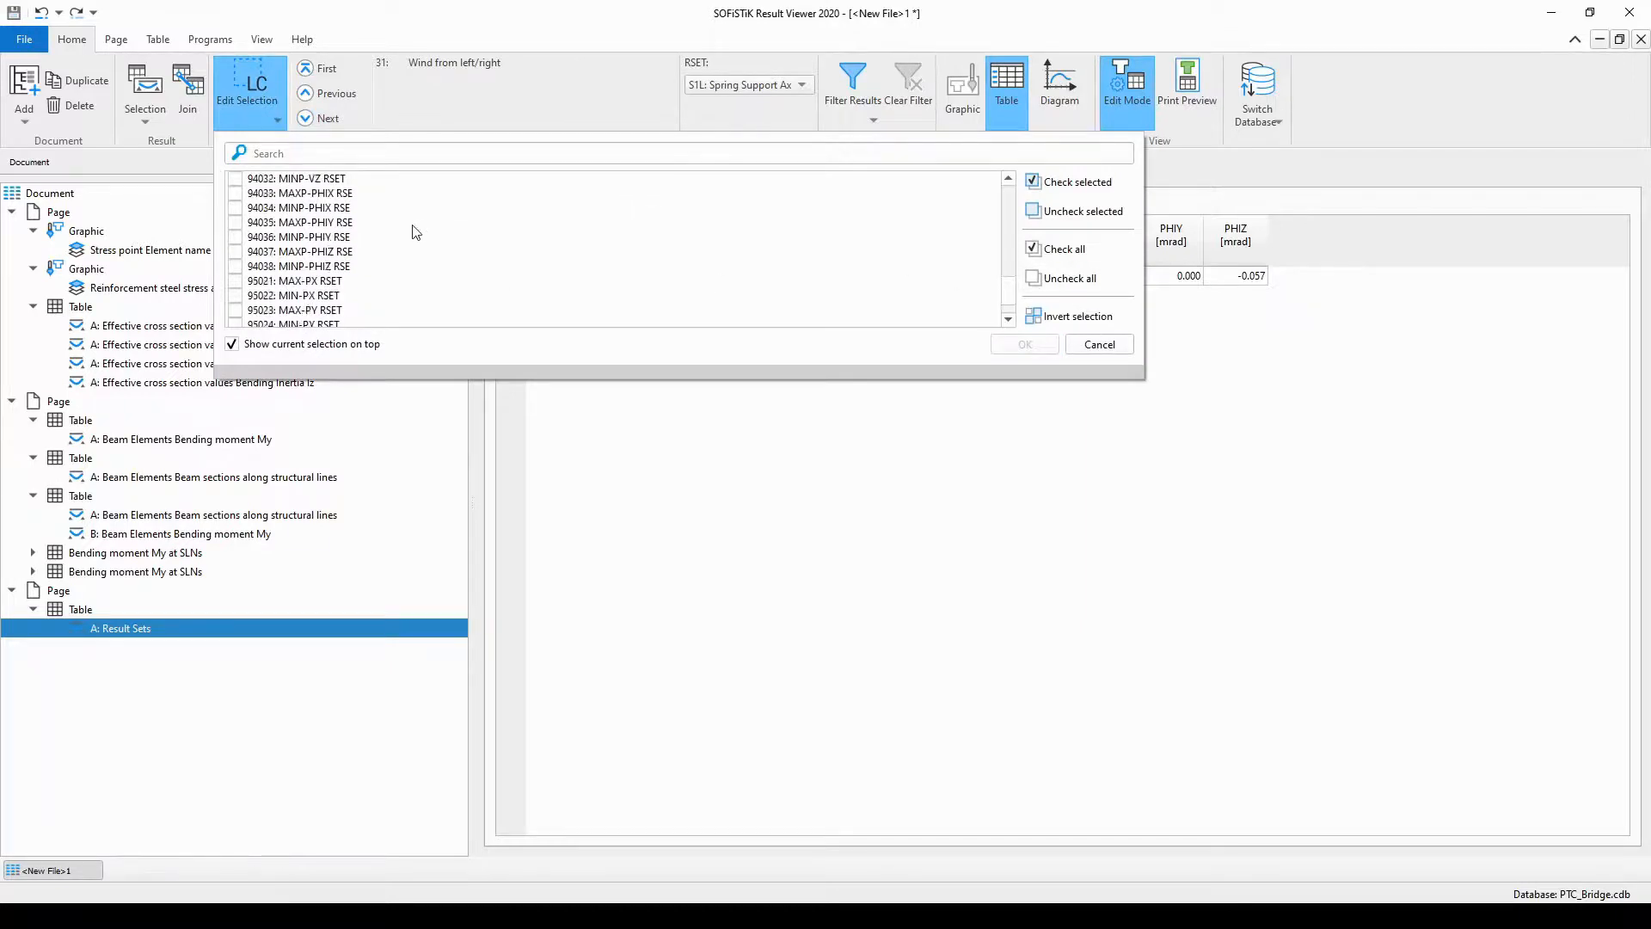
scroll(296, 247, up, 1)
scroll(297, 247, up, 3)
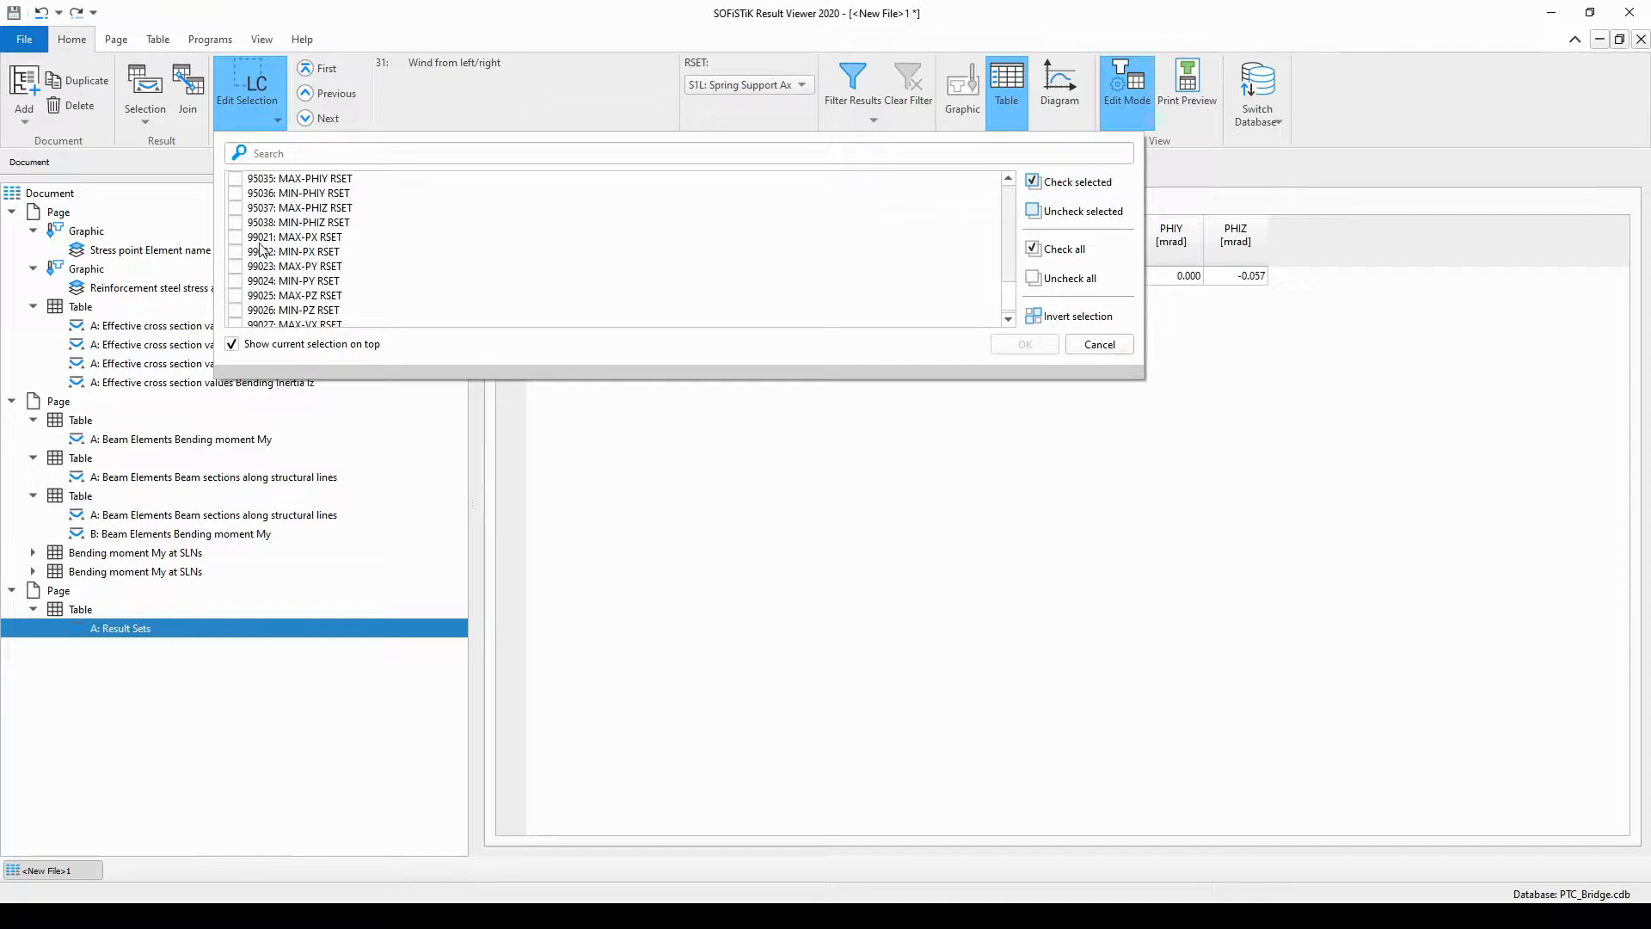
click(270, 239)
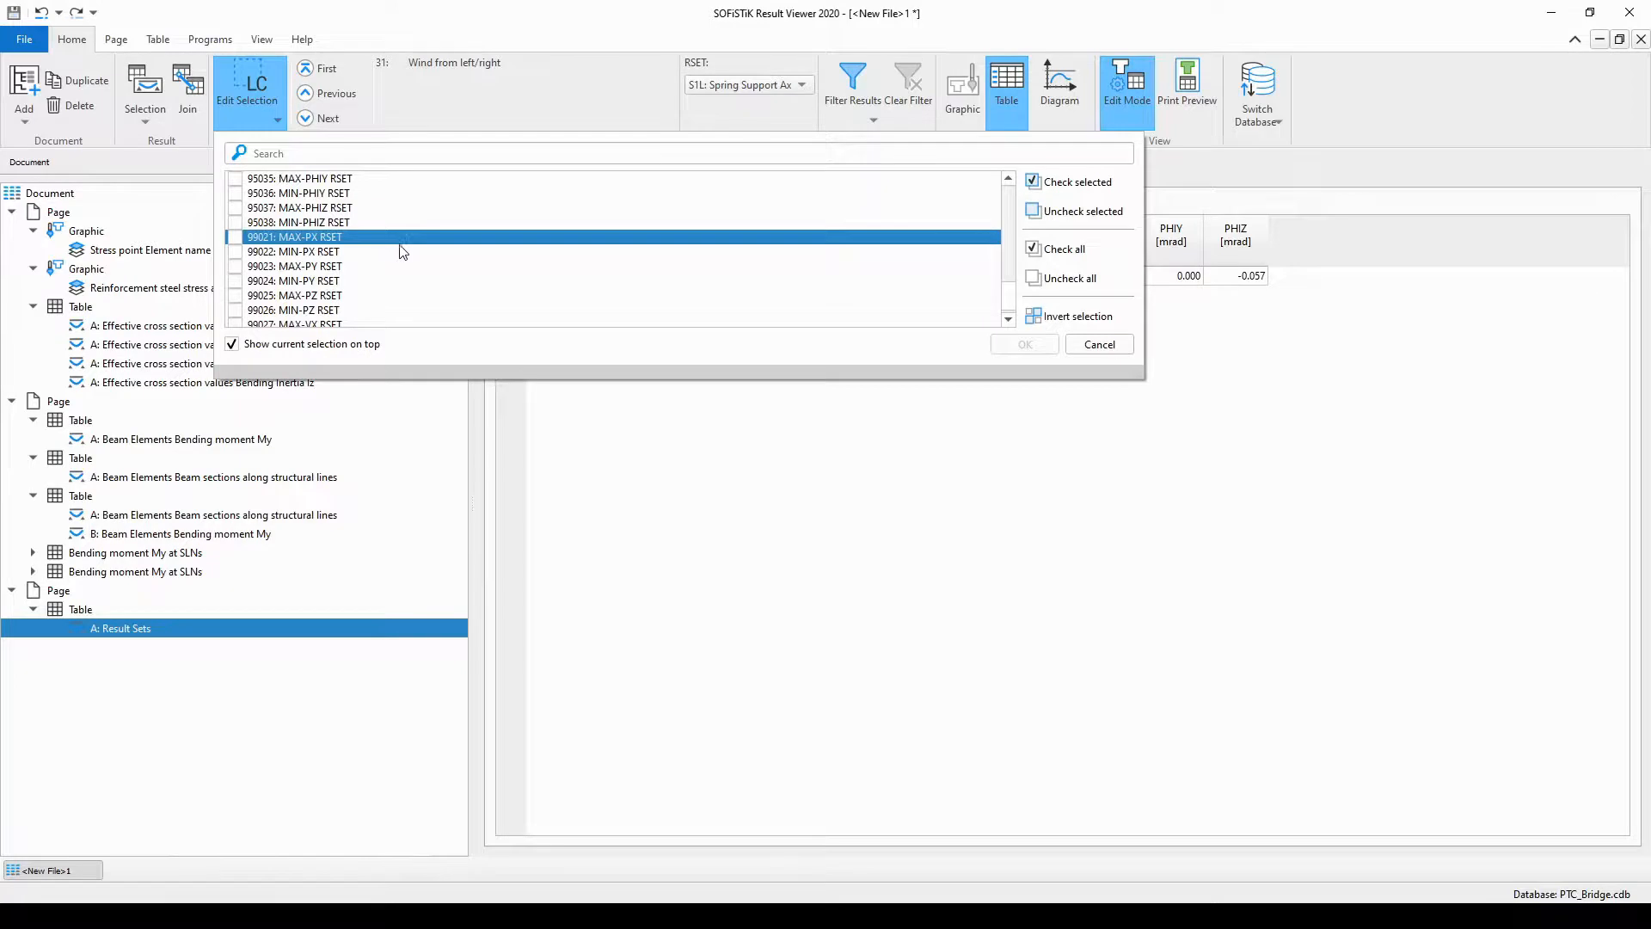
scroll(394, 251, down, 3)
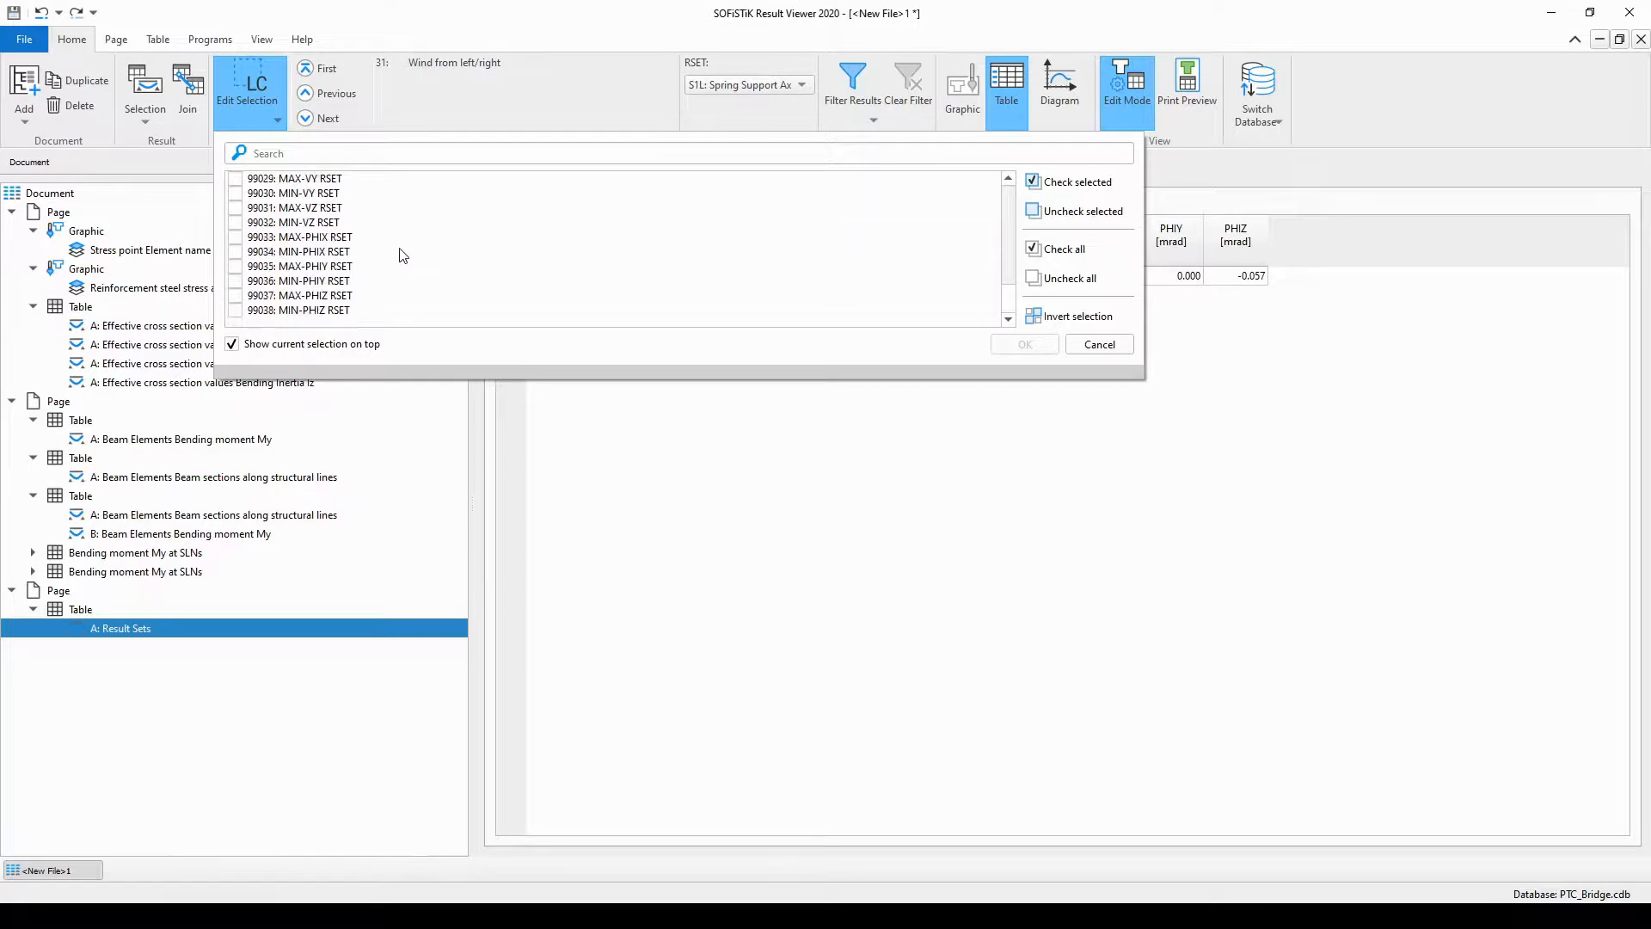
shift+click(361, 311)
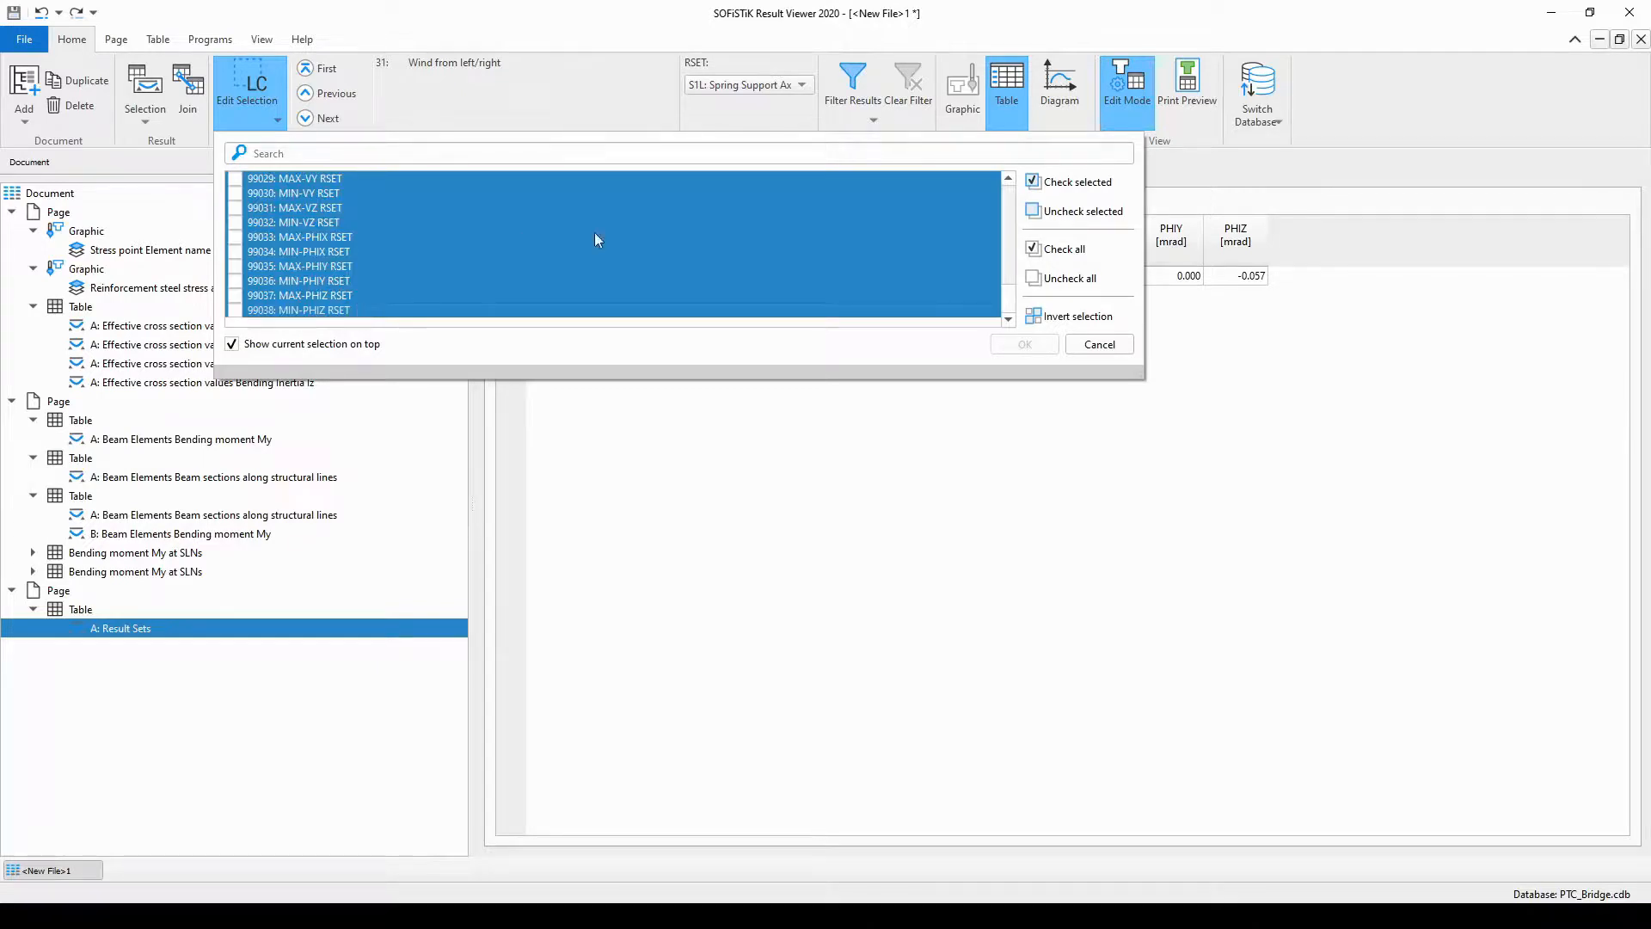
click(1062, 191)
click(1027, 346)
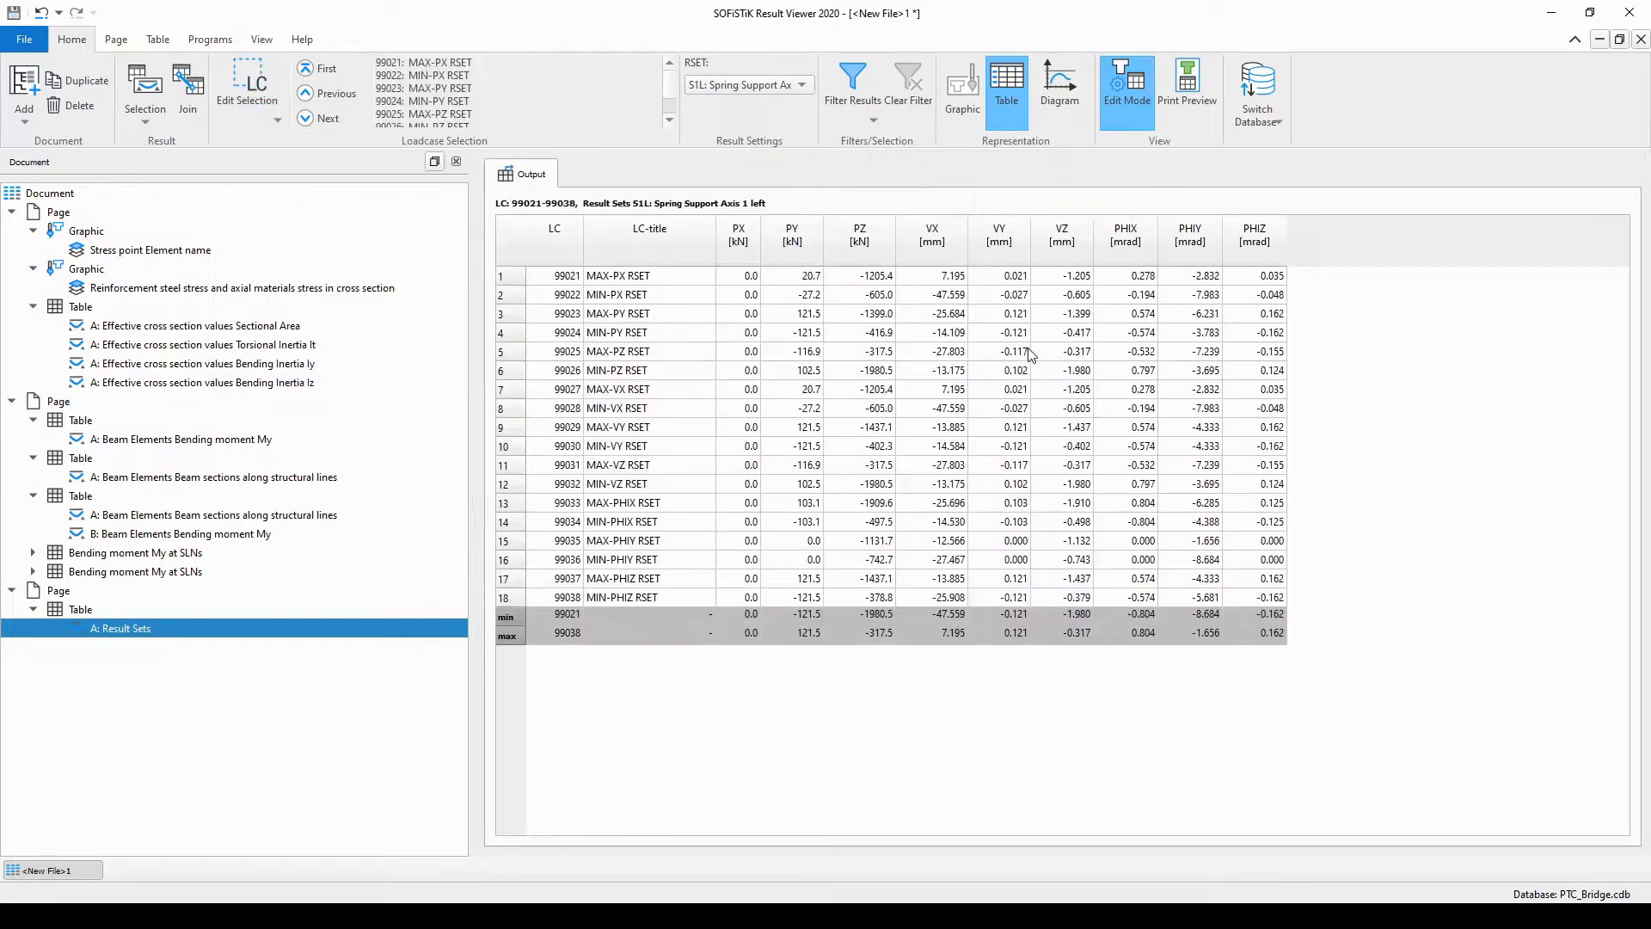
- Select load cases 99021 to 99038 for the Spring Support Axis 1 left table and apply the selection
click(248, 86)
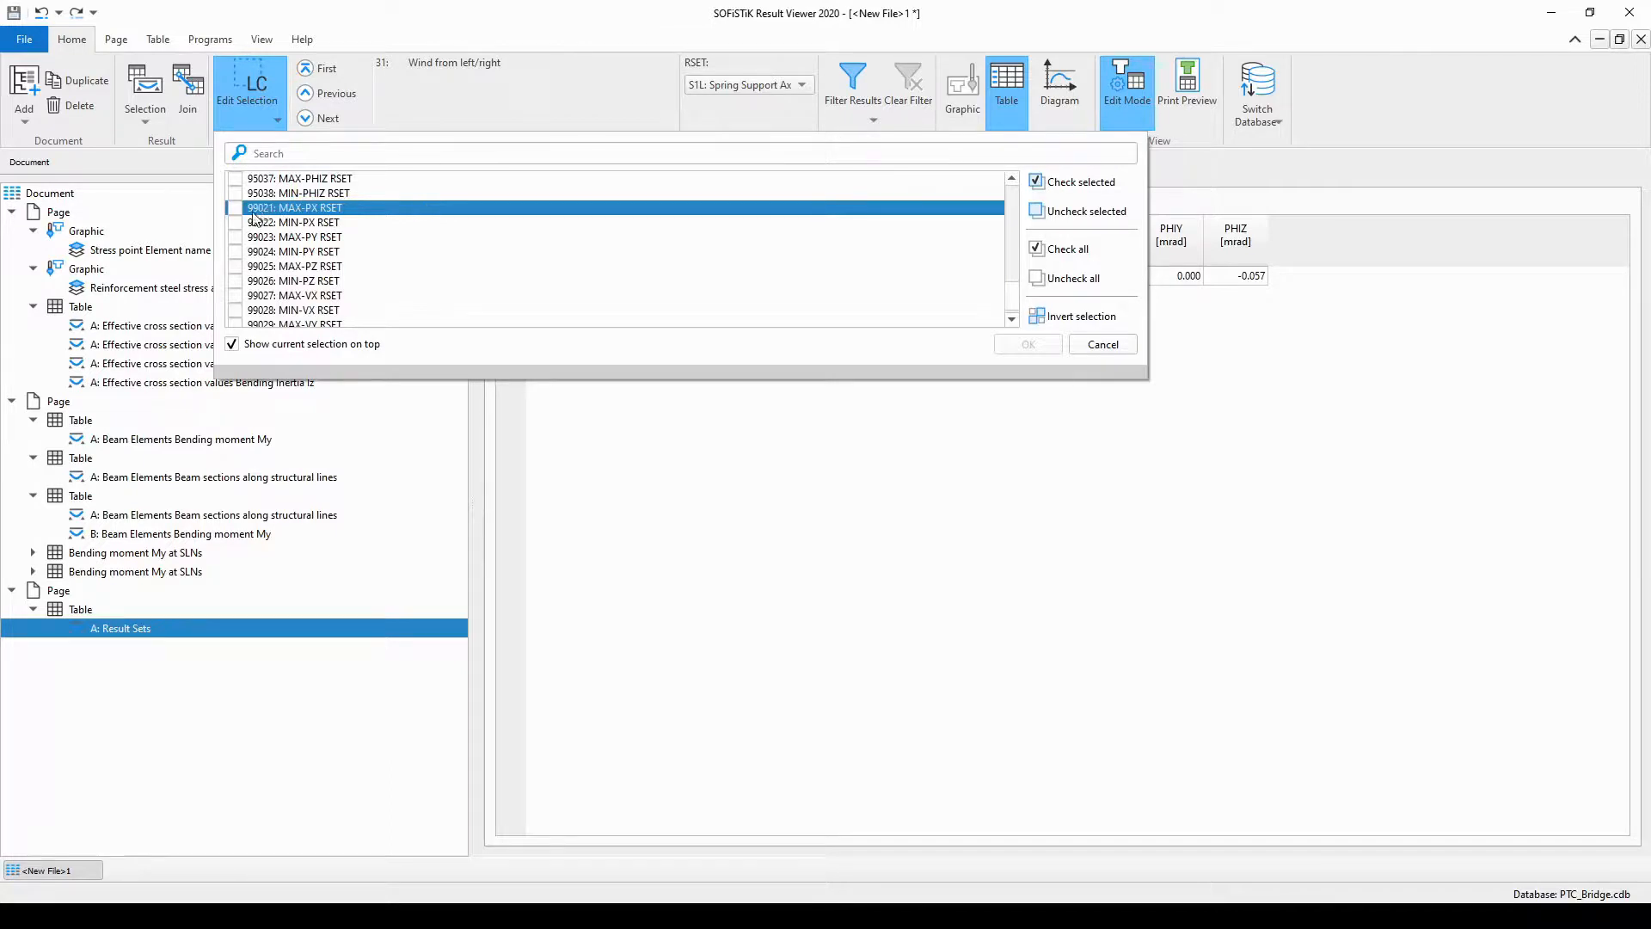
scroll(399, 234, up, 3)
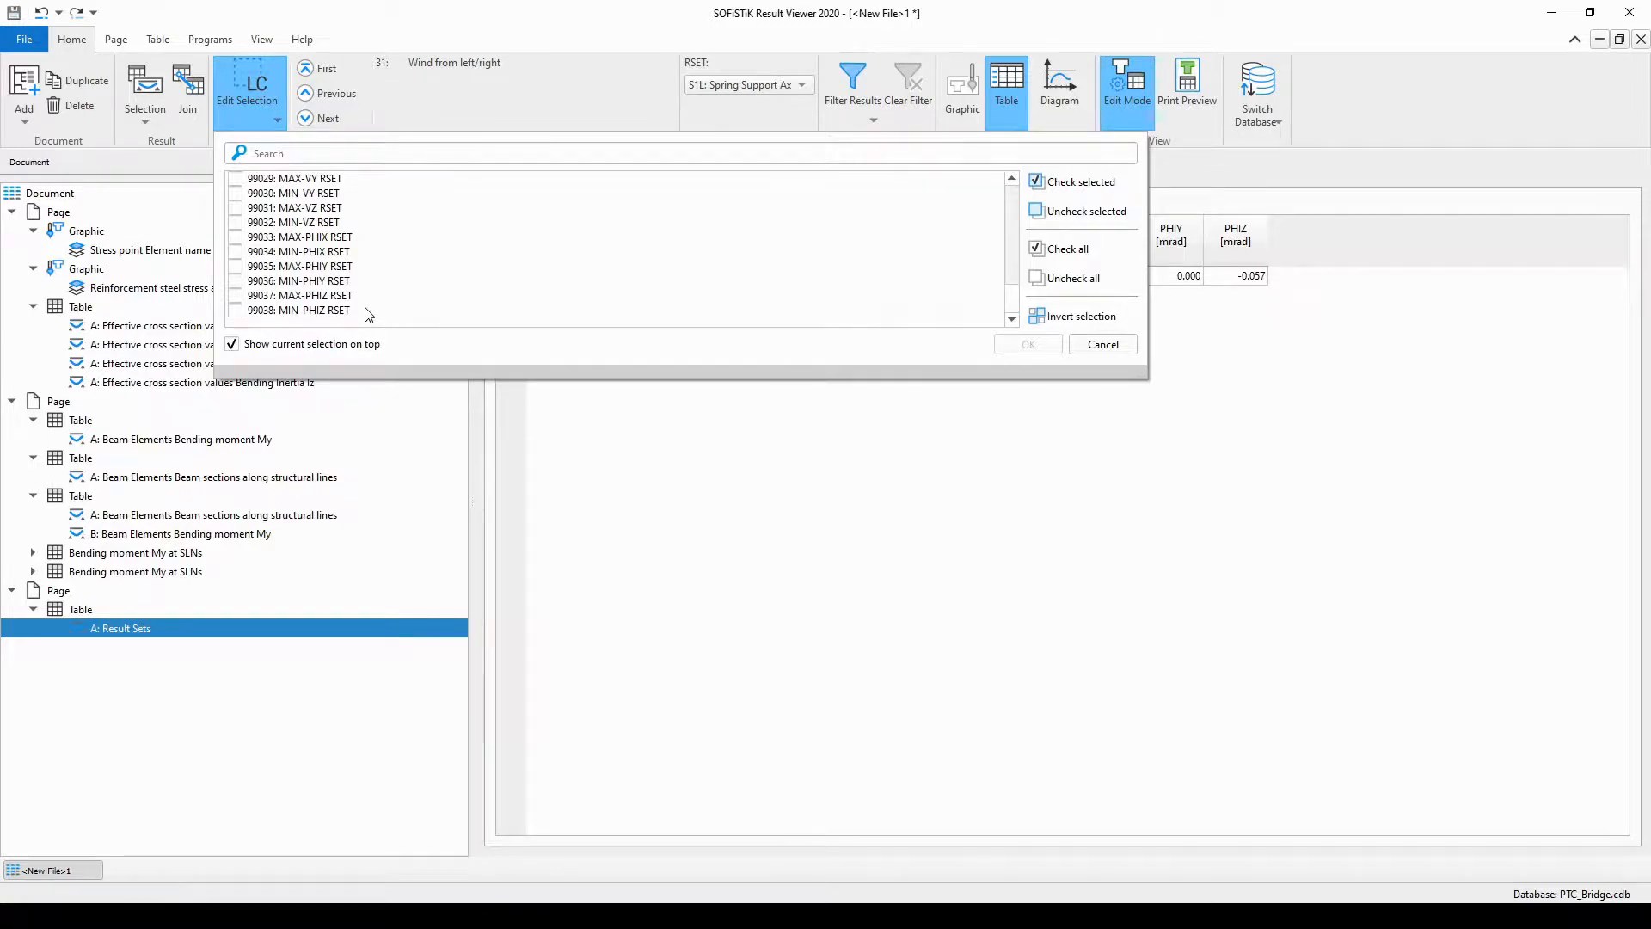
key(ctrl+a)
scroll(375, 267, up, 4)
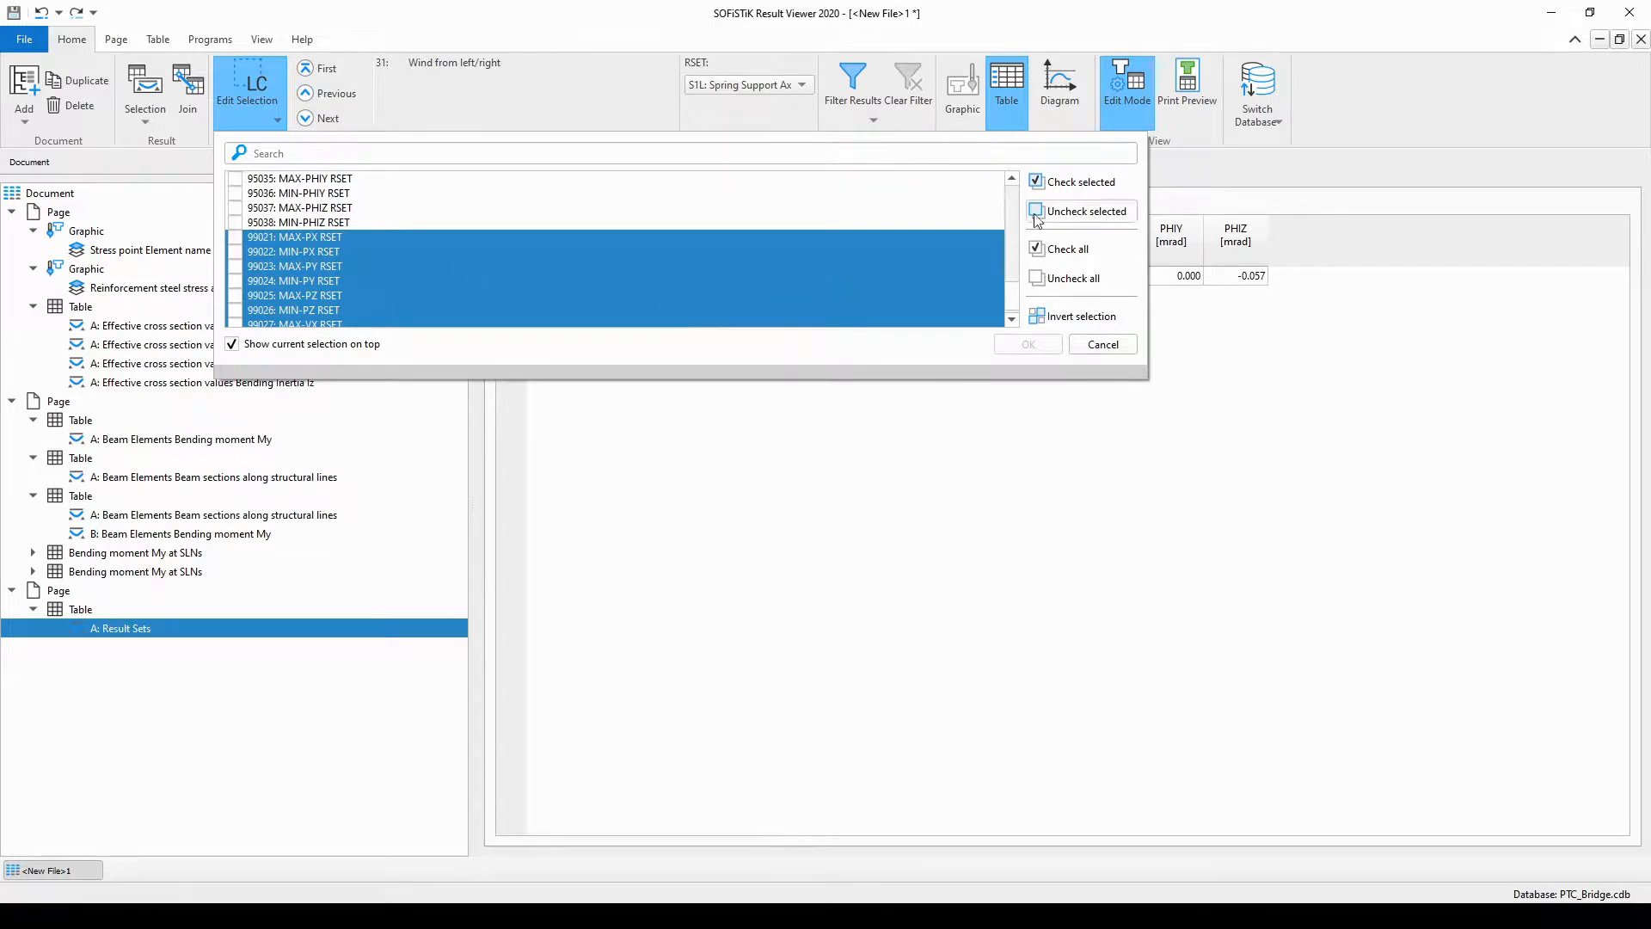
click(1081, 183)
scroll(841, 219, down, 1)
scroll(839, 214, down, 3)
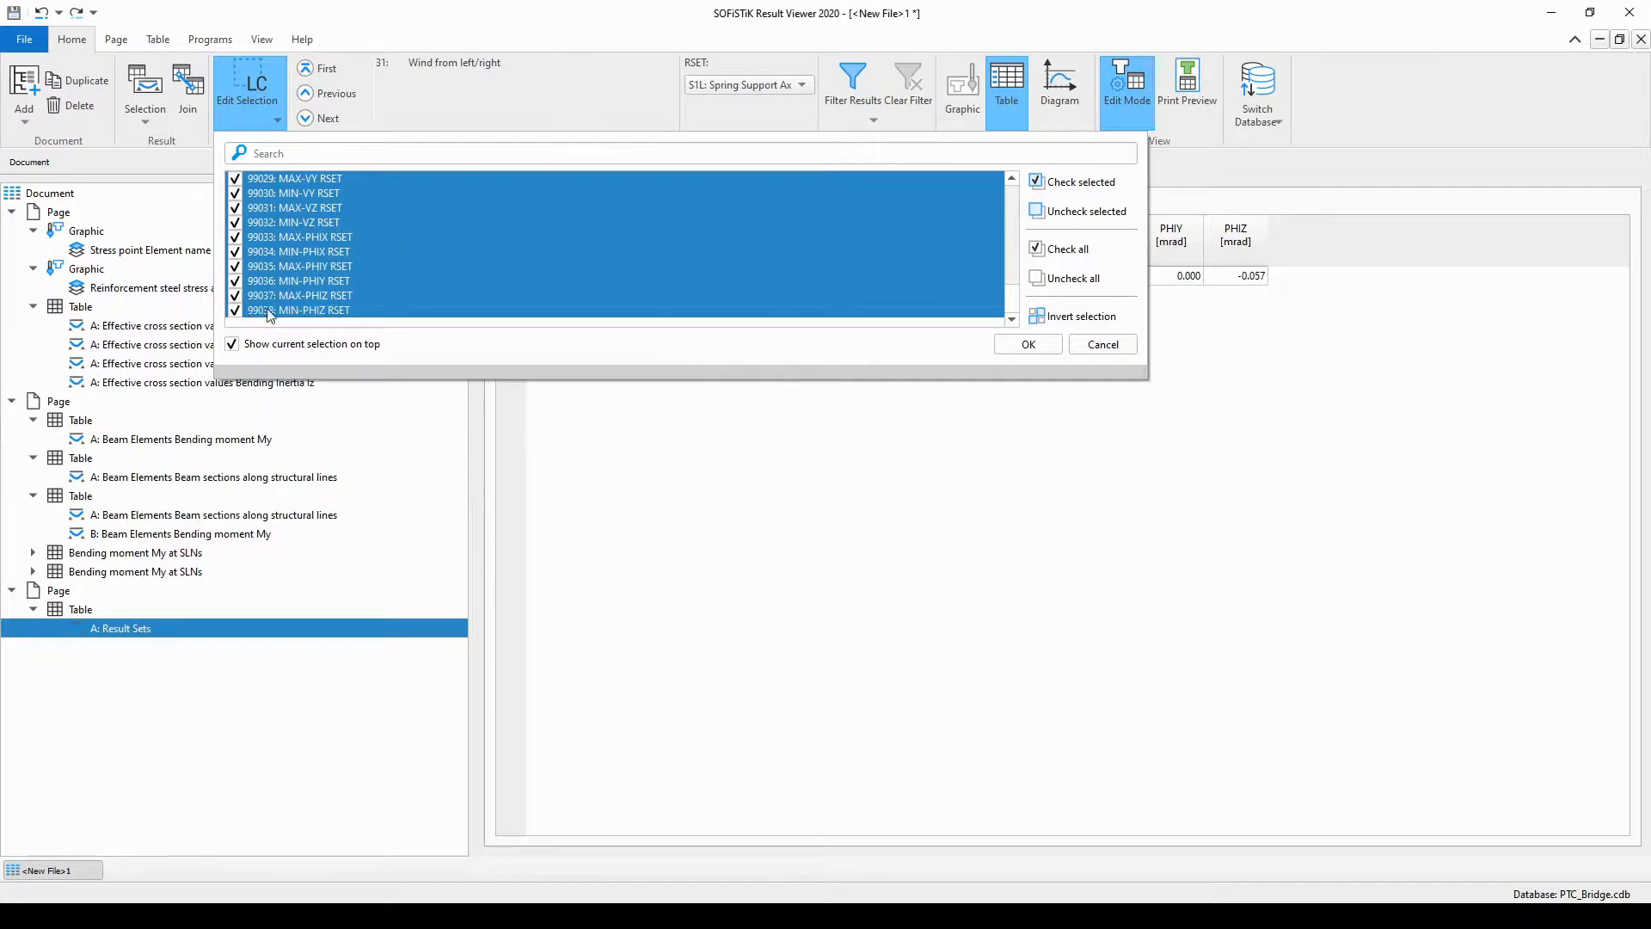
click(1027, 344)
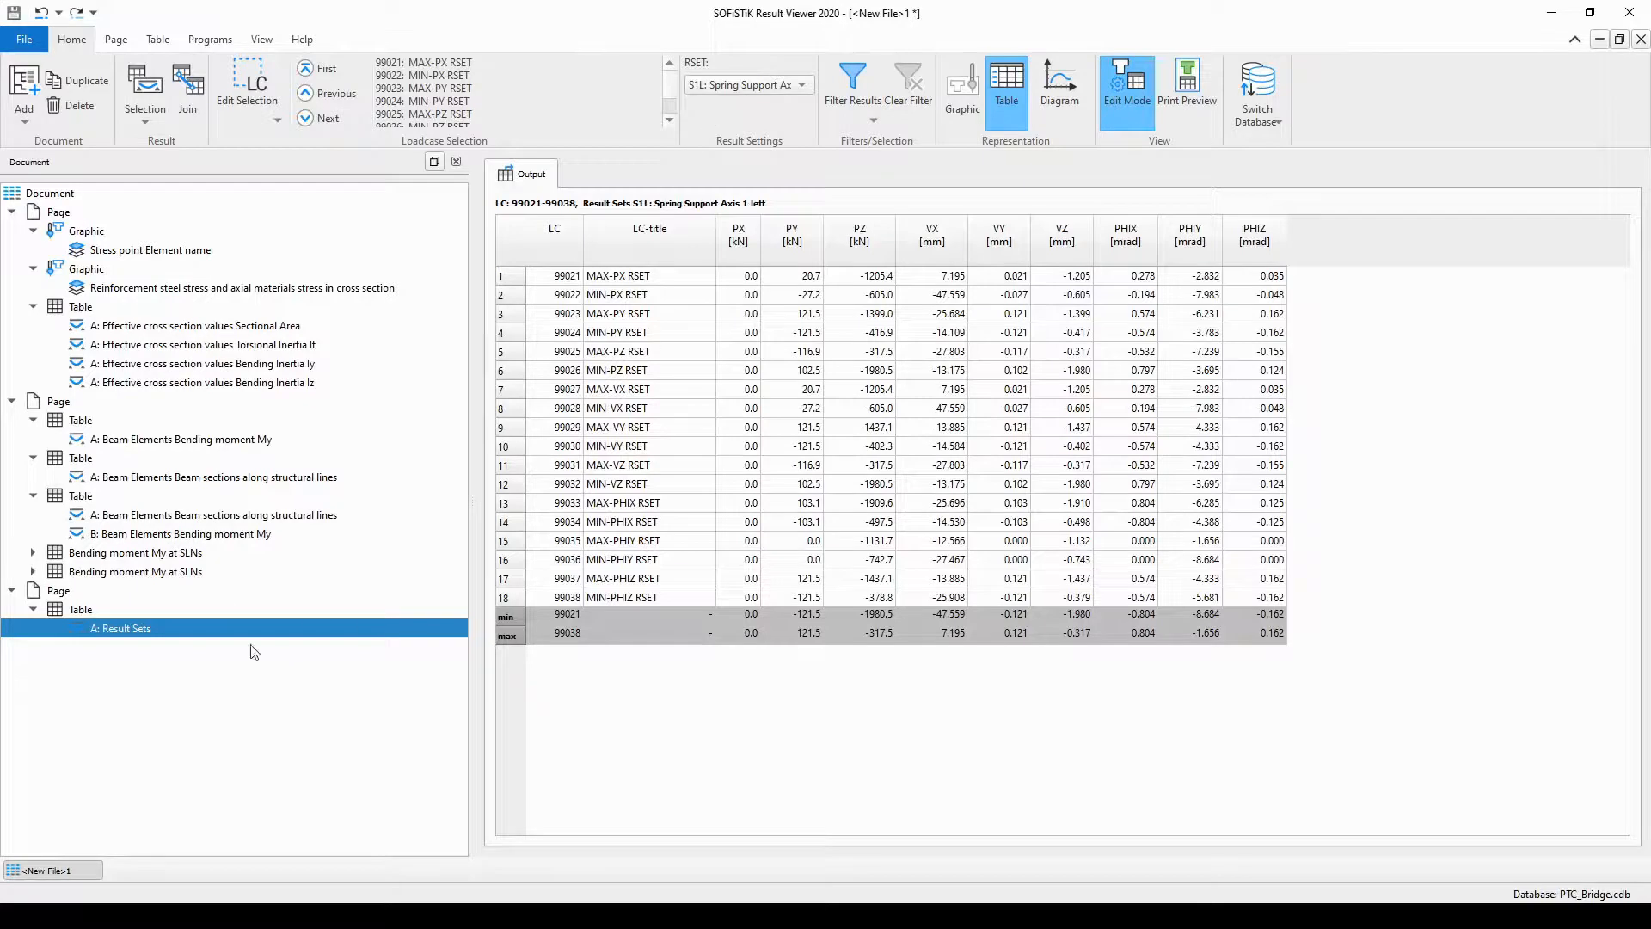
- Duplicate the Spring Support Axis 1 left table on the third page and open the result set choices for the copy
right_click(91, 612)
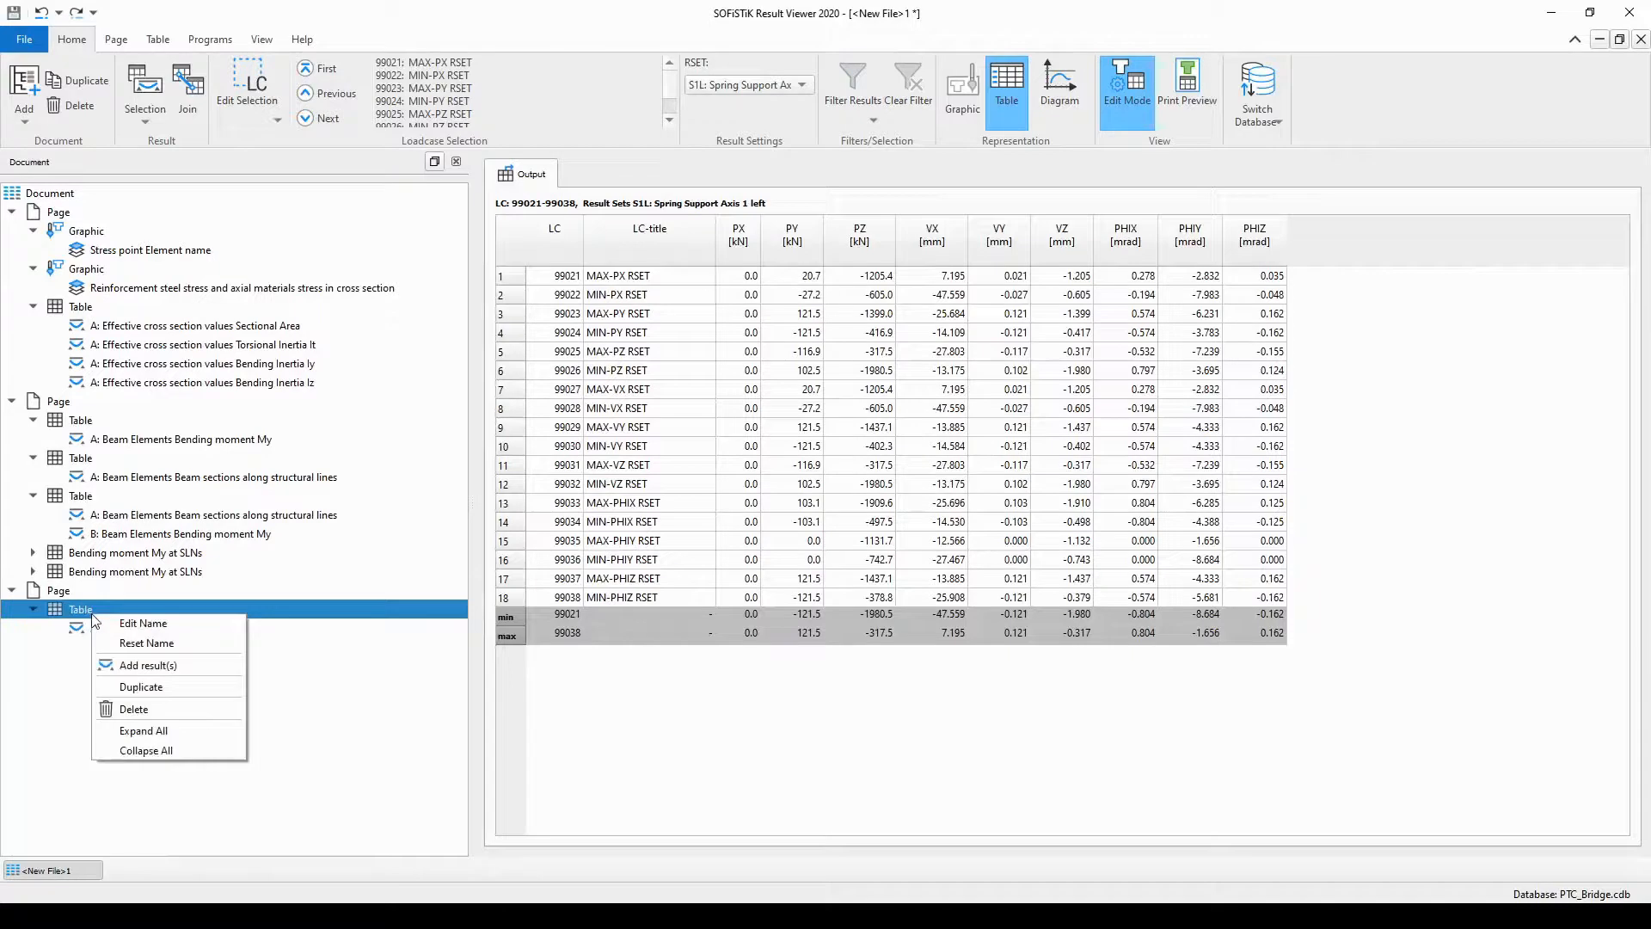
click(137, 687)
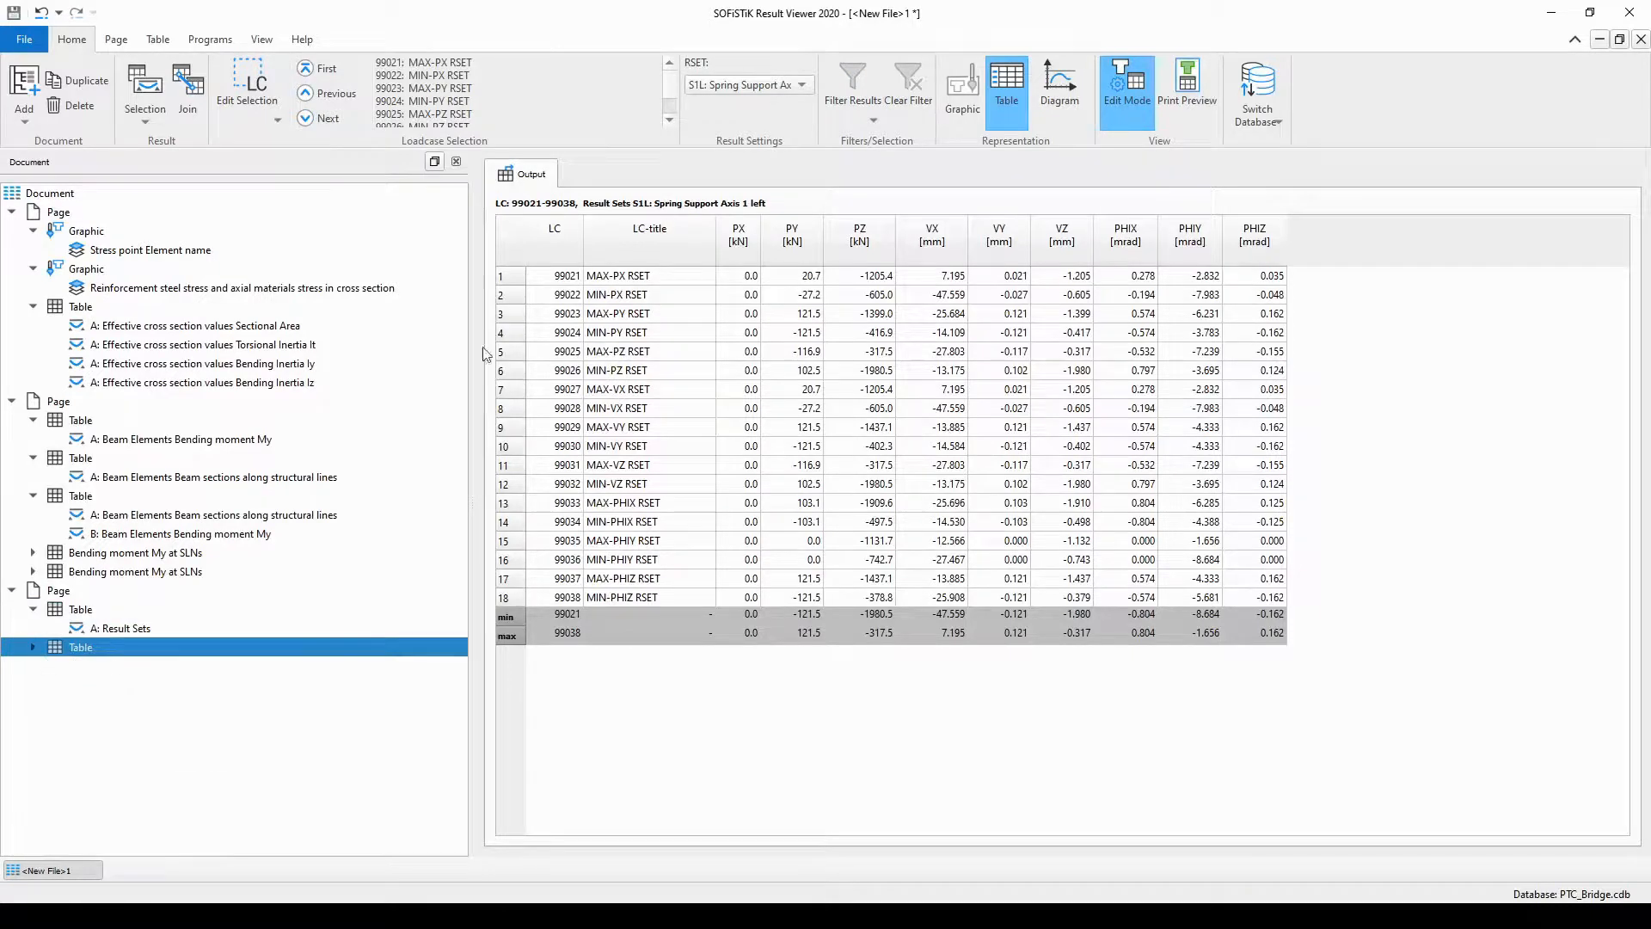
click(736, 86)
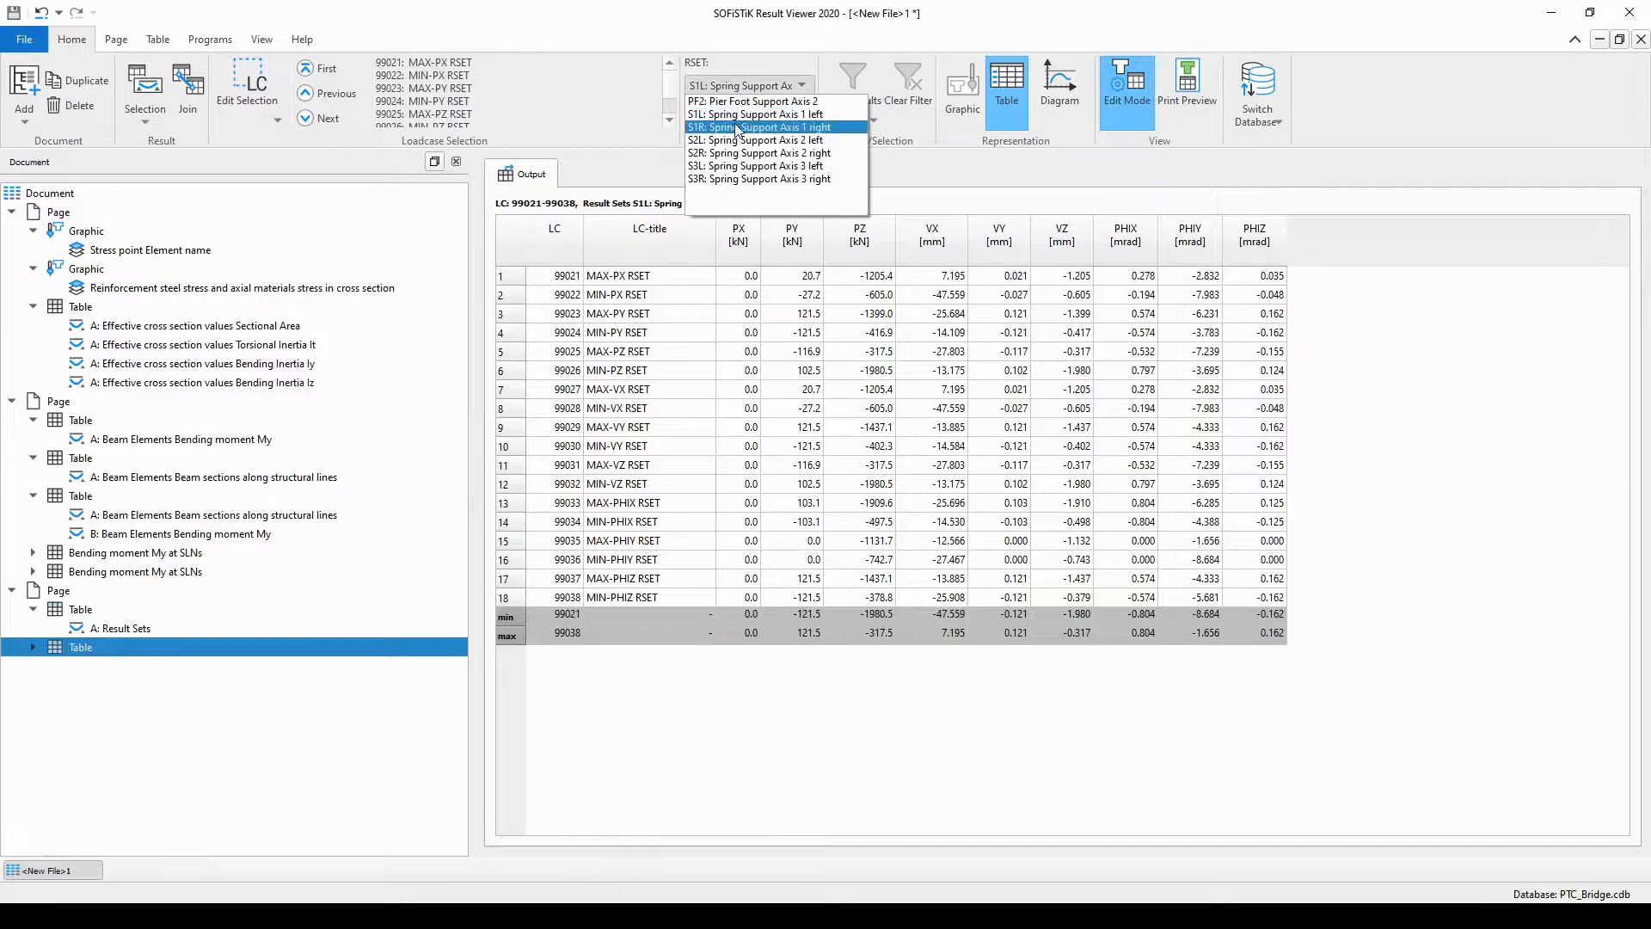
- Assign S1R: Spring Support Axis 1 right to the last result sets table and S2L: Spring Support Axis 2 left to a duplicate of it
click(736, 129)
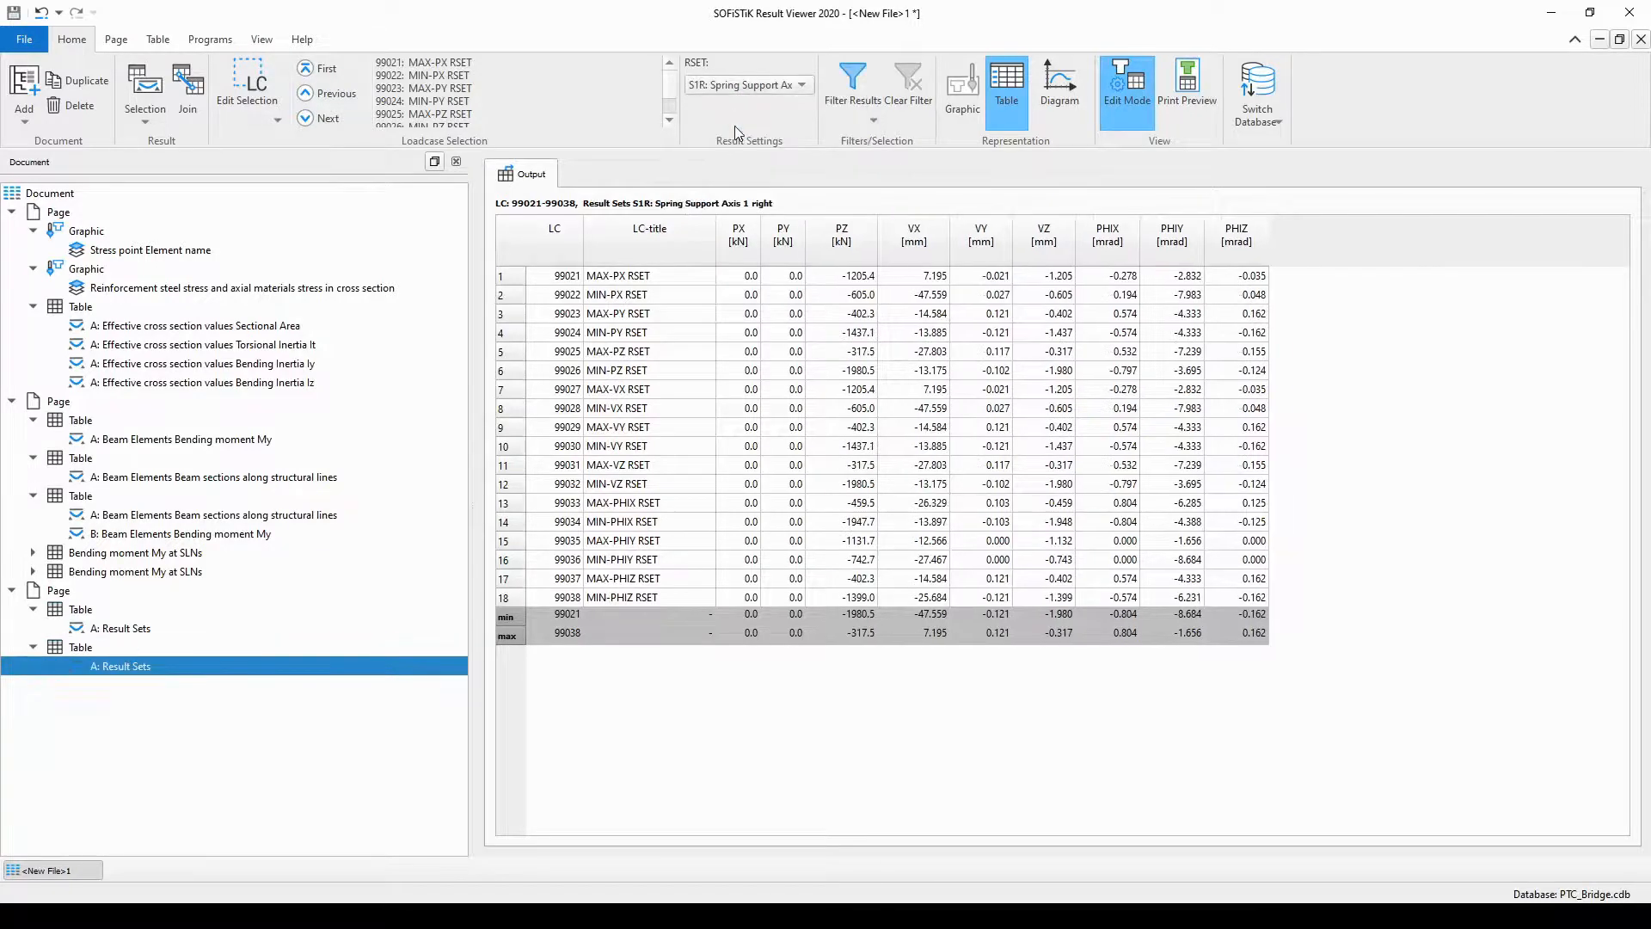
right_click(83, 651)
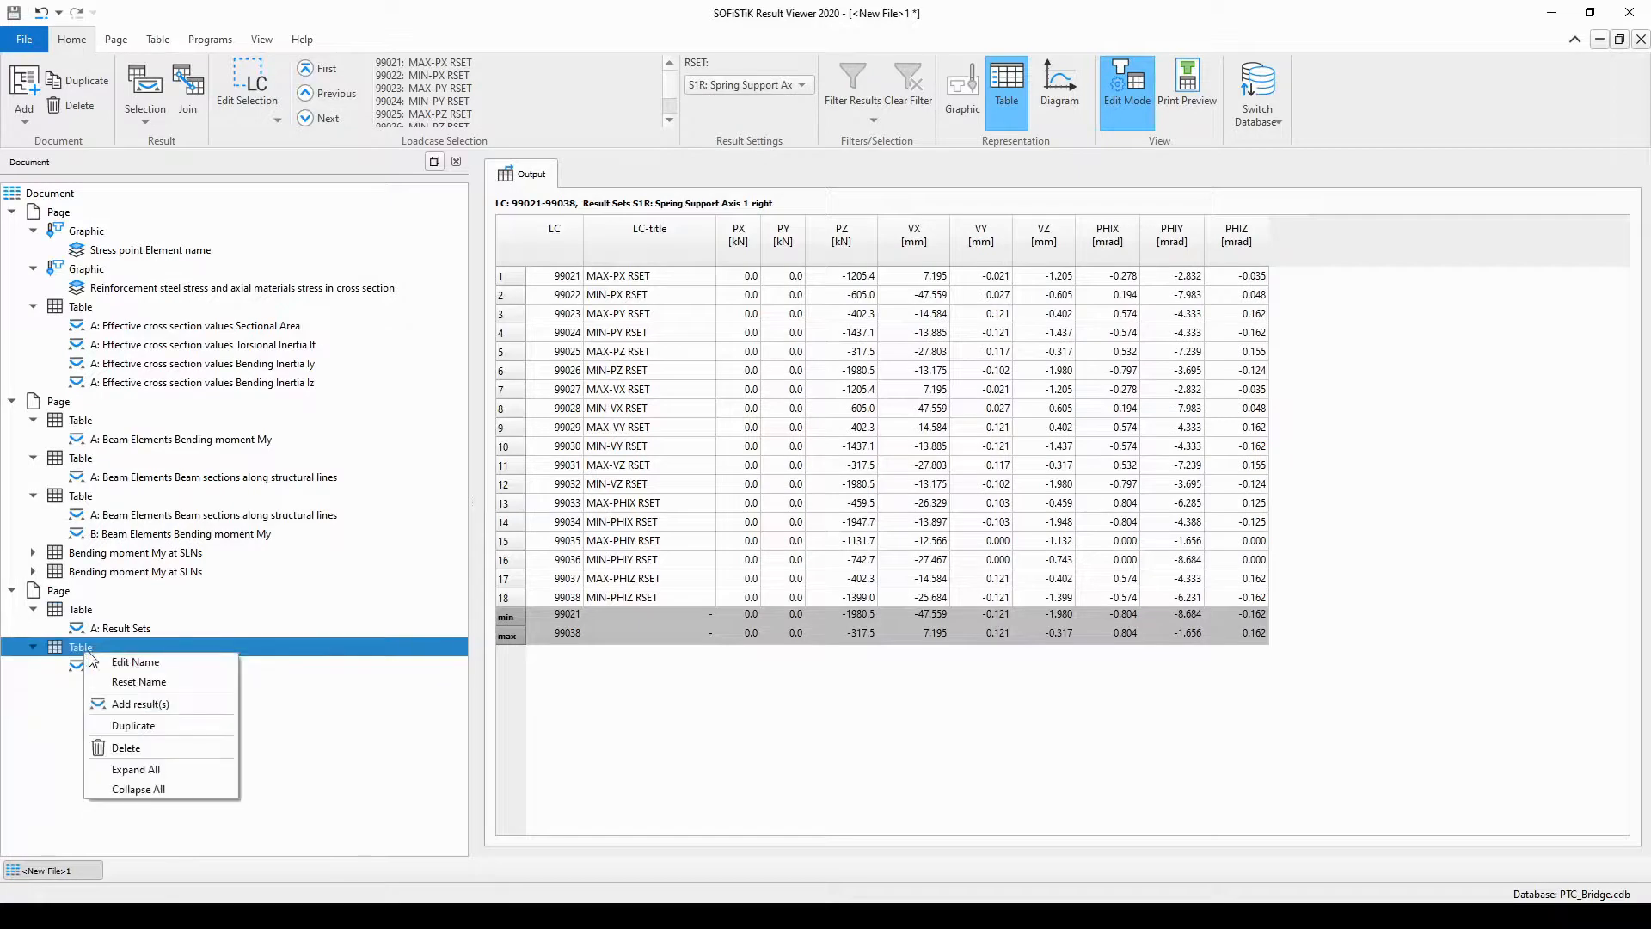
click(138, 725)
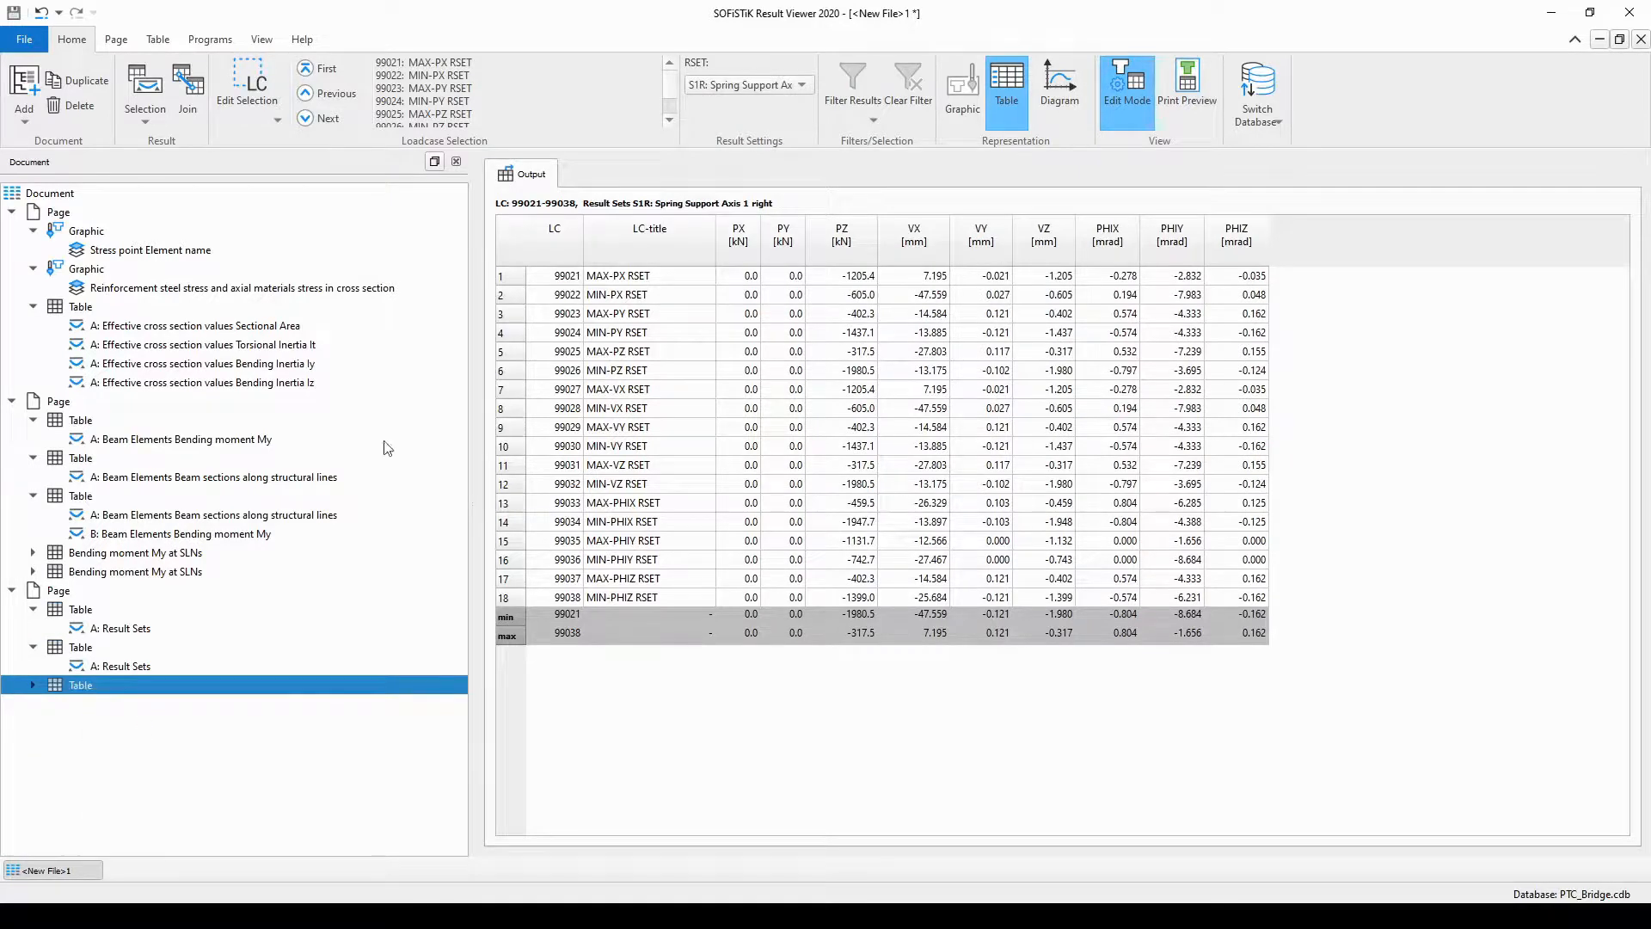
click(766, 84)
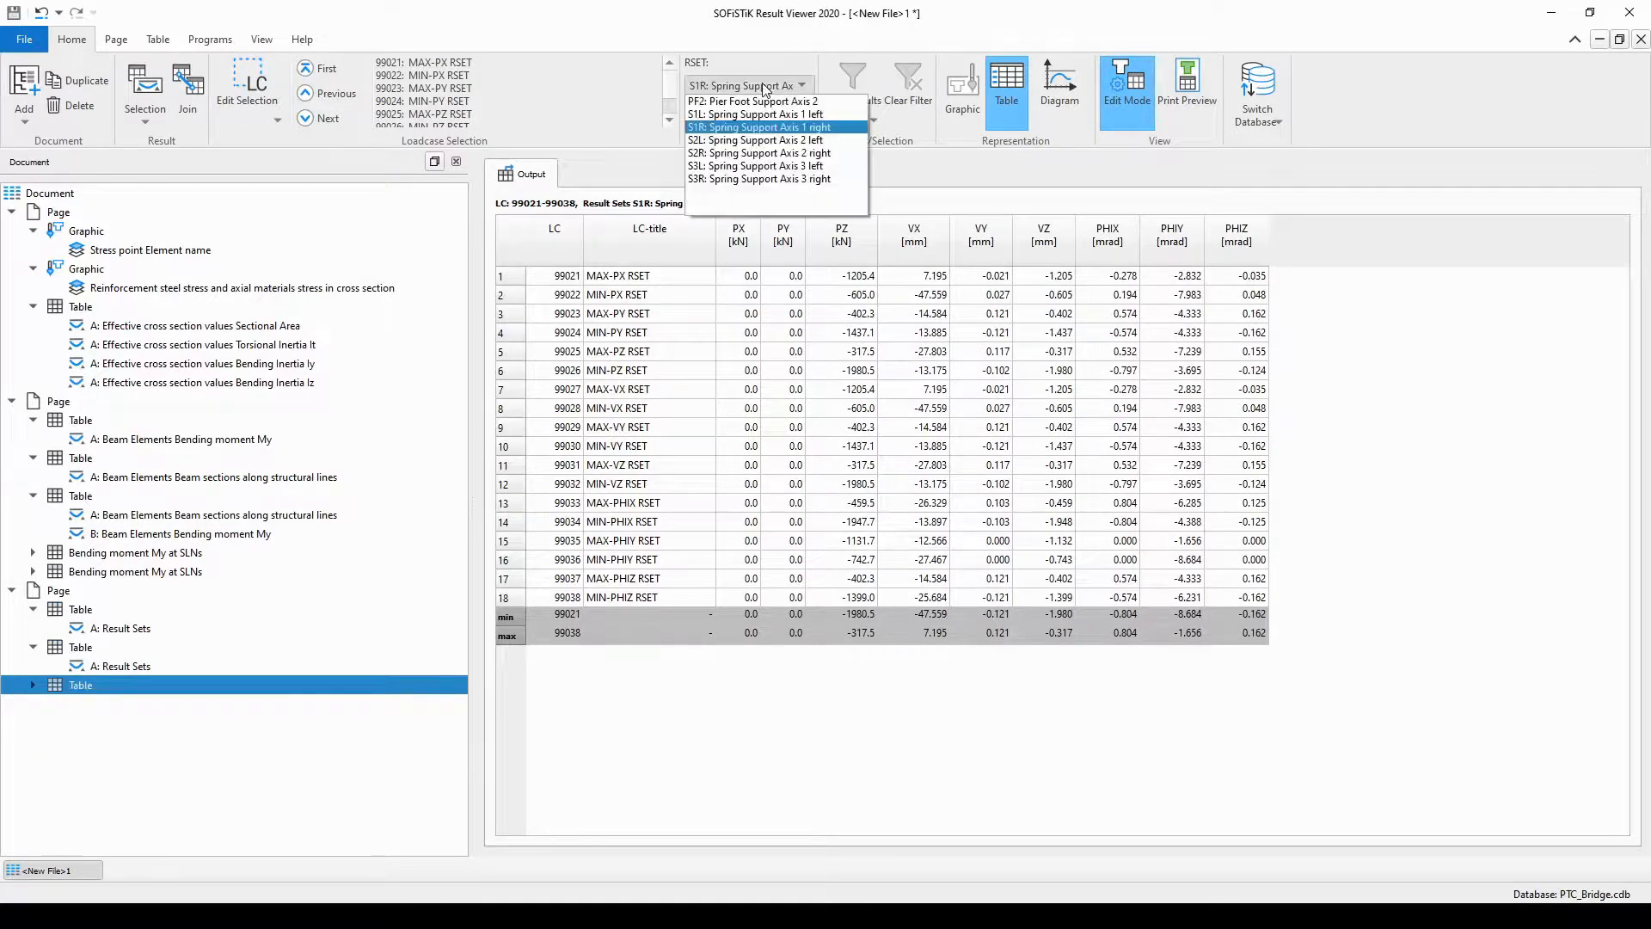
click(756, 141)
- Duplicate the Spring Support Axis 2 left table and assign the result set S2R: Spring Support Axis 2 right to the copy
click(86, 687)
right_click(86, 687)
click(133, 778)
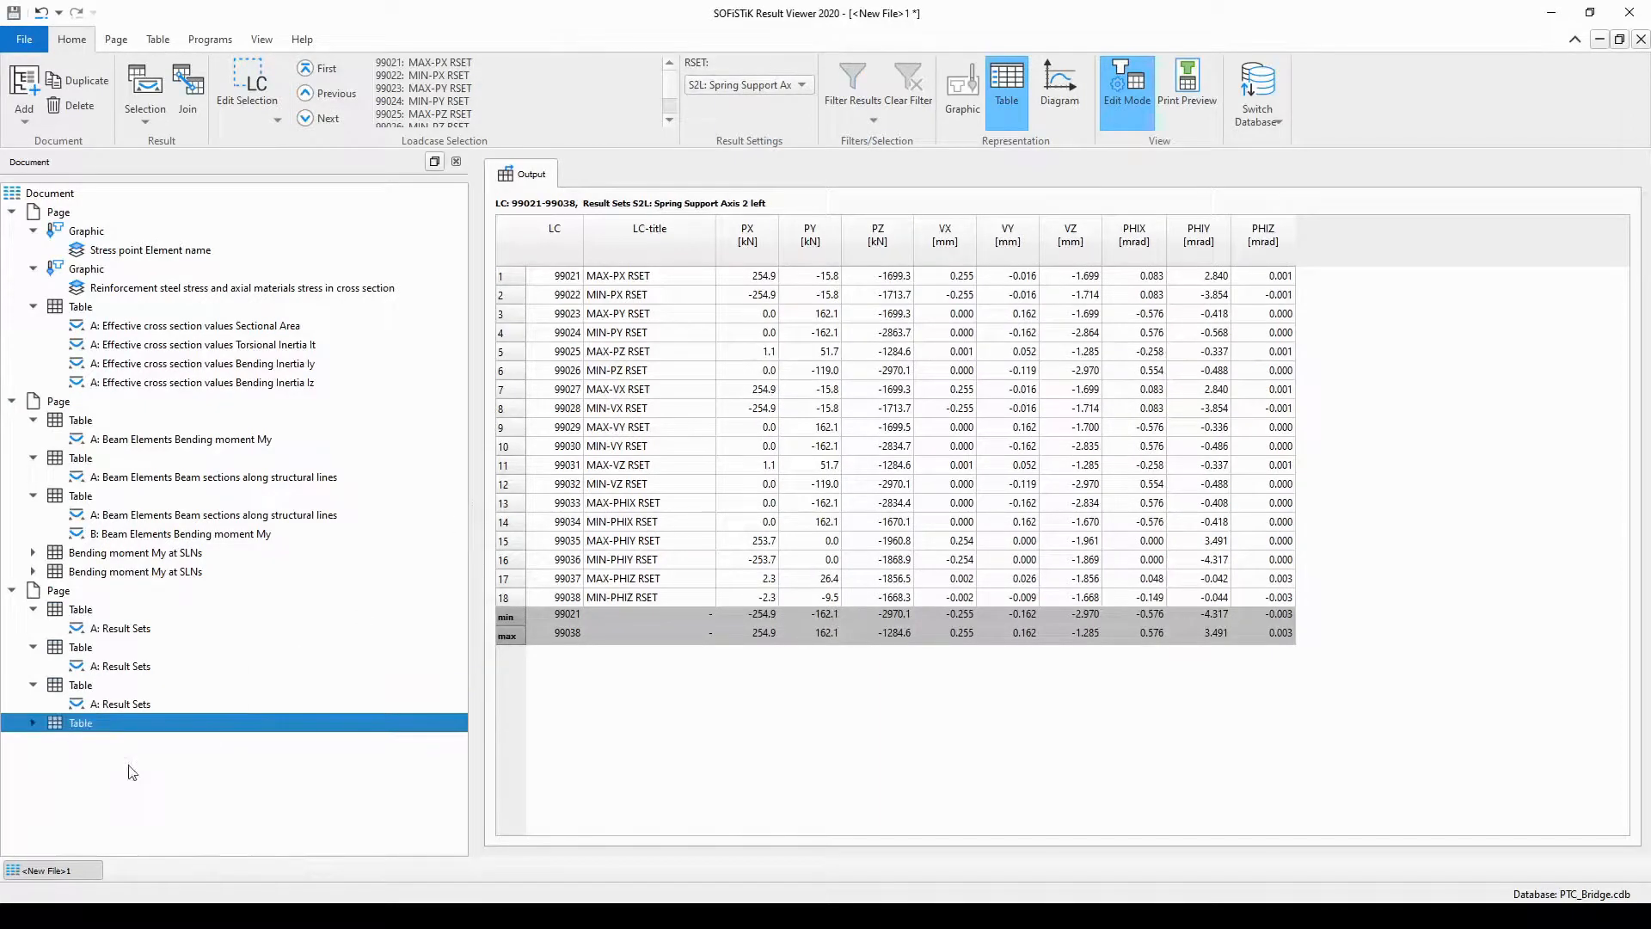
click(729, 86)
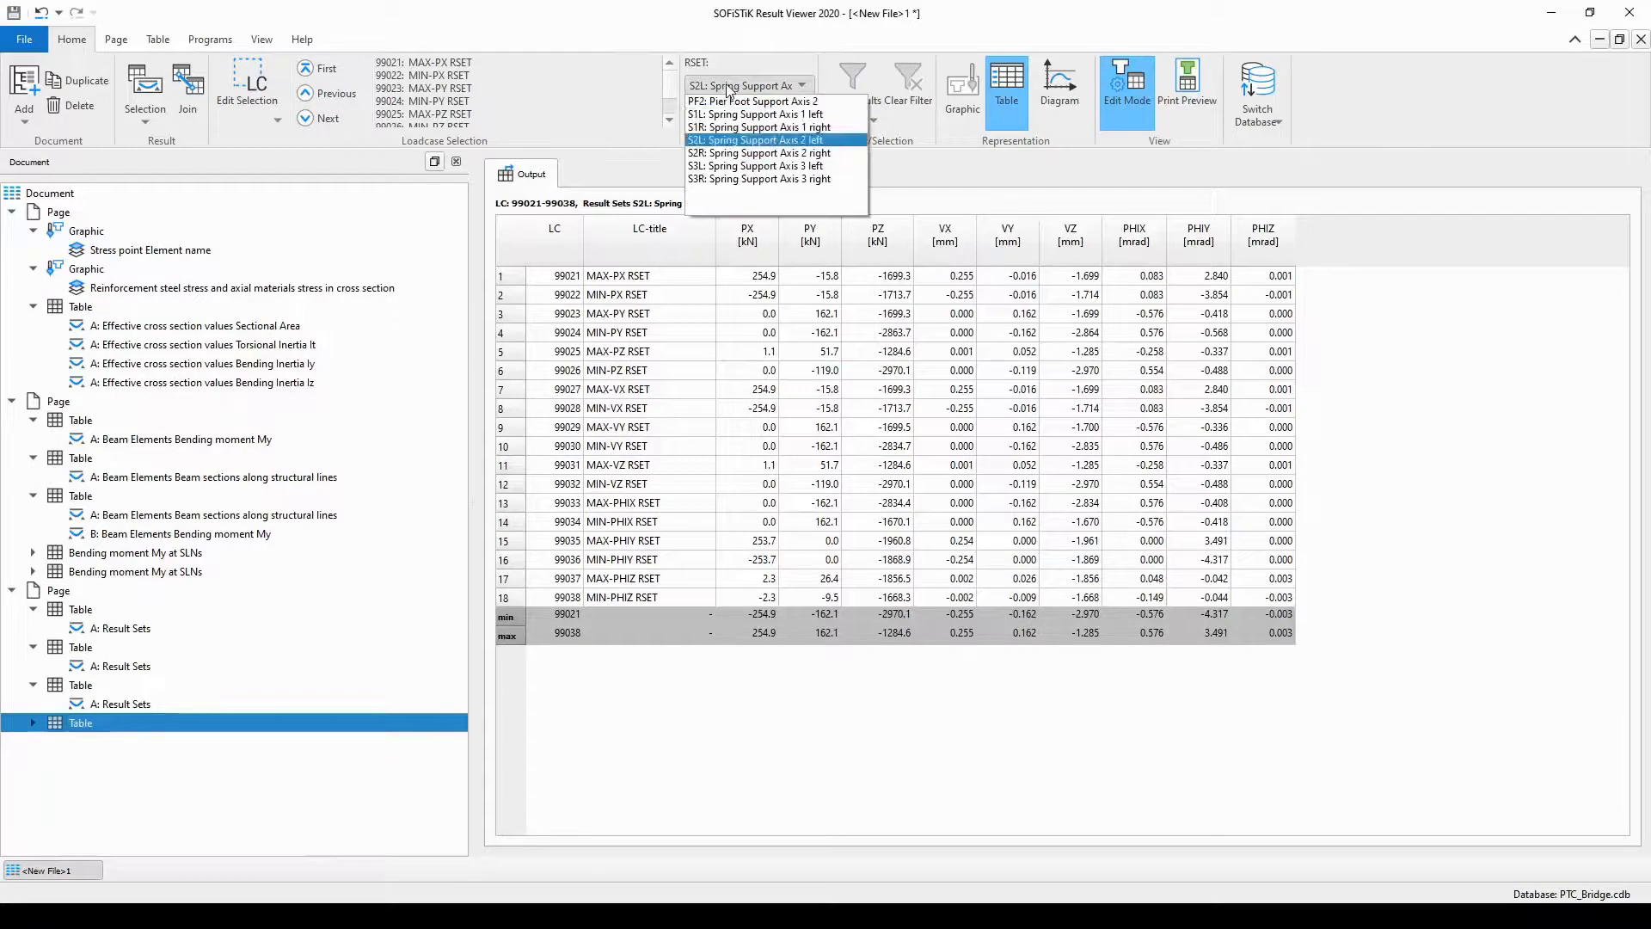
click(725, 153)
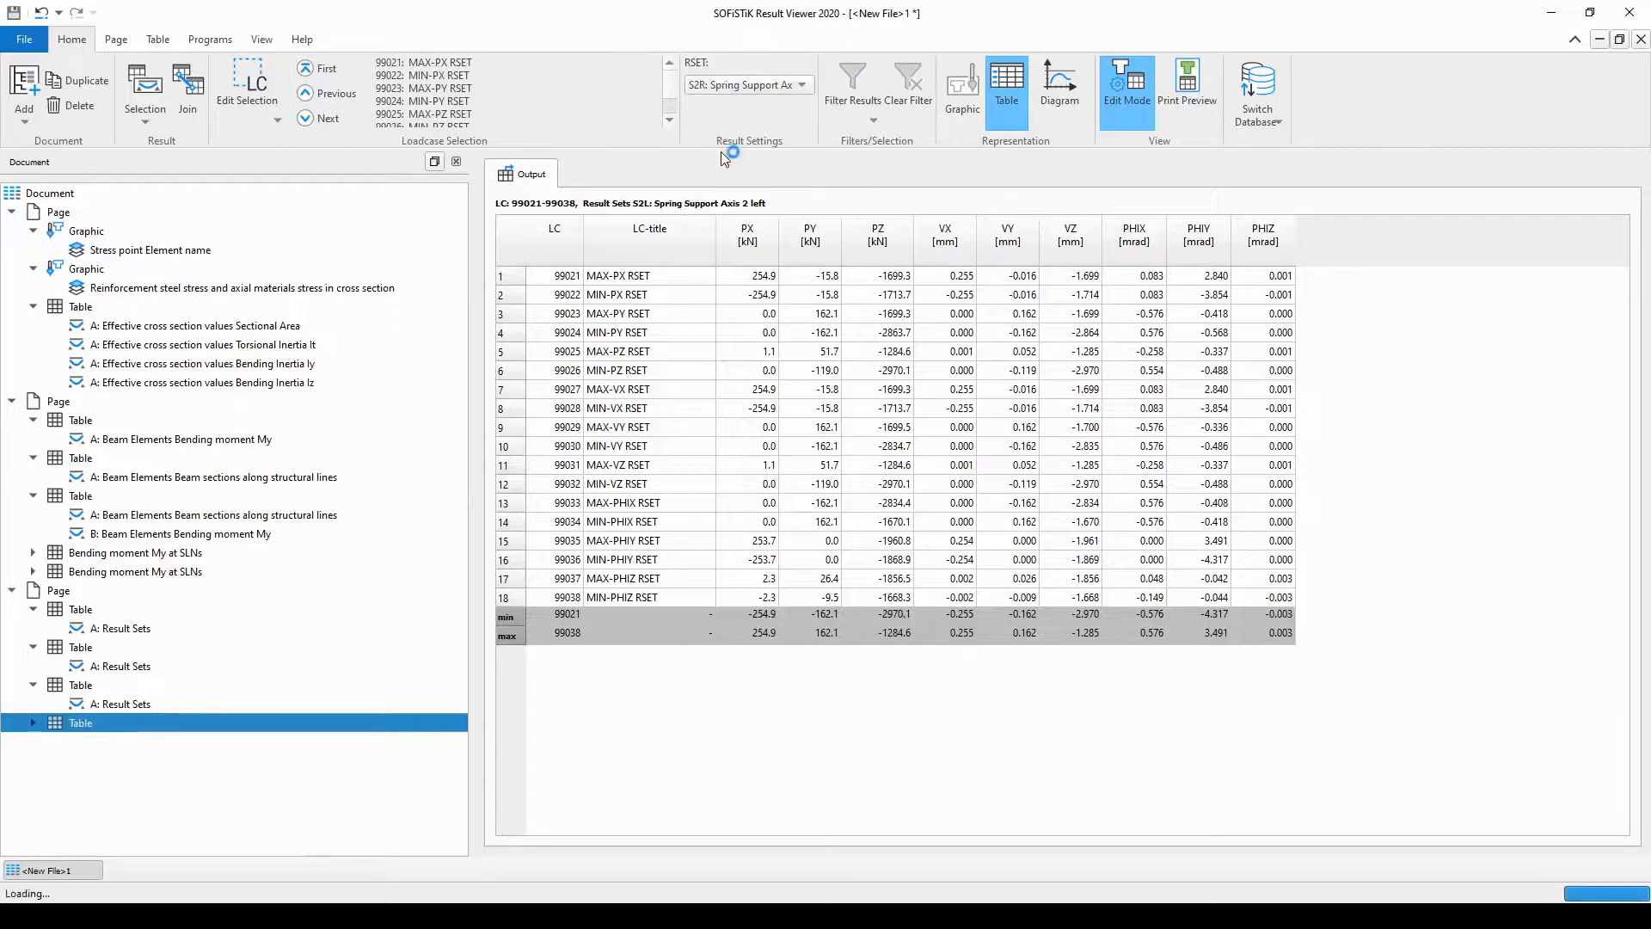
- Duplicate the Spring Support Axis 2 right table and assign the result set S3L: Spring Support Axis 3 left to the copy
right_click(80, 727)
click(133, 798)
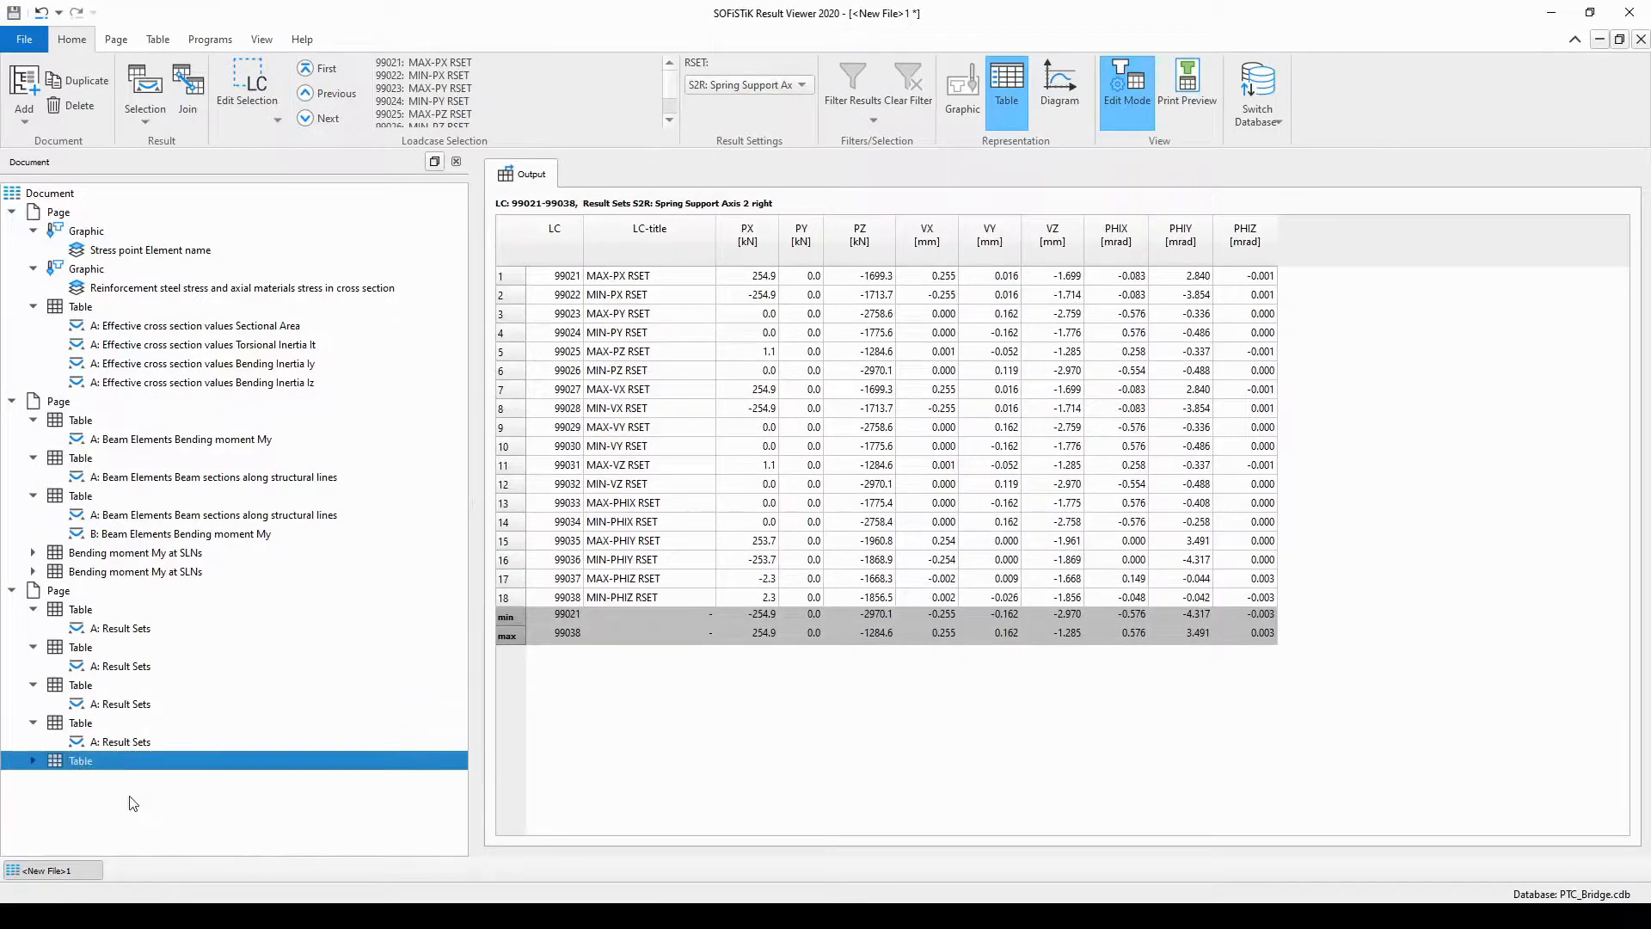
click(755, 85)
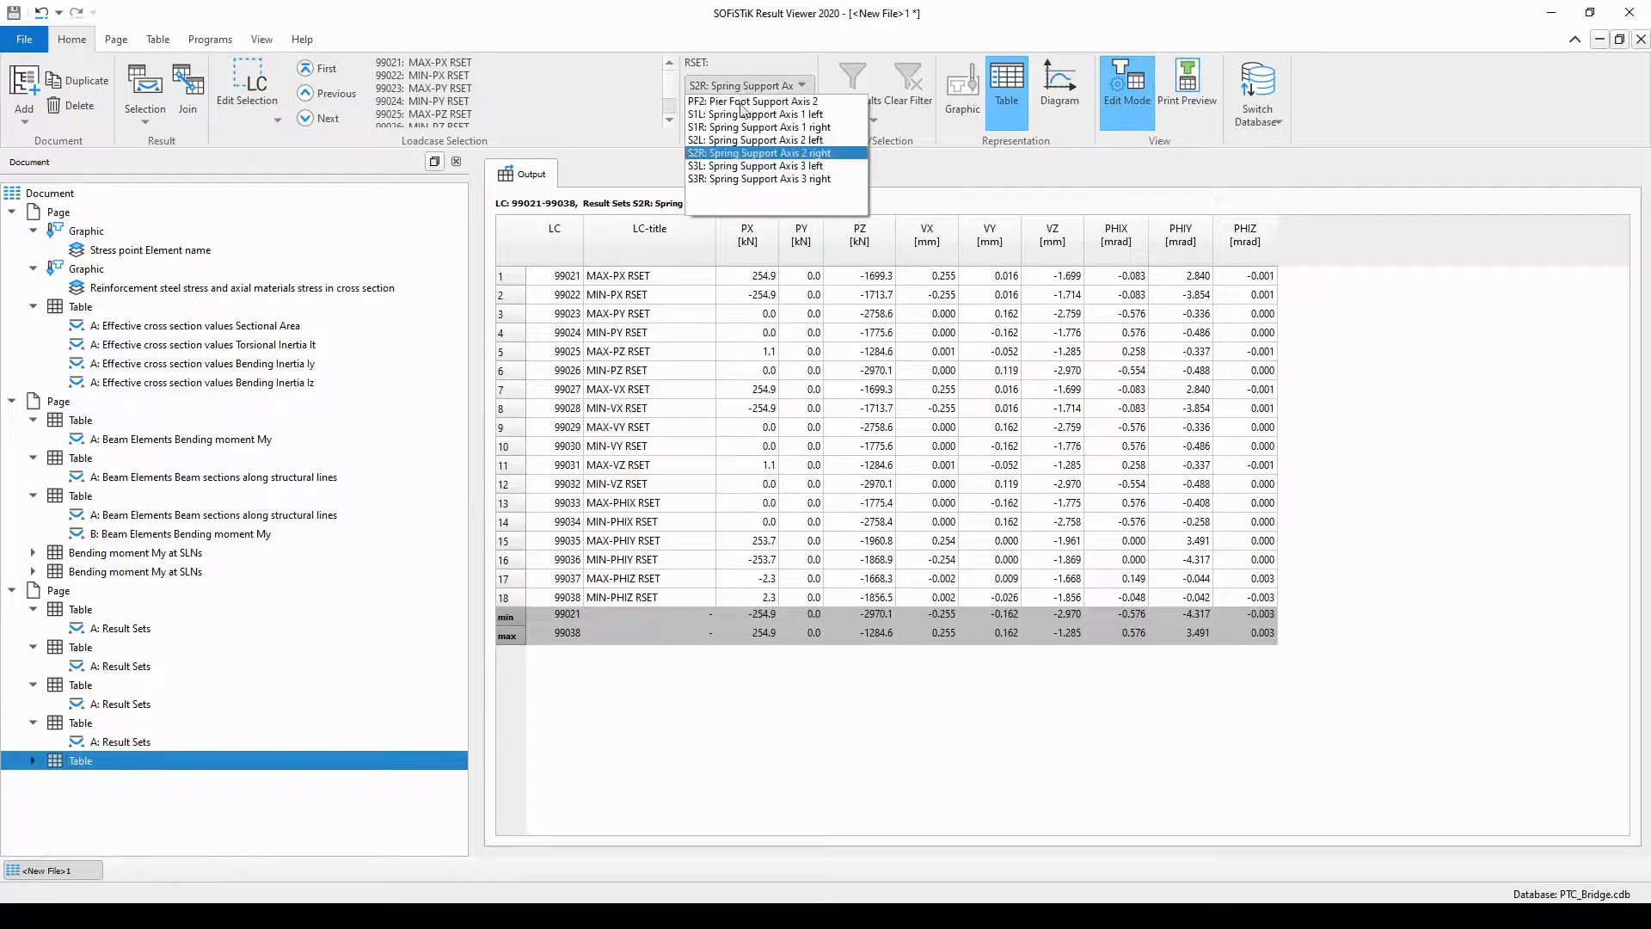
click(738, 166)
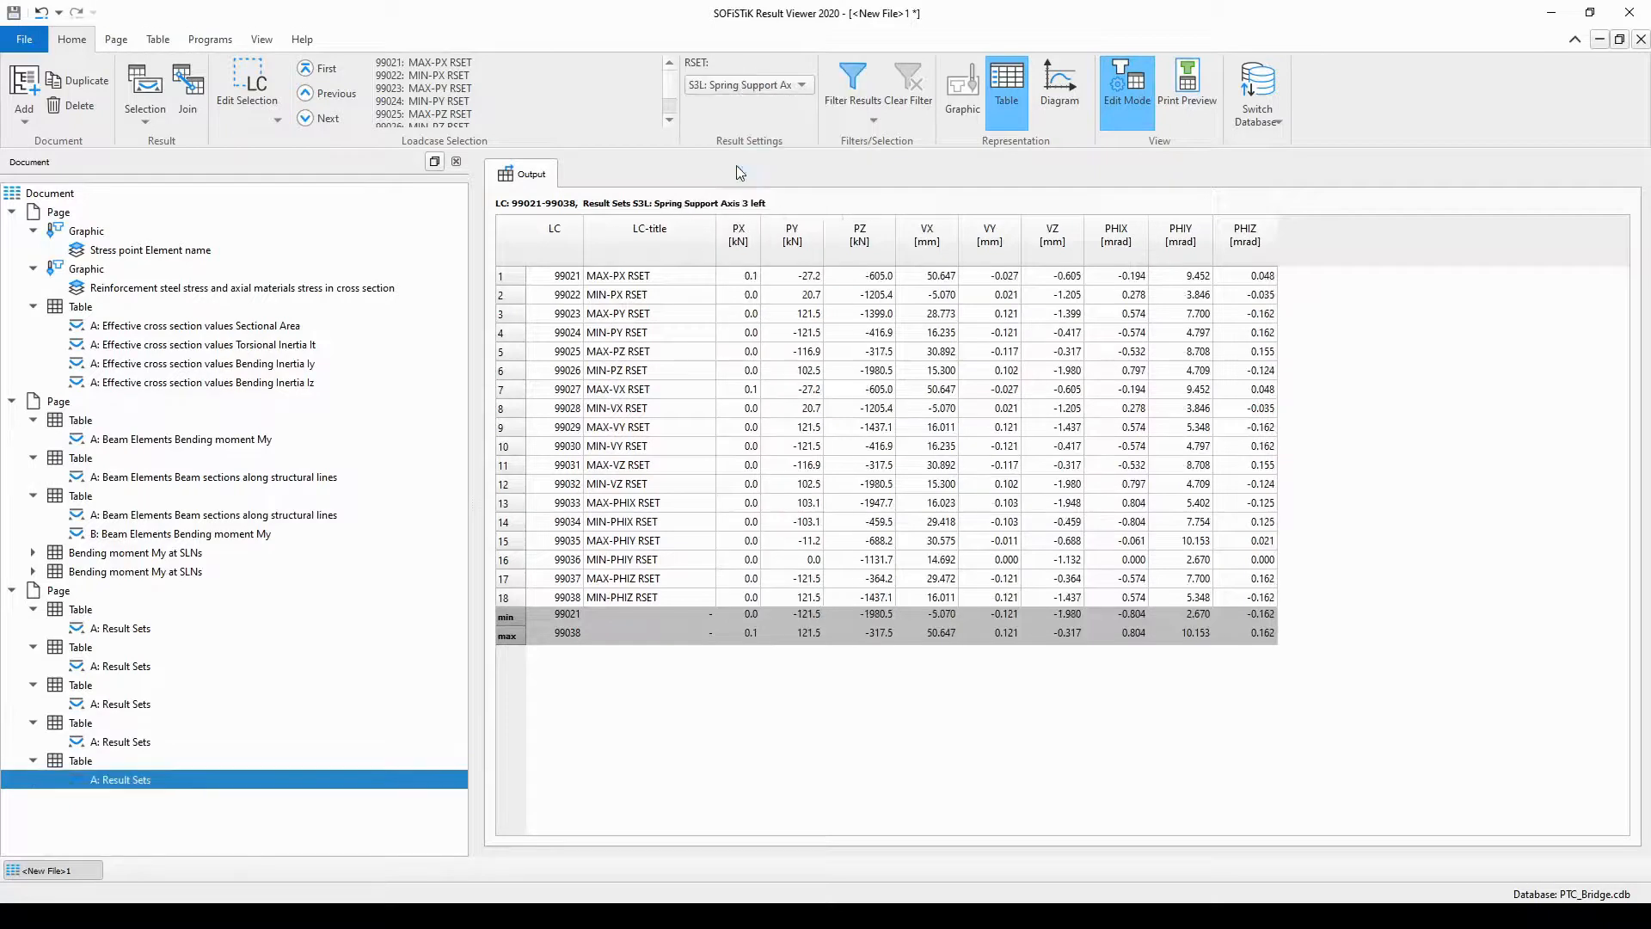
- Duplicate the Spring Support Axis 3 left table and assign the result set S3R: Spring Support Axis 3 right to the copy
right_click(105, 763)
click(144, 834)
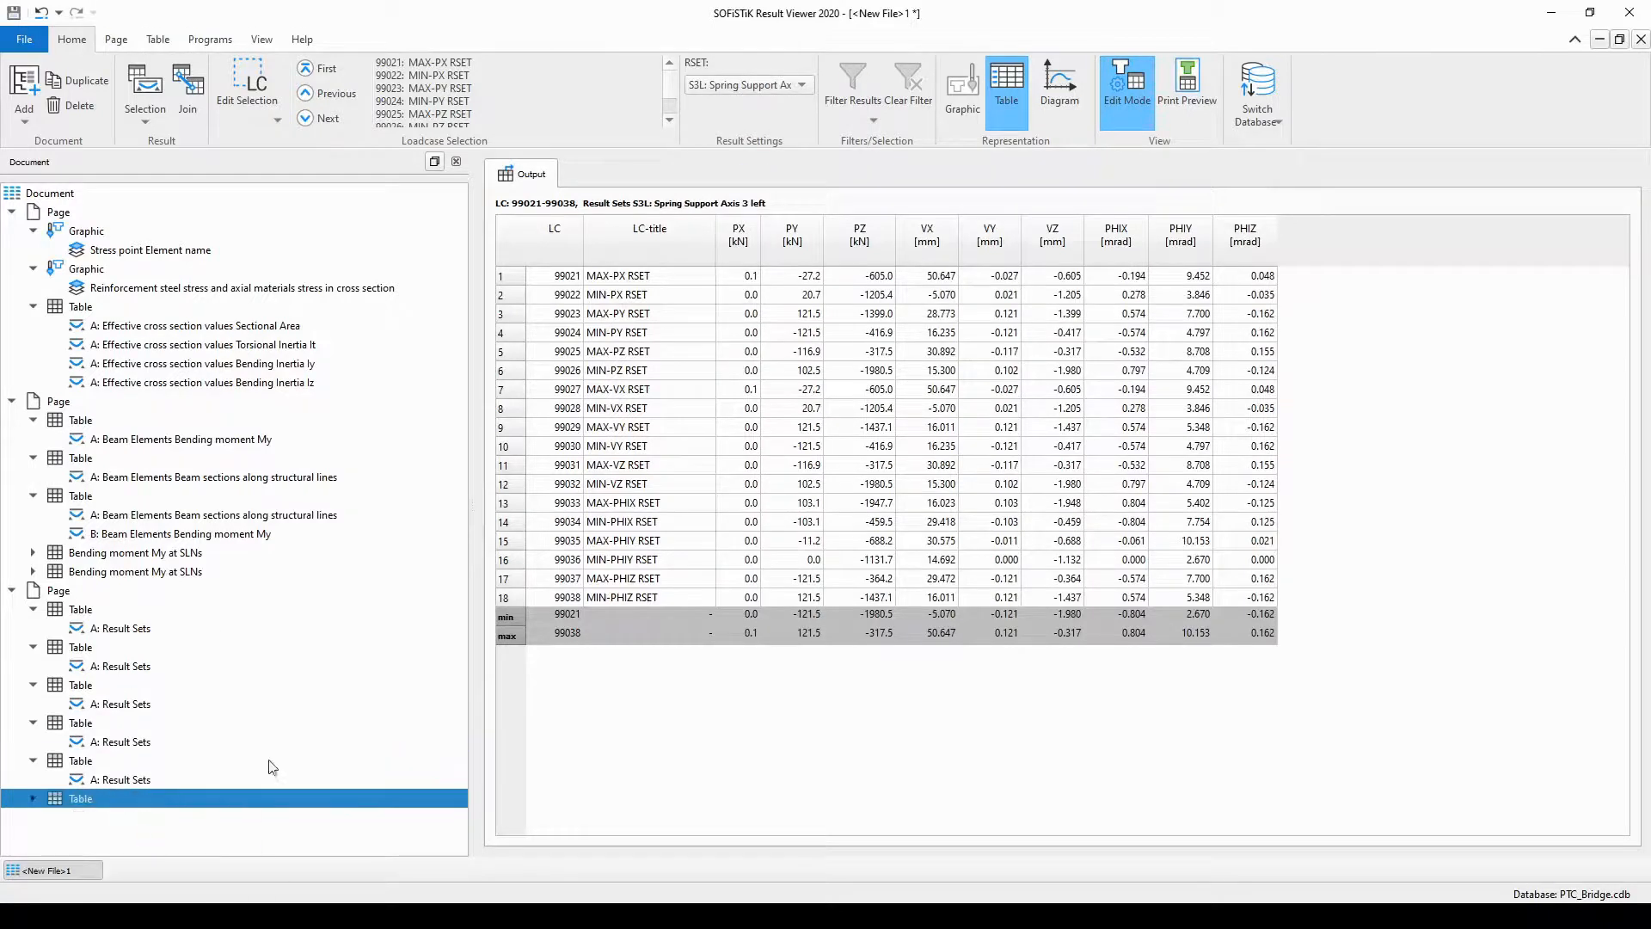
click(746, 86)
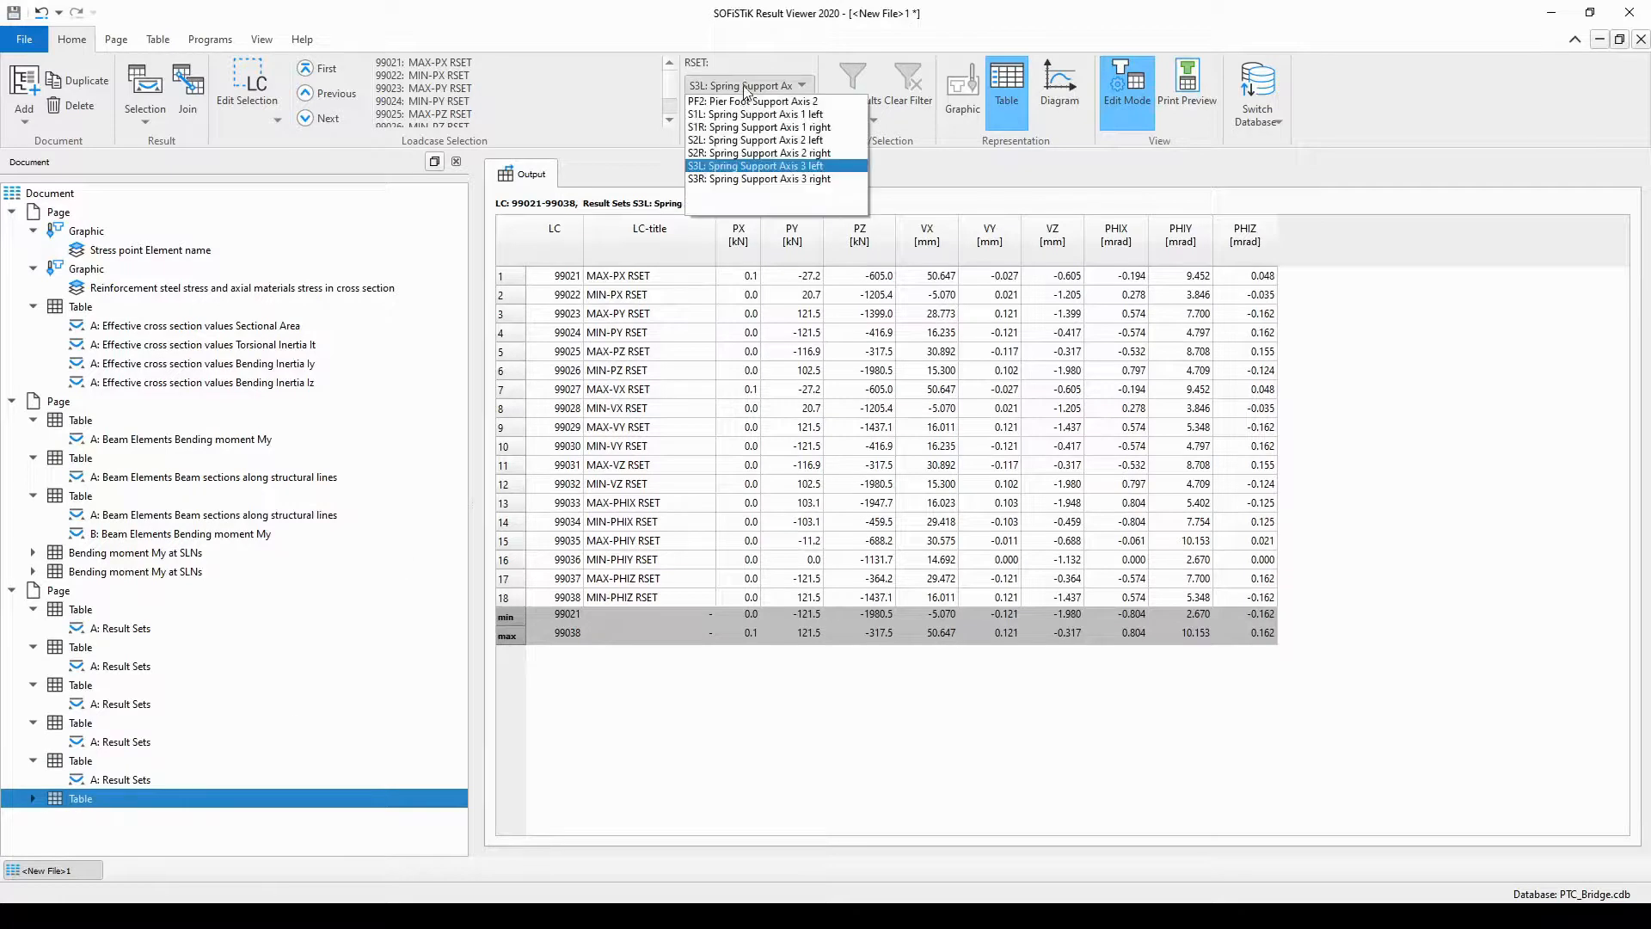
click(745, 181)
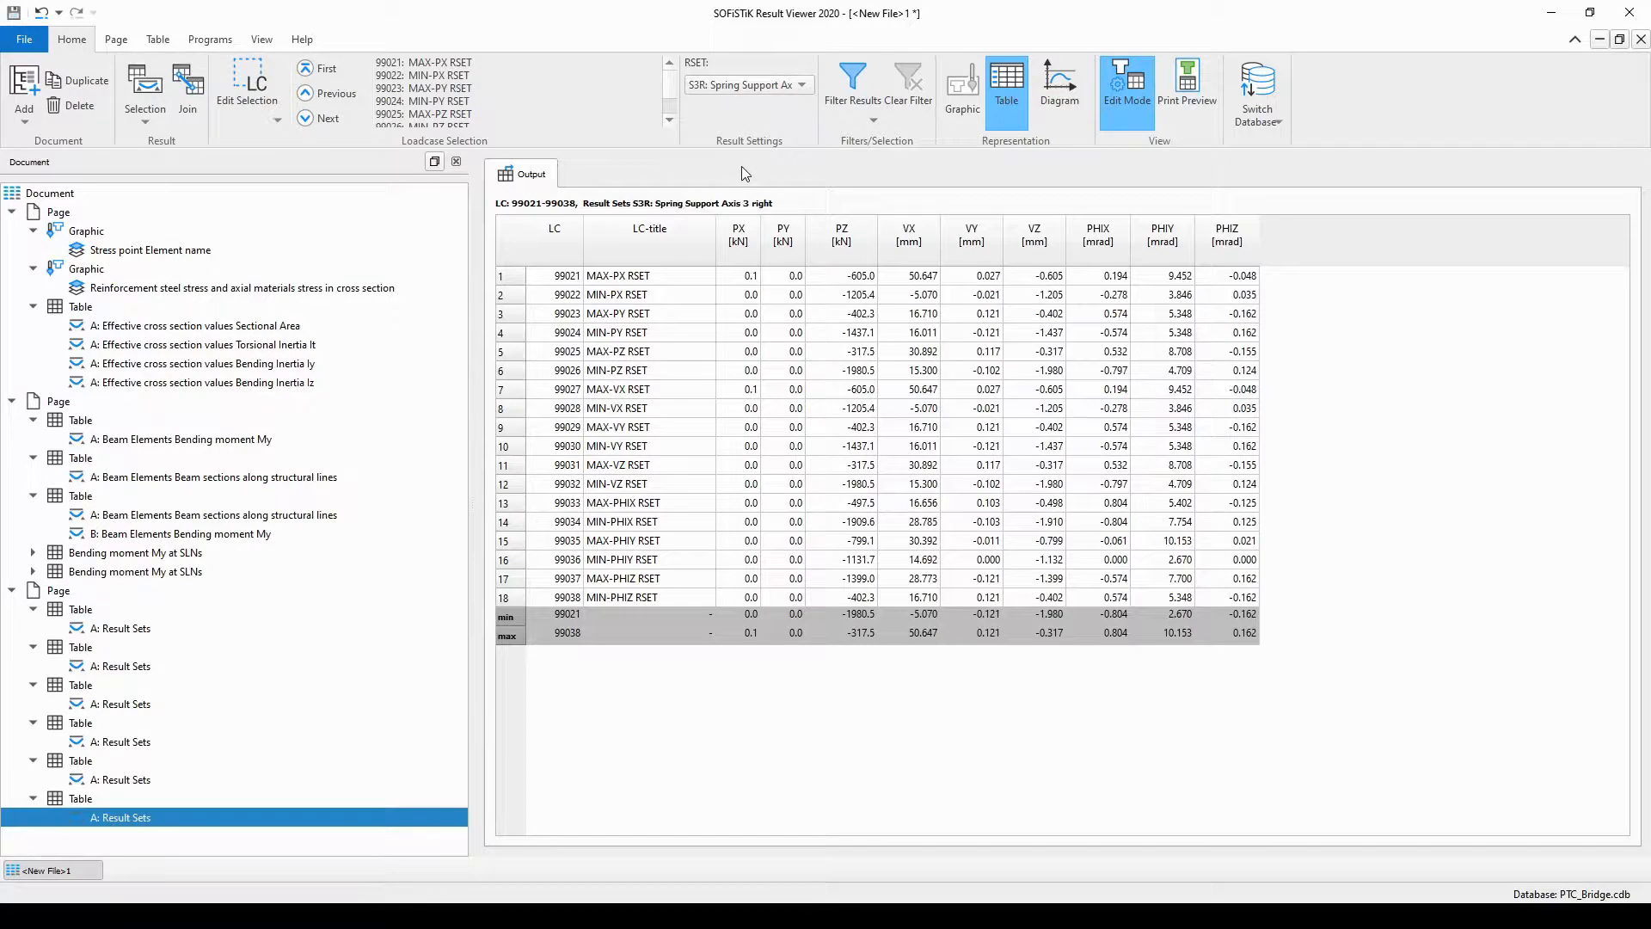
- Review the spring support result set tables from S1L through S3R in the print preview
click(1200, 110)
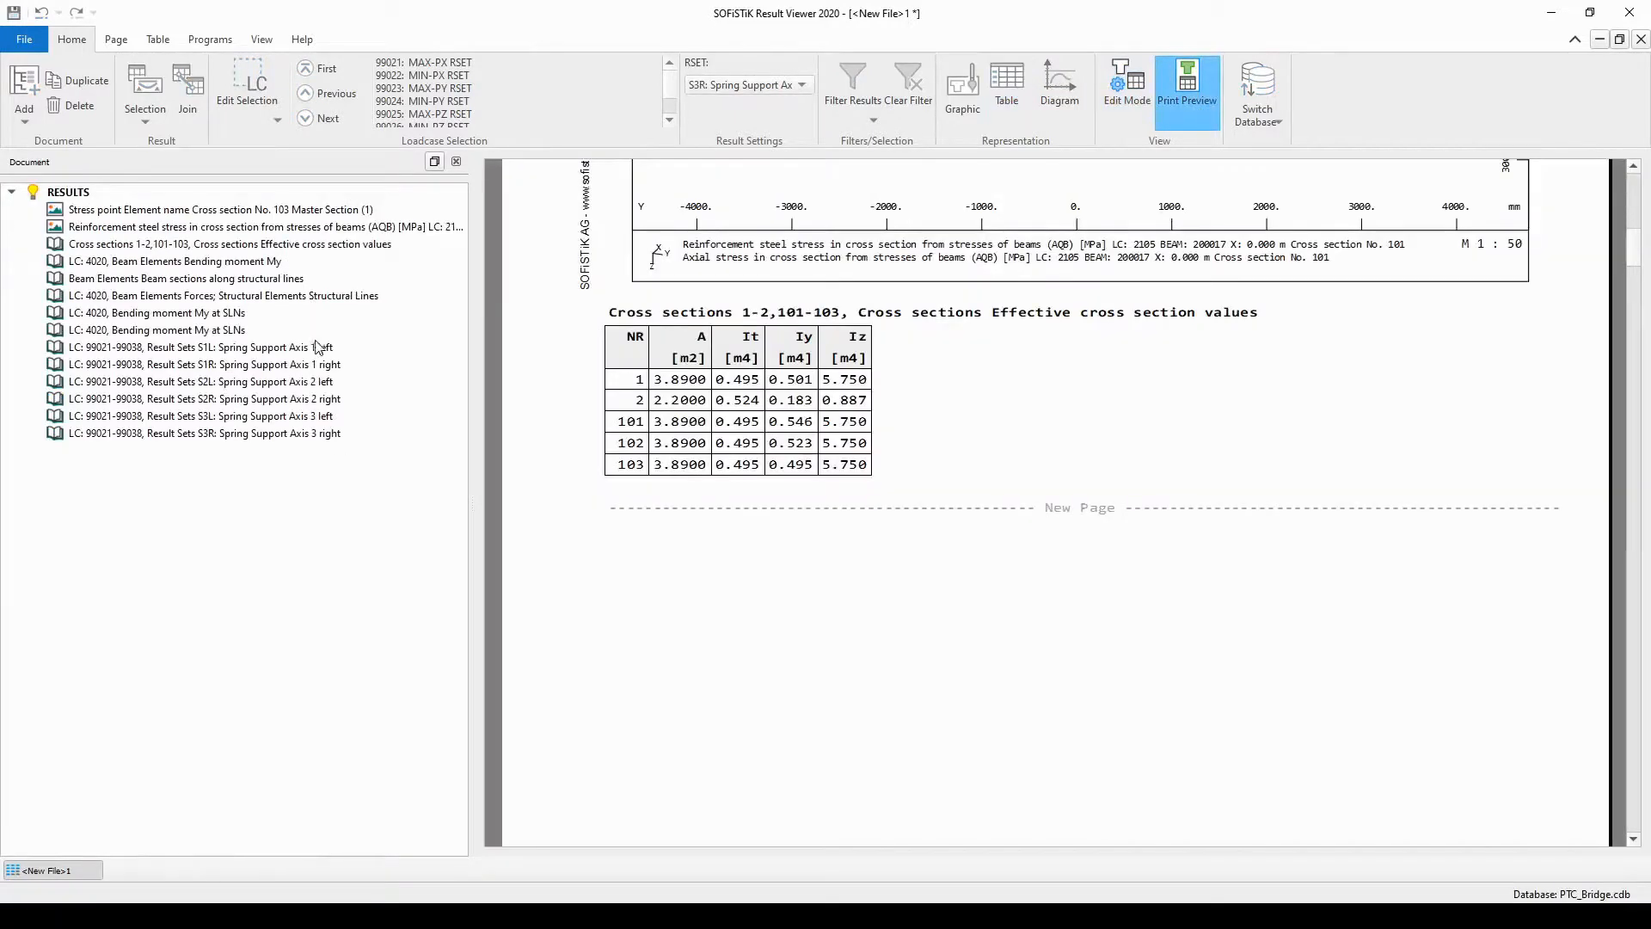
click(283, 348)
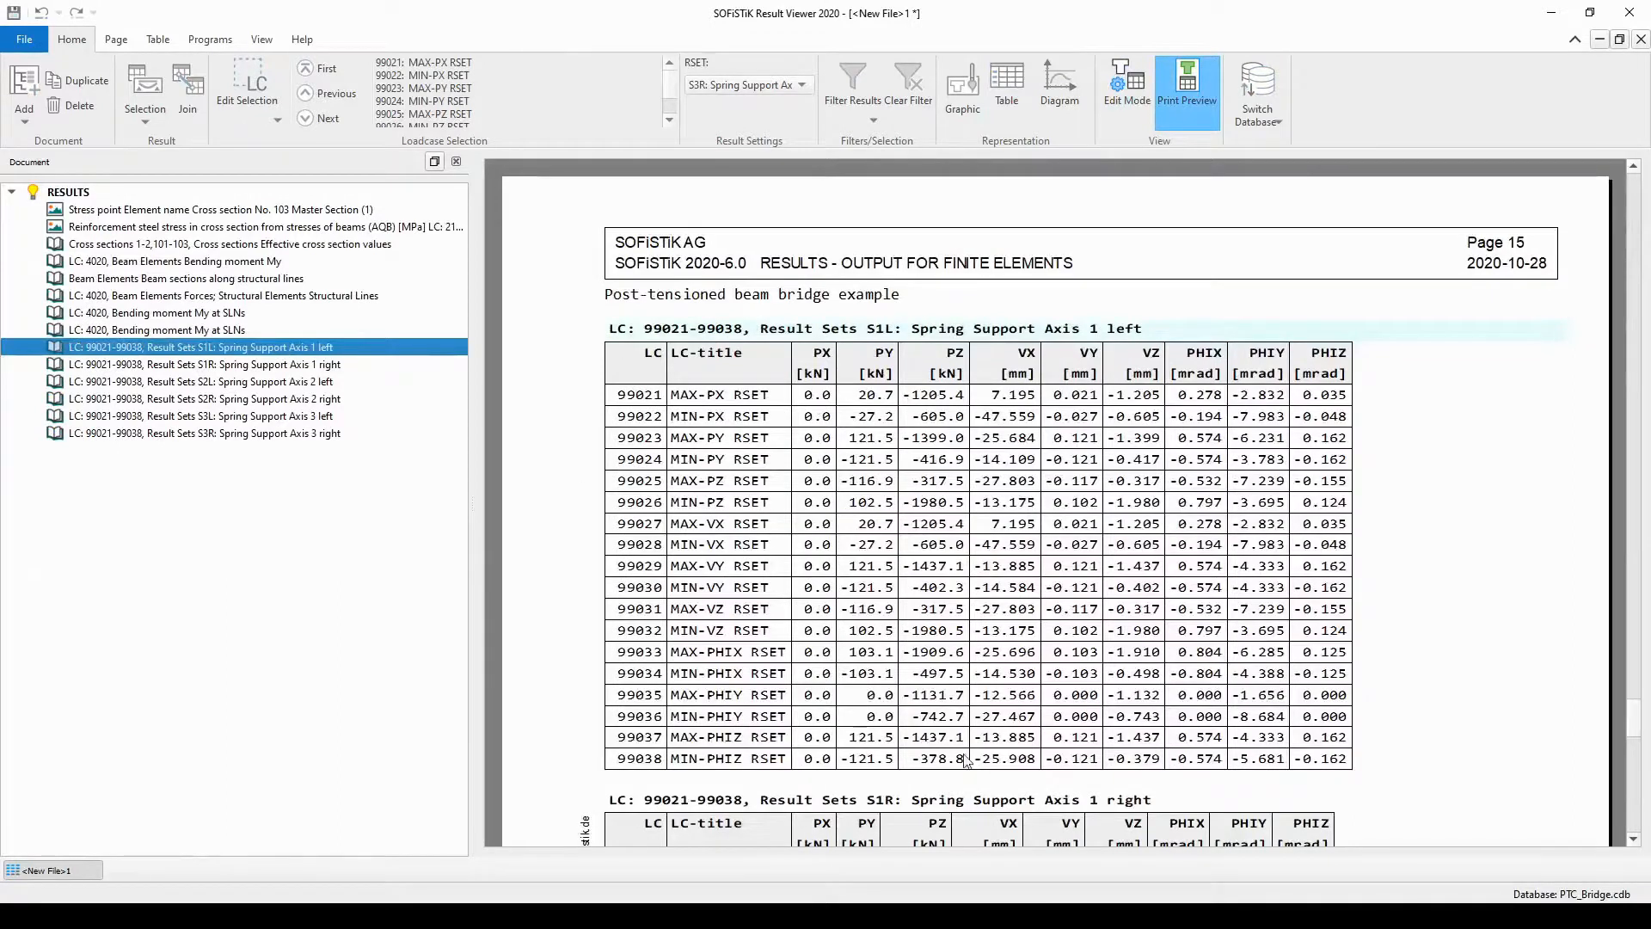
scroll(1073, 585, down, 8)
scroll(1073, 585, down, 6)
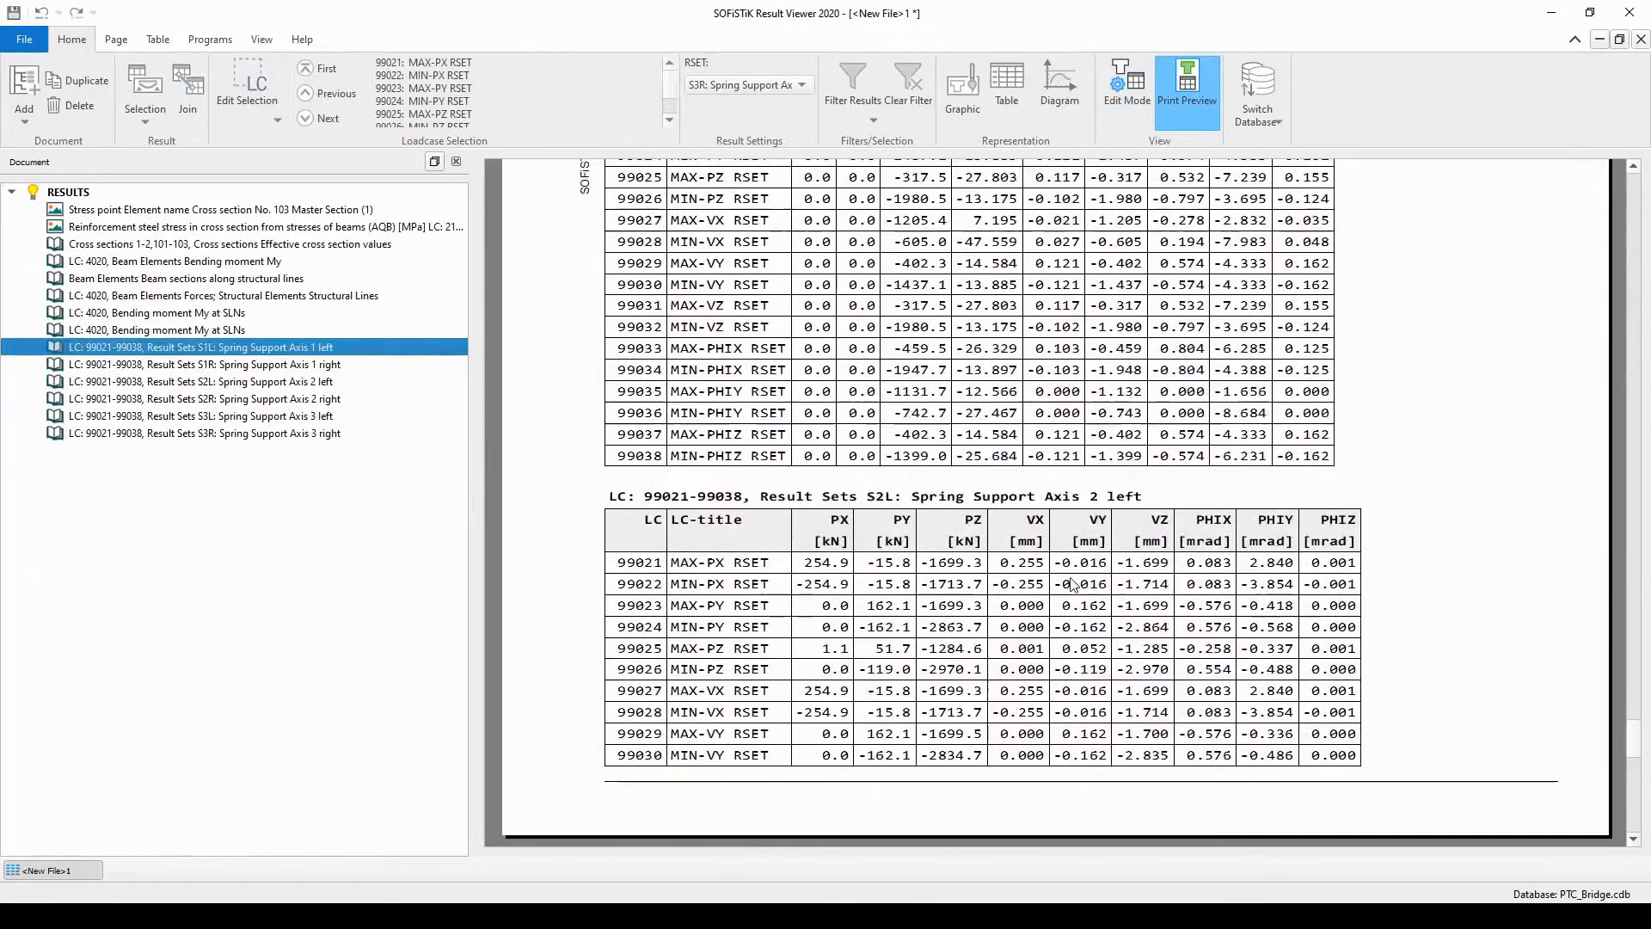
scroll(792, 430, down, 6)
scroll(791, 430, down, 6)
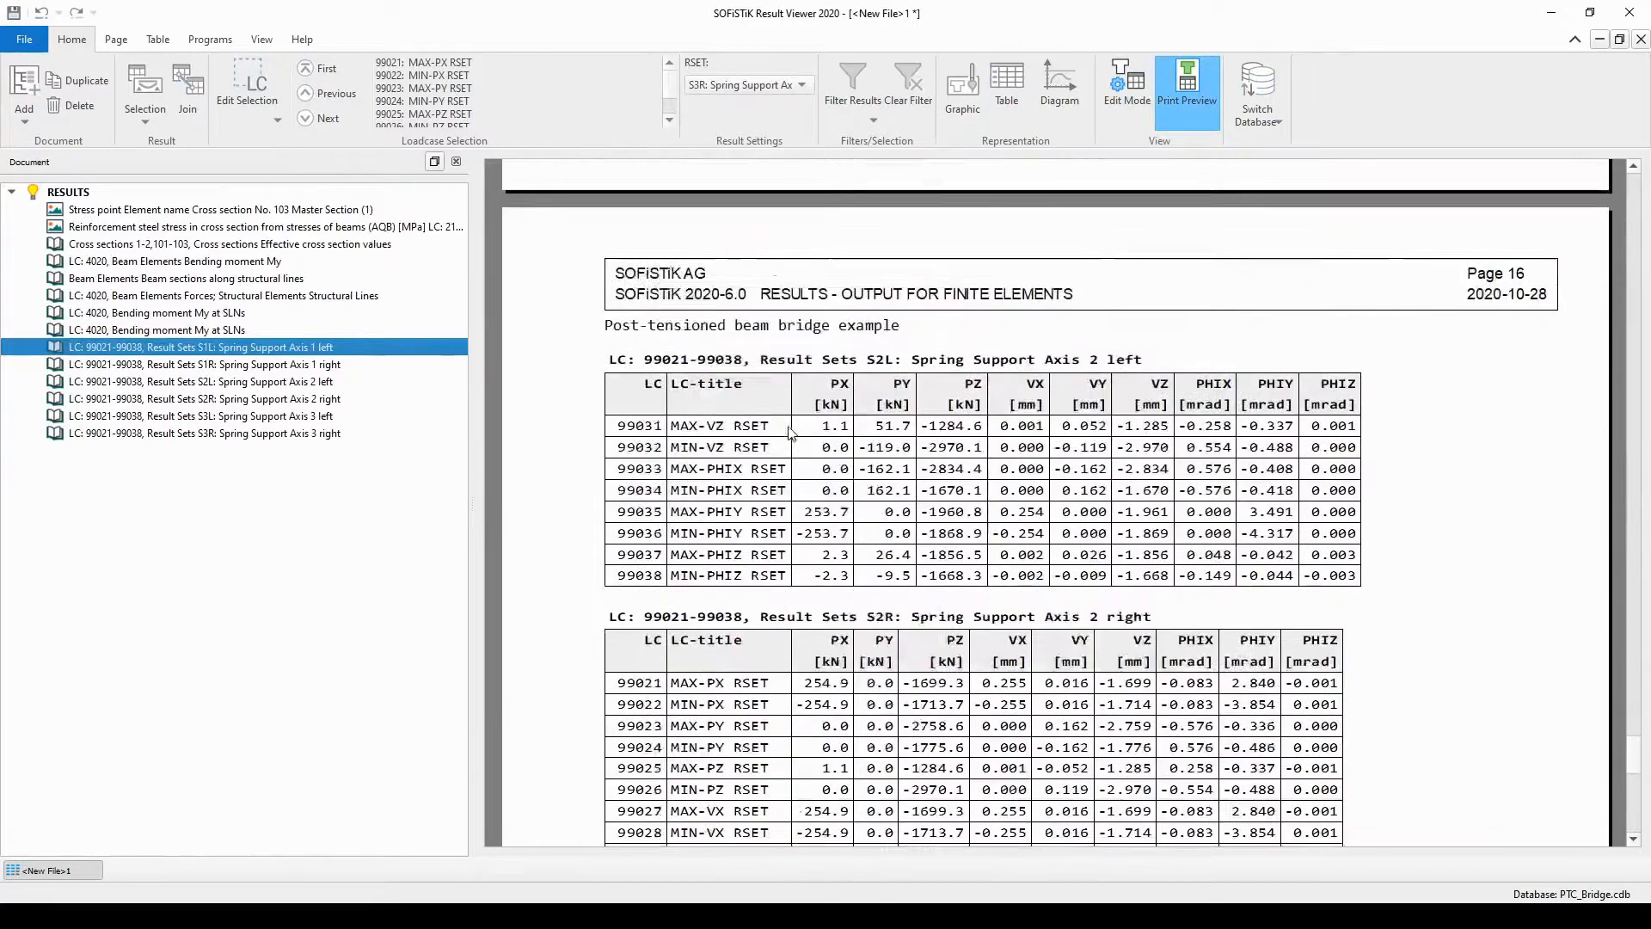
scroll(783, 385, down, 7)
scroll(780, 385, down, 18)
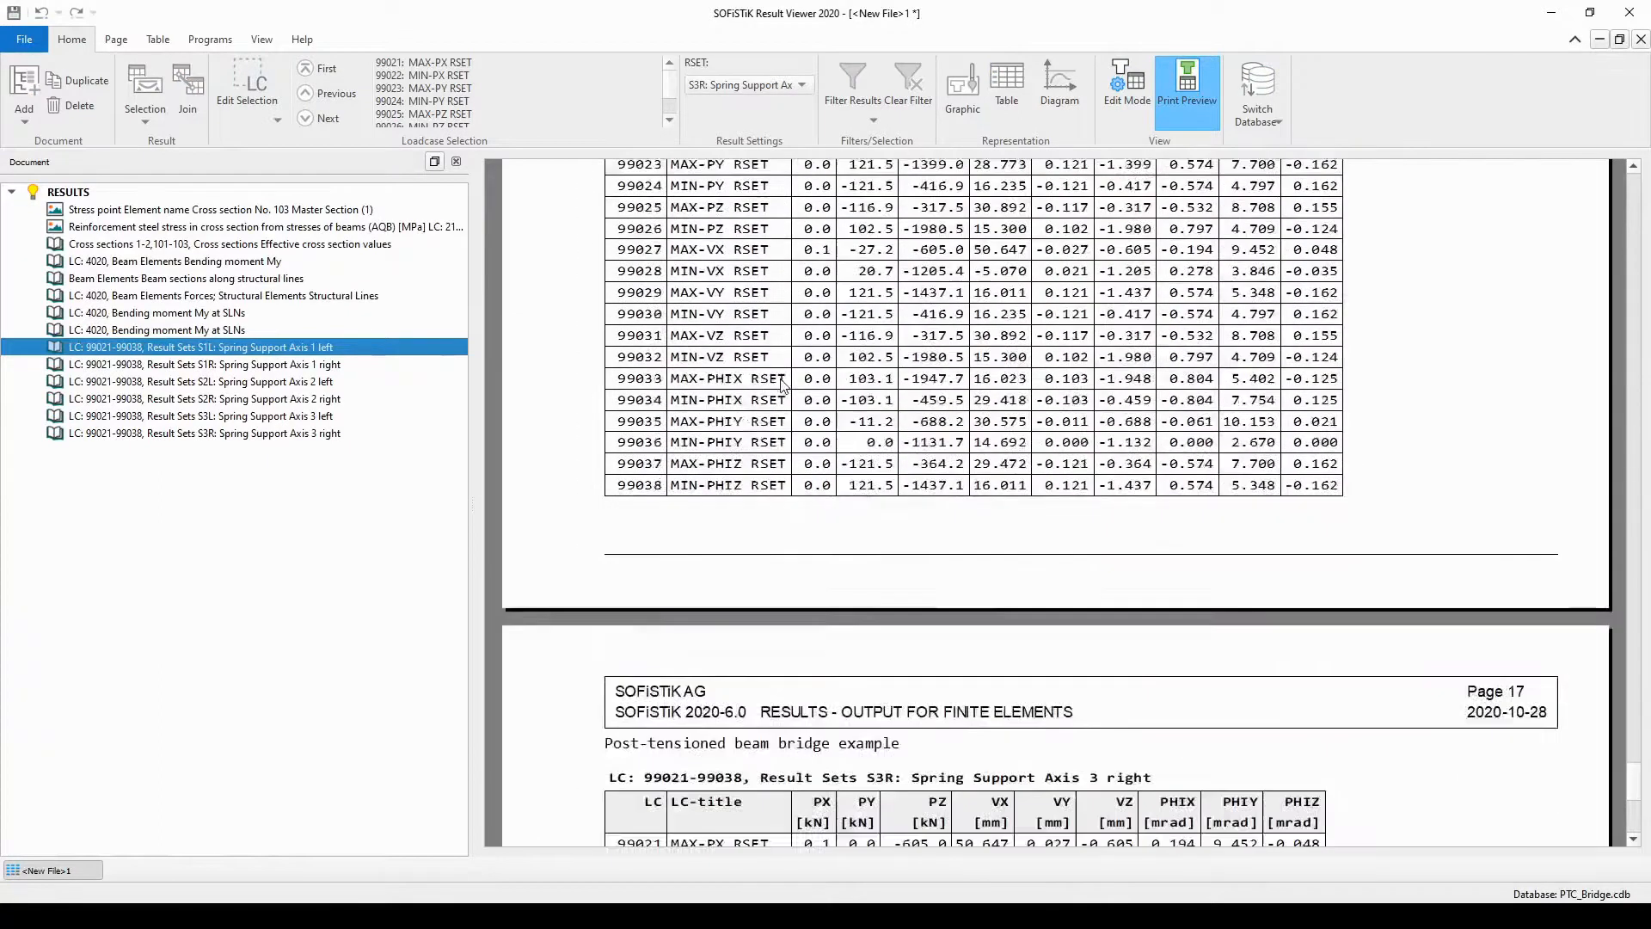
scroll(781, 386, down, 1)
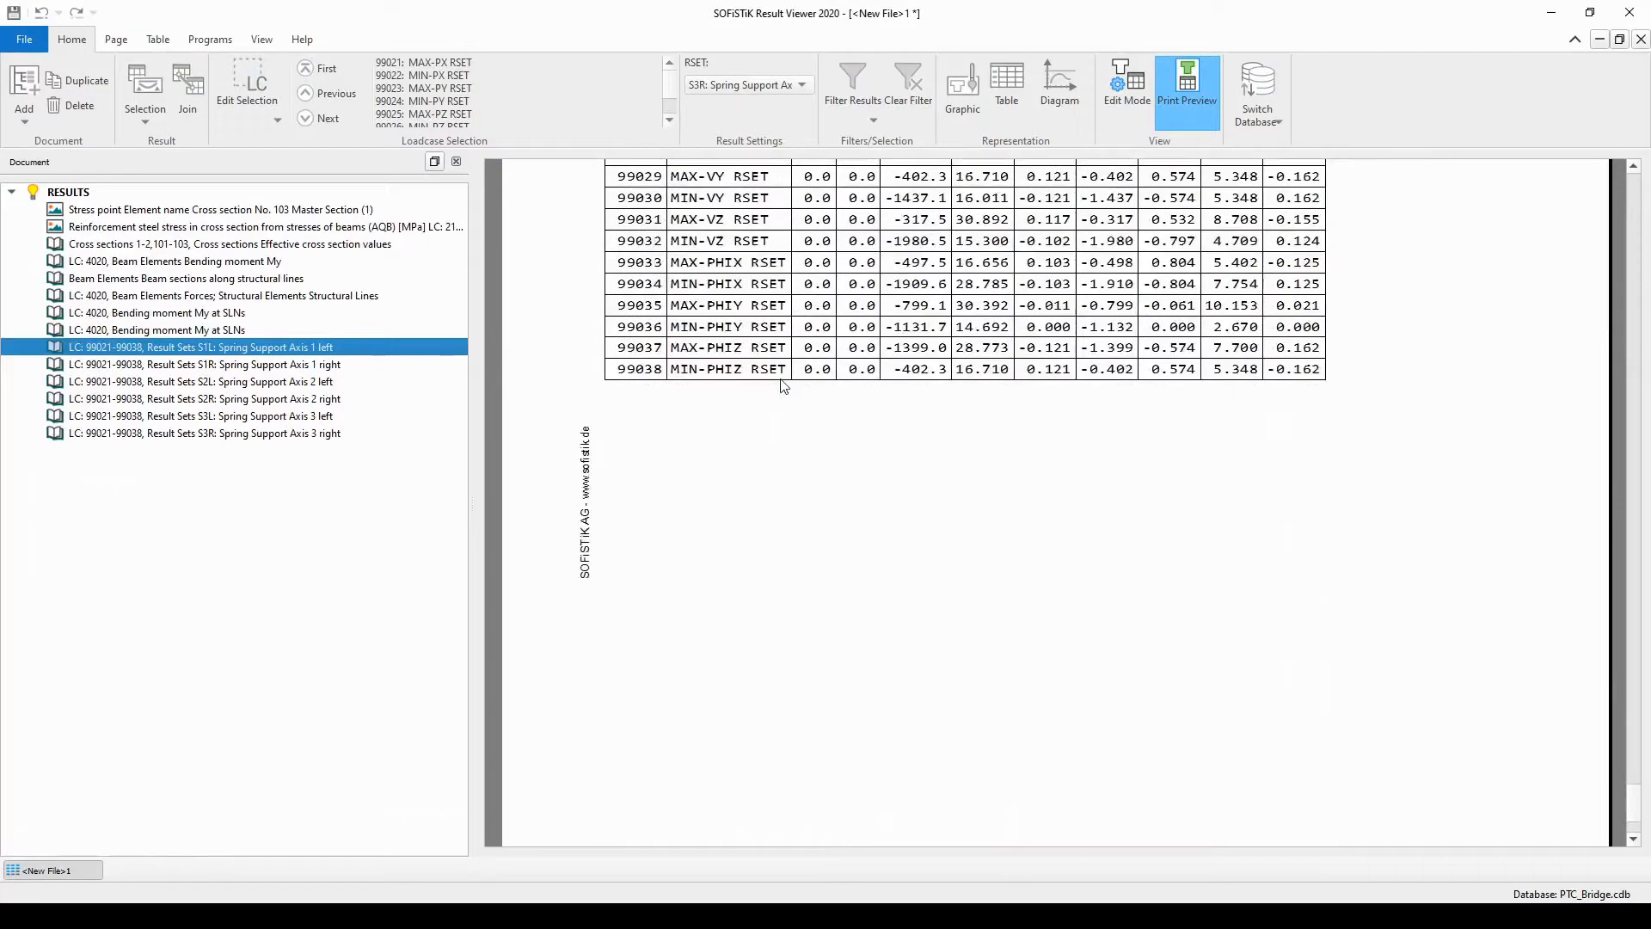
scroll(779, 384, down, 1)
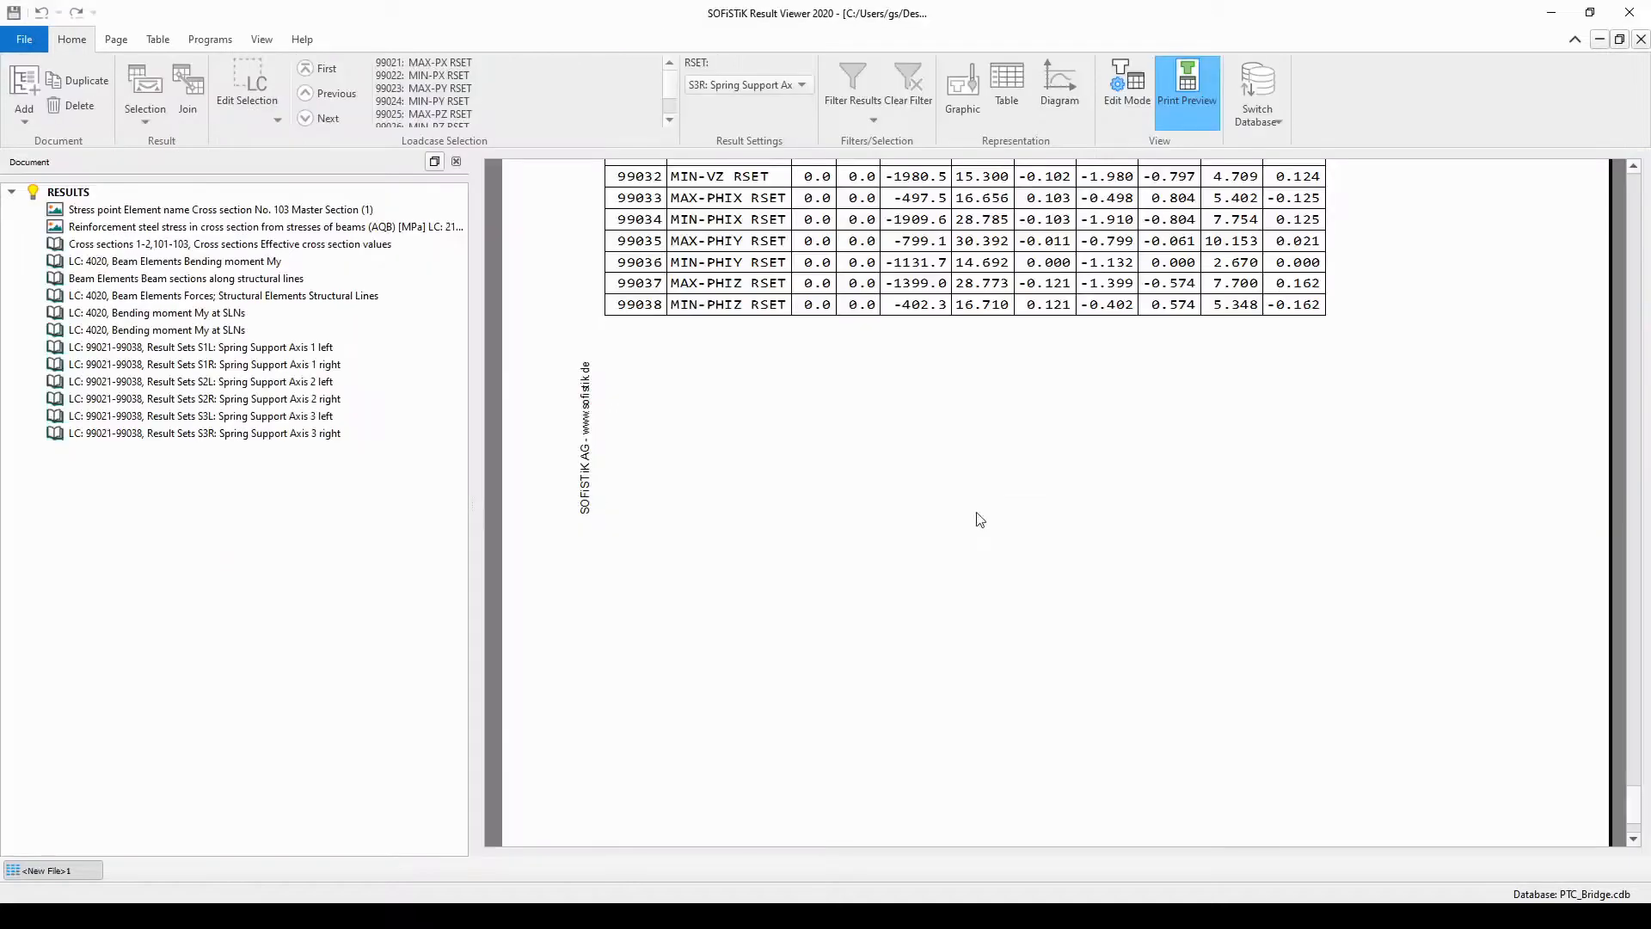
- Return to edit mode and add a new page at the end of the document, with the first and result sets pages collapsed
click(1133, 112)
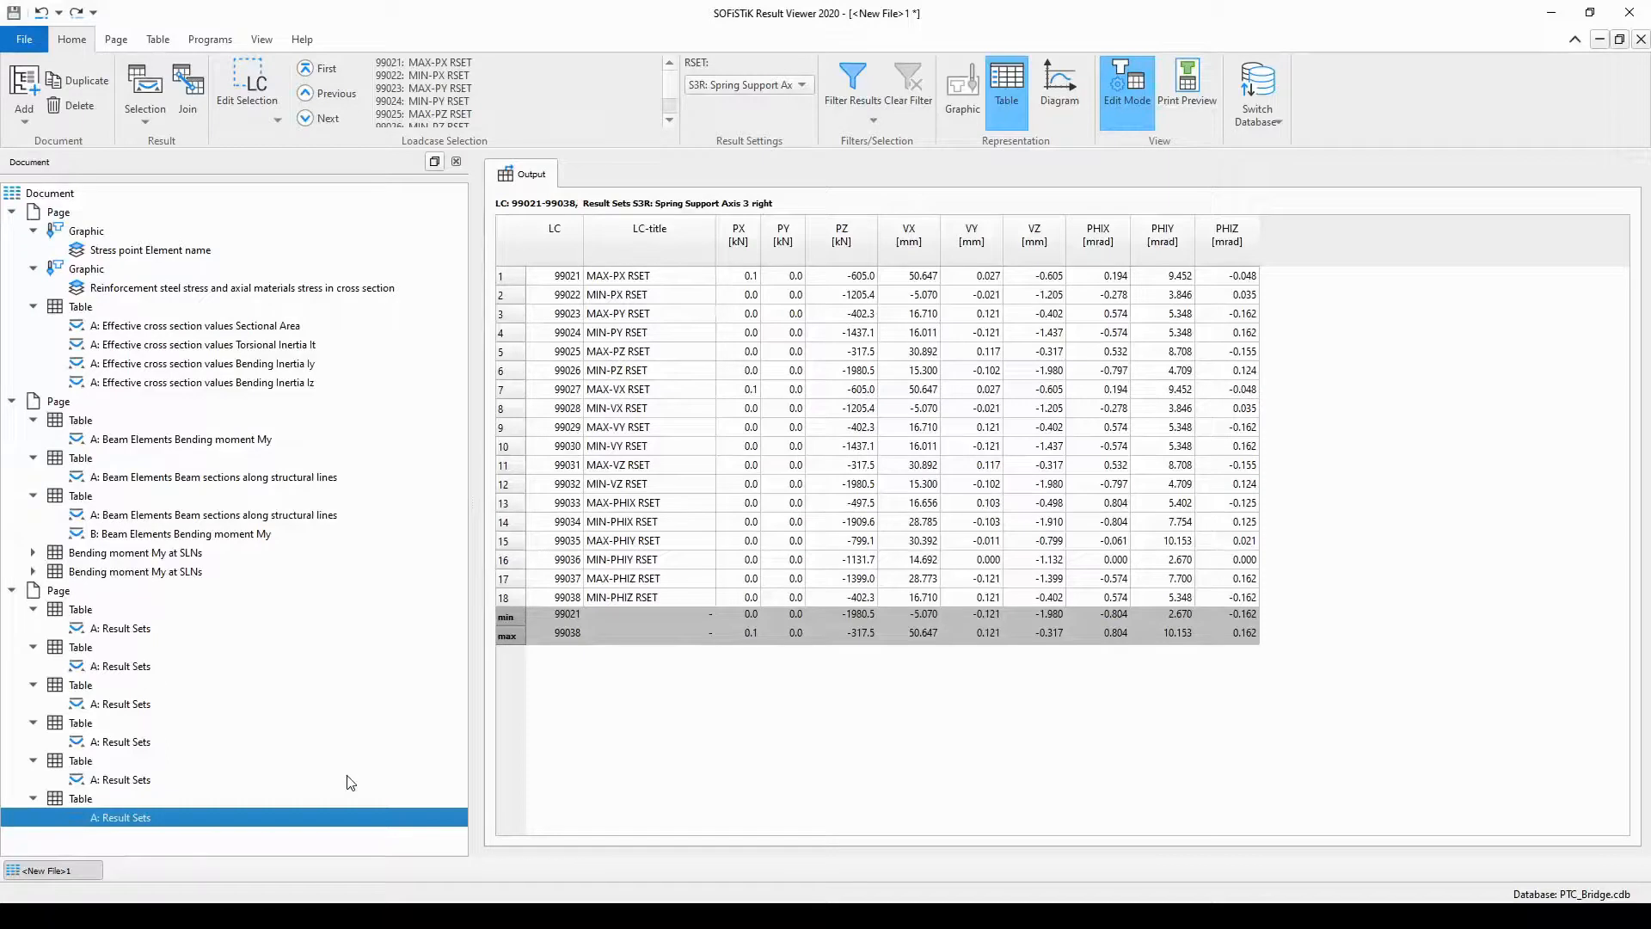
click(12, 592)
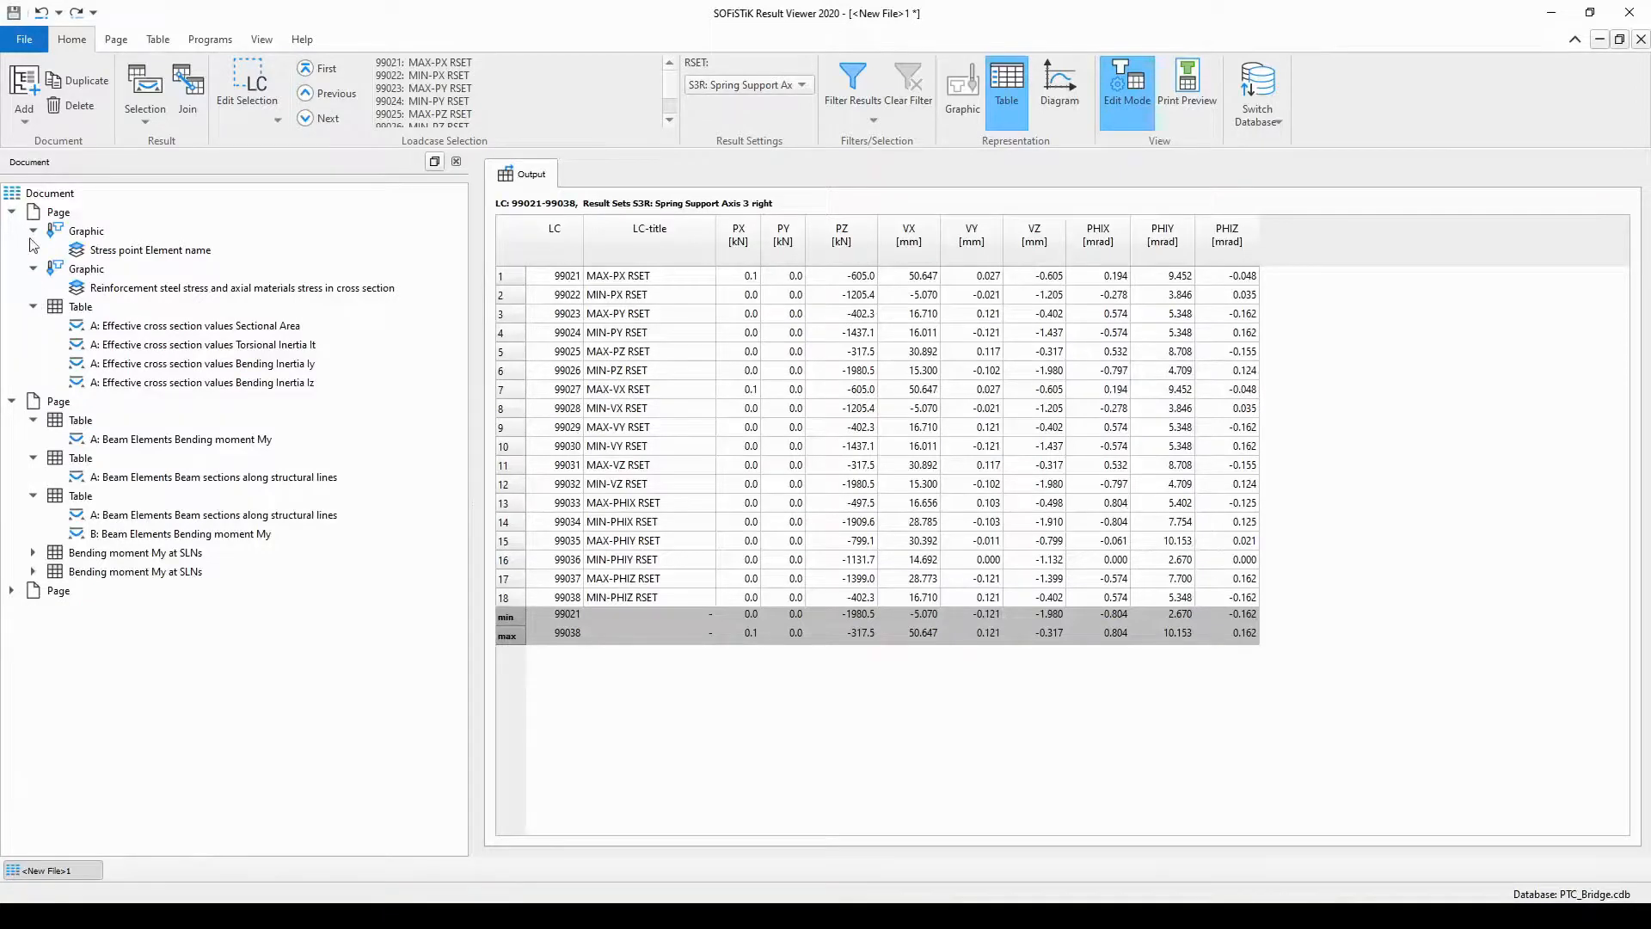
click(13, 213)
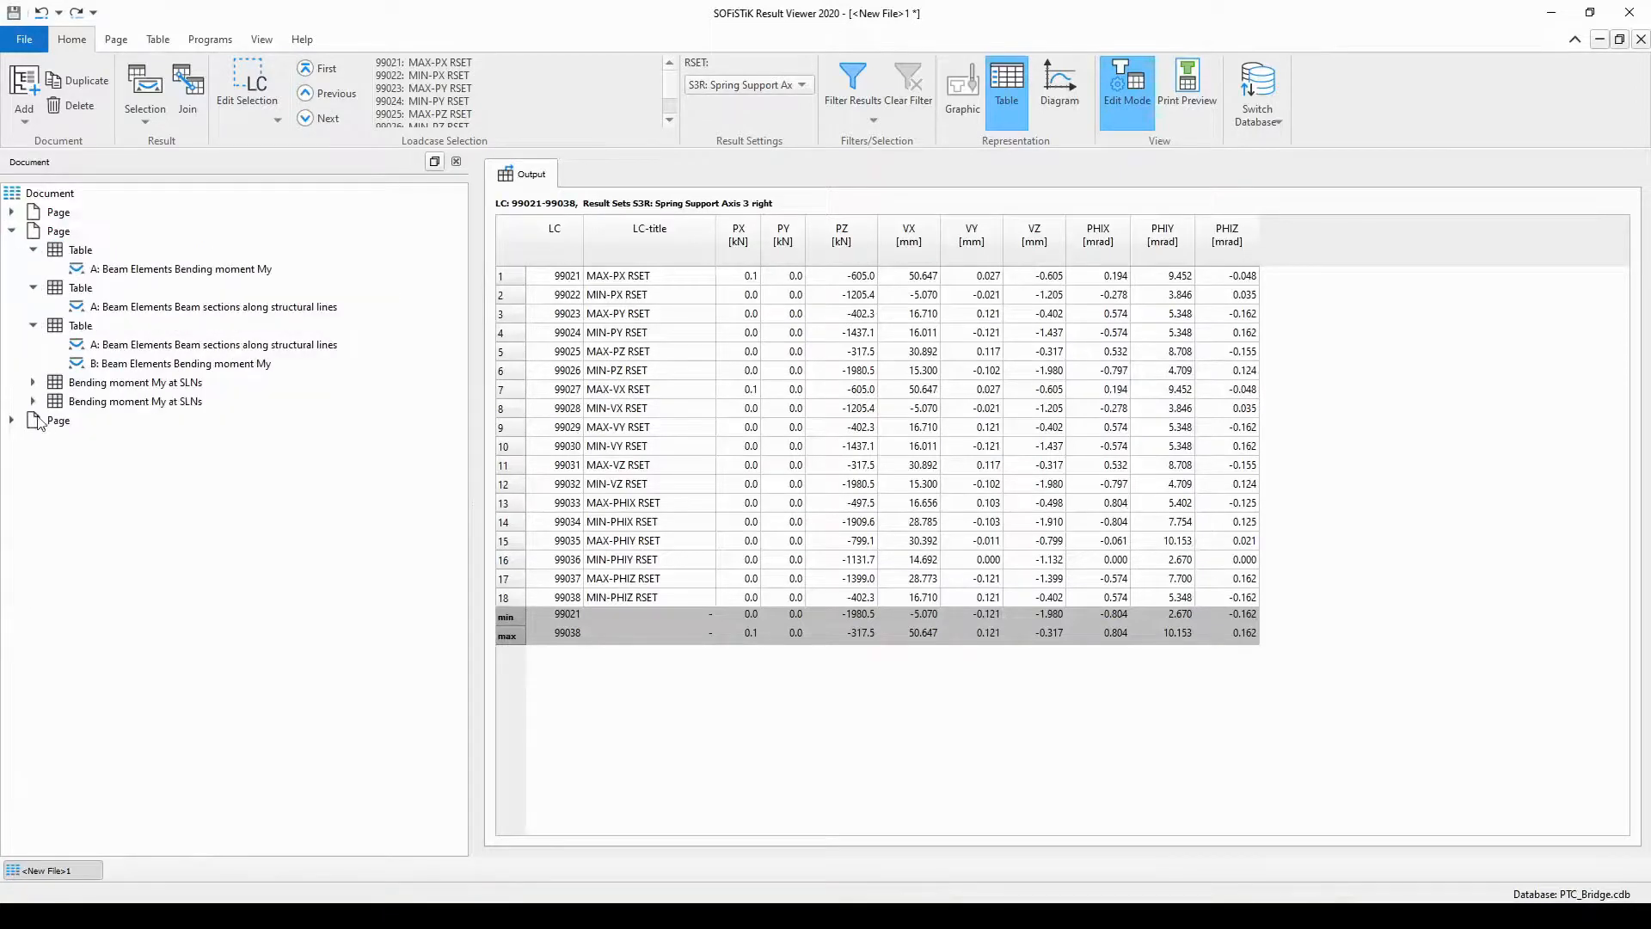
click(41, 193)
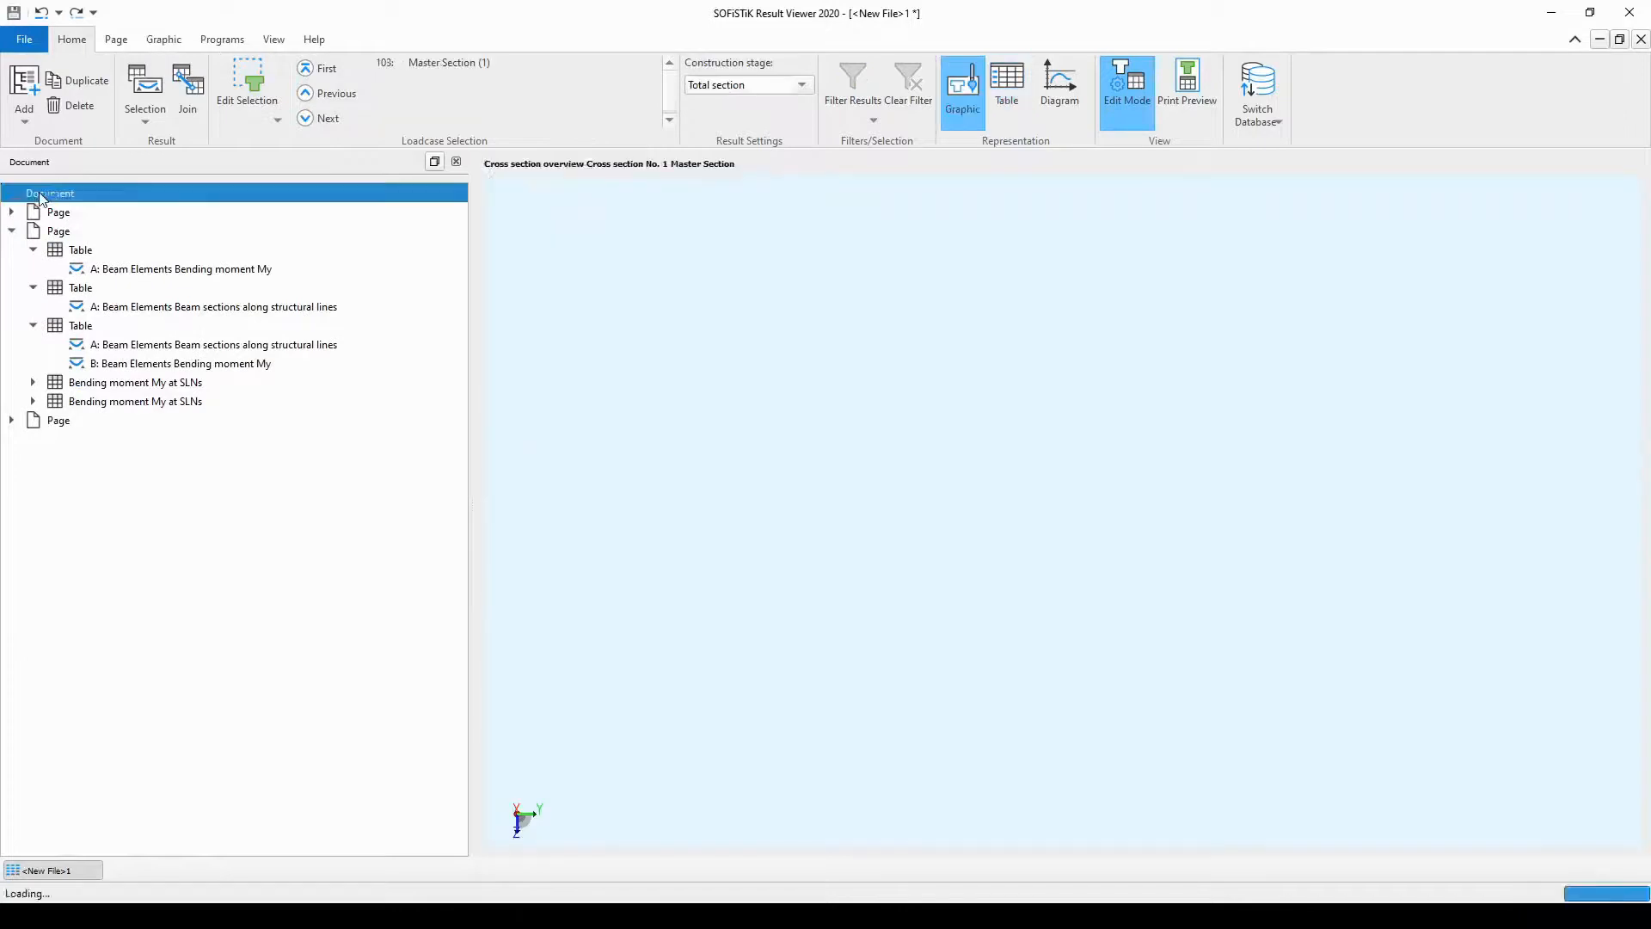
right_click(55, 193)
click(100, 204)
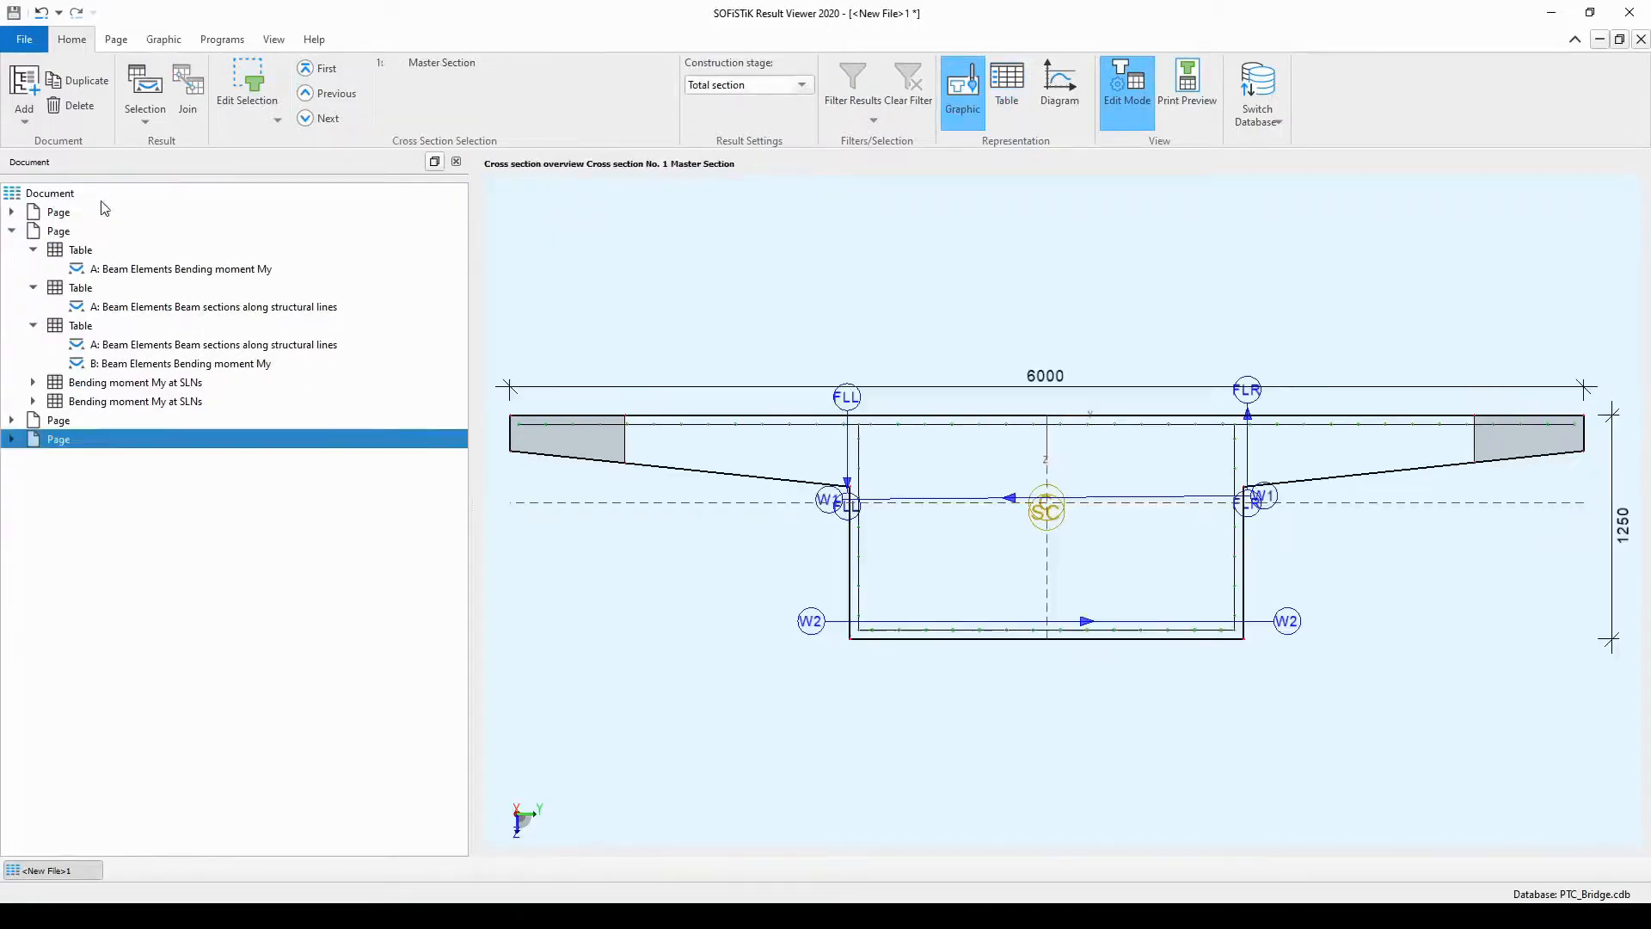
click(8, 442)
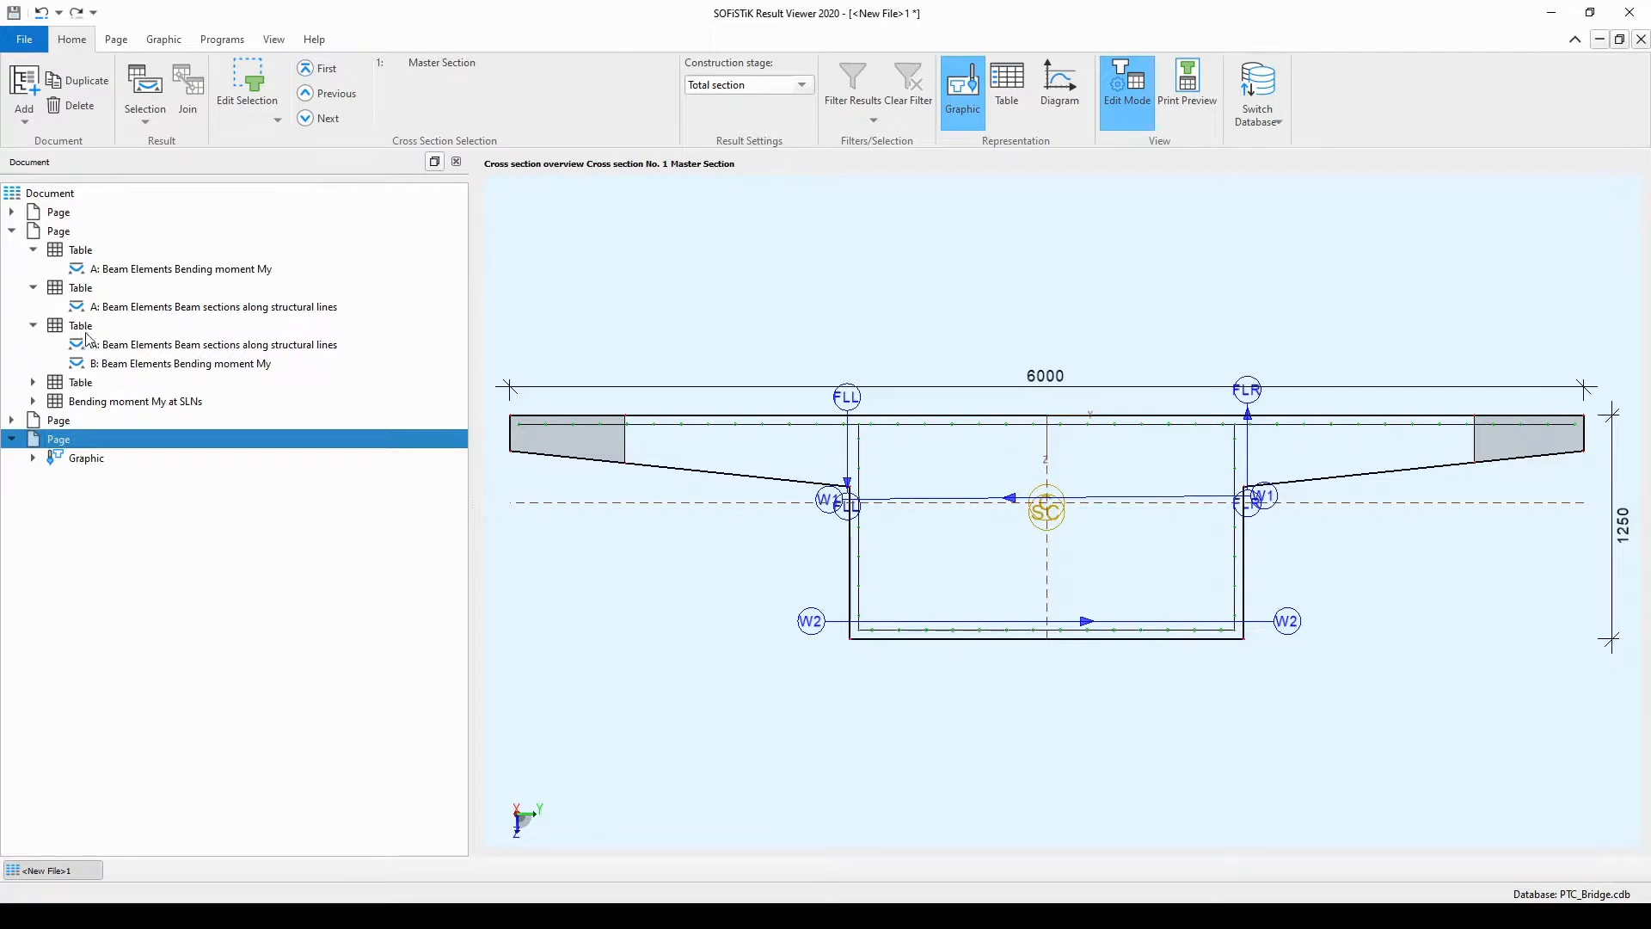
- Duplicate the table combining beam sections along structural lines with bending moment My, and move the copy into the new page
click(84, 327)
right_click(112, 328)
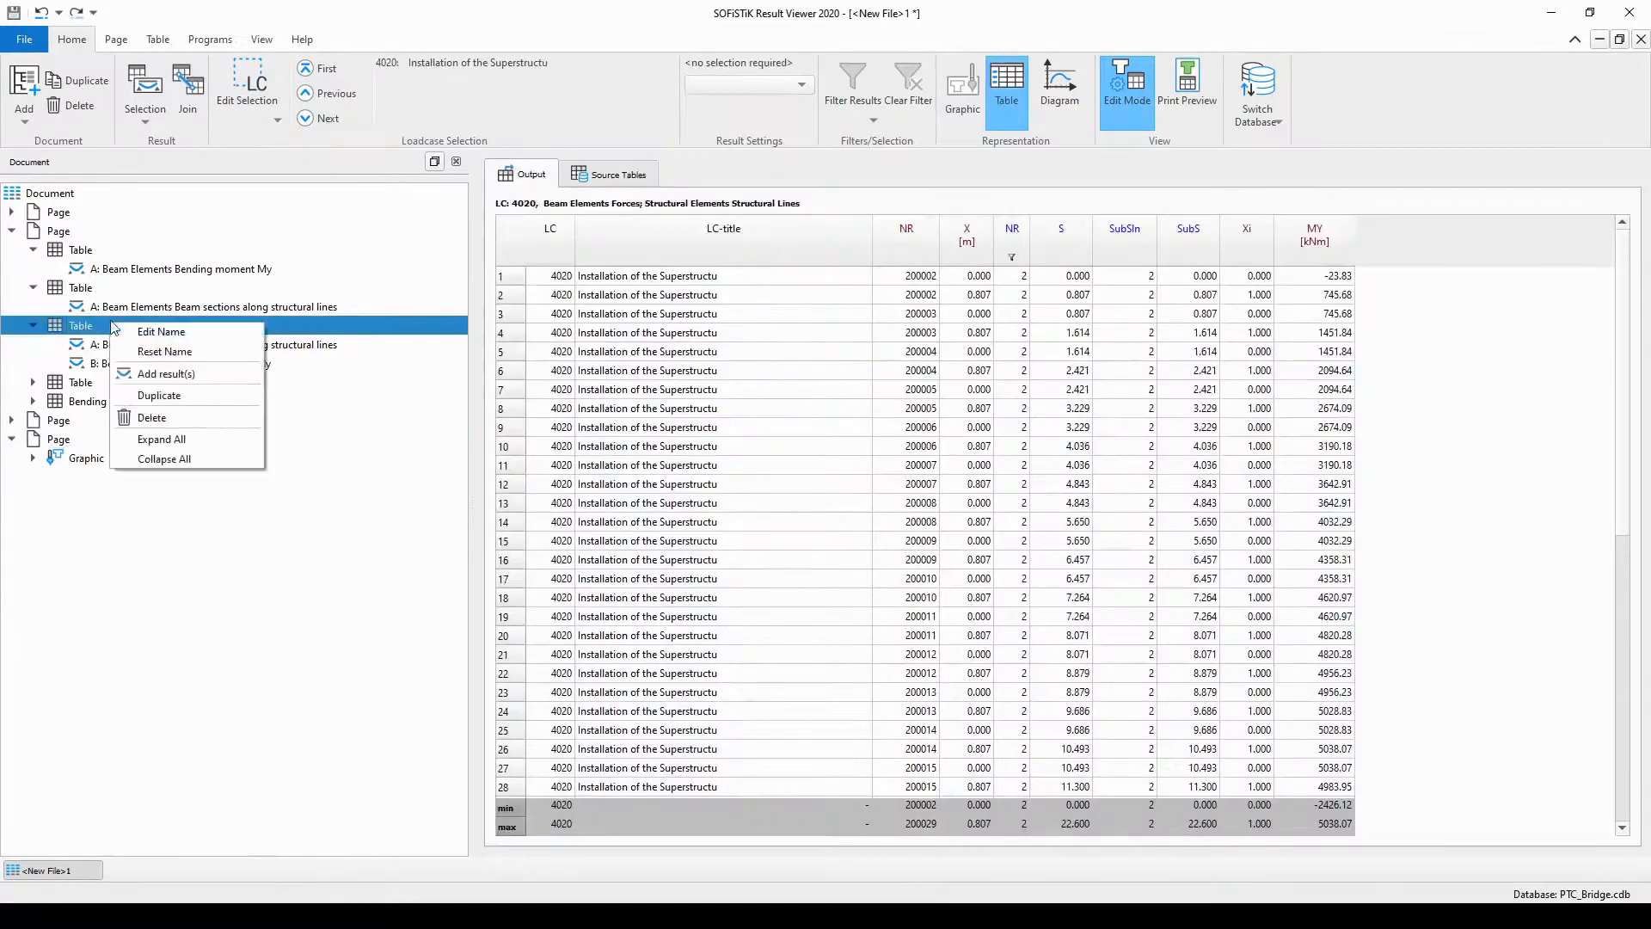
click(197, 403)
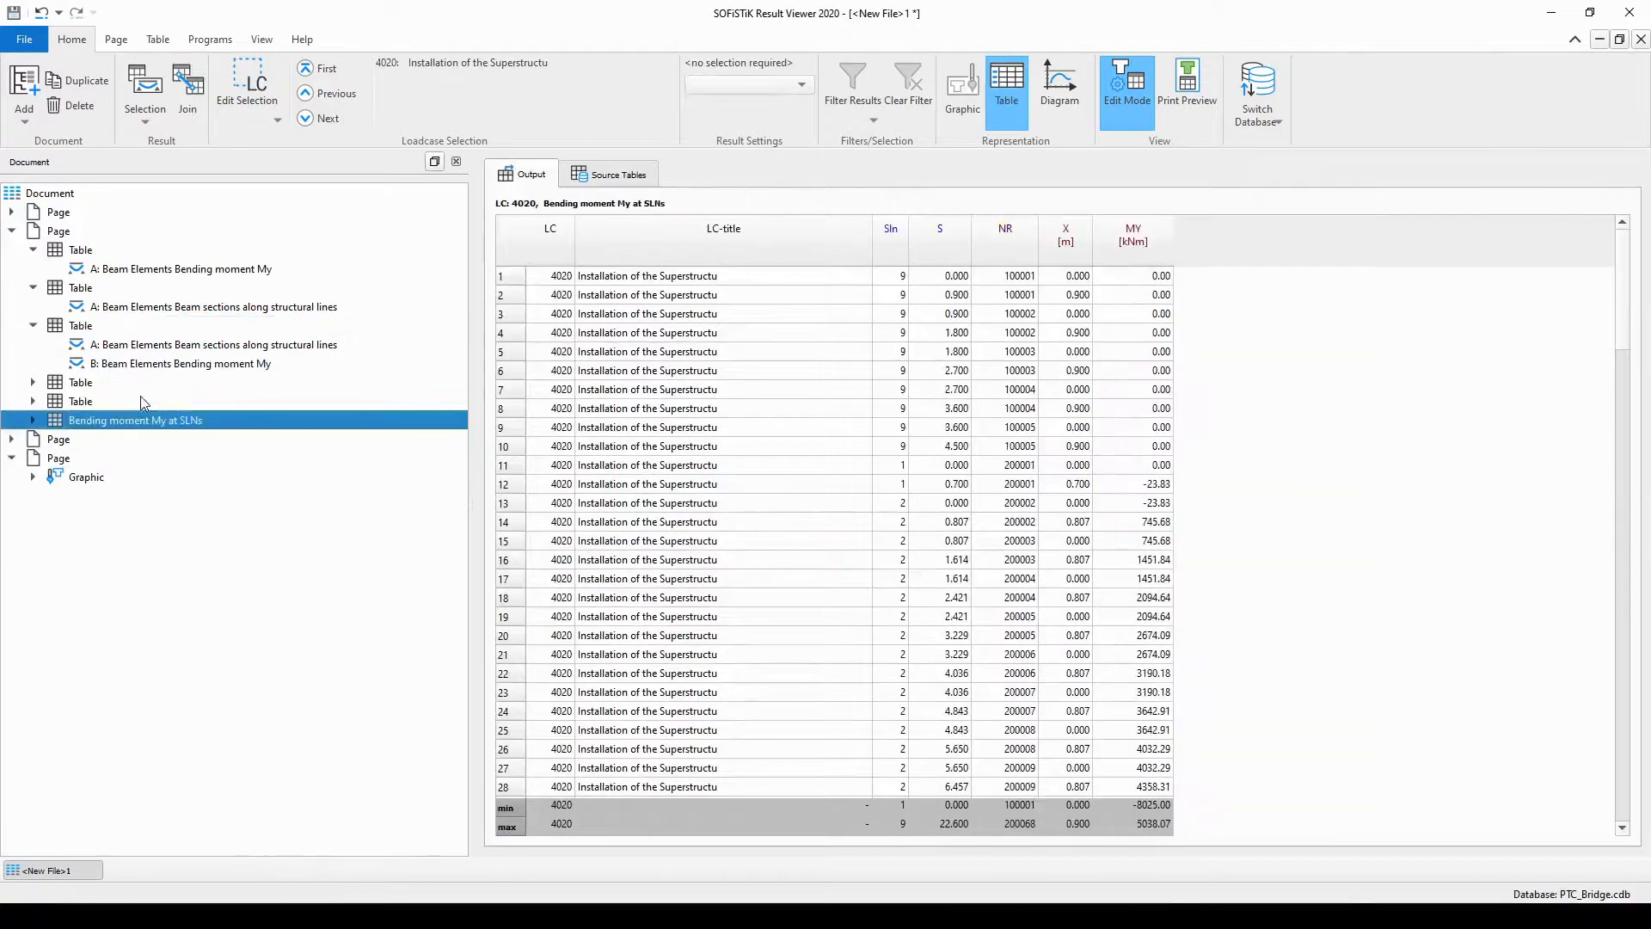
click(113, 386)
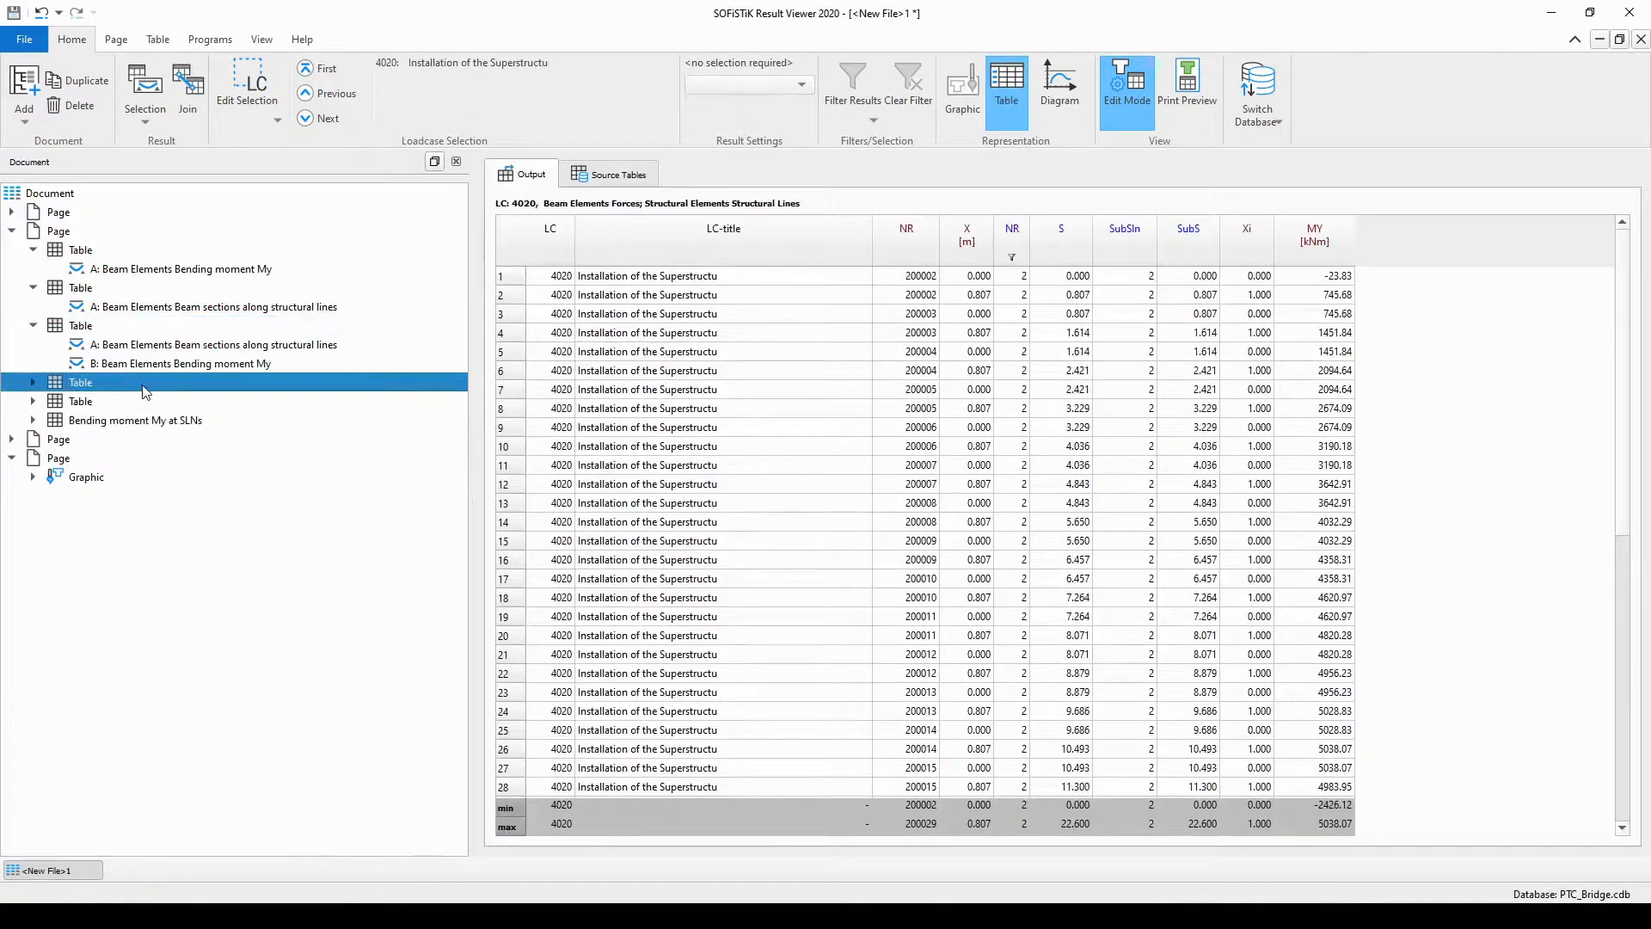
drag(145, 392, 199, 486)
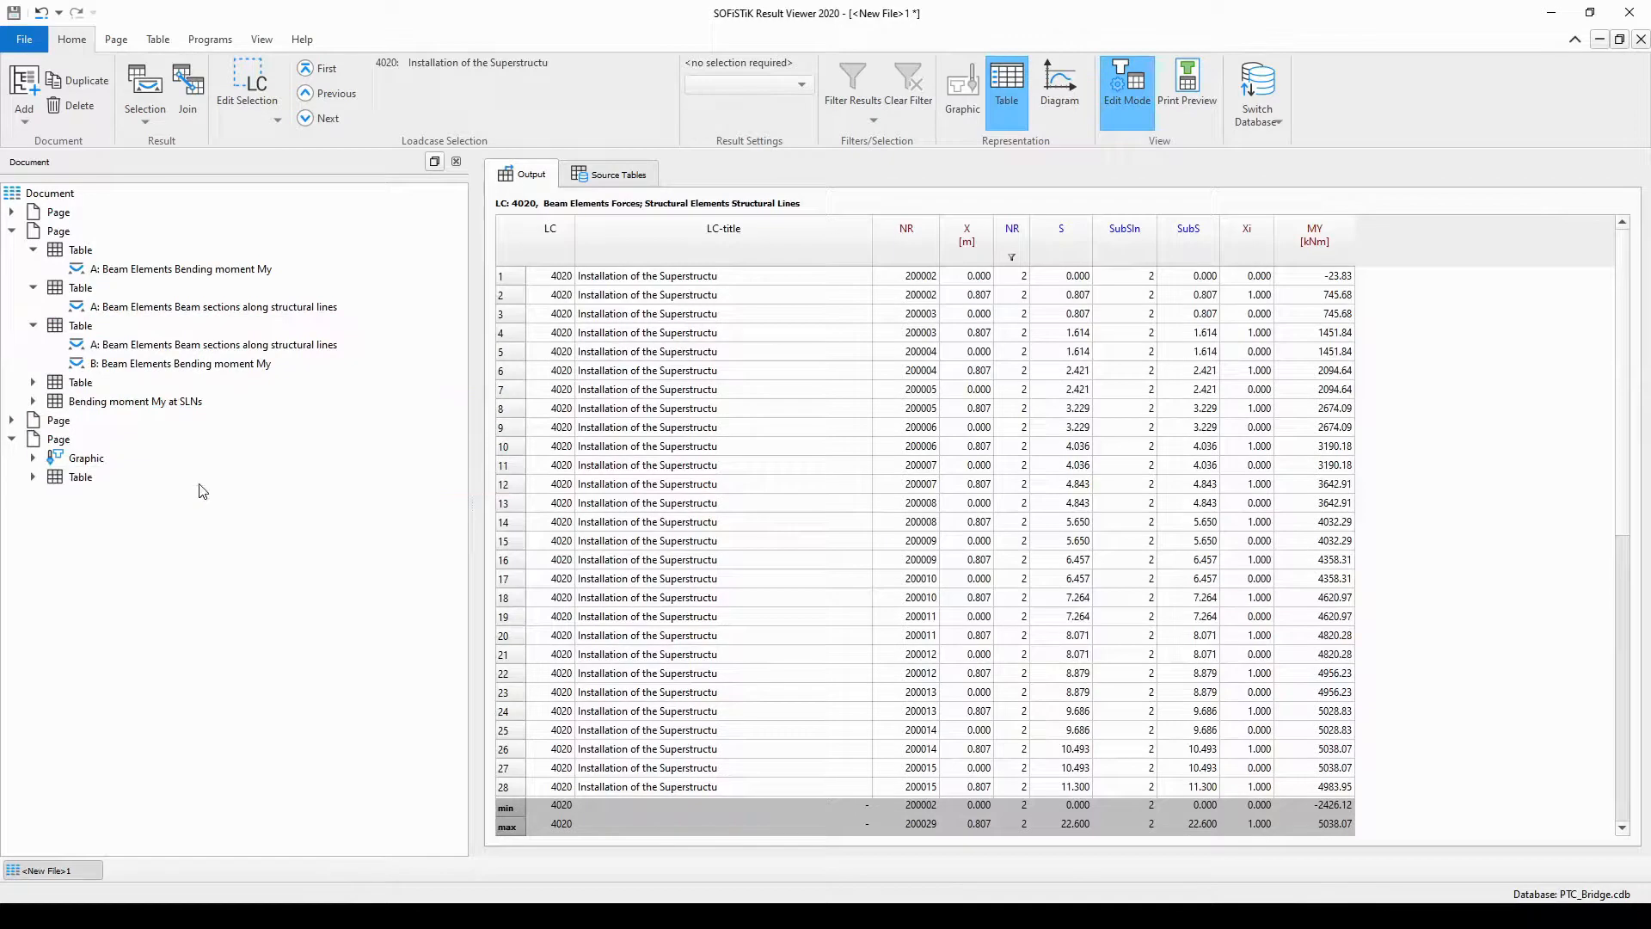
- Delete the cross section graphic from the new page and duplicate the page's remaining table
click(105, 457)
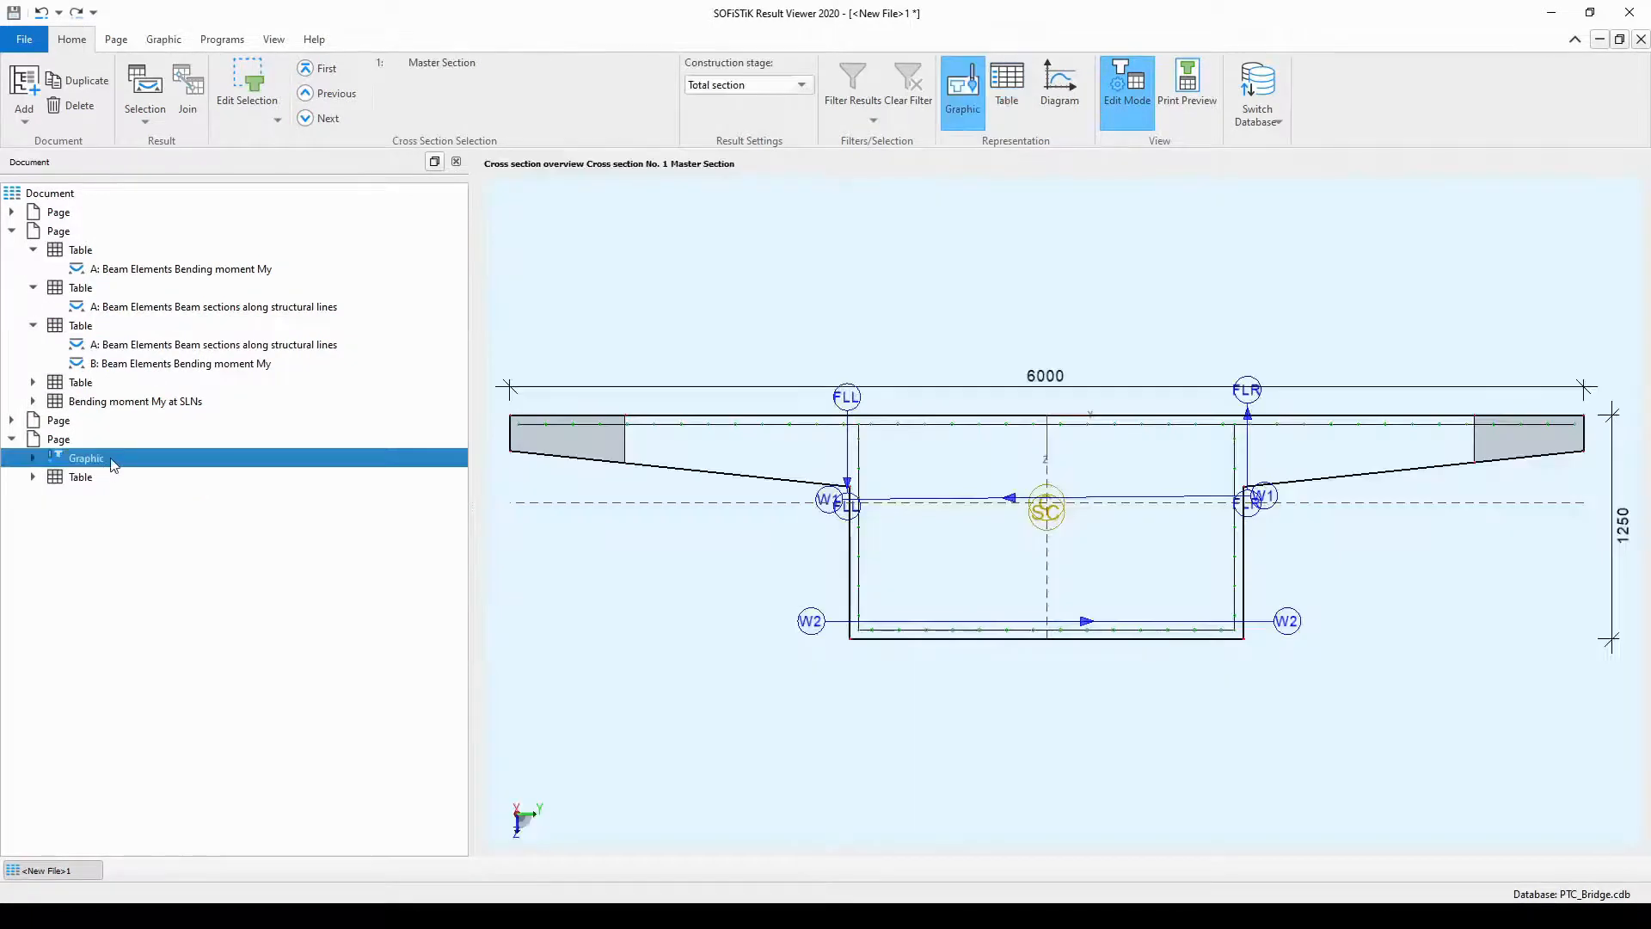
key(Delete)
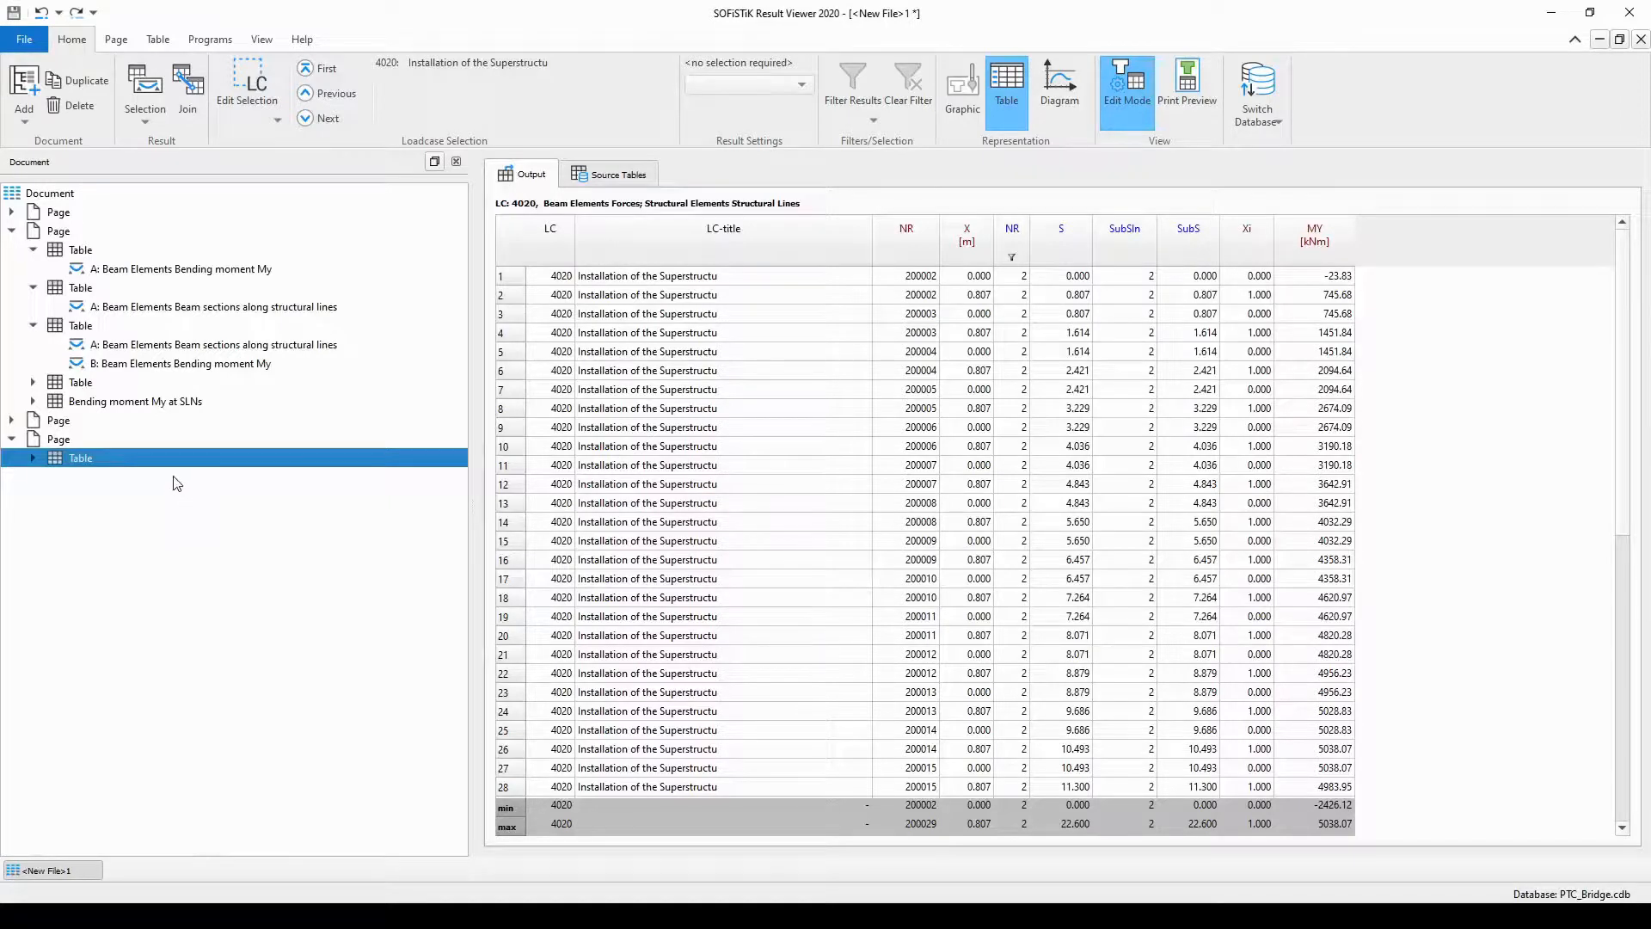
right_click(134, 463)
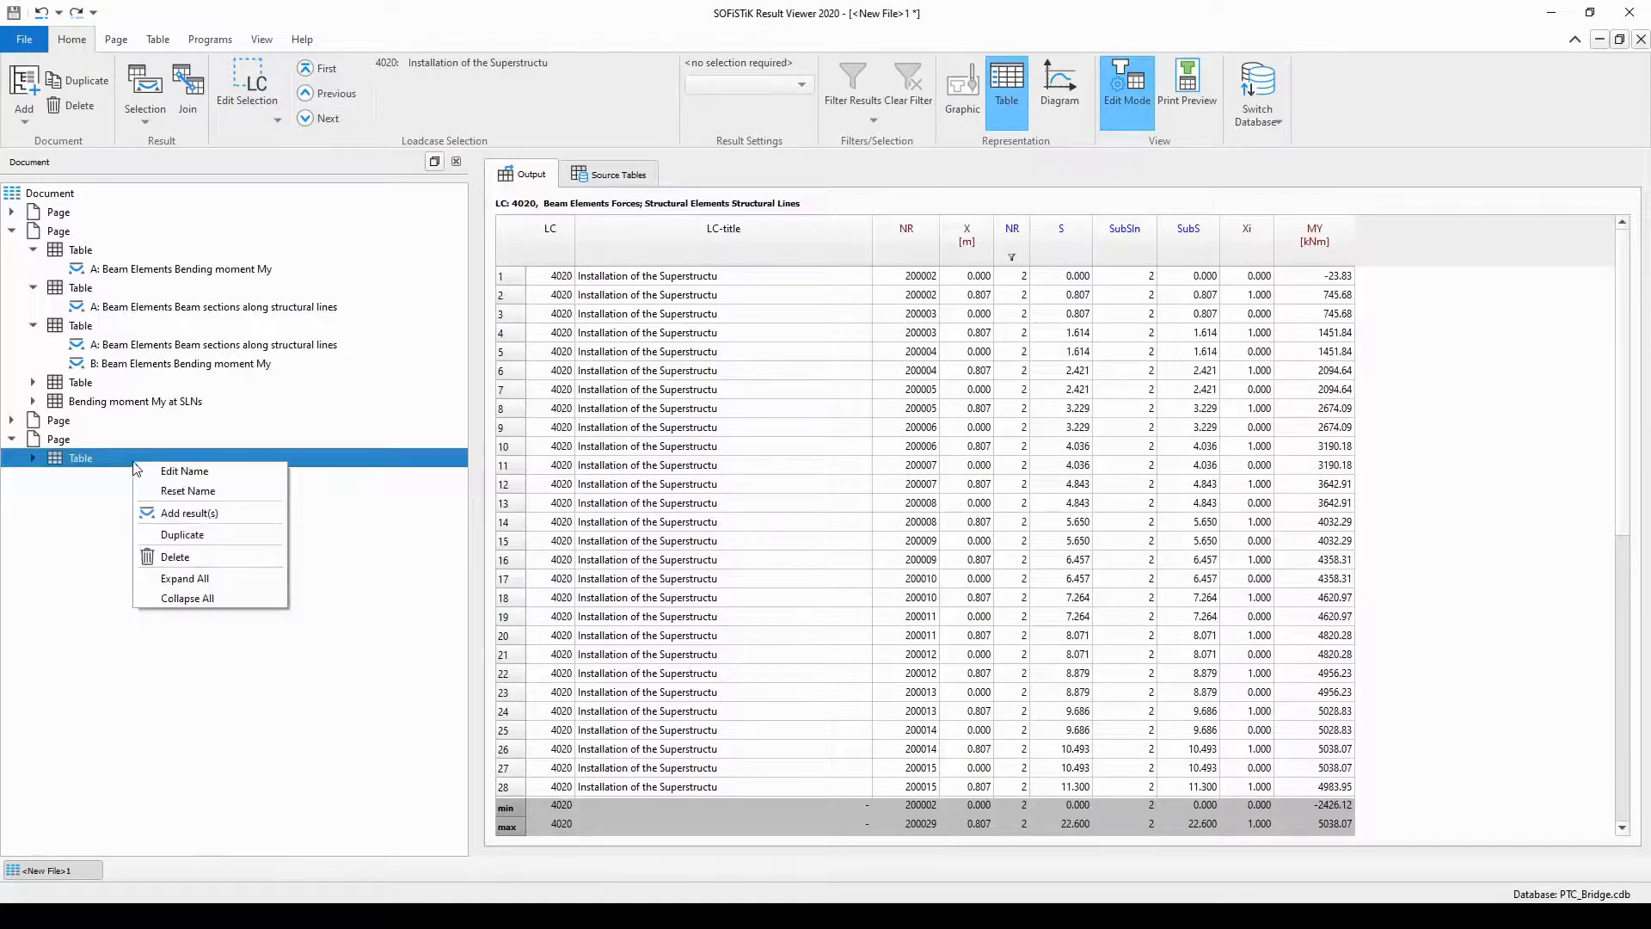
click(204, 536)
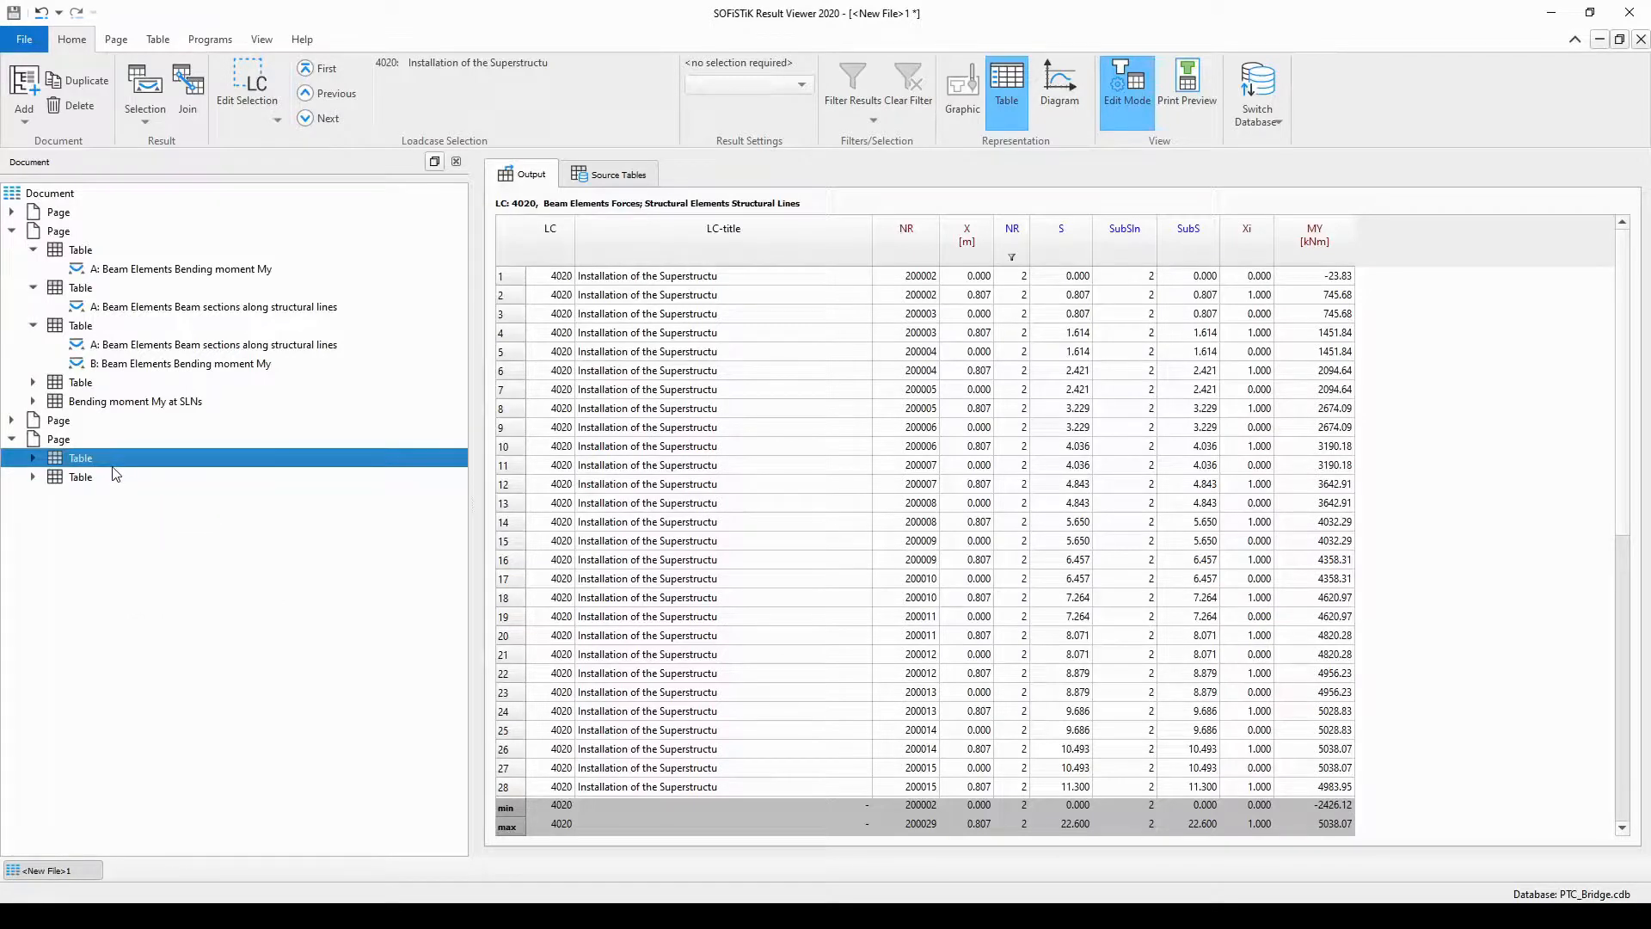
click(113, 479)
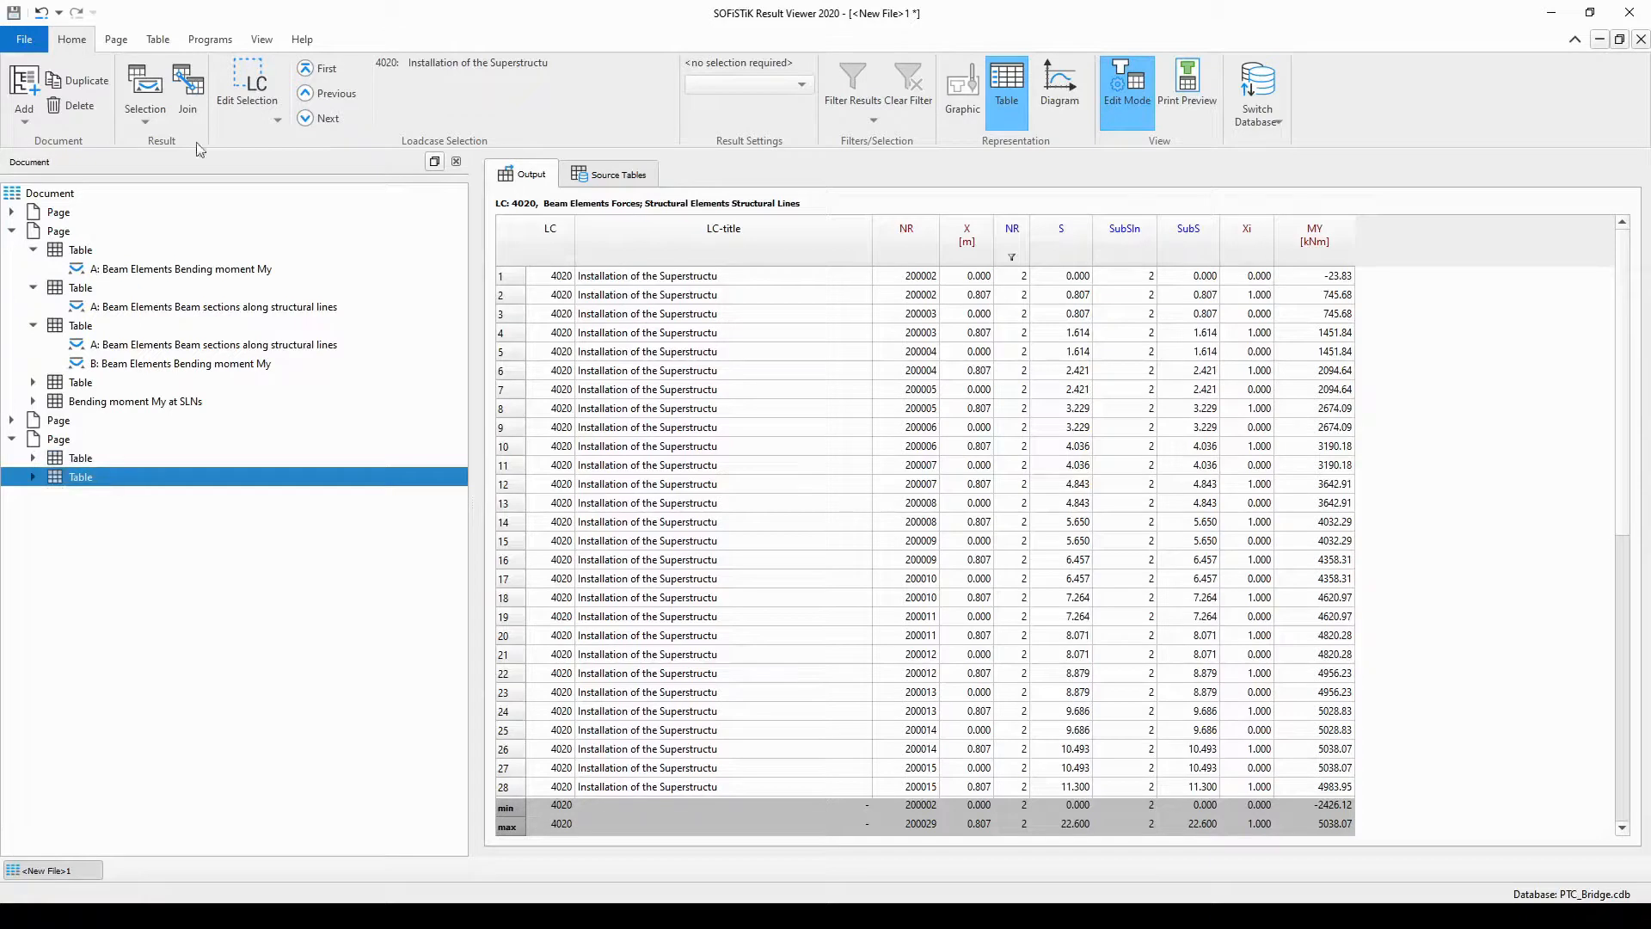
- Switch the duplicated table's output to XLSX and export its current list to the file Internal Forces.xlsx, worksheet LC 4020
click(167, 43)
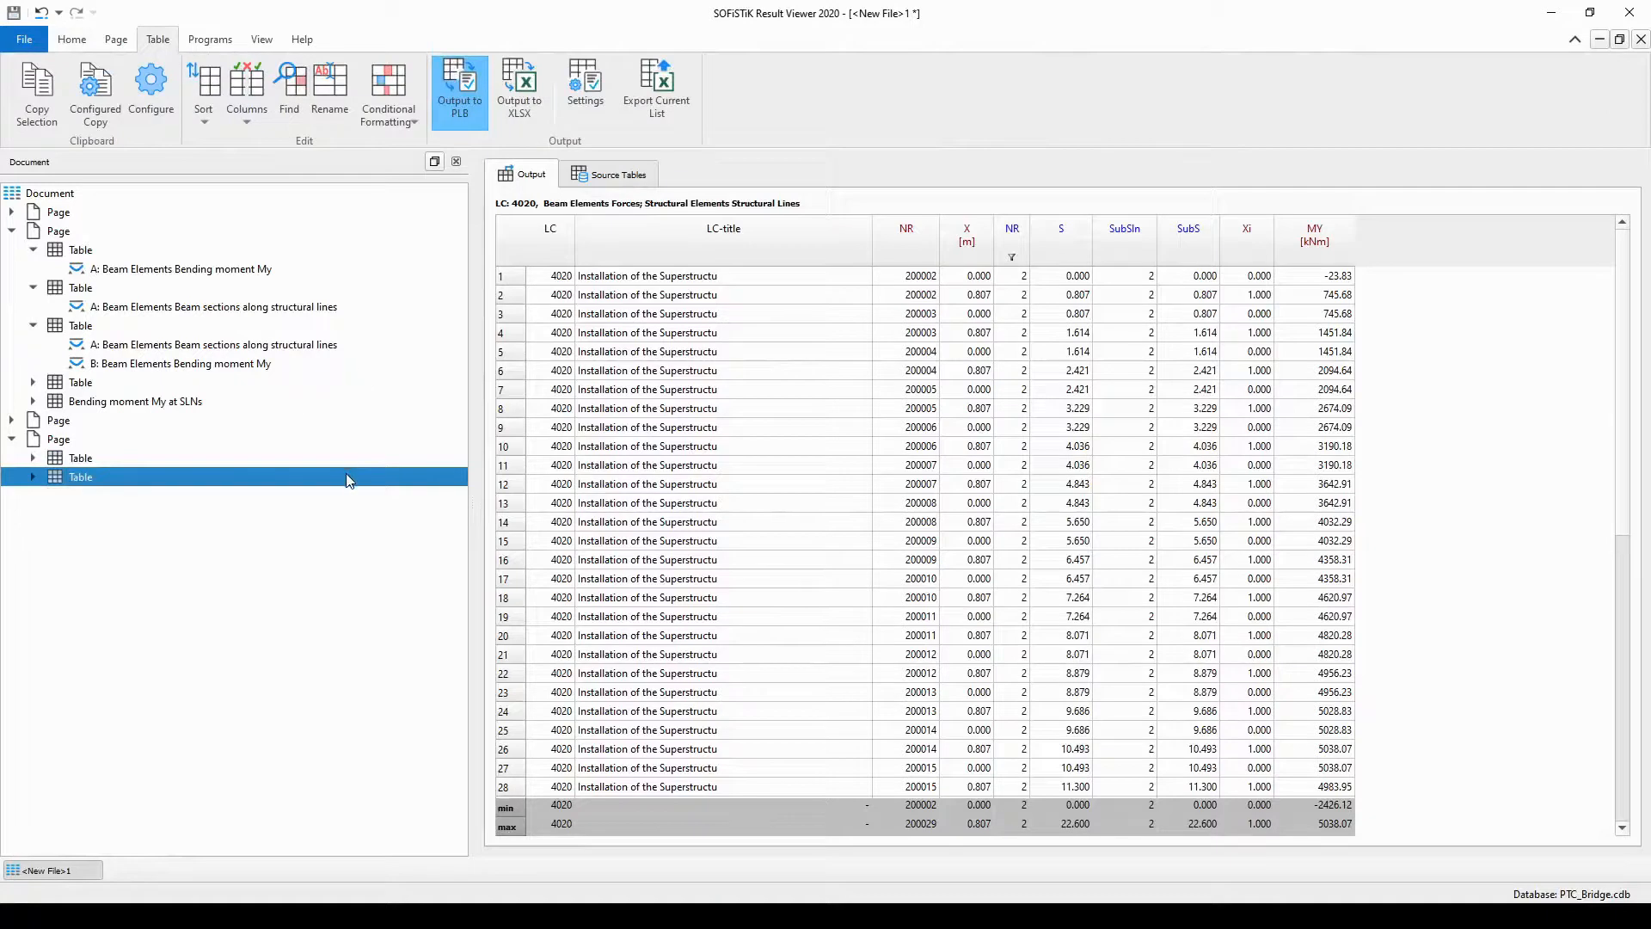
click(528, 116)
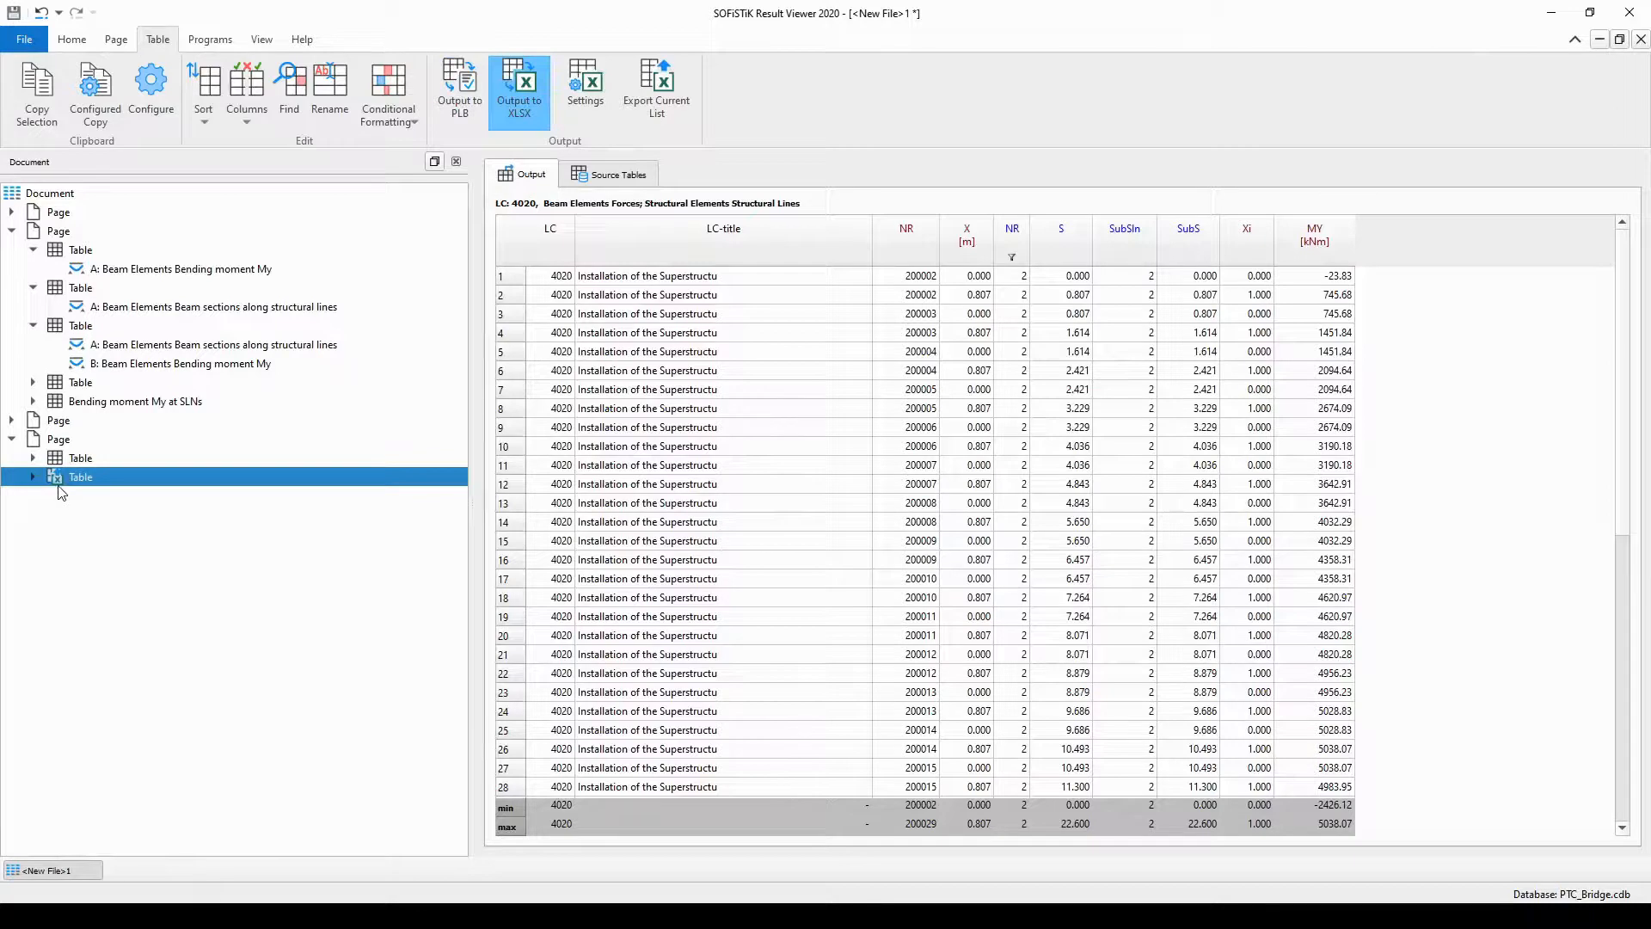
click(596, 105)
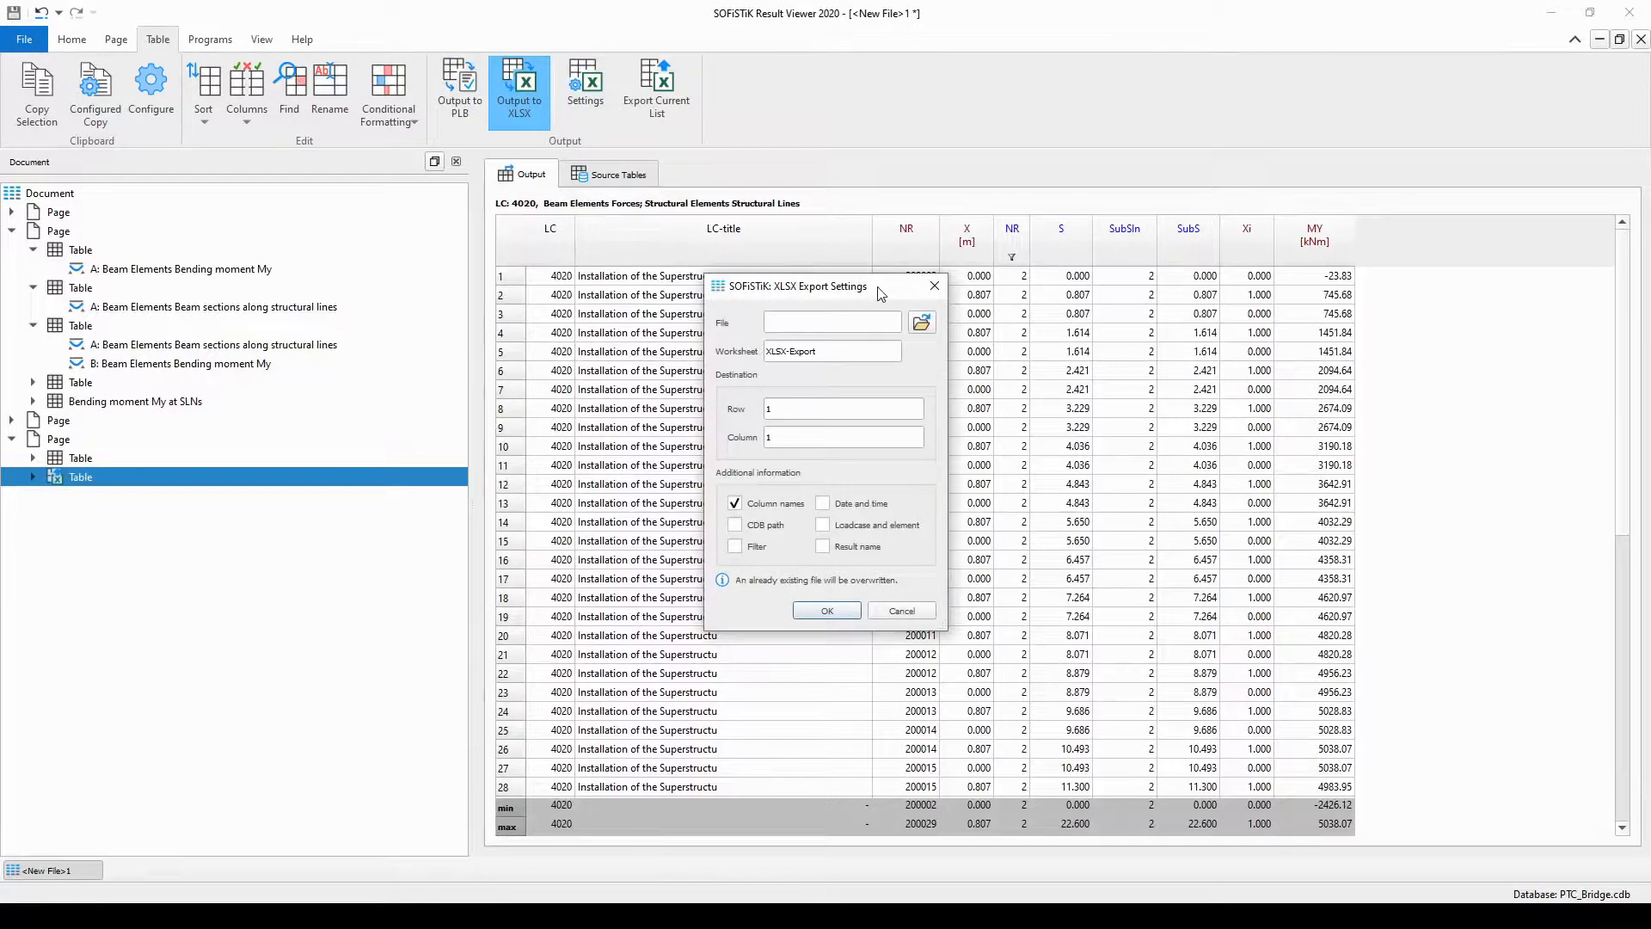
click(826, 330)
text(Internal Ford)
text(es)
click(833, 351)
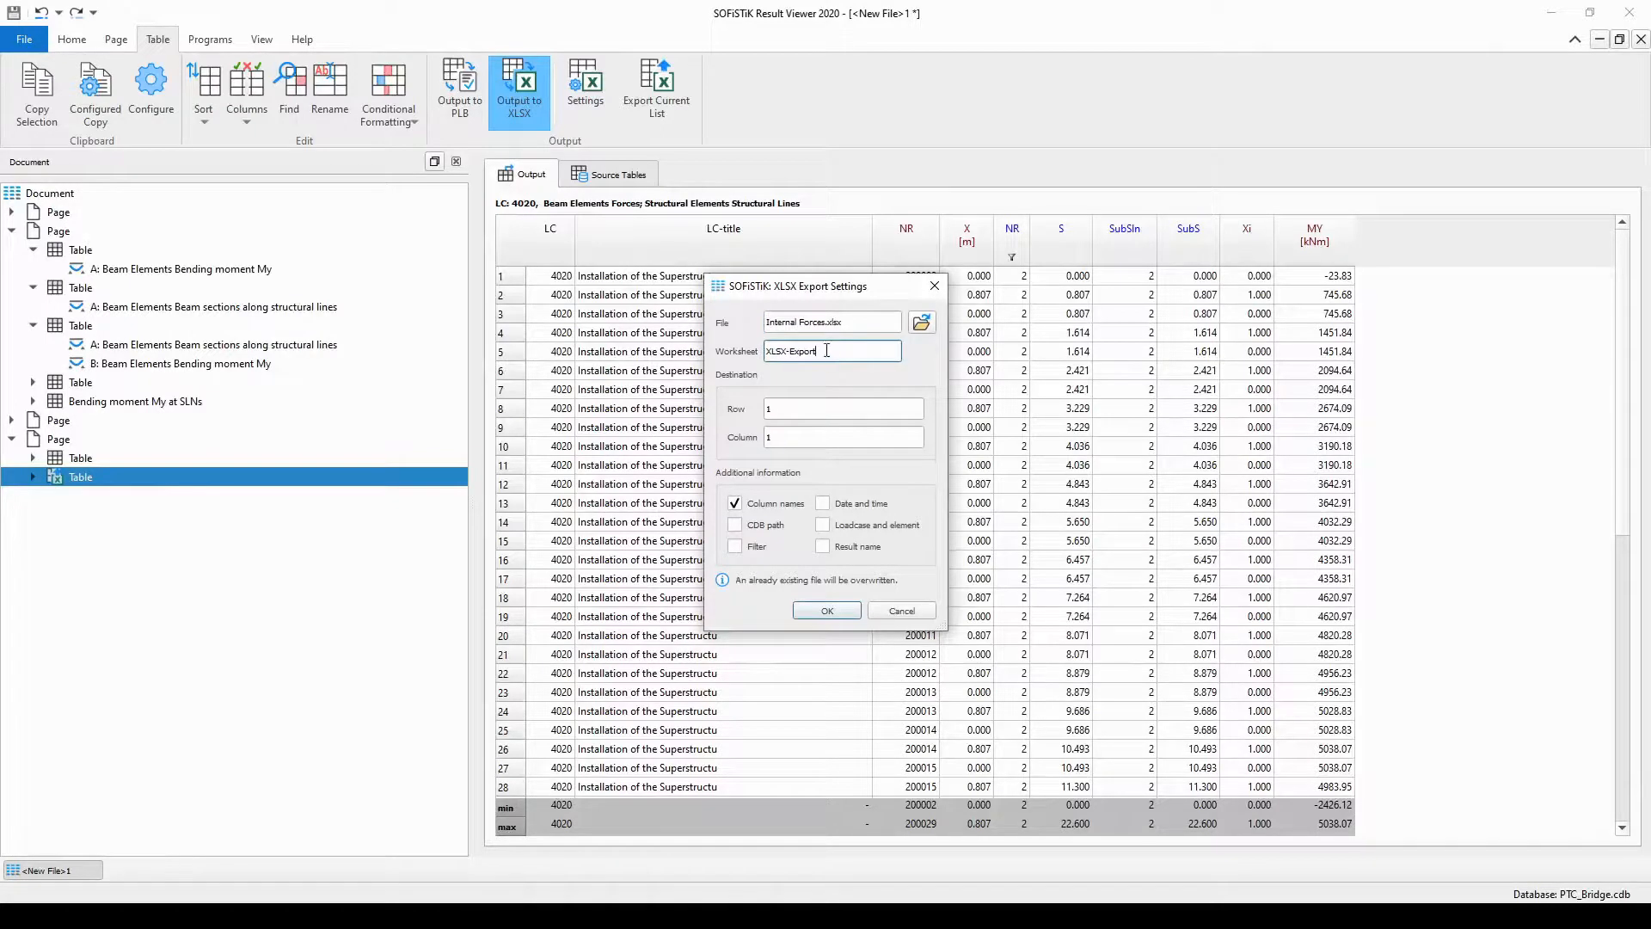
drag(827, 350, 757, 351)
text(LC 4020)
click(833, 610)
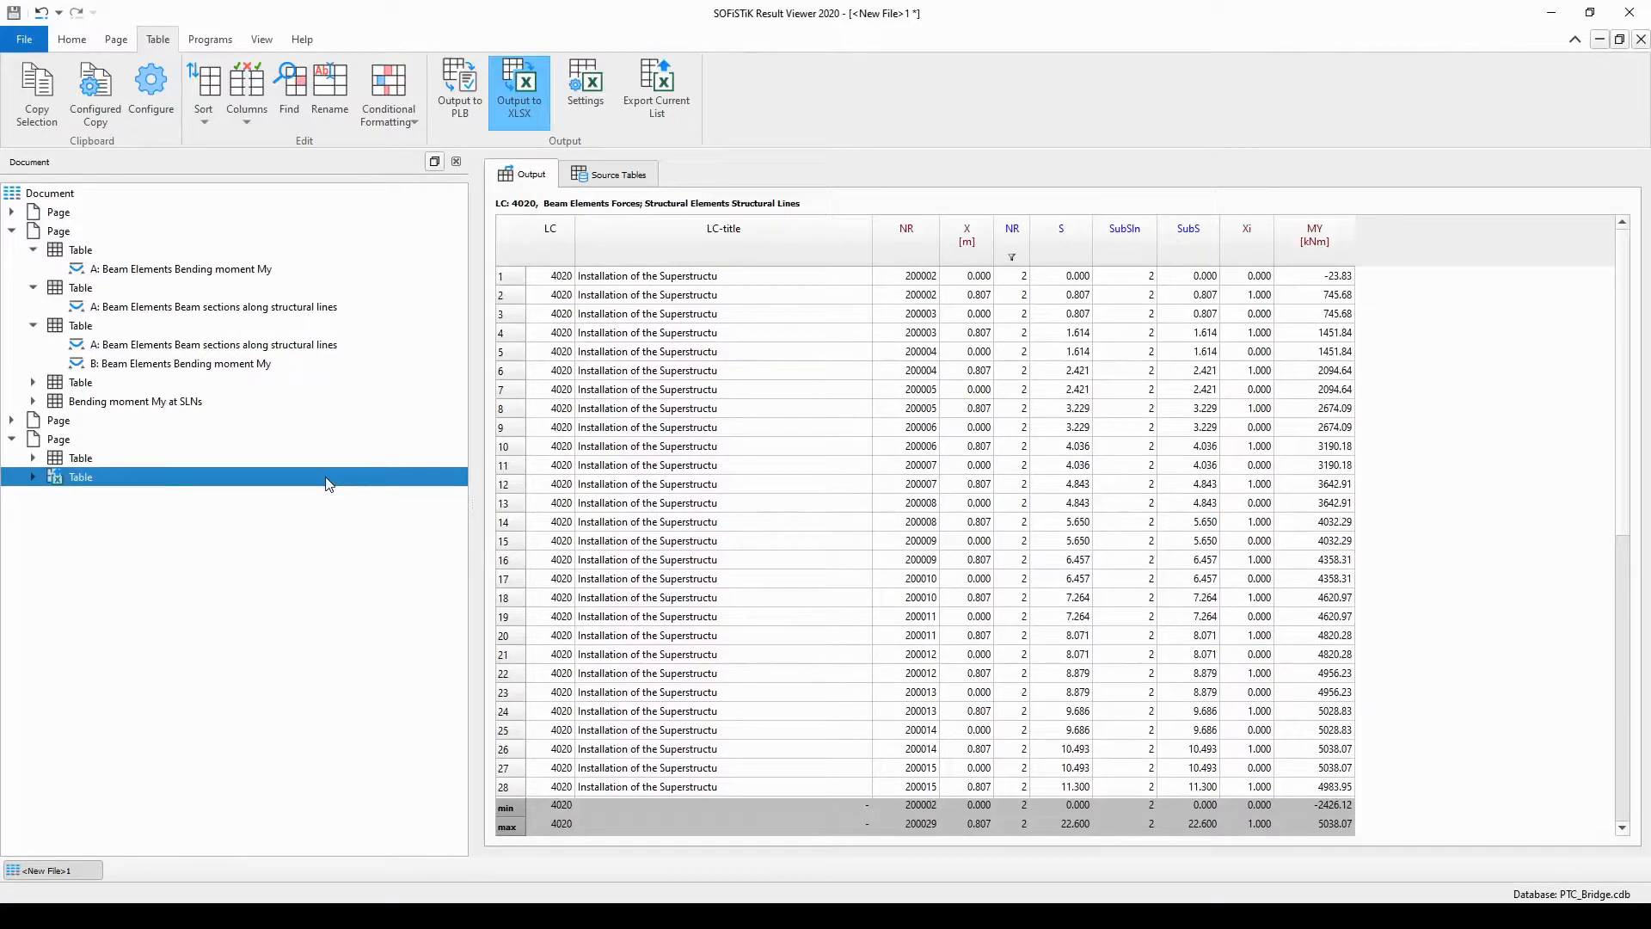
click(677, 115)
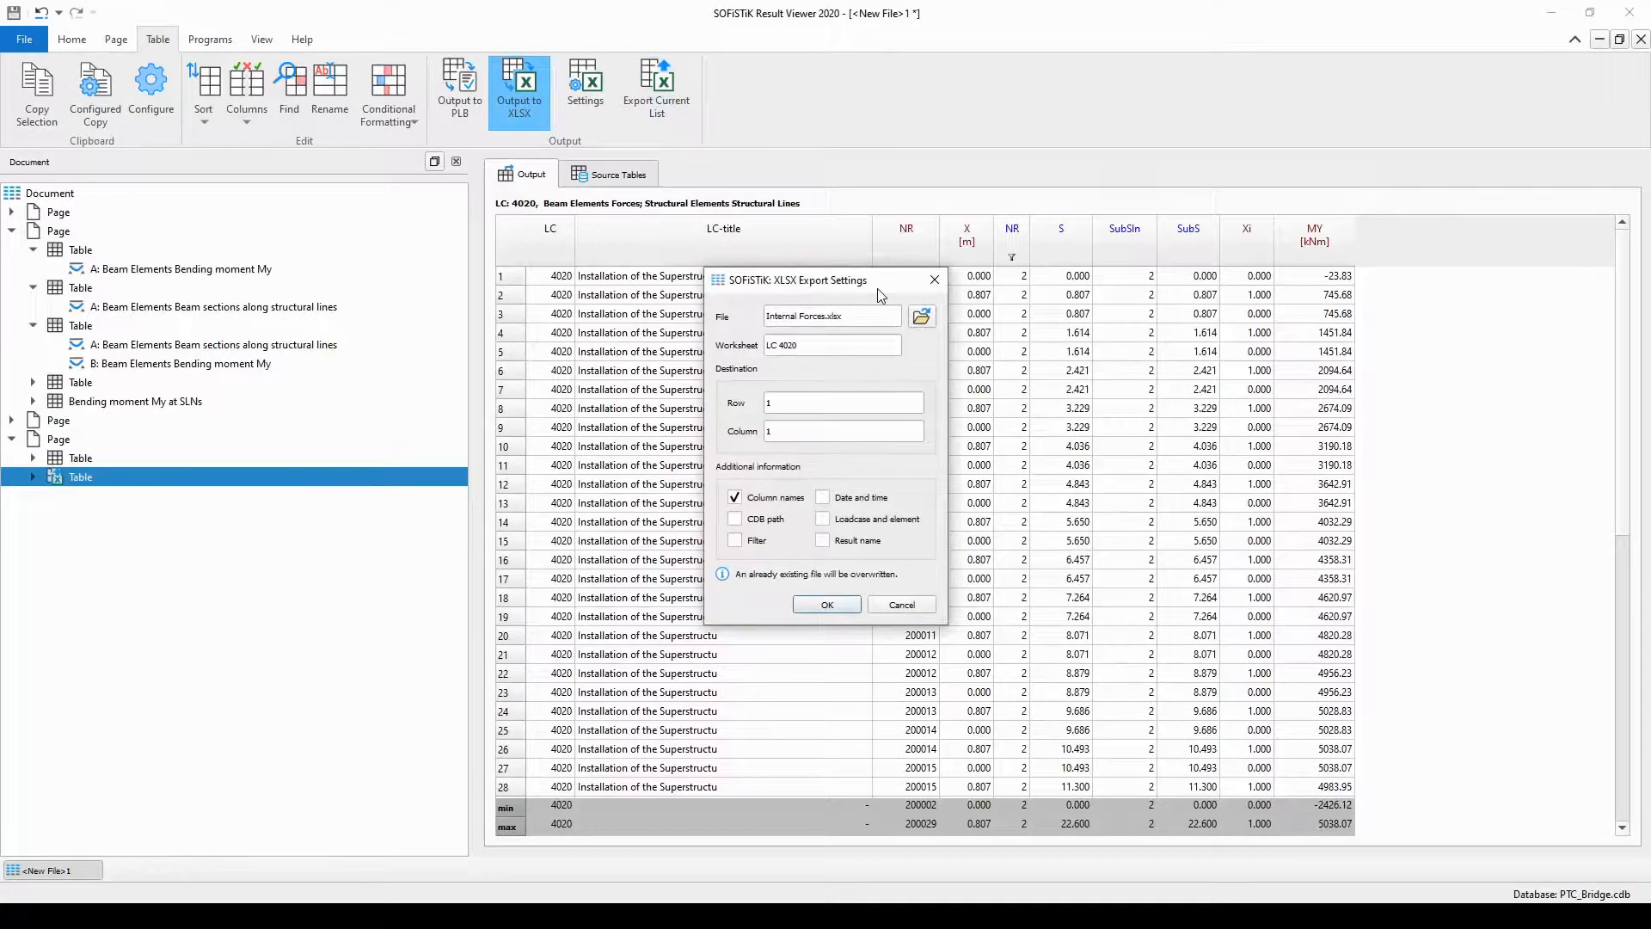
click(840, 609)
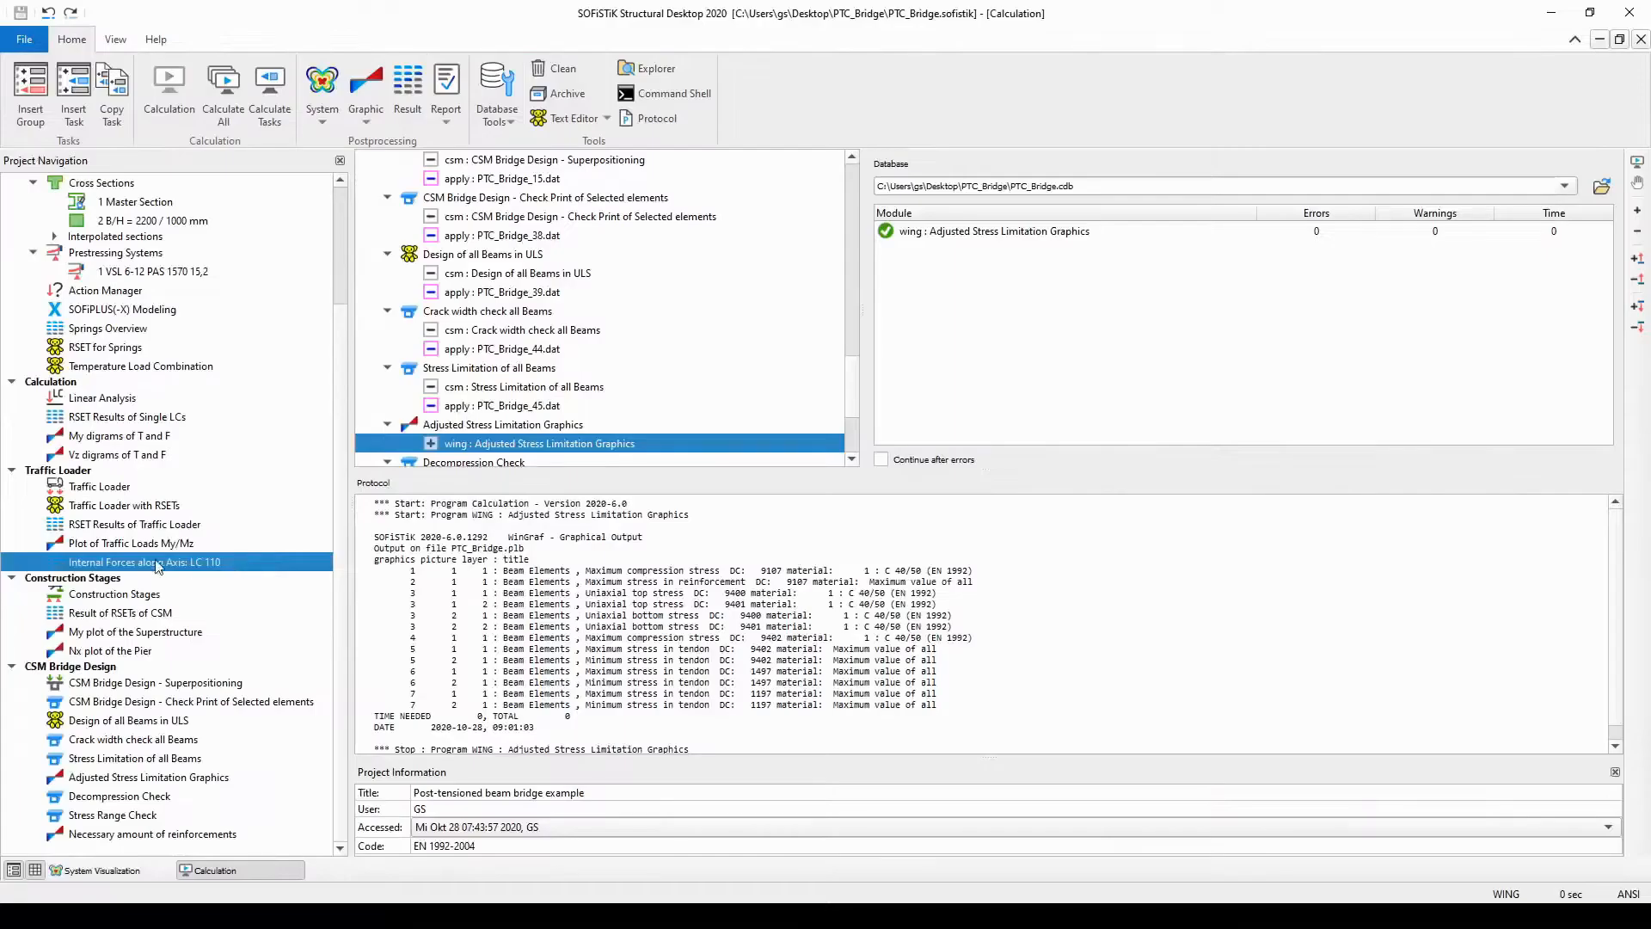
right_click(238, 561)
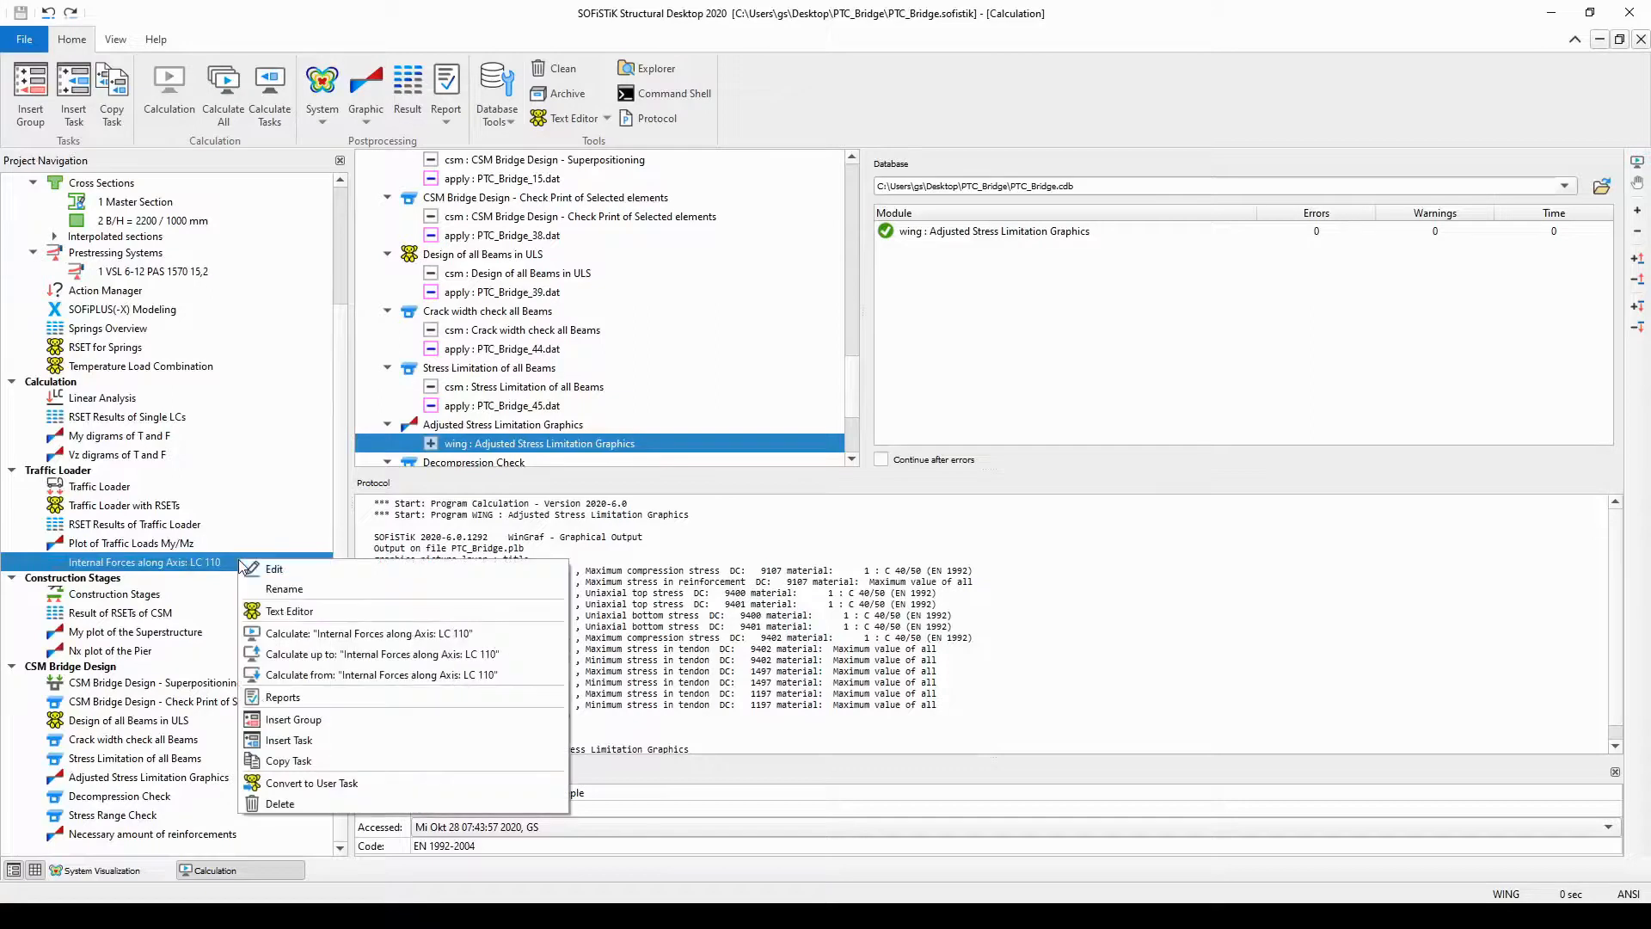
click(307, 633)
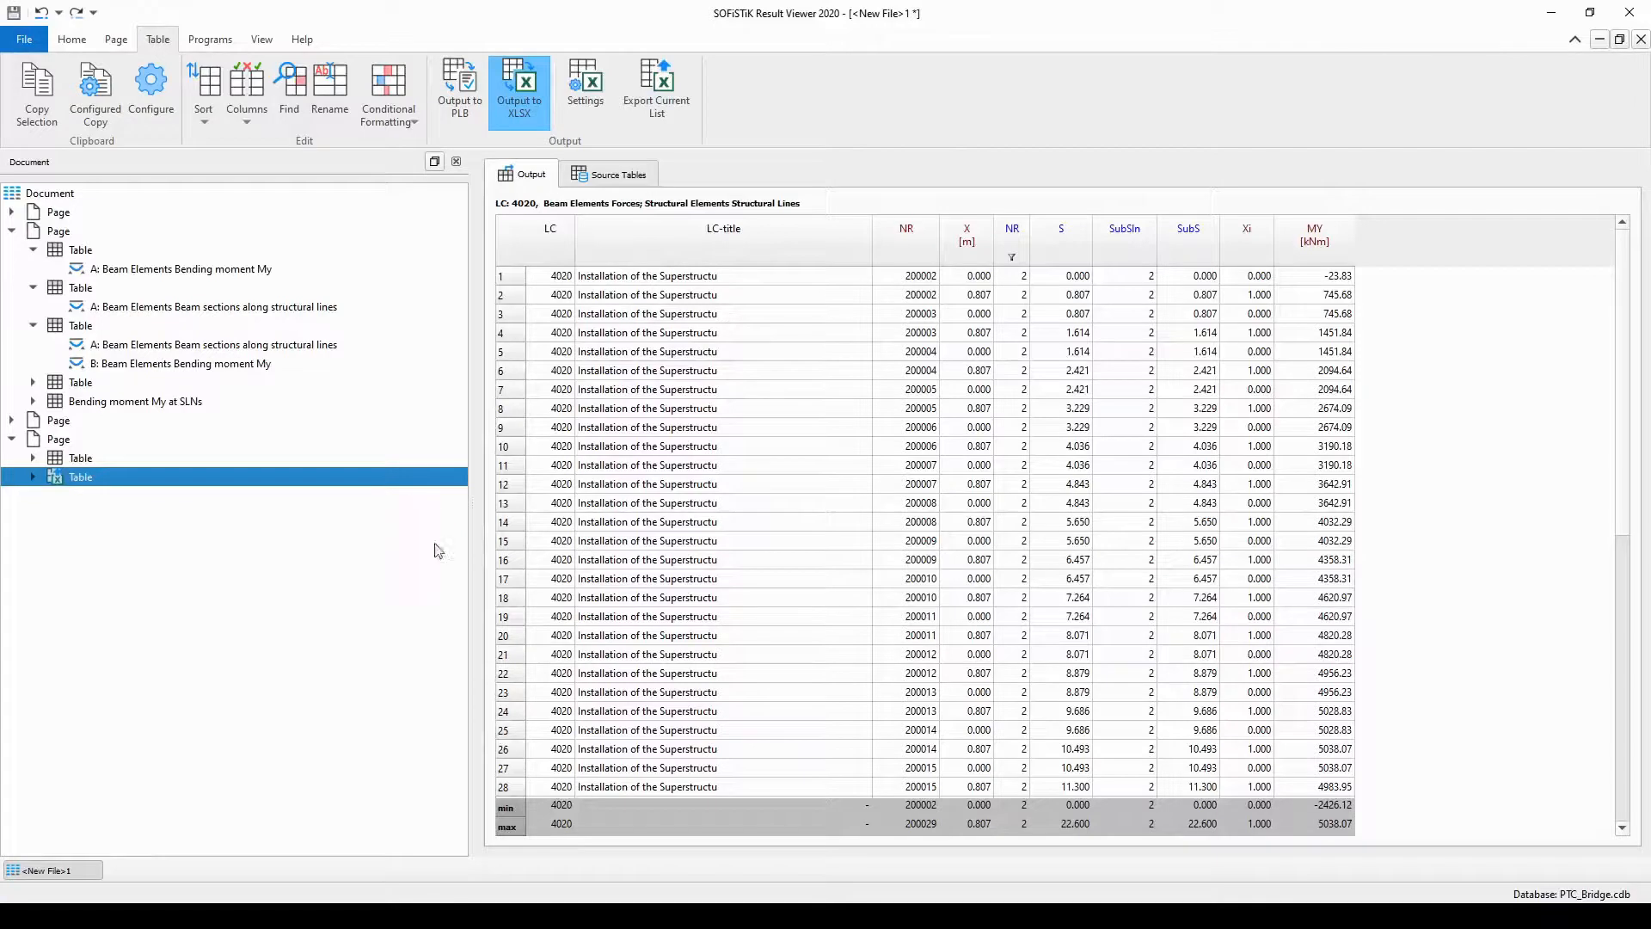
- Switch to SOFiSTiK Structural Desktop, open the PTC_Bridge project folder, and open Internal Forces.xlsx in Excel, maximized
click(431, 915)
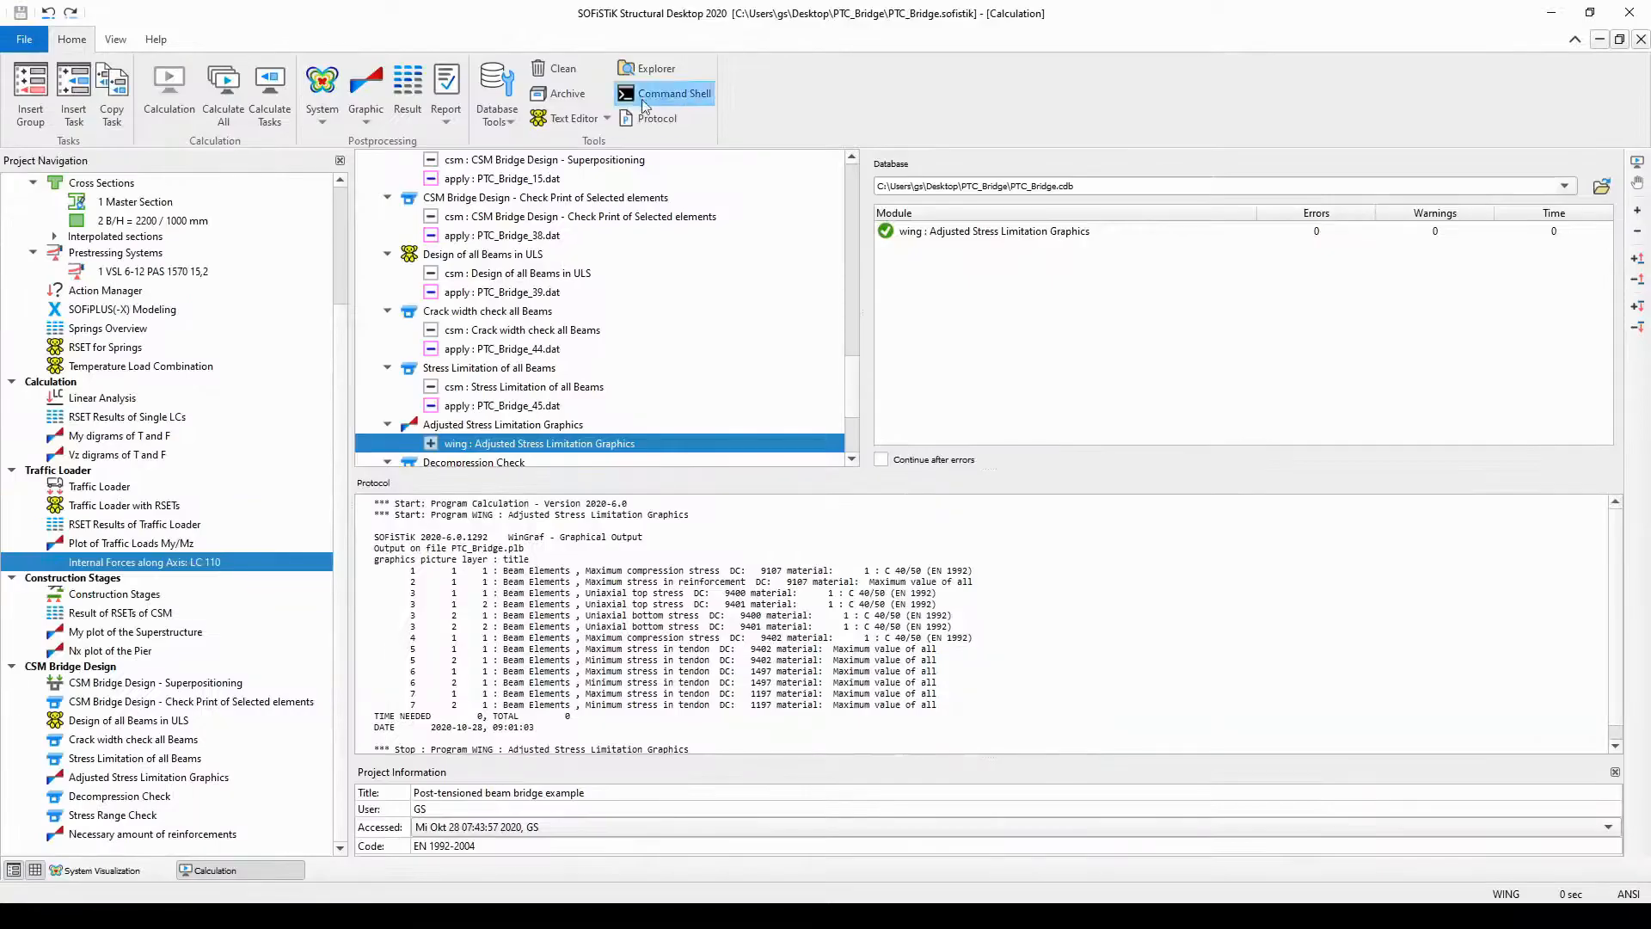
click(658, 74)
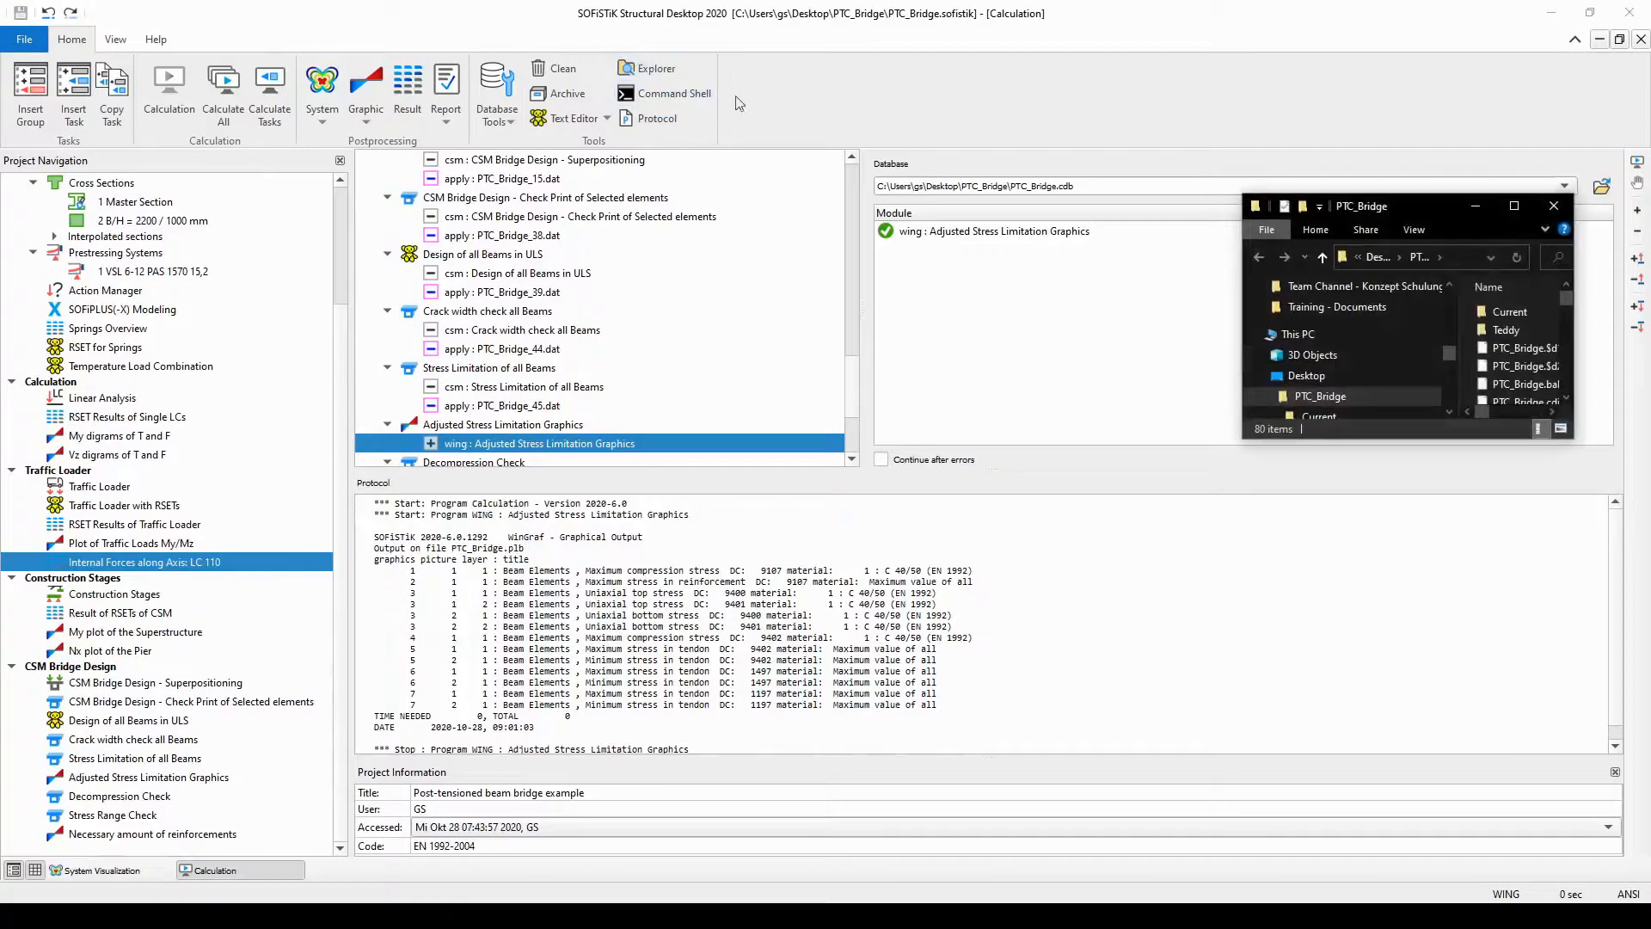
click(1520, 210)
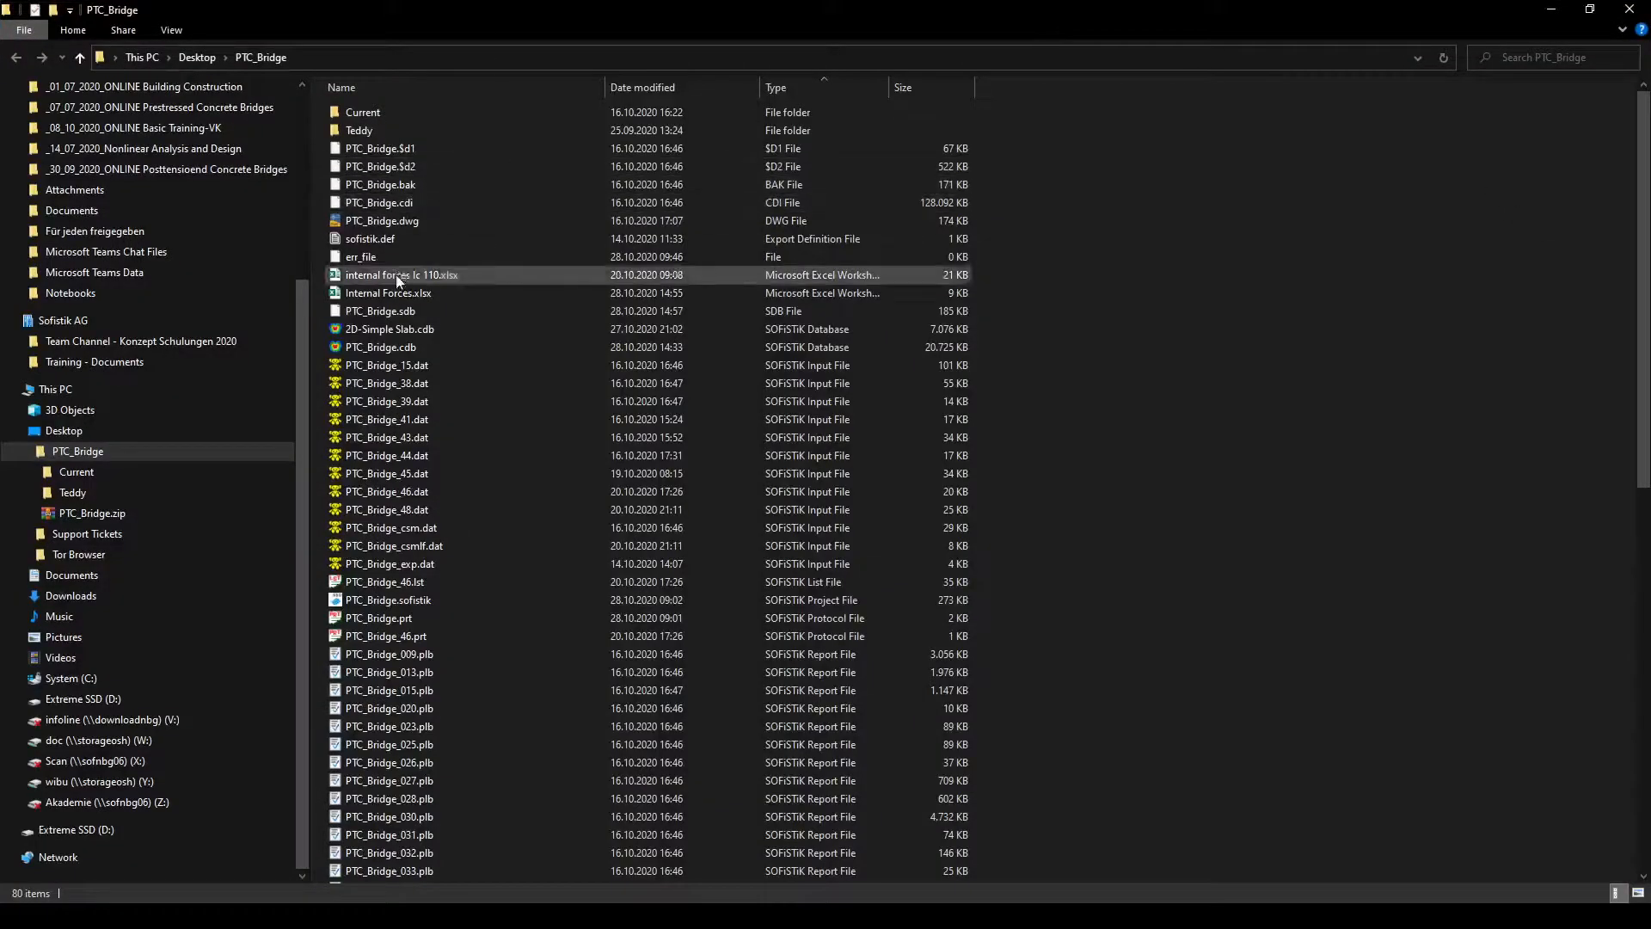
click(442, 293)
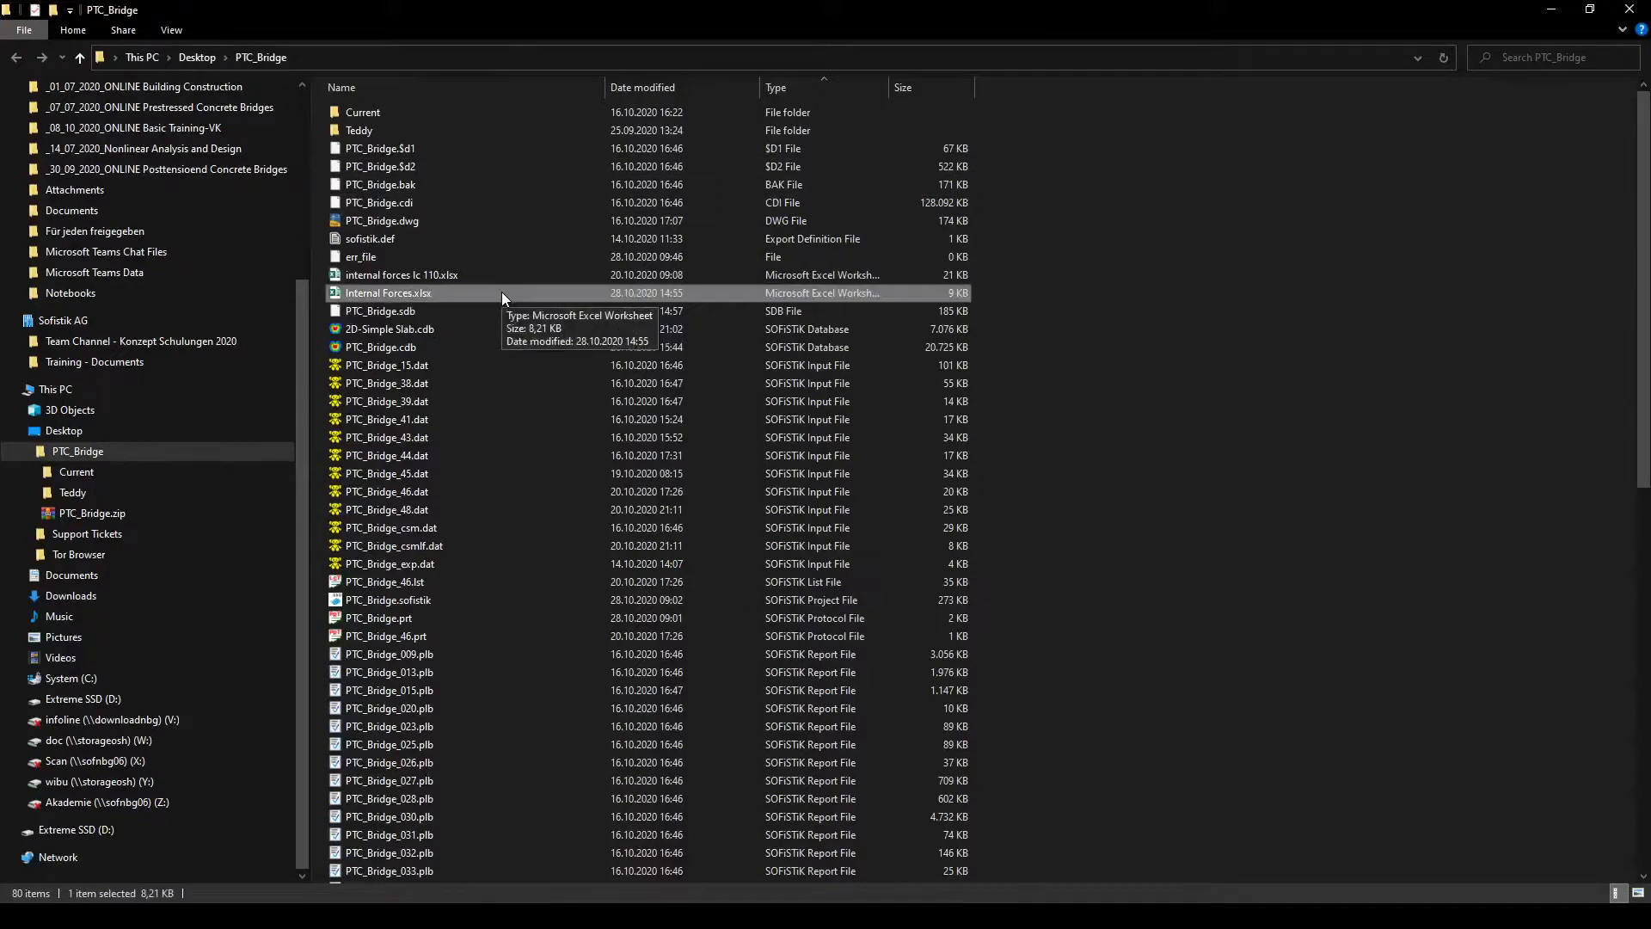
double_click(436, 292)
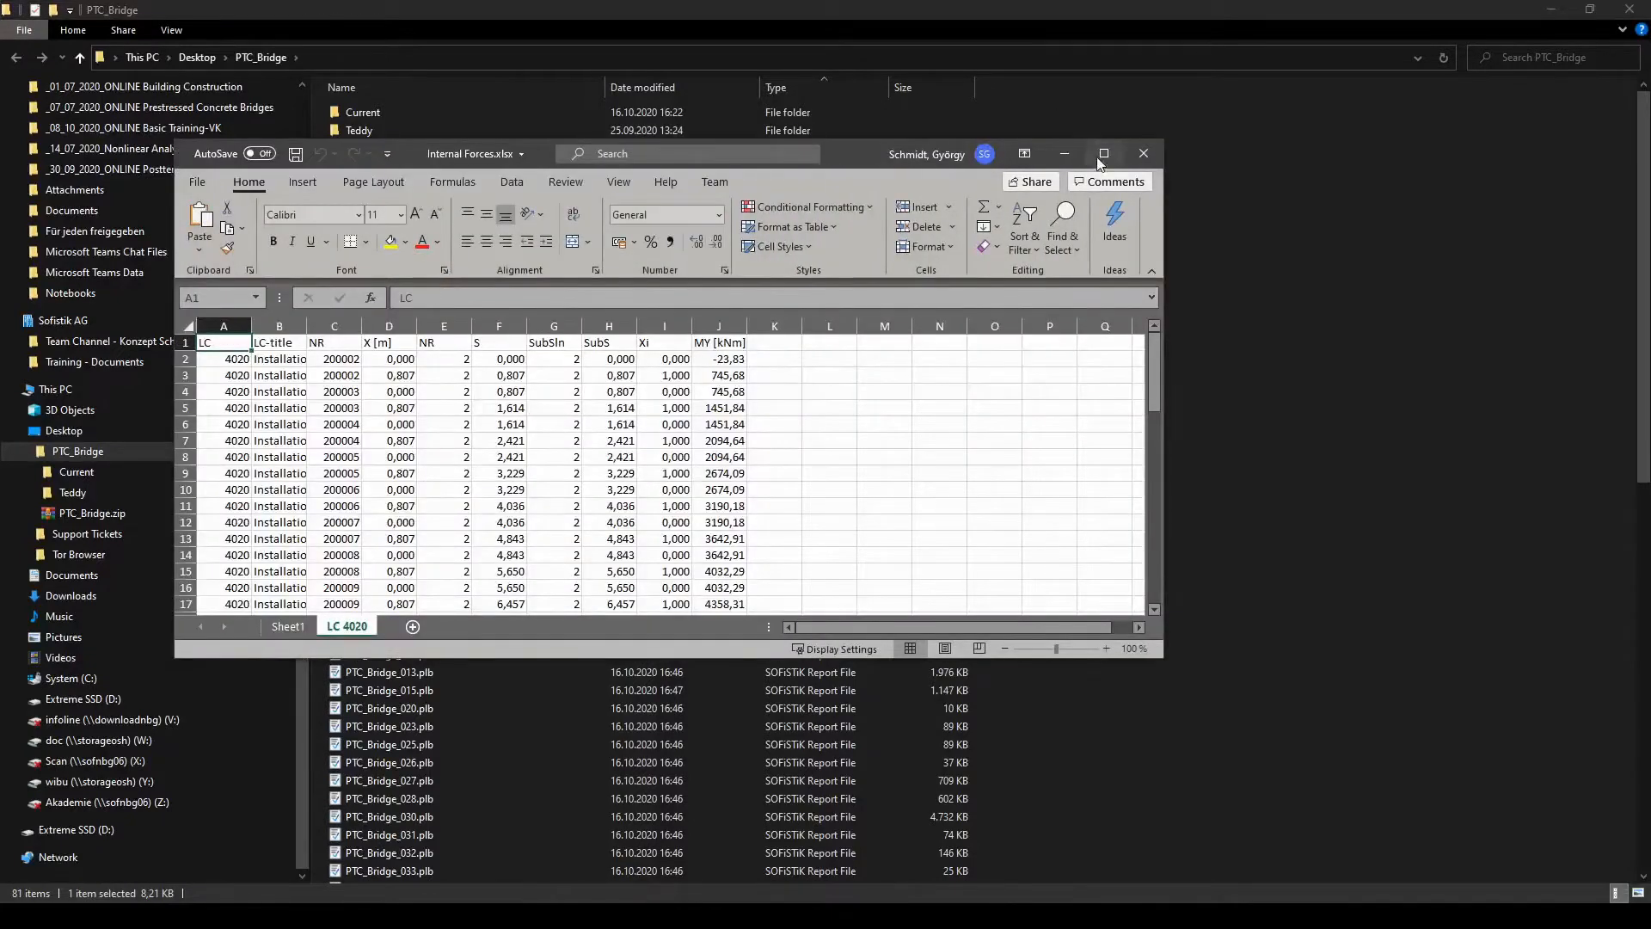
click(1103, 154)
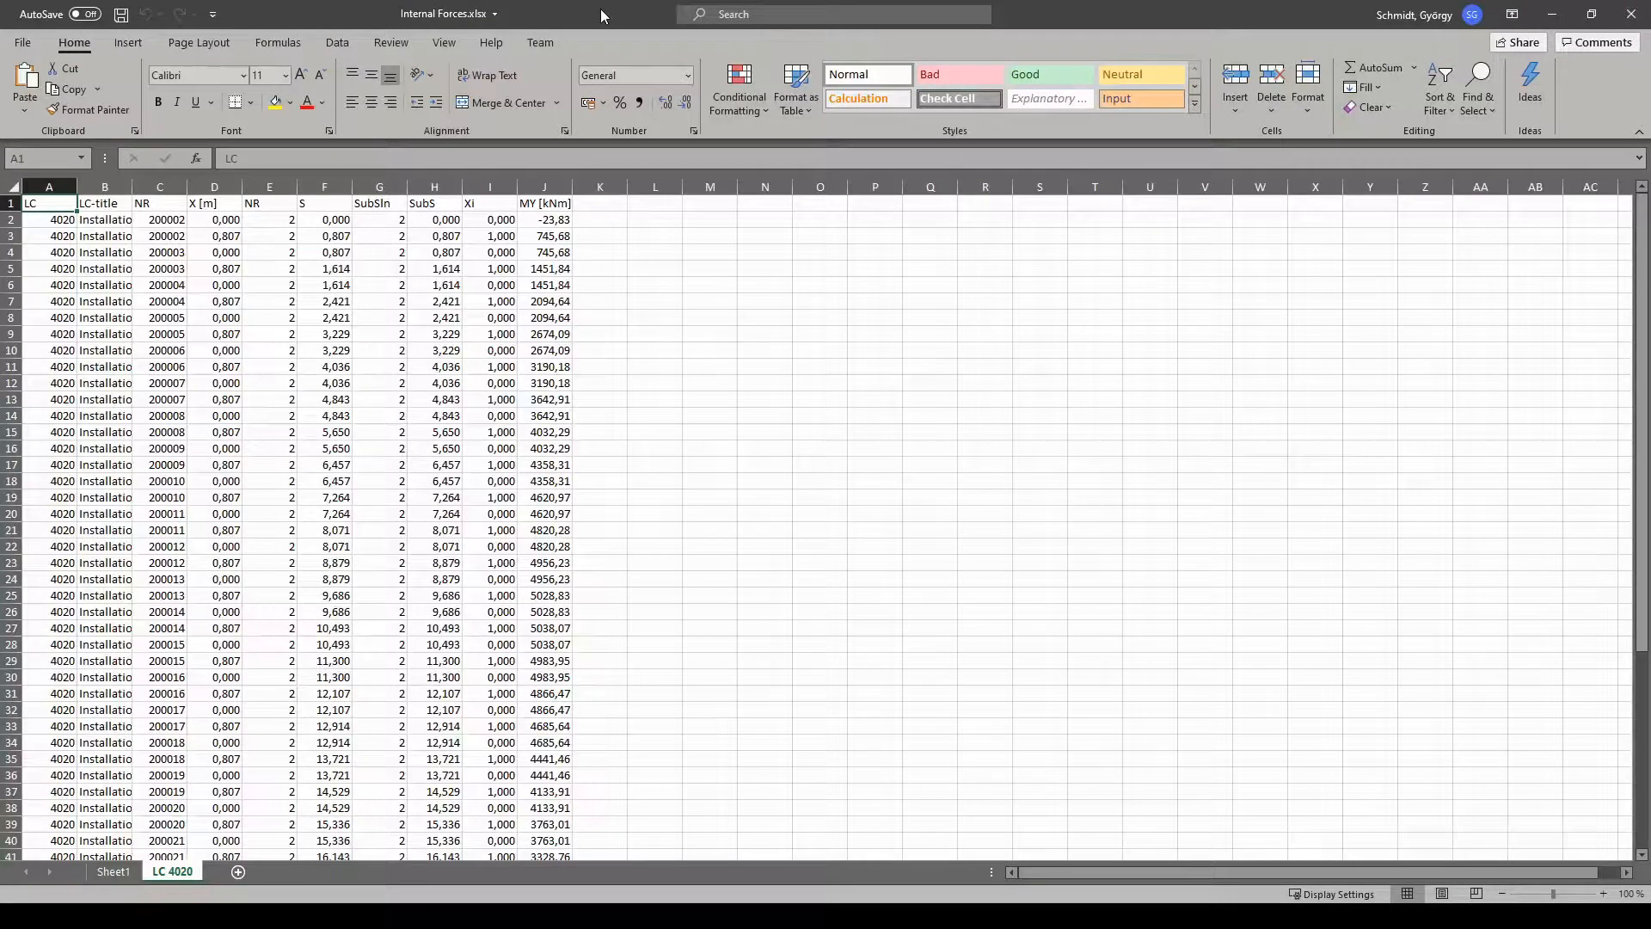
- Add a new worksheet and link its cell A1 to cell A1 of the LC 4020 sheet
click(239, 872)
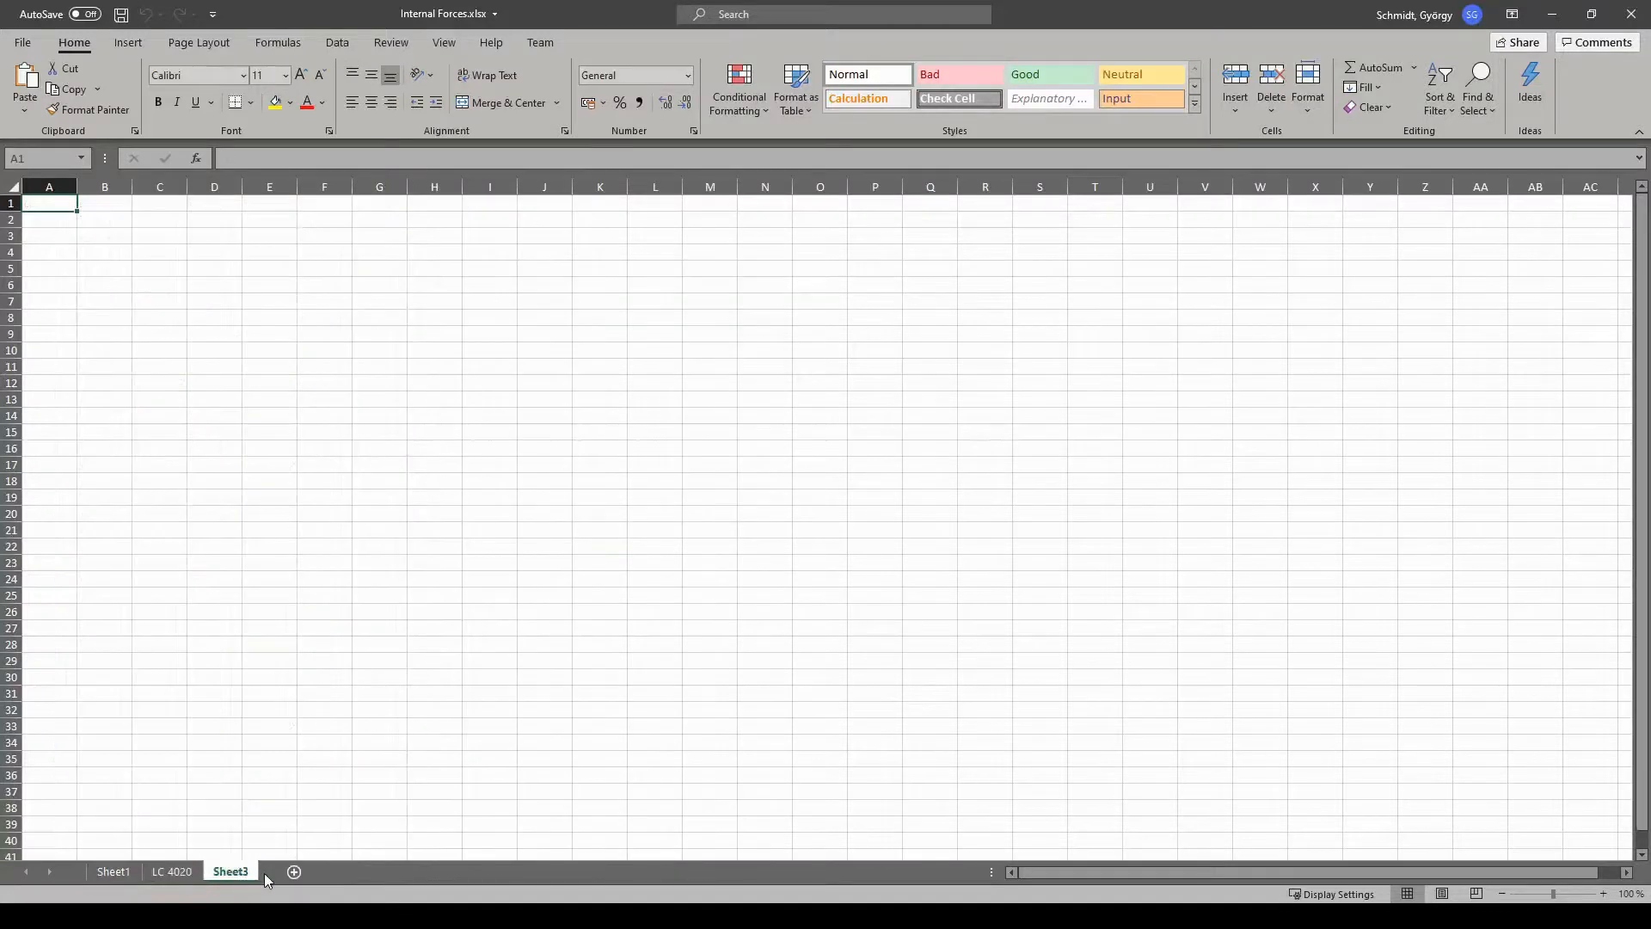
double_click(60, 203)
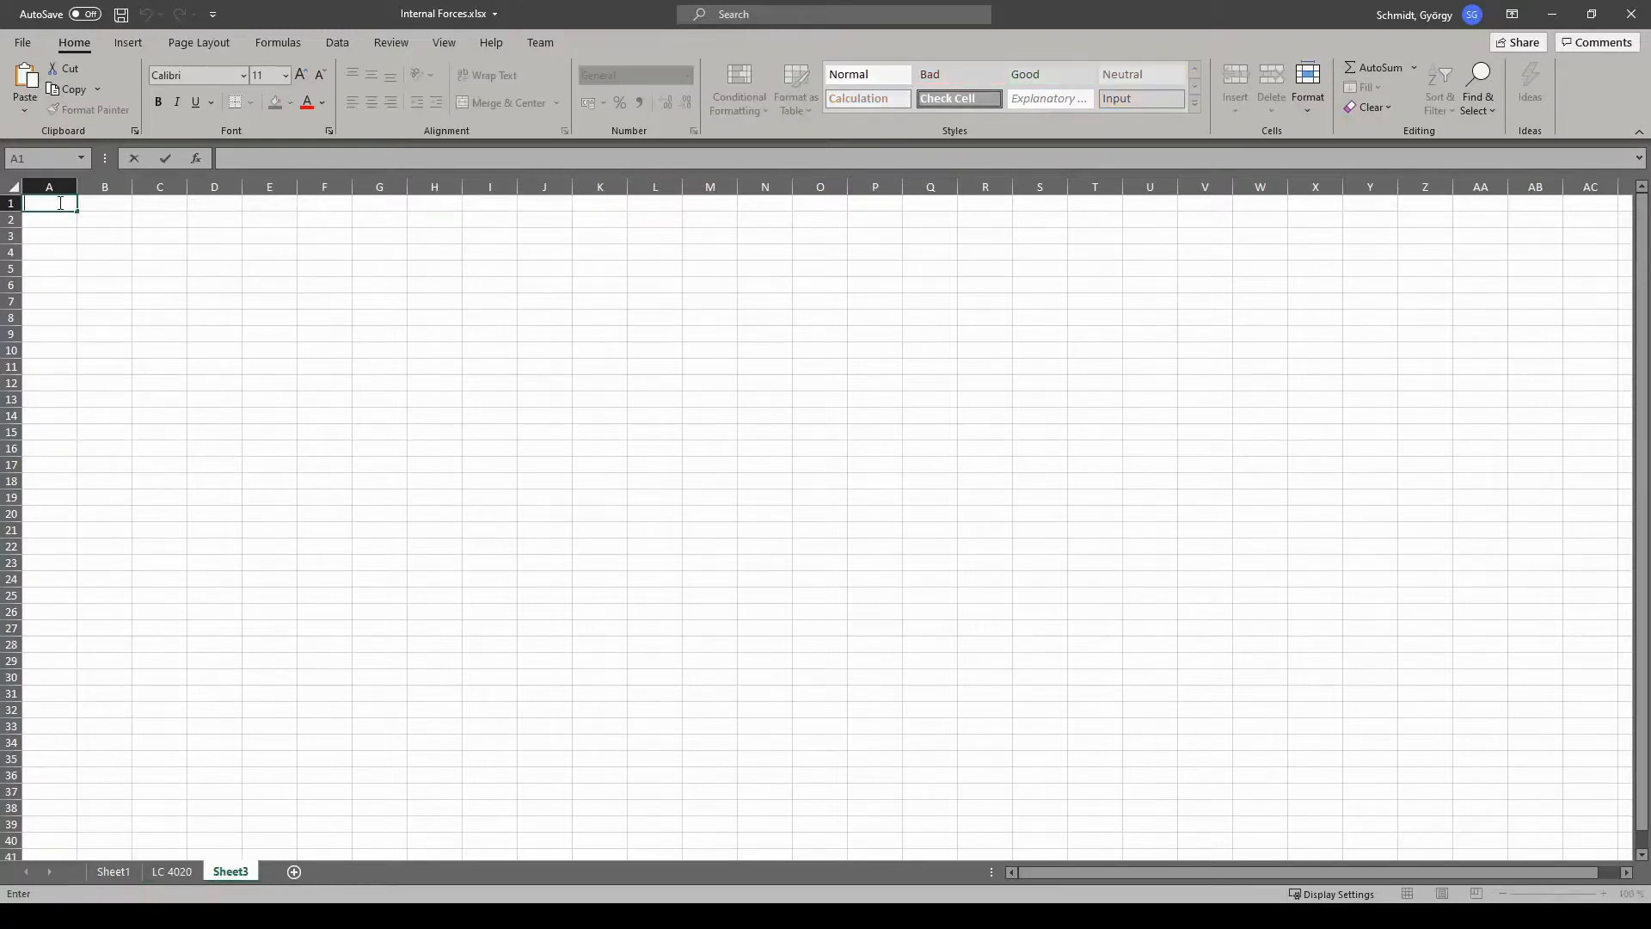
text(=)
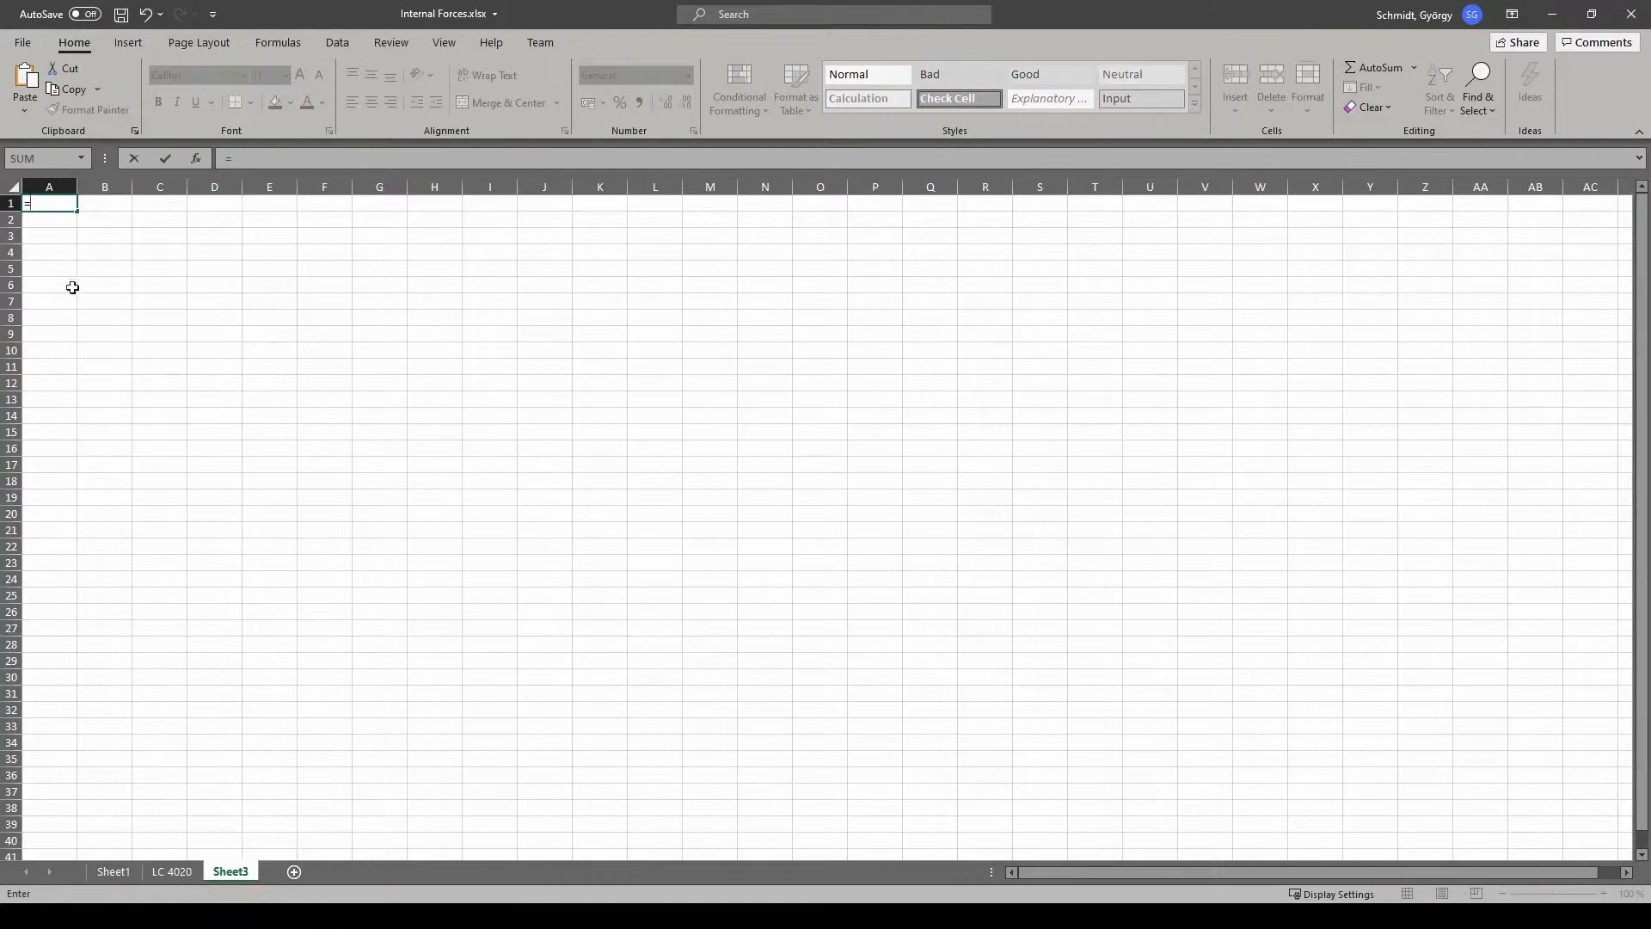
click(181, 873)
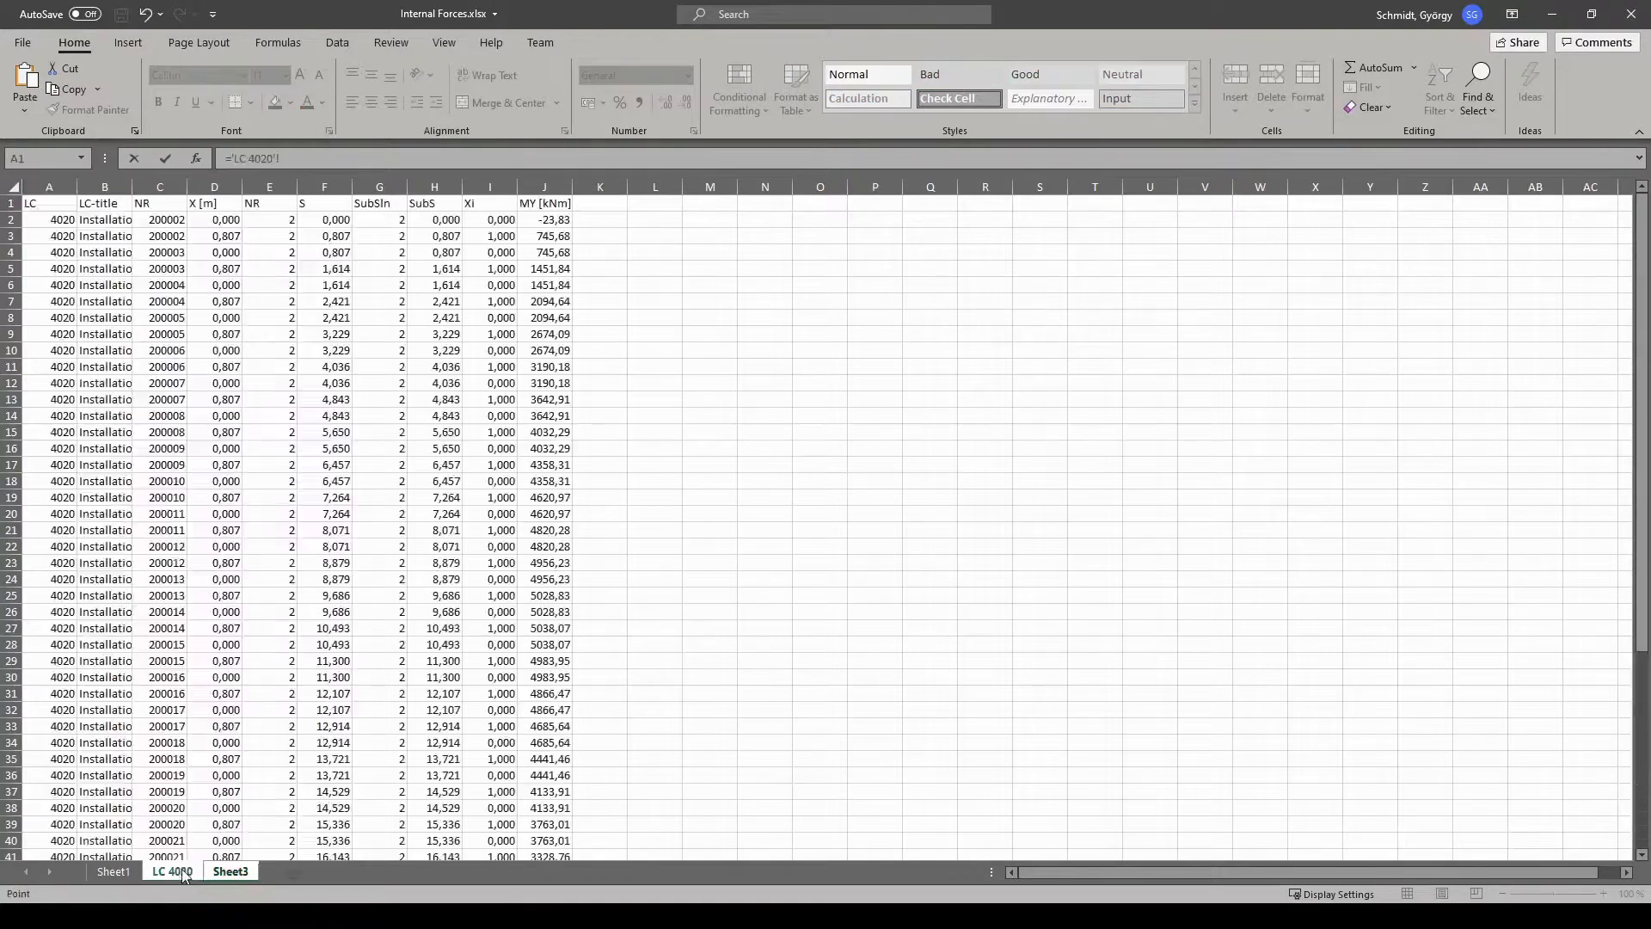
click(51, 205)
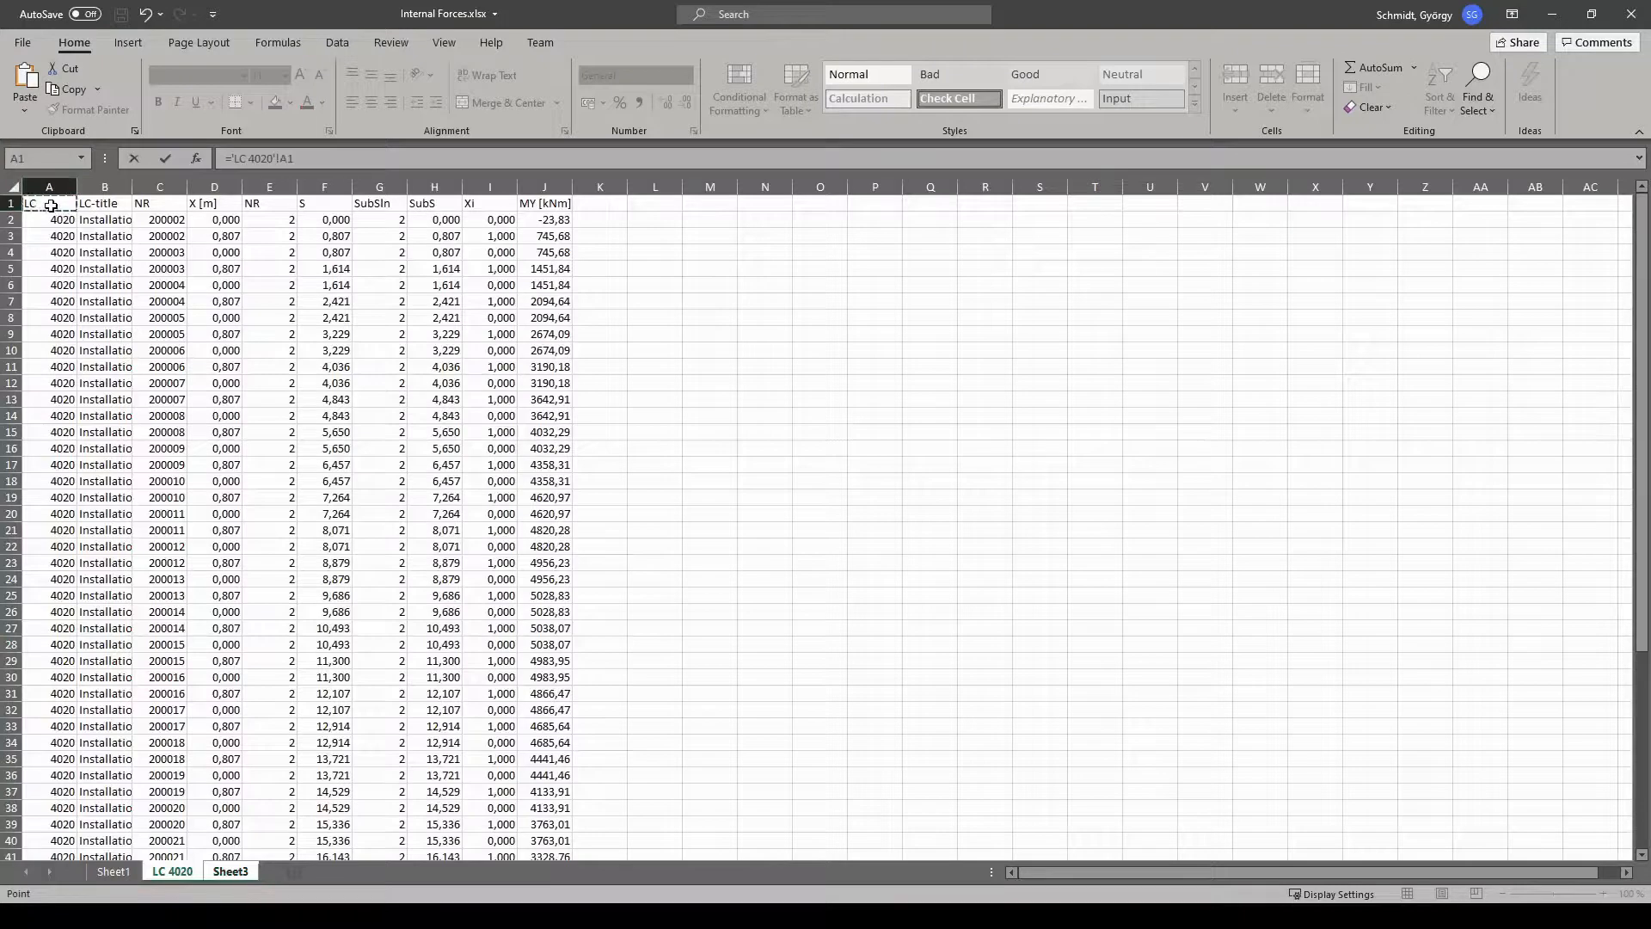
key(Return)
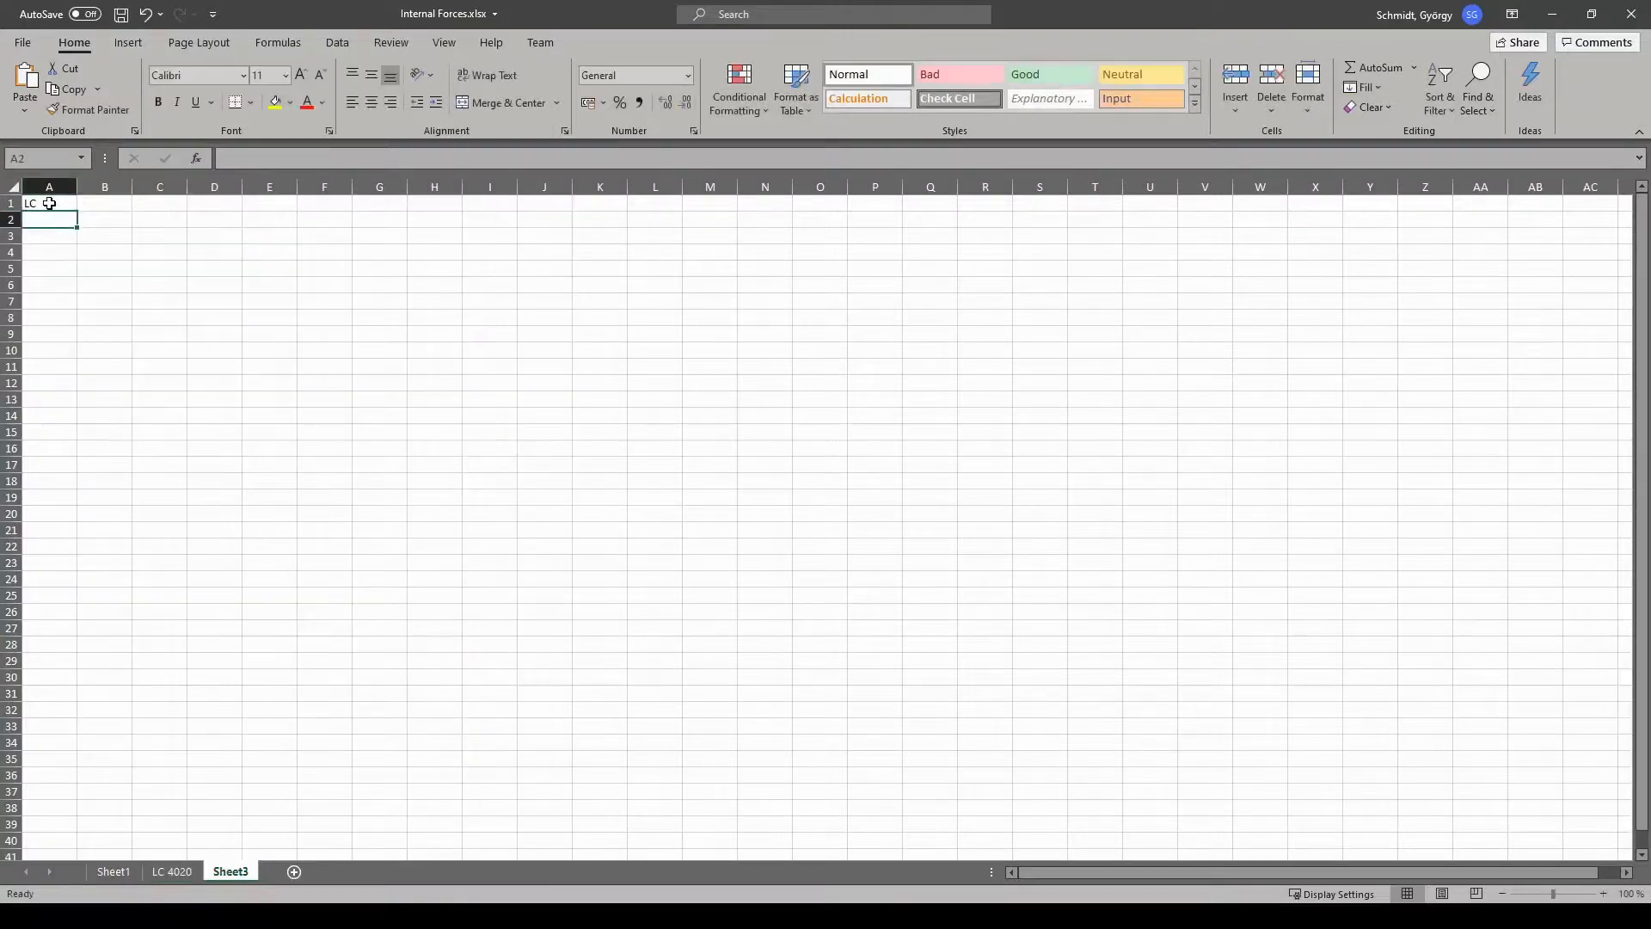
- Fill the A1 link across to column J and down to row 2, and widen column B to fit the load case title
click(64, 206)
drag(76, 209, 547, 211)
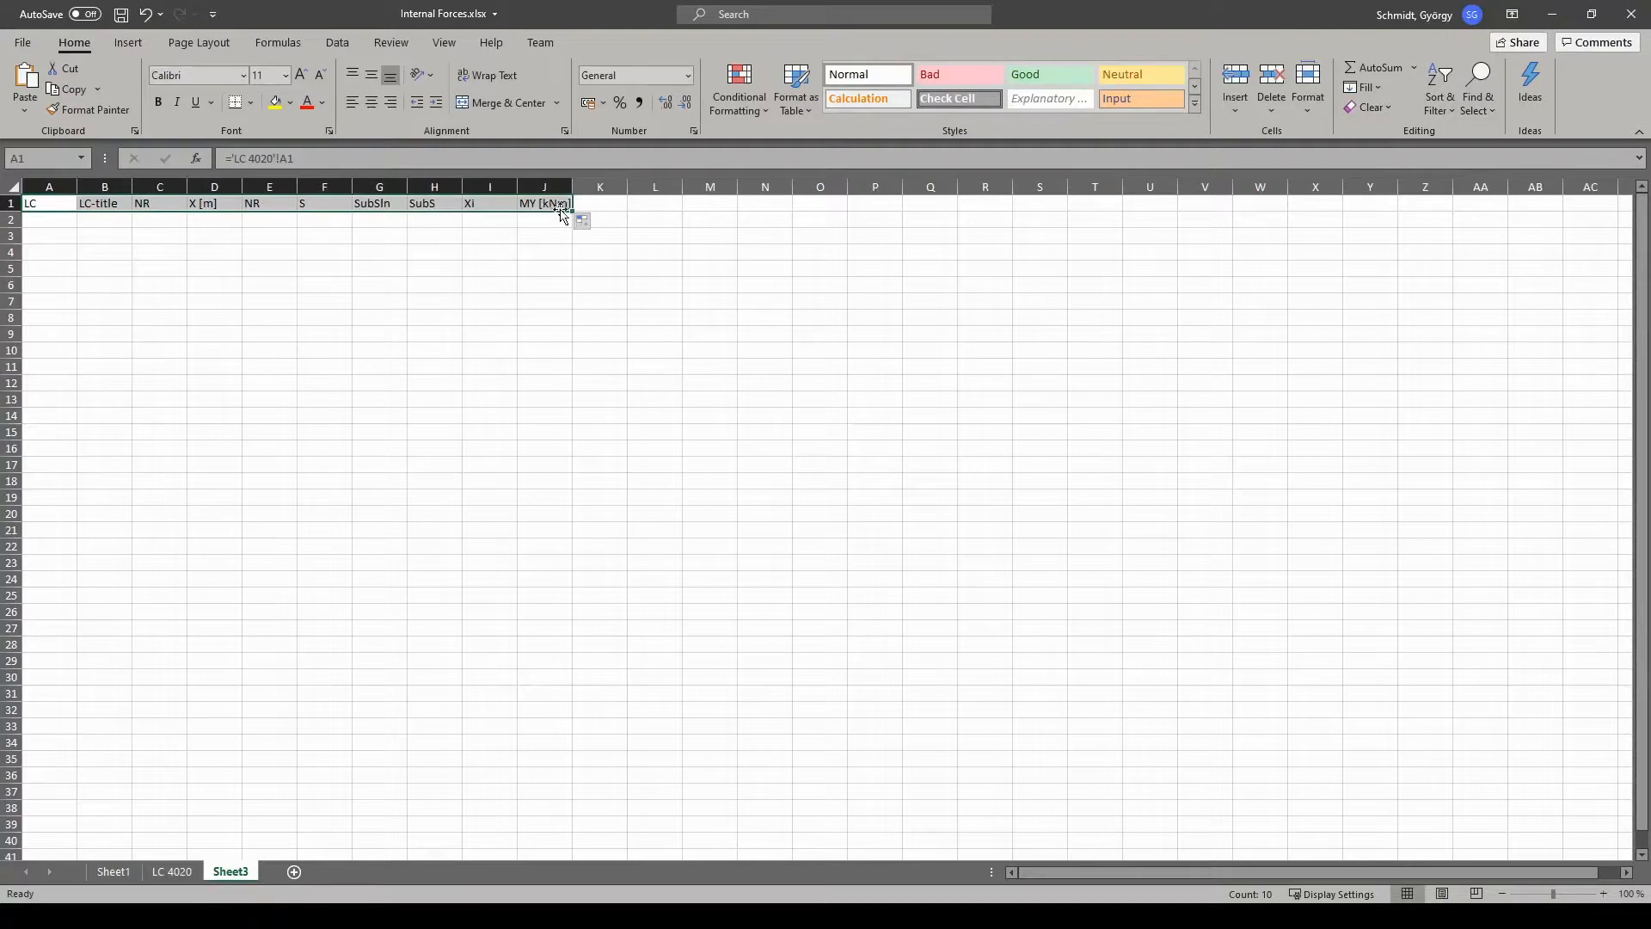
mouse_move(571, 209)
mouse_down()
mouse_move(629, 213)
mouse_move(574, 209)
mouse_up()
drag(573, 212, 572, 226)
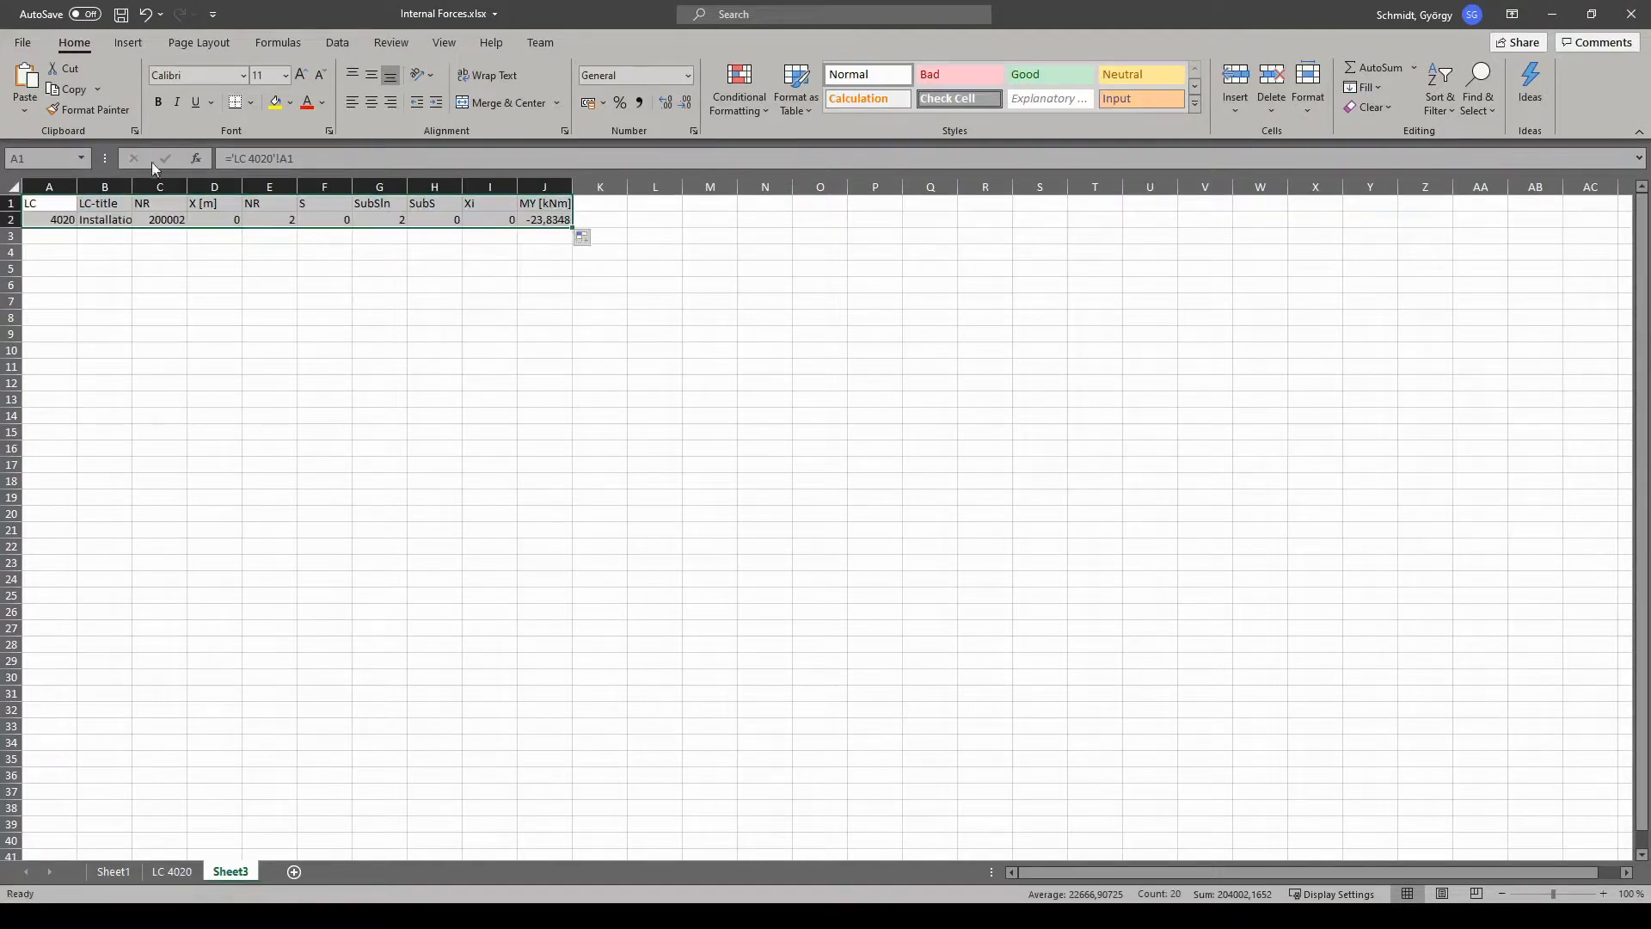
drag(130, 187, 251, 186)
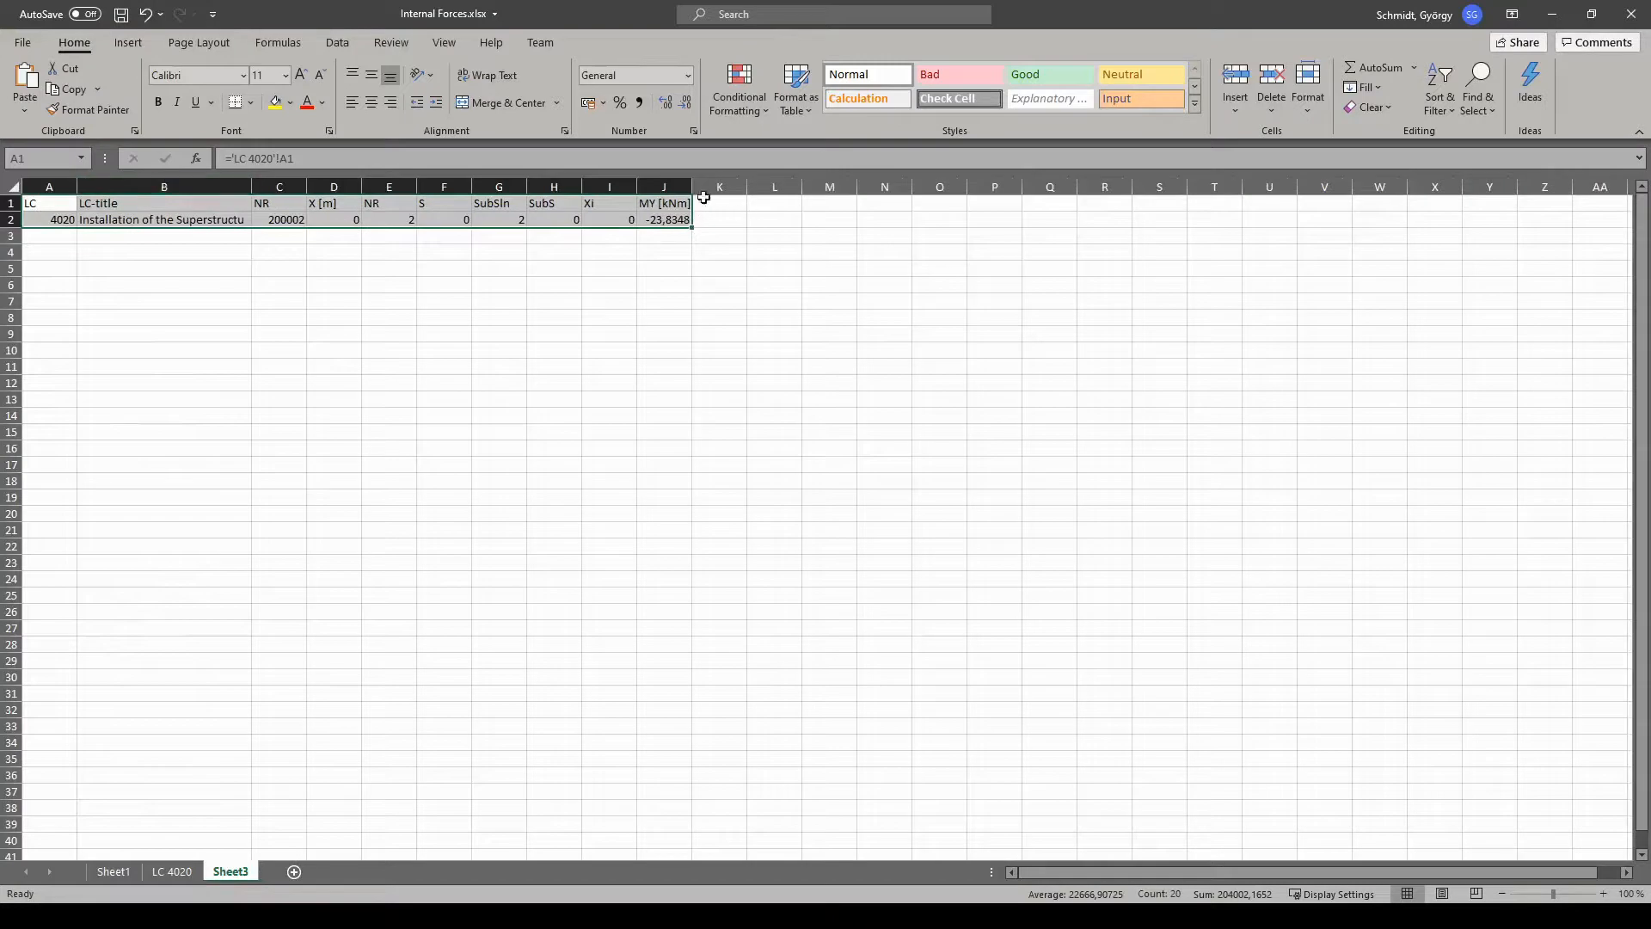
- Format the MY value in J2 with two decimals and fill the row 2 links down to row 3
click(678, 220)
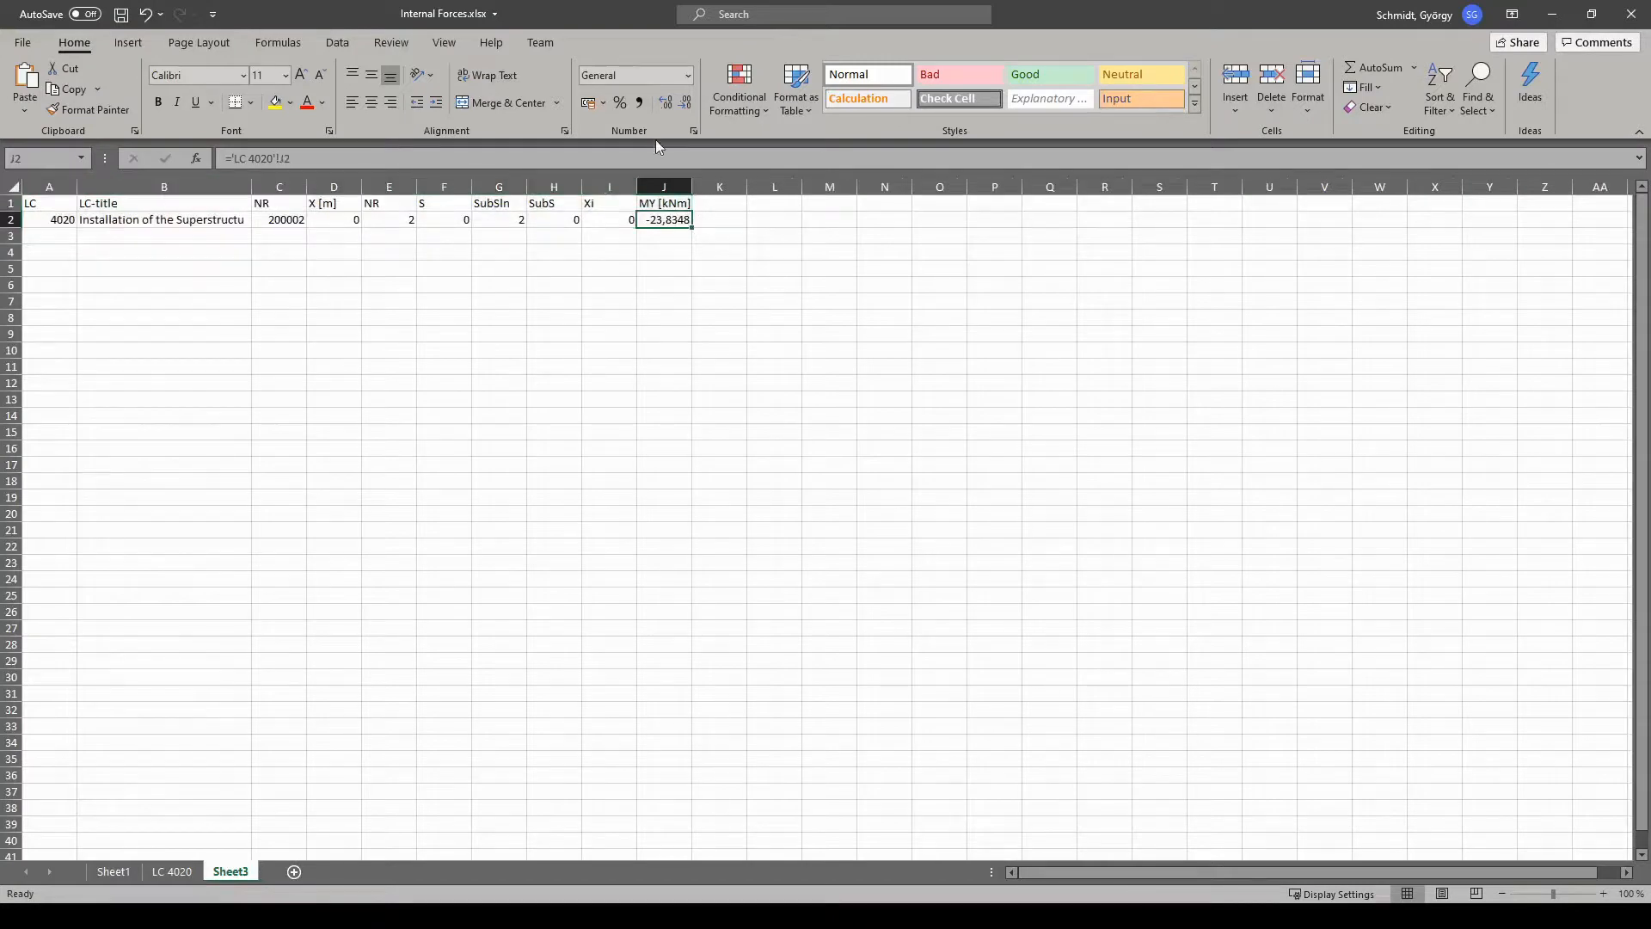
click(684, 107)
click(685, 103)
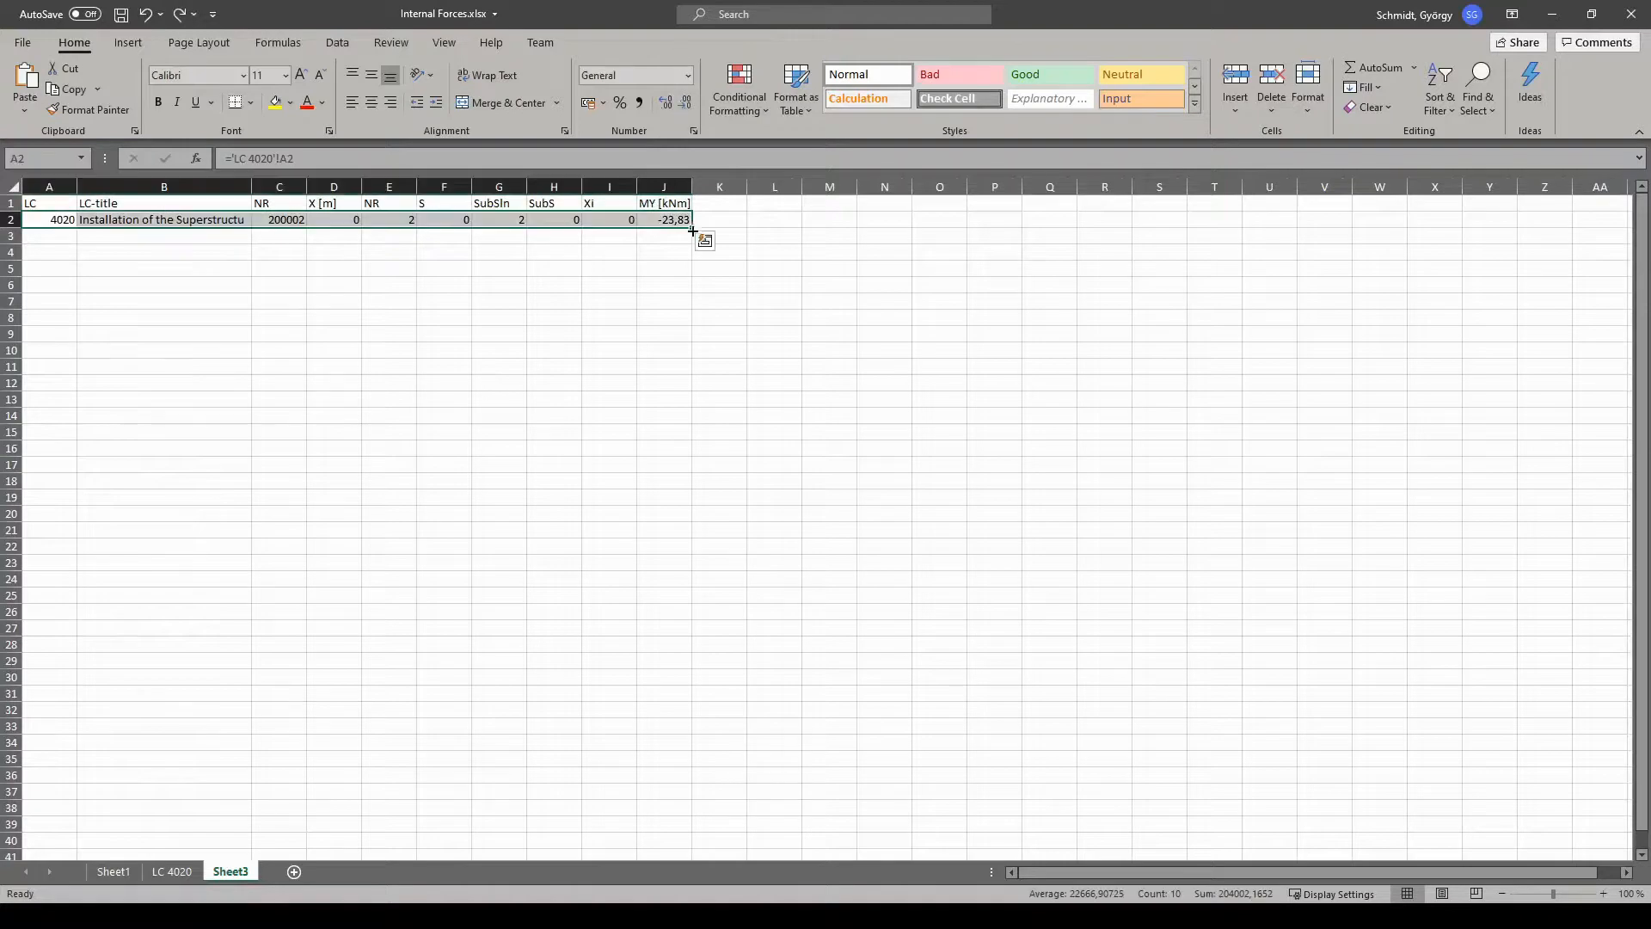
drag(690, 228, 693, 244)
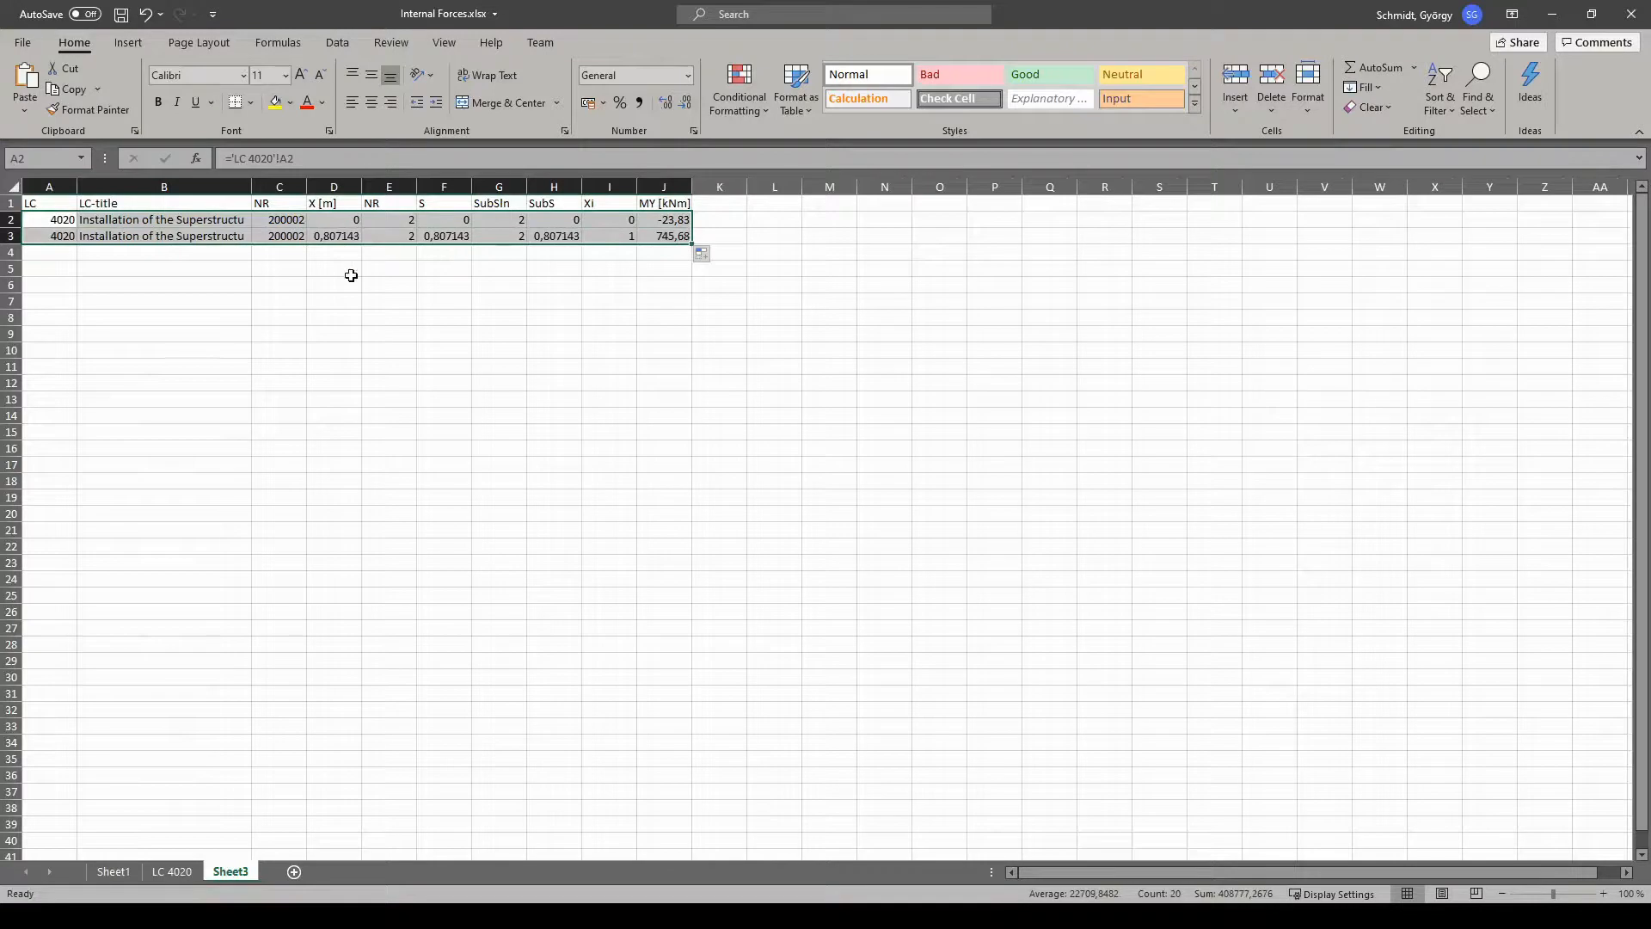
- Format the X, S and SubS values in D3, F3 and H3 with three decimals
click(331, 237)
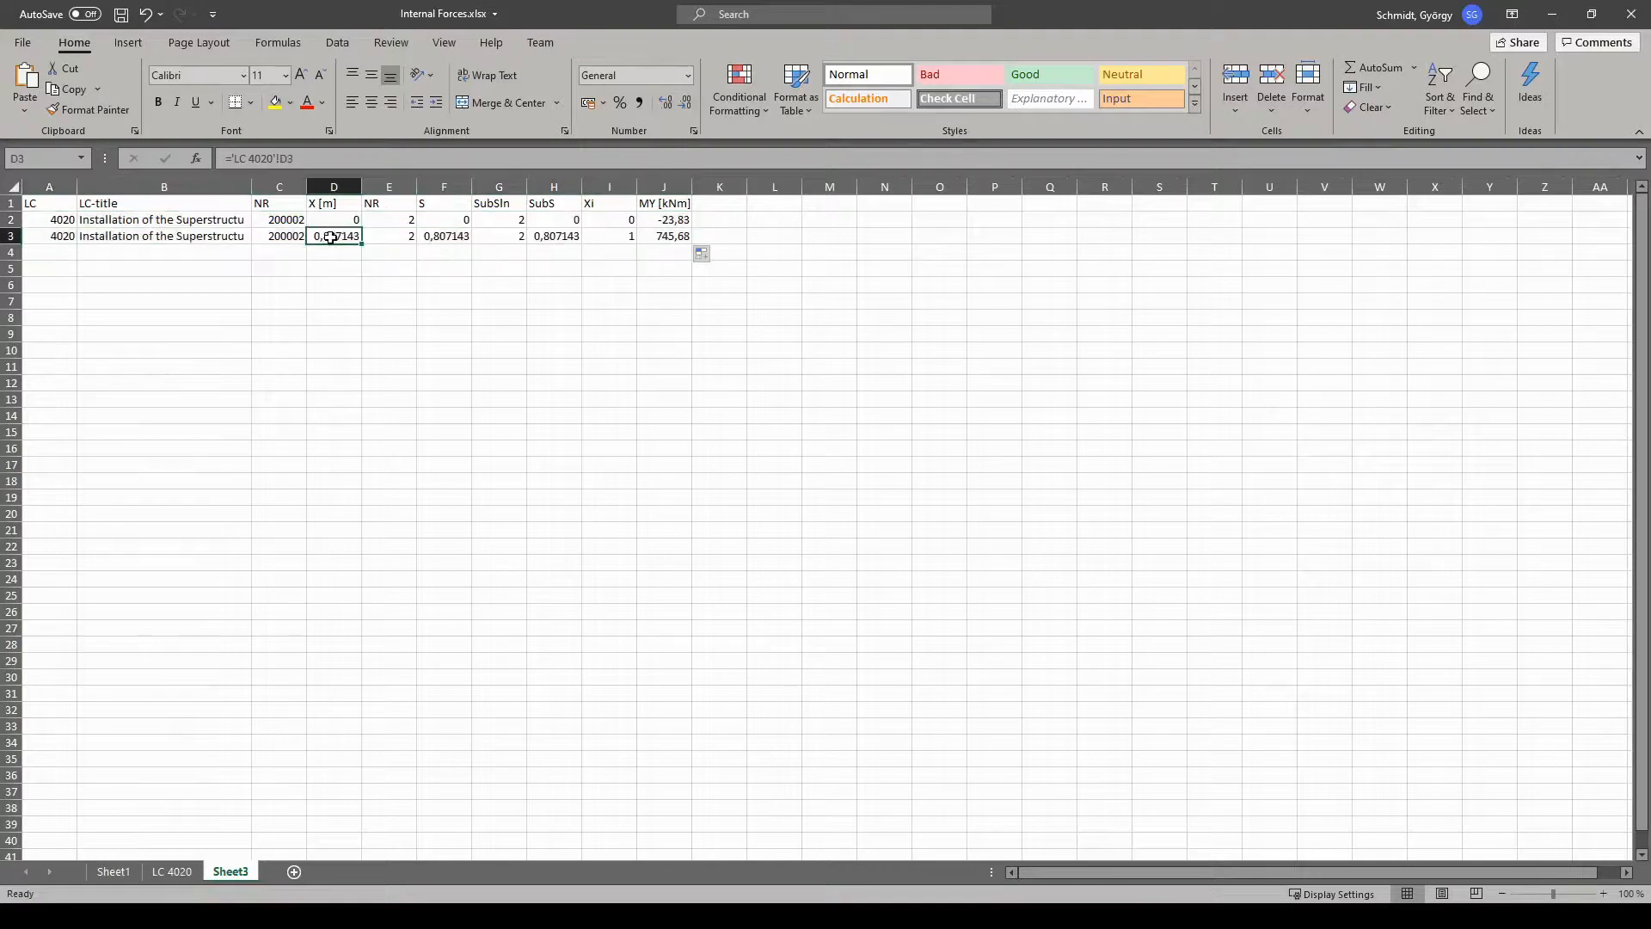
ctrl+click(436, 238)
ctrl+click(547, 241)
click(686, 103)
click(686, 103)
click(686, 103)
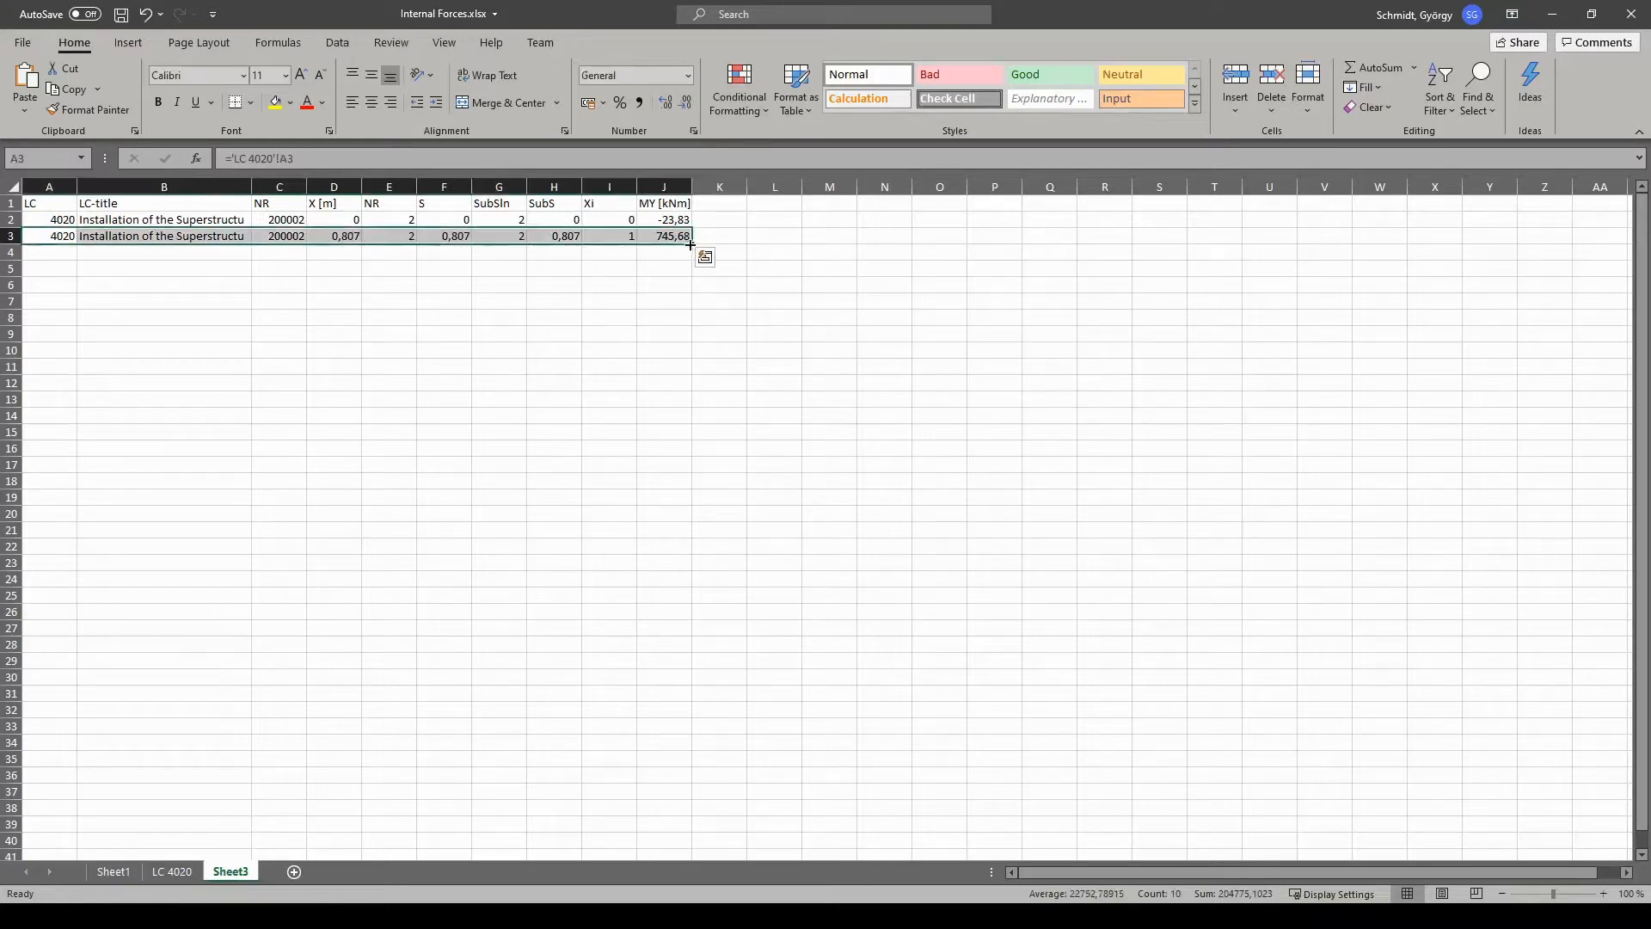
- Fill the row 3 links down to row 57 and compare Sheet3 with the LC 4020 sheet
drag(691, 244, 696, 834)
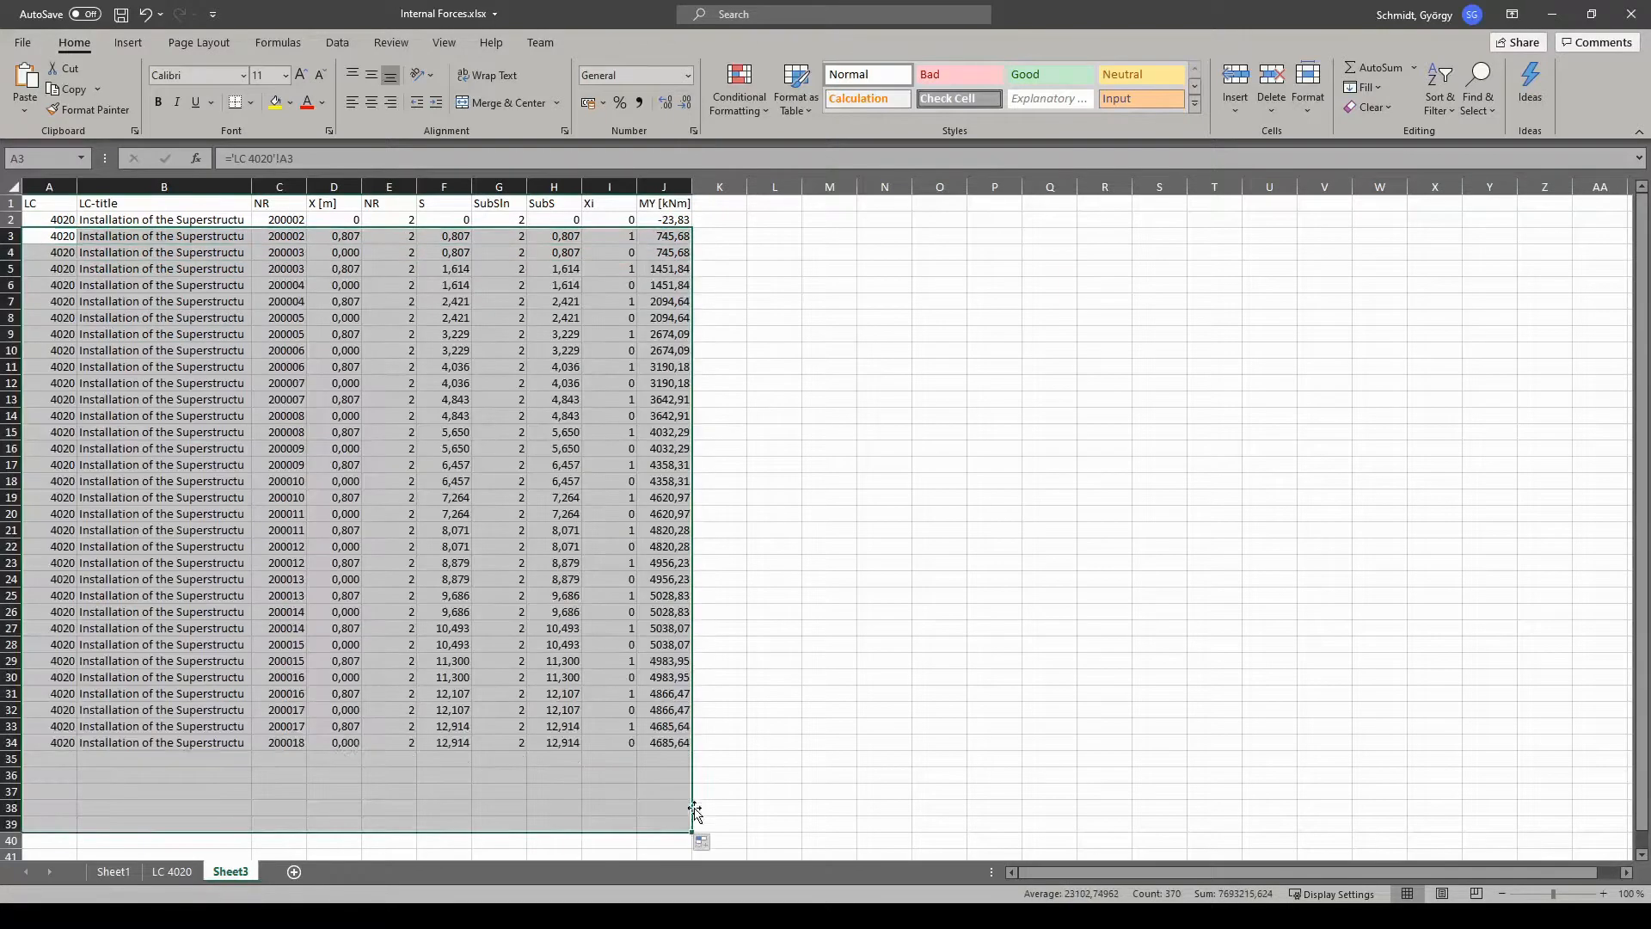
scroll(772, 496, down, 5)
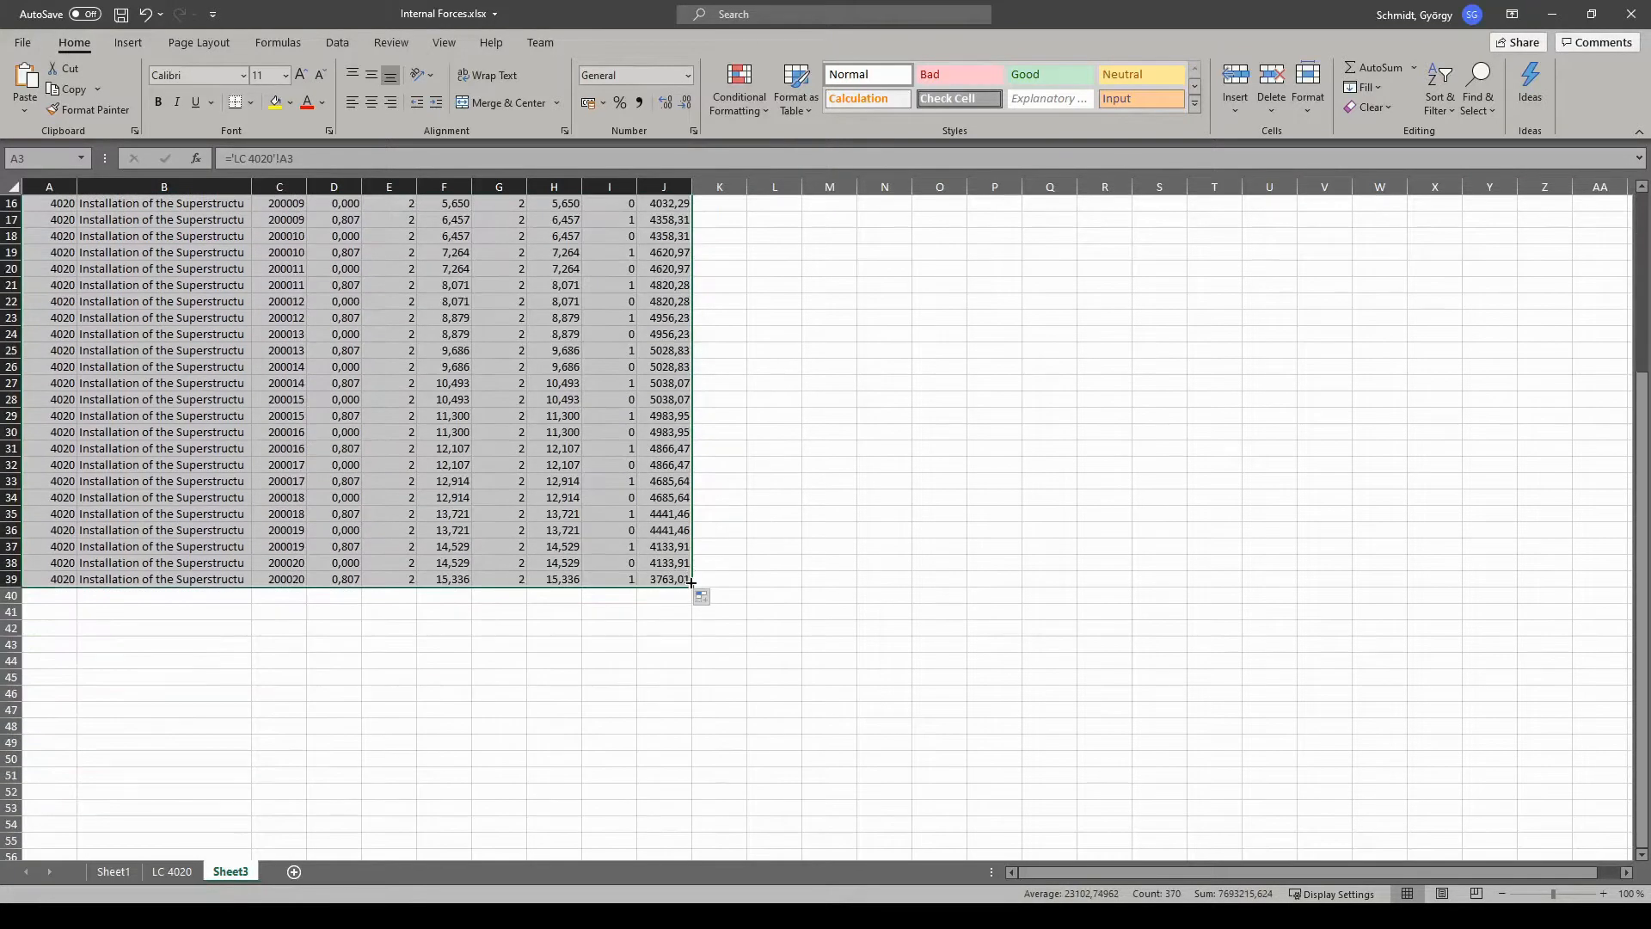
drag(692, 587, 693, 803)
scroll(715, 679, down, 3)
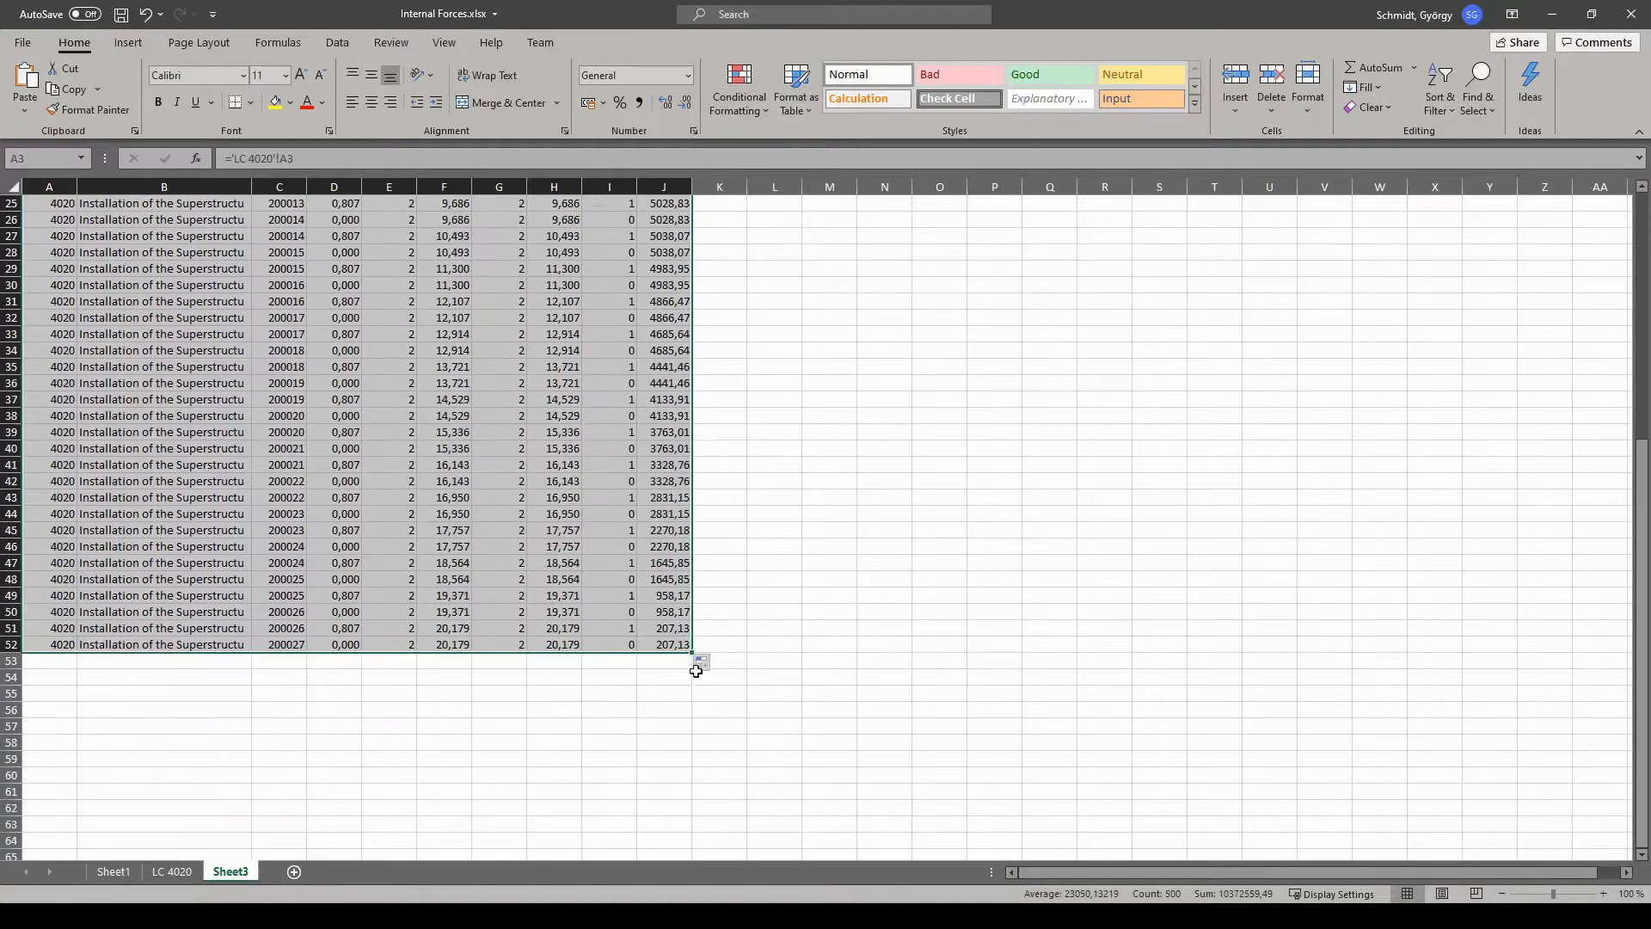
drag(693, 652, 708, 727)
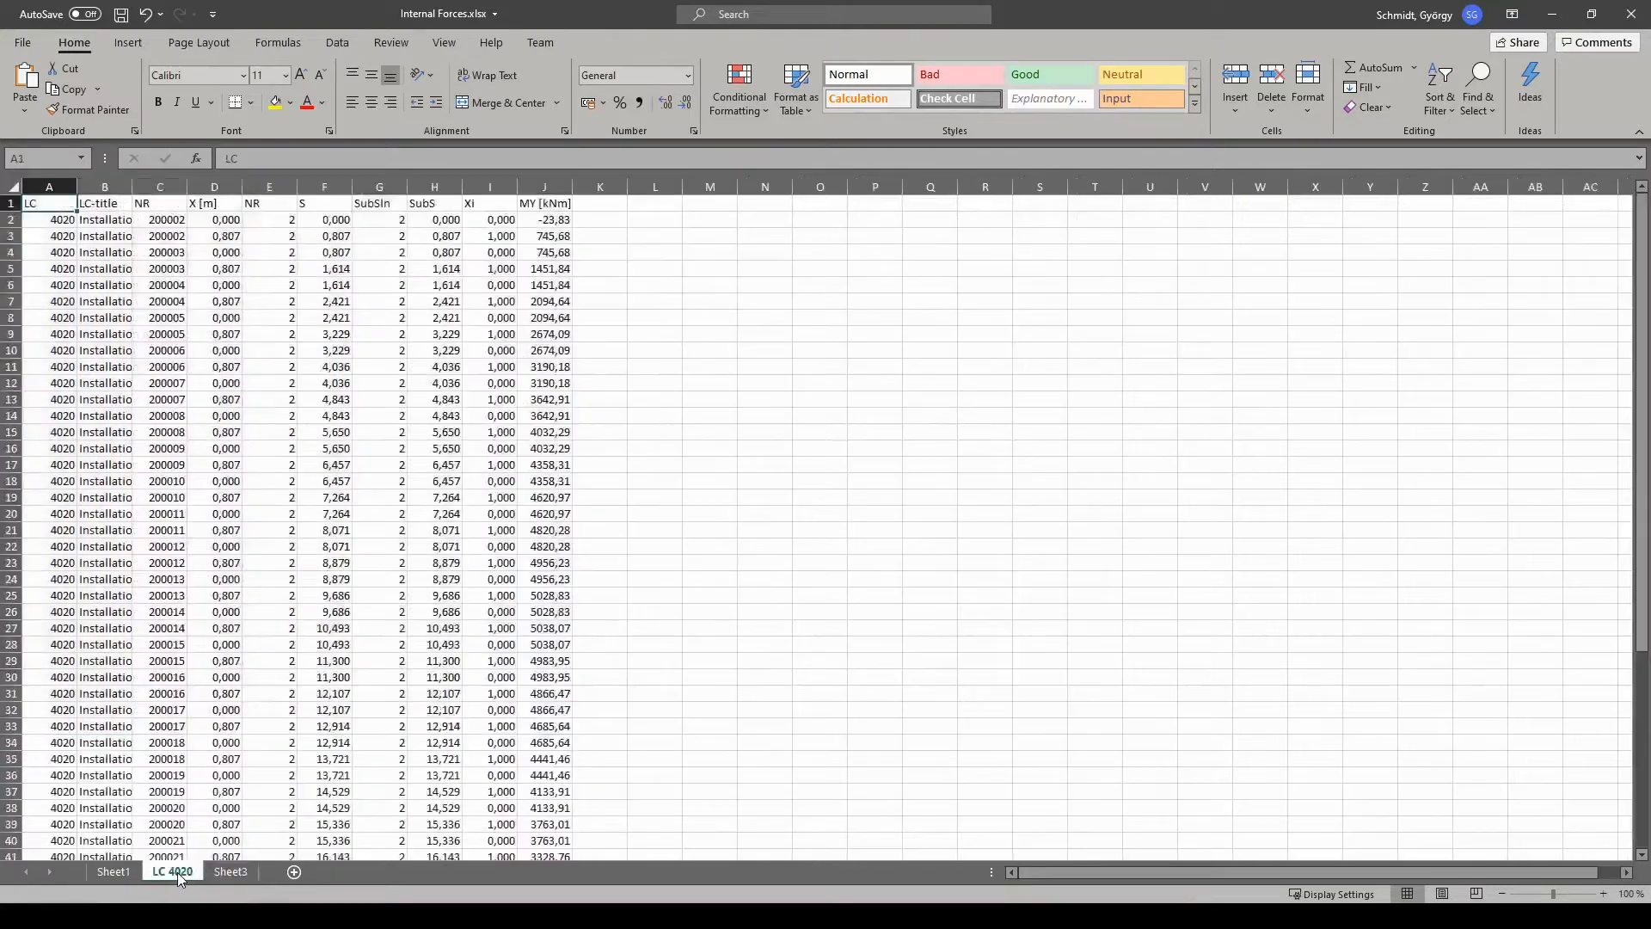
click(177, 872)
click(232, 872)
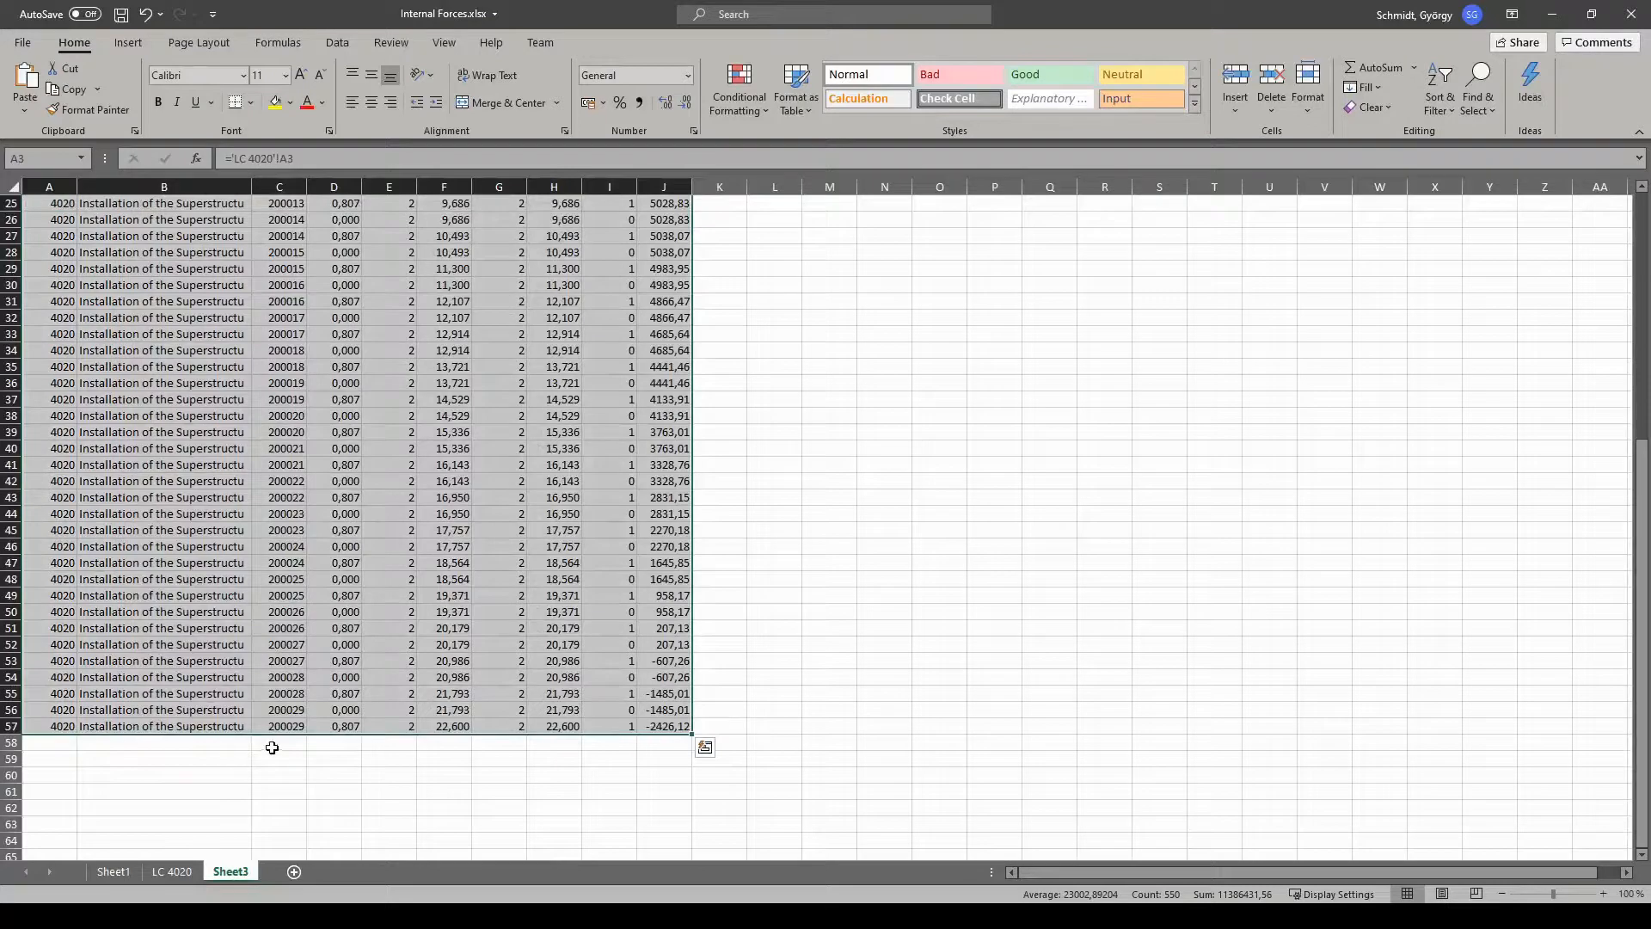
click(175, 871)
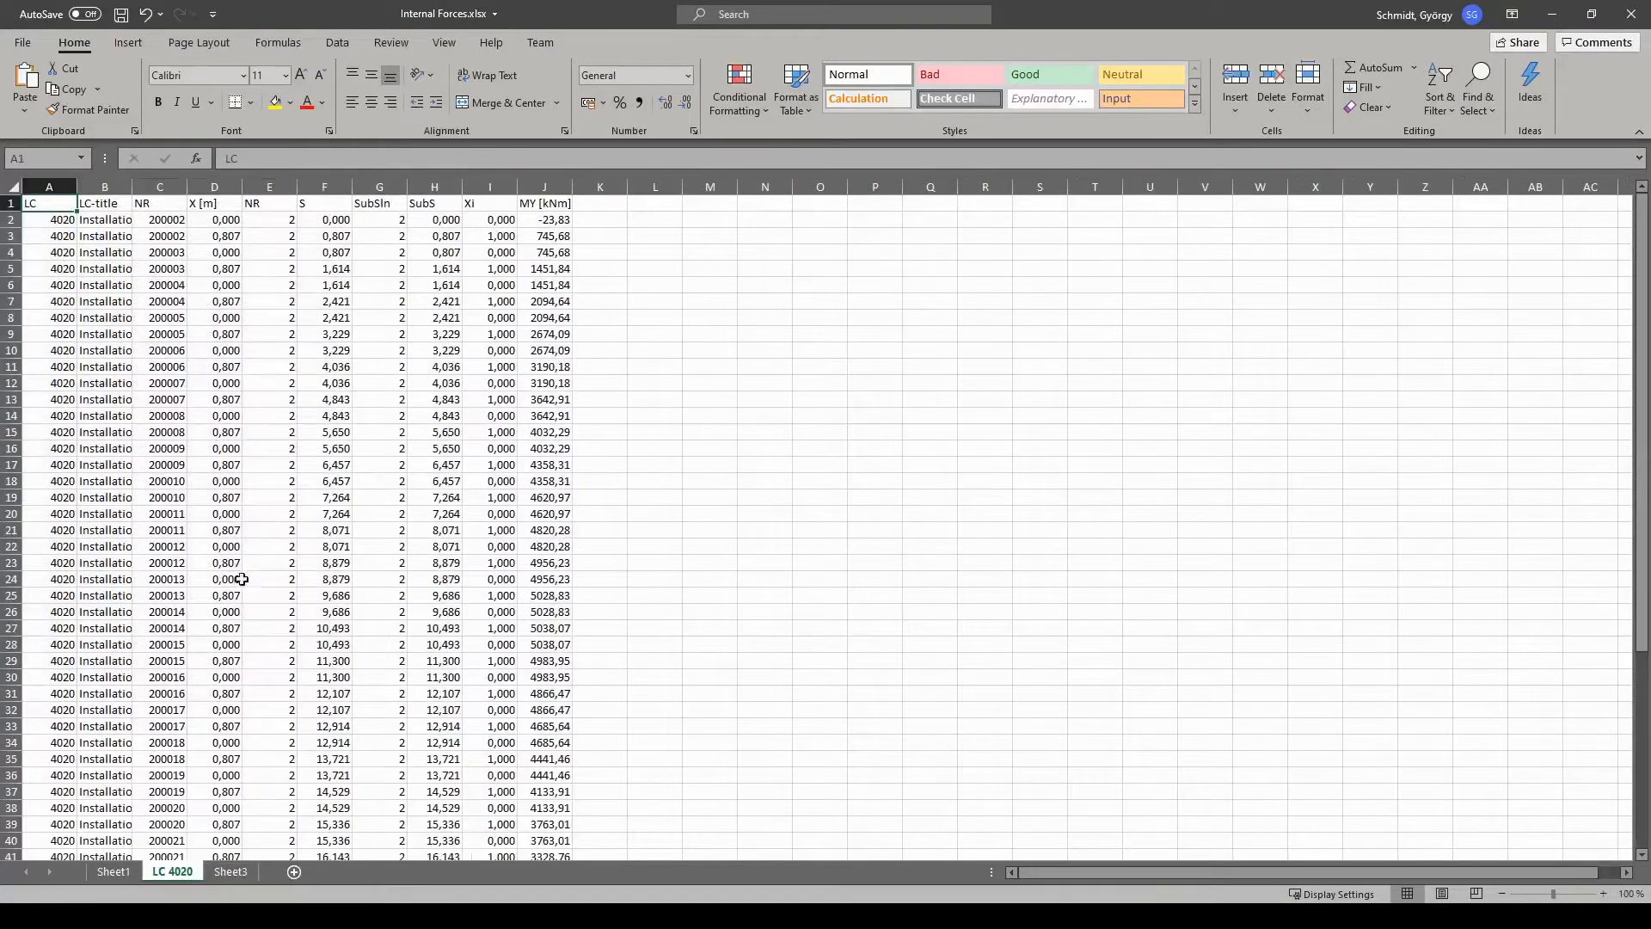
- Check Sheet3 against the LC 4020 sheet, then save the changes to Internal Forces.xlsx and close the workbook
click(225, 872)
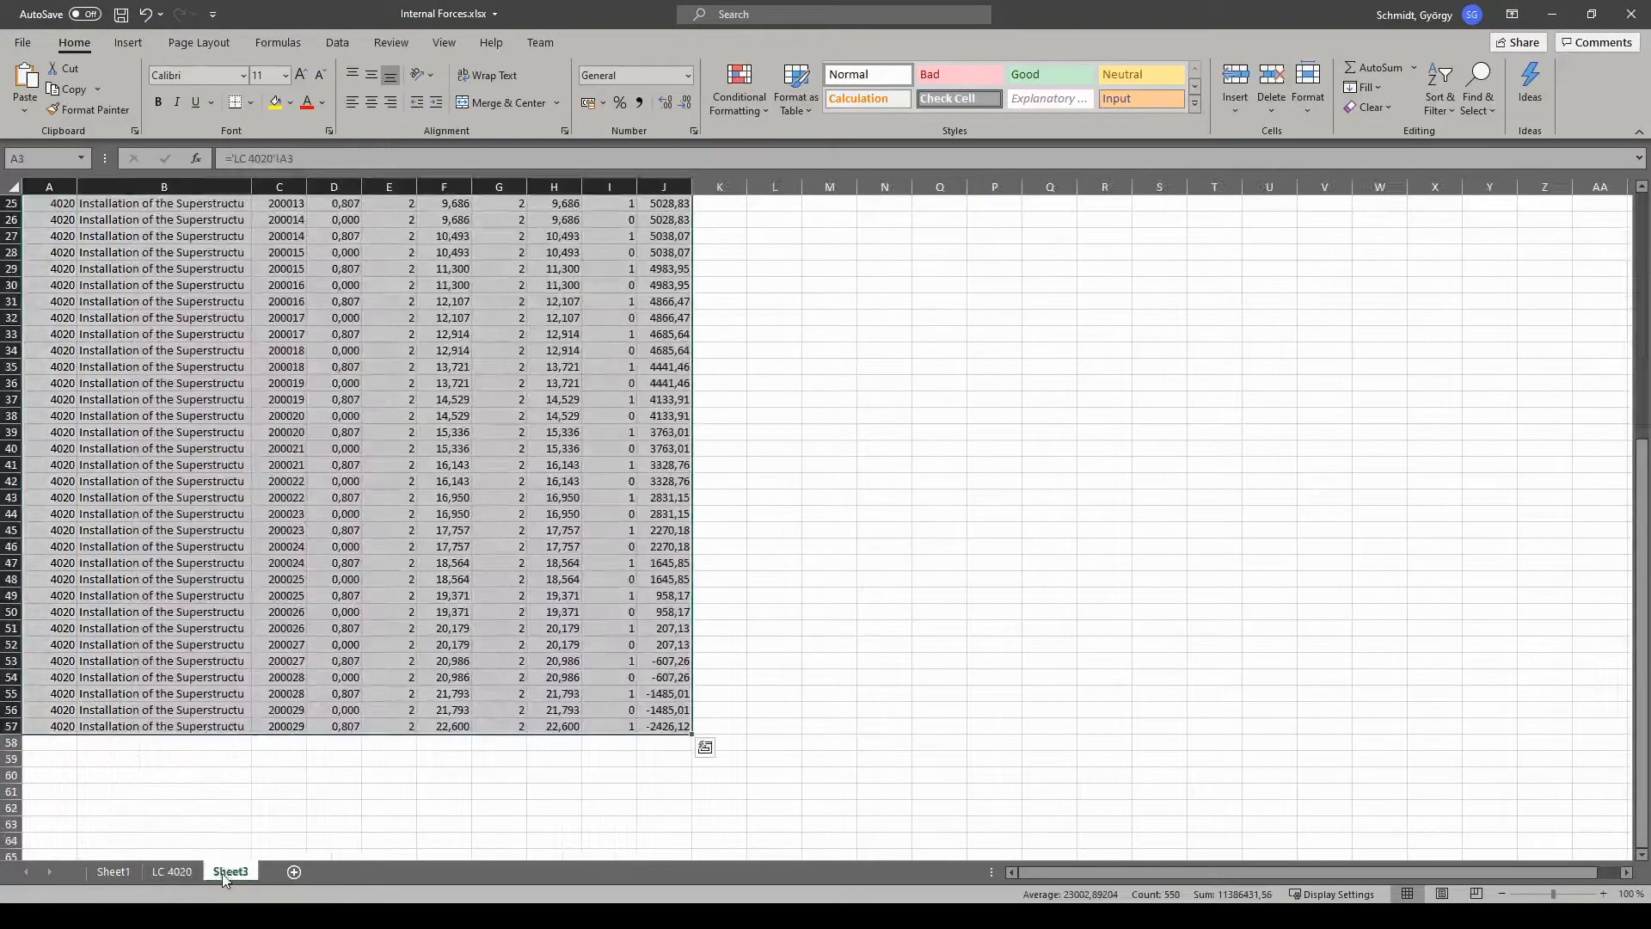
scroll(490, 668, up, 5)
scroll(490, 667, up, 3)
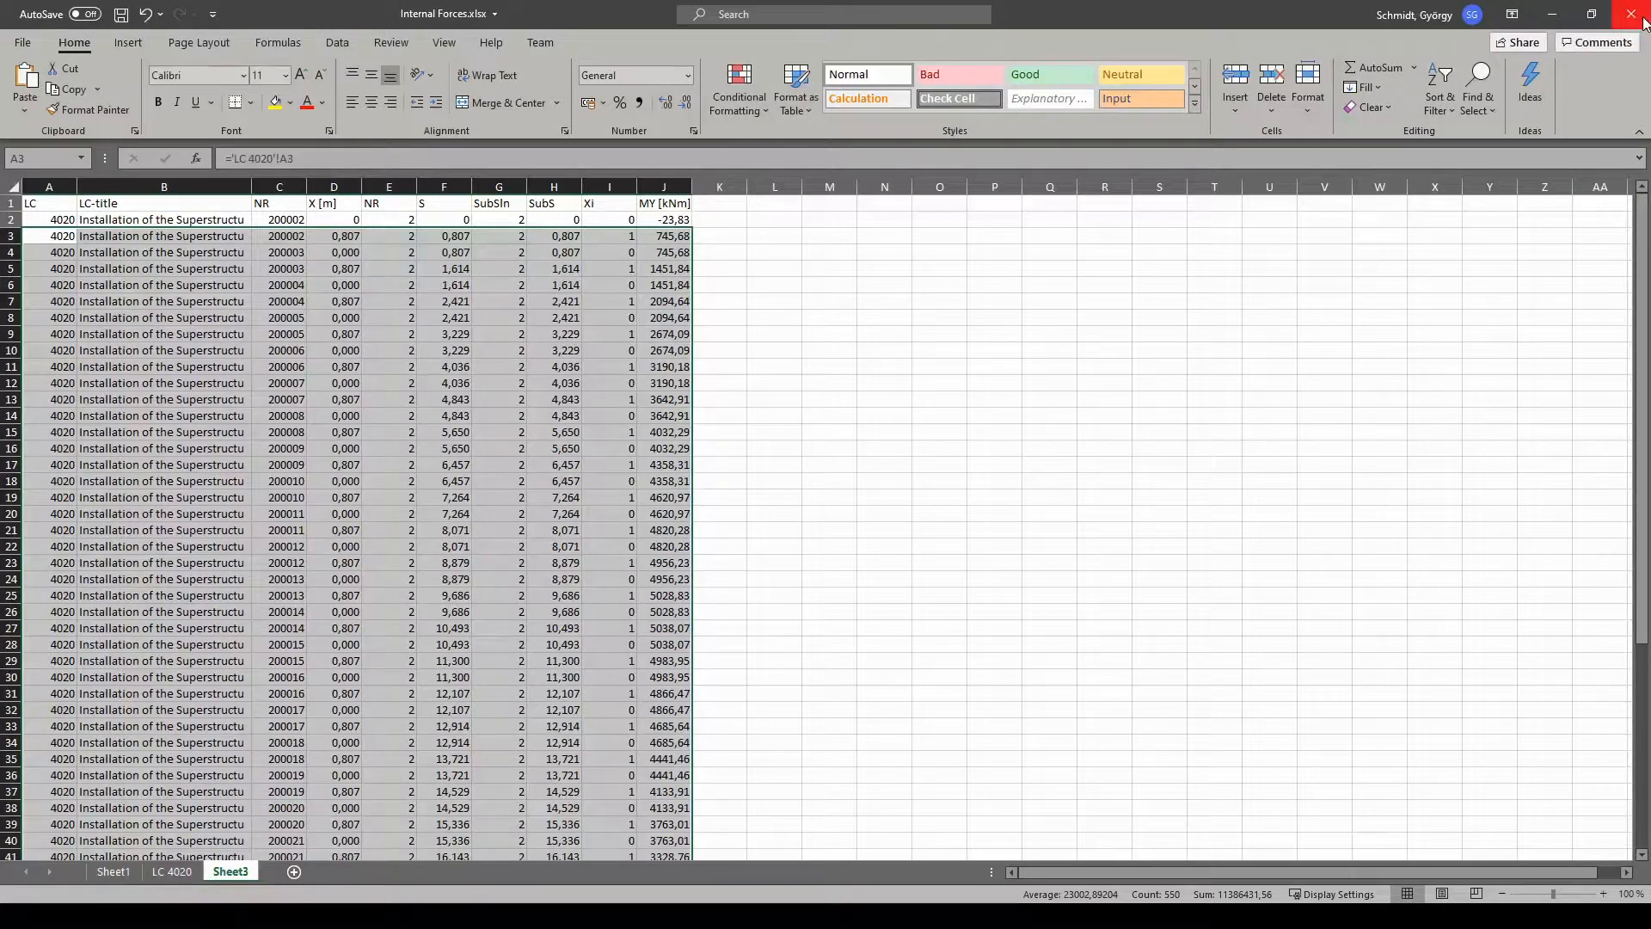
click(188, 872)
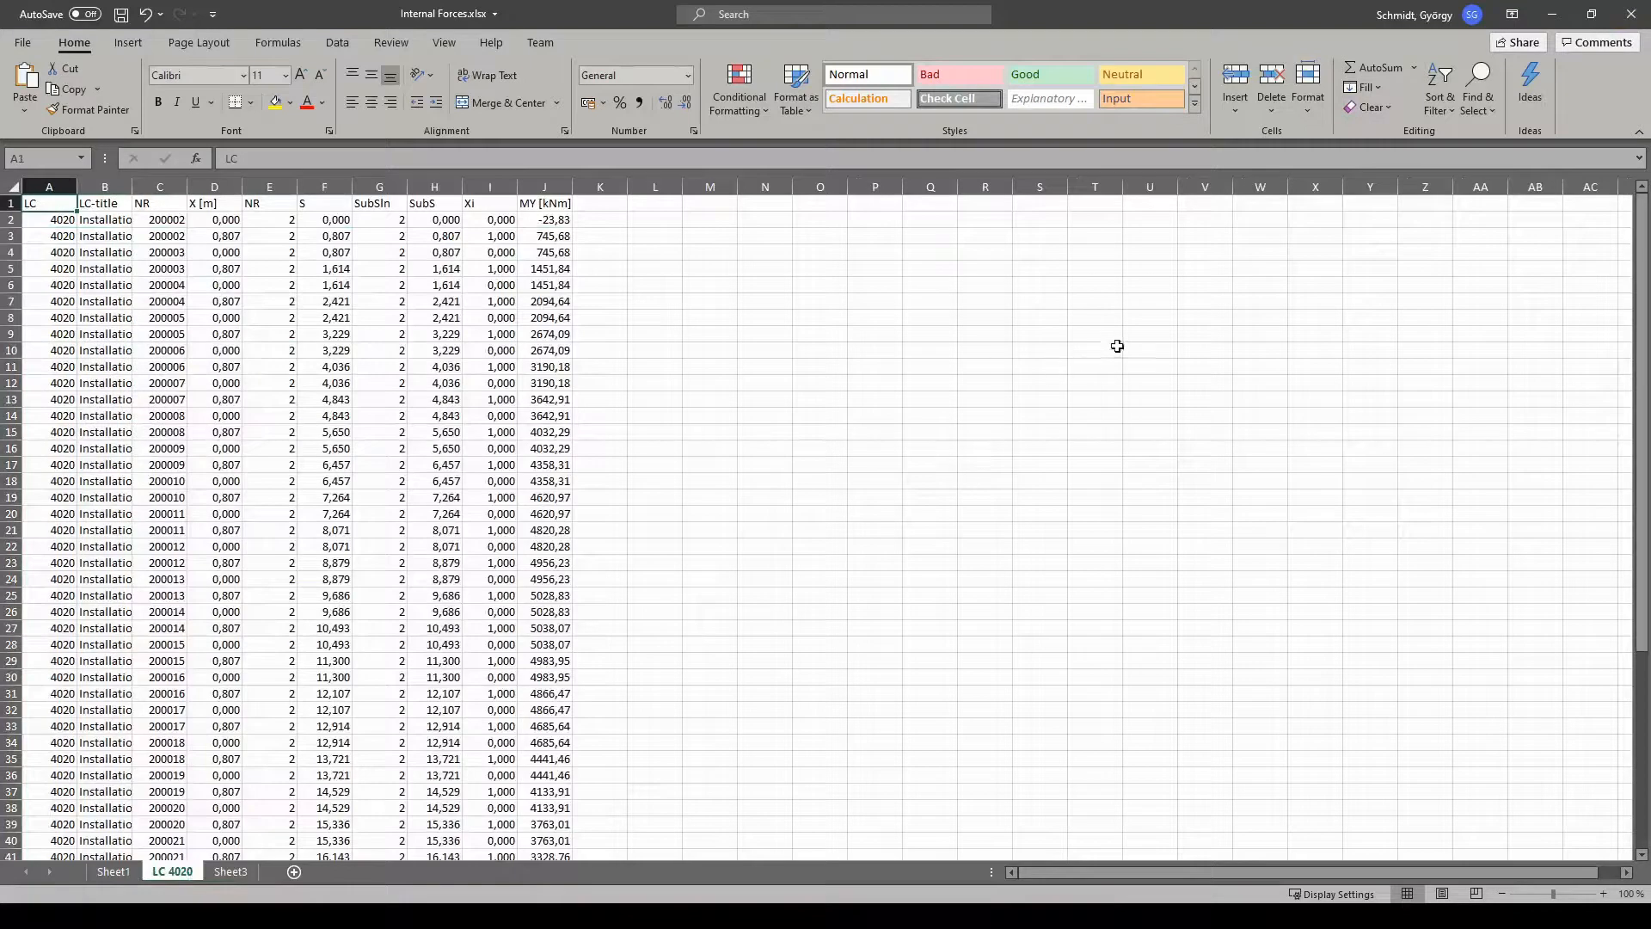
click(1632, 14)
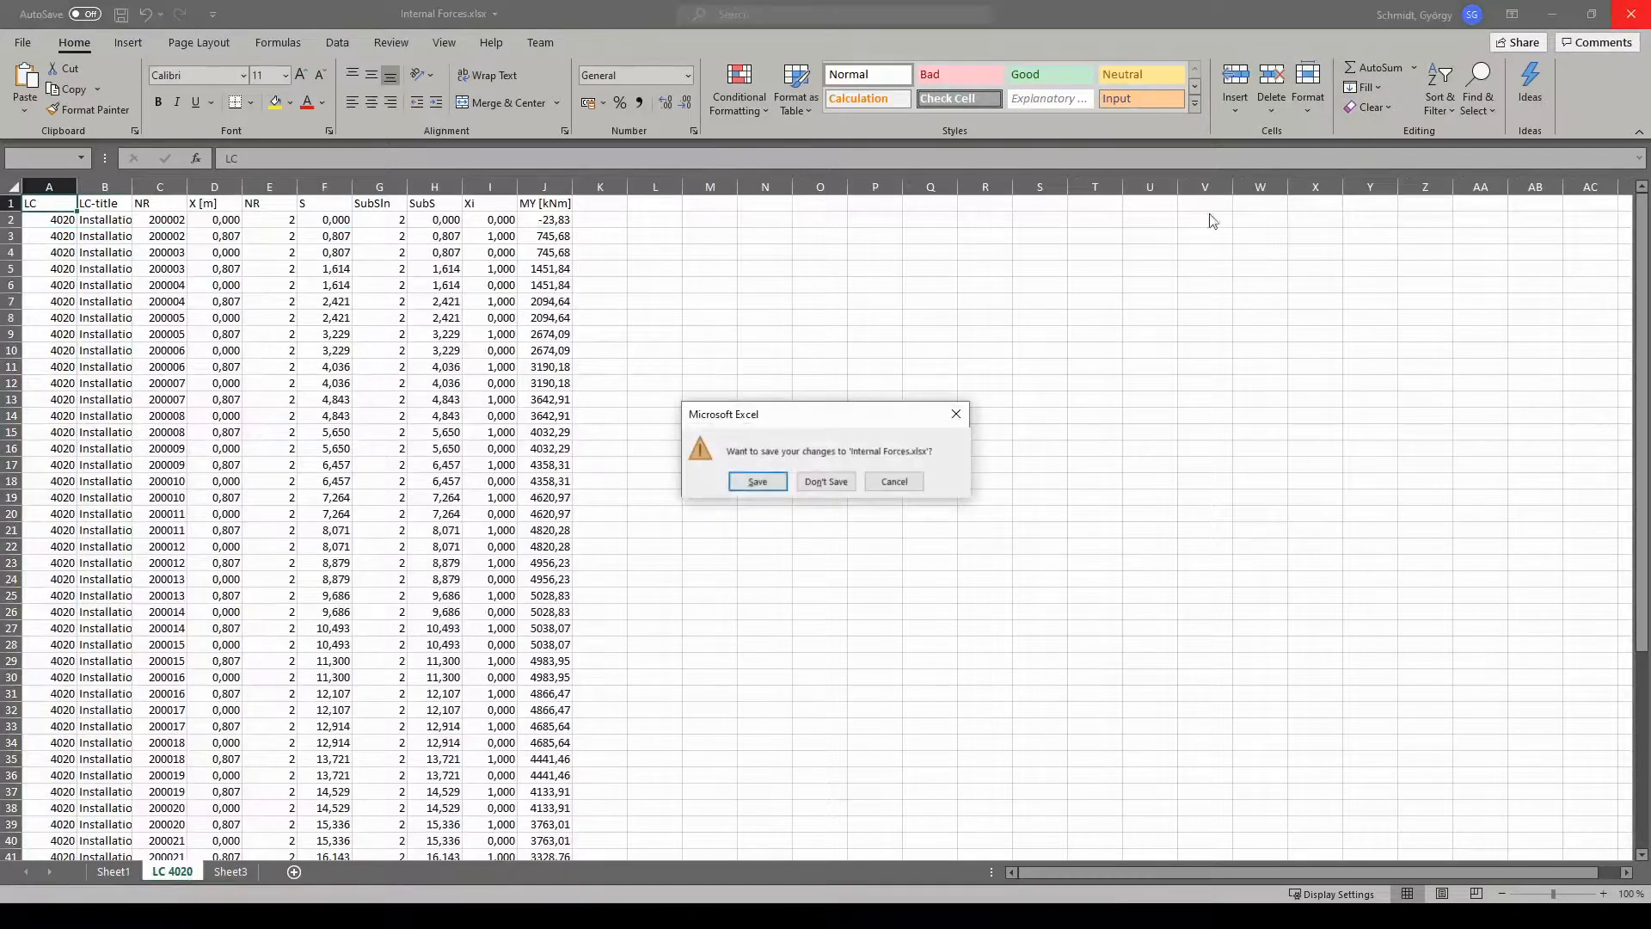
click(758, 482)
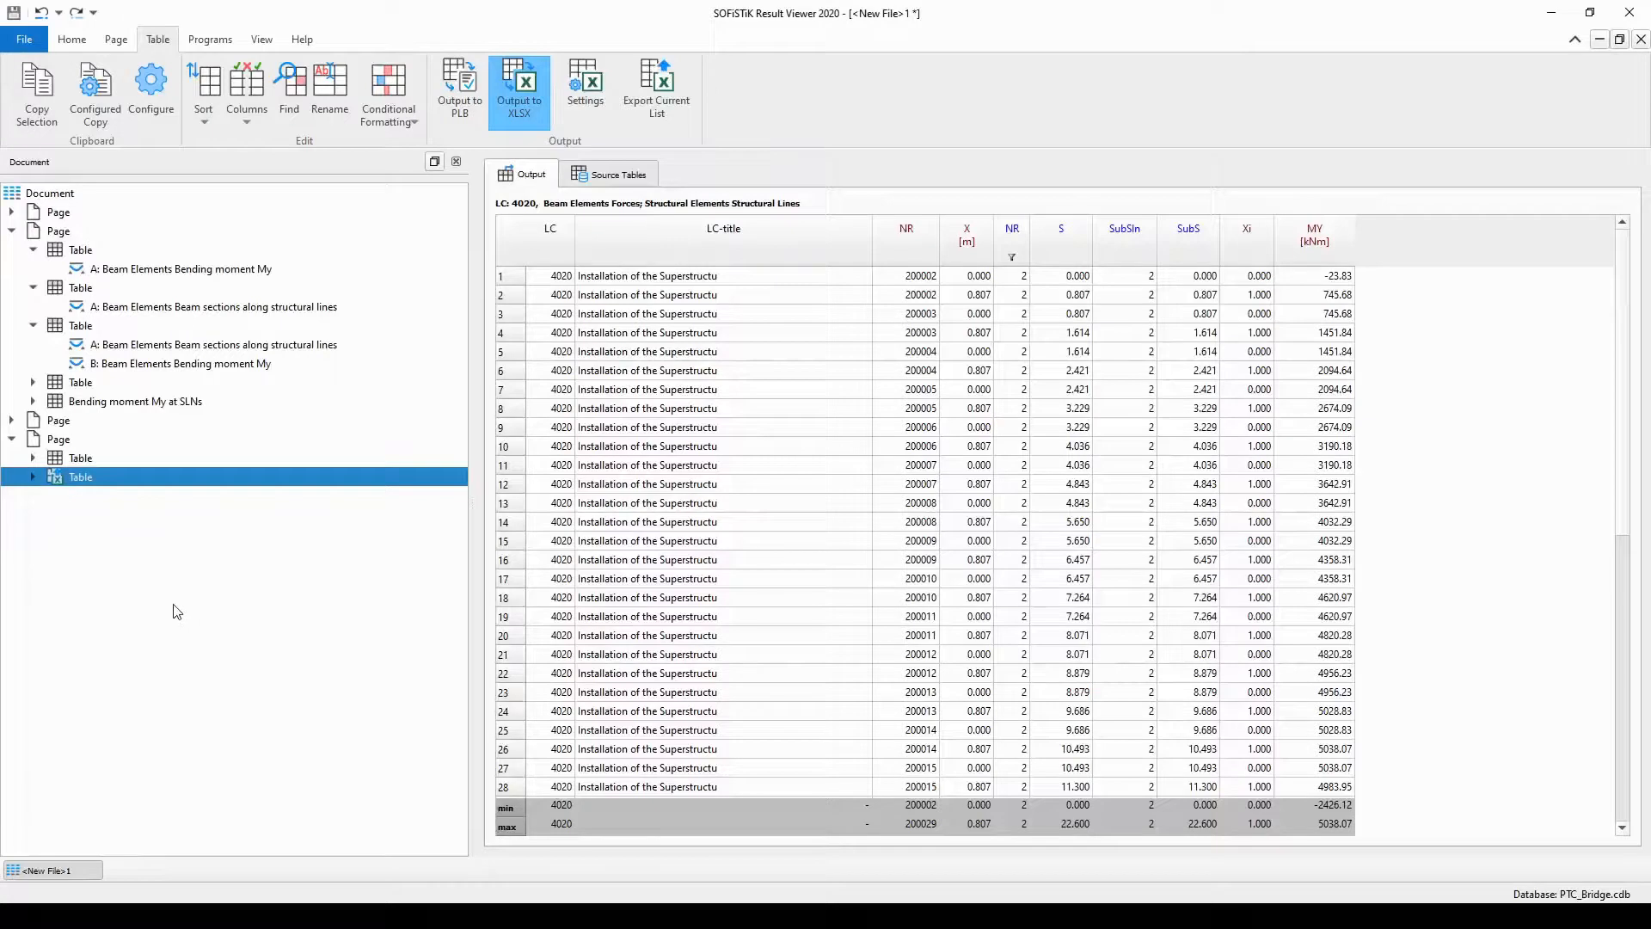
- In SOFiSTiK Result Viewer, add a new page at the end of the document and delete its default cross section graphic
click(74, 40)
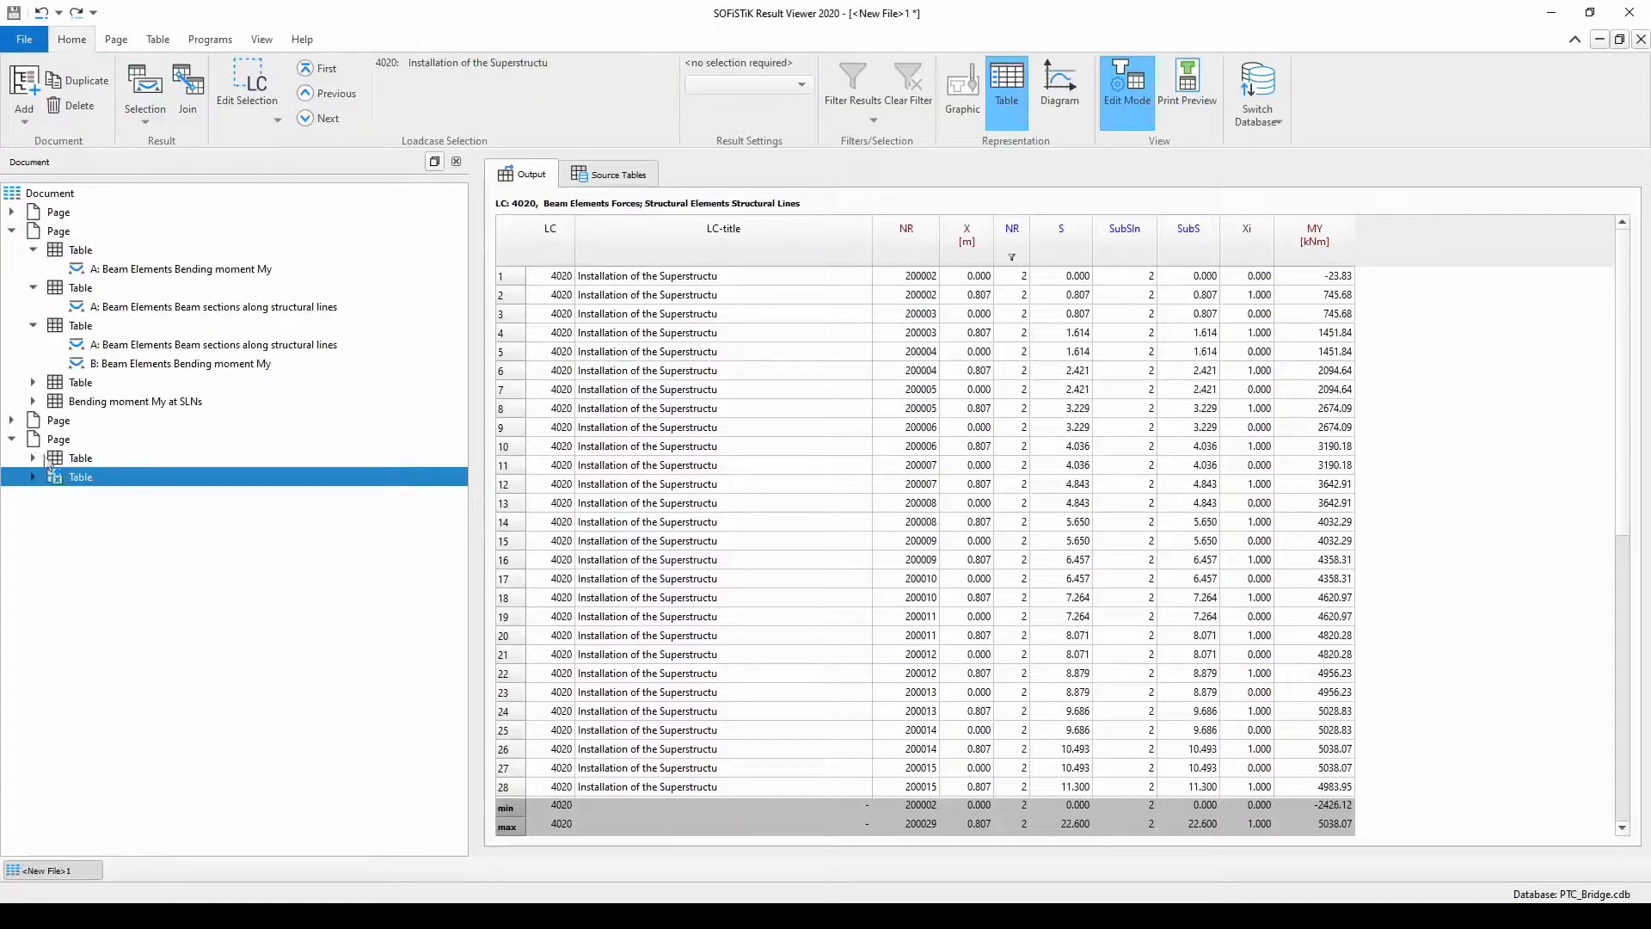
click(12, 439)
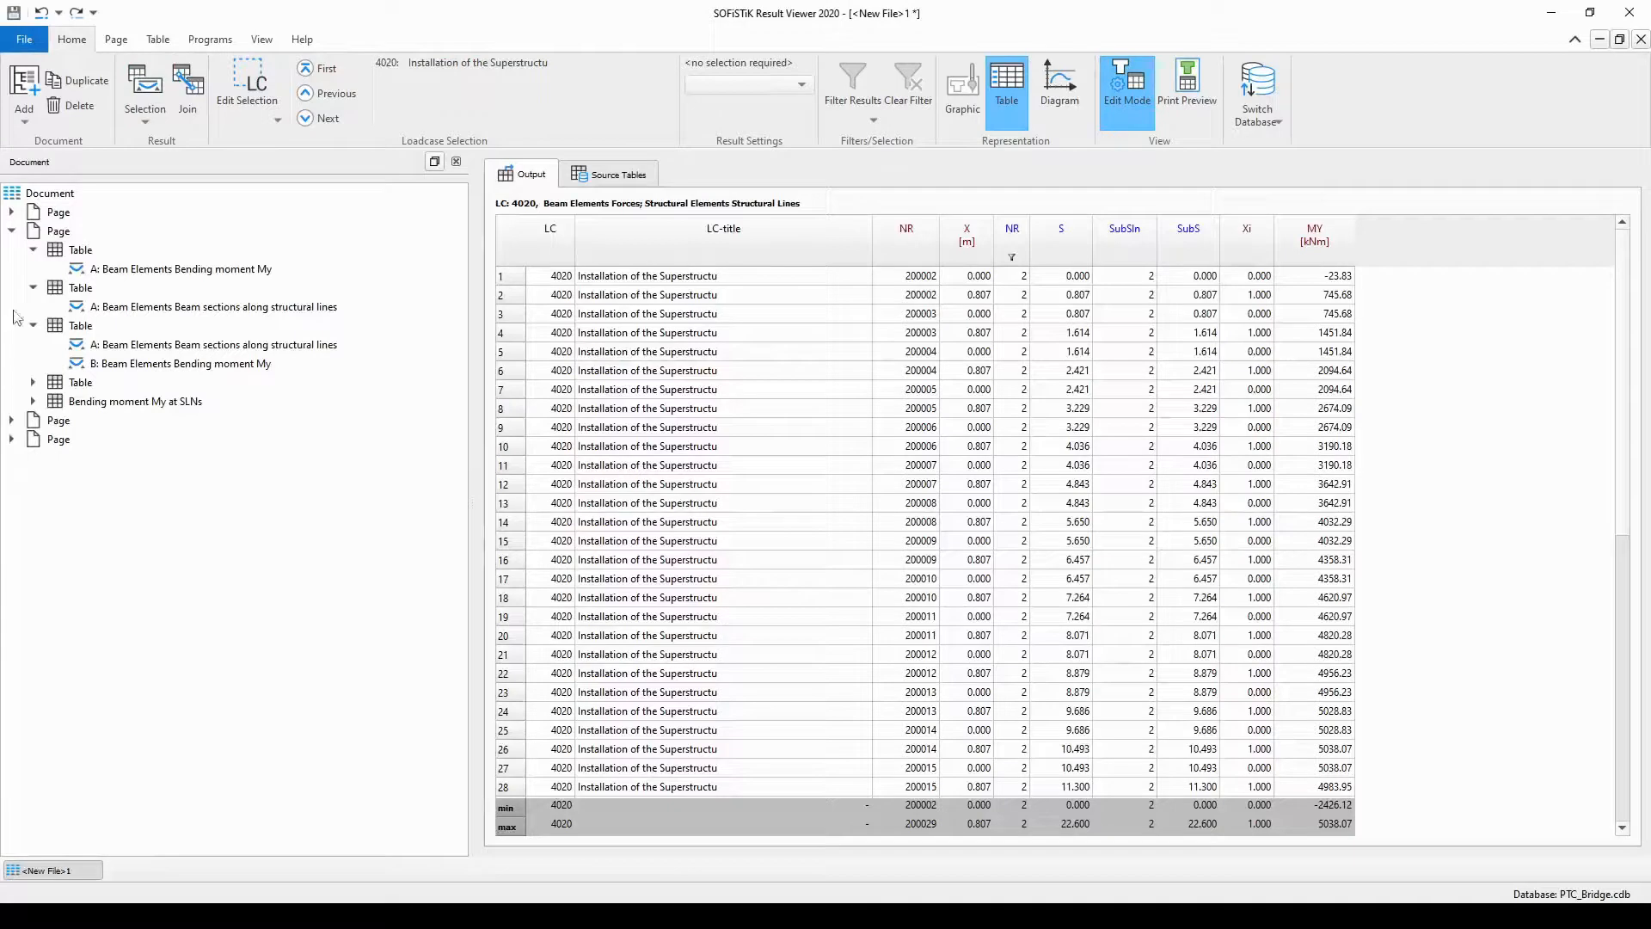
click(11, 230)
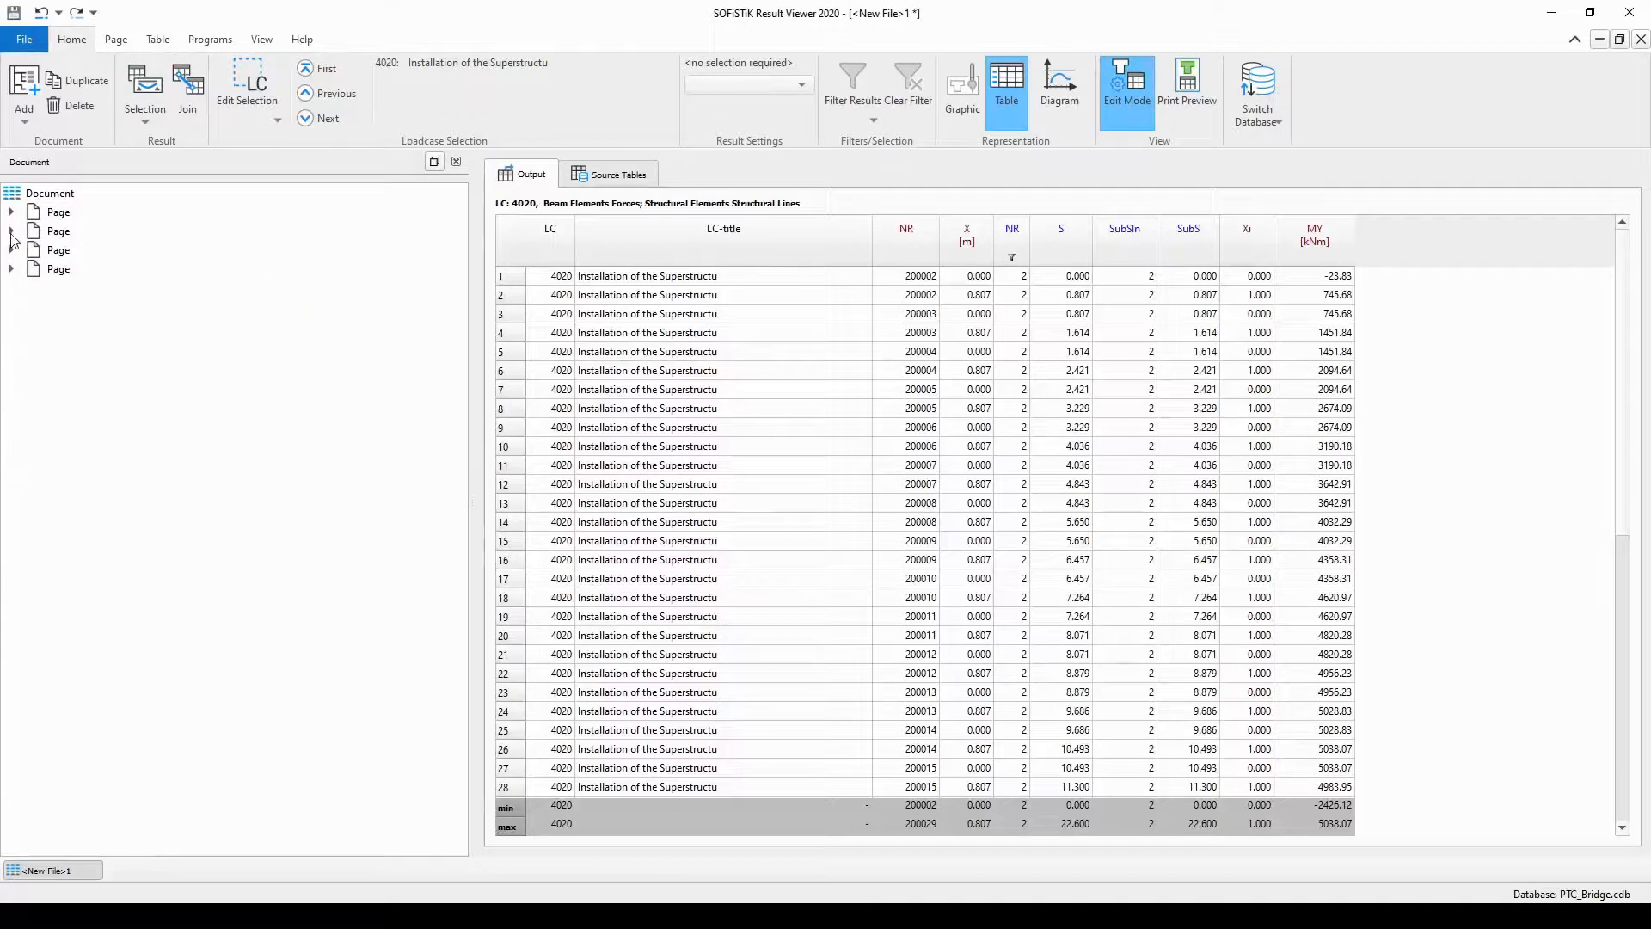
right_click(57, 198)
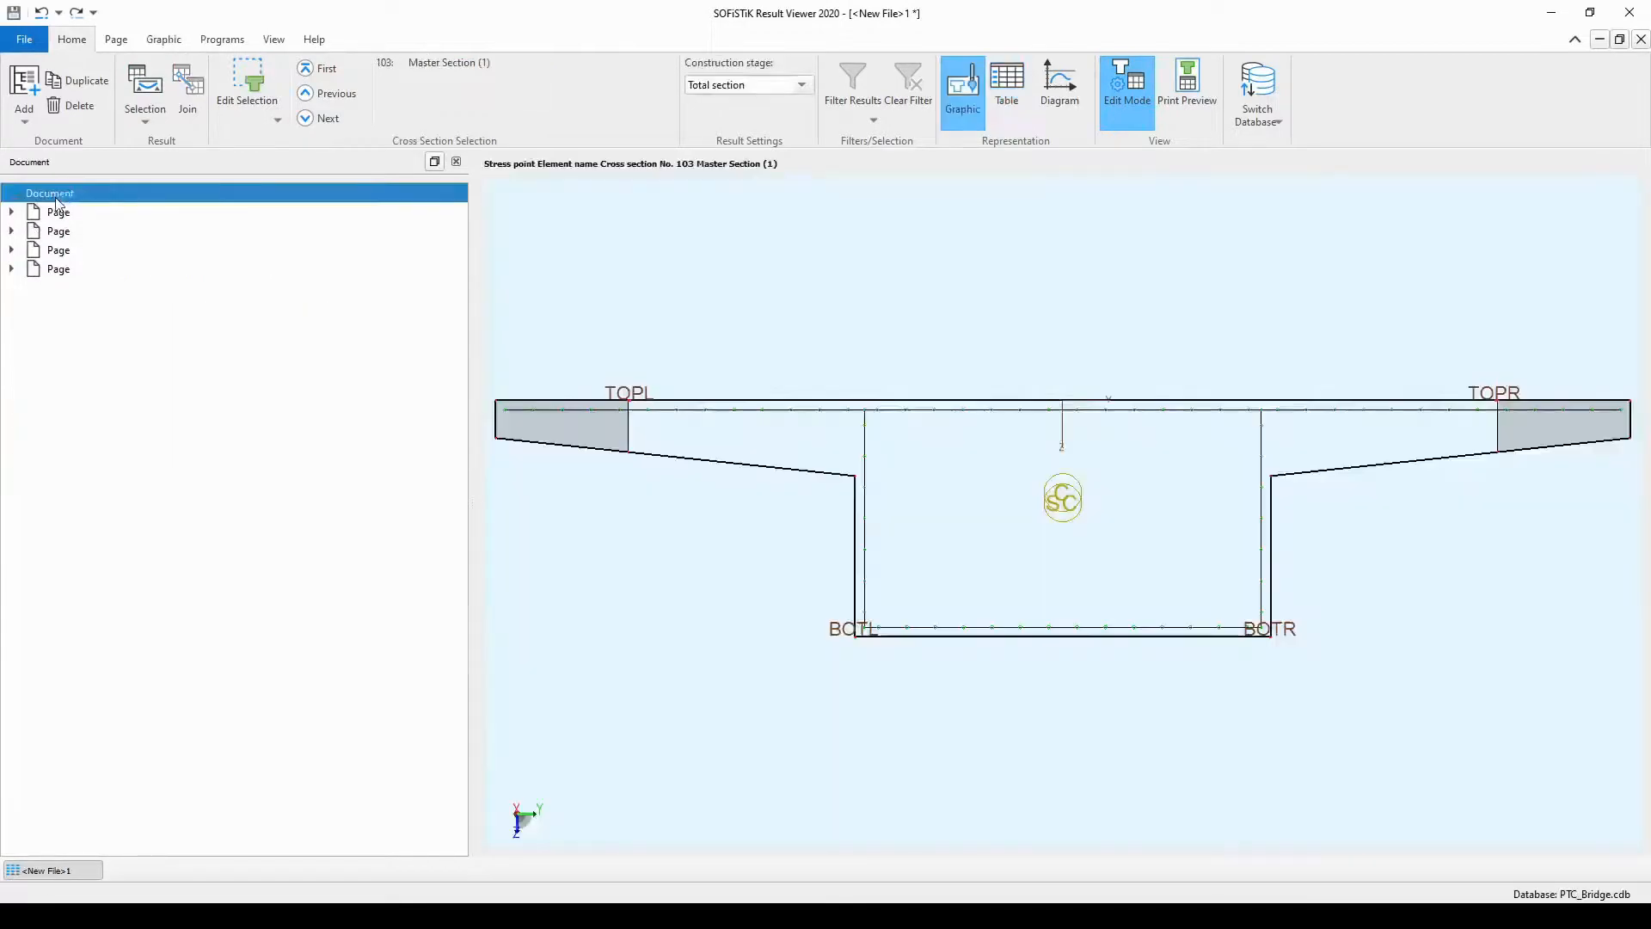
click(73, 208)
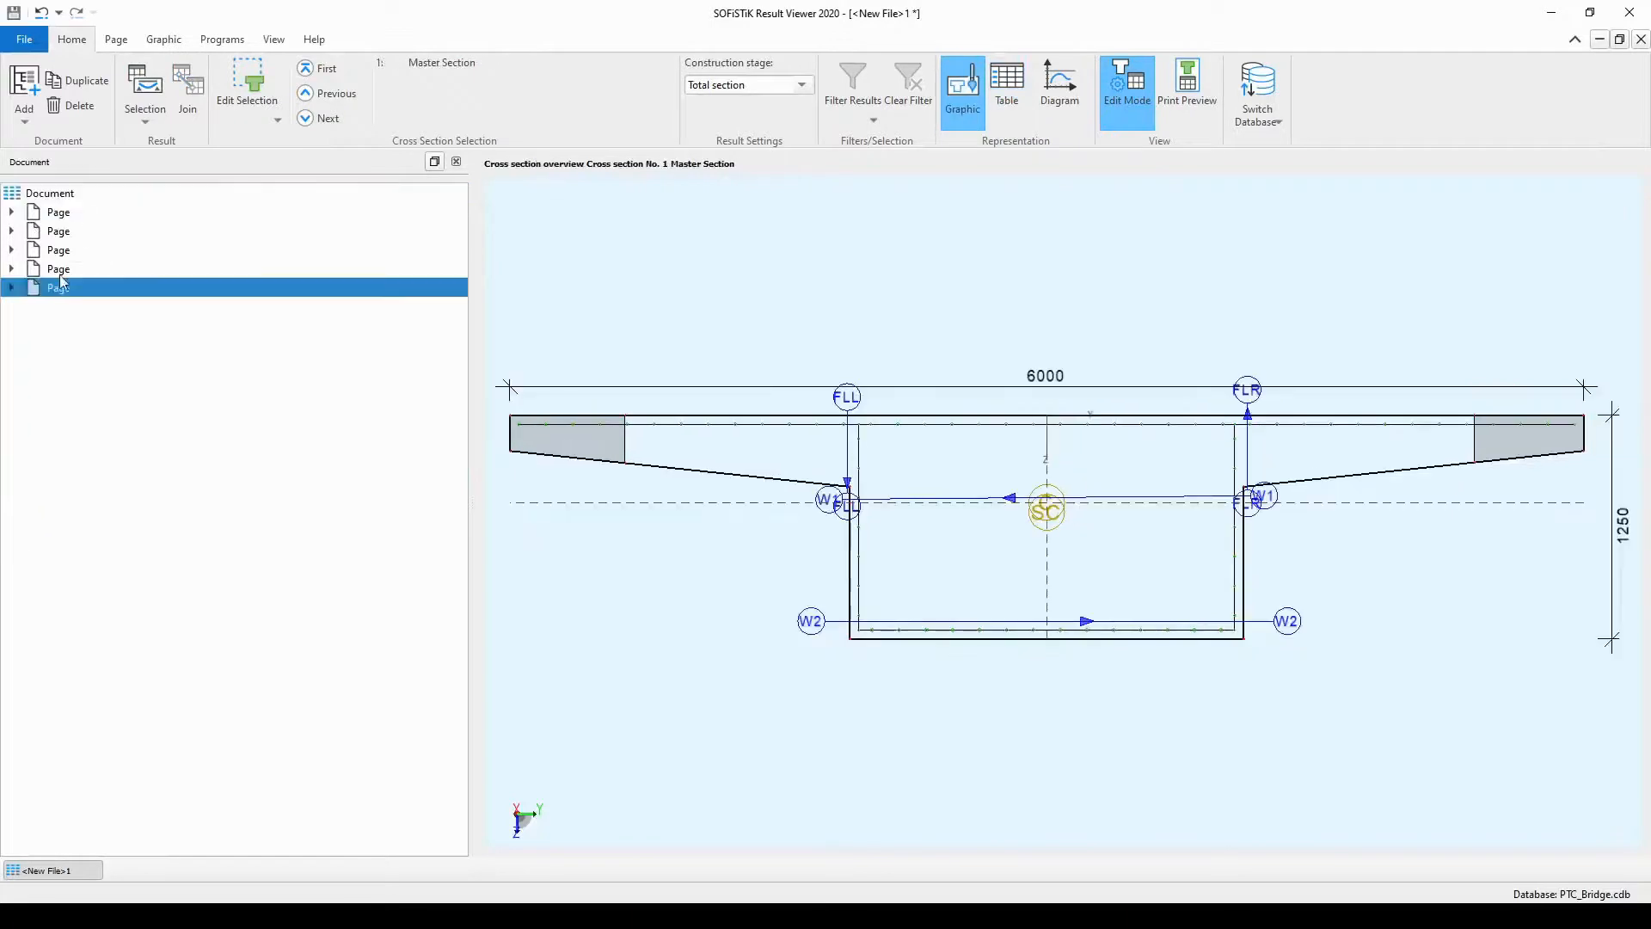
click(12, 289)
click(69, 310)
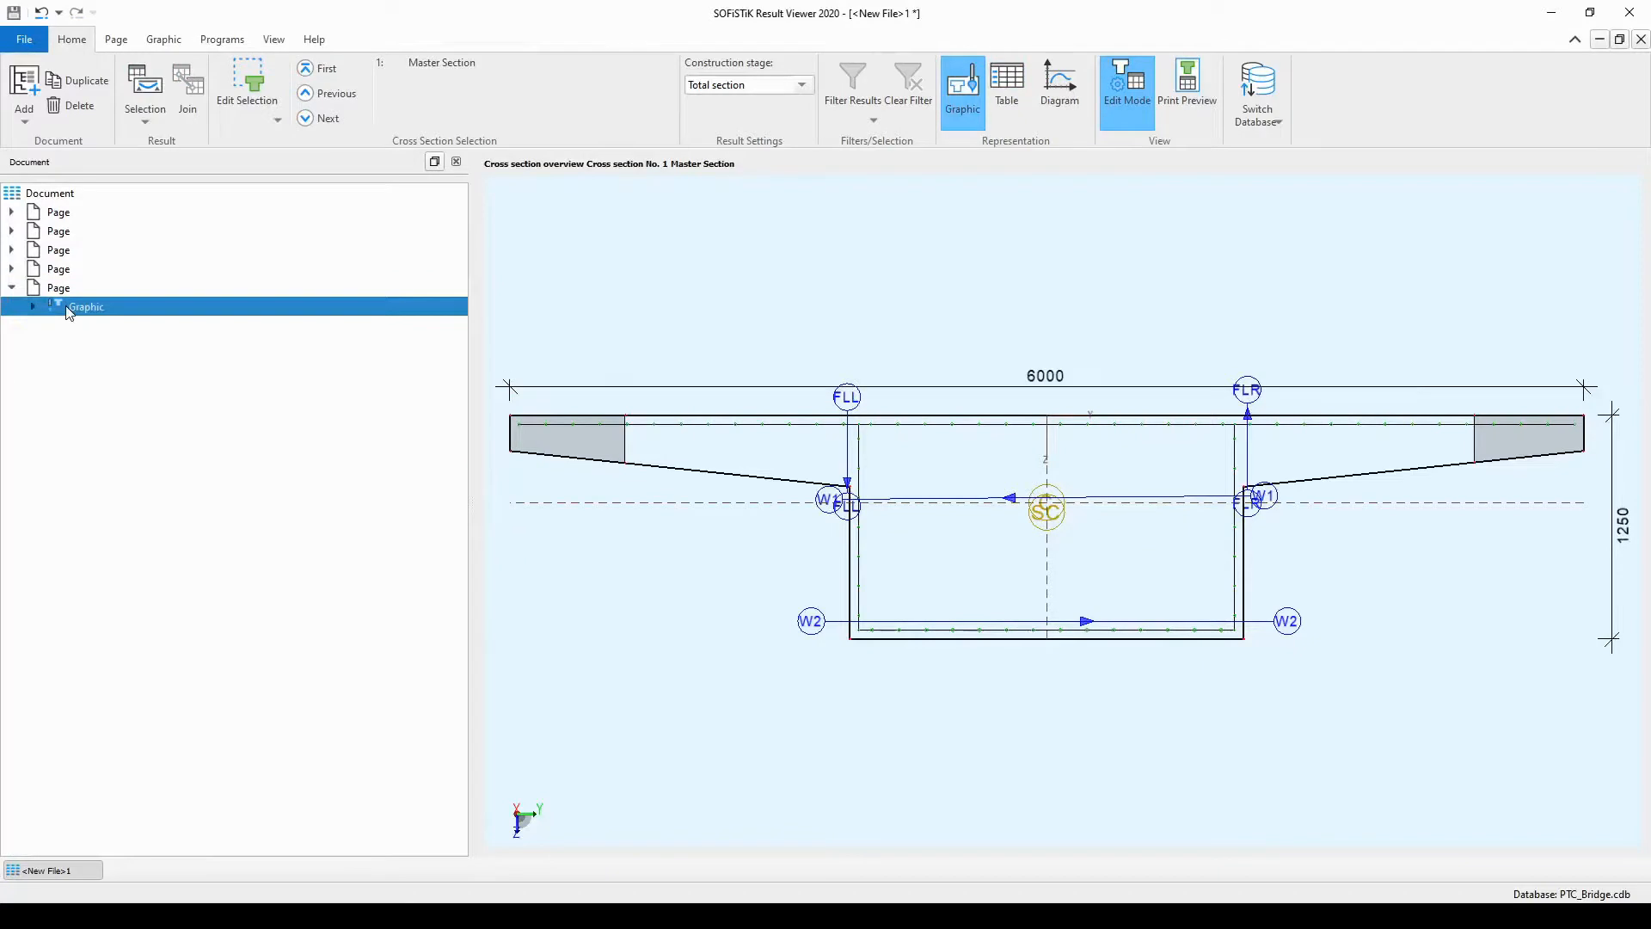
key(Delete)
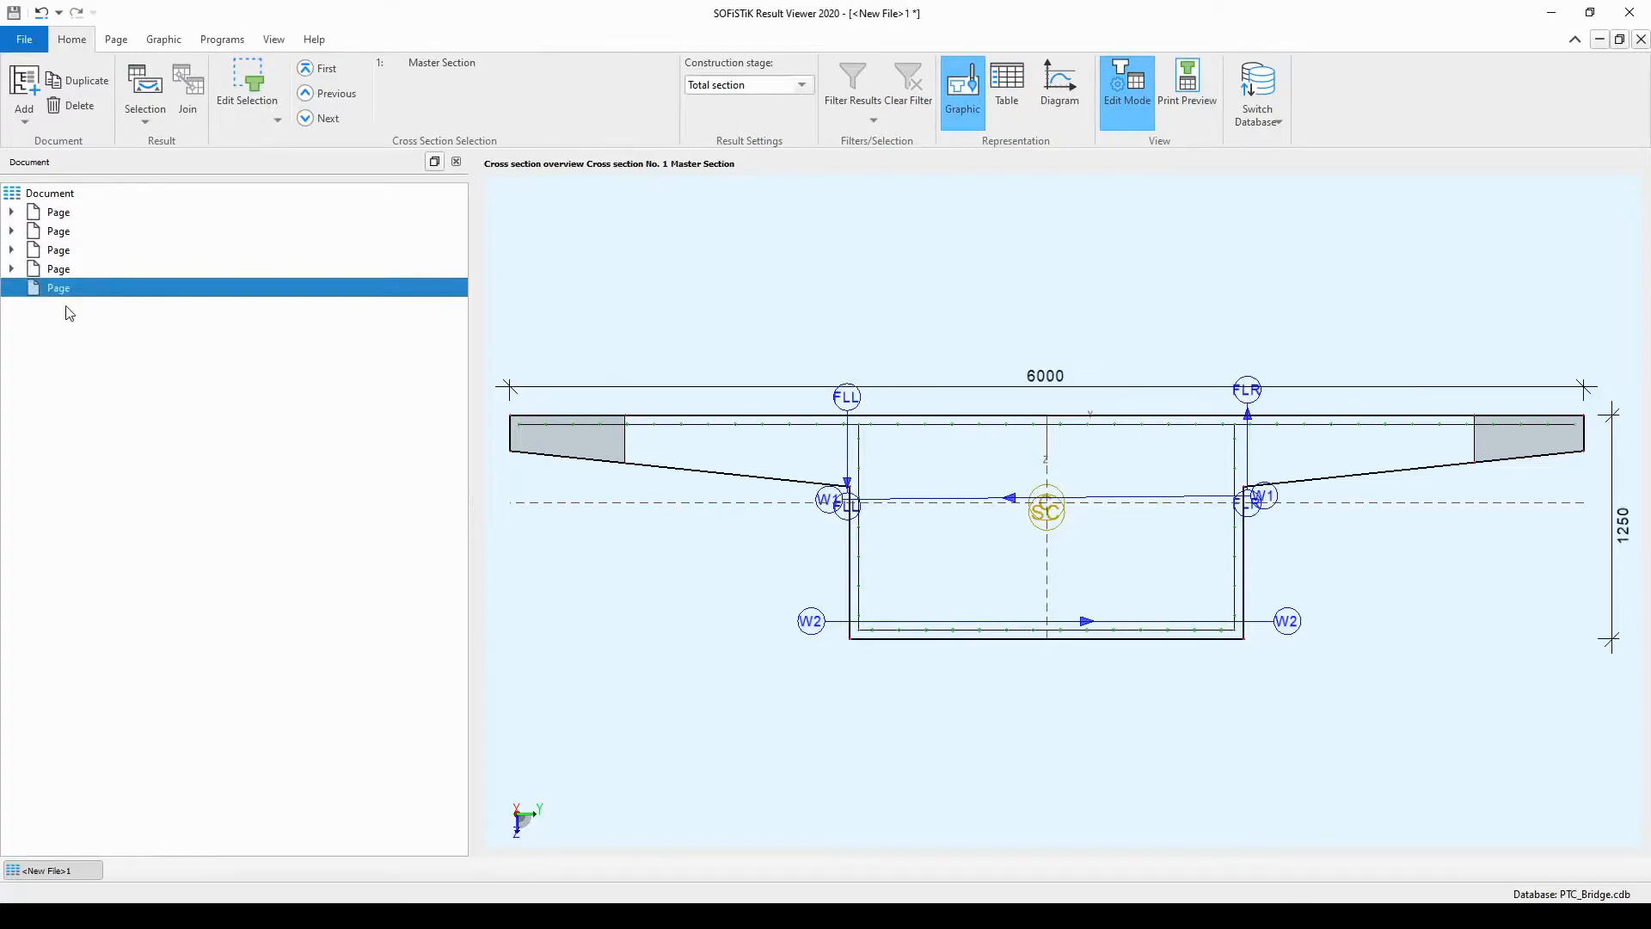
key(ctrl+z)
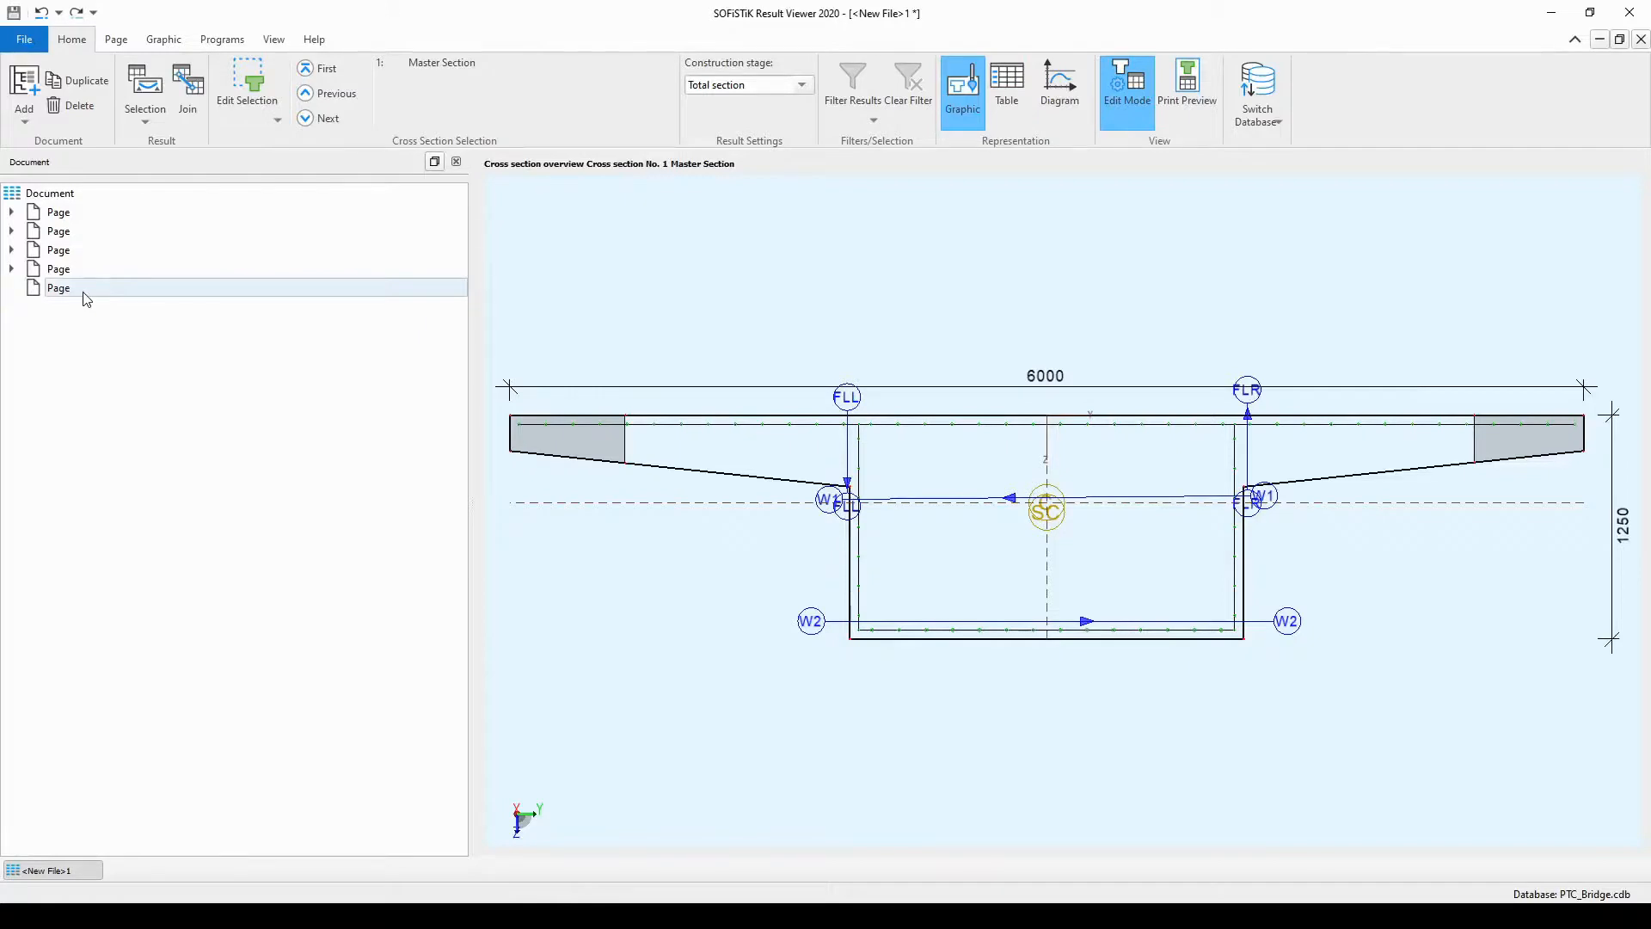
- Start a diagram with the Diagram Assistant for the Forces result Bending moment My along the axis AXIS
click(24, 122)
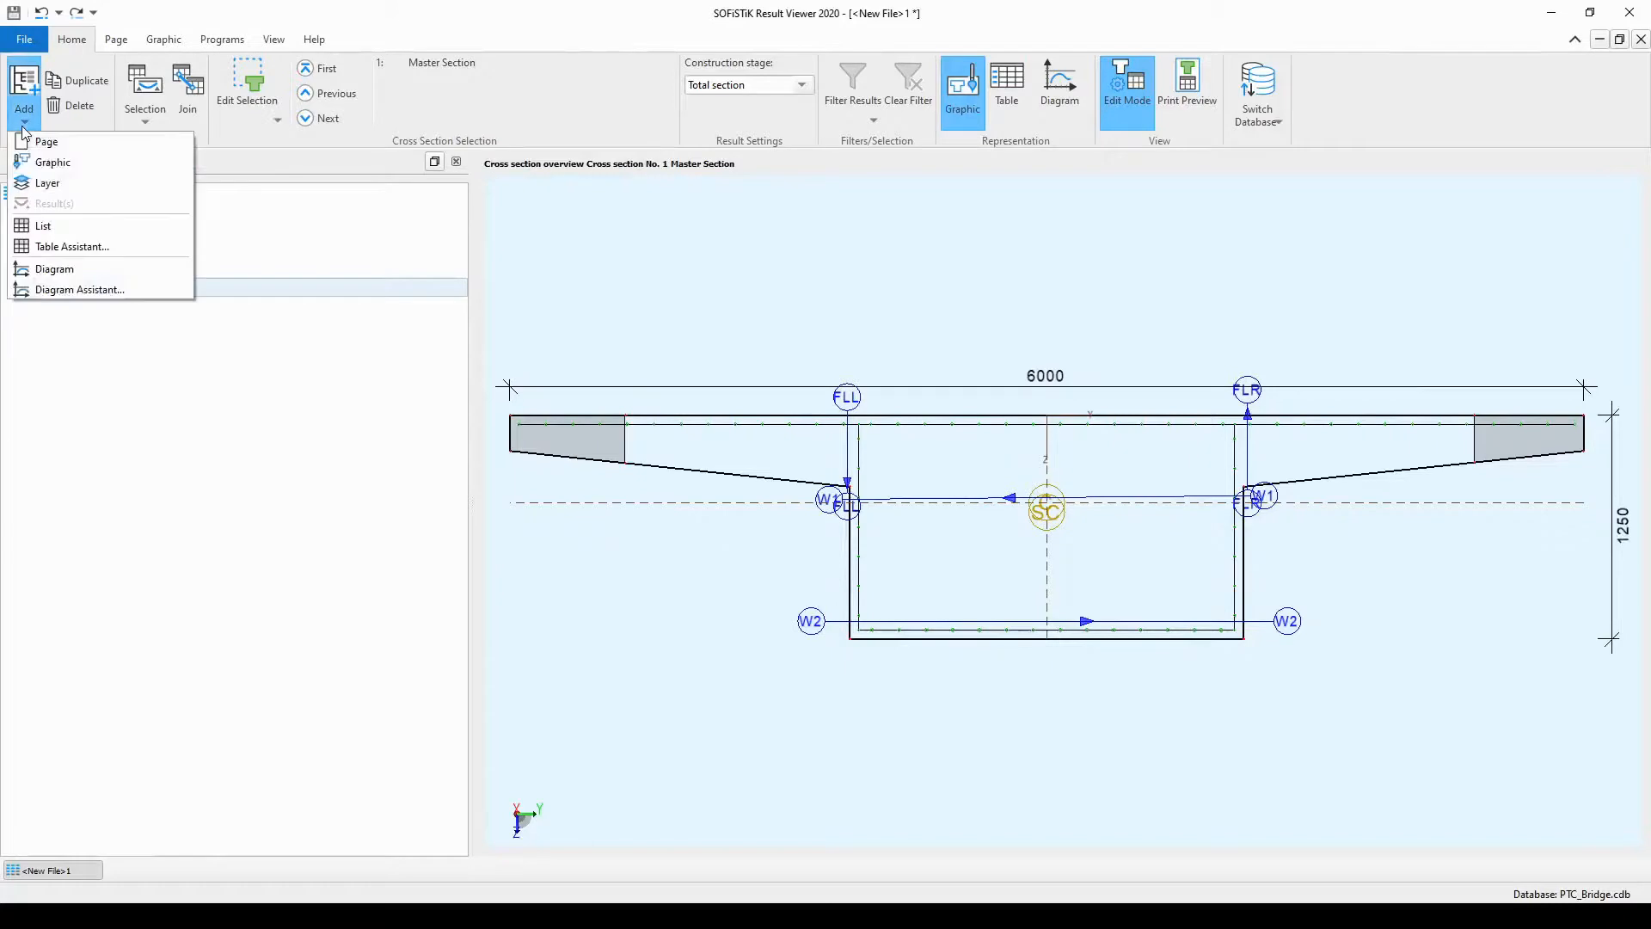
click(142, 292)
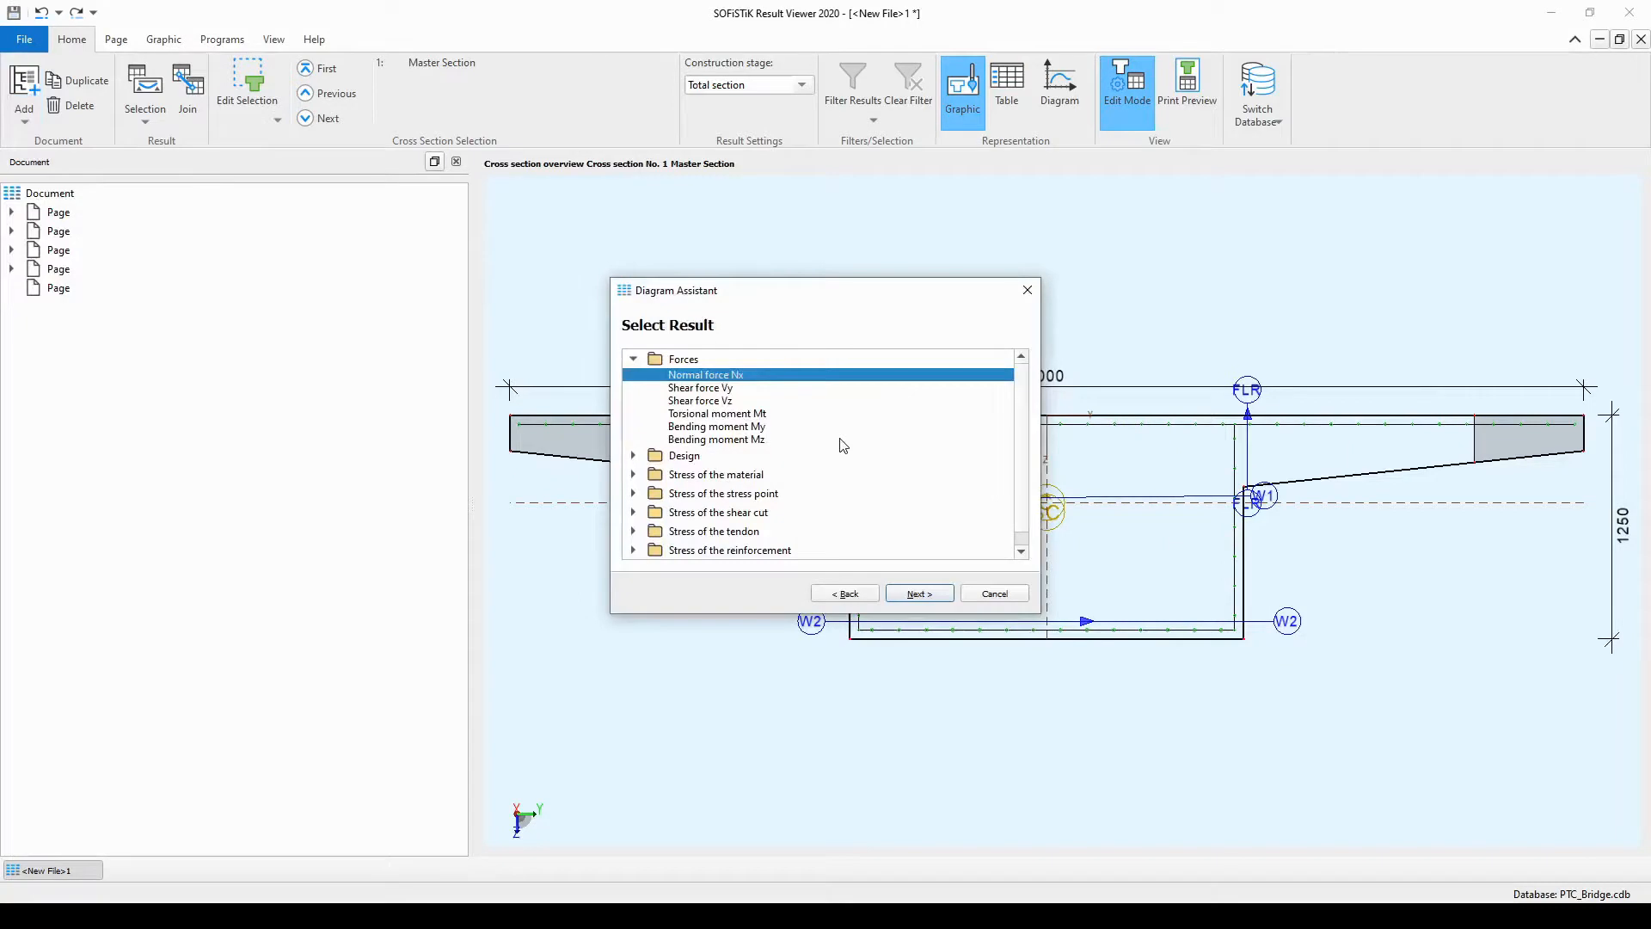
click(751, 430)
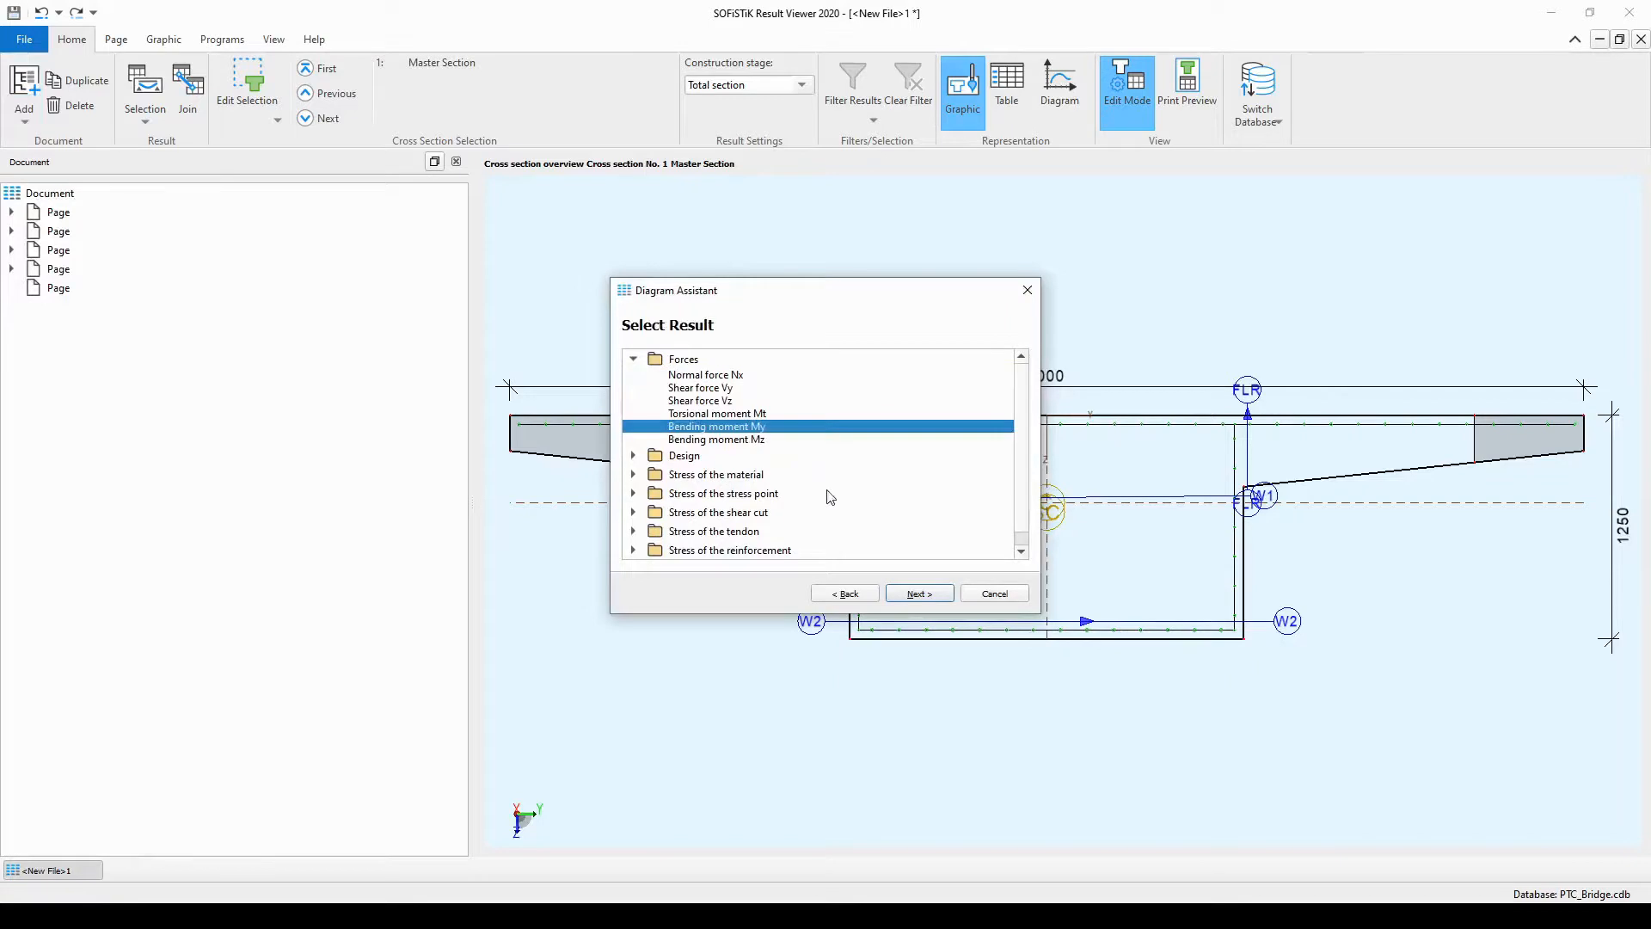
click(922, 593)
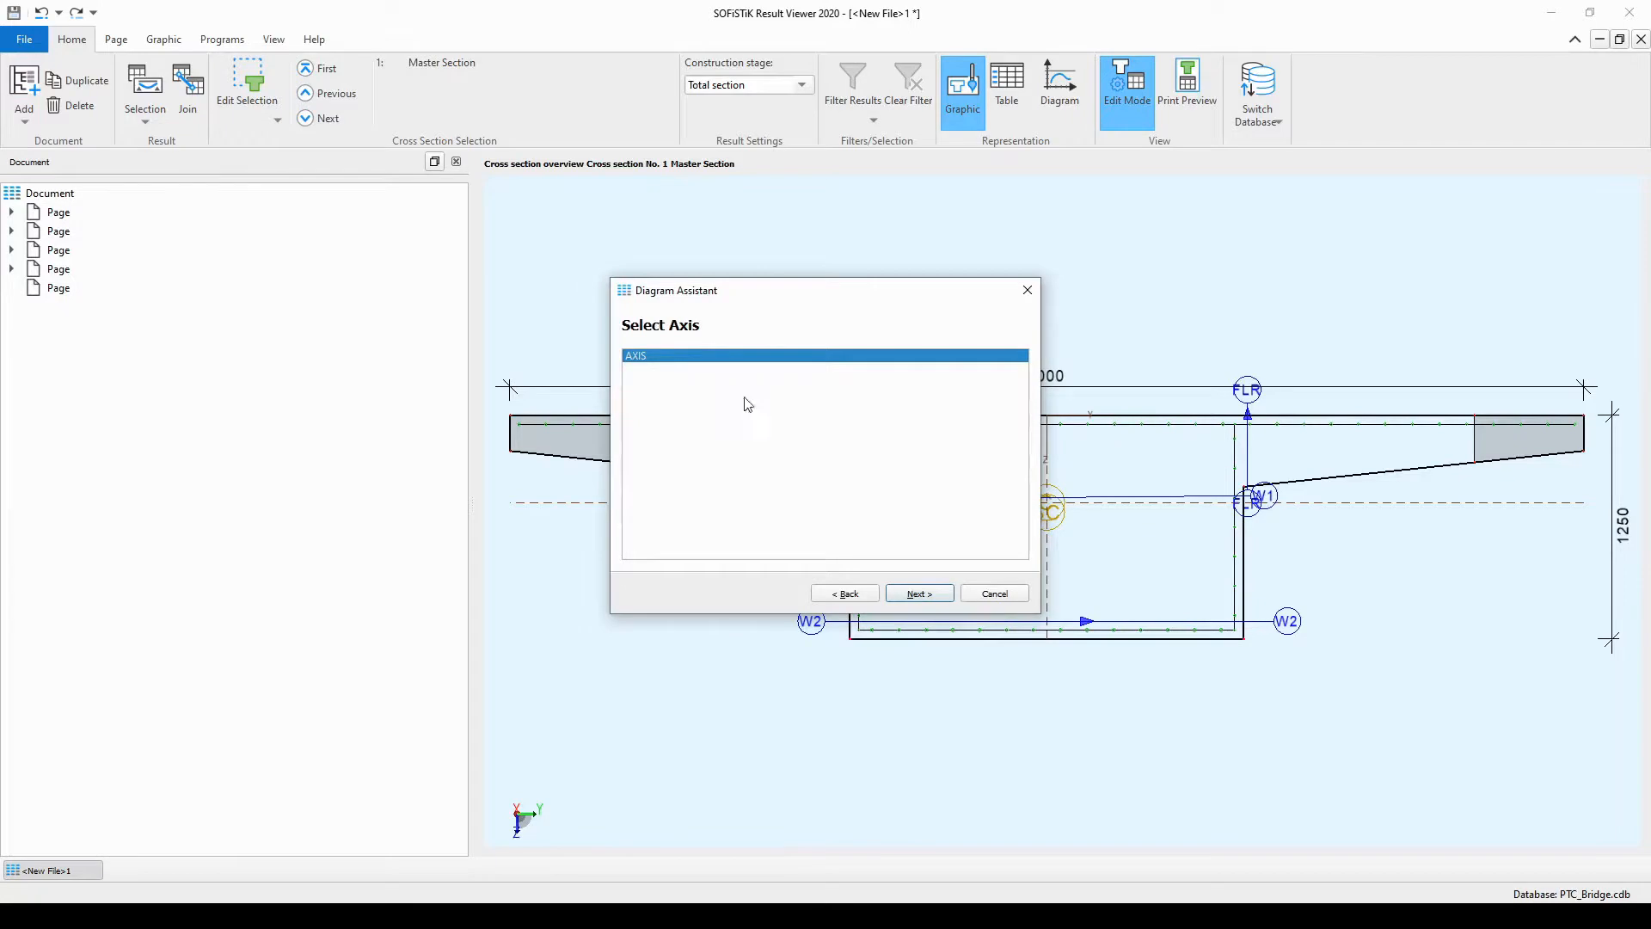
click(919, 593)
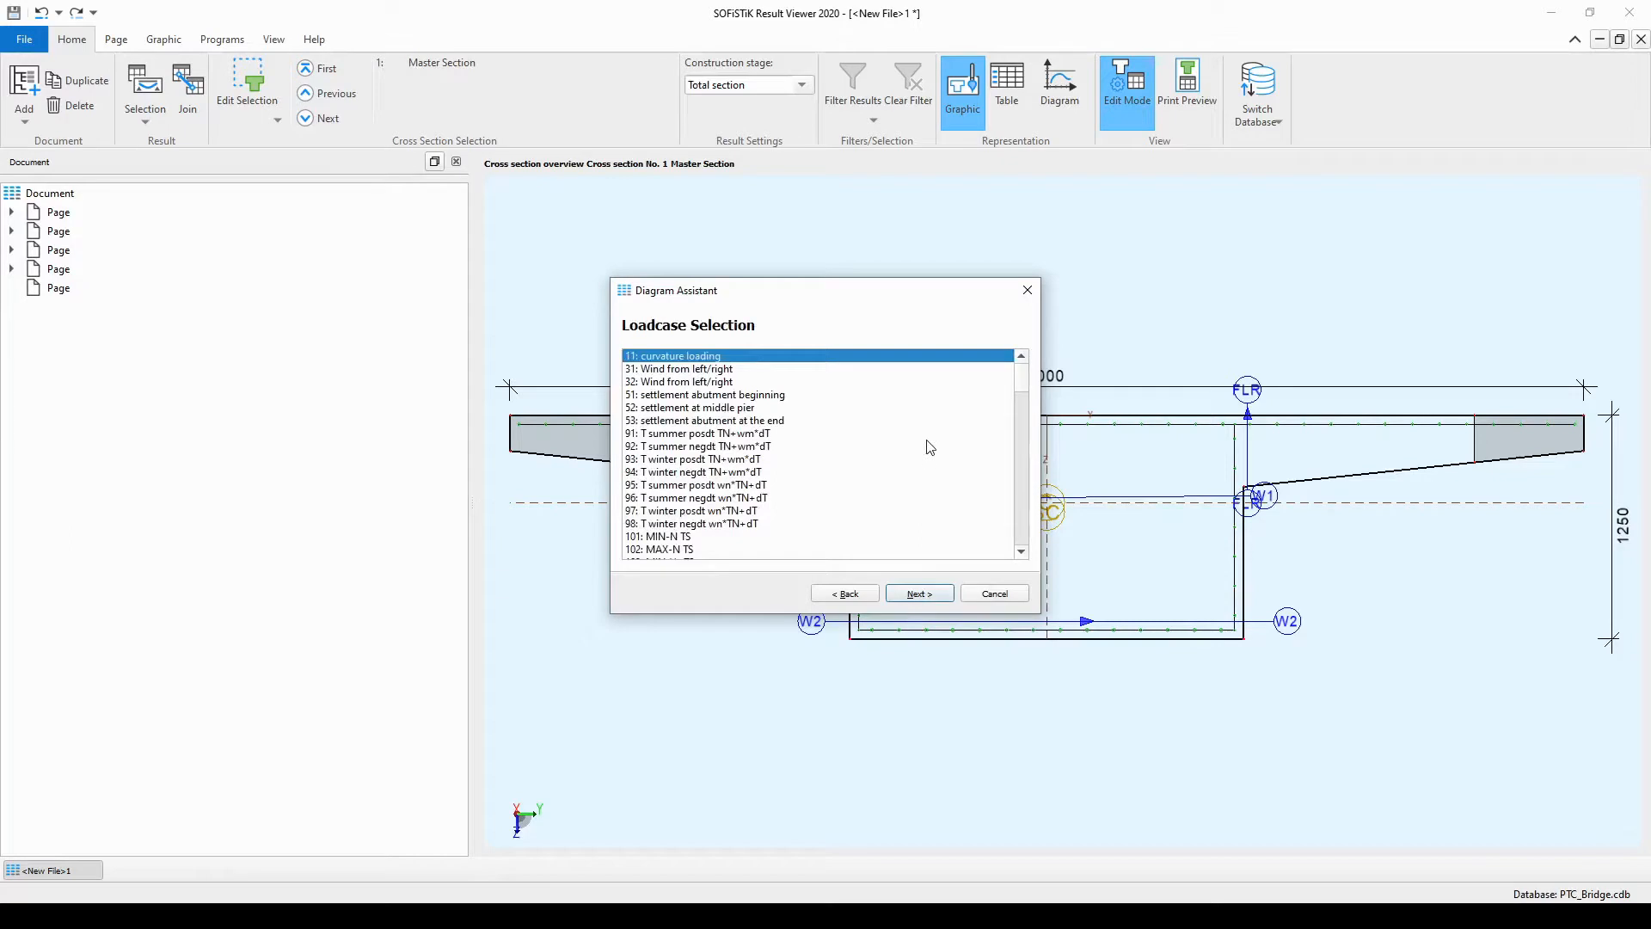
- Choose load case 4020 and finish the diagram with support placements and the full axis length shown, without boundary lines
drag(1023, 394, 1016, 508)
scroll(828, 469, up, 1)
scroll(829, 473, up, 2)
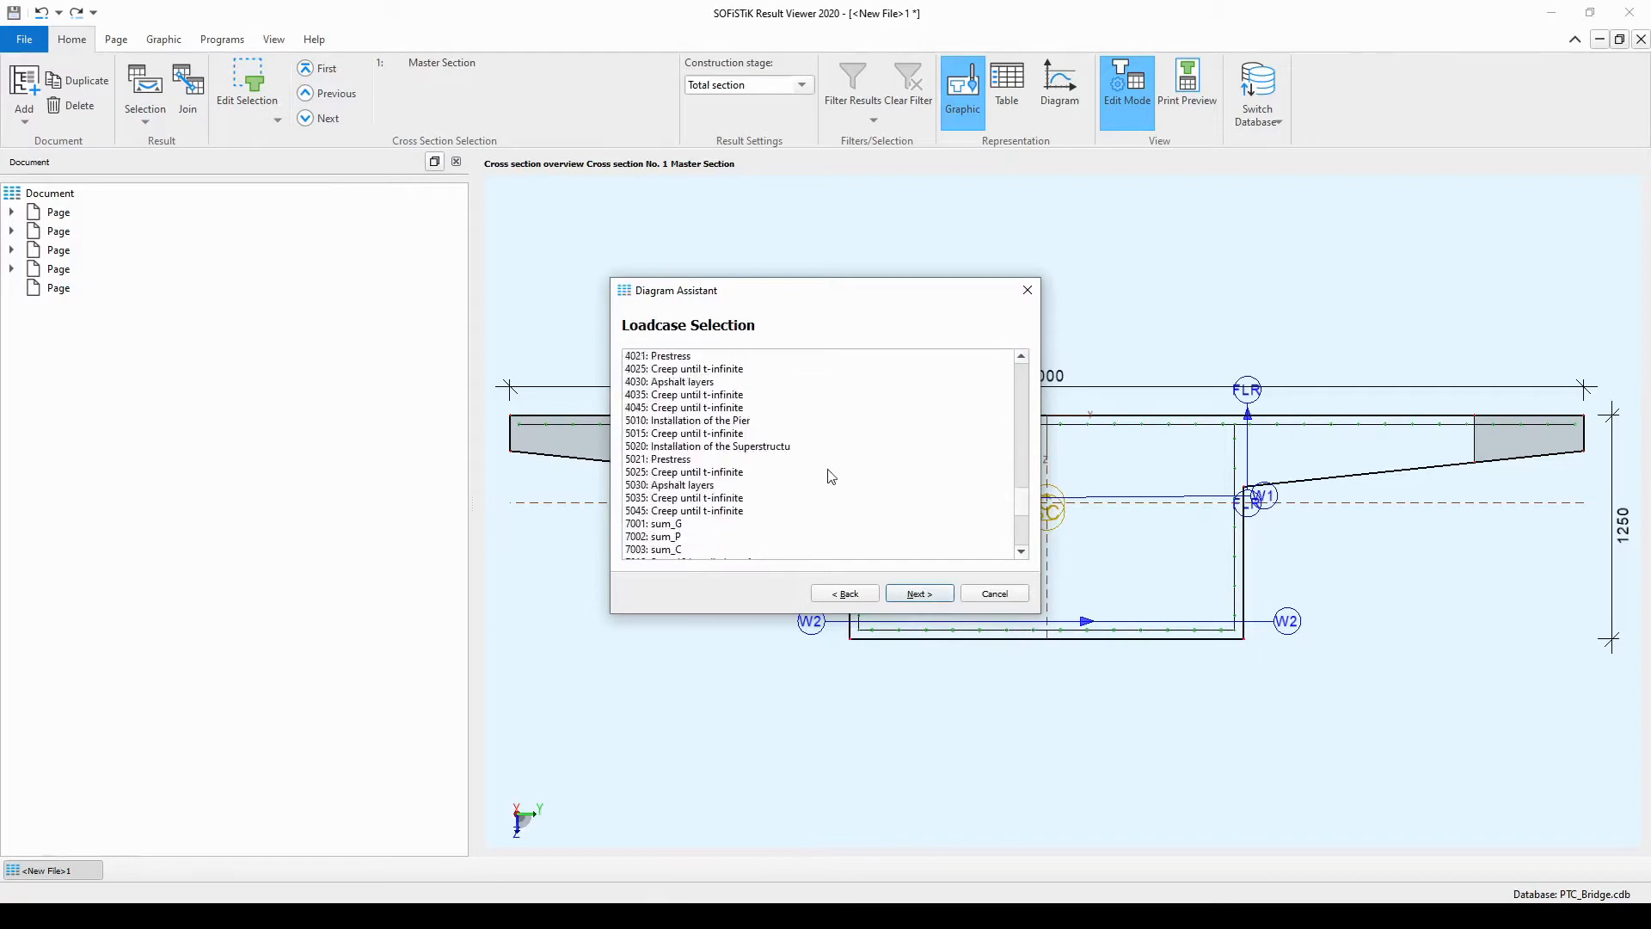
click(693, 383)
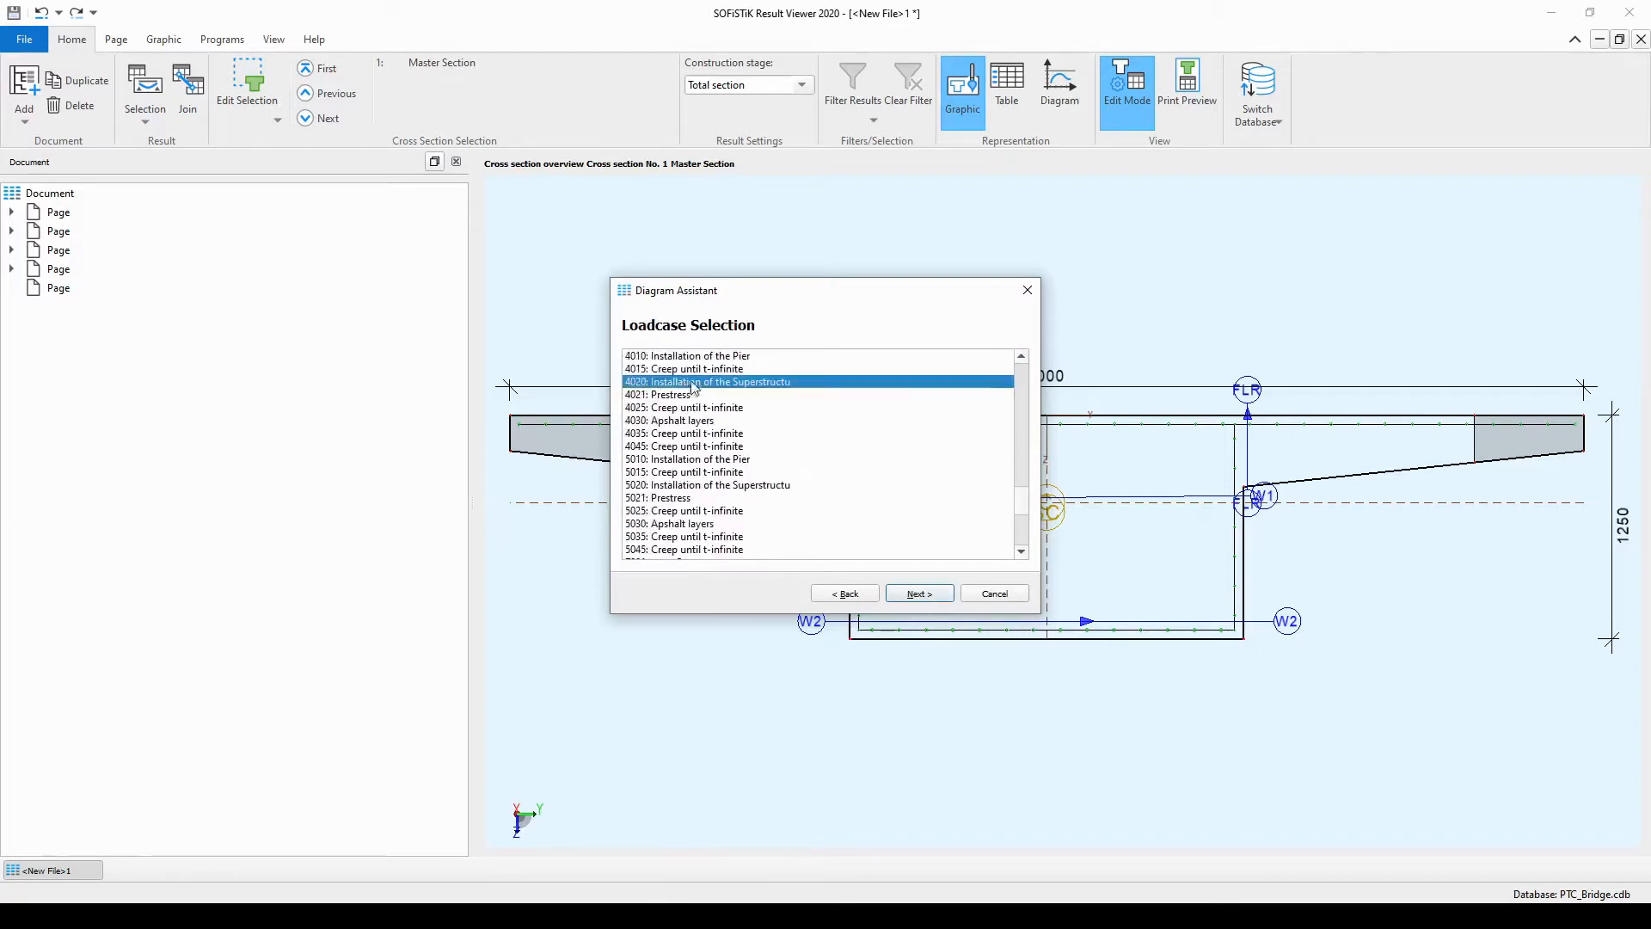
click(920, 594)
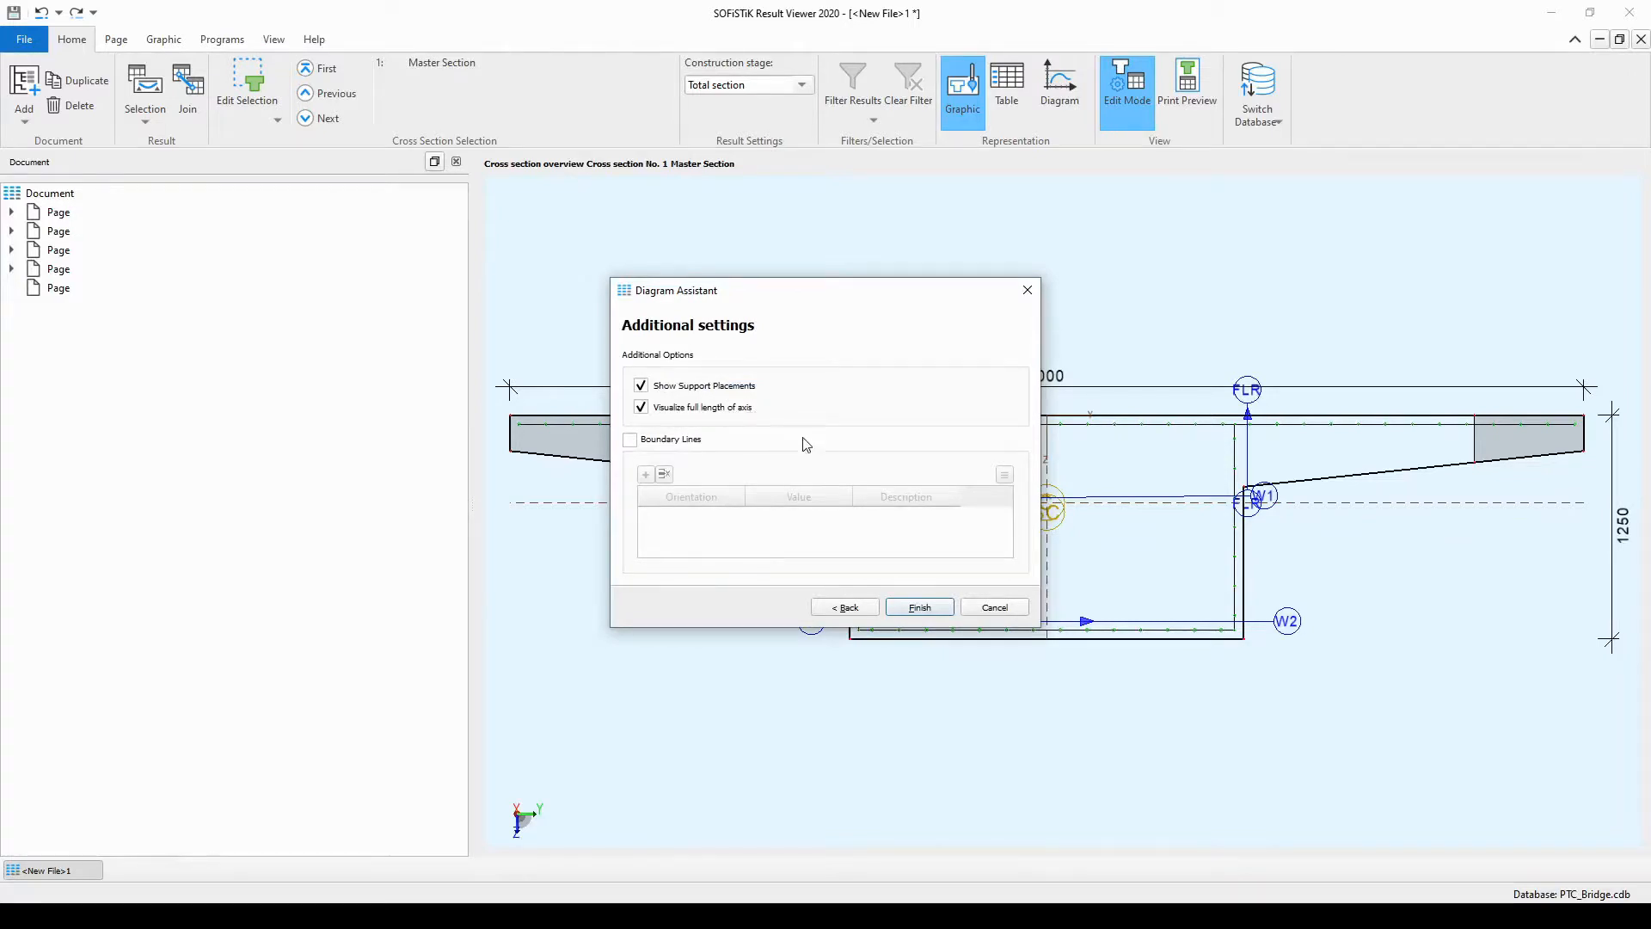
click(927, 605)
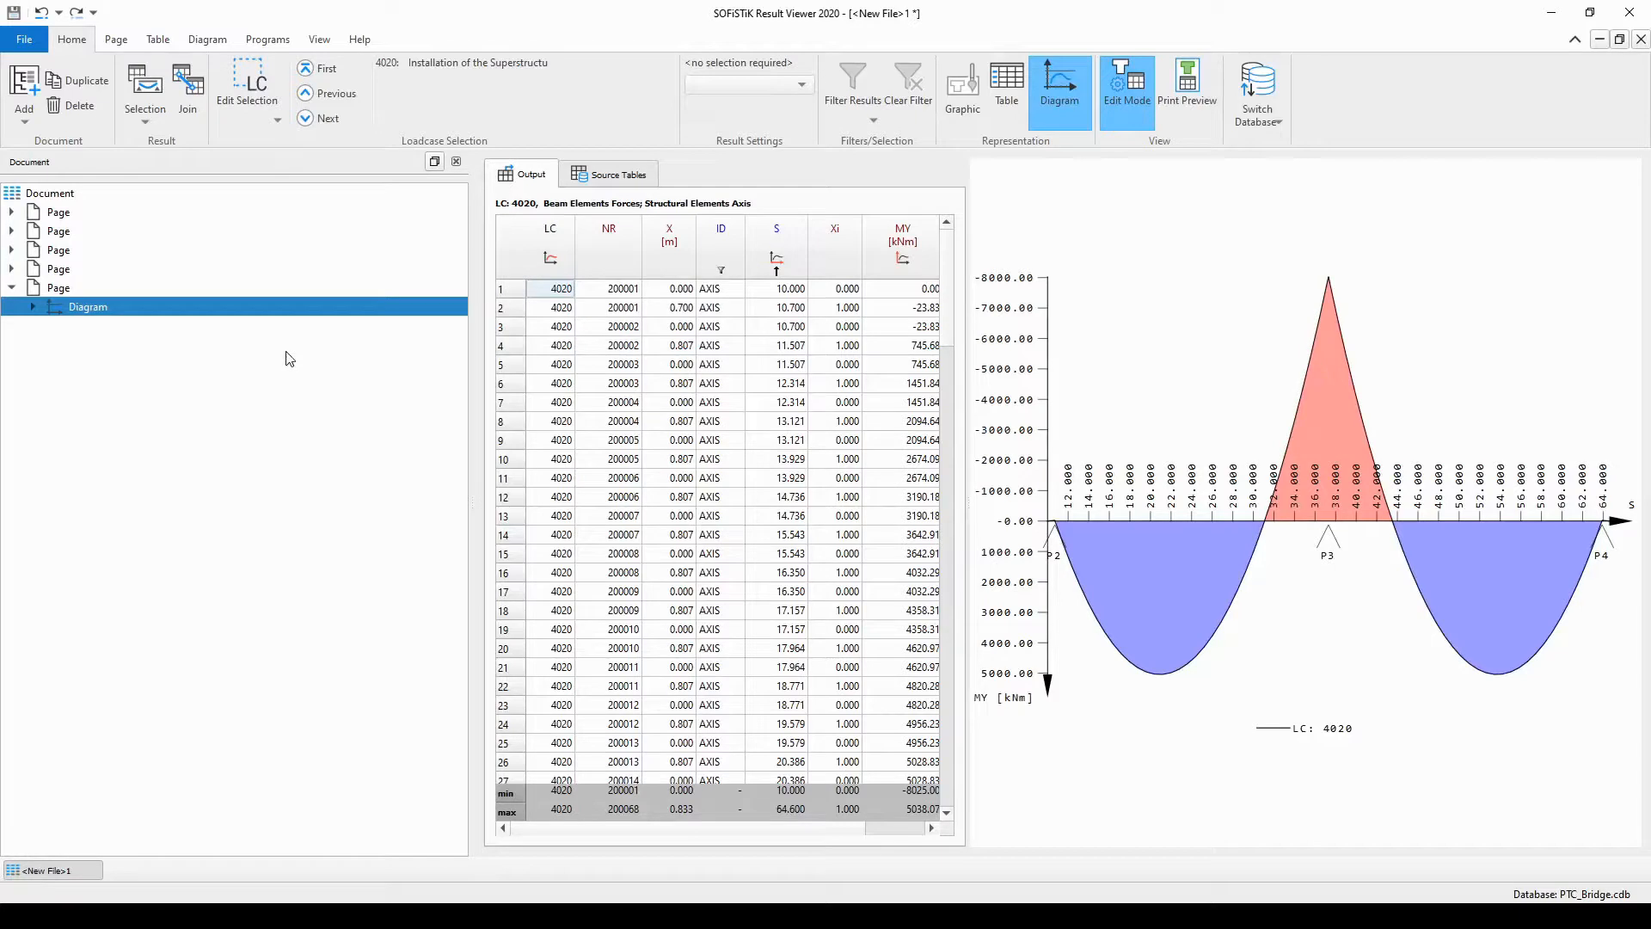
click(207, 39)
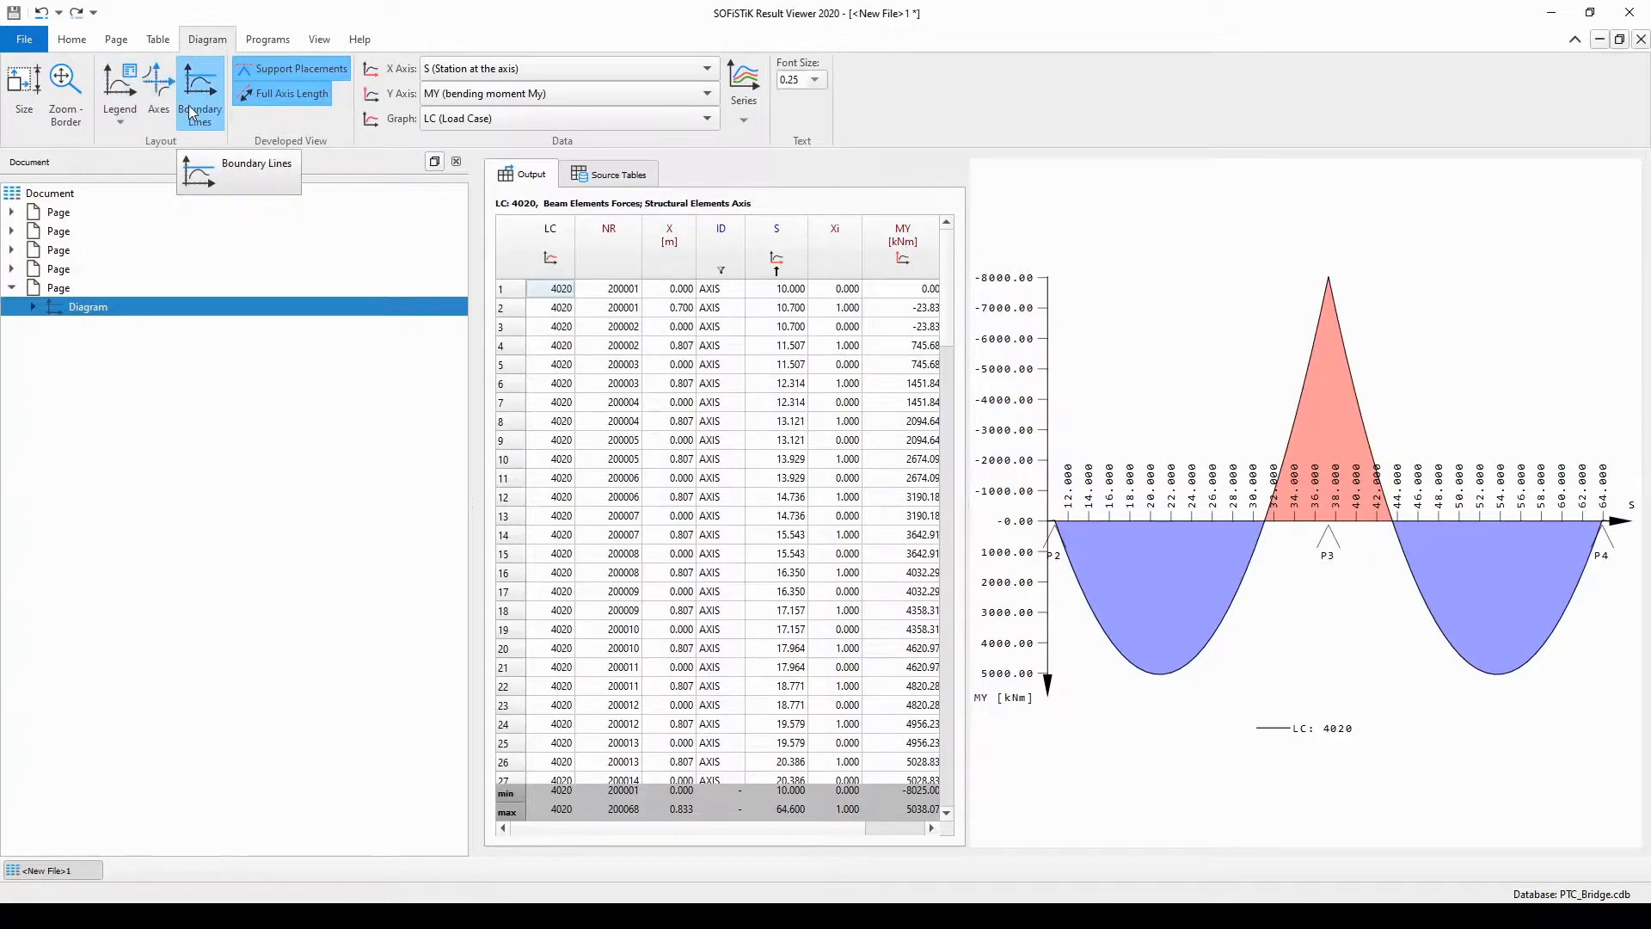
click(74, 41)
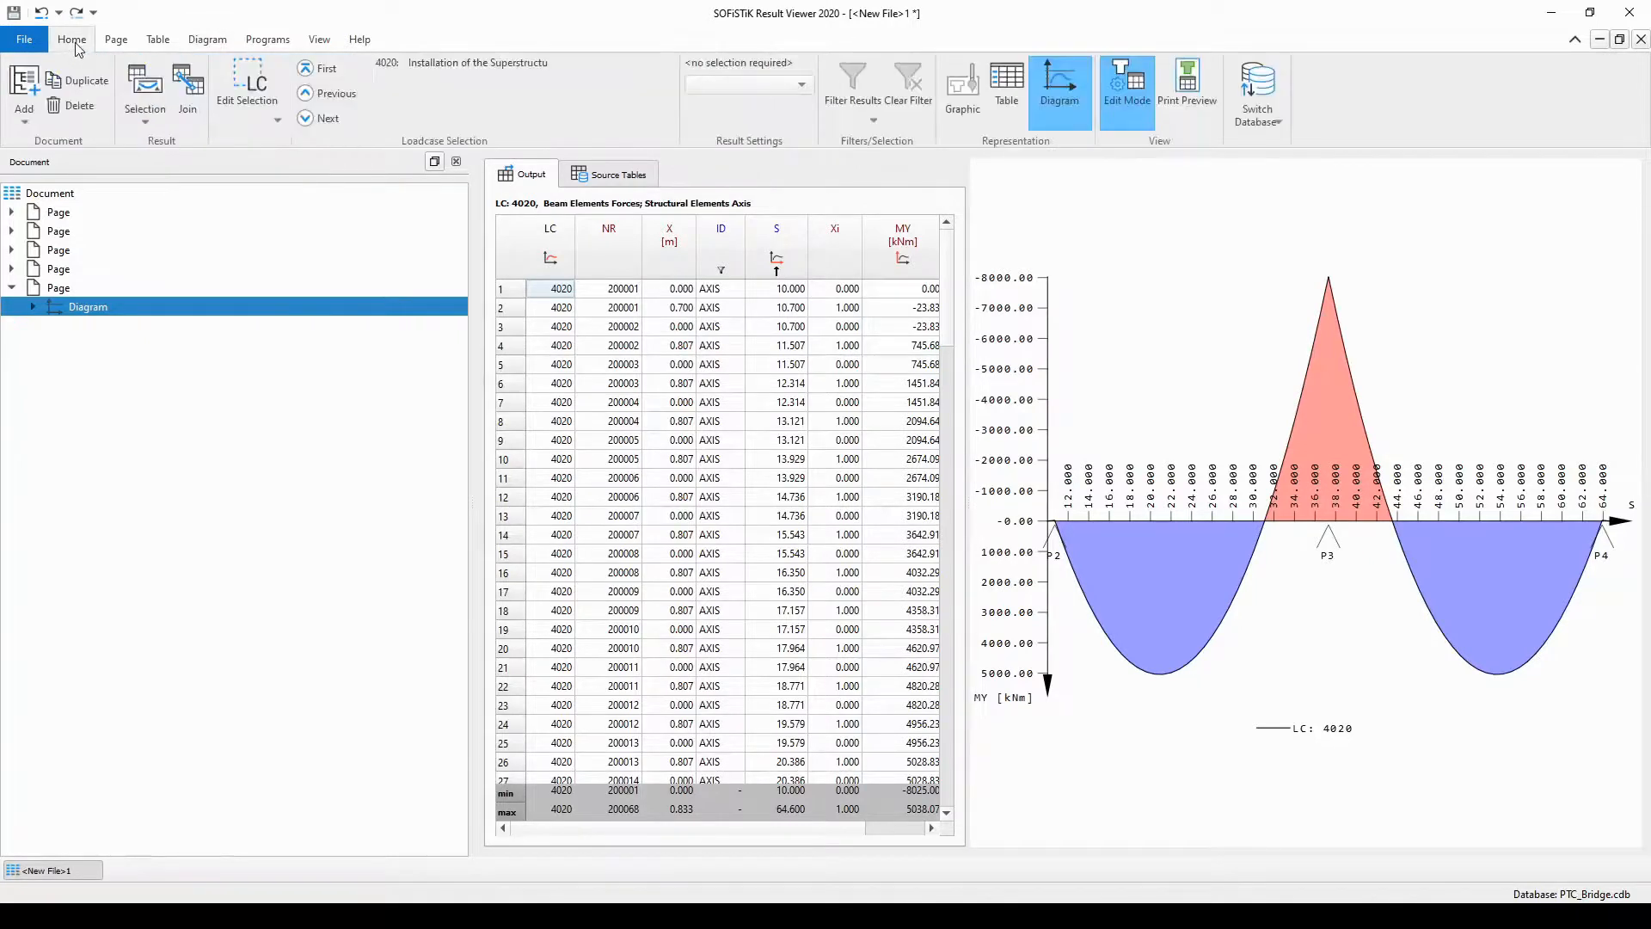
click(26, 123)
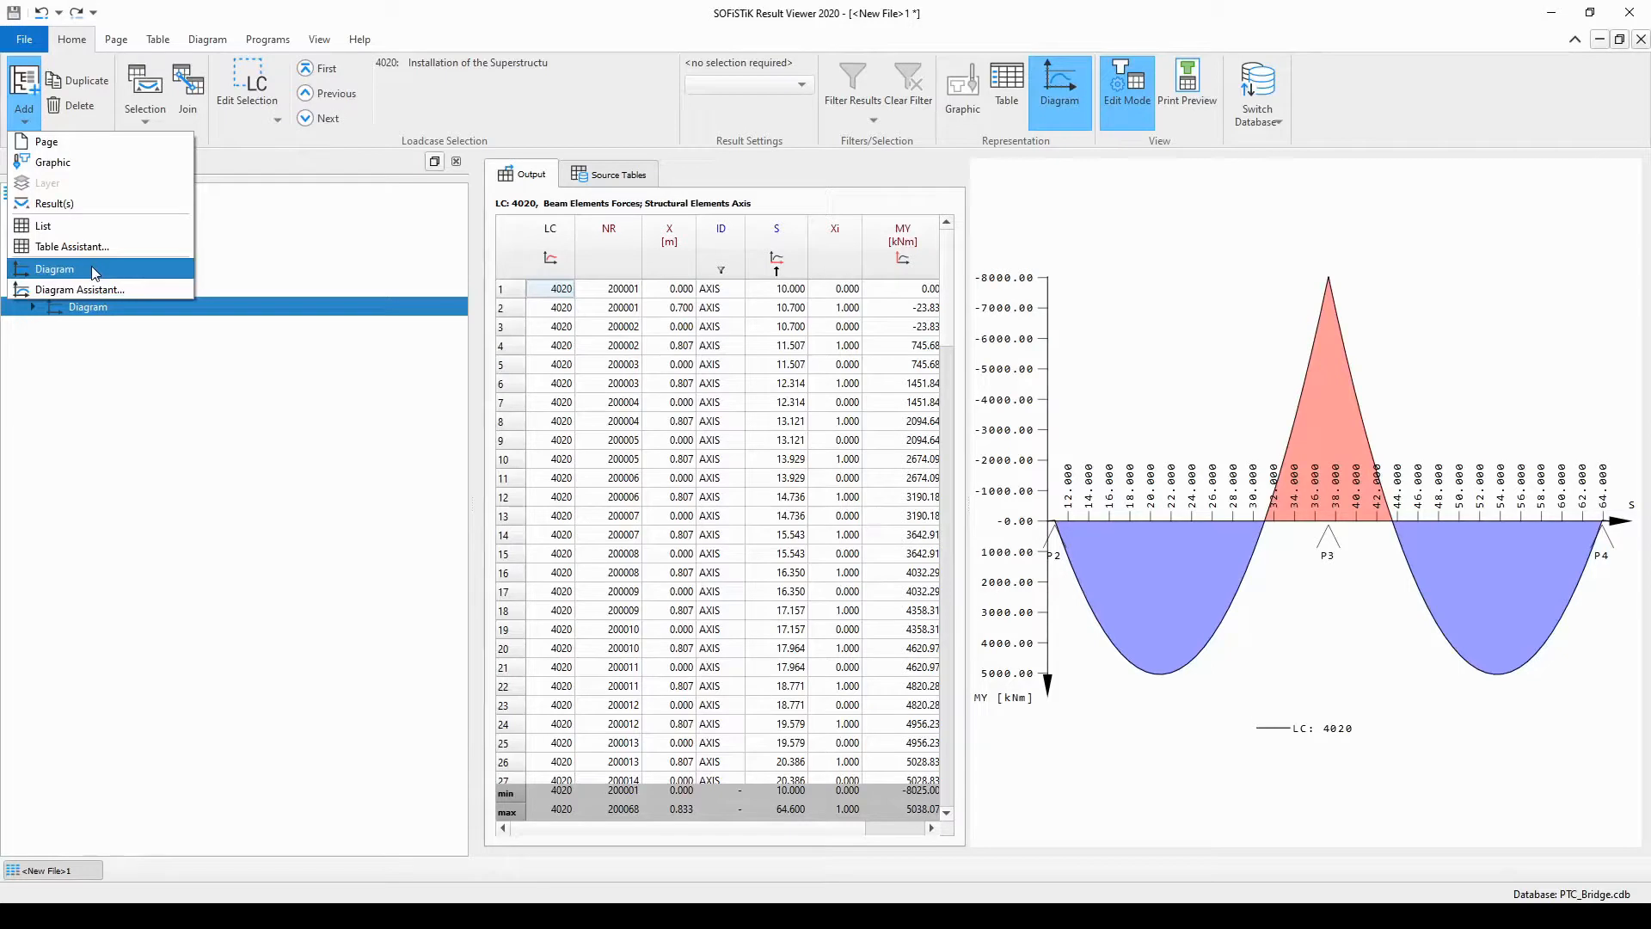
click(418, 116)
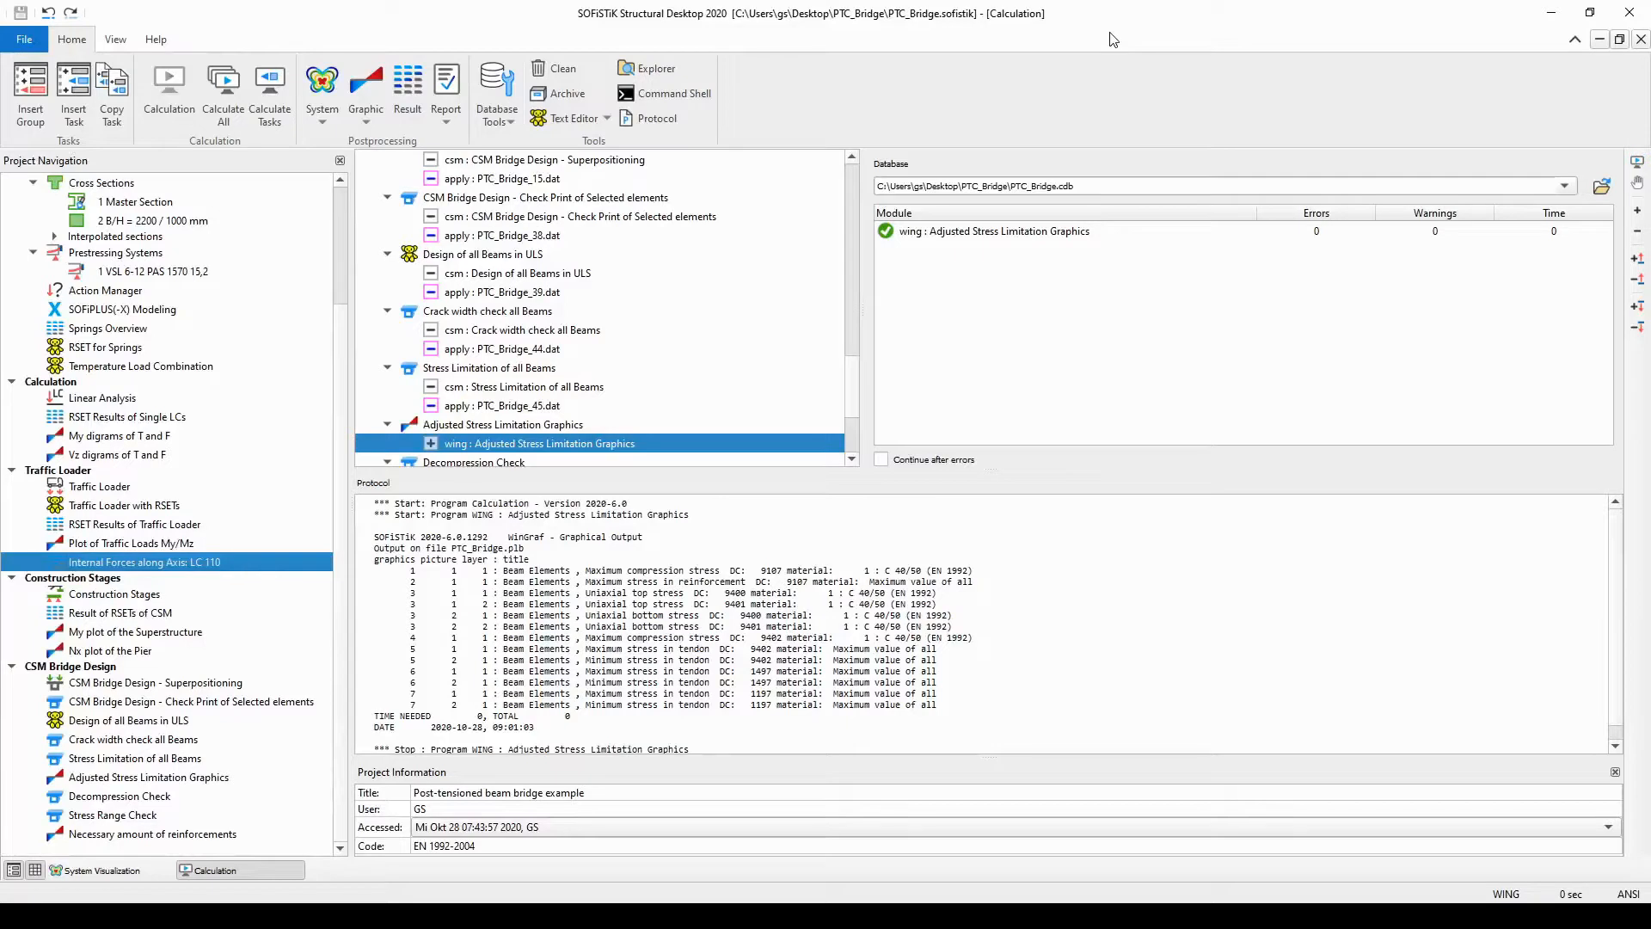
- In SOFiSTiK Structural Desktop, insert an Interactive Lists and Graphics task after Necessary amount of reinforcements and open it
click(227, 835)
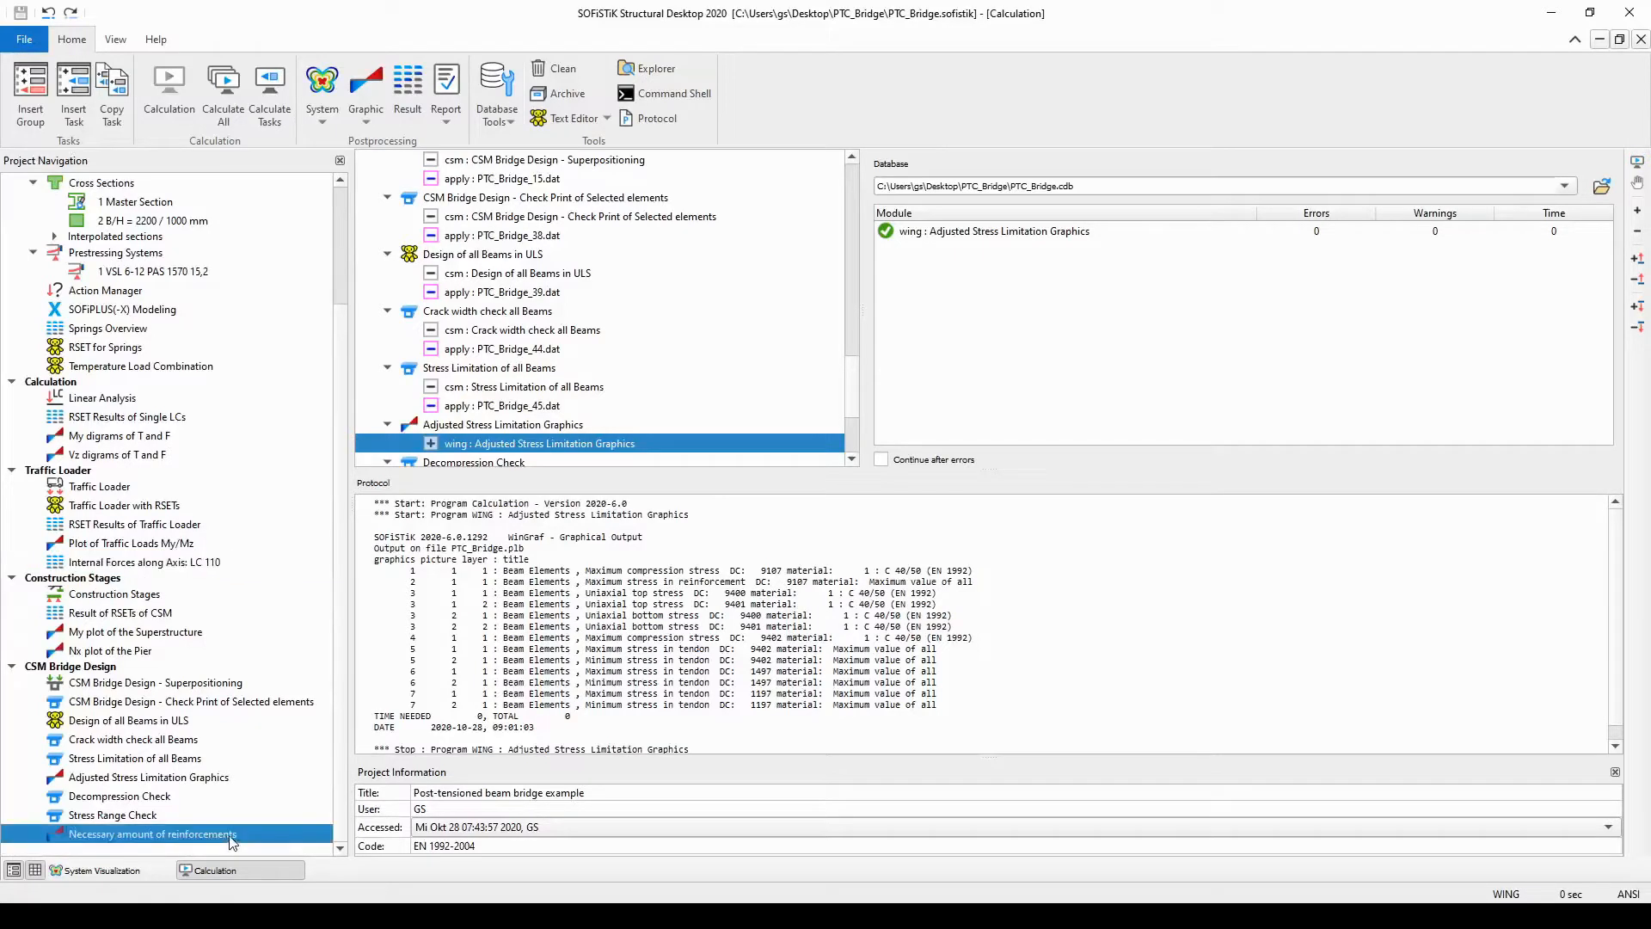
right_click(230, 843)
click(464, 653)
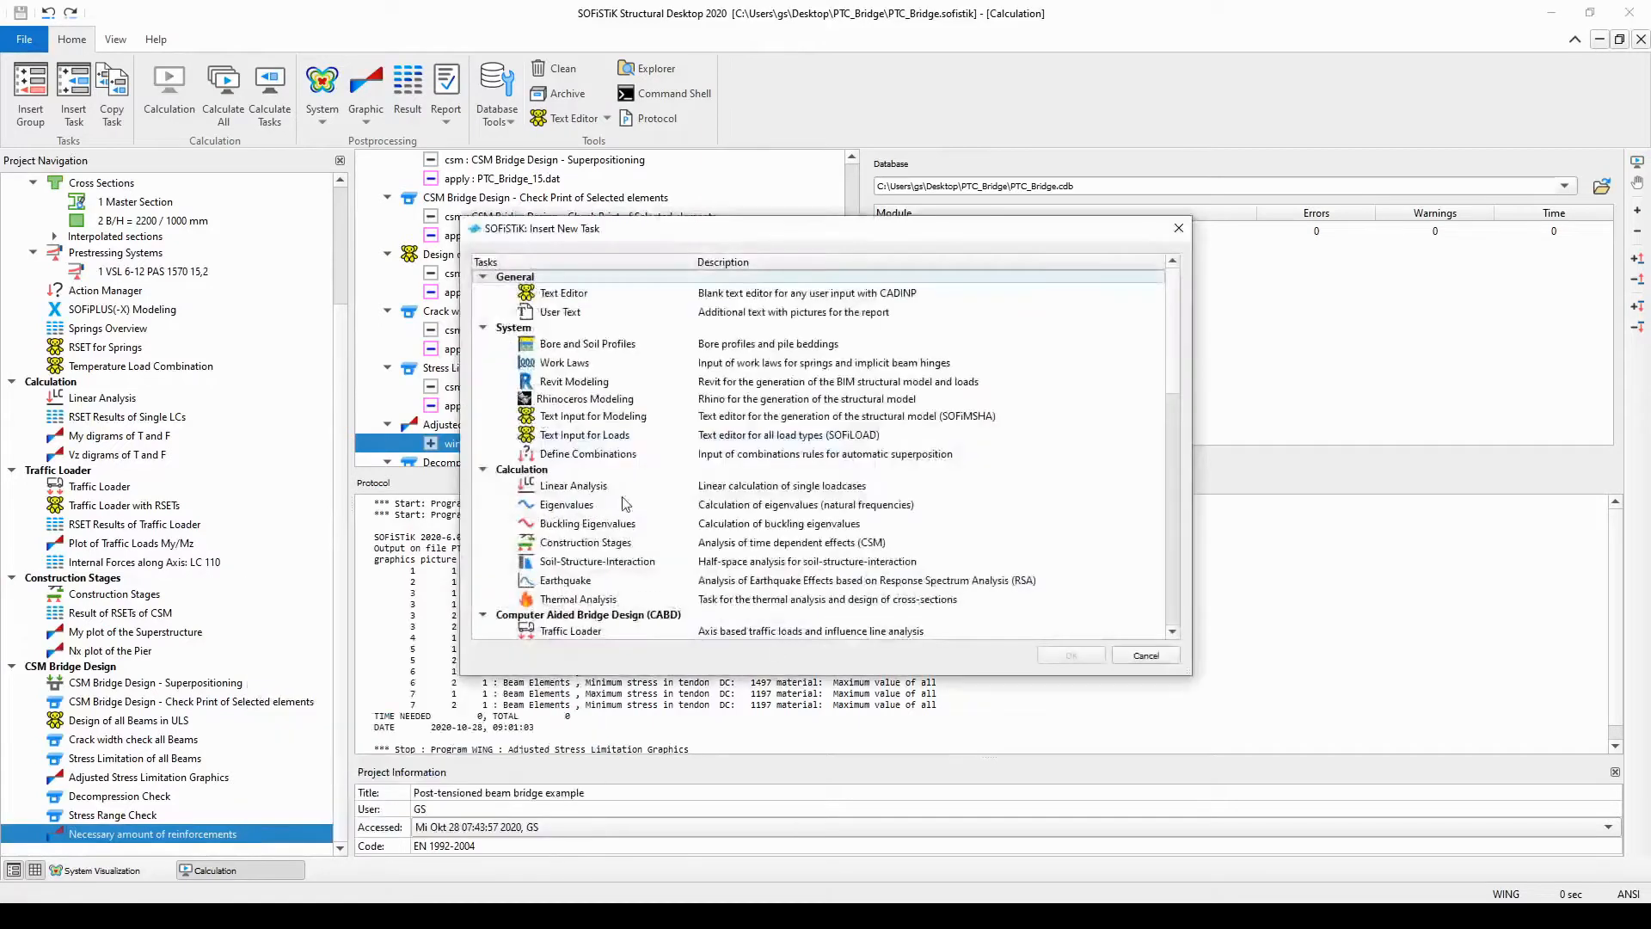
scroll(625, 504, down, 5)
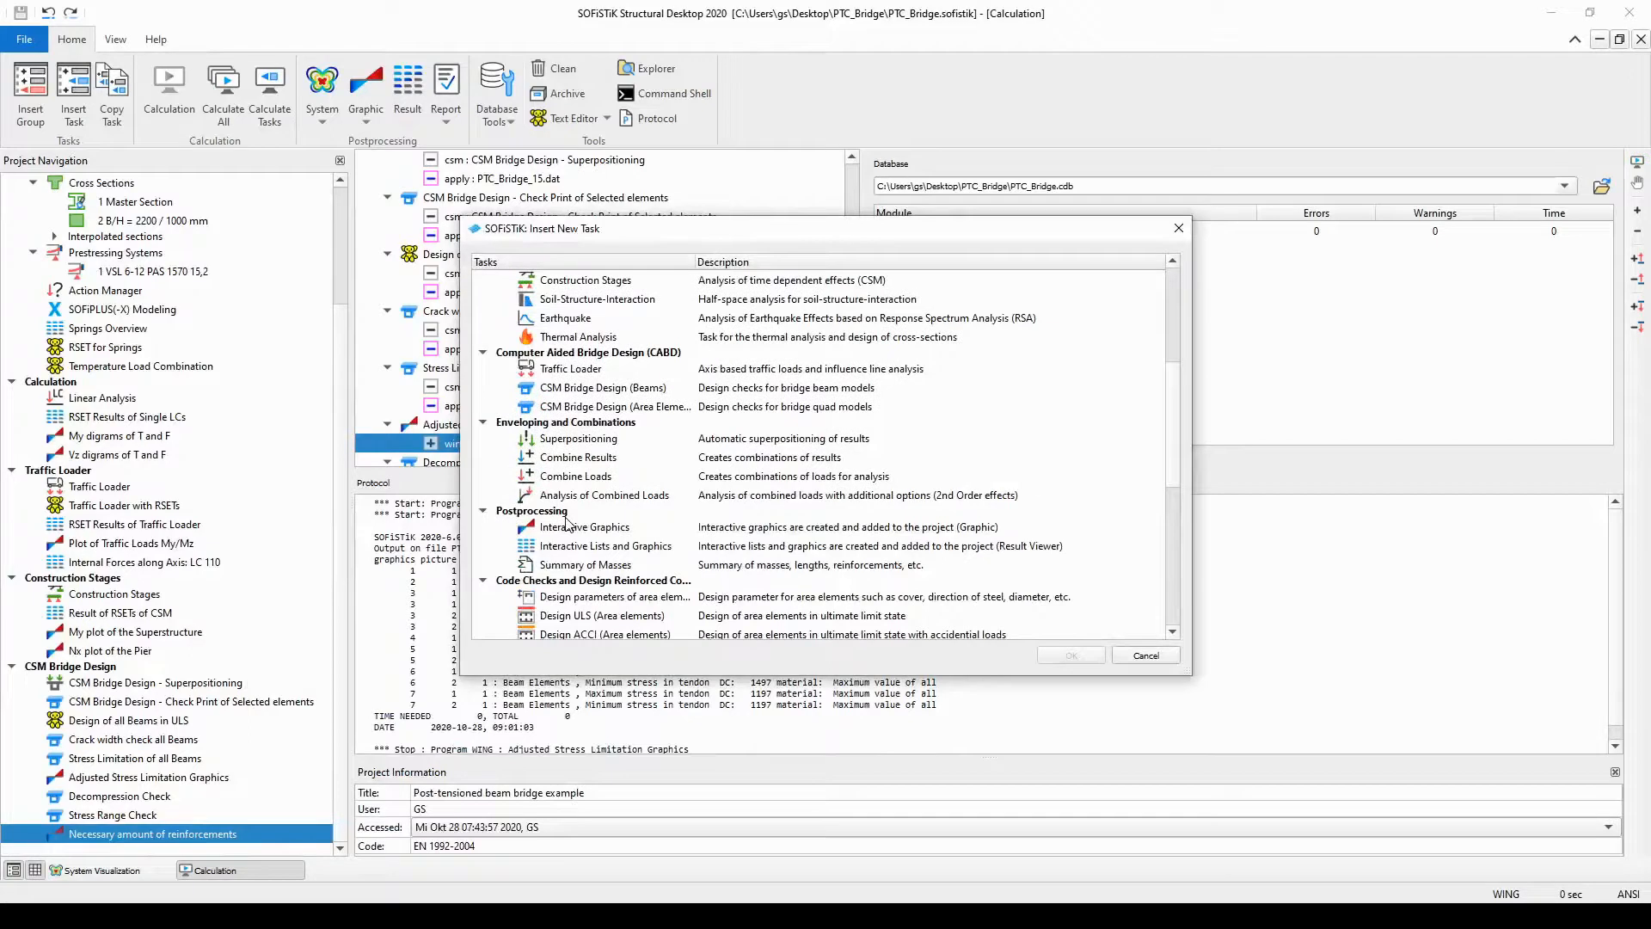
click(585, 549)
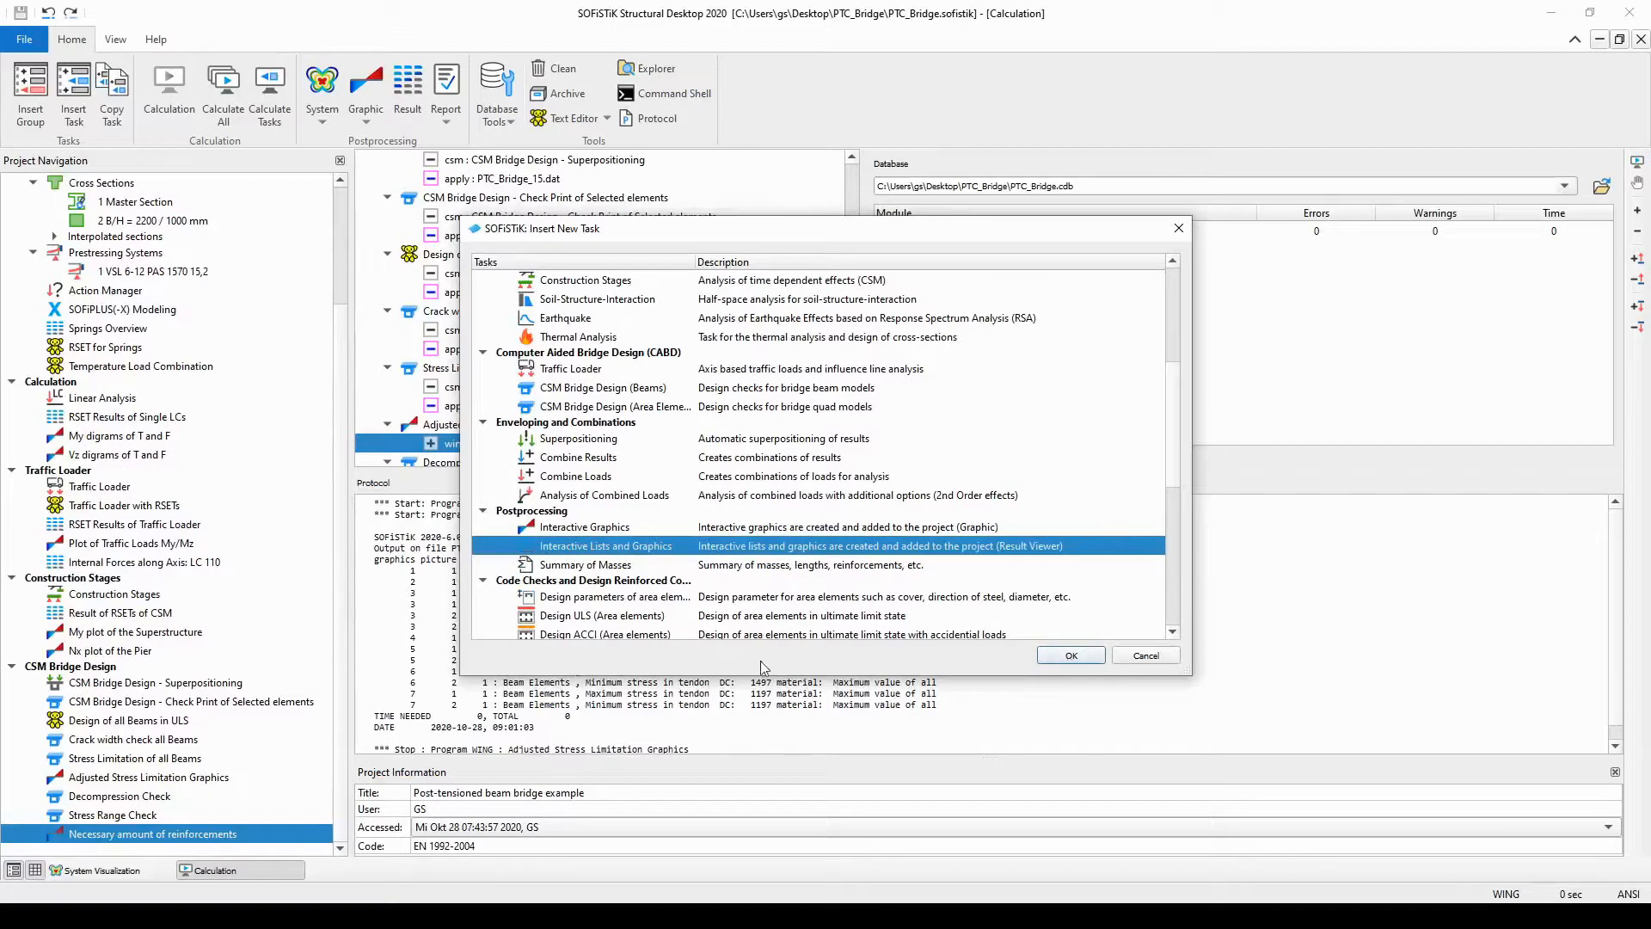
click(1069, 657)
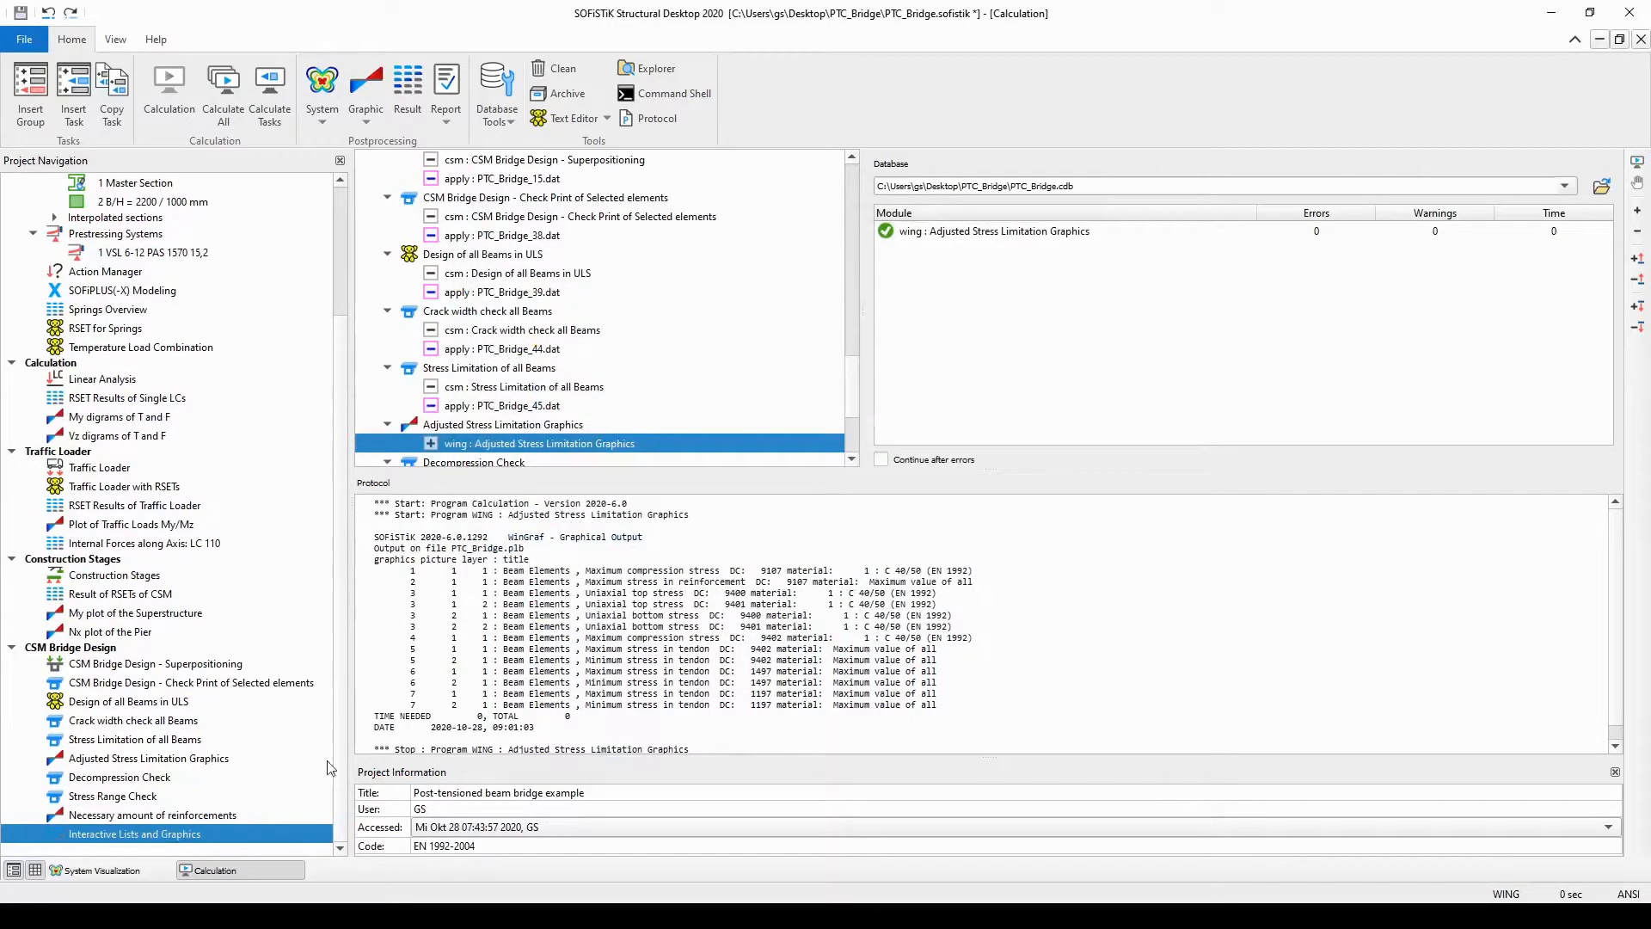
double_click(239, 835)
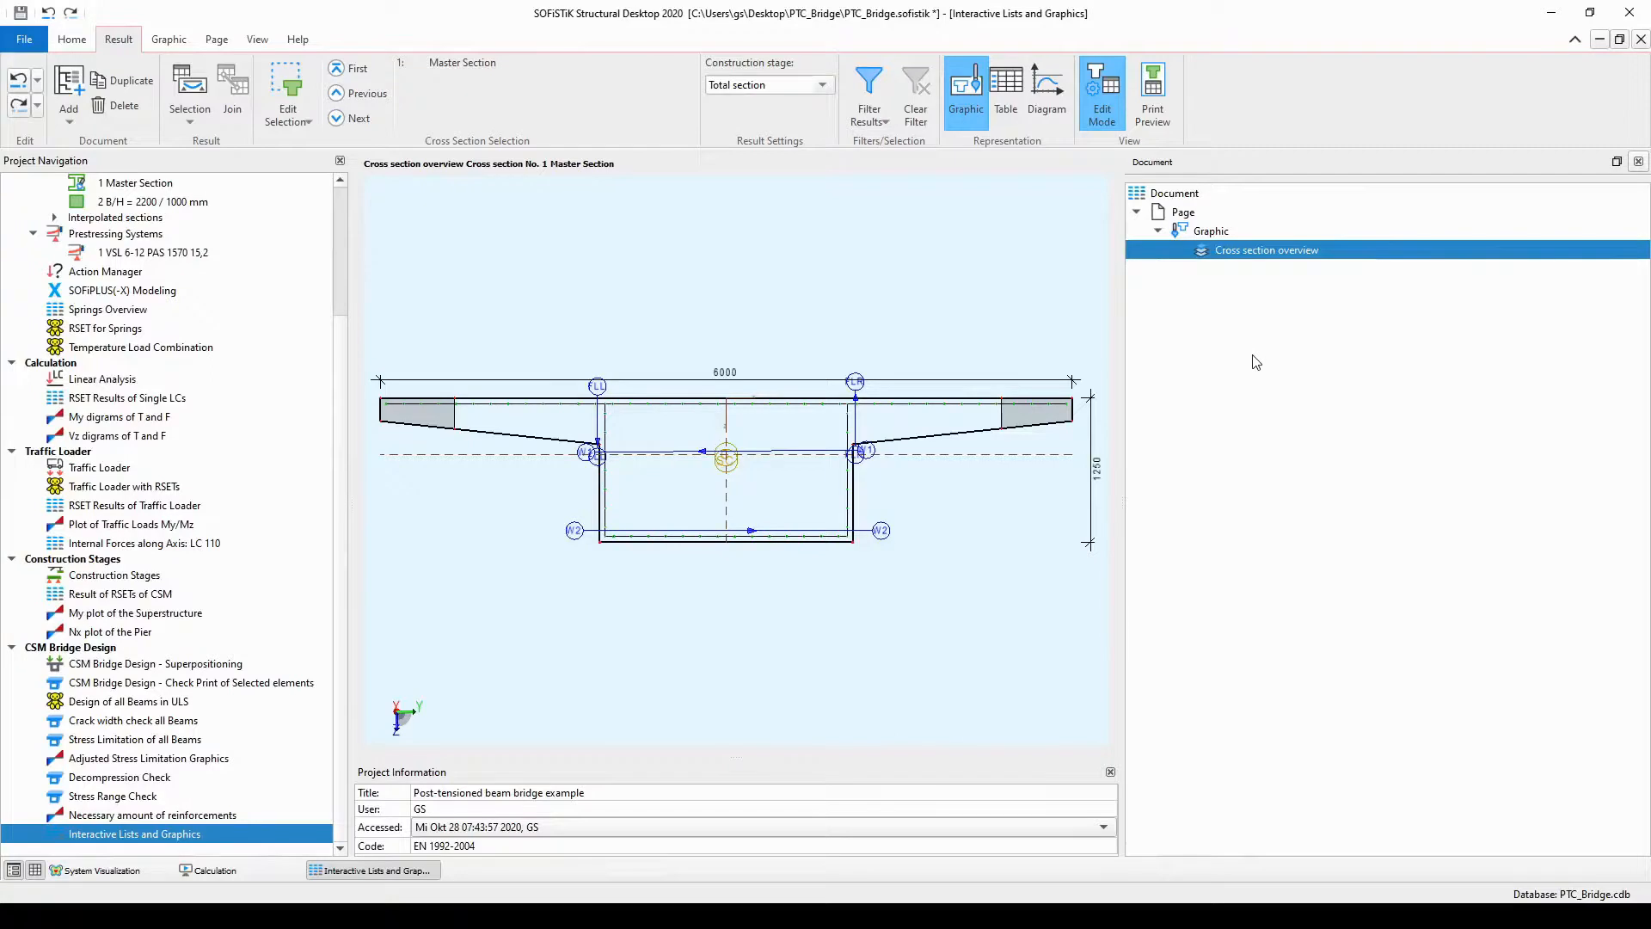
click(168, 43)
click(217, 39)
click(254, 40)
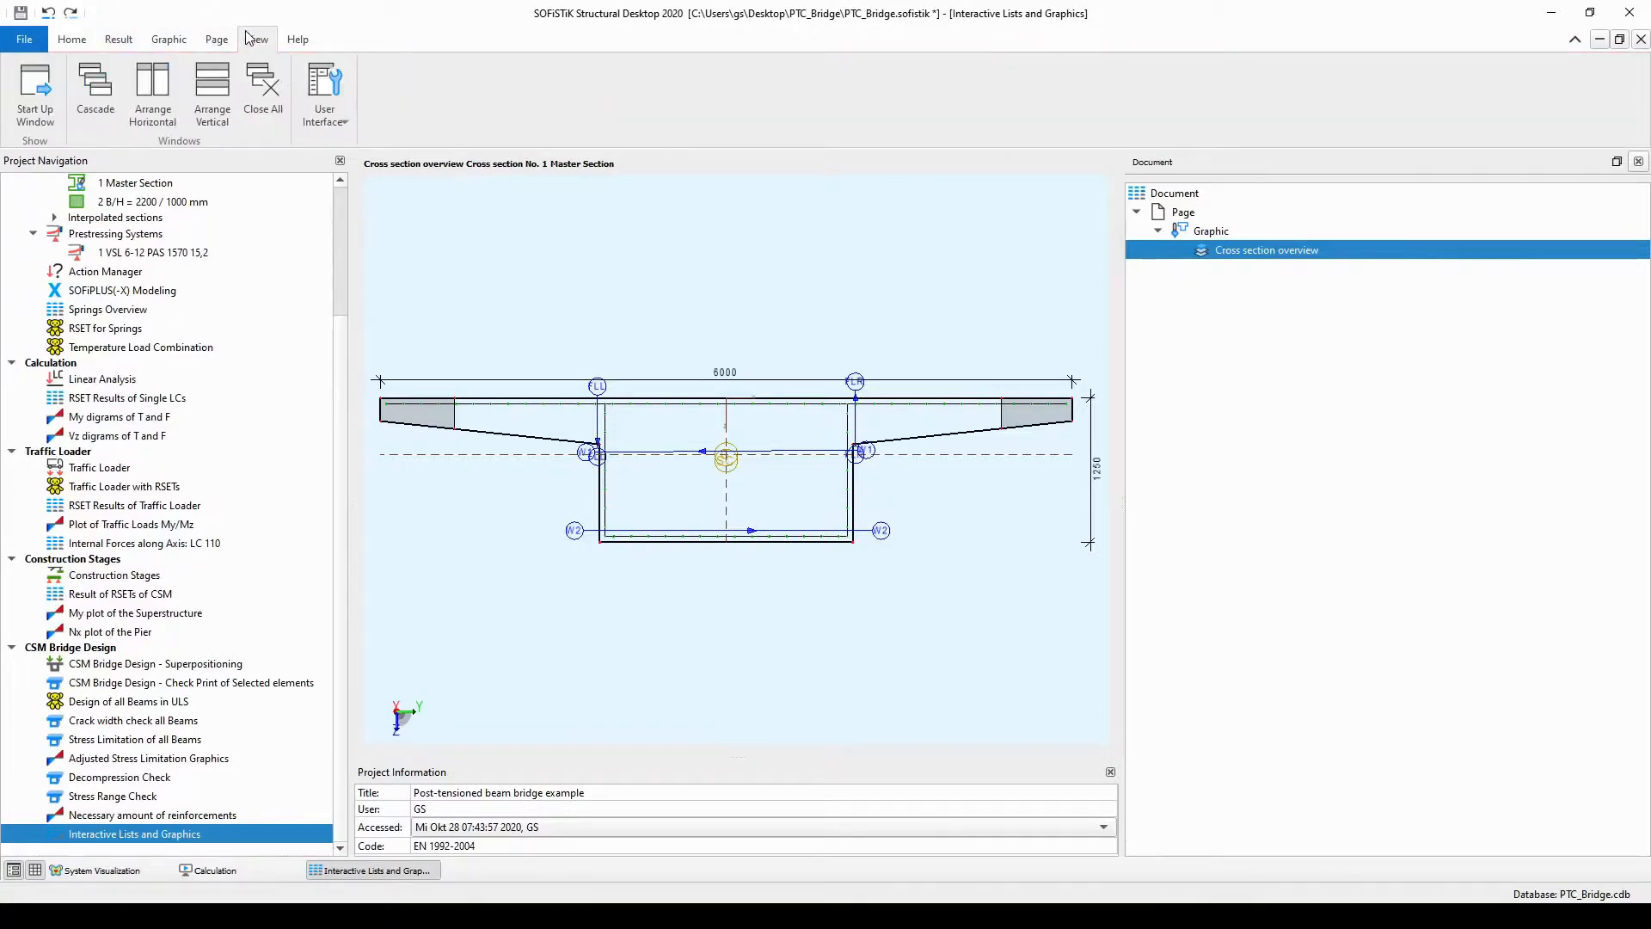
click(121, 41)
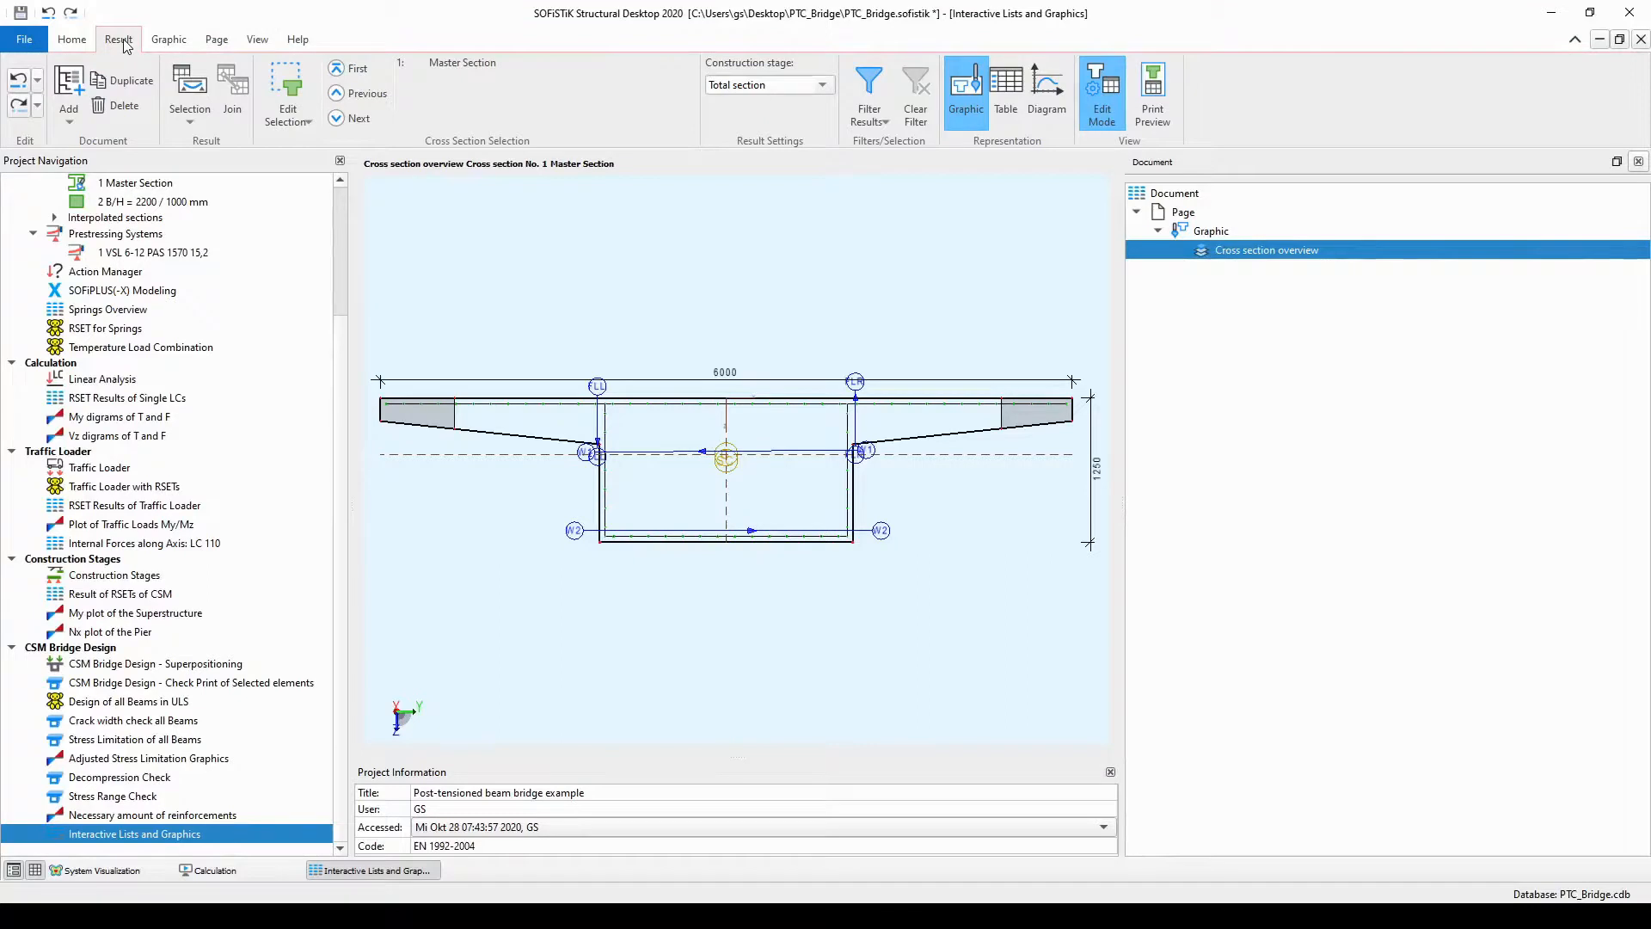
click(1264, 235)
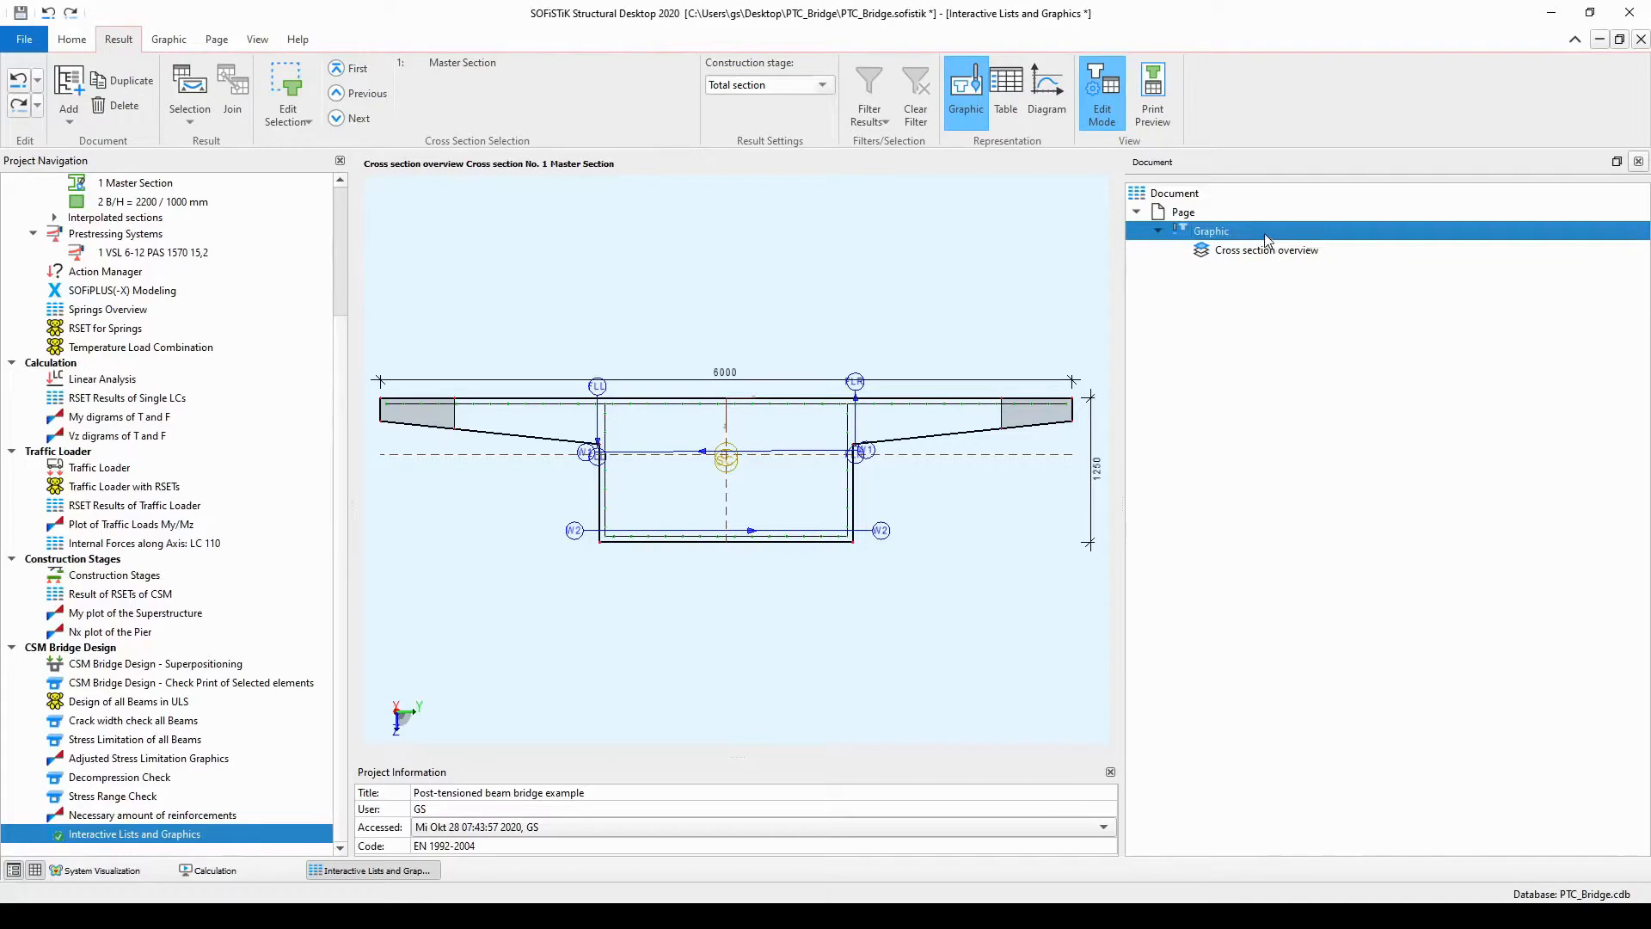
- Duplicate the cross section graphic twice on the same page and expand both copies to show their Cross section overview layers
right_click(1265, 240)
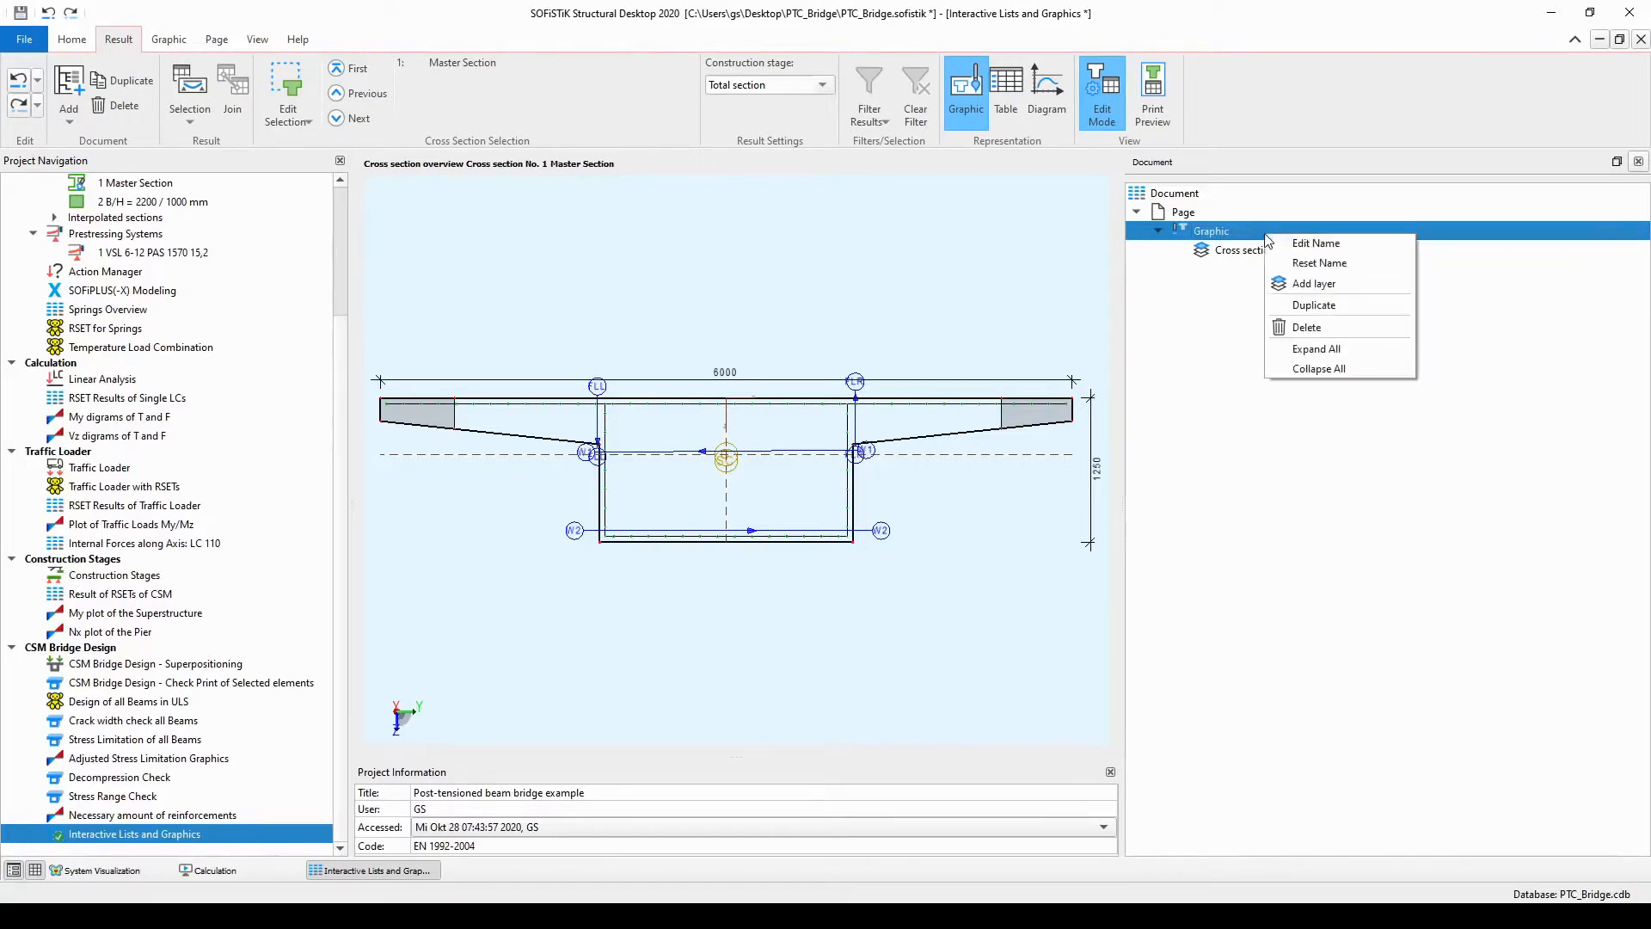
click(1311, 306)
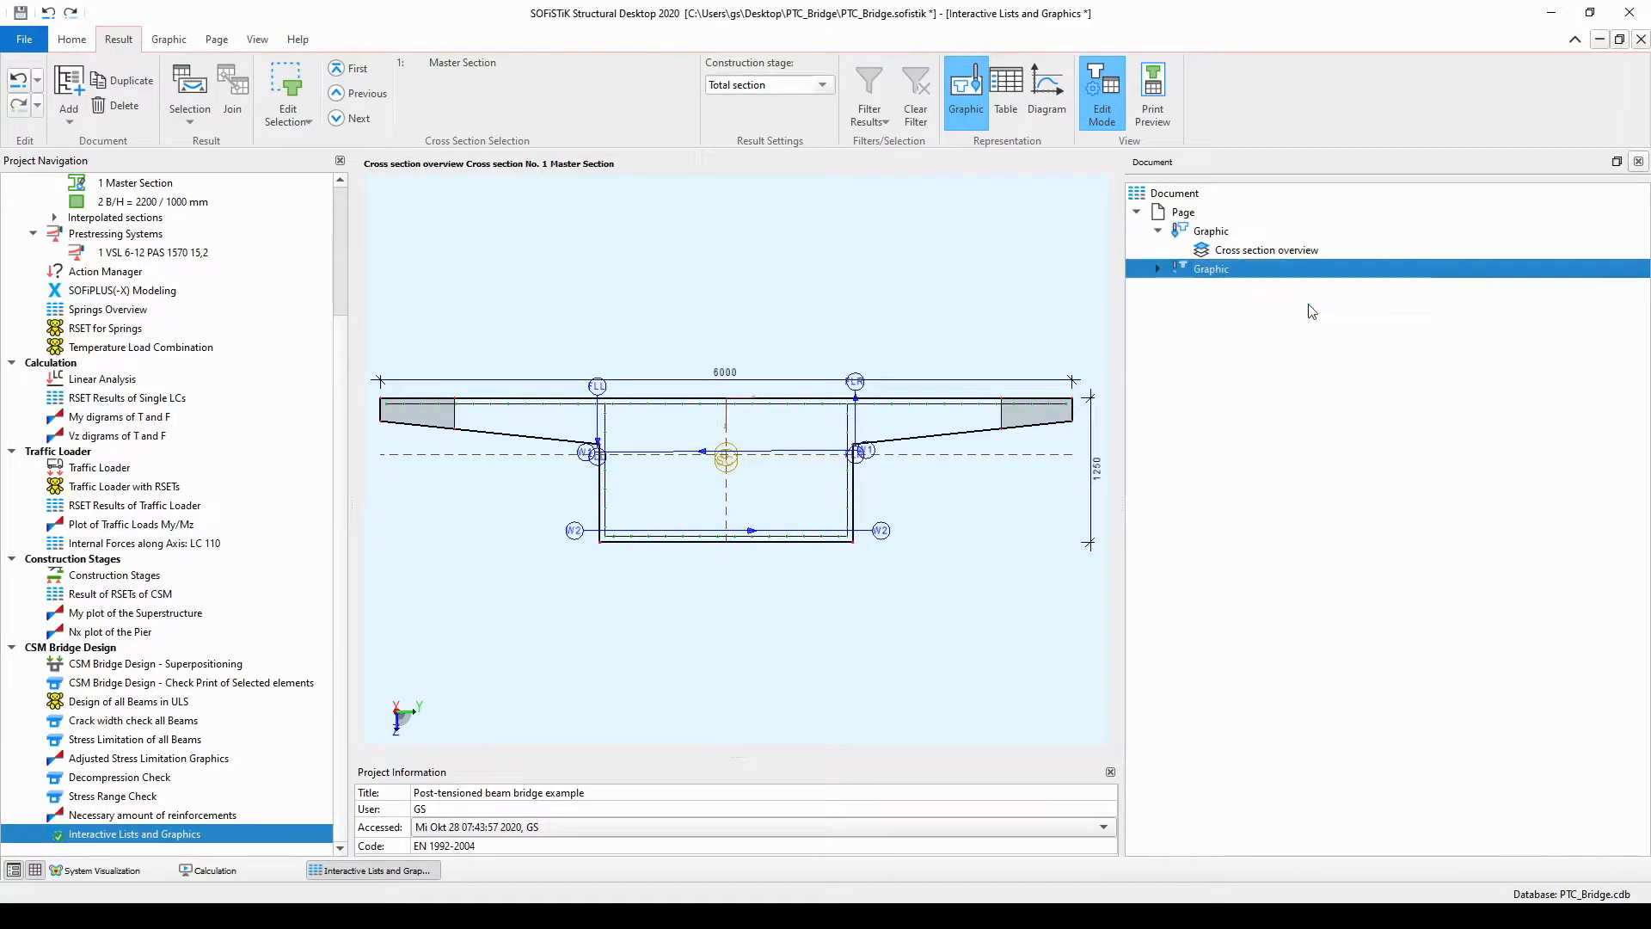
right_click(1236, 272)
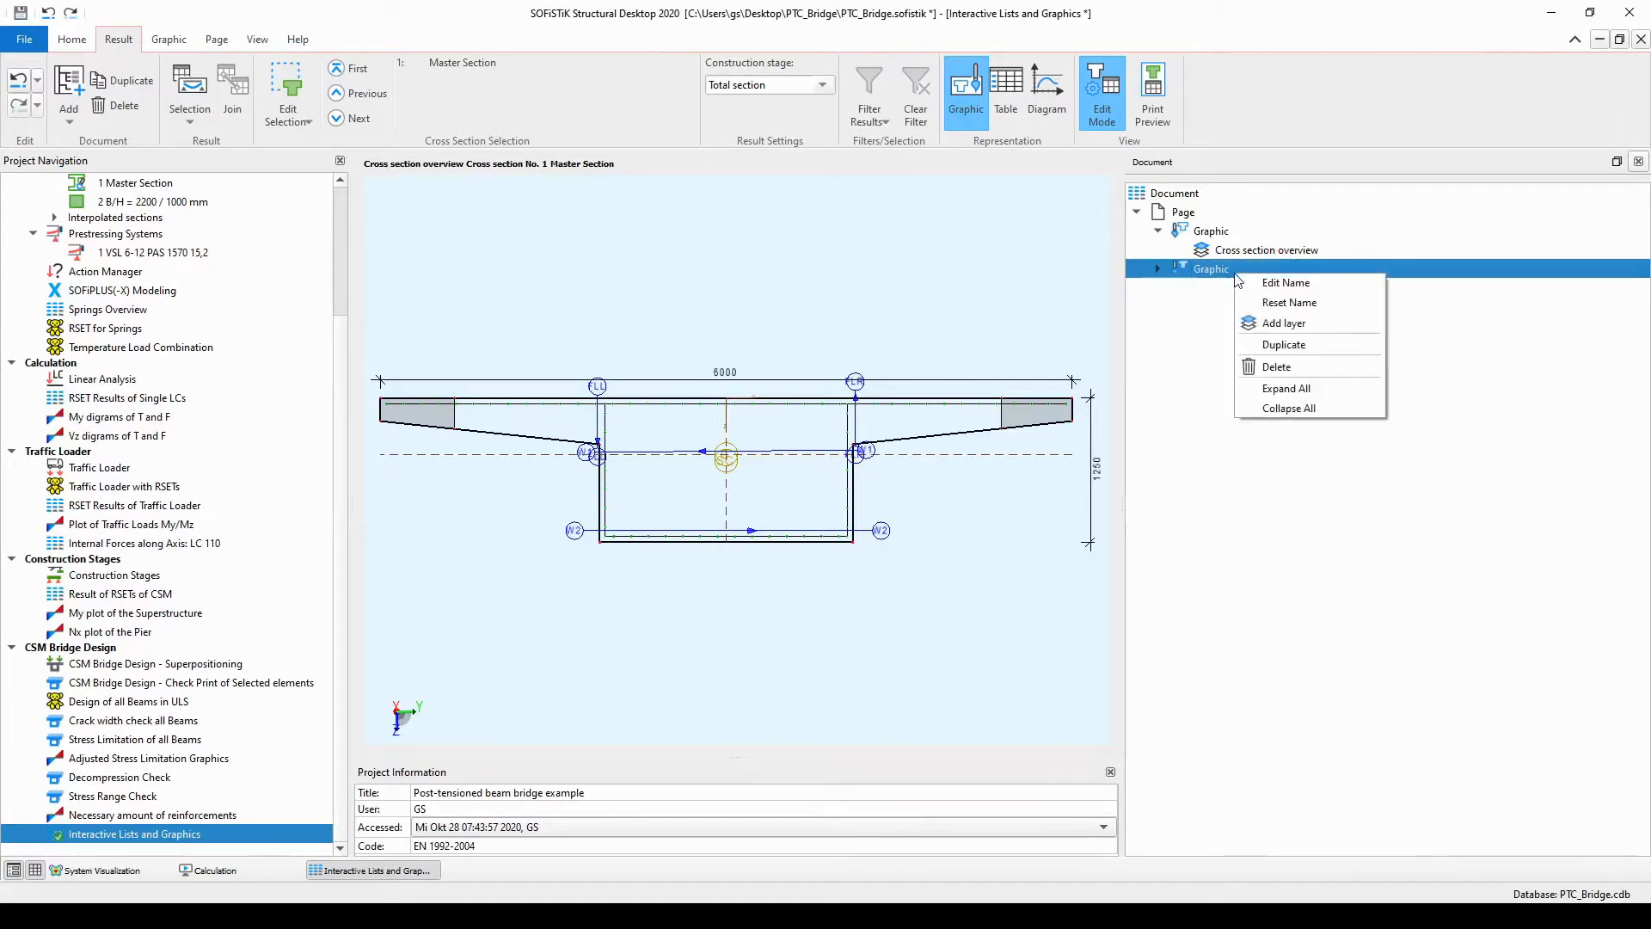
click(1306, 346)
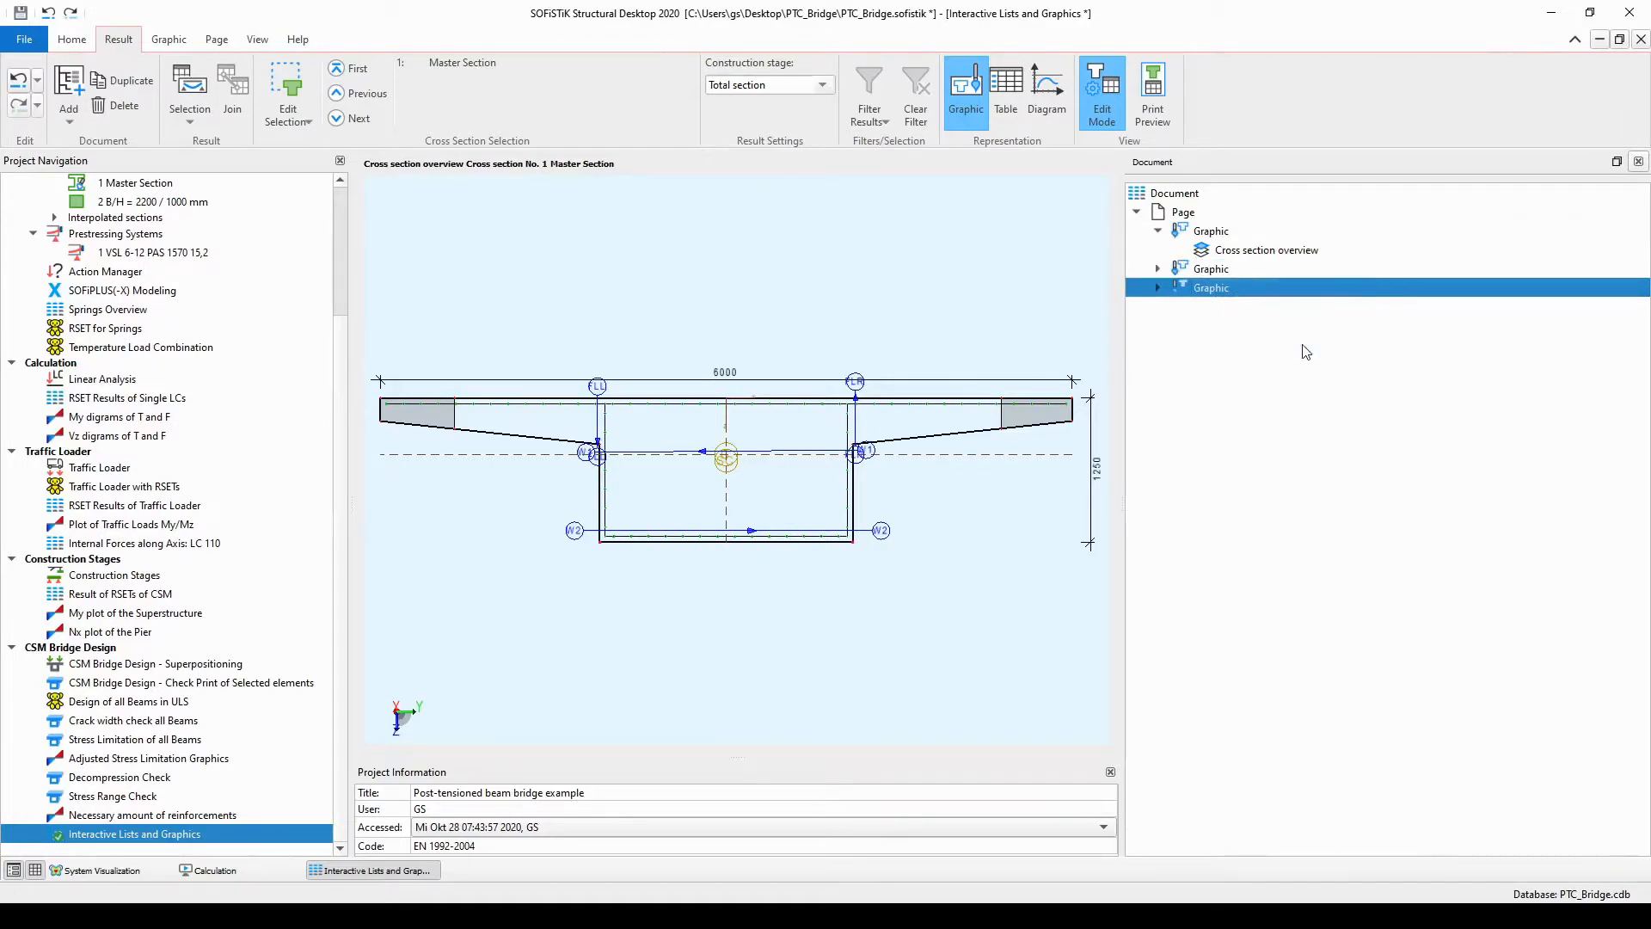
click(1159, 270)
click(1161, 306)
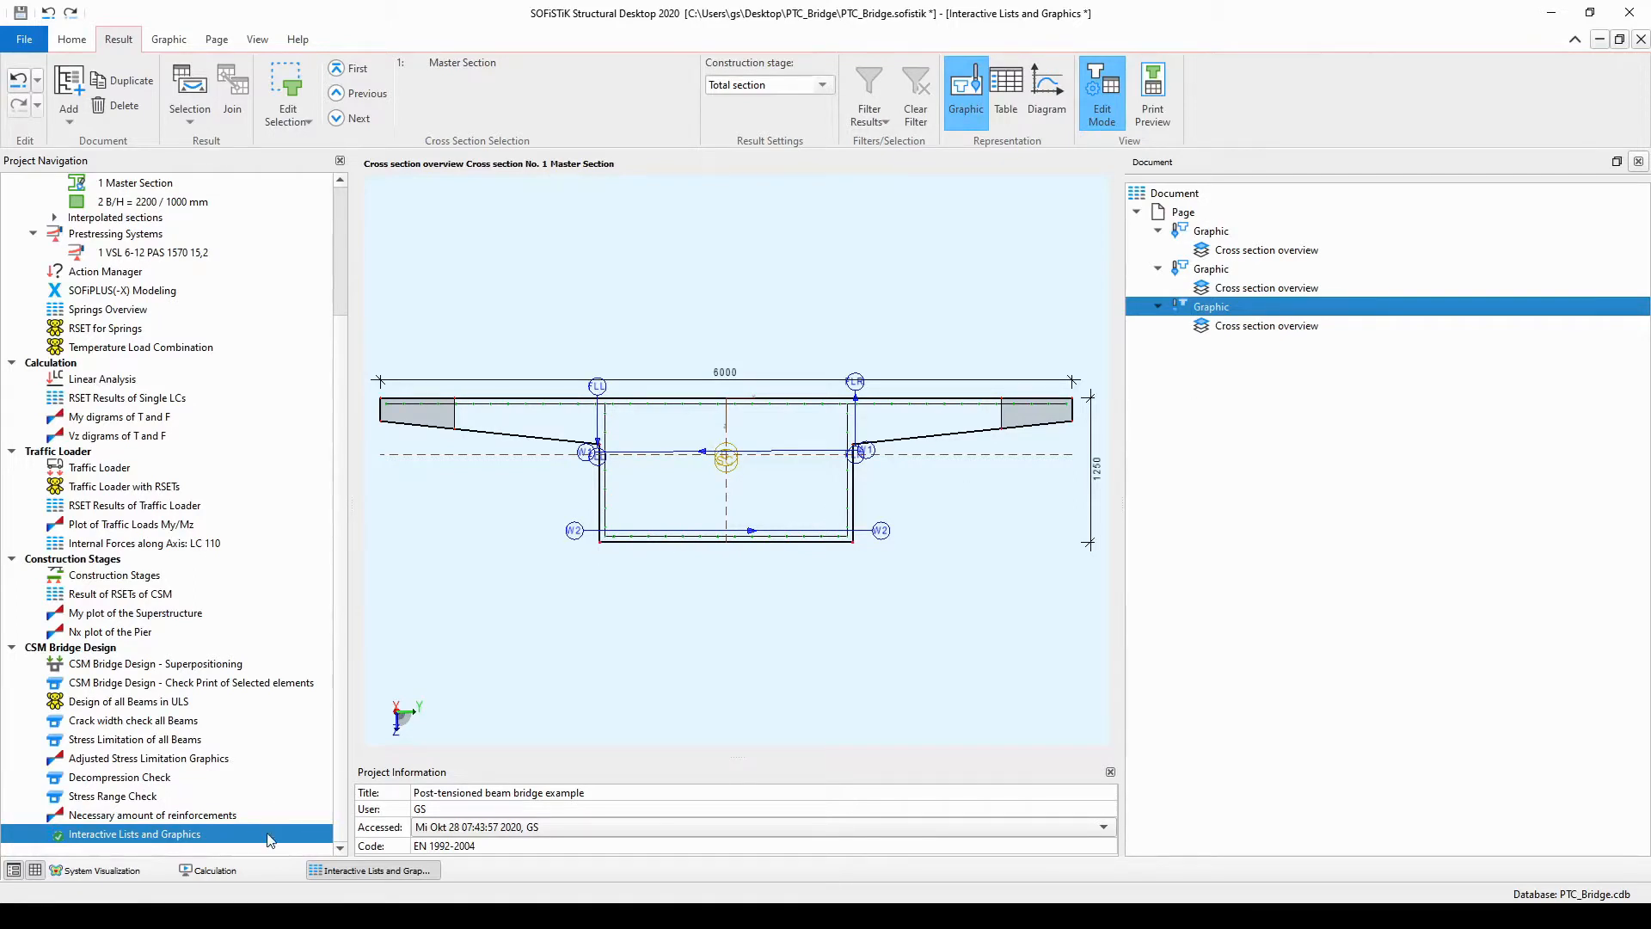
- Close the Interactive Lists and Graphics view, calculate only that task and open its report in SOFiSTiK Report Browser
right_click(422, 877)
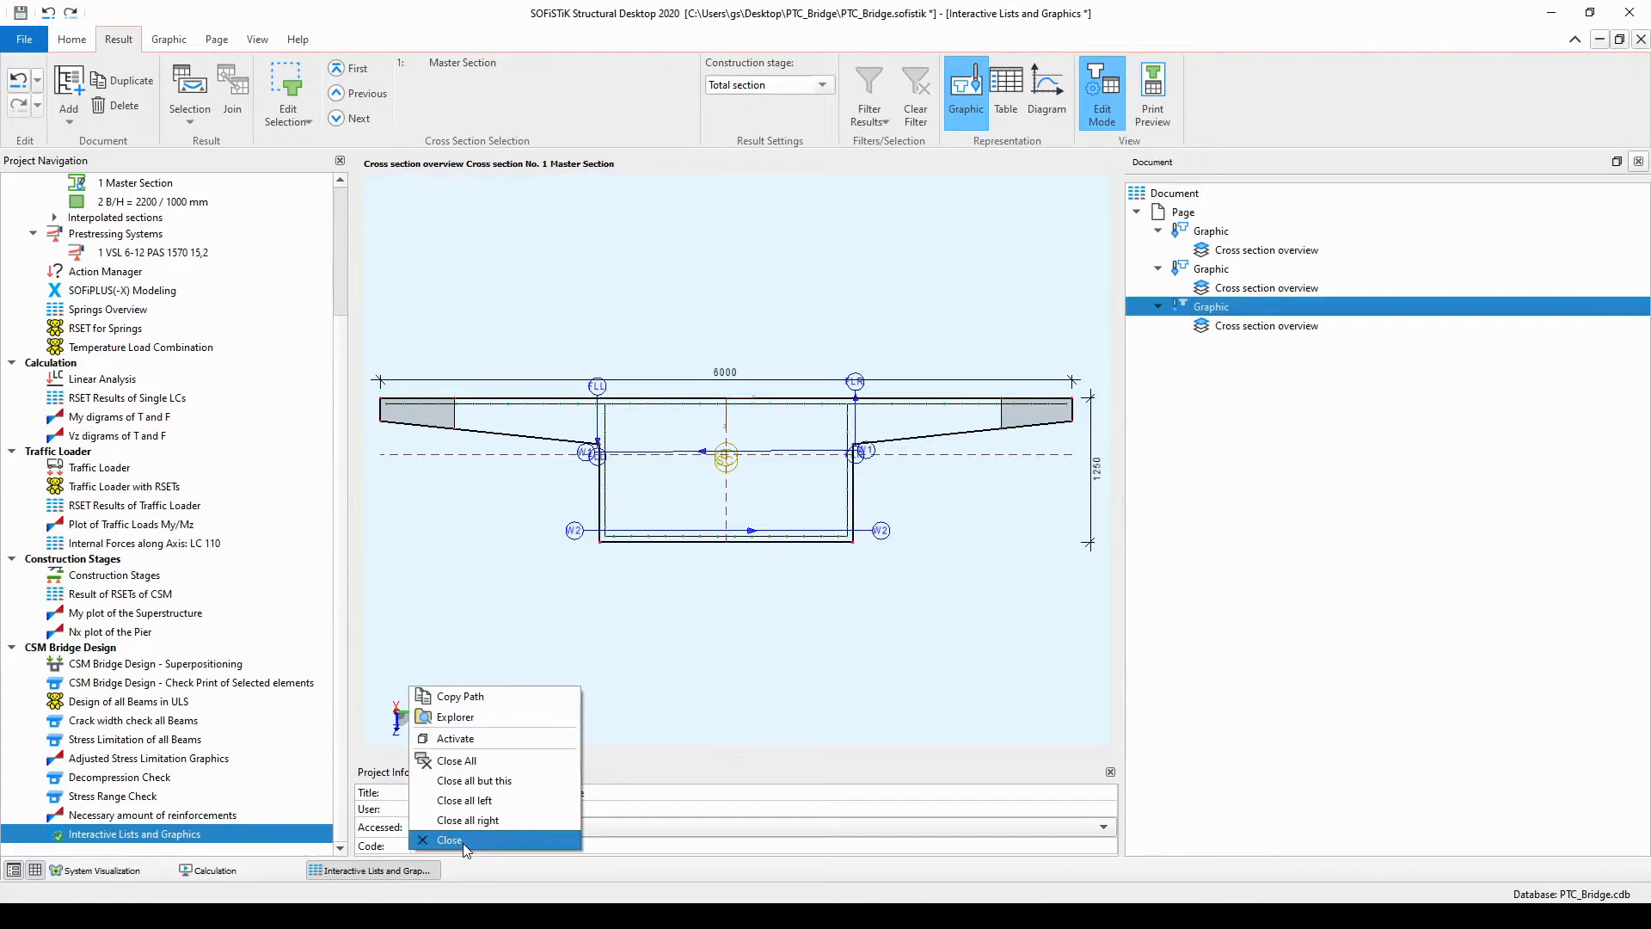
click(449, 840)
right_click(232, 836)
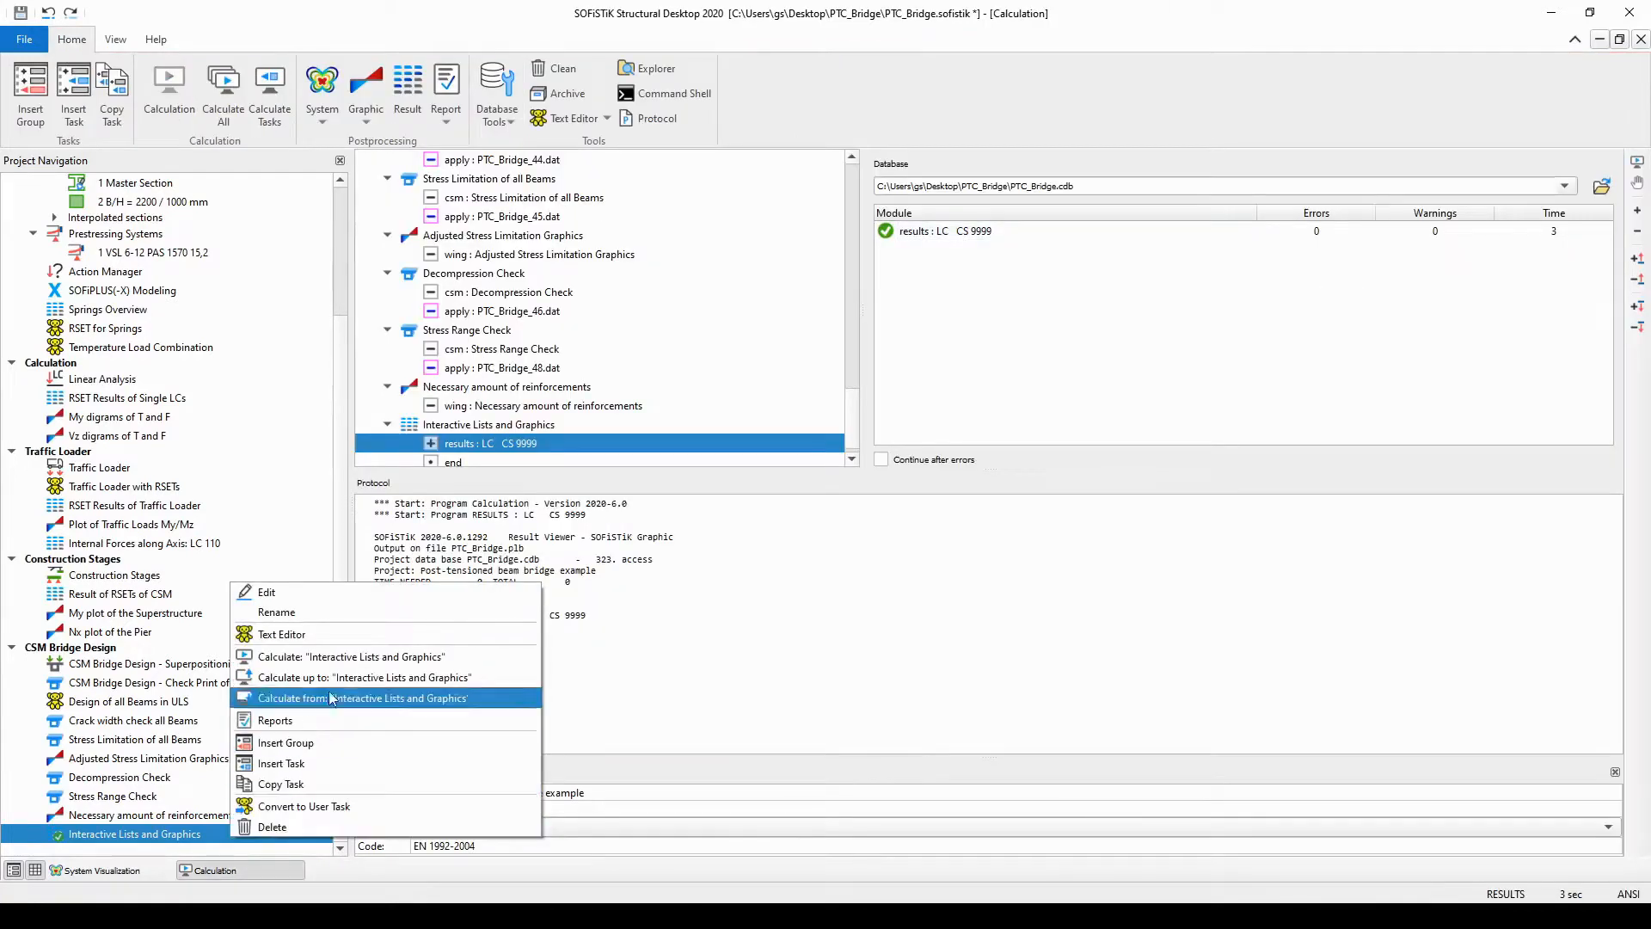
click(349, 657)
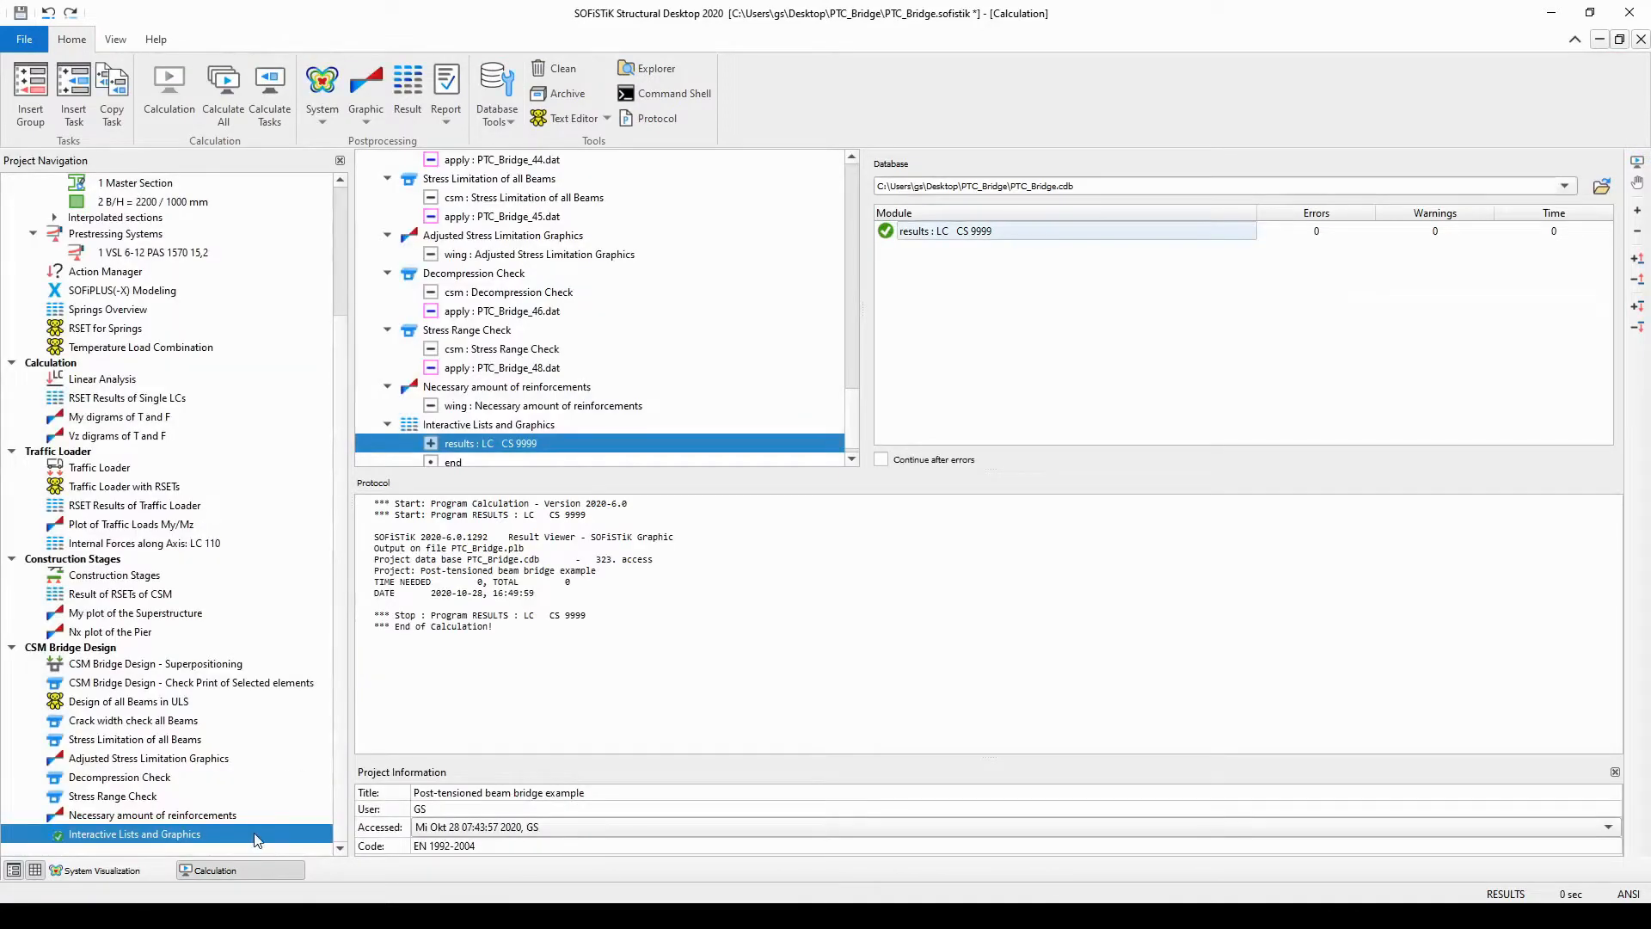
right_click(258, 835)
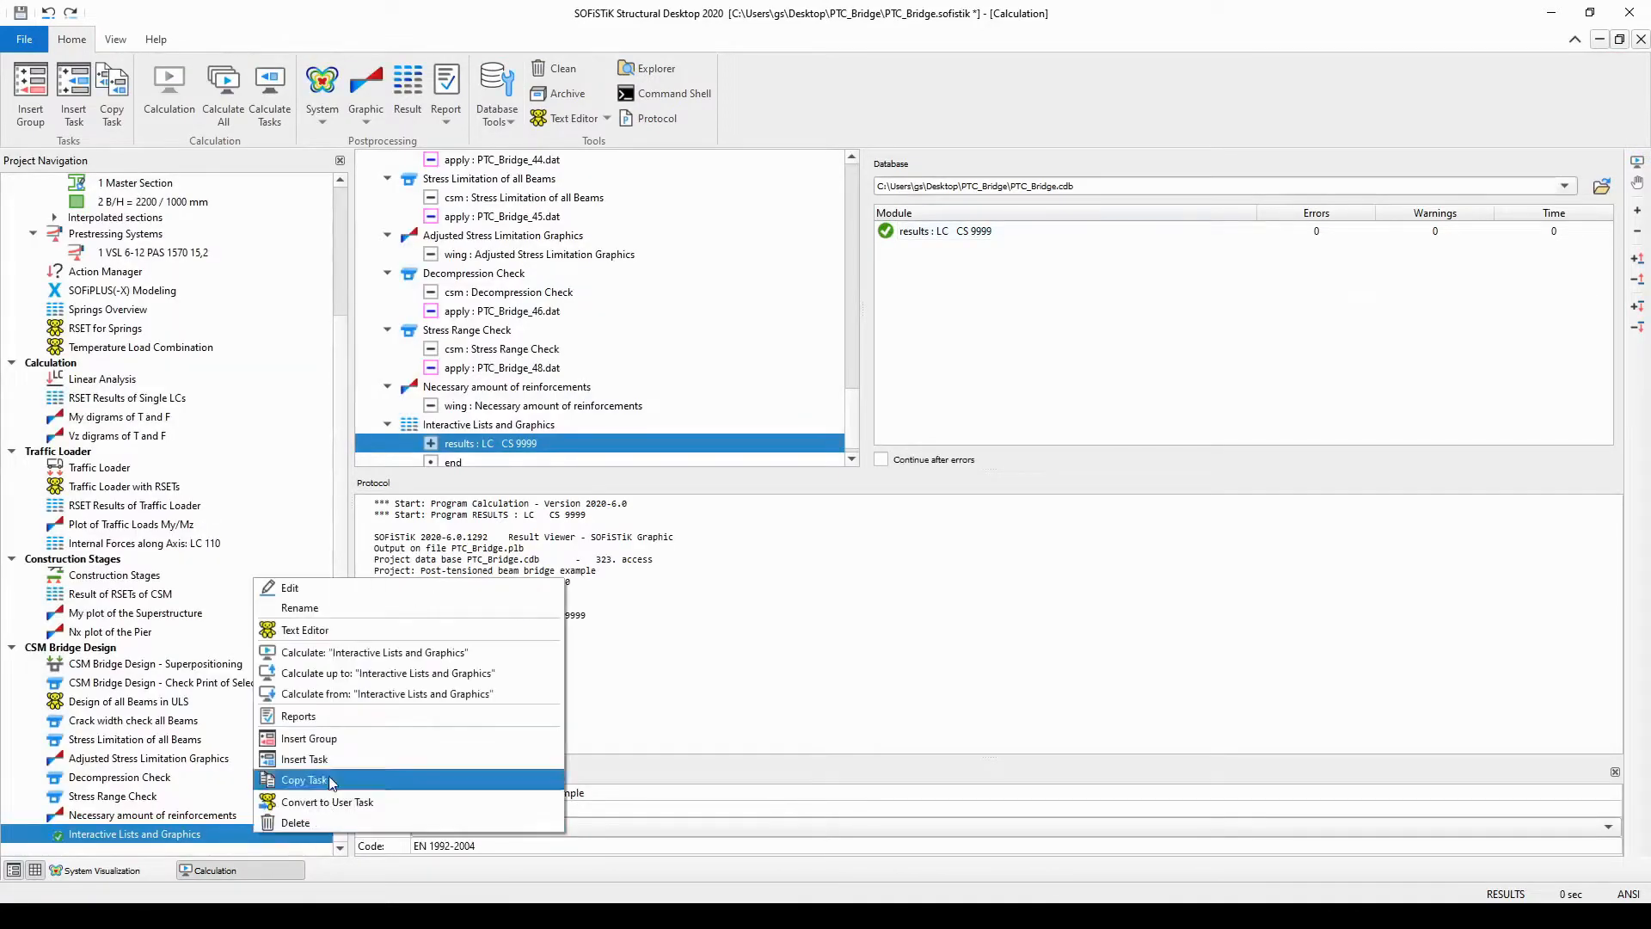
click(349, 721)
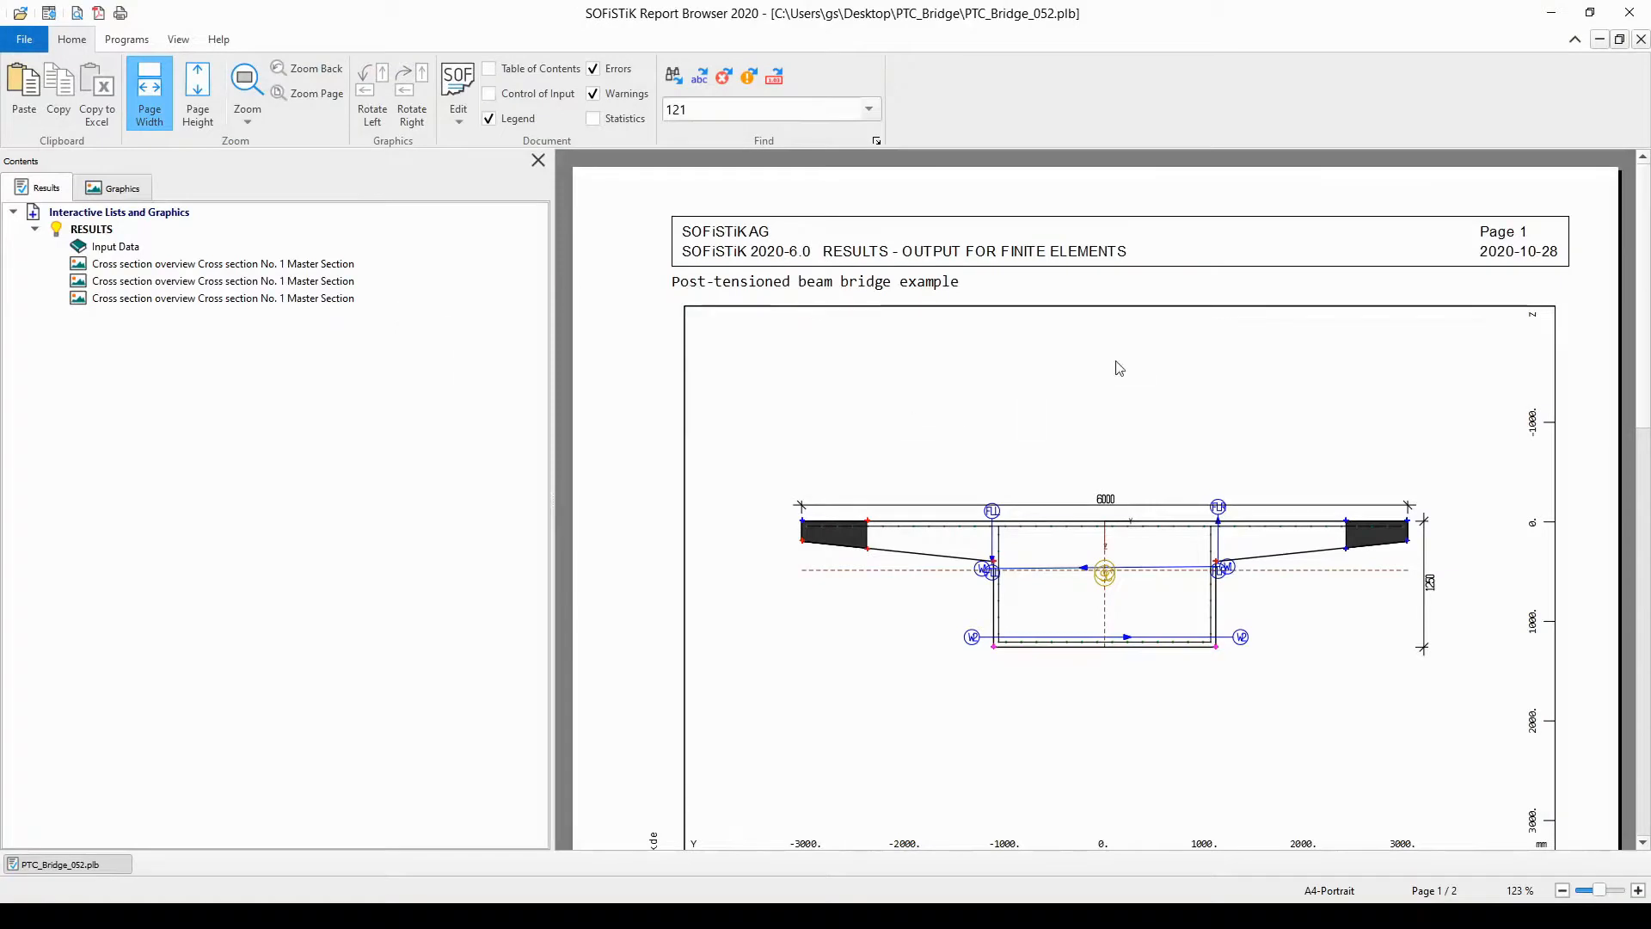
- Examine how the cross section graphics are distributed over the pages of the report
scroll(1118, 365, down, 1)
scroll(1118, 363, down, 7)
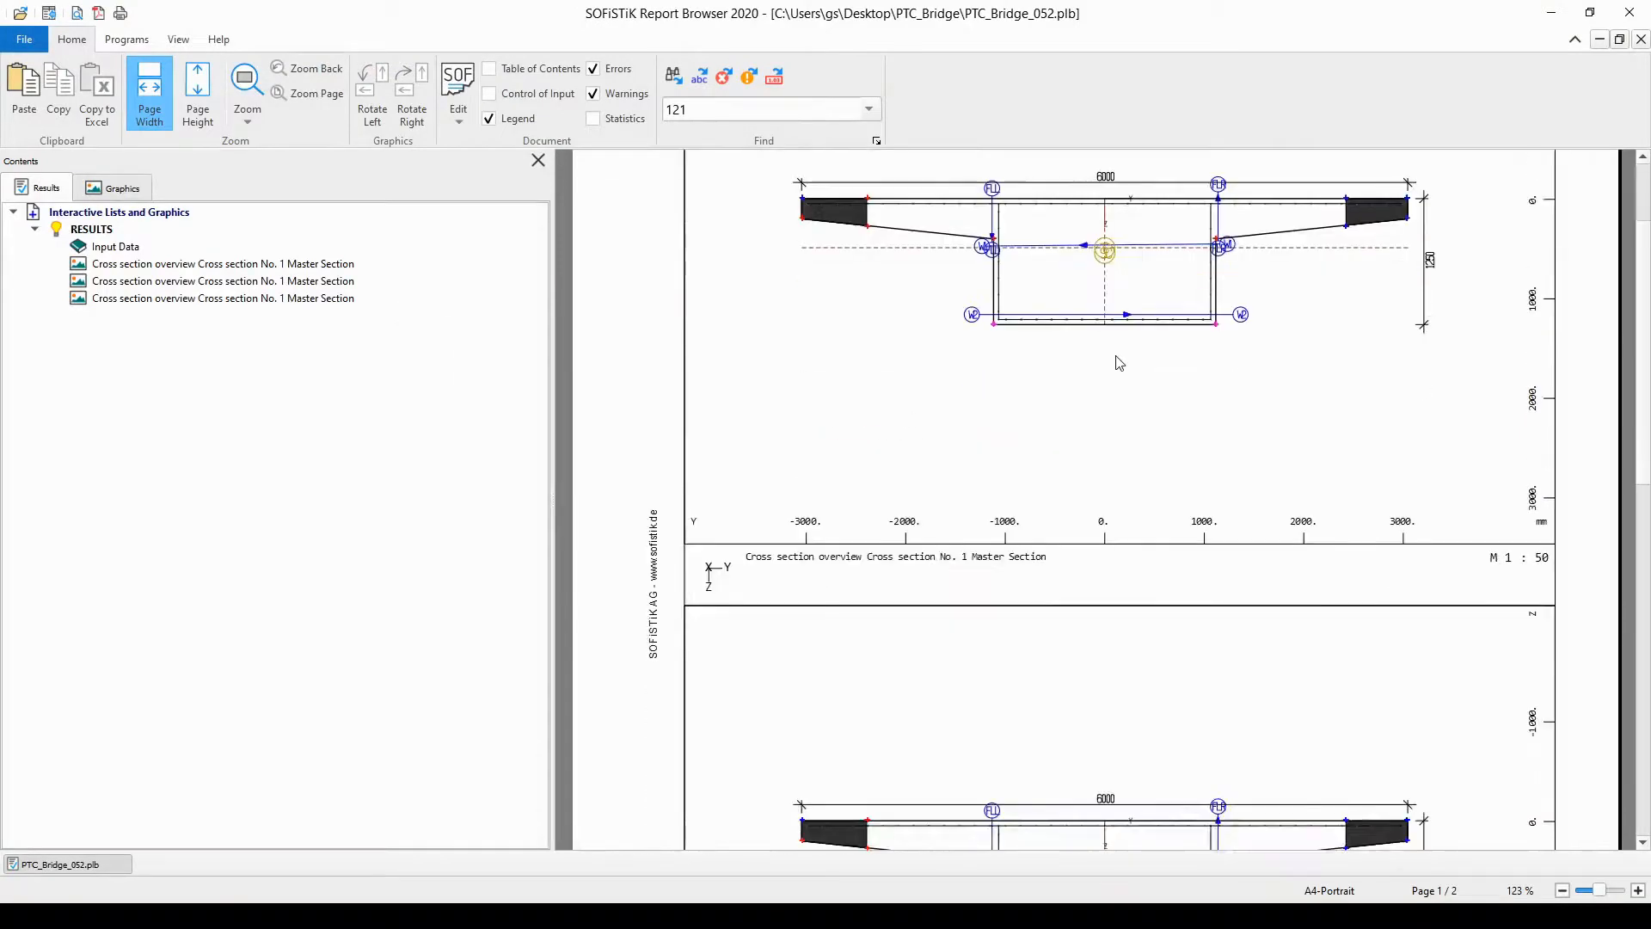
scroll(1119, 363, down, 3)
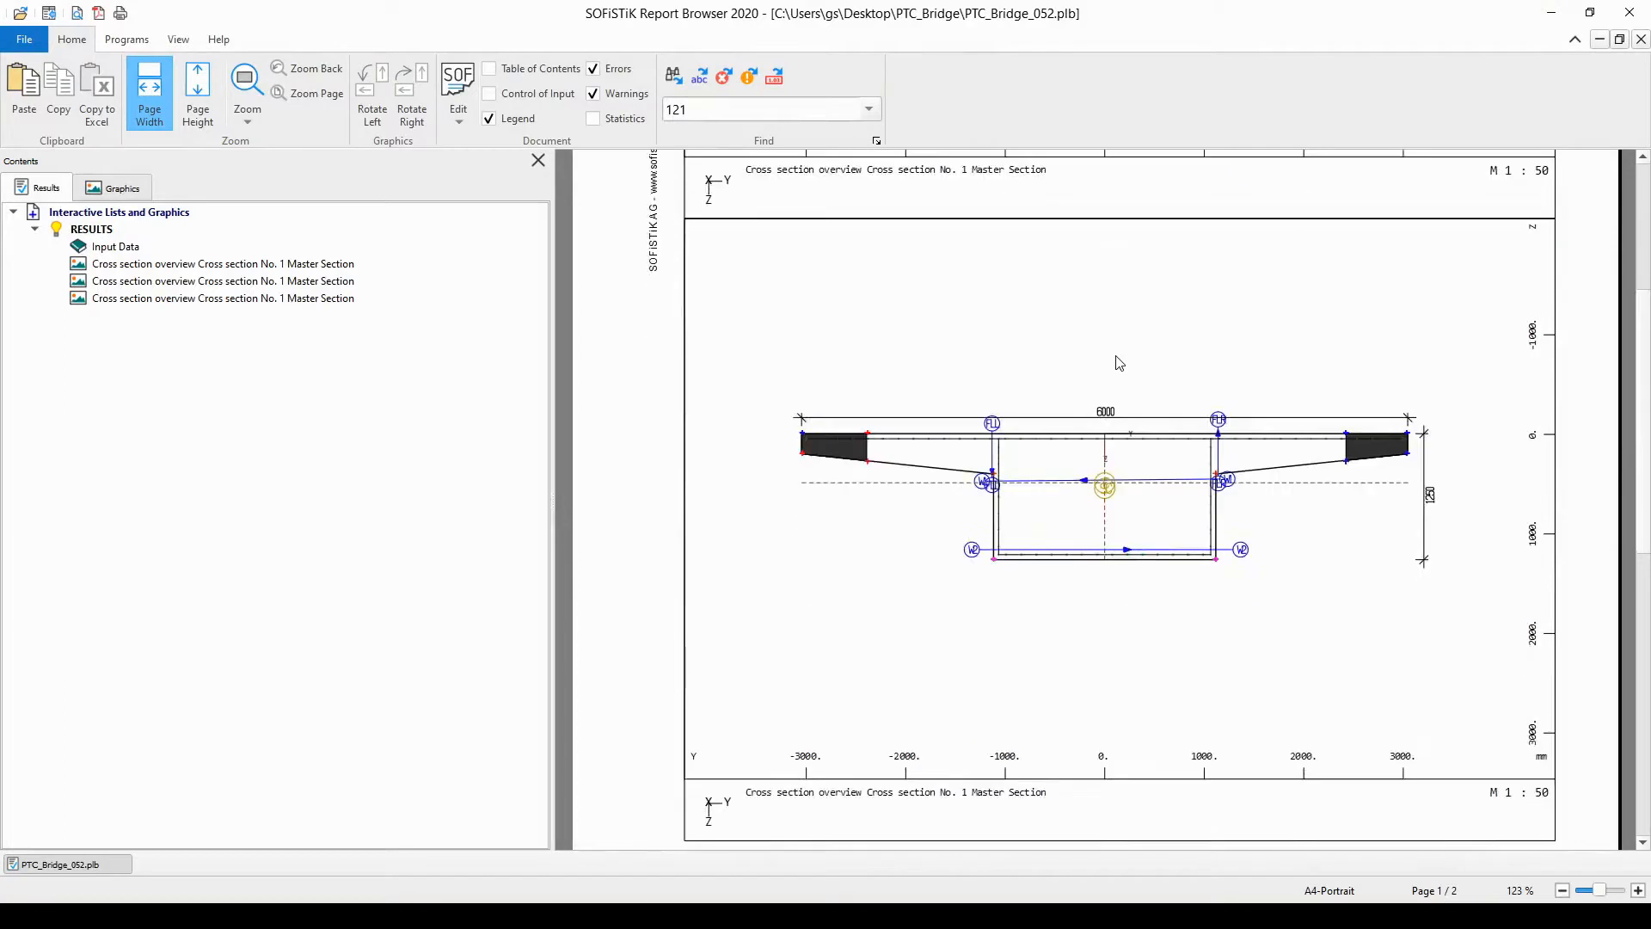
scroll(1120, 363, down, 2)
scroll(1120, 363, down, 8)
scroll(1120, 363, down, 6)
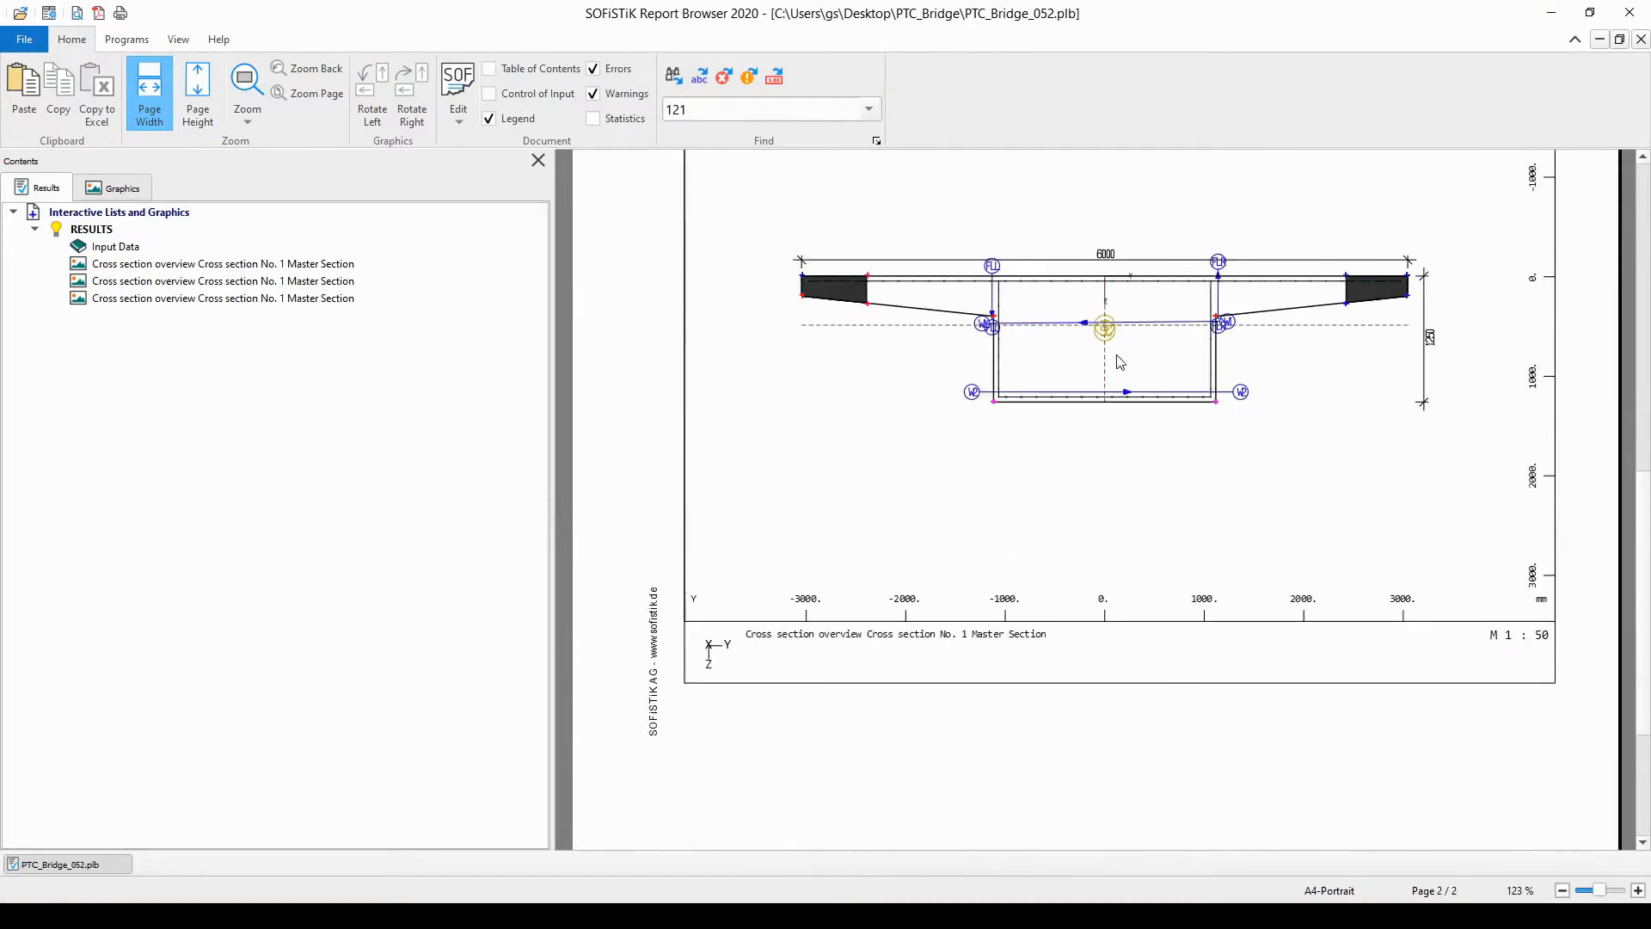
scroll(1120, 362, down, 9)
scroll(1119, 362, up, 14)
scroll(1119, 365, up, 11)
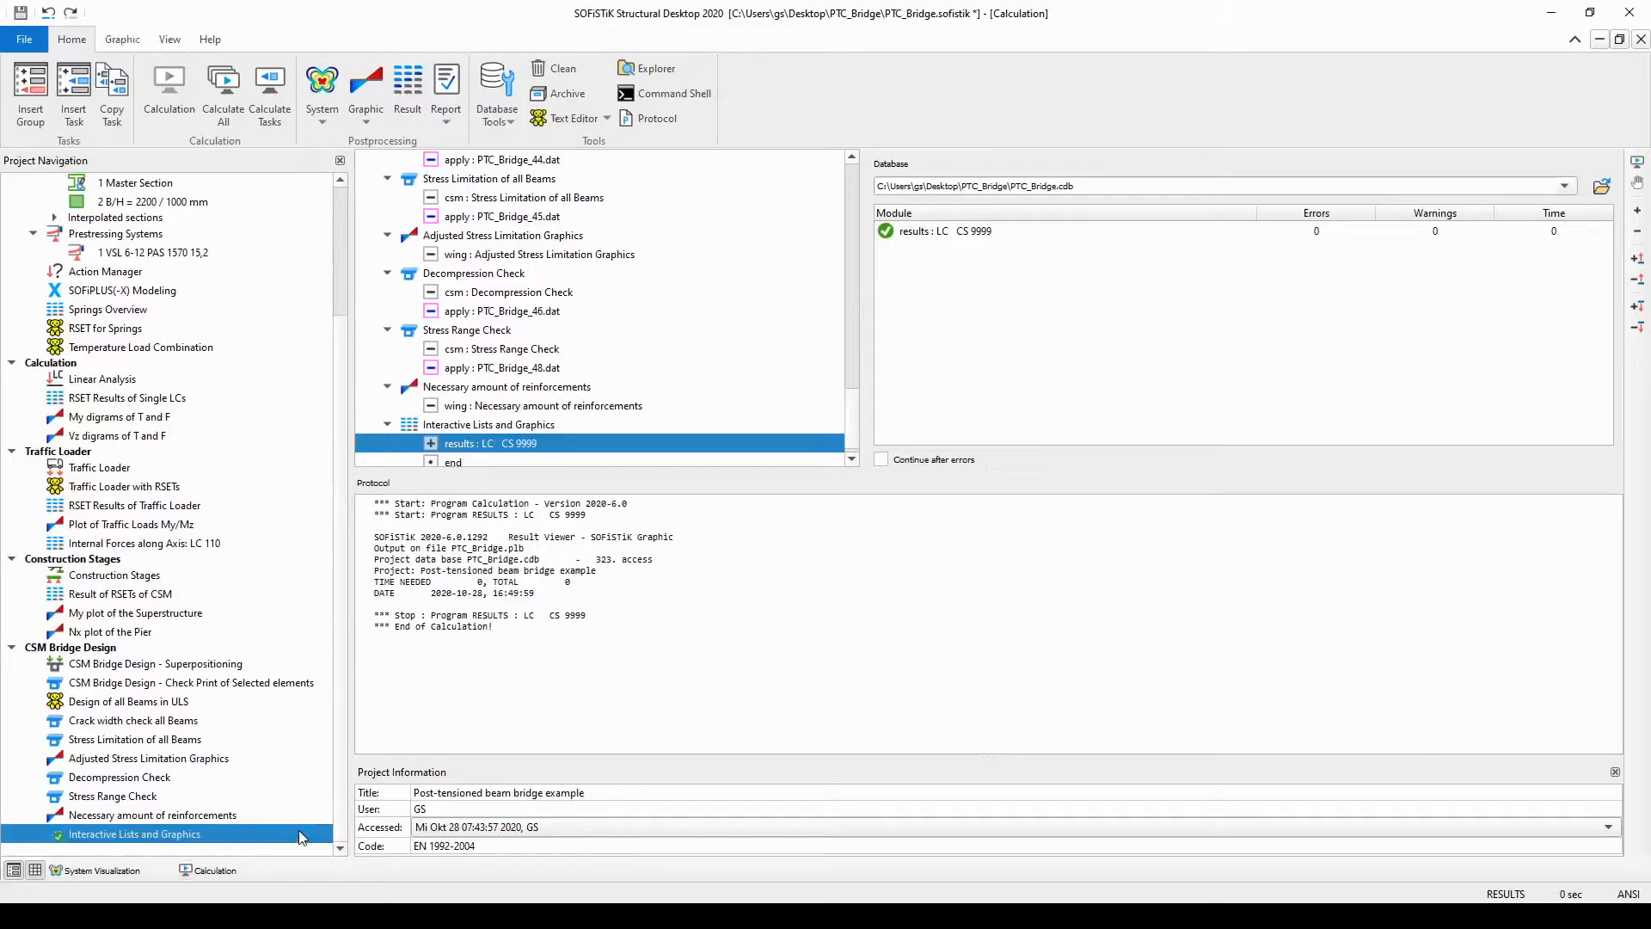
- In SOFiSTiK Structural Desktop, reopen the Interactive Lists and Graphics task and partition its page into three stacked rows
double_click(301, 836)
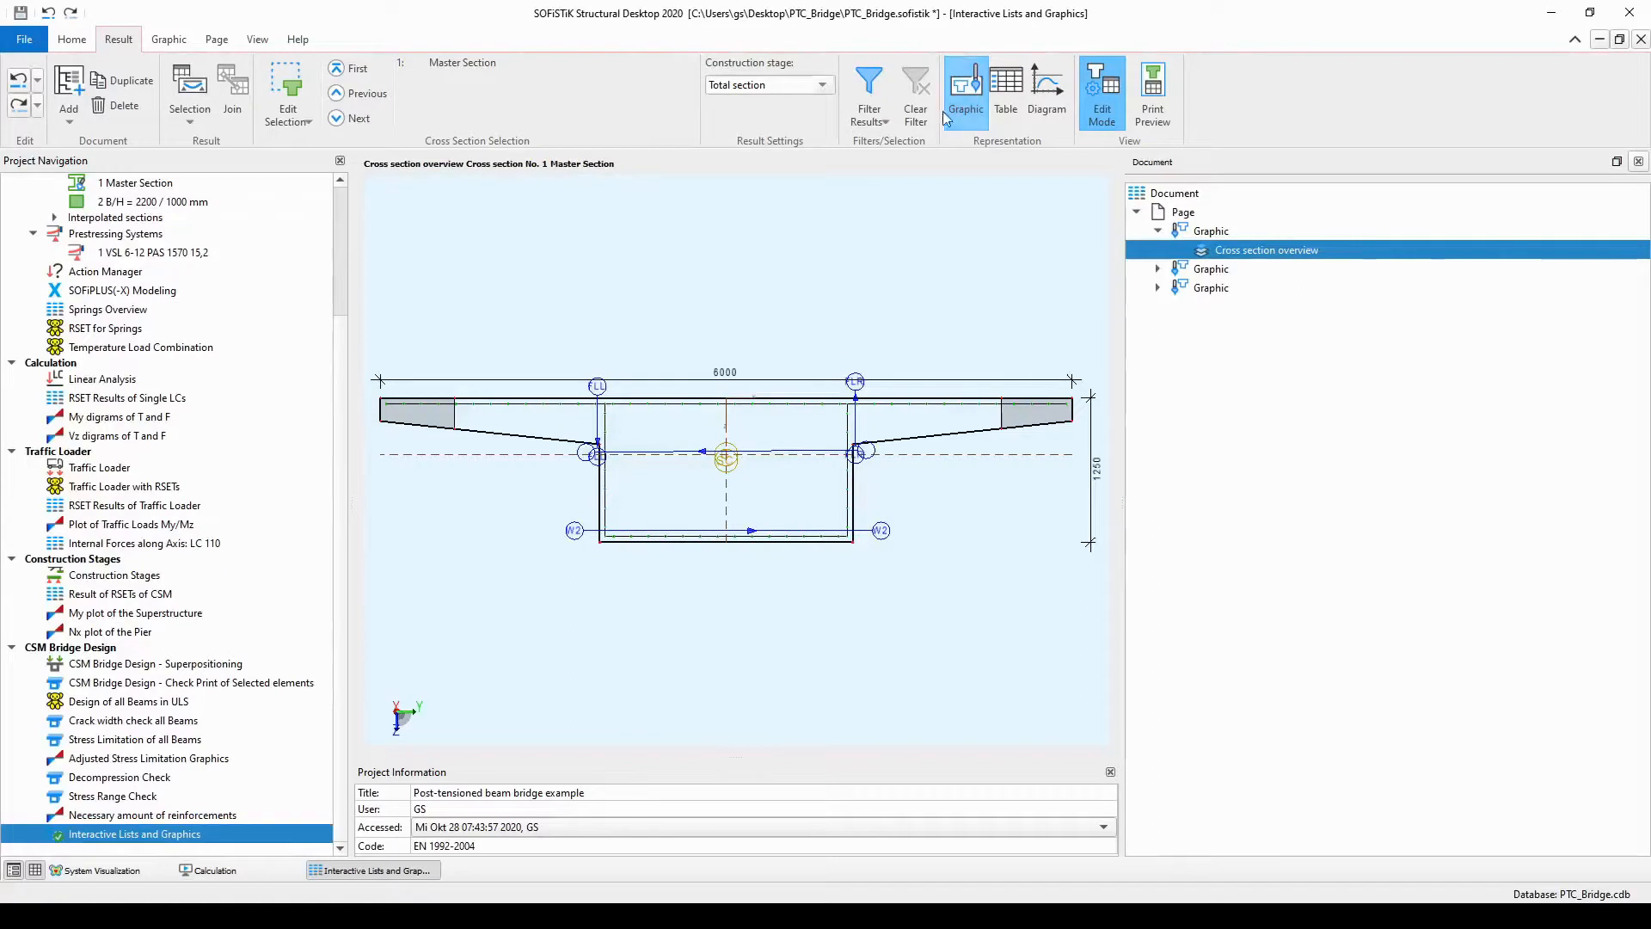
click(181, 41)
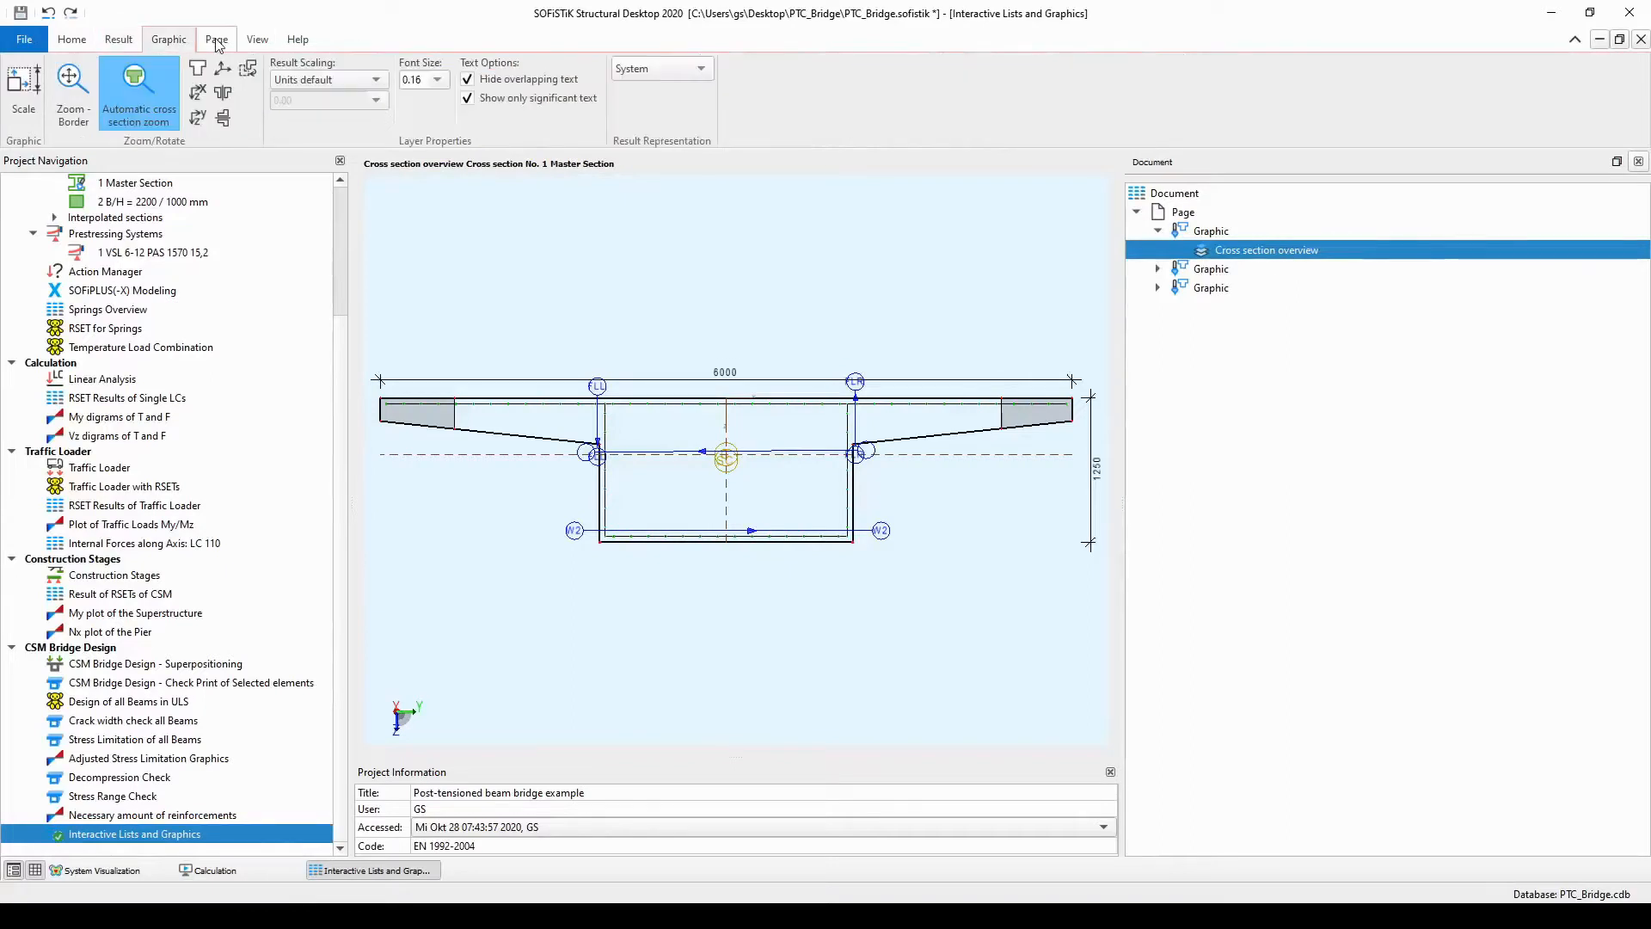
click(217, 43)
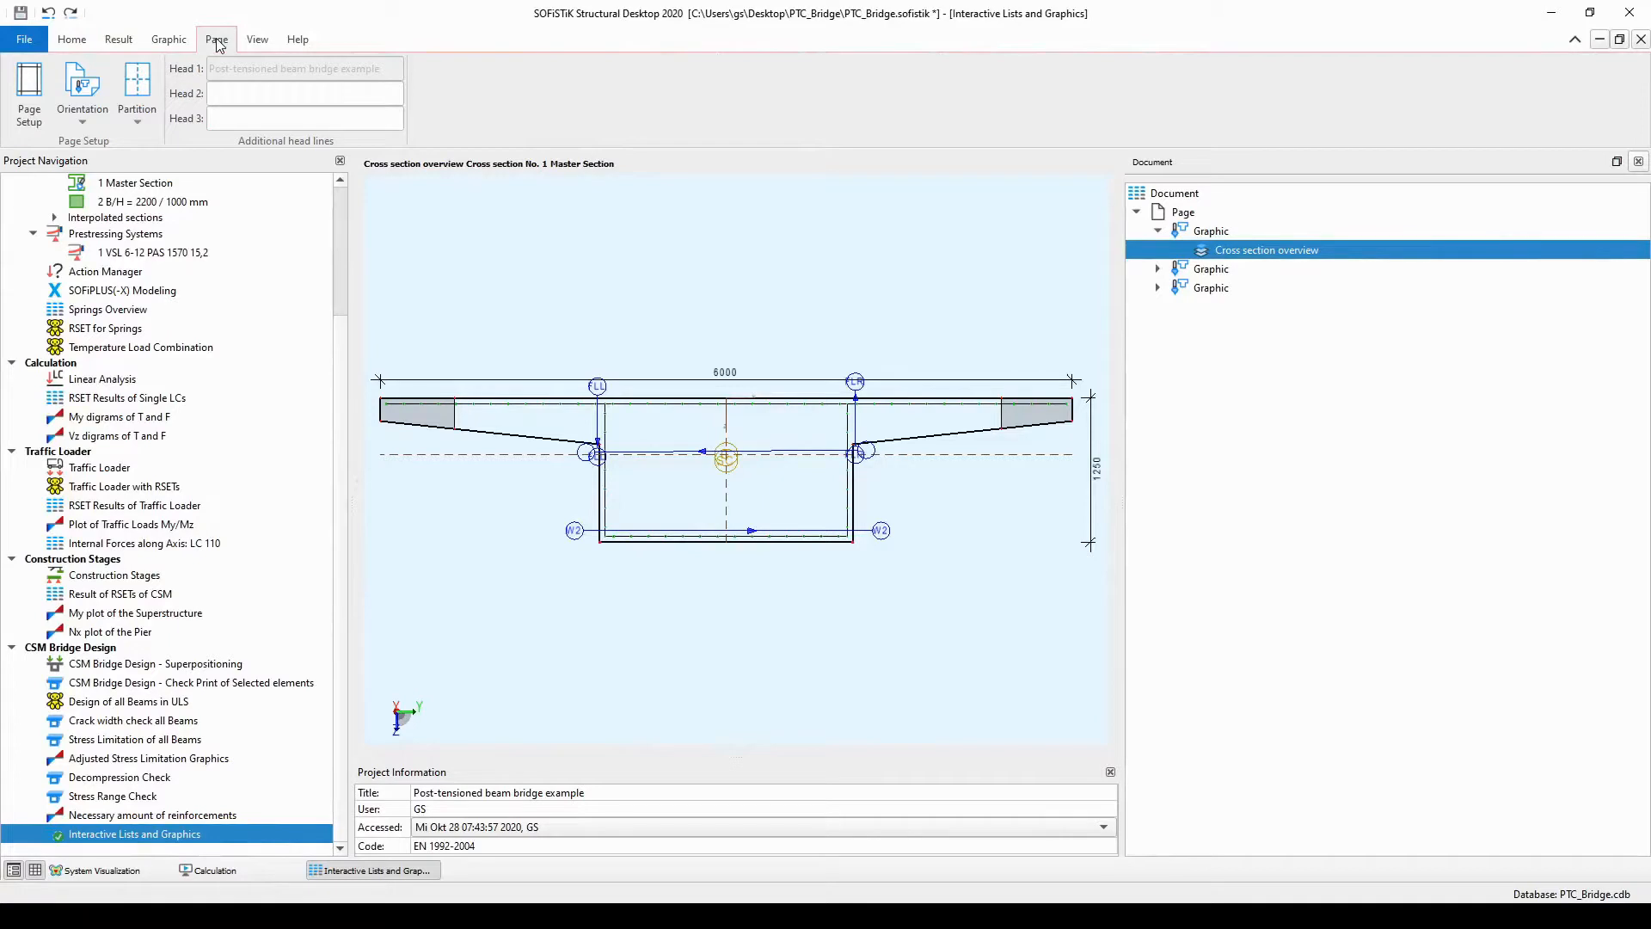
click(91, 129)
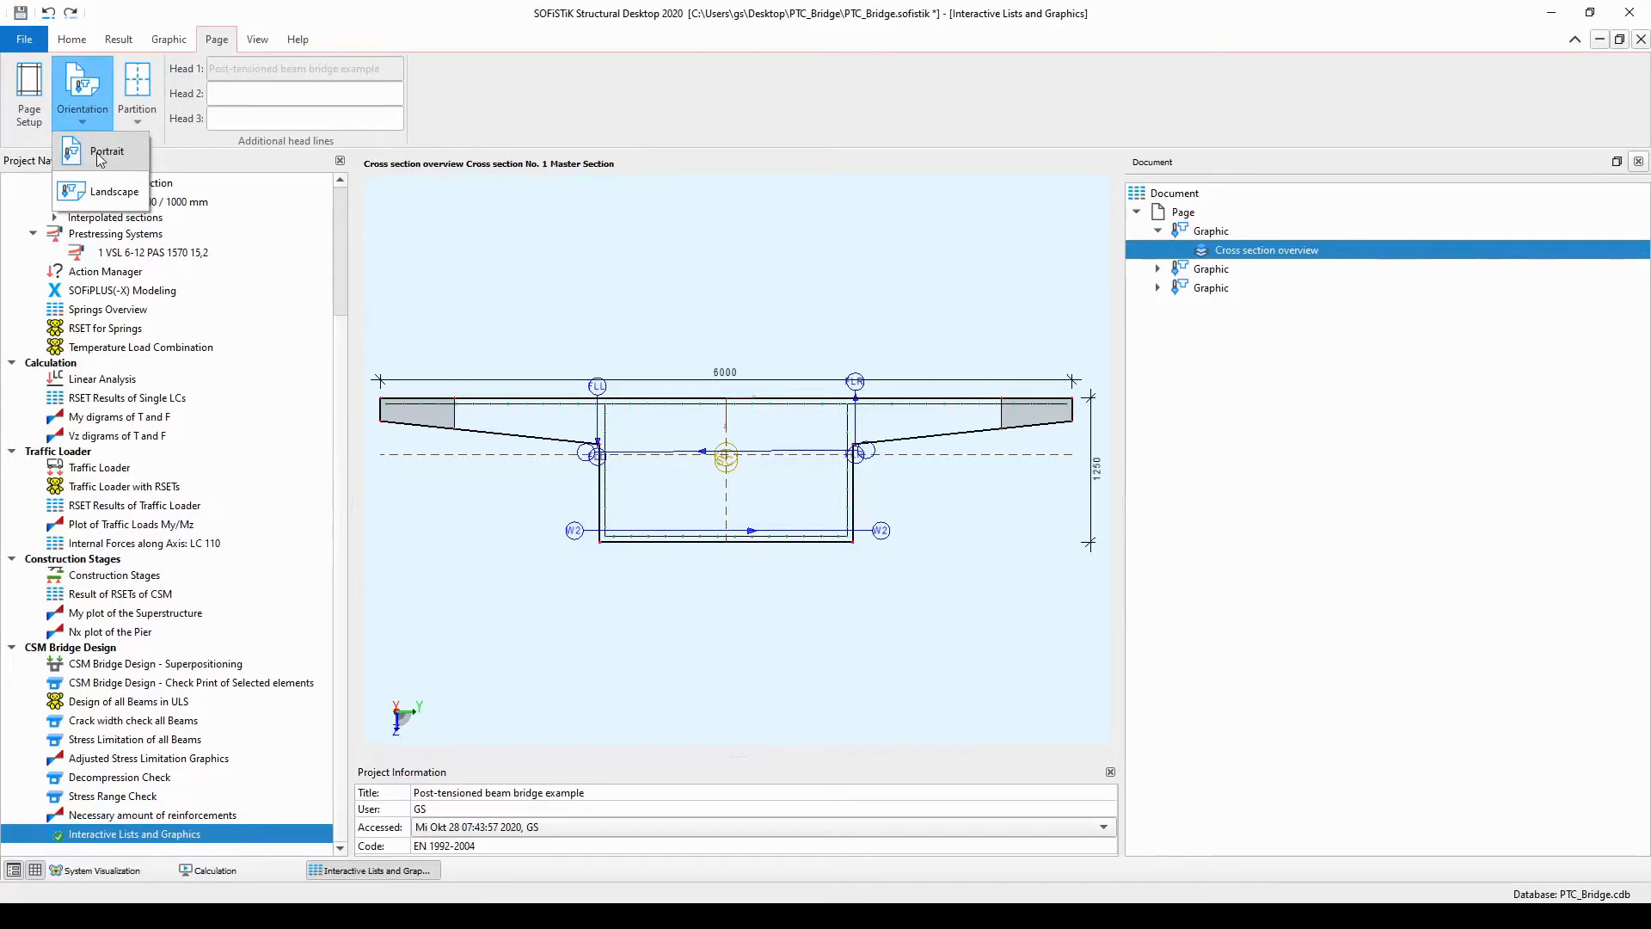
click(140, 118)
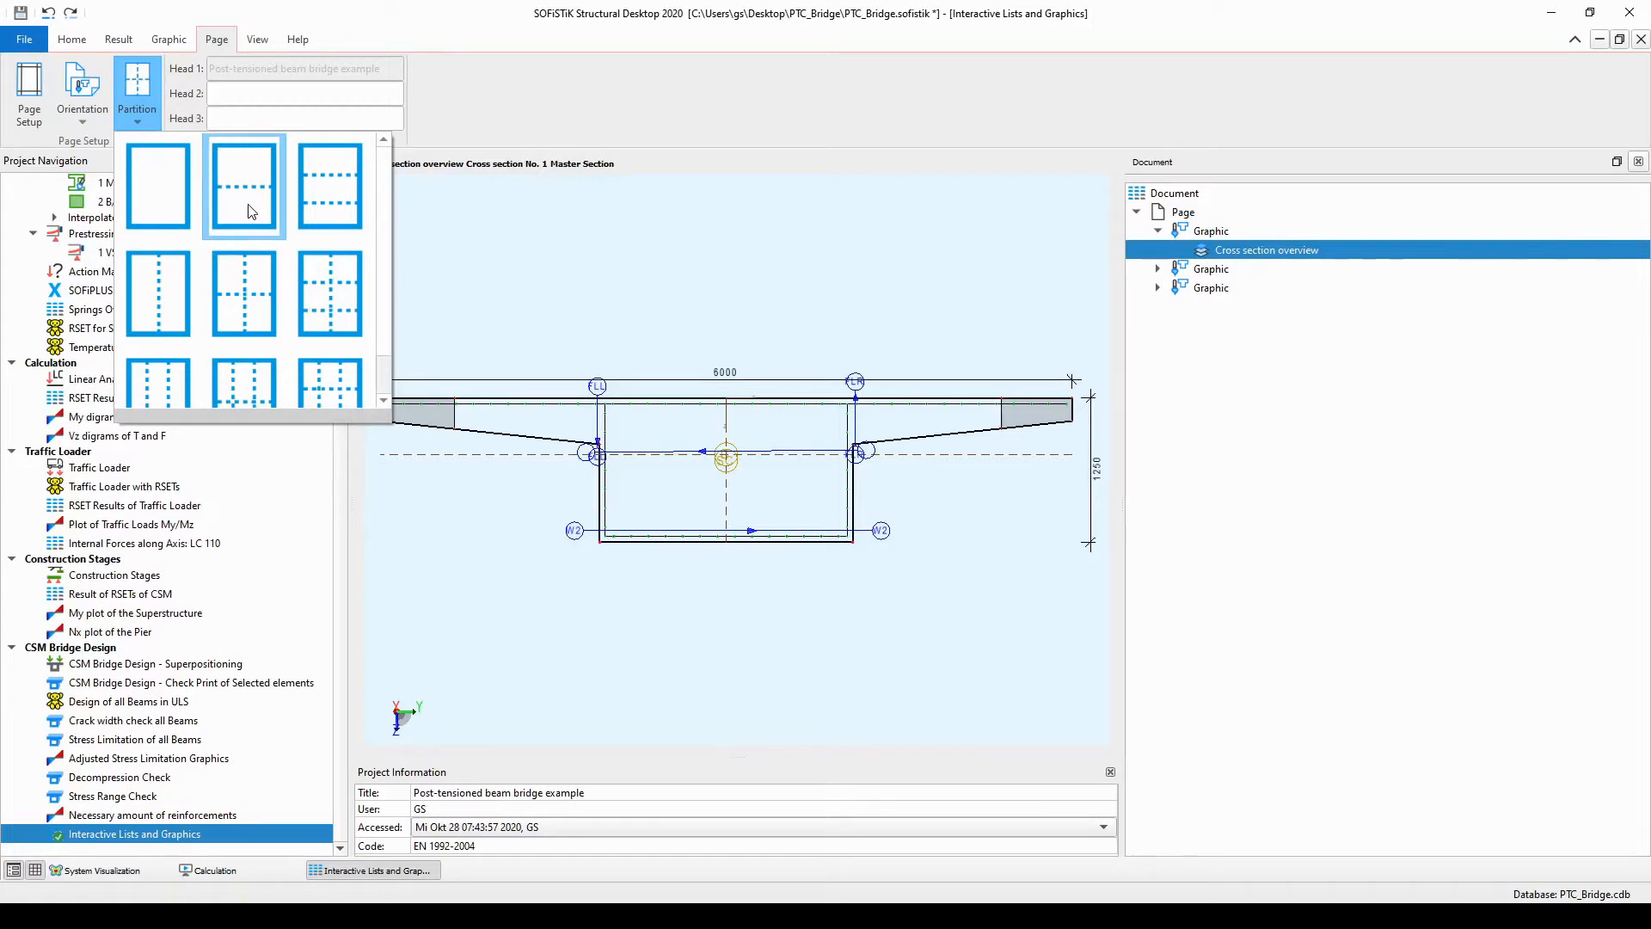
click(327, 212)
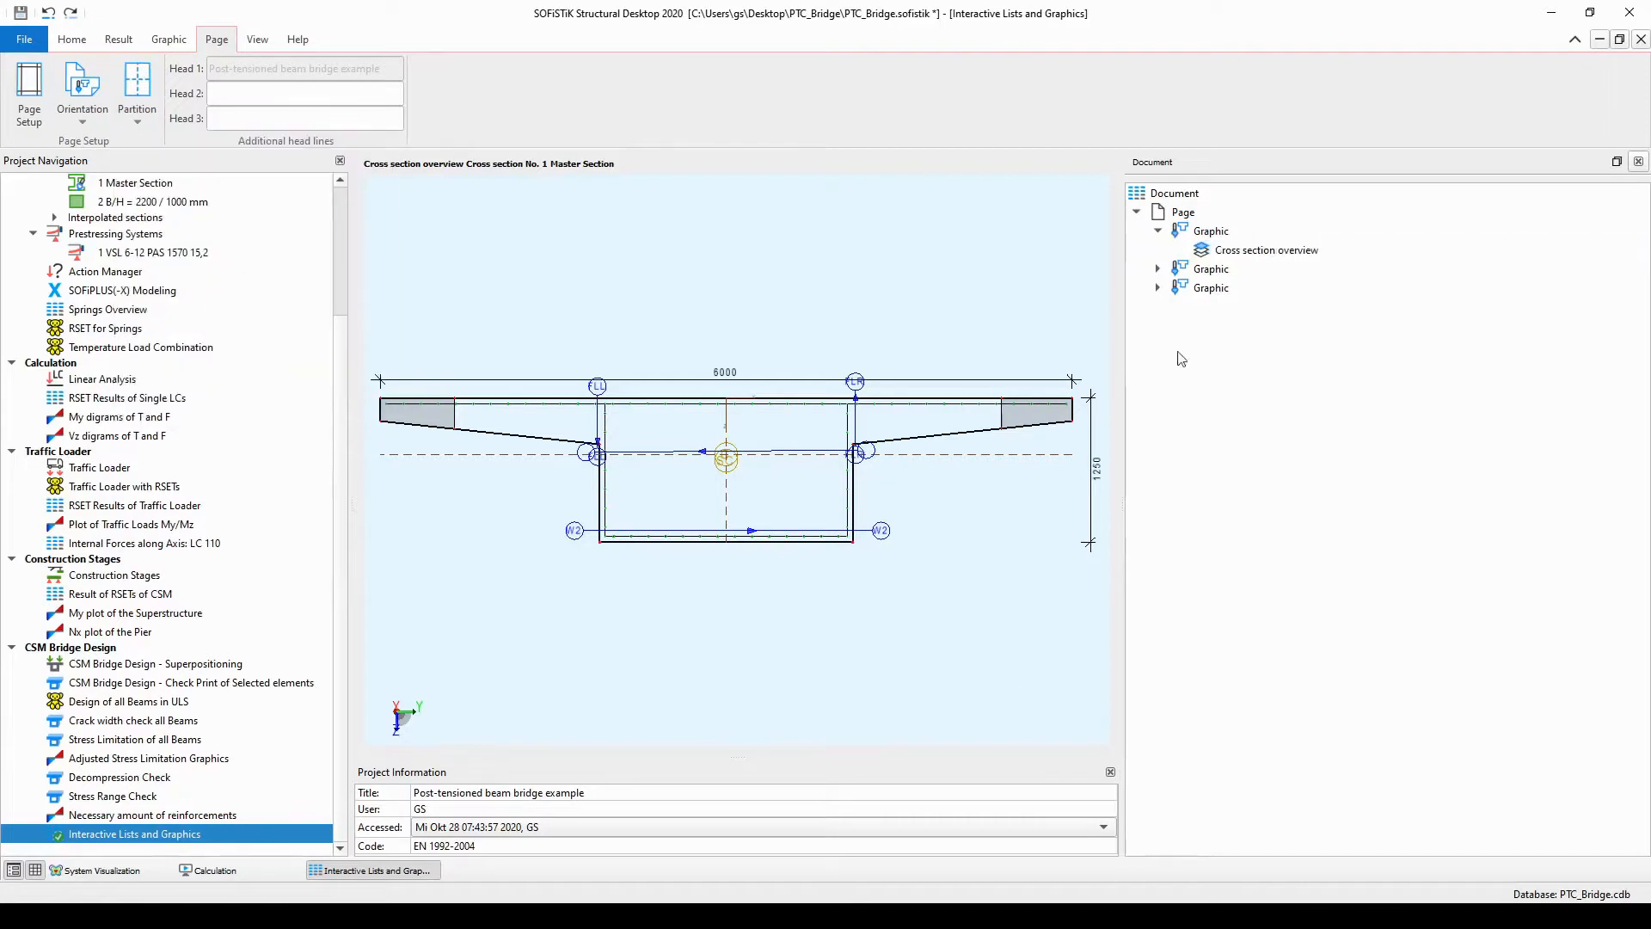
- Close the task view, recalculate Interactive Lists and Graphics and check the page layout of the cross section graphics in its report
right_click(434, 872)
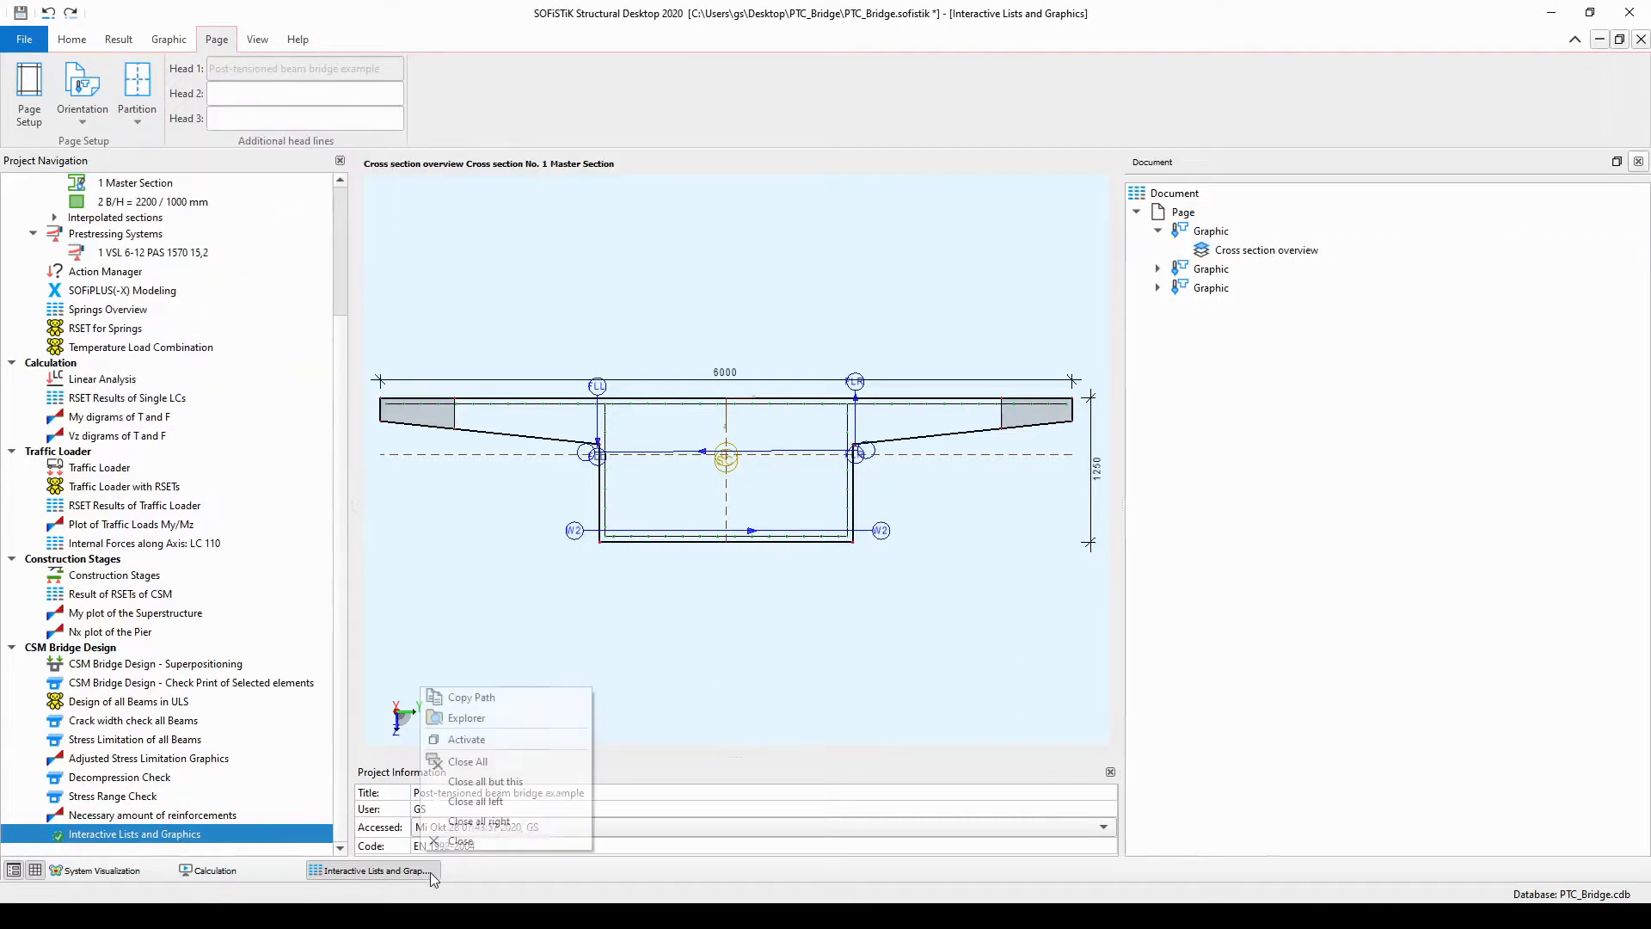
click(460, 841)
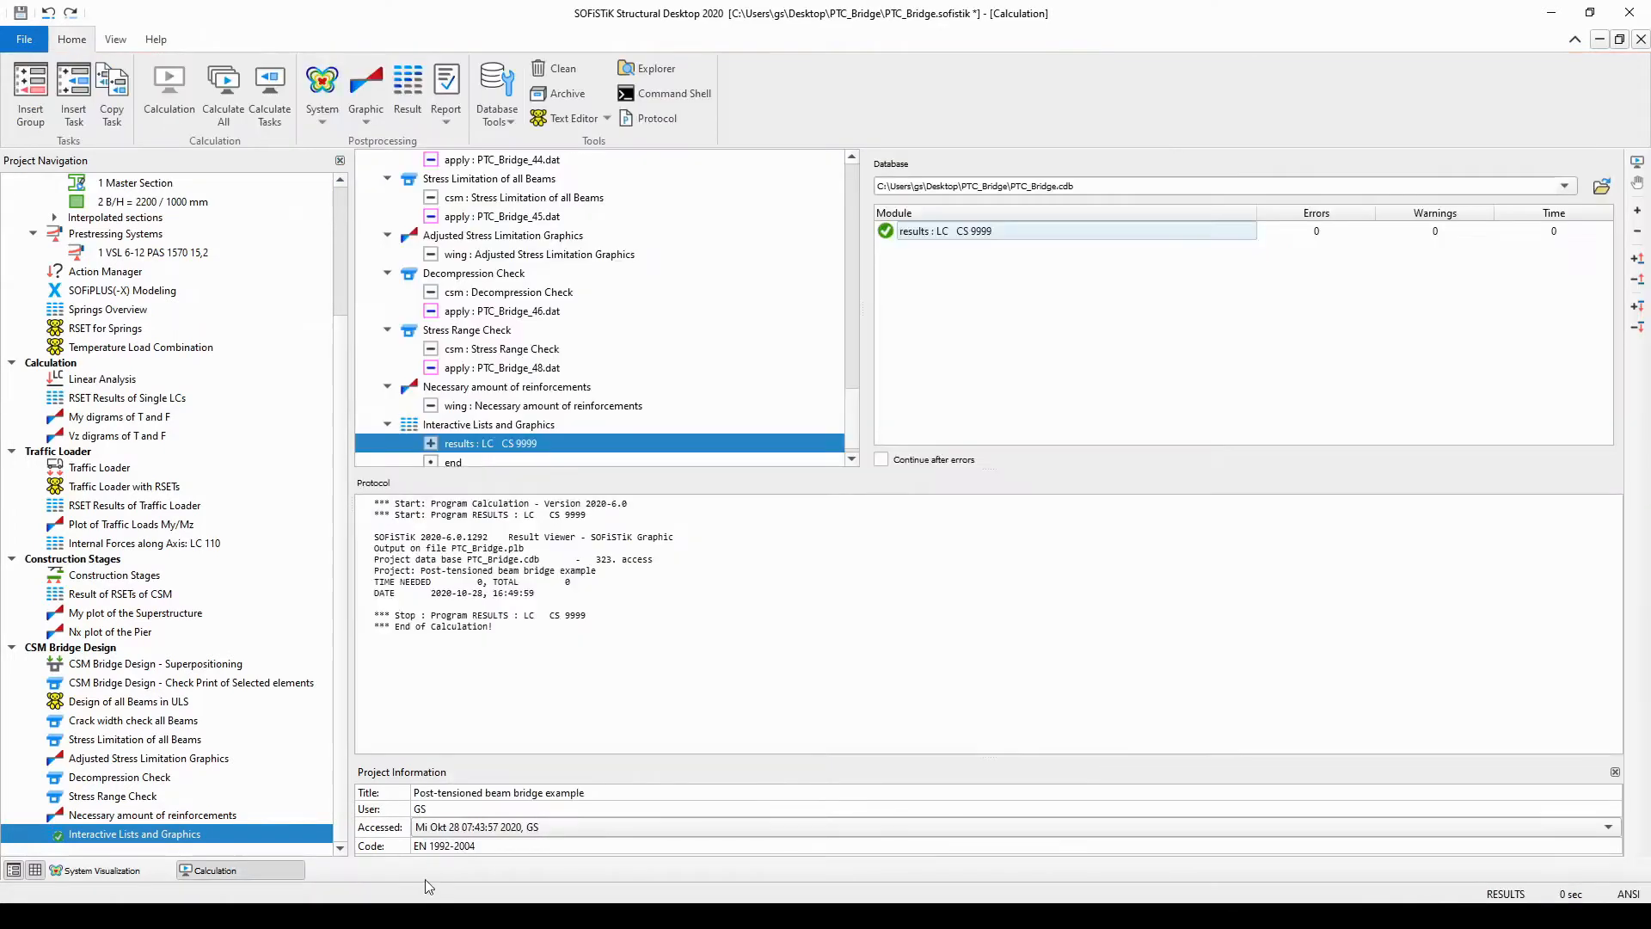
right_click(291, 833)
click(326, 655)
right_click(271, 839)
click(346, 729)
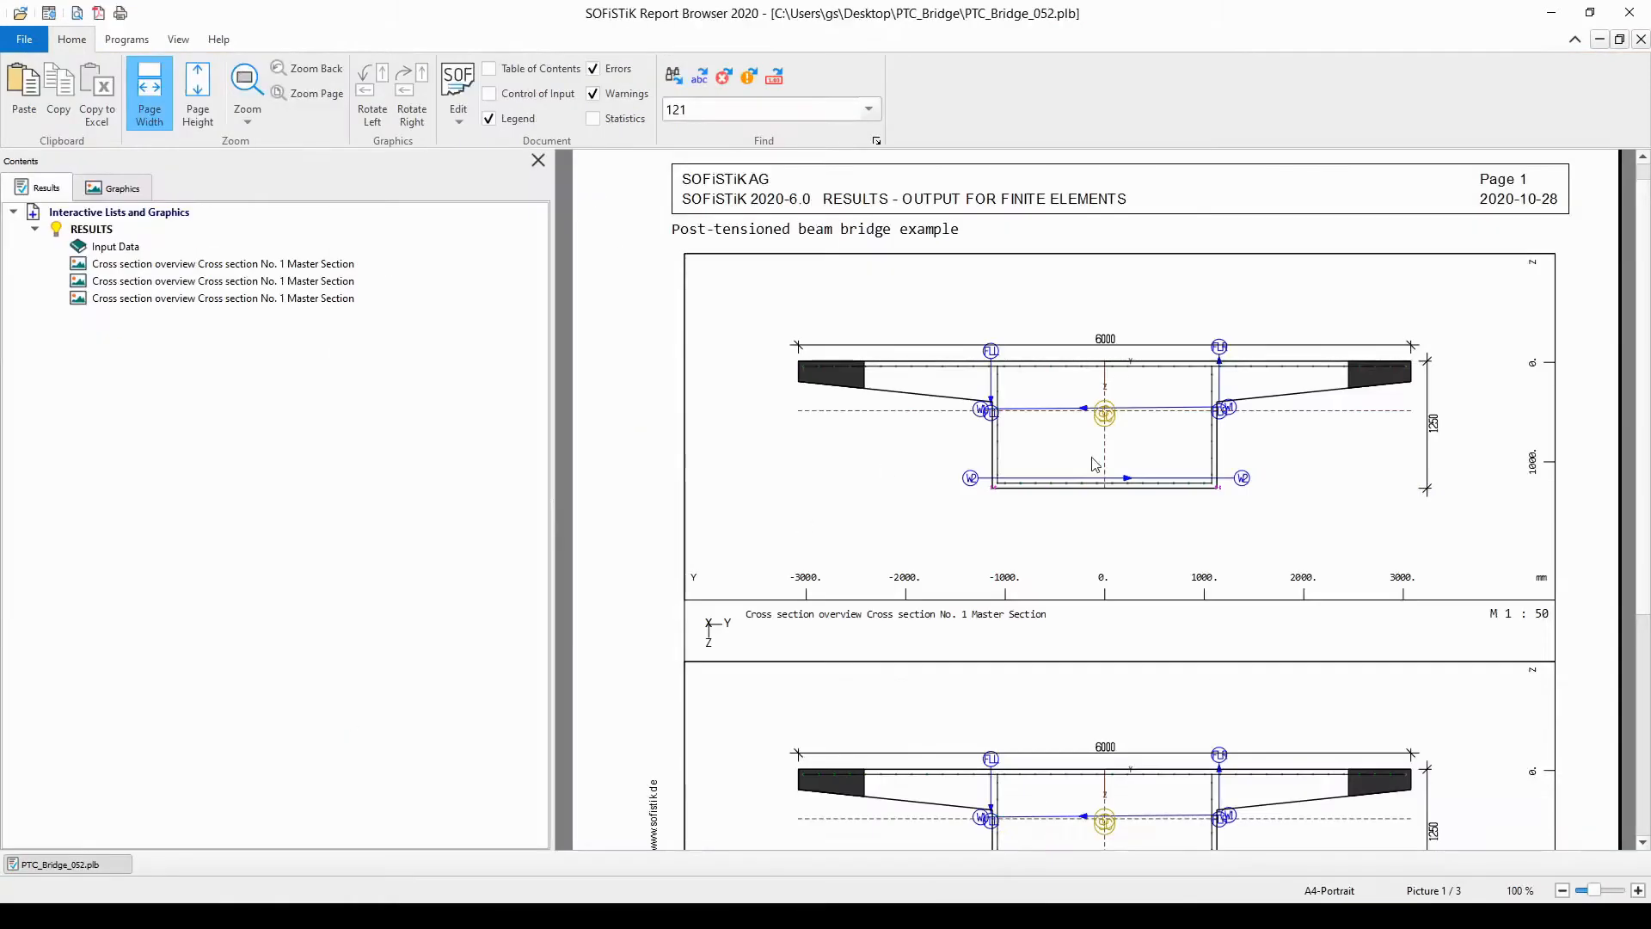
scroll(1095, 465, down, 1)
scroll(1096, 465, down, 8)
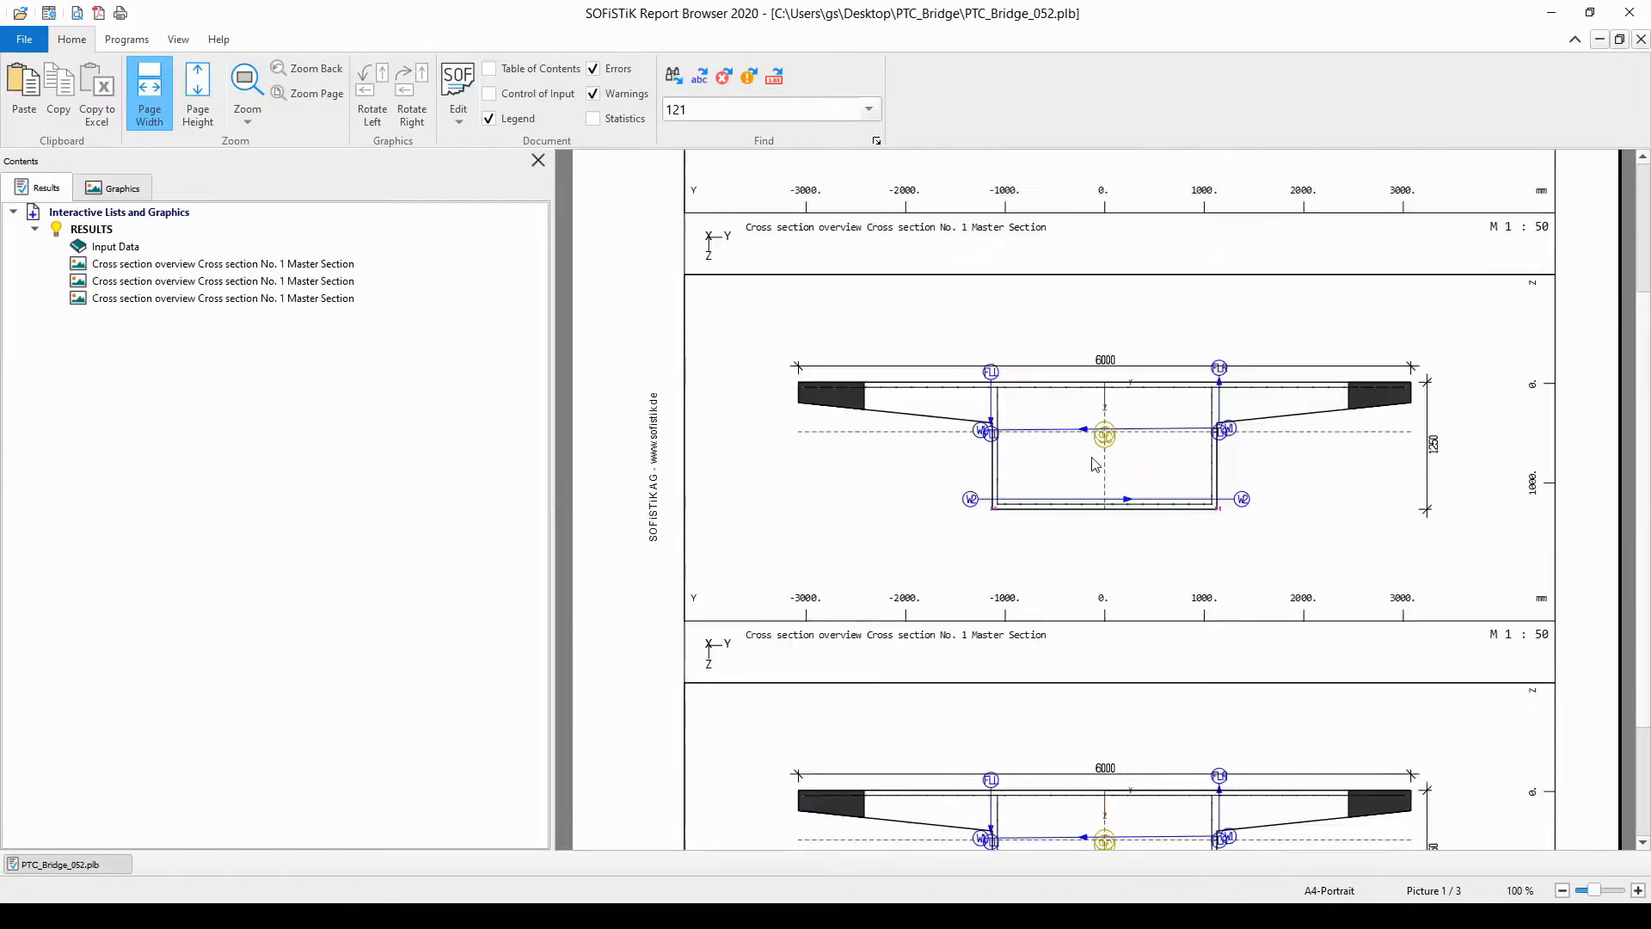
scroll(1095, 464, down, 1)
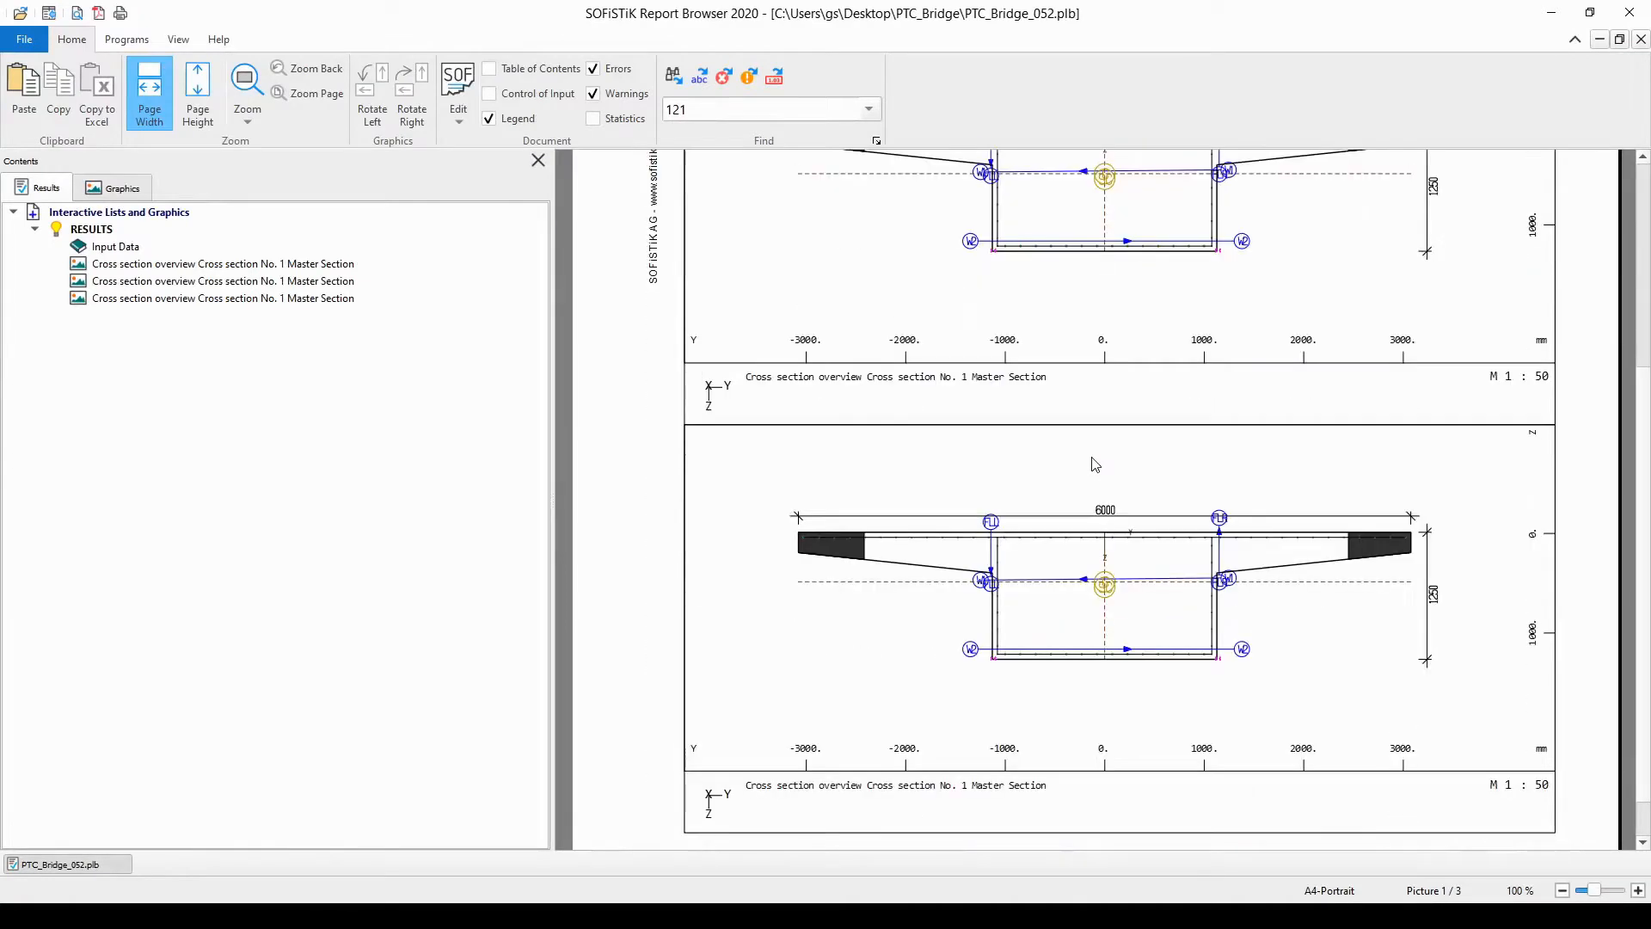
scroll(1096, 465, up, 10)
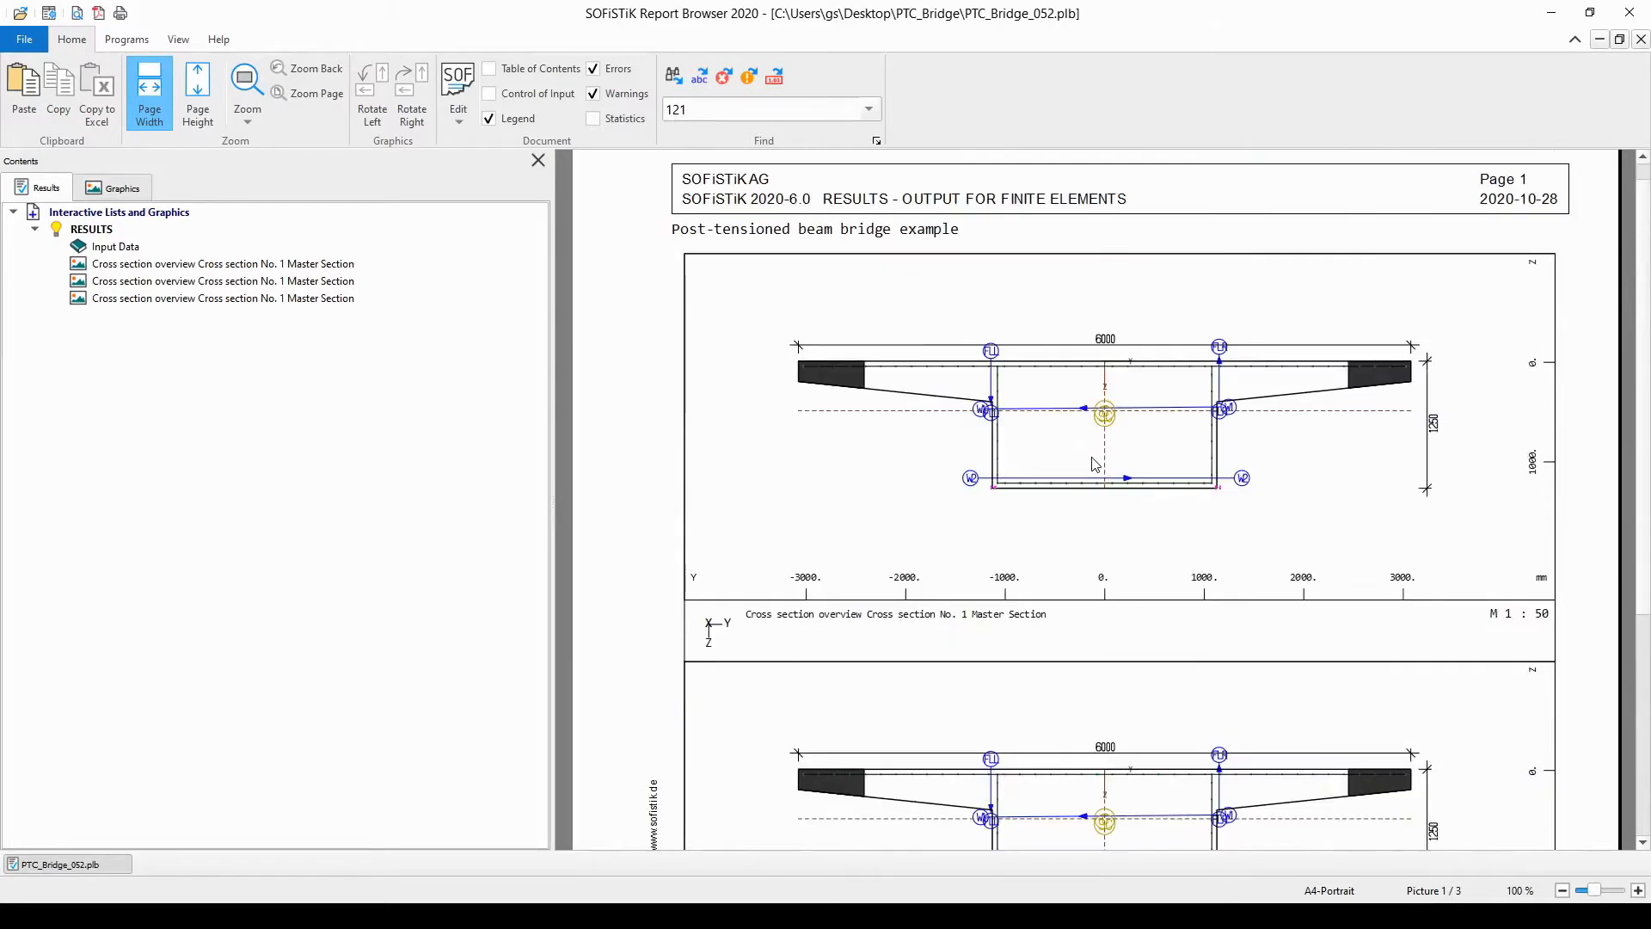
scroll(1178, 482, up, 1)
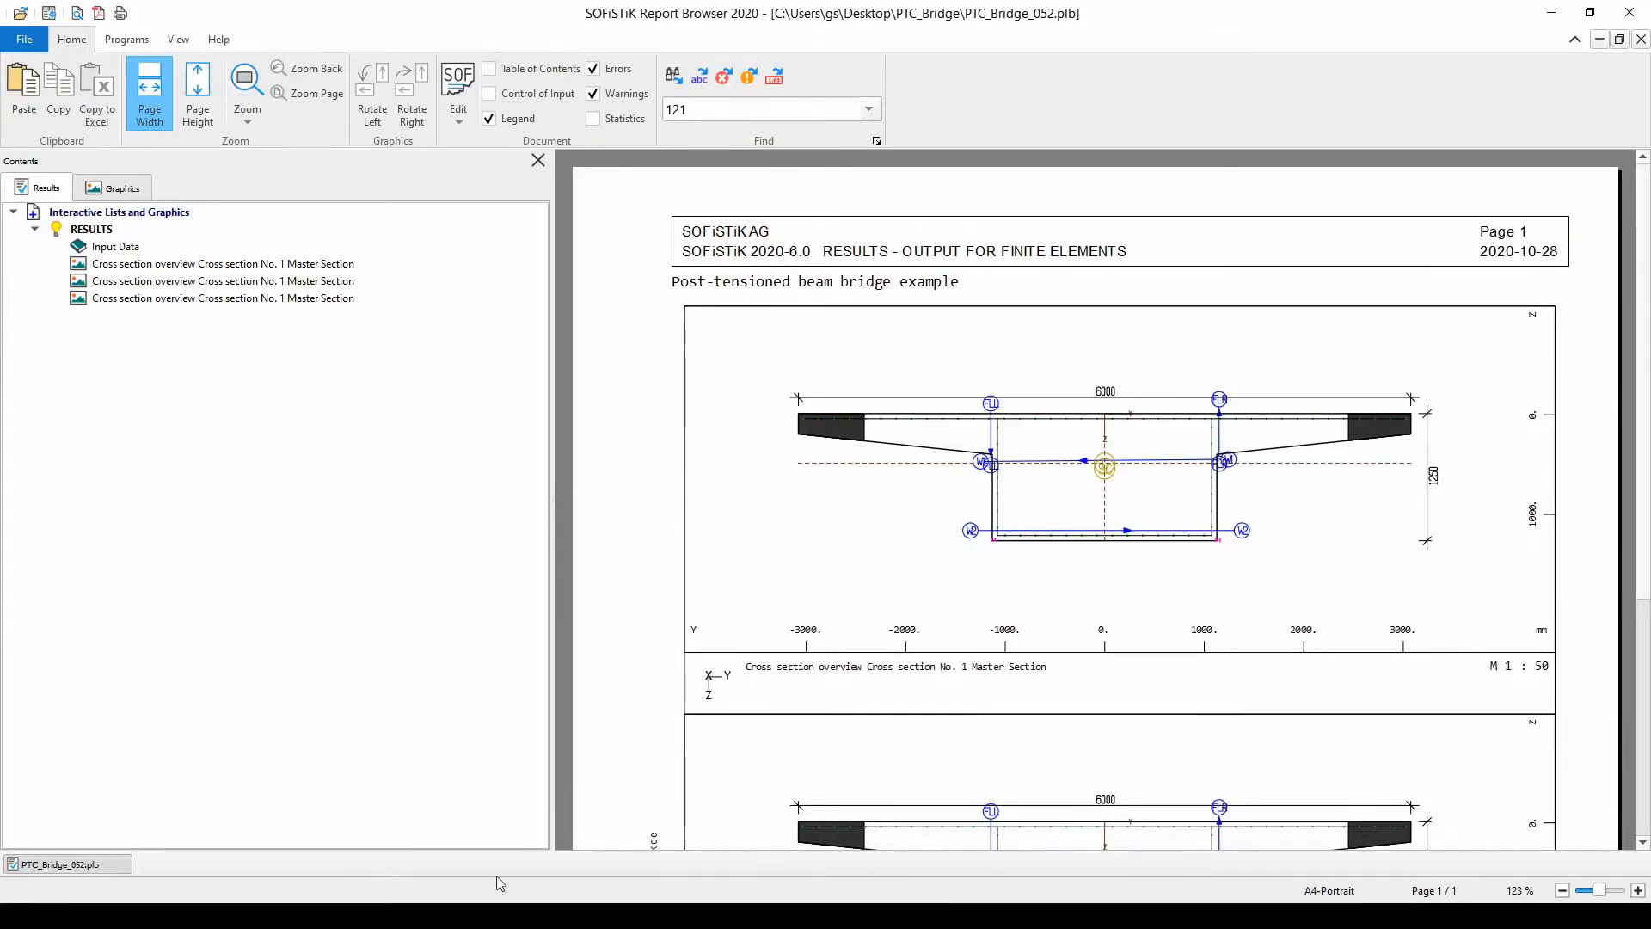
- Switch back to SOFiSTiK Structural Desktop and look over the existing result tasks in the project, ending on Interactive Lists and Graphics
click(430, 916)
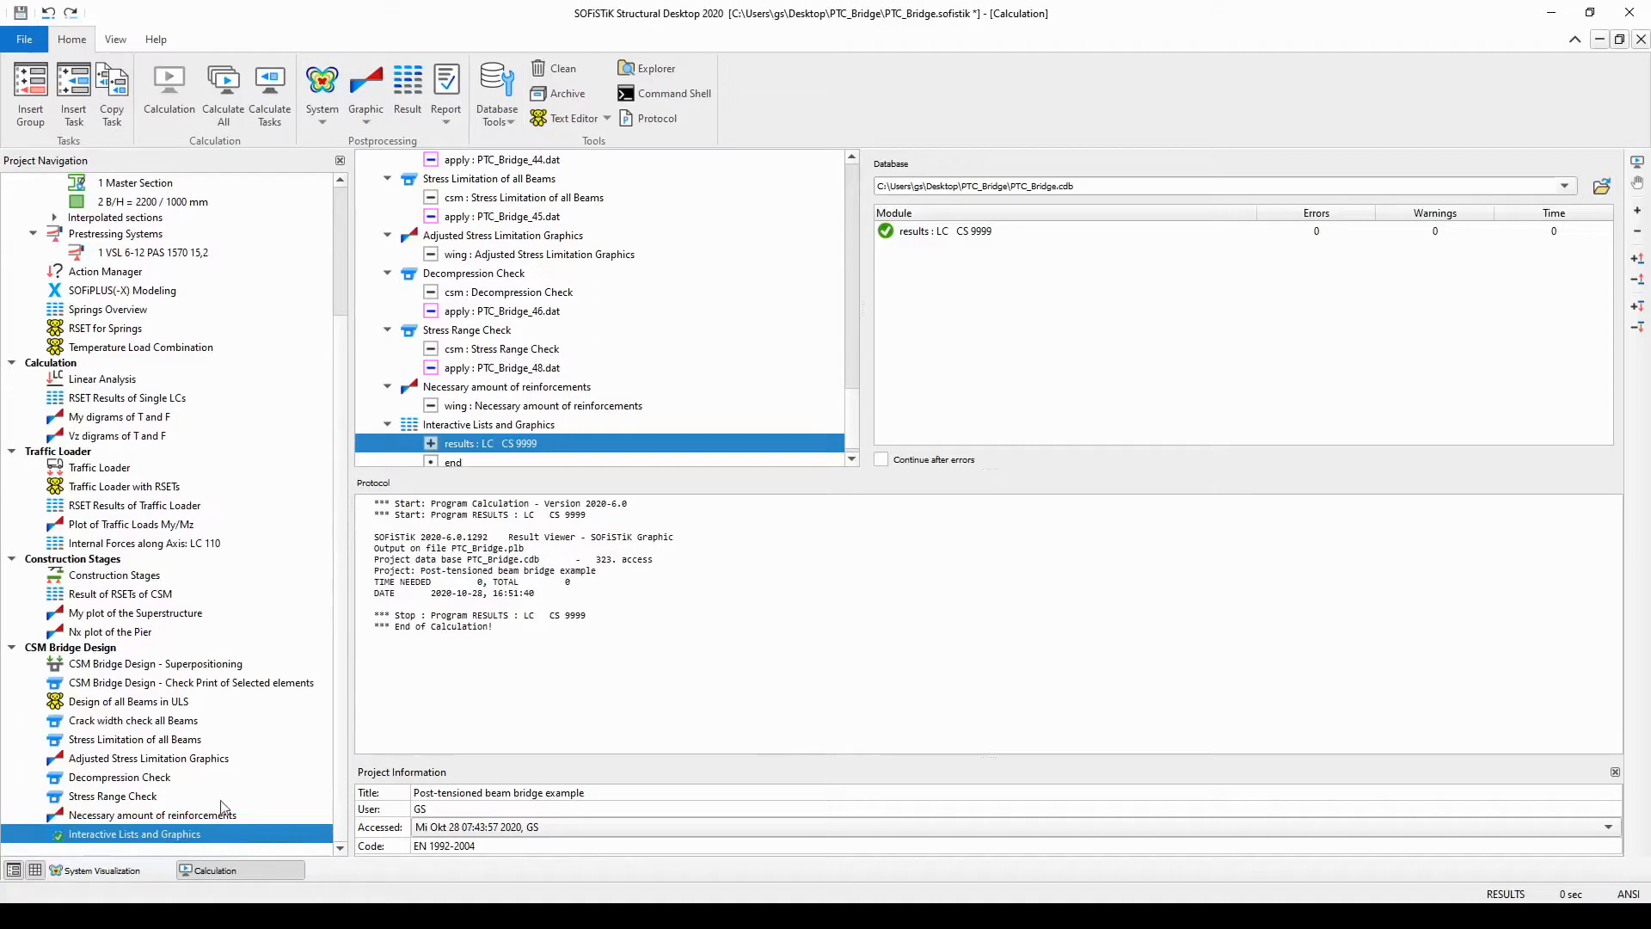
click(103, 602)
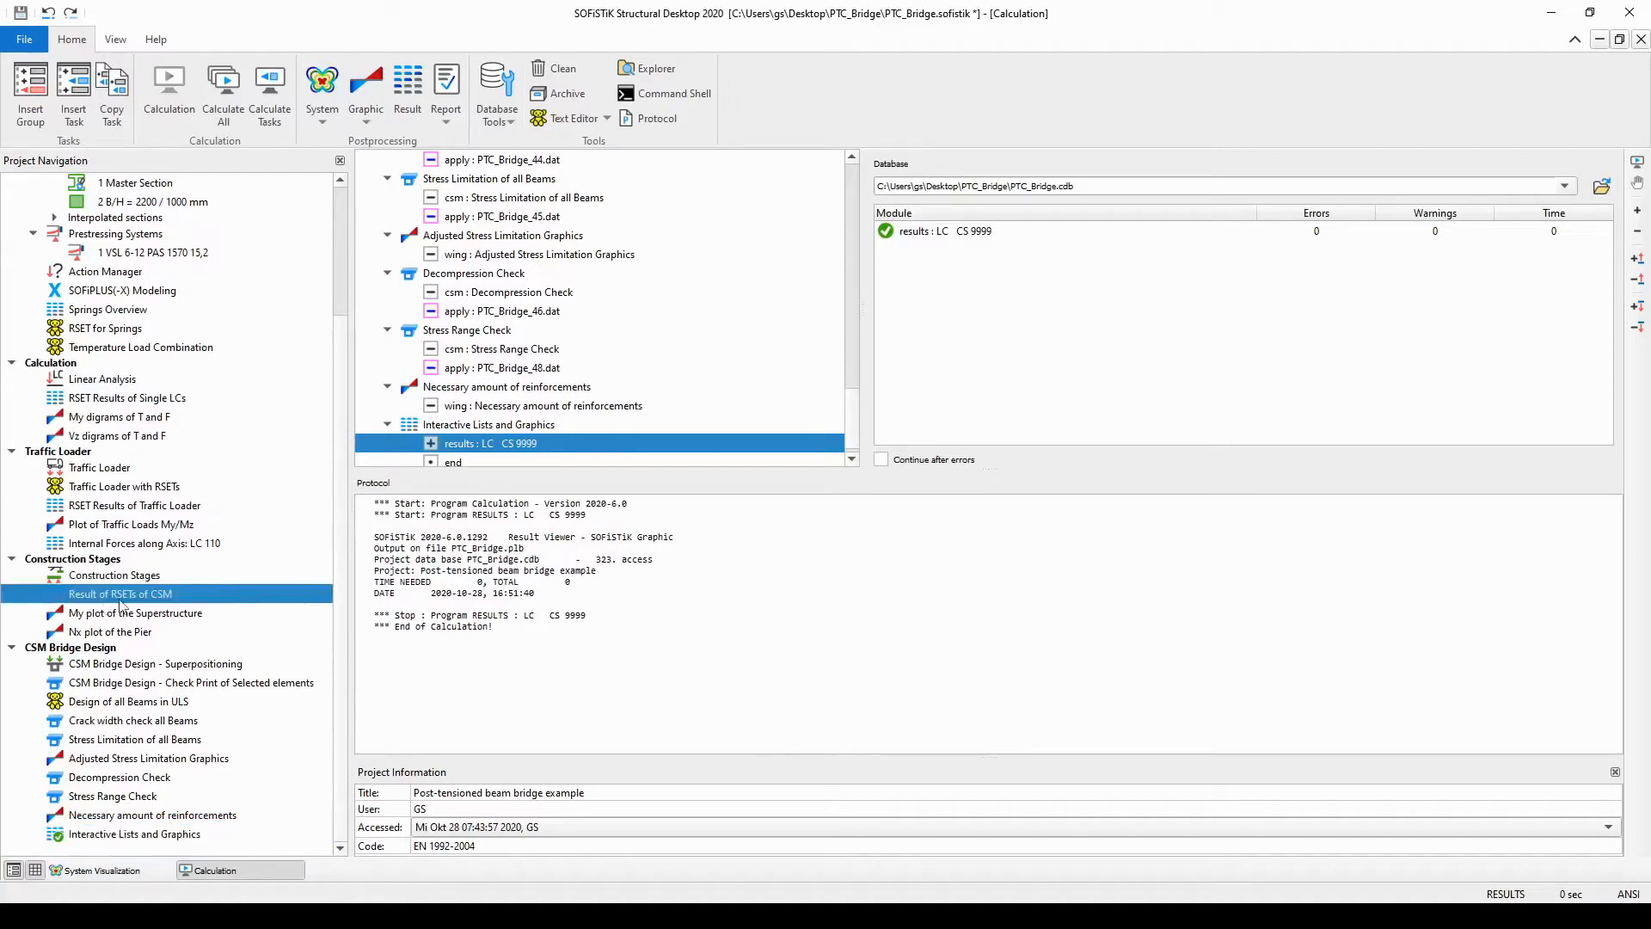
click(180, 543)
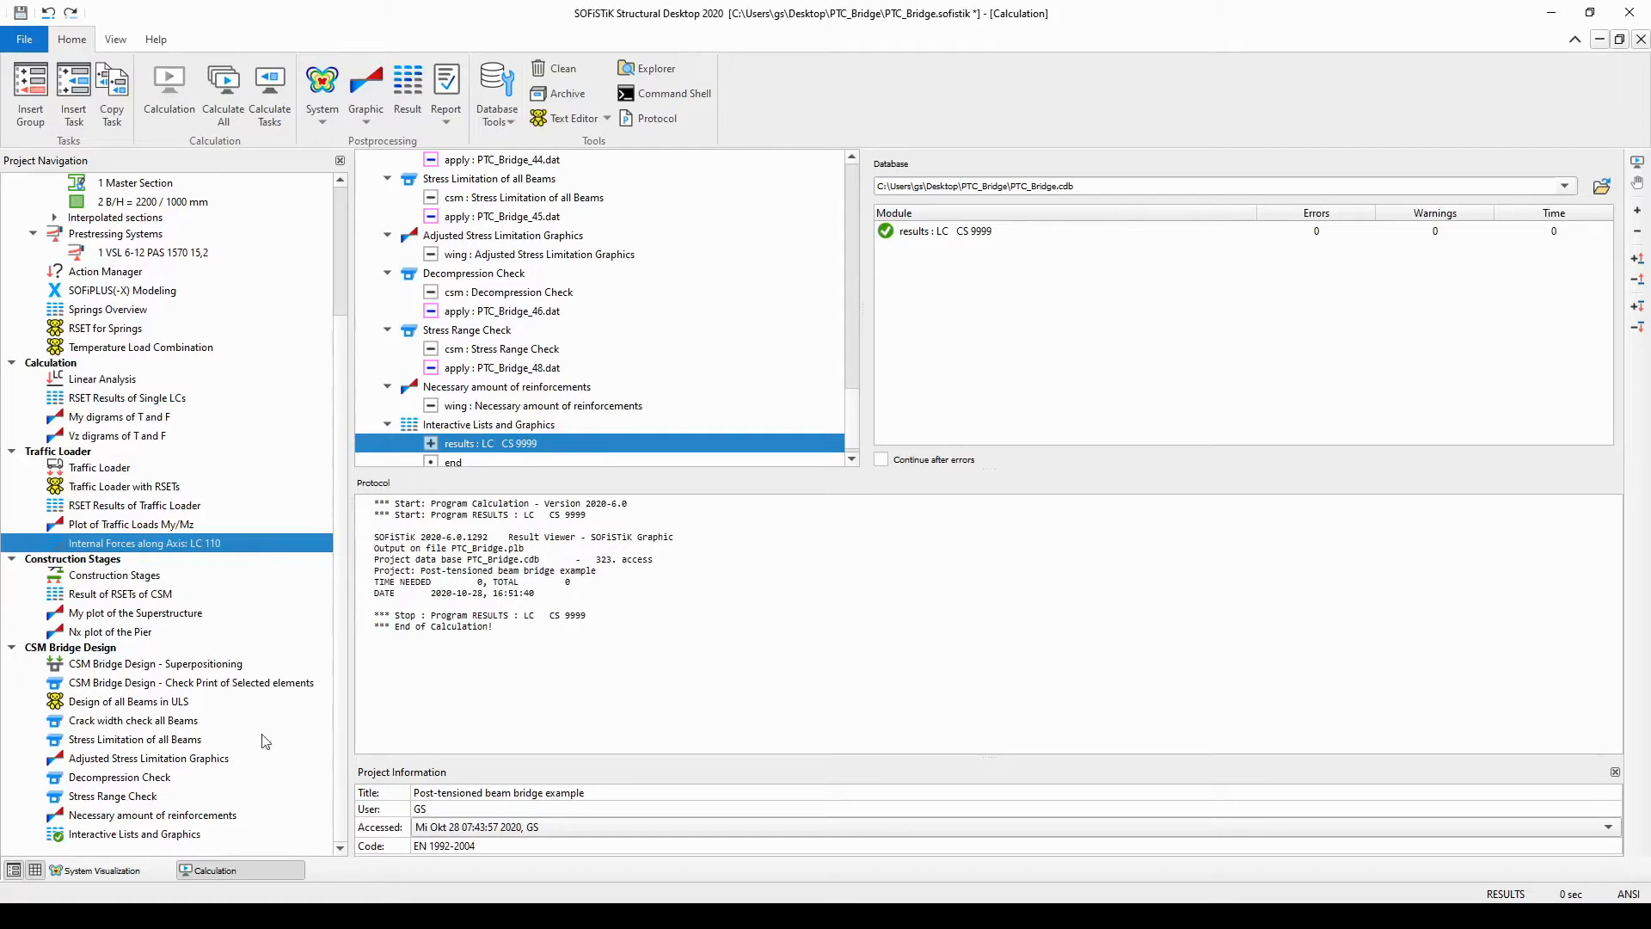
click(203, 836)
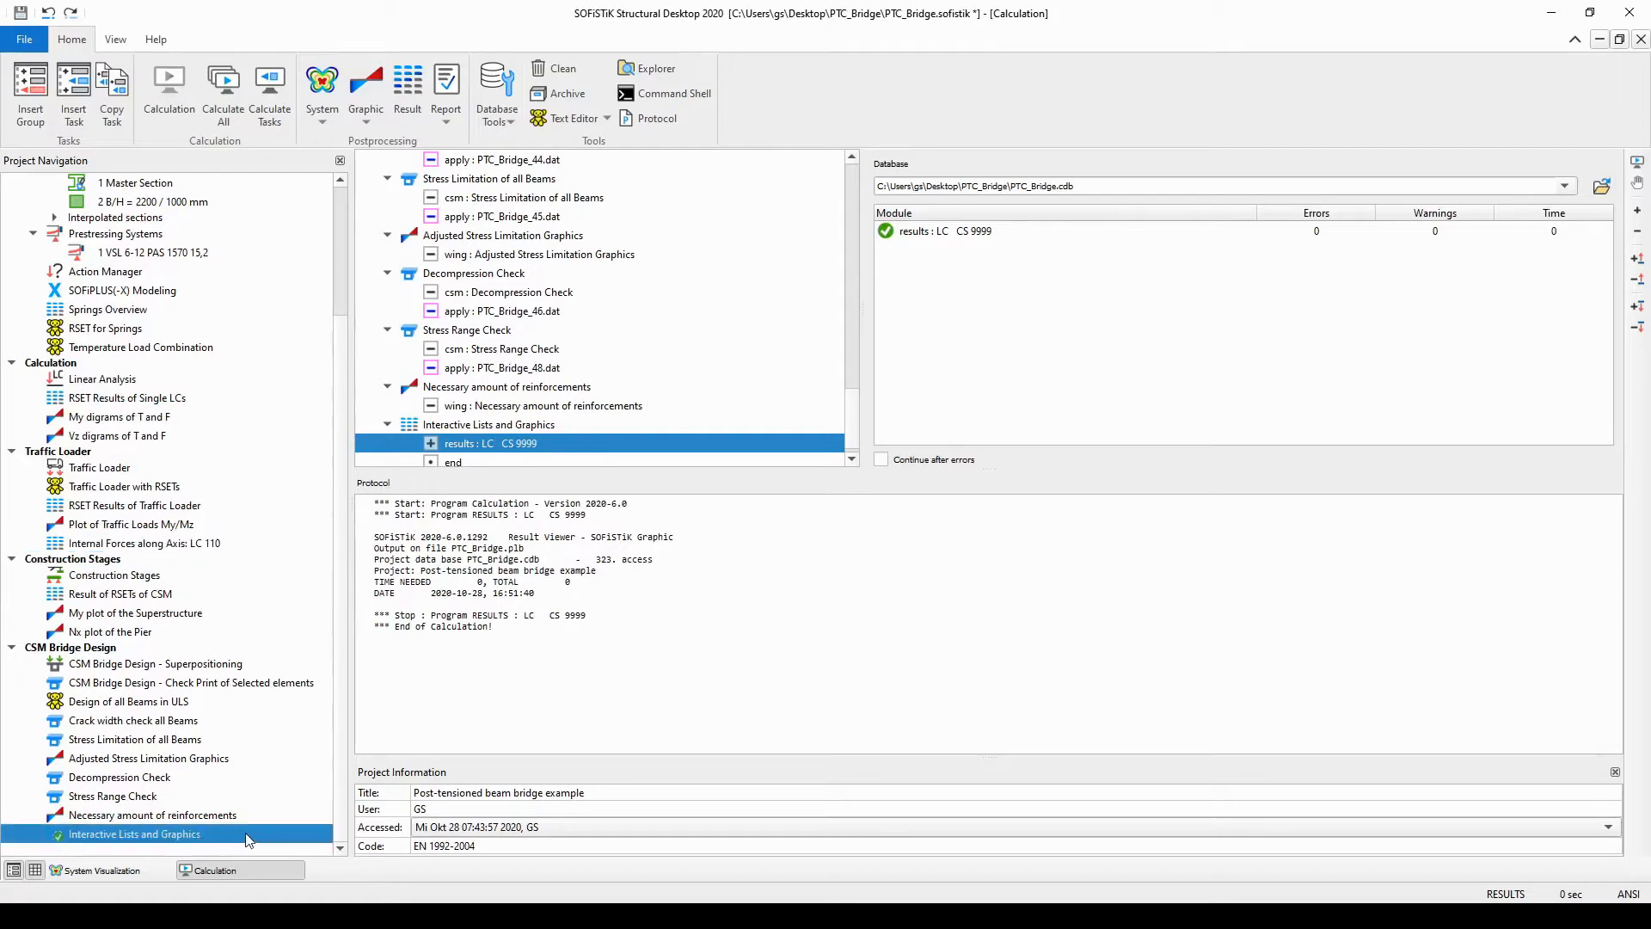
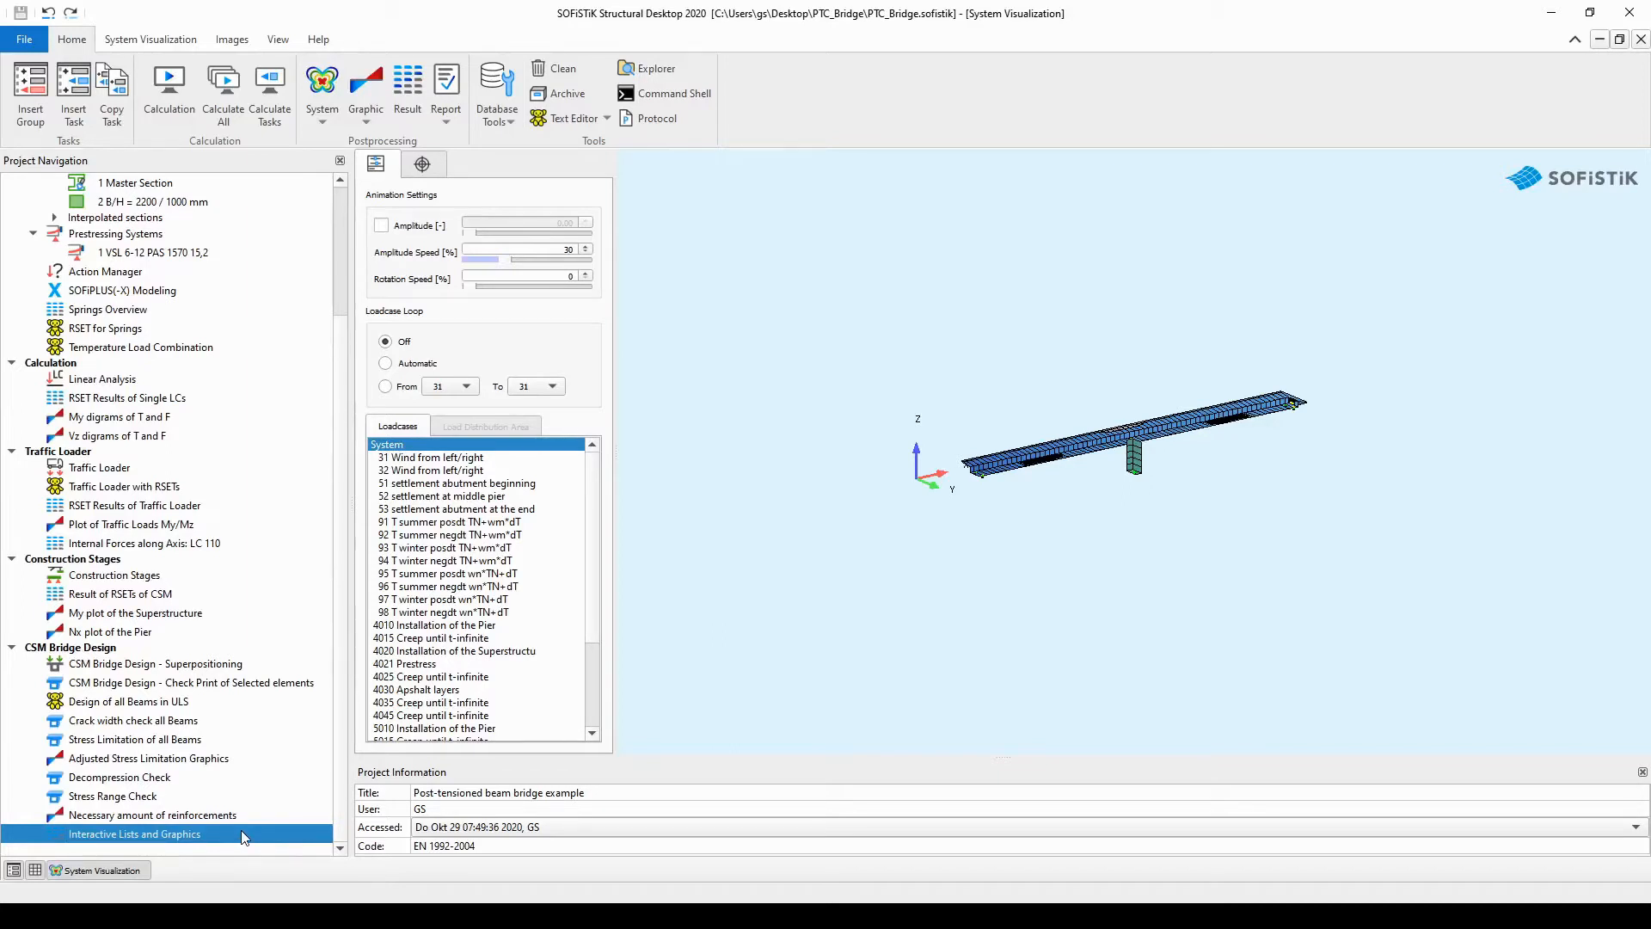
- Delete the Interactive Lists and Graphics task from the CSM Bridge Design group
right_click(241, 829)
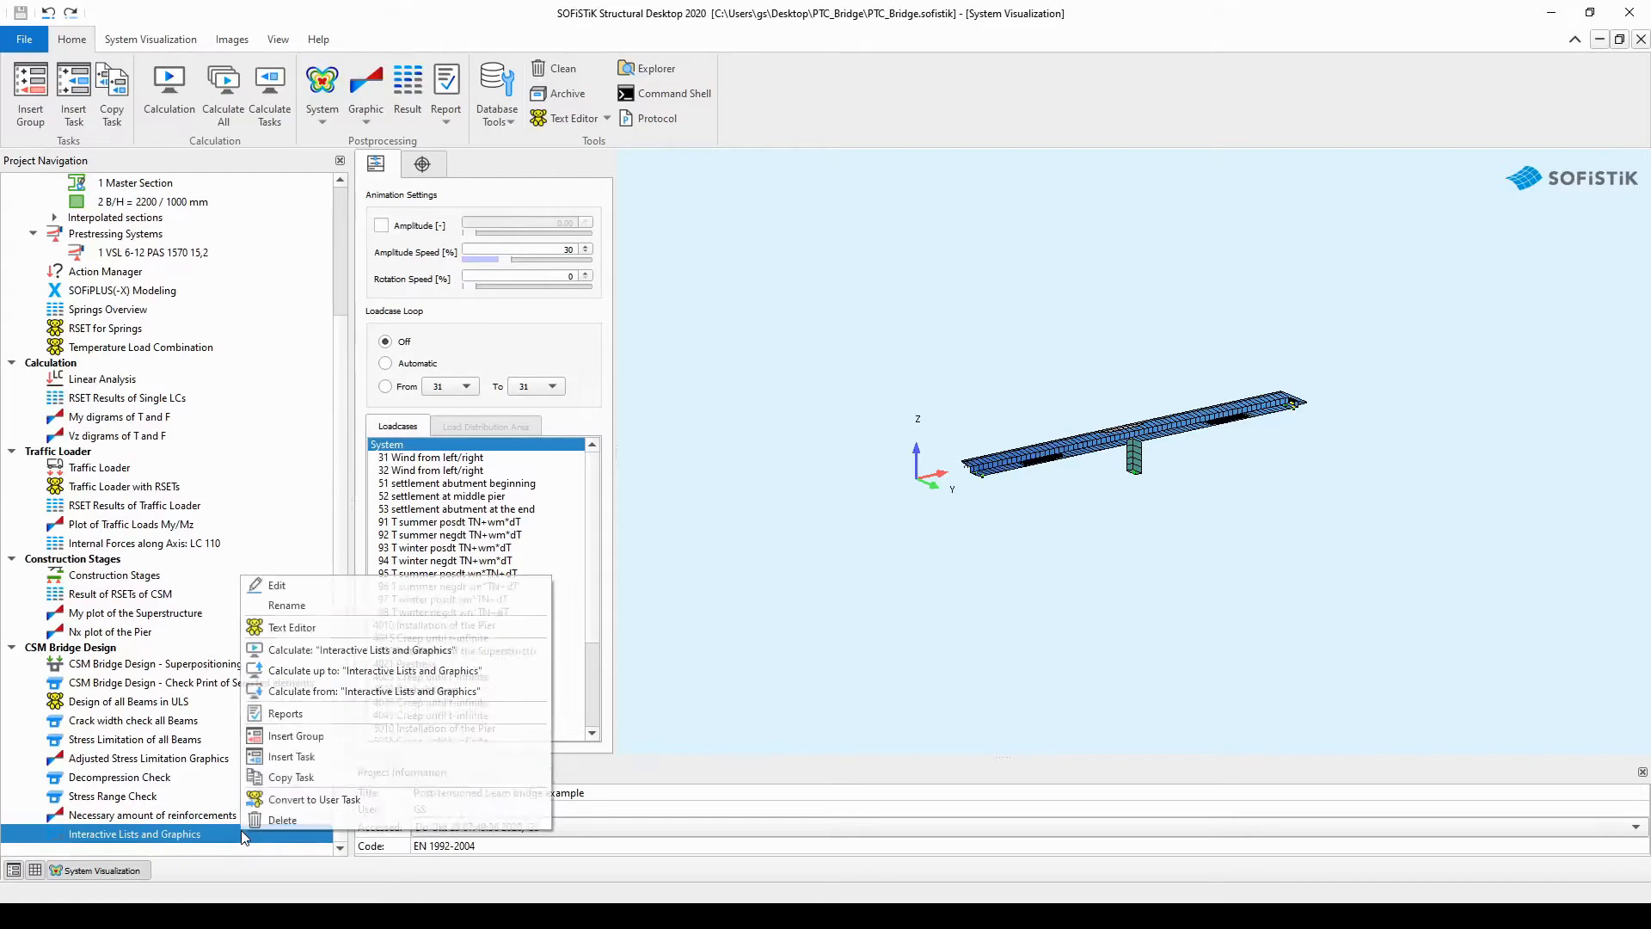
click(296, 815)
click(819, 497)
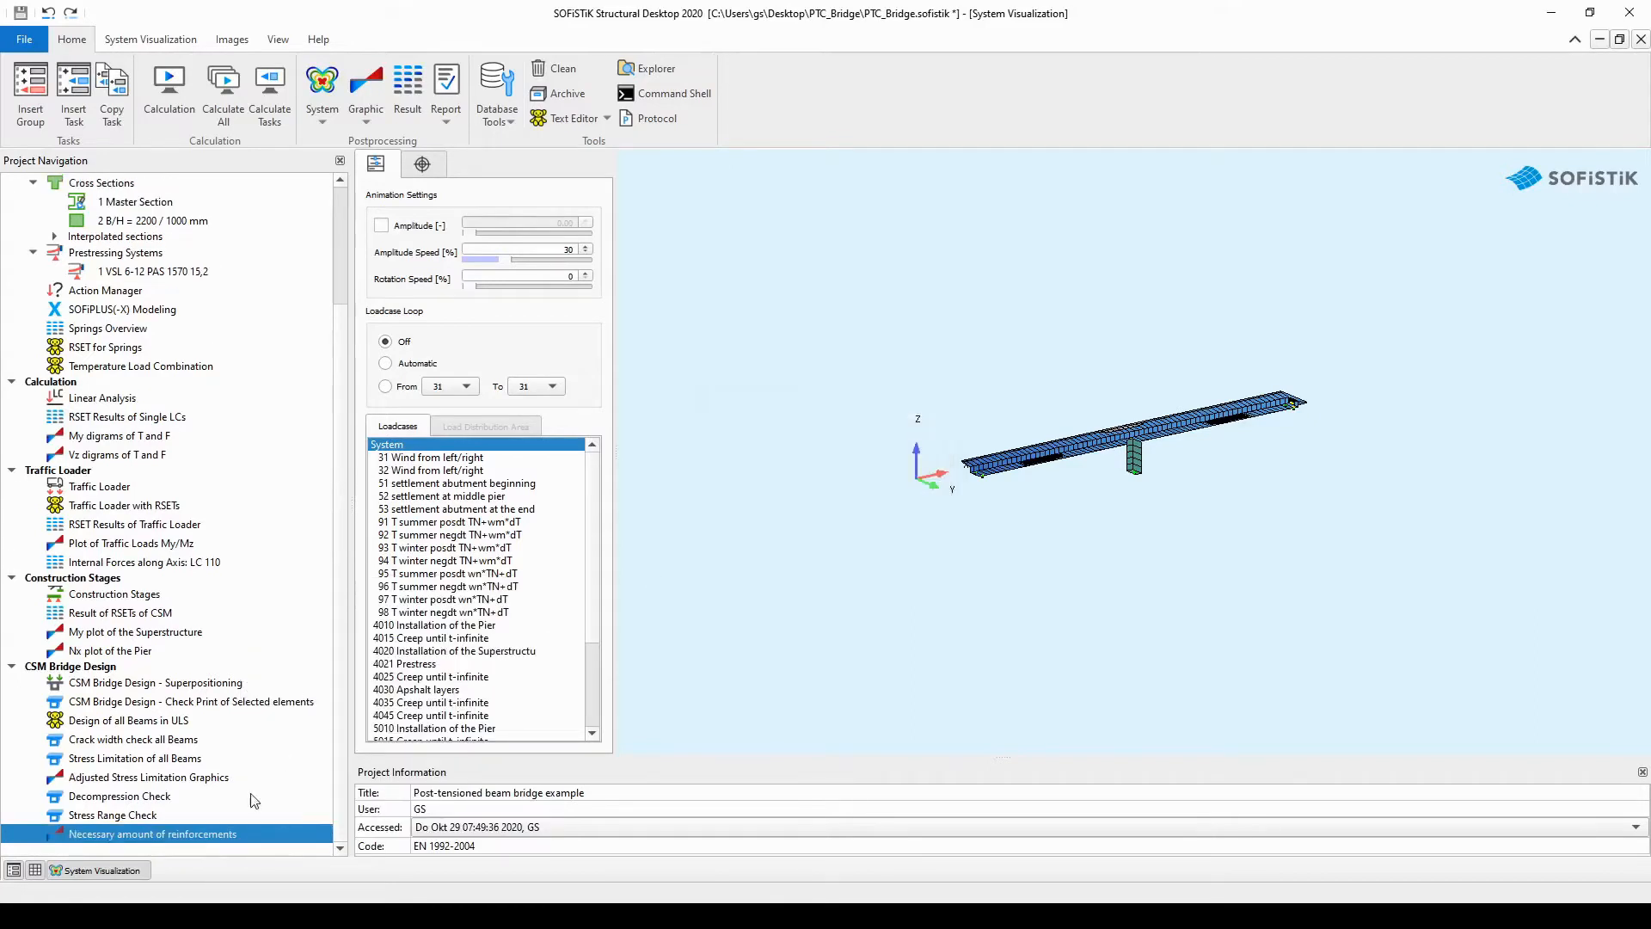
- Insert a new Interactive Lists and Graphics task below Necessary amount of reinforcements in the CSM Bridge Design group
right_click(256, 845)
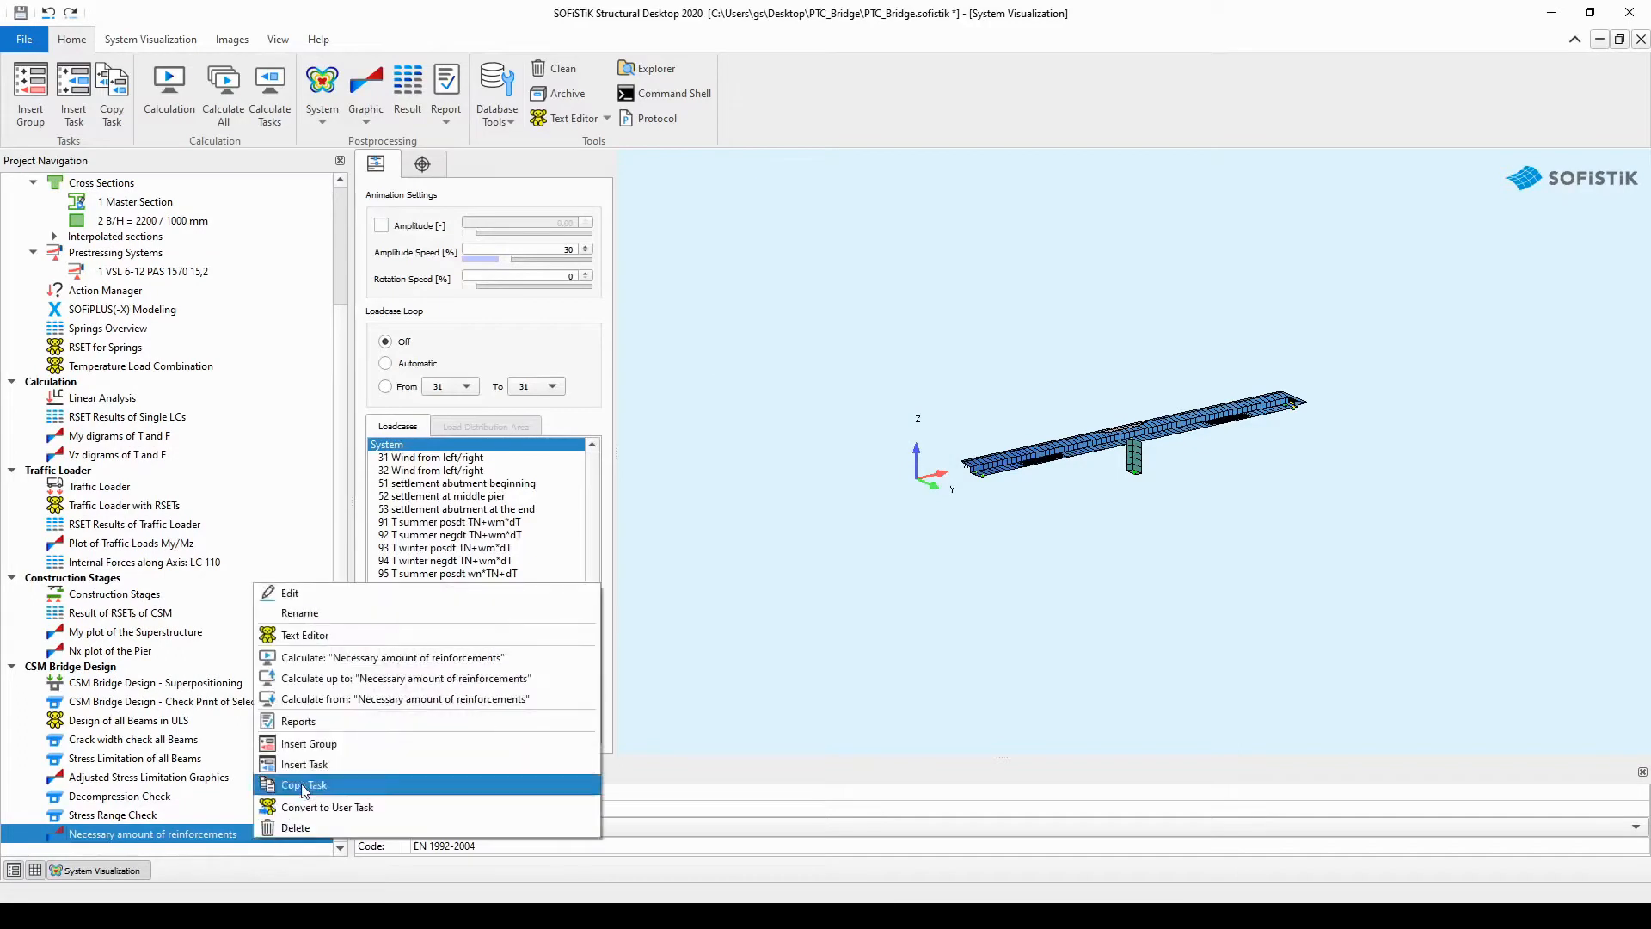
click(323, 773)
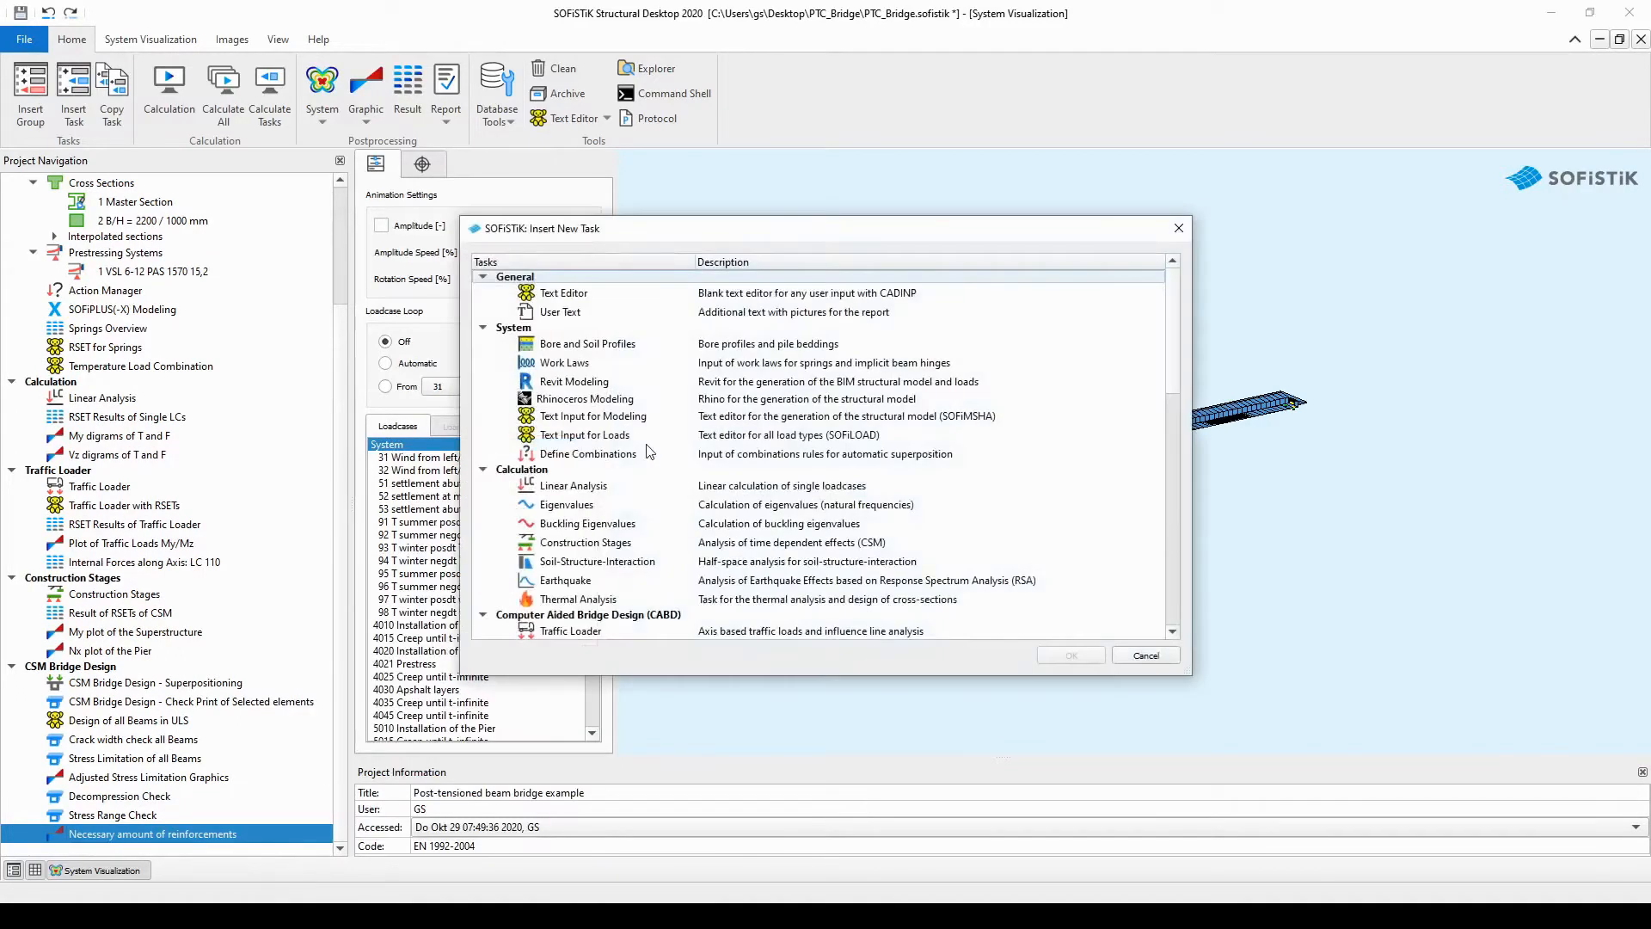
scroll(649, 450, down, 3)
scroll(648, 451, down, 1)
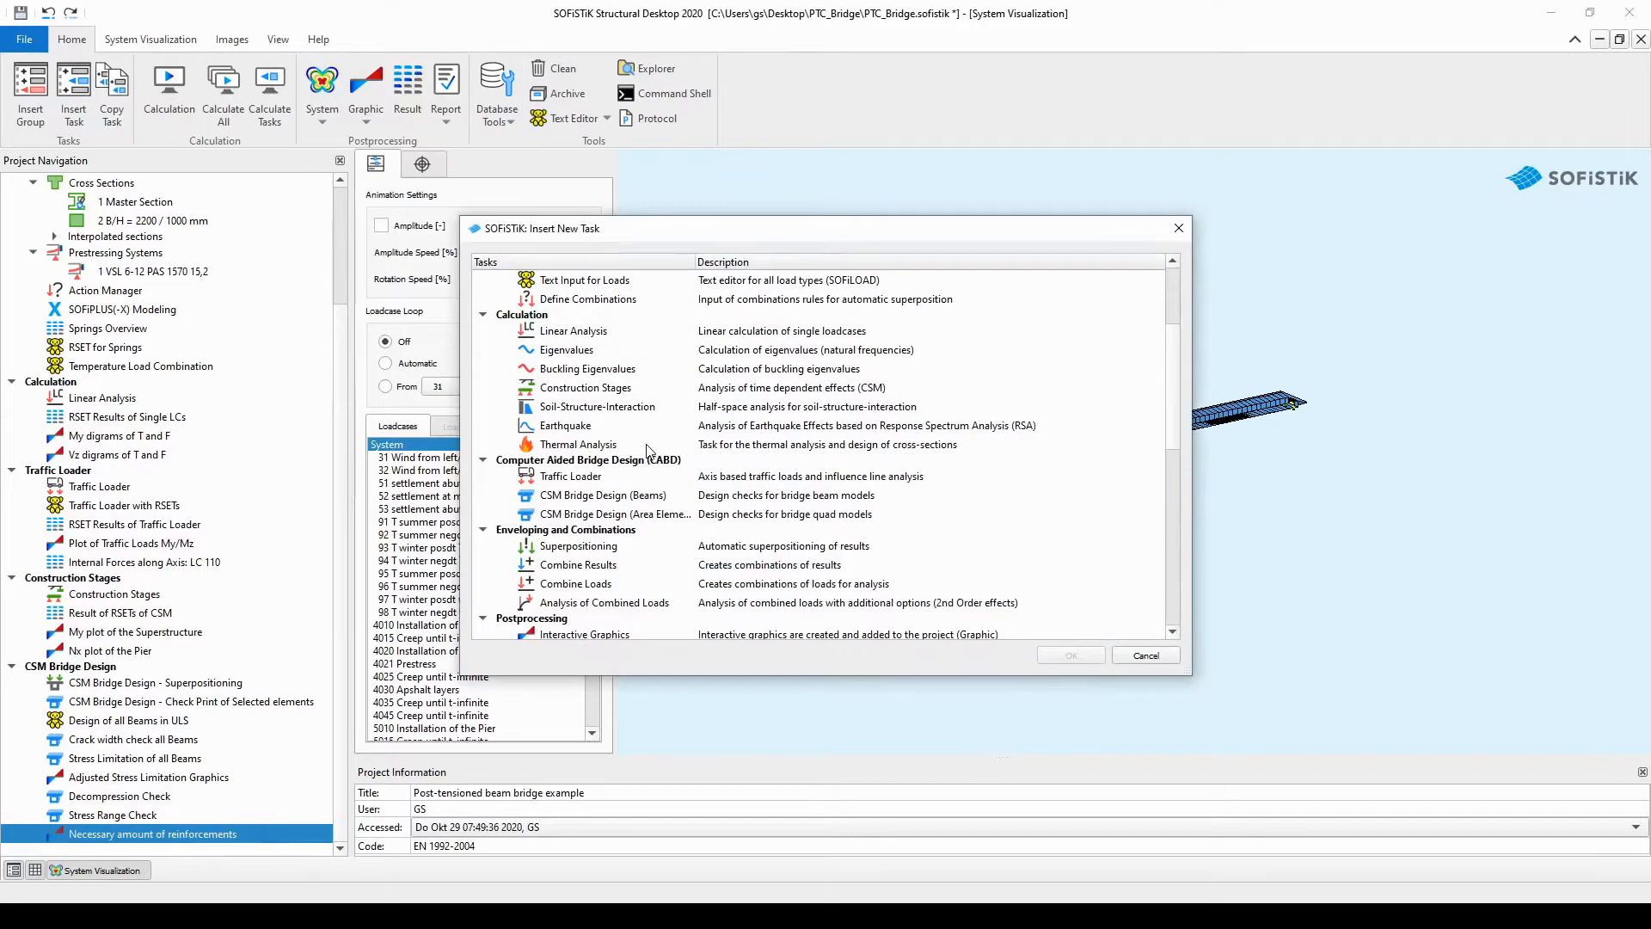
scroll(648, 451, down, 2)
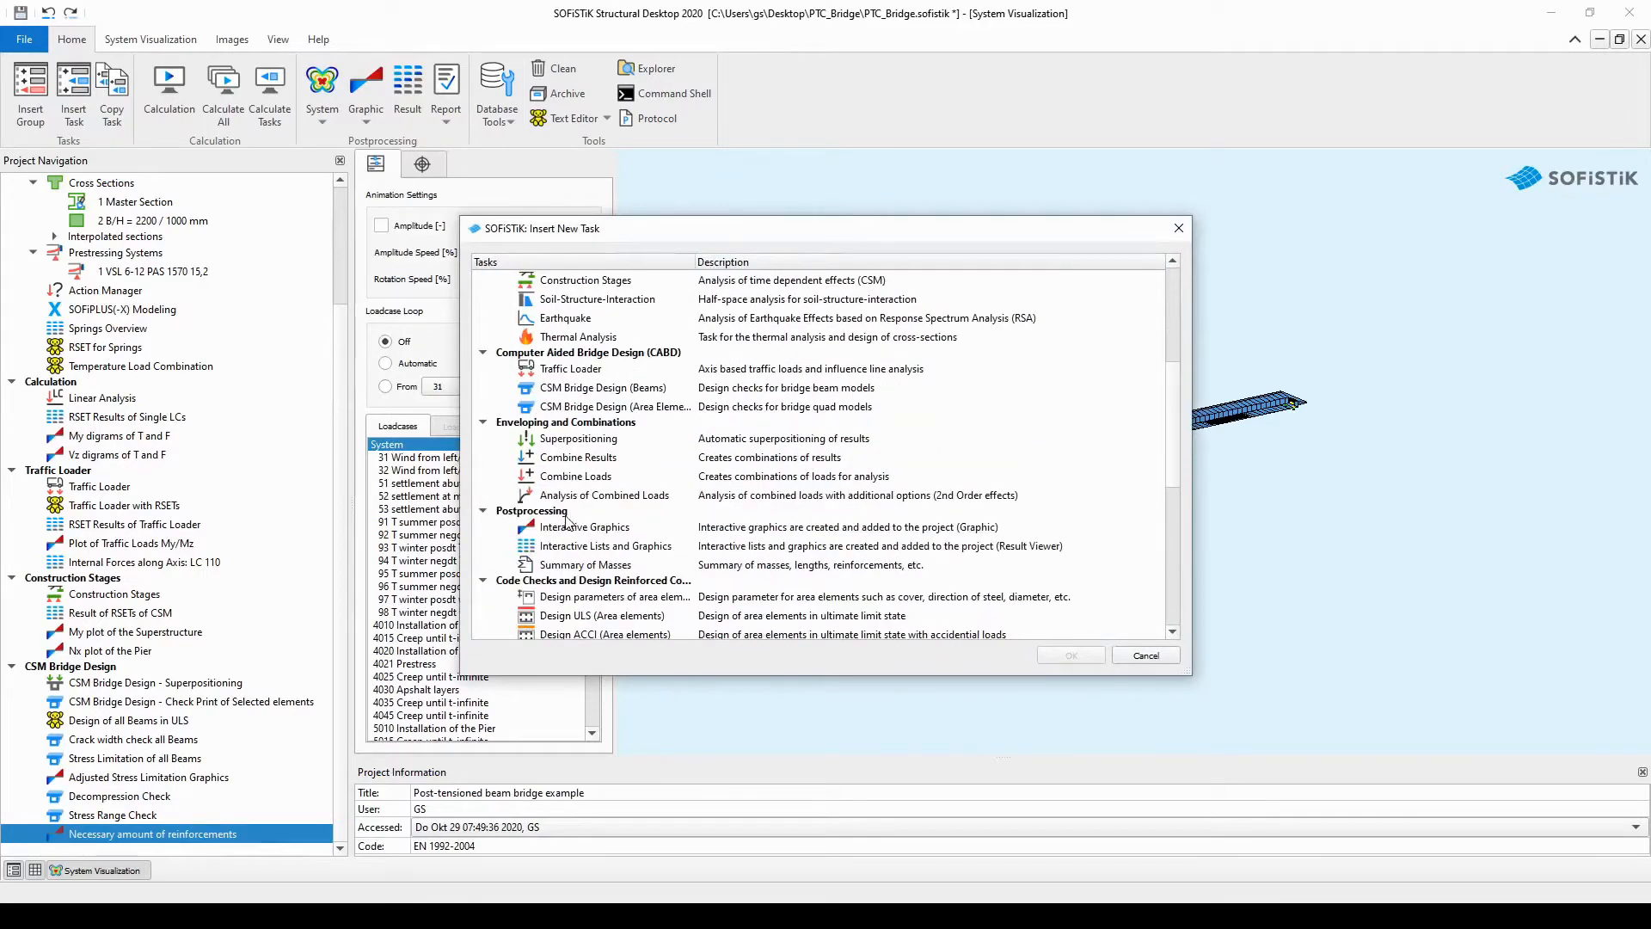
click(591, 551)
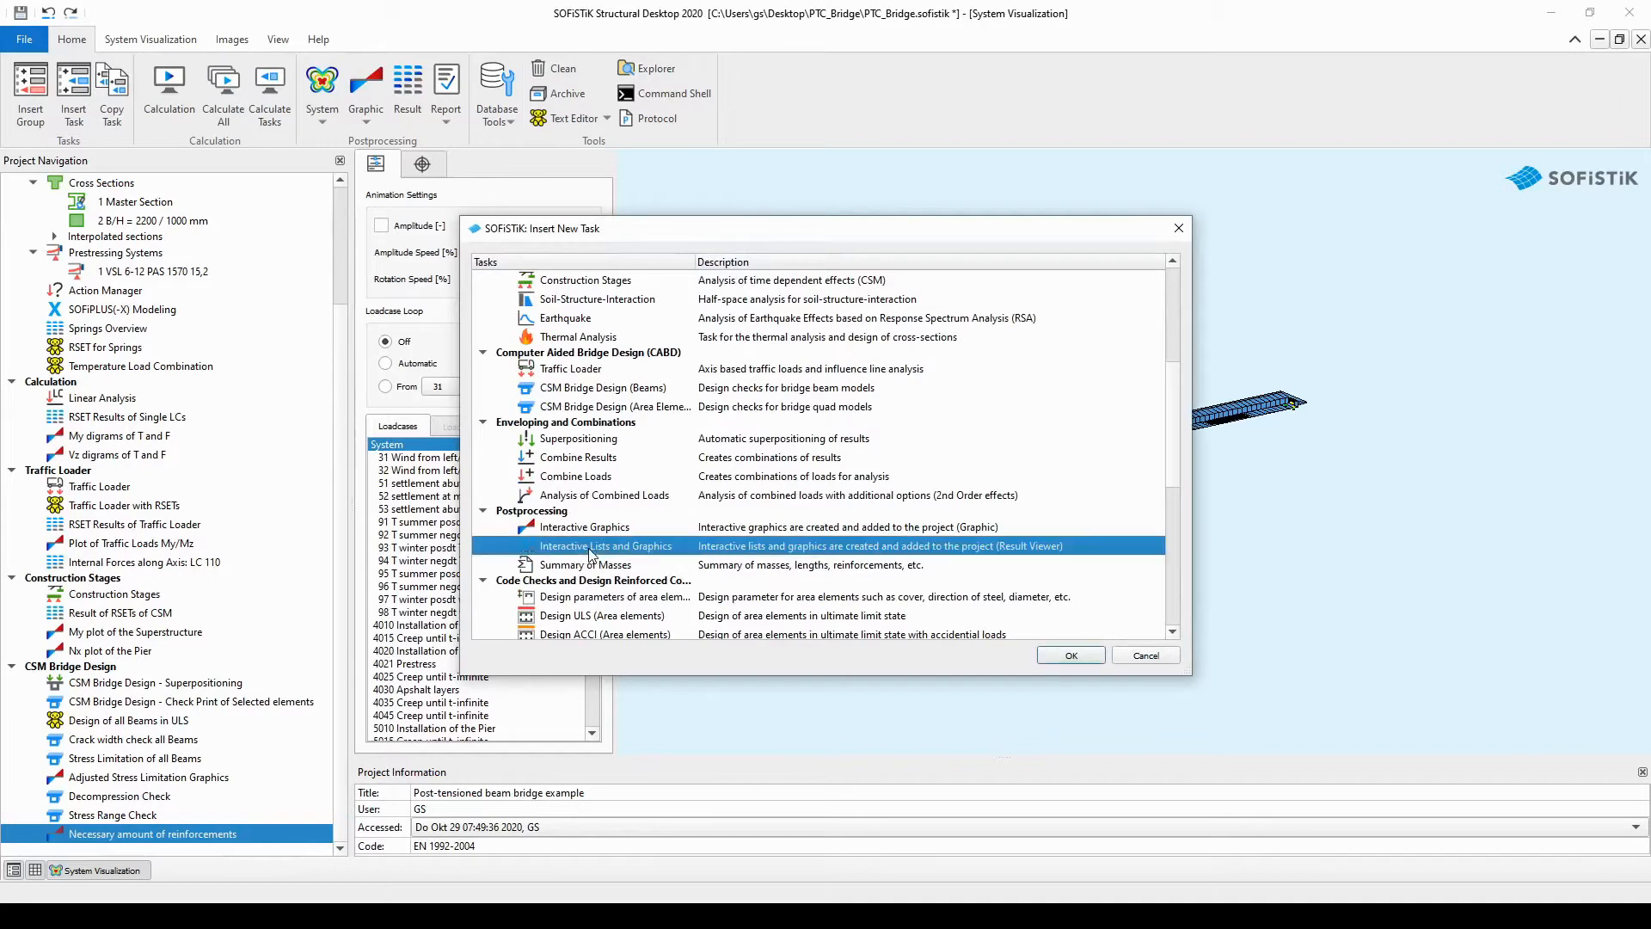
click(1069, 657)
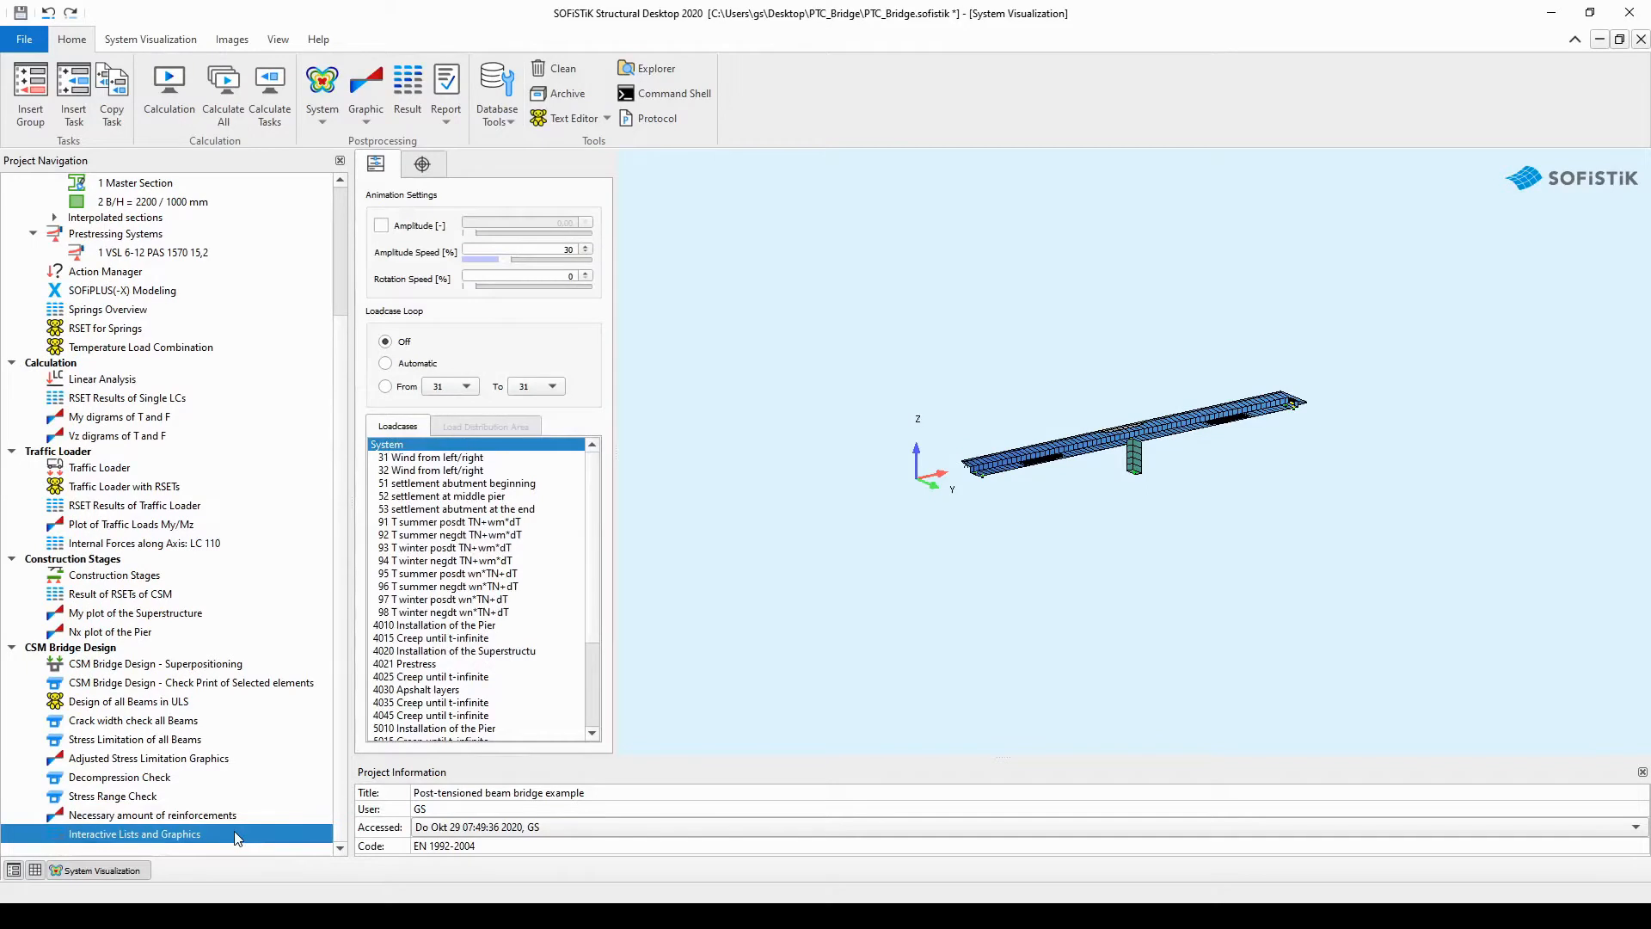
- Rename the new Interactive Lists and Graphics task as Reinforcement Layers
right_click(211, 834)
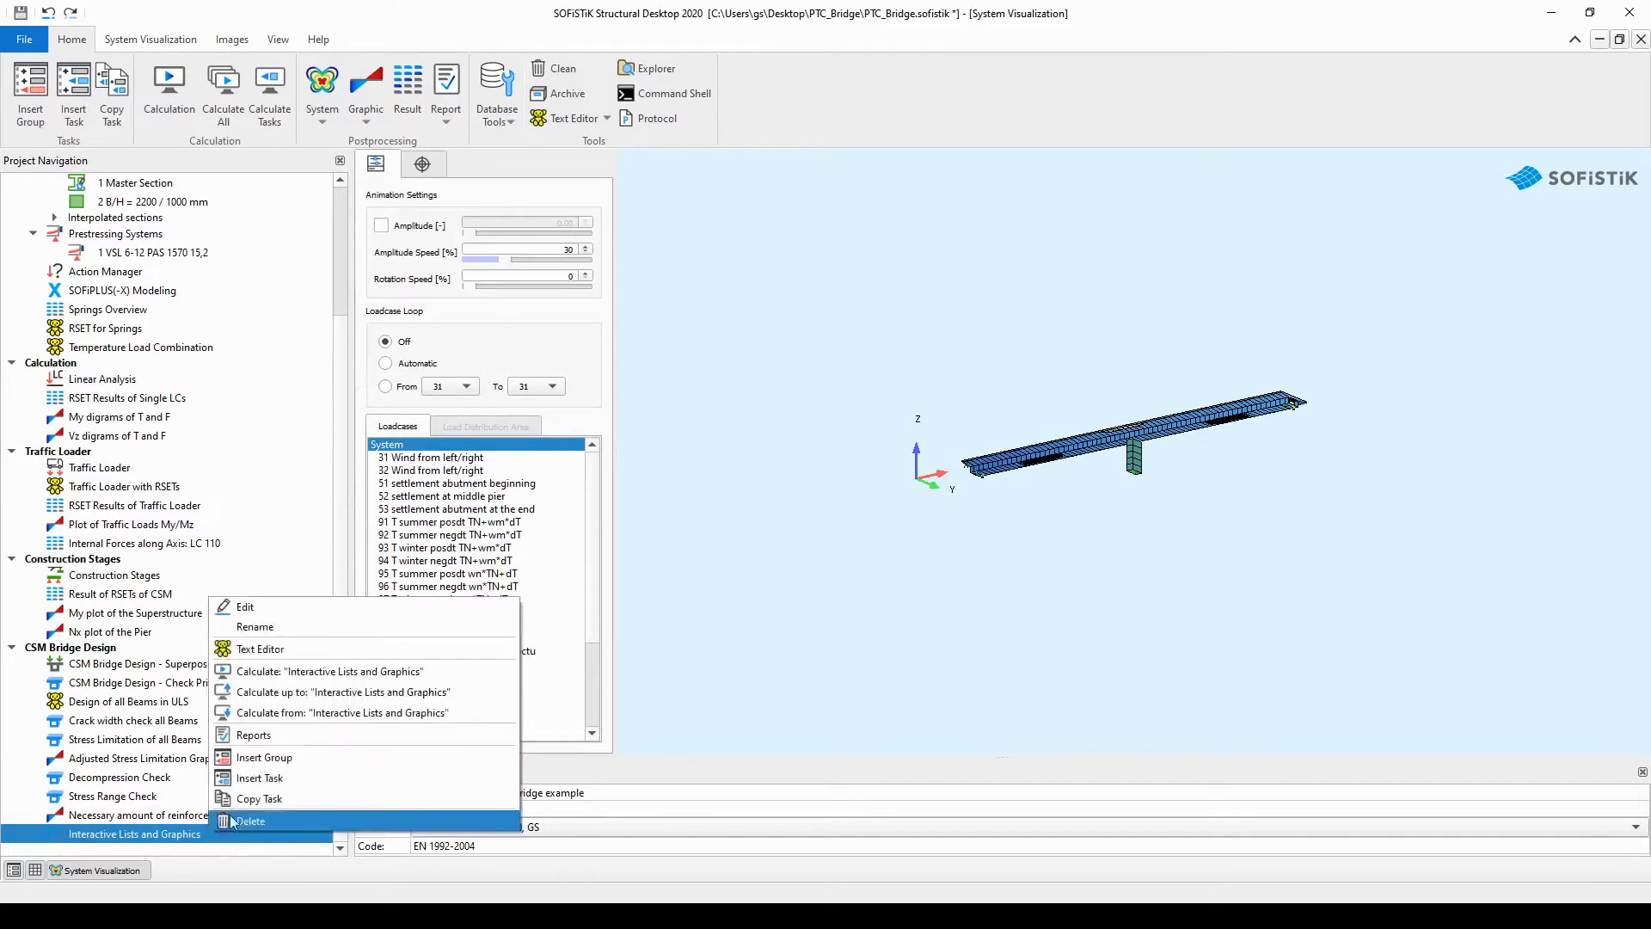
click(287, 627)
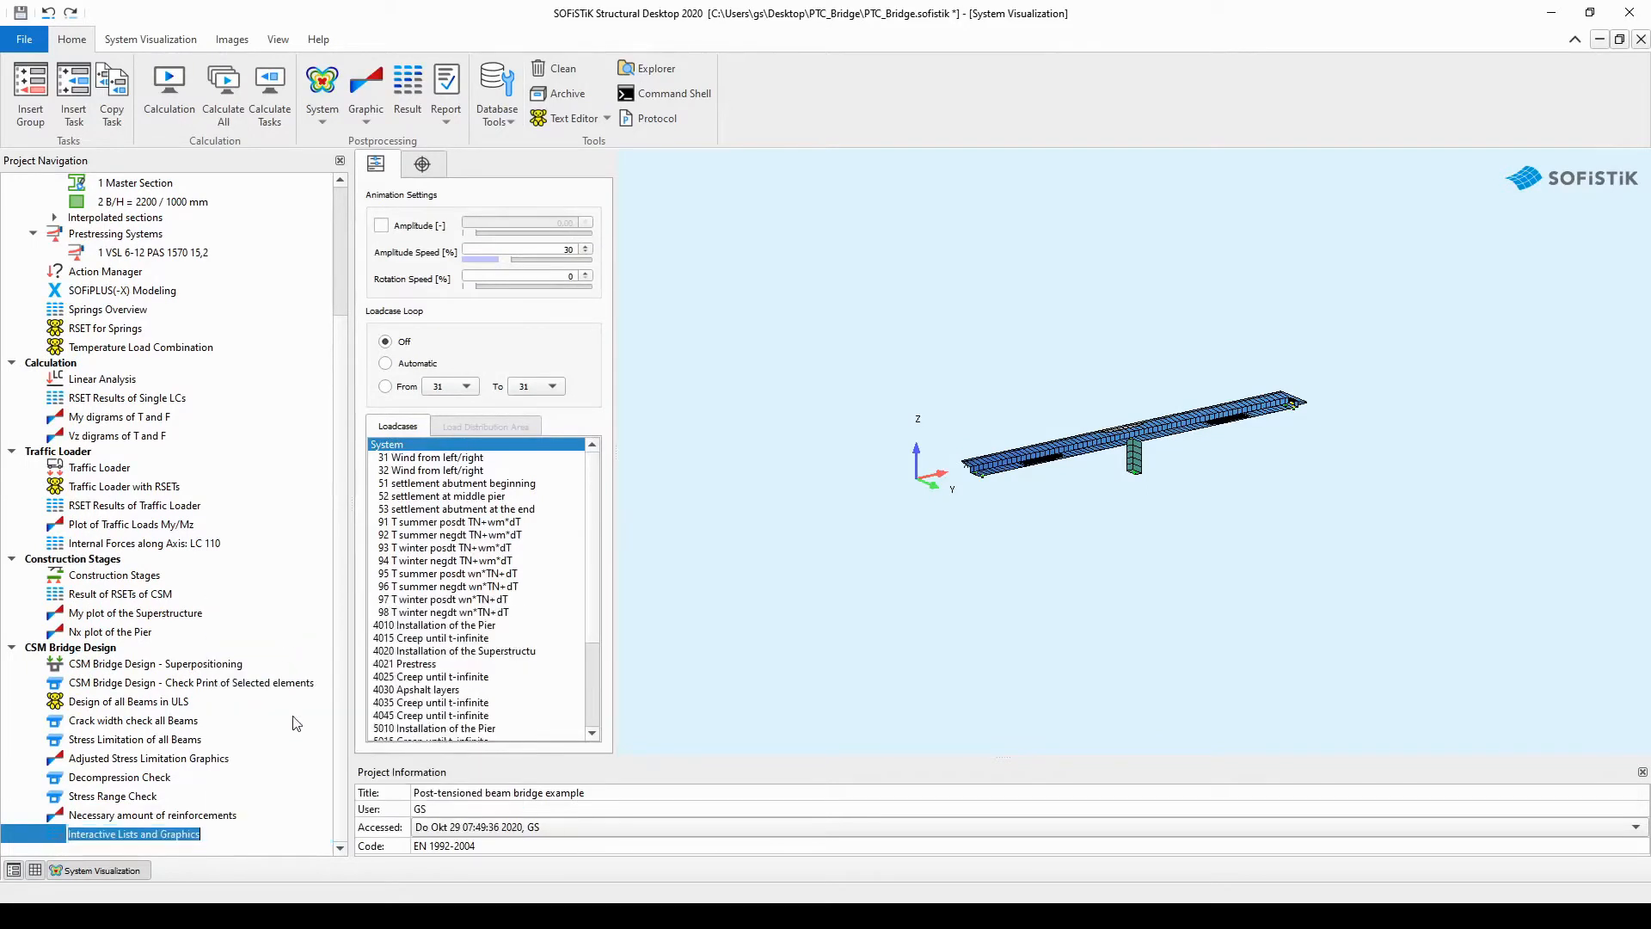
text(Reinforcement Layers)
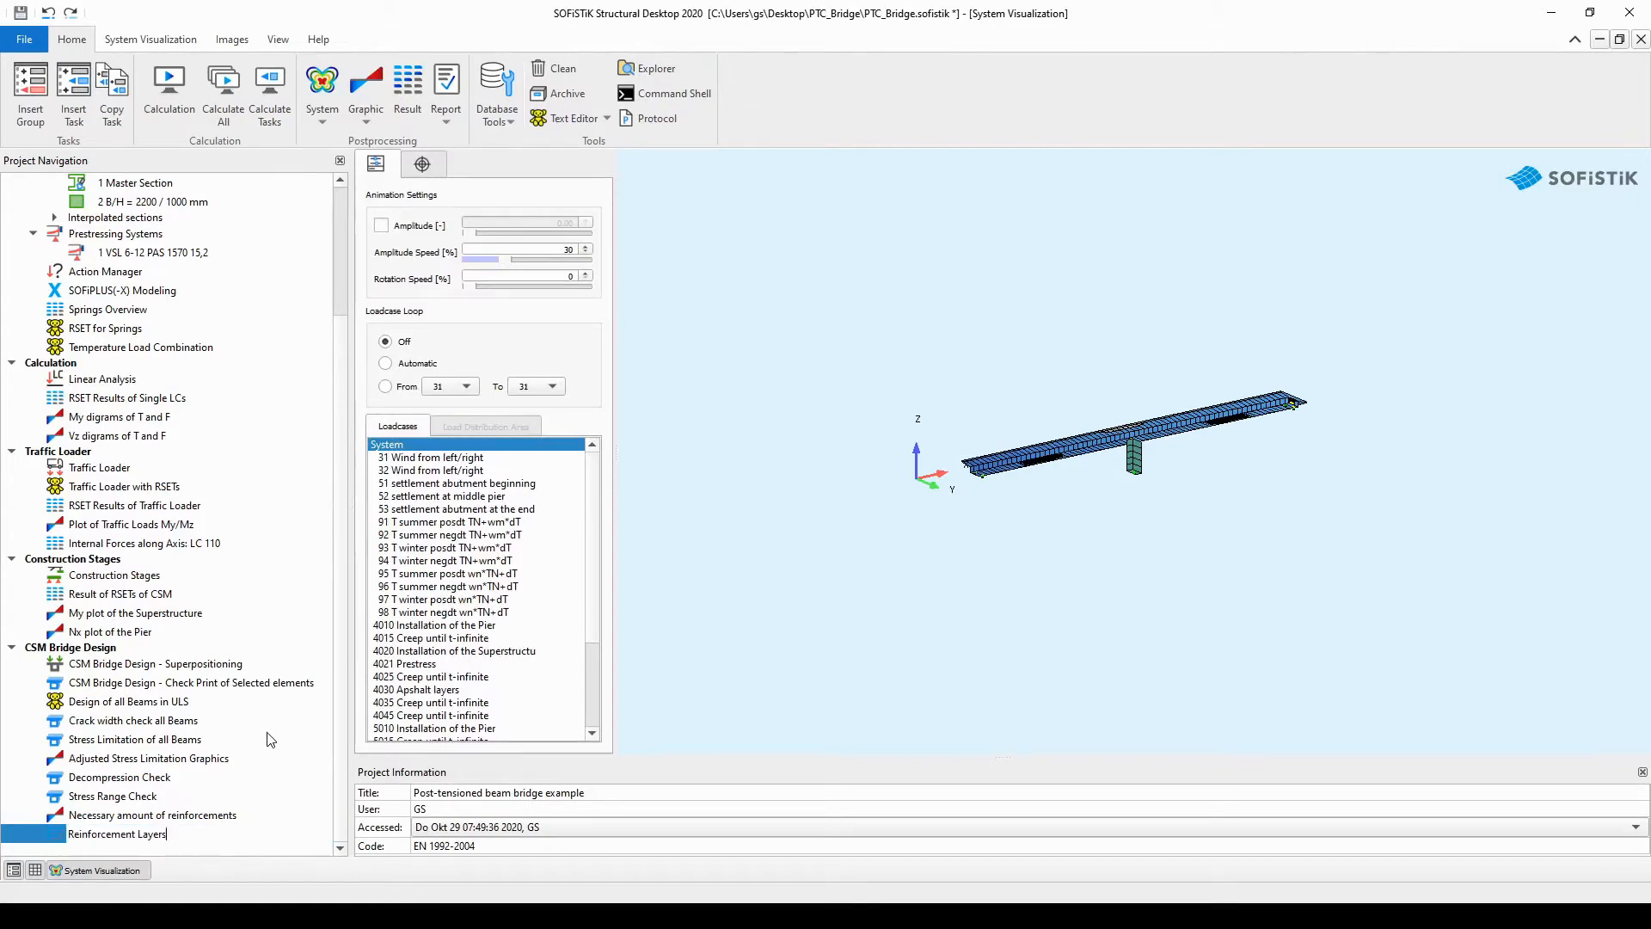
key(Return)
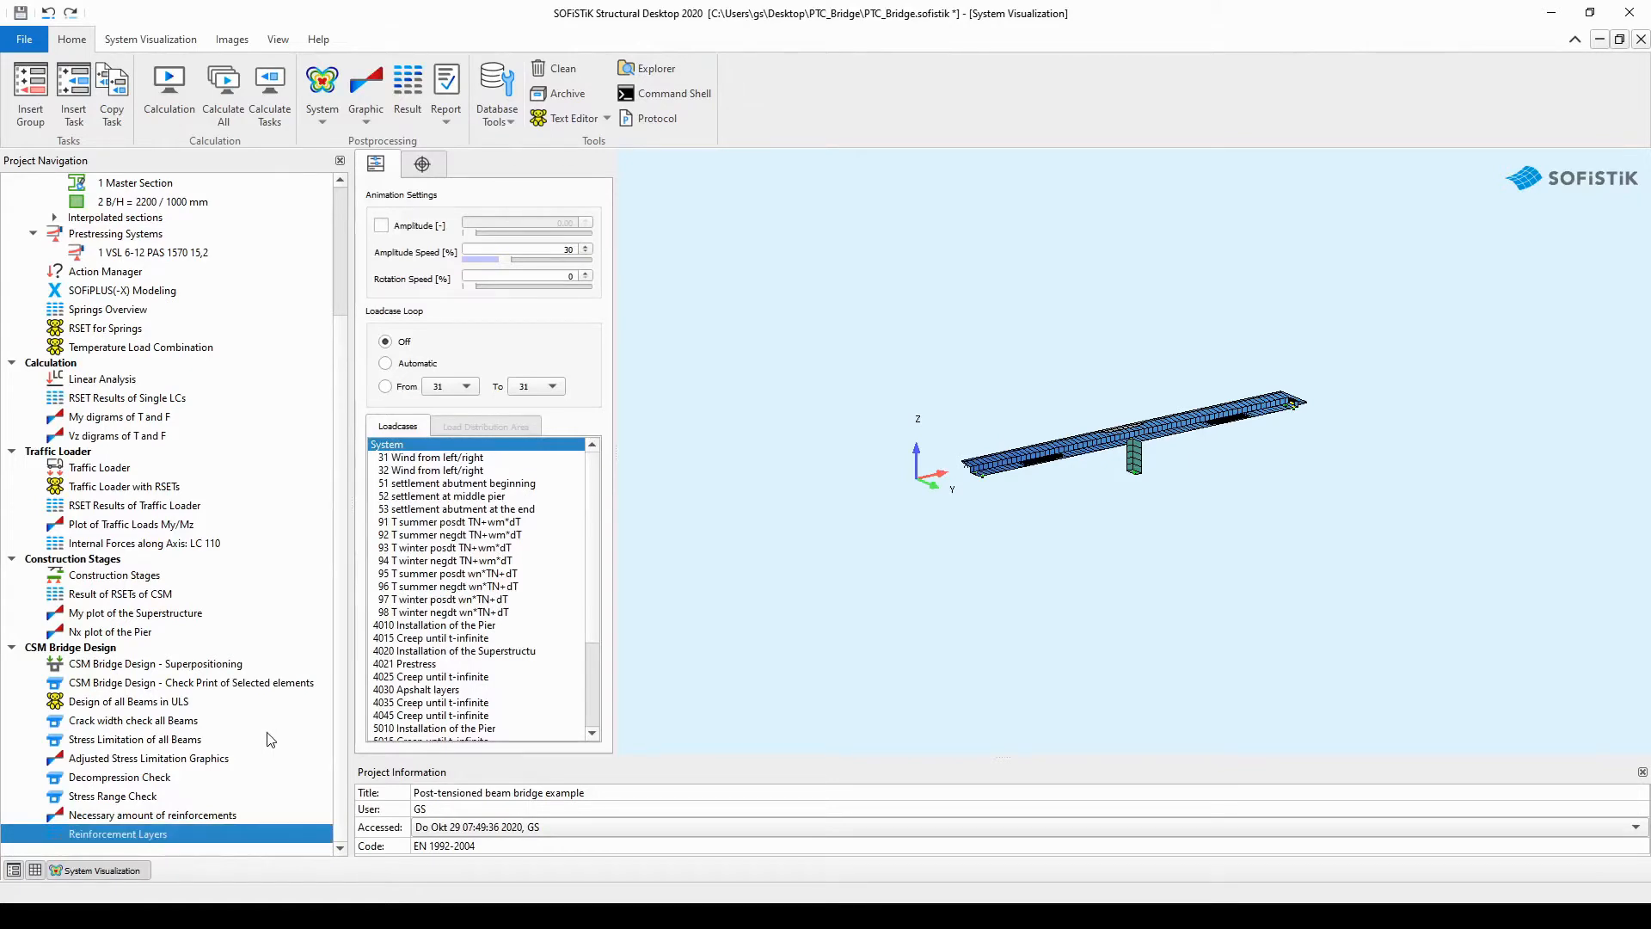
- Open the Reinforcement Layers task and change its graphic from the cross section overview to the Single reinforcement Layer number result
double_click(197, 839)
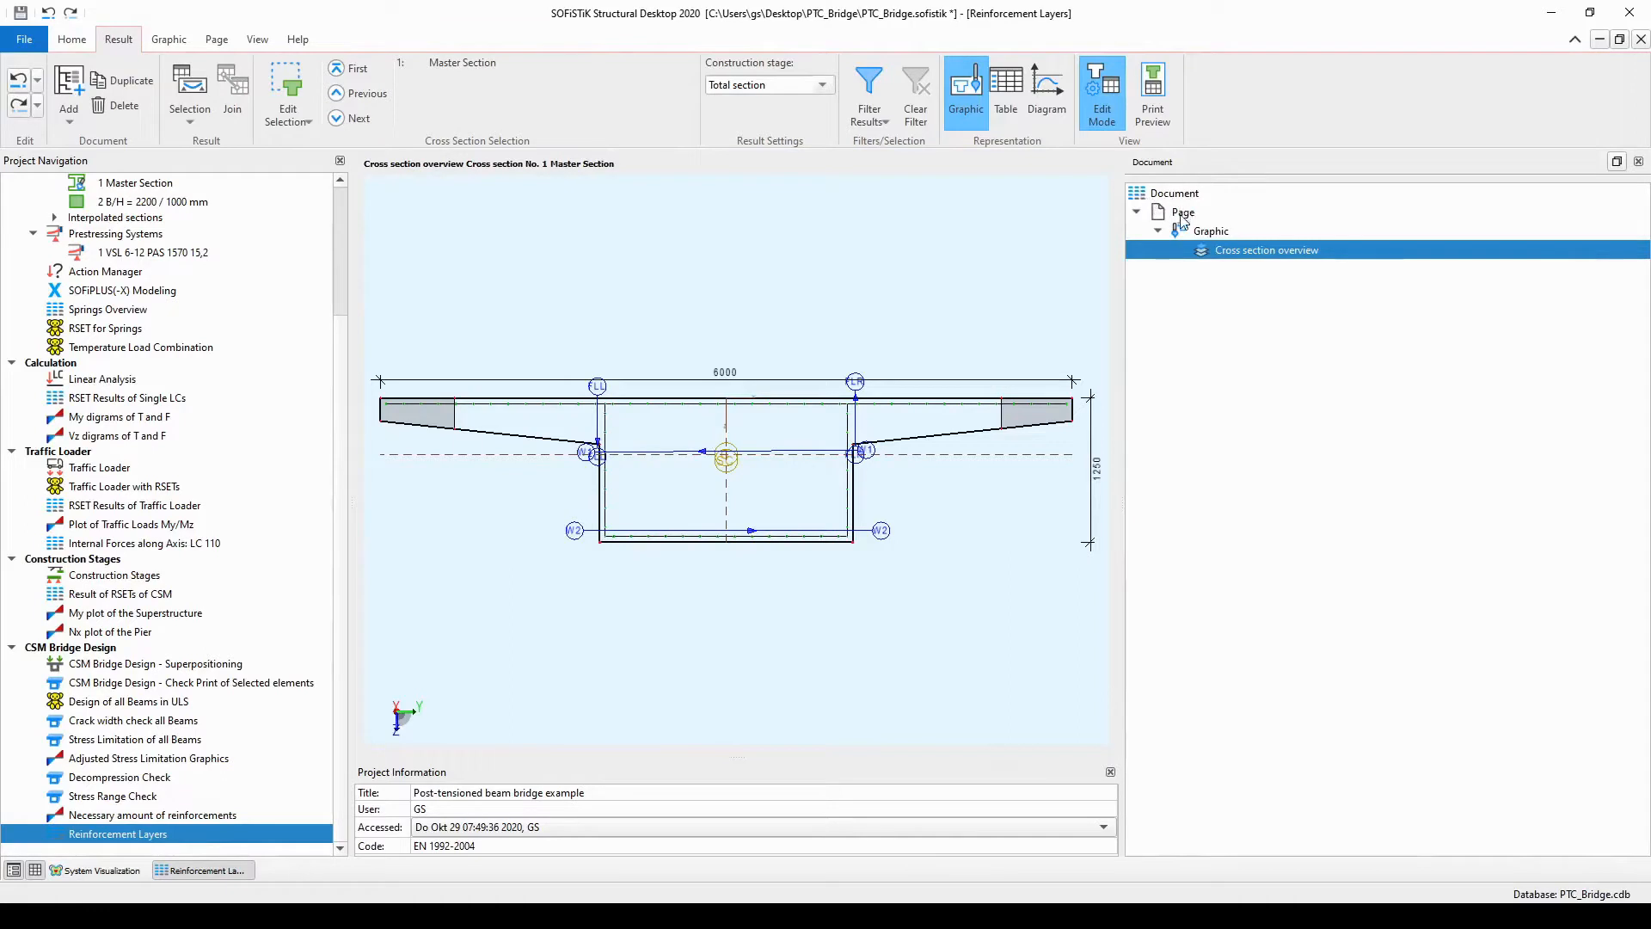
click(1216, 239)
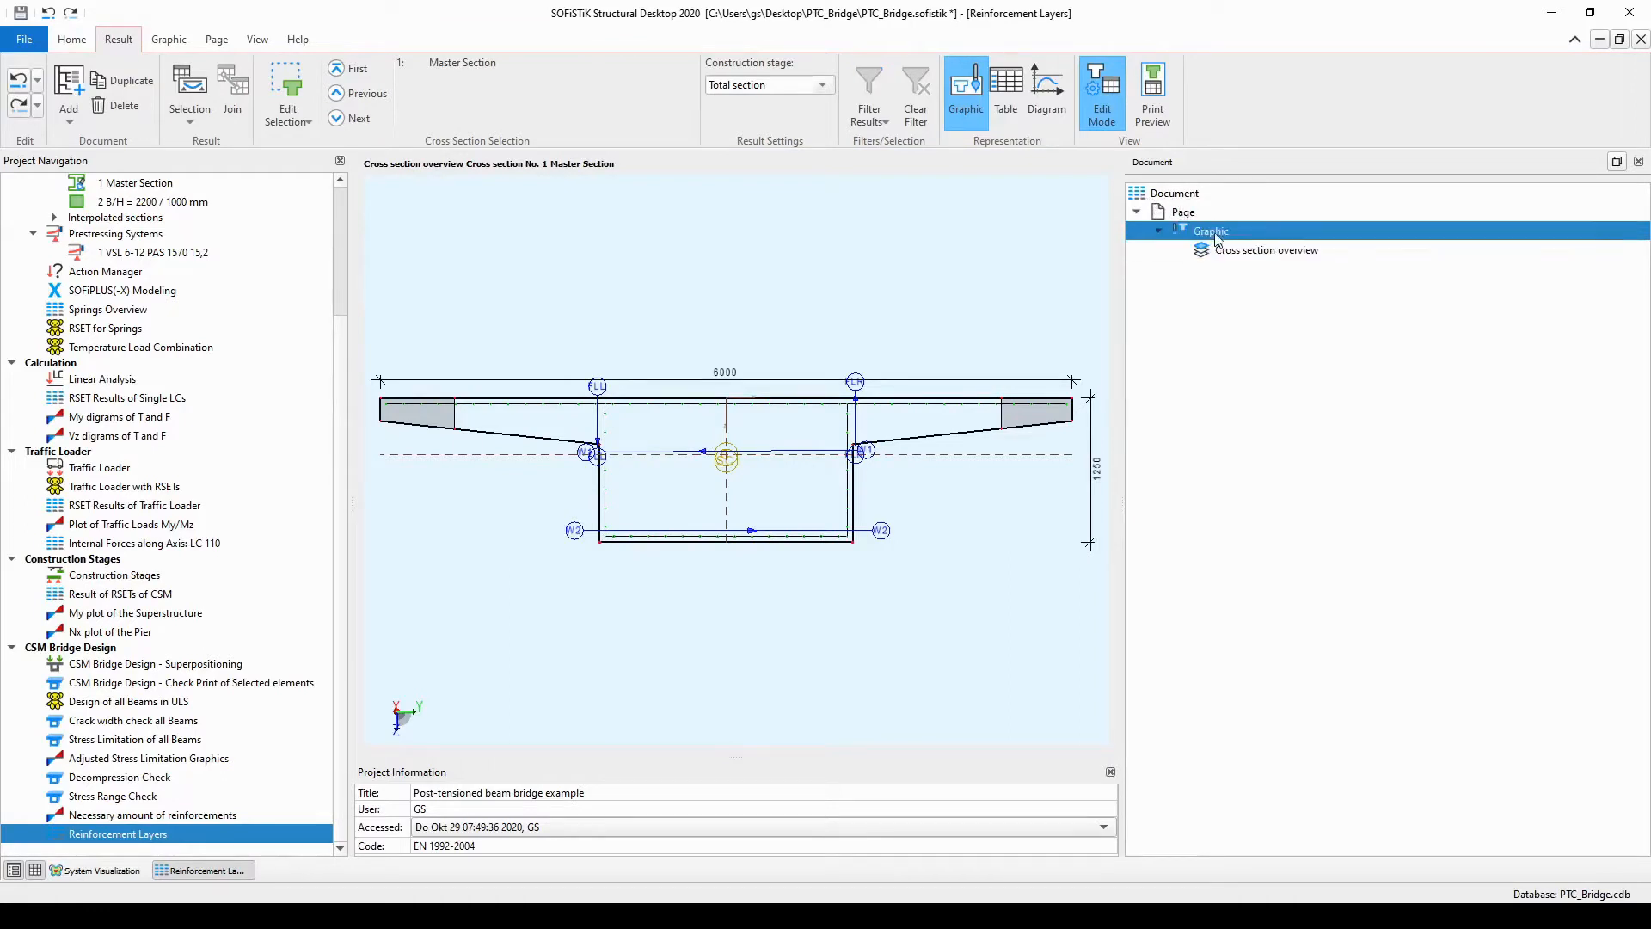
click(1223, 257)
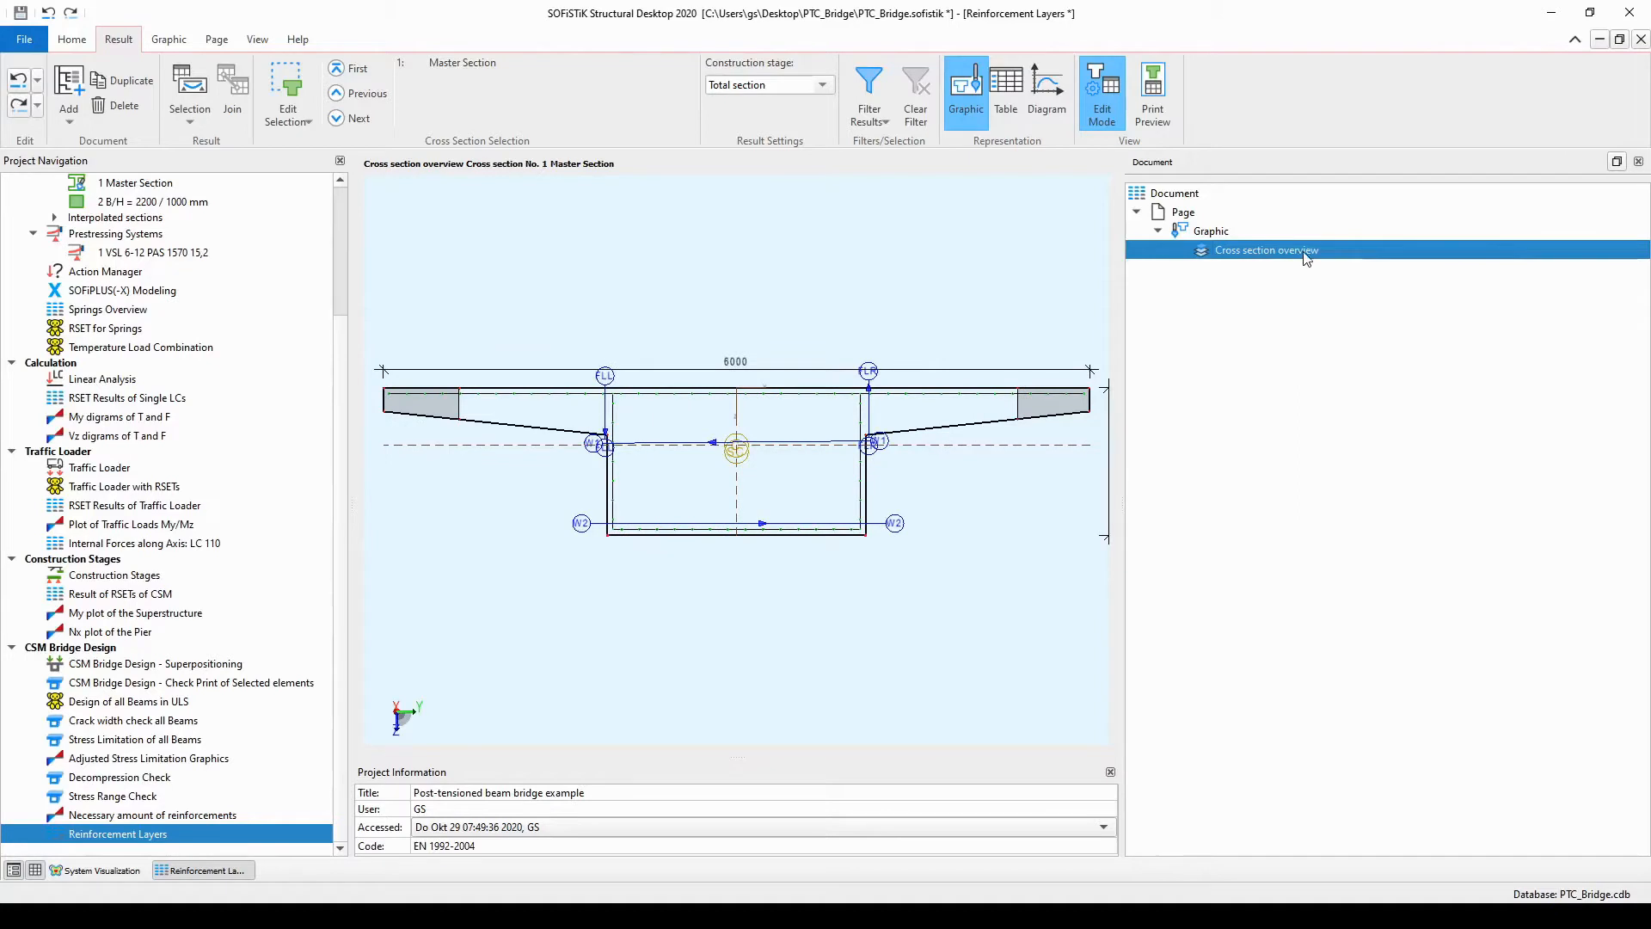
double_click(1322, 251)
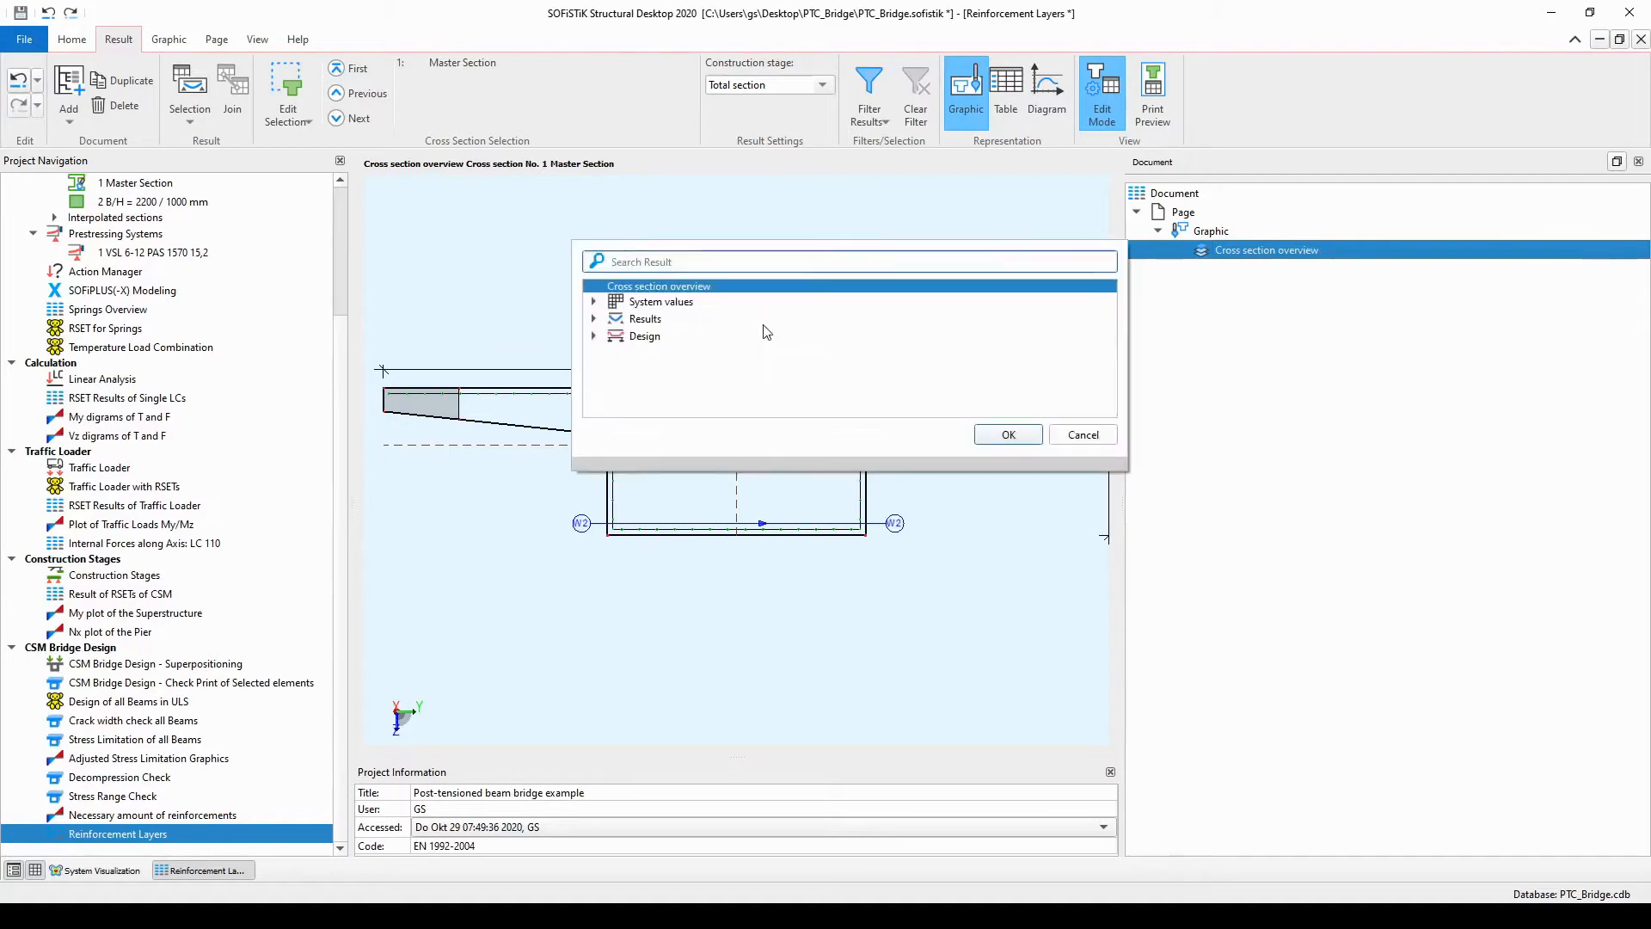
click(594, 303)
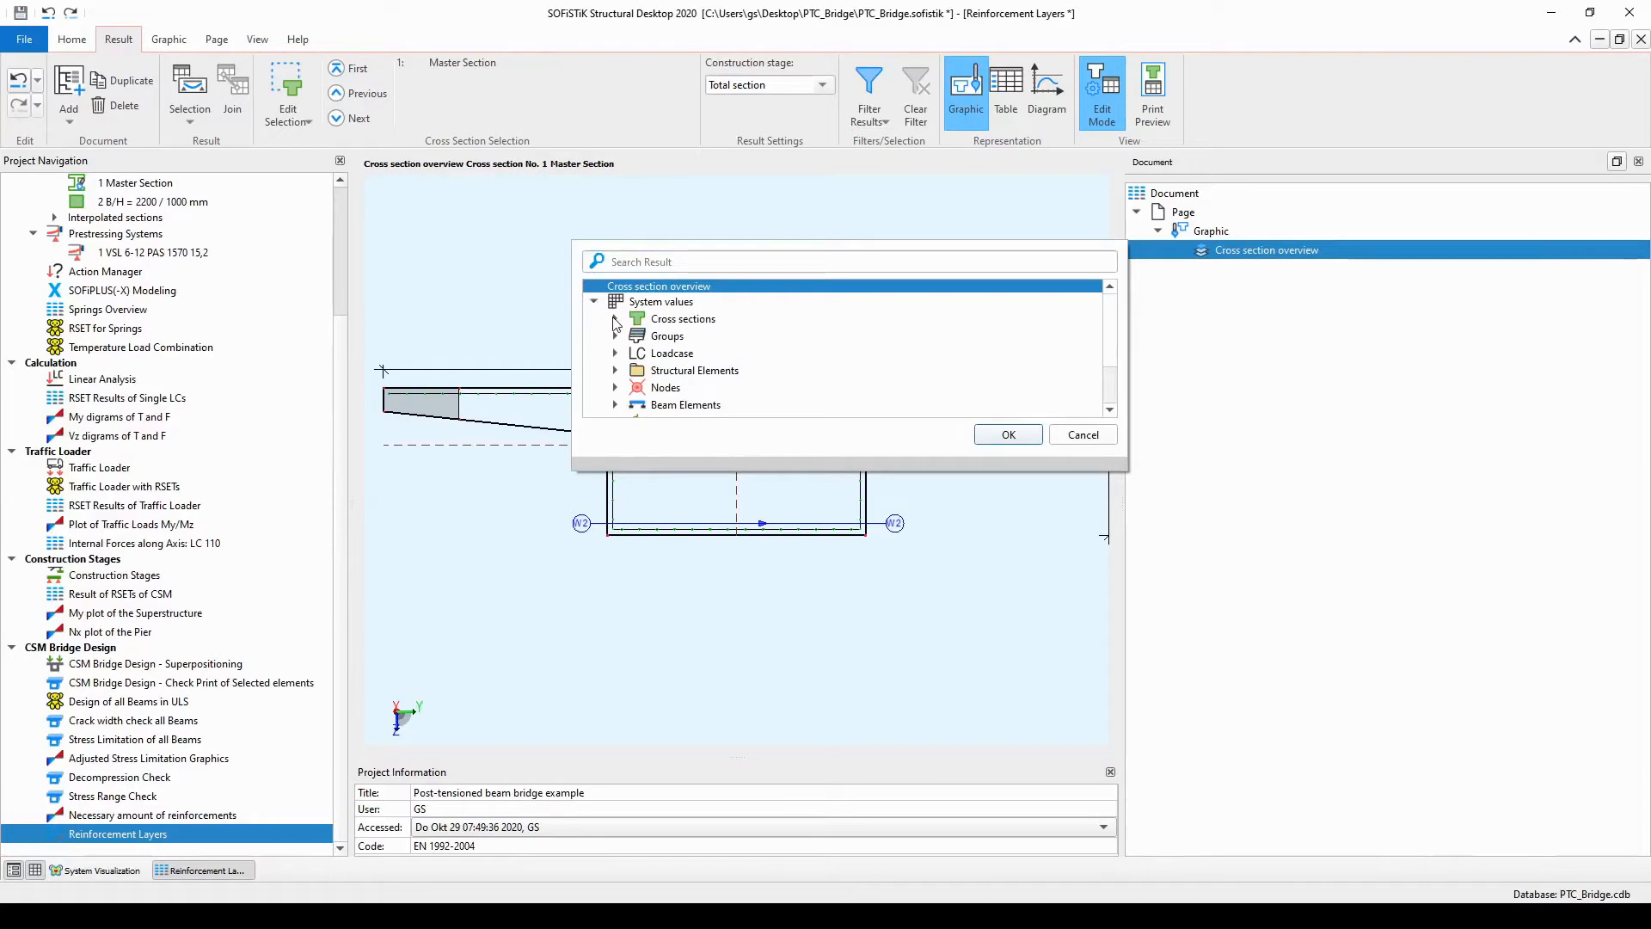
click(615, 320)
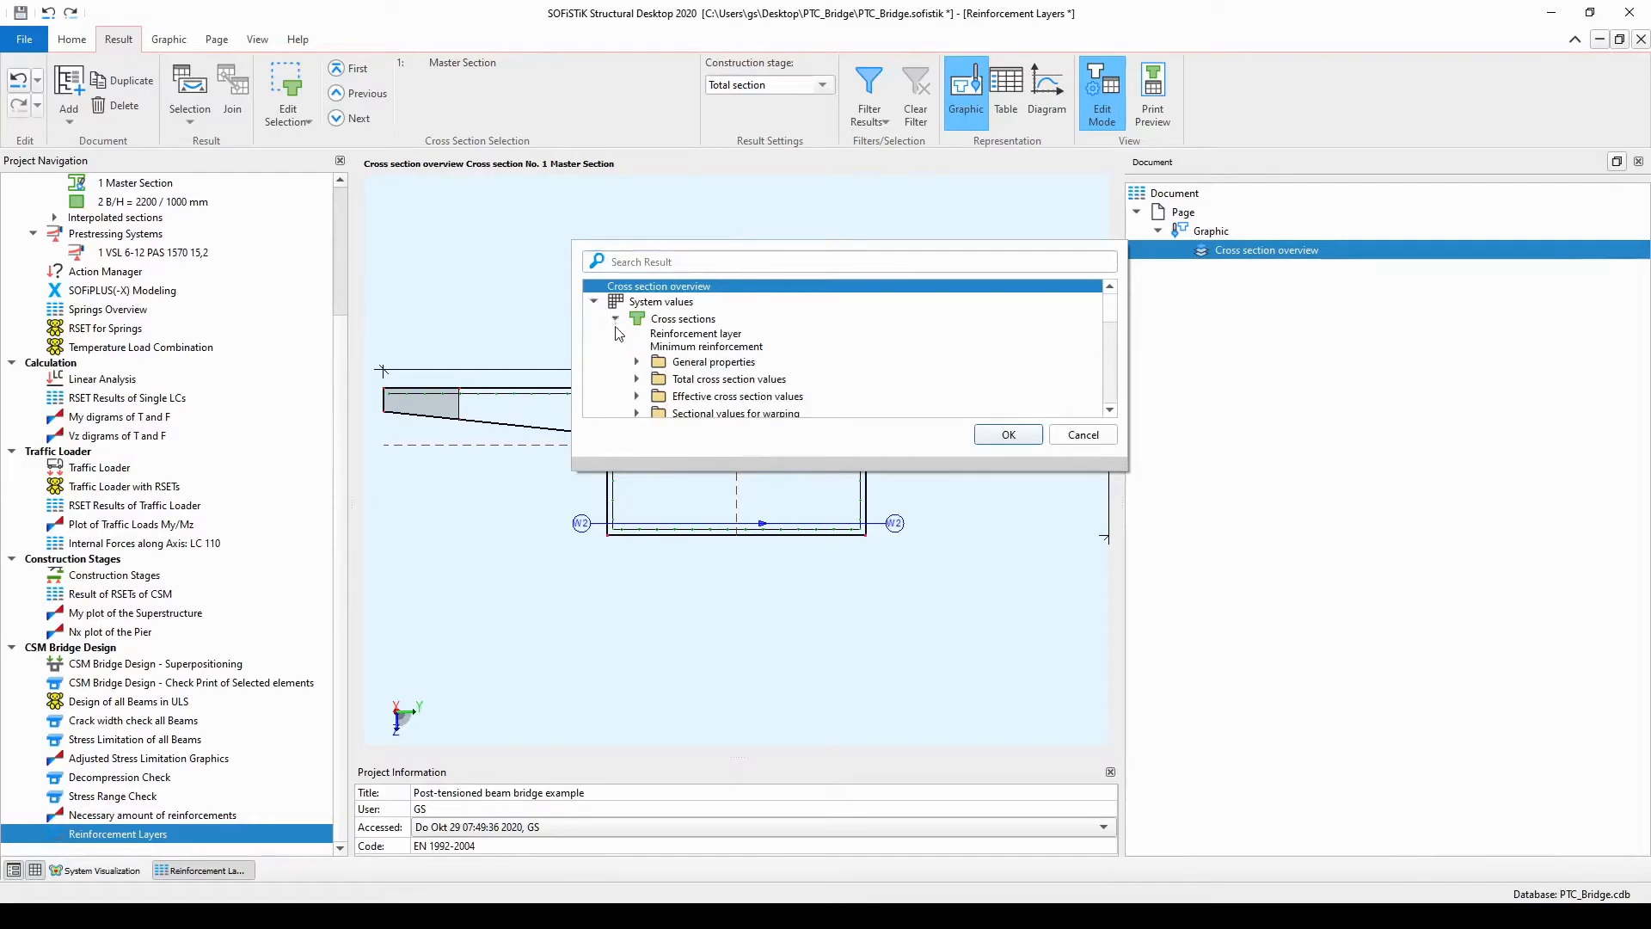
scroll(621, 344, down, 7)
scroll(623, 347, down, 1)
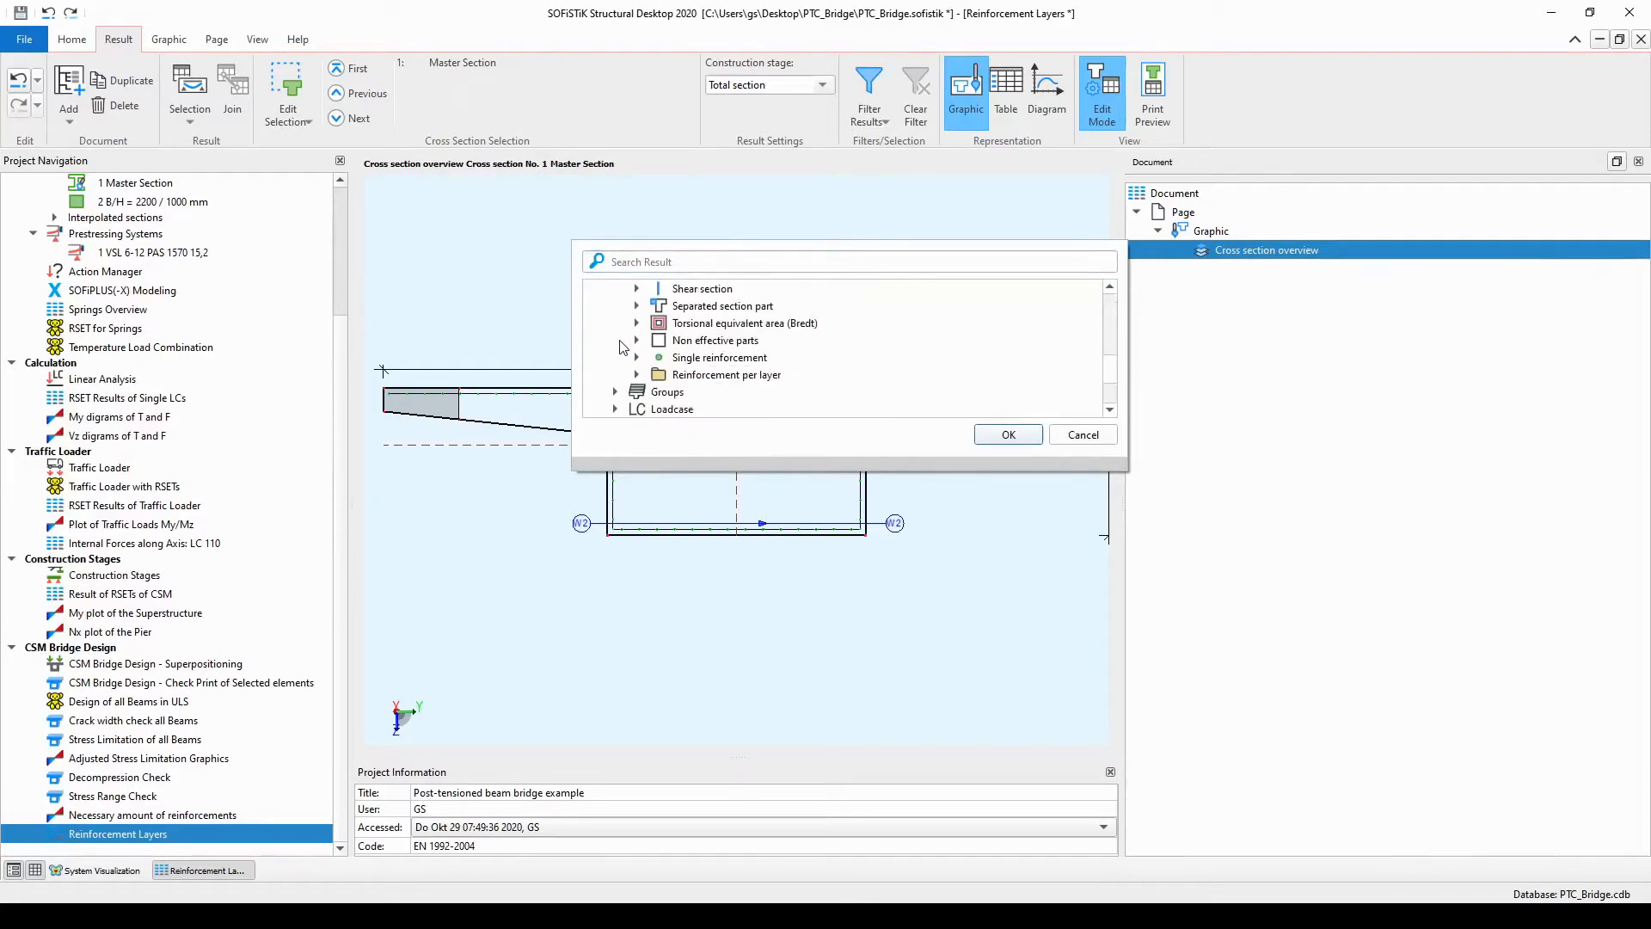
click(638, 357)
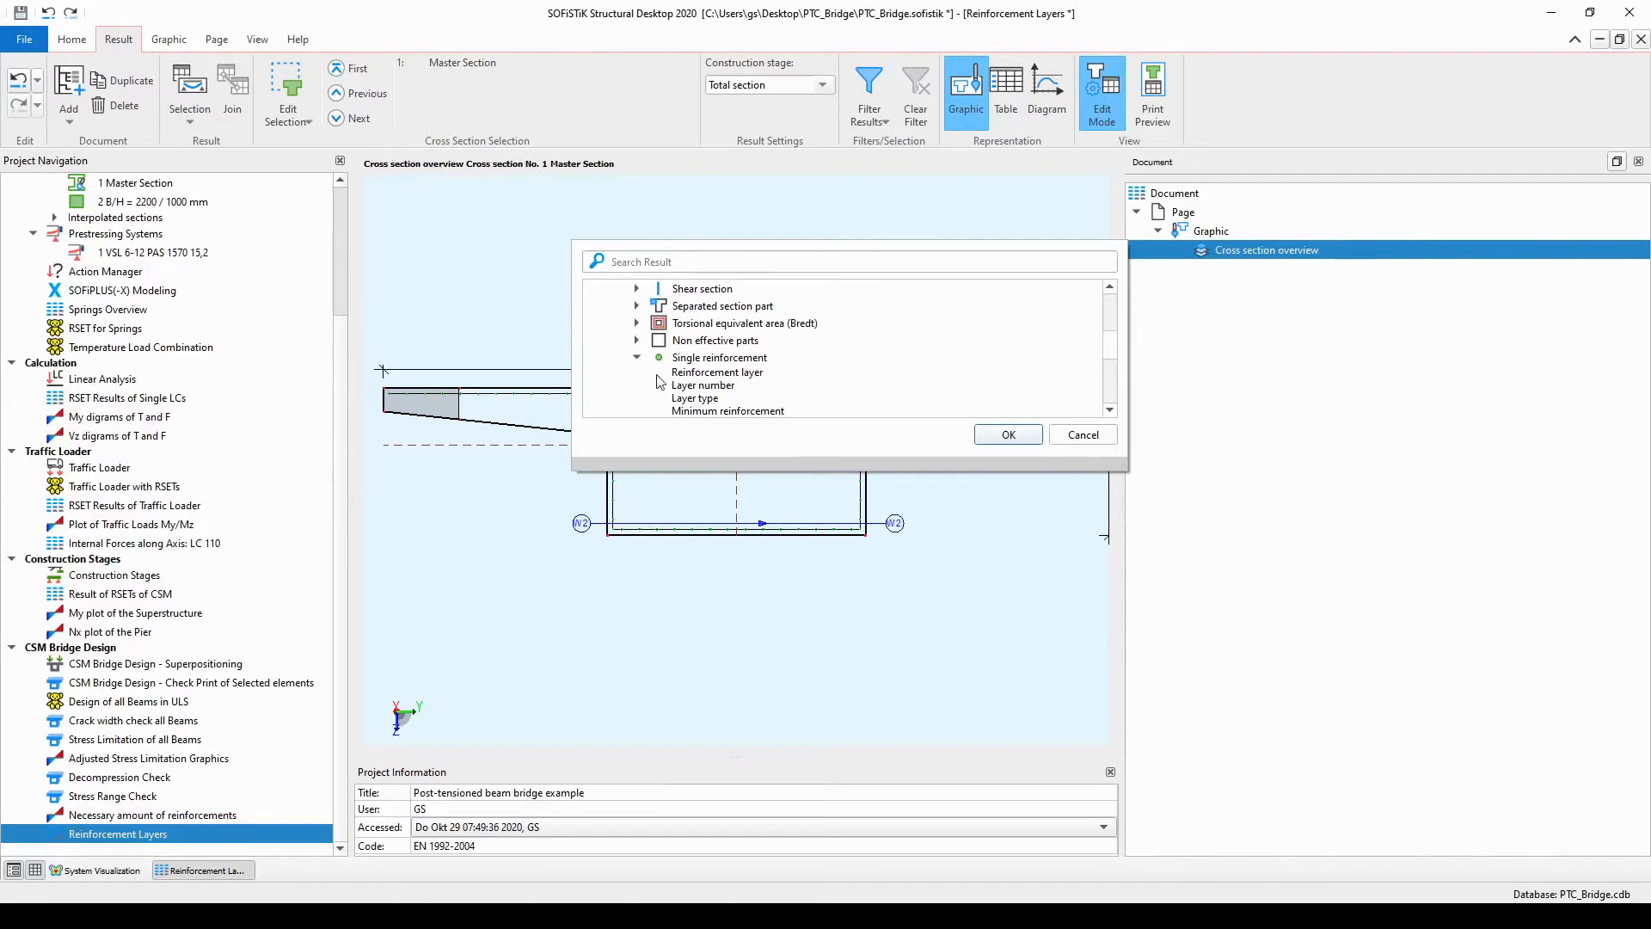
click(717, 389)
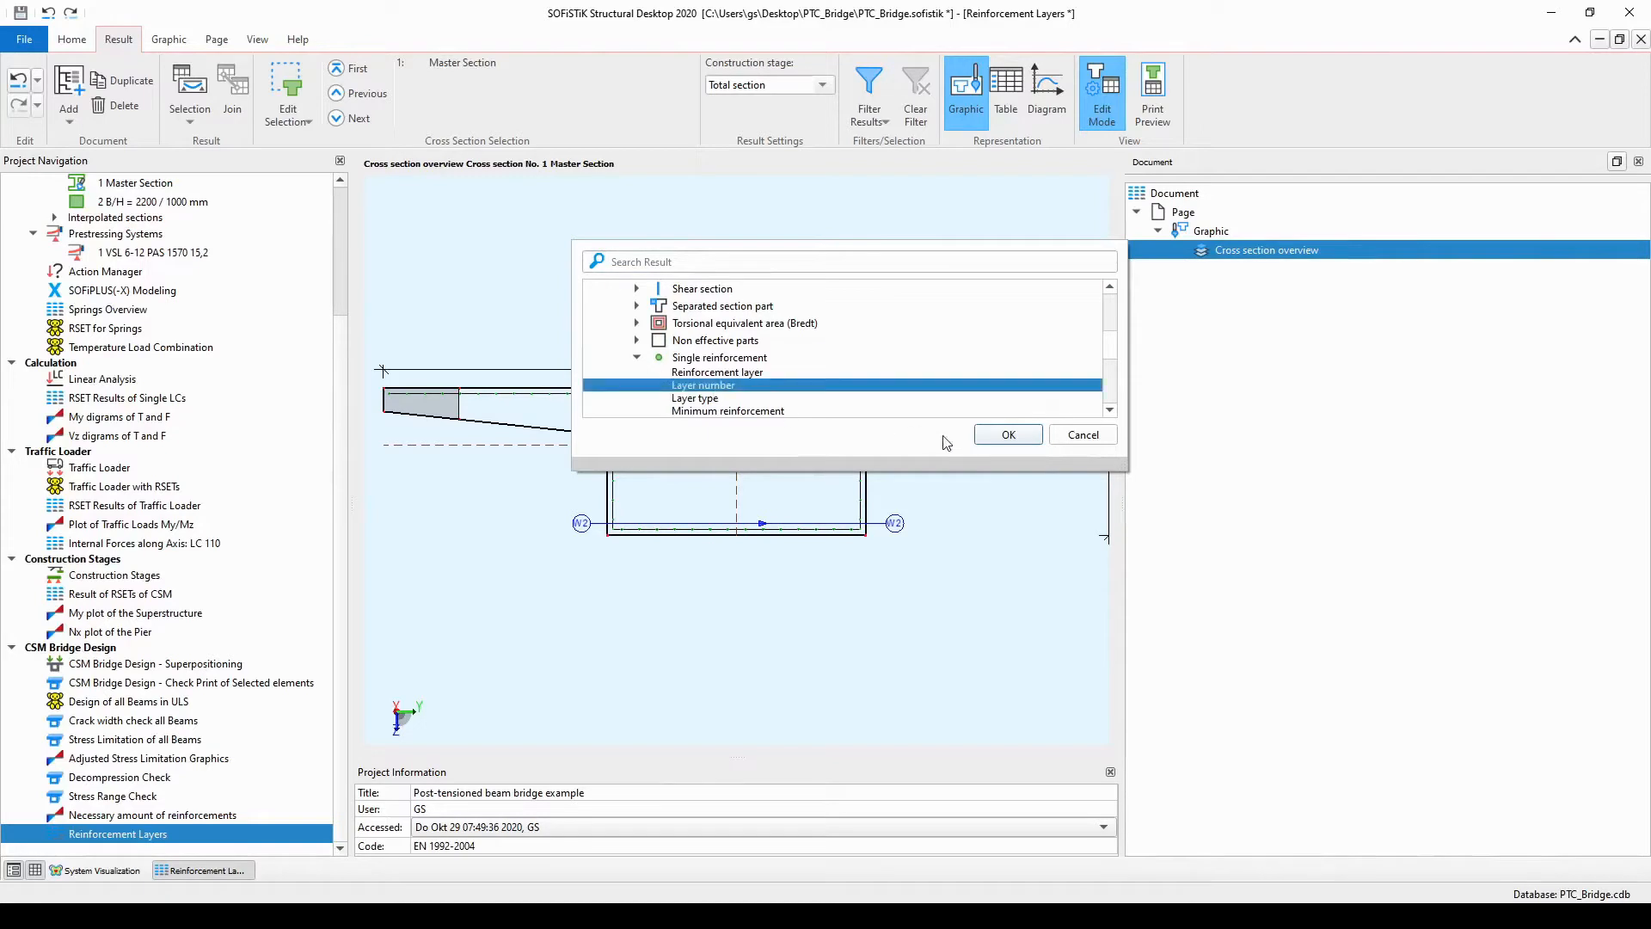
click(1004, 444)
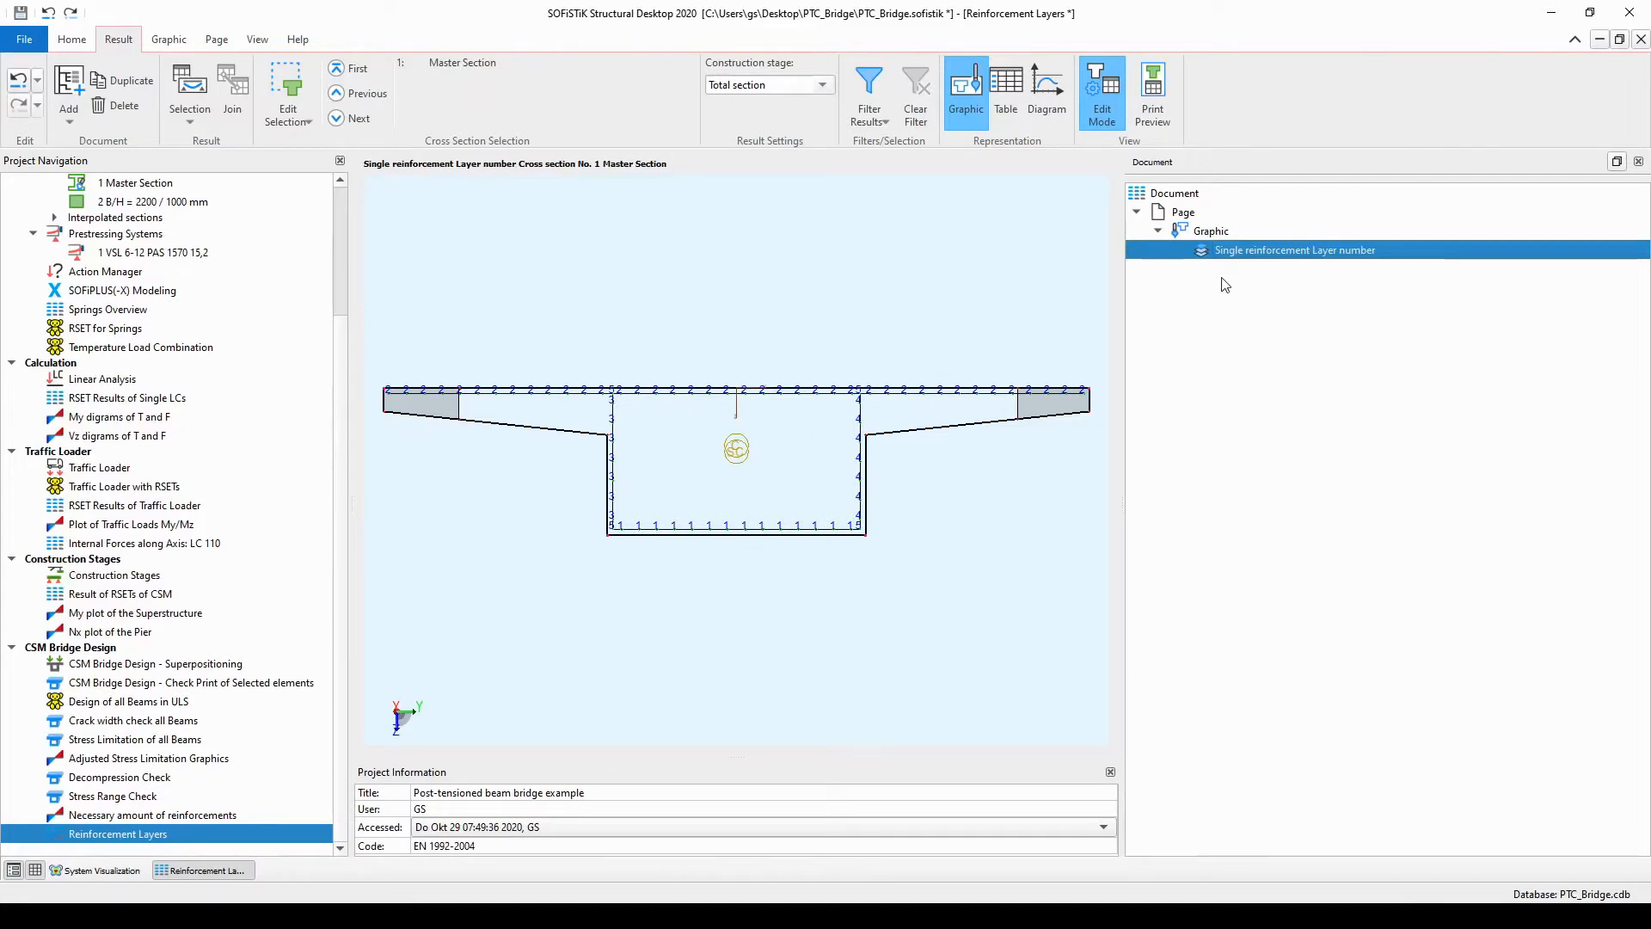
- Duplicate the reinforcement layer graphic and set the copy's result to the Shear section Layer number
right_click(1222, 233)
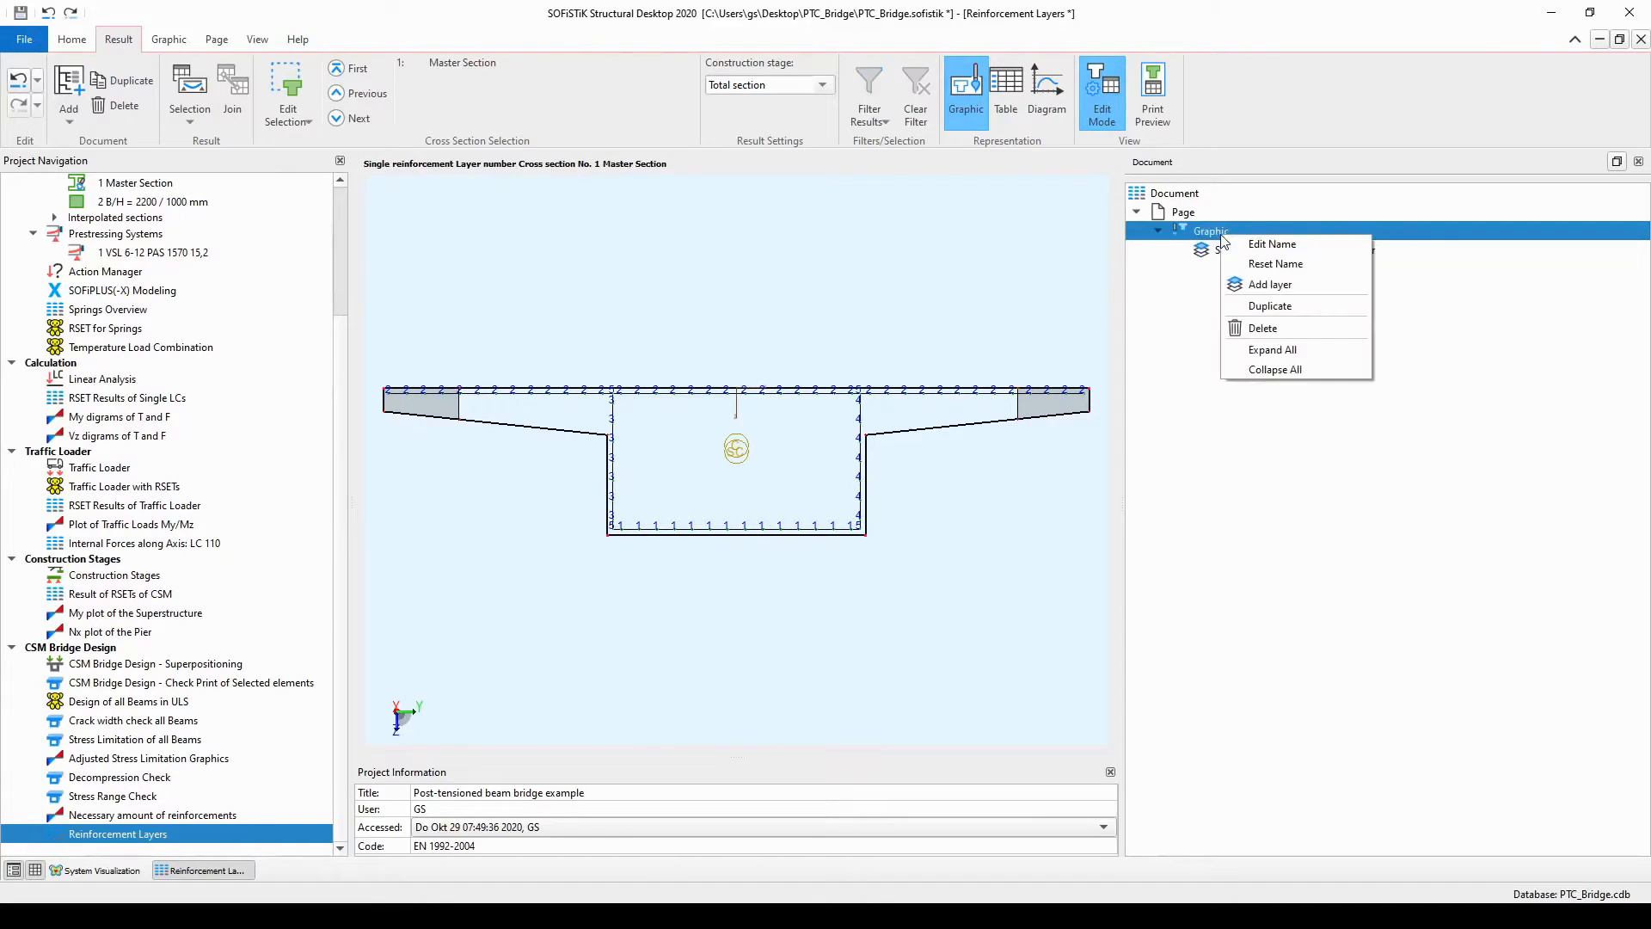
click(1302, 313)
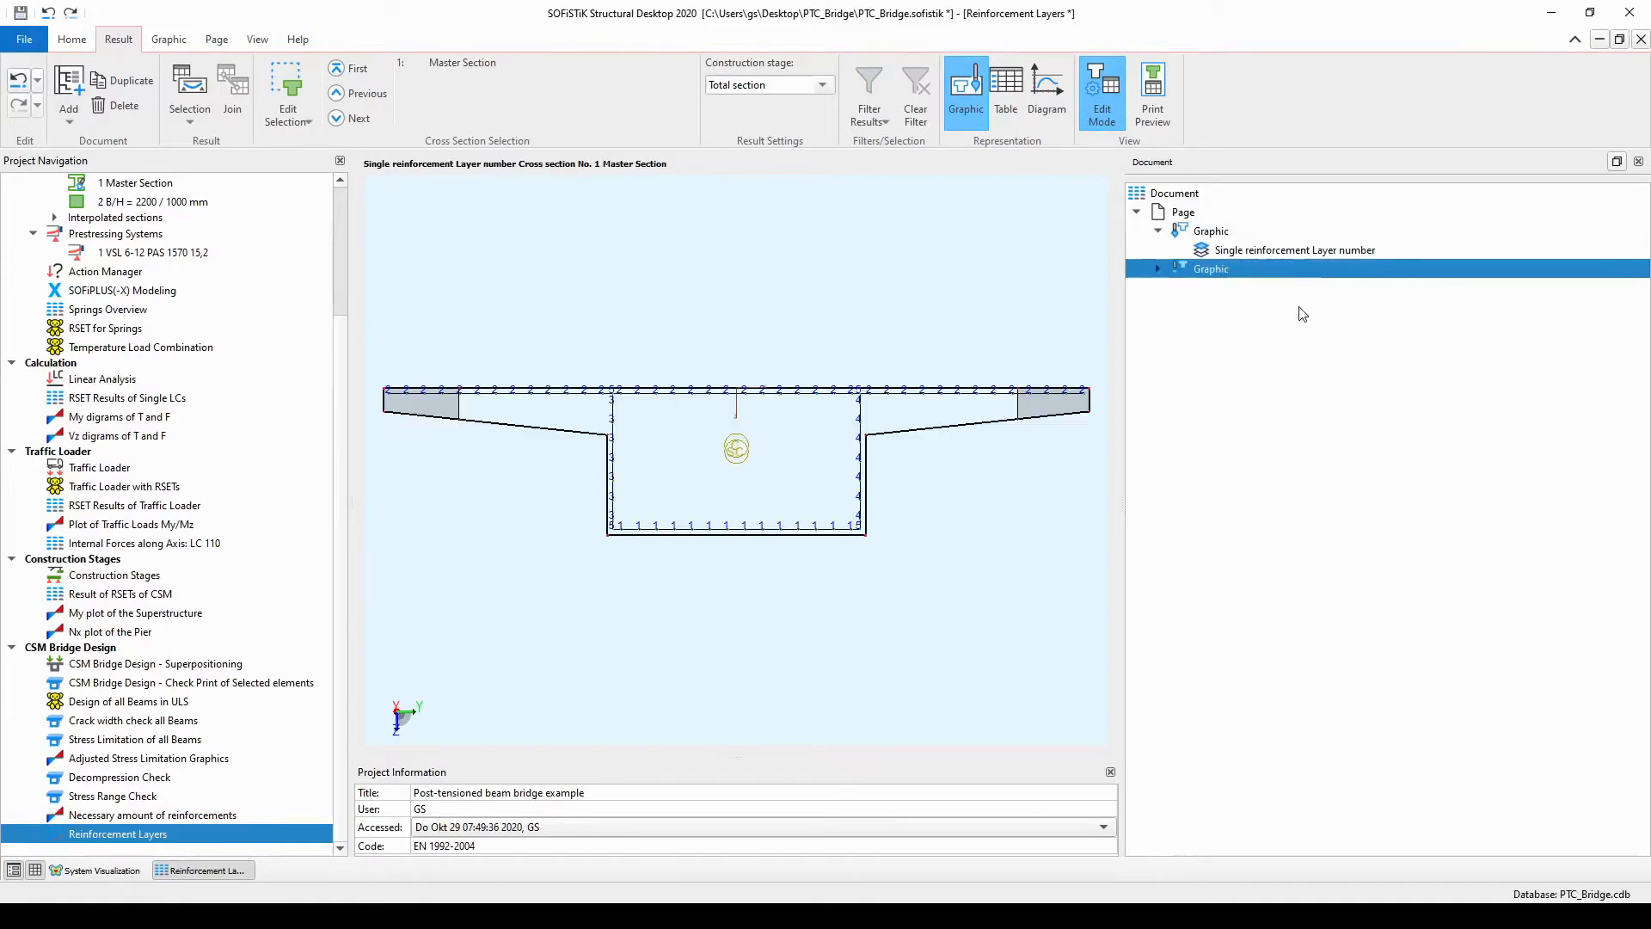
click(1156, 270)
click(1260, 293)
double_click(1282, 291)
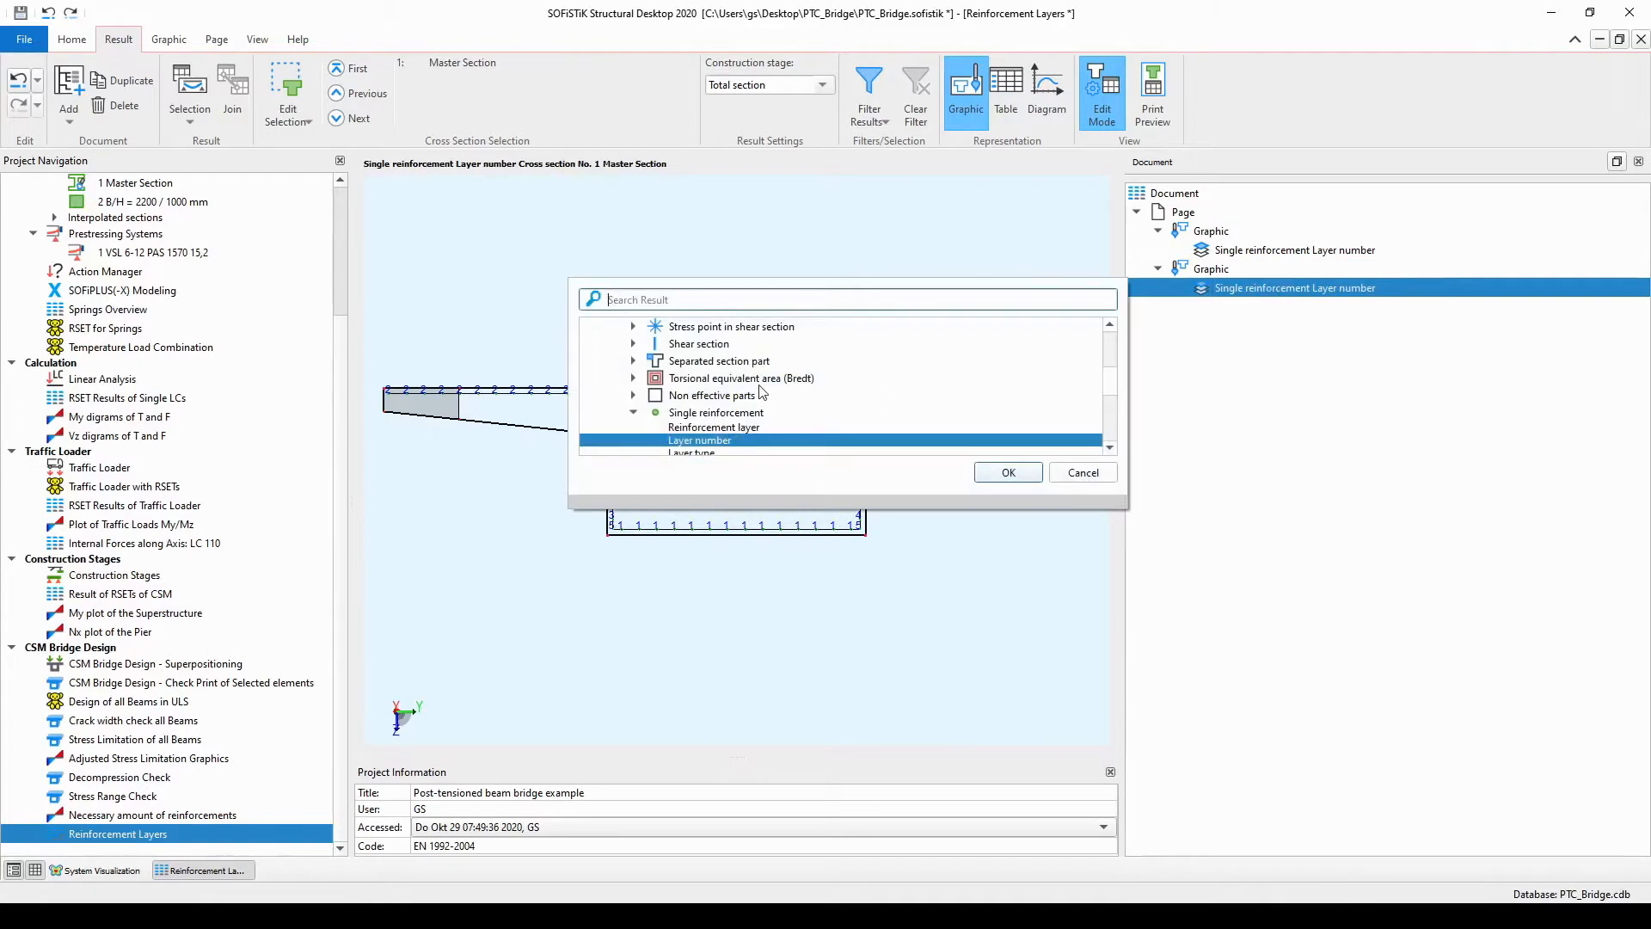
click(634, 345)
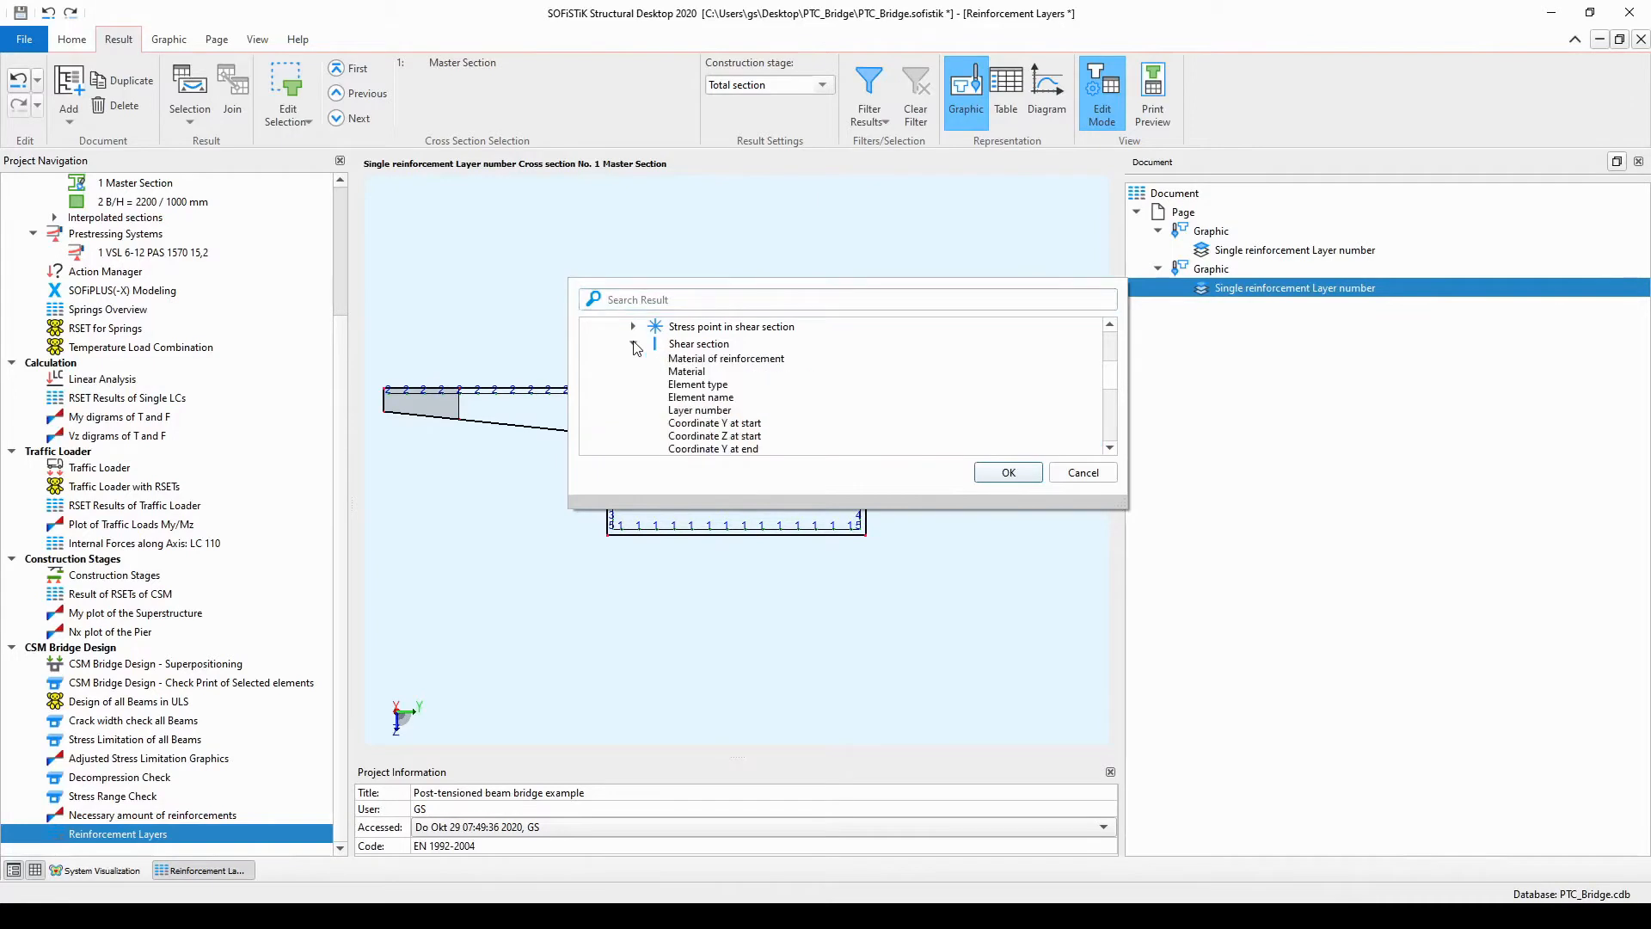
click(726, 412)
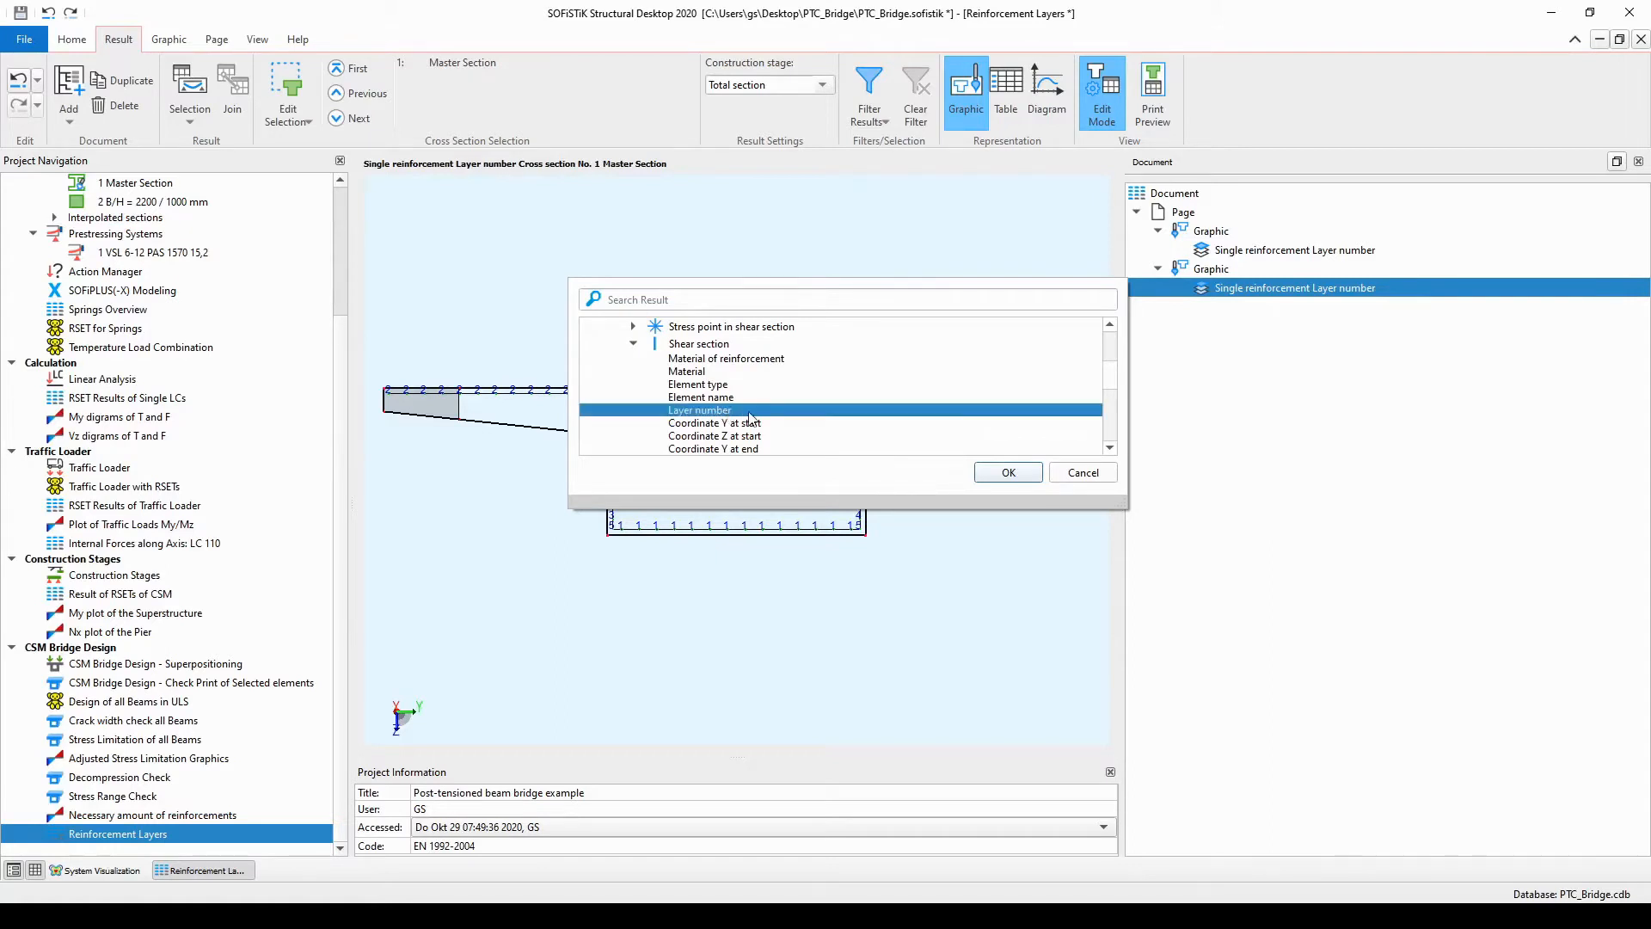
click(1008, 474)
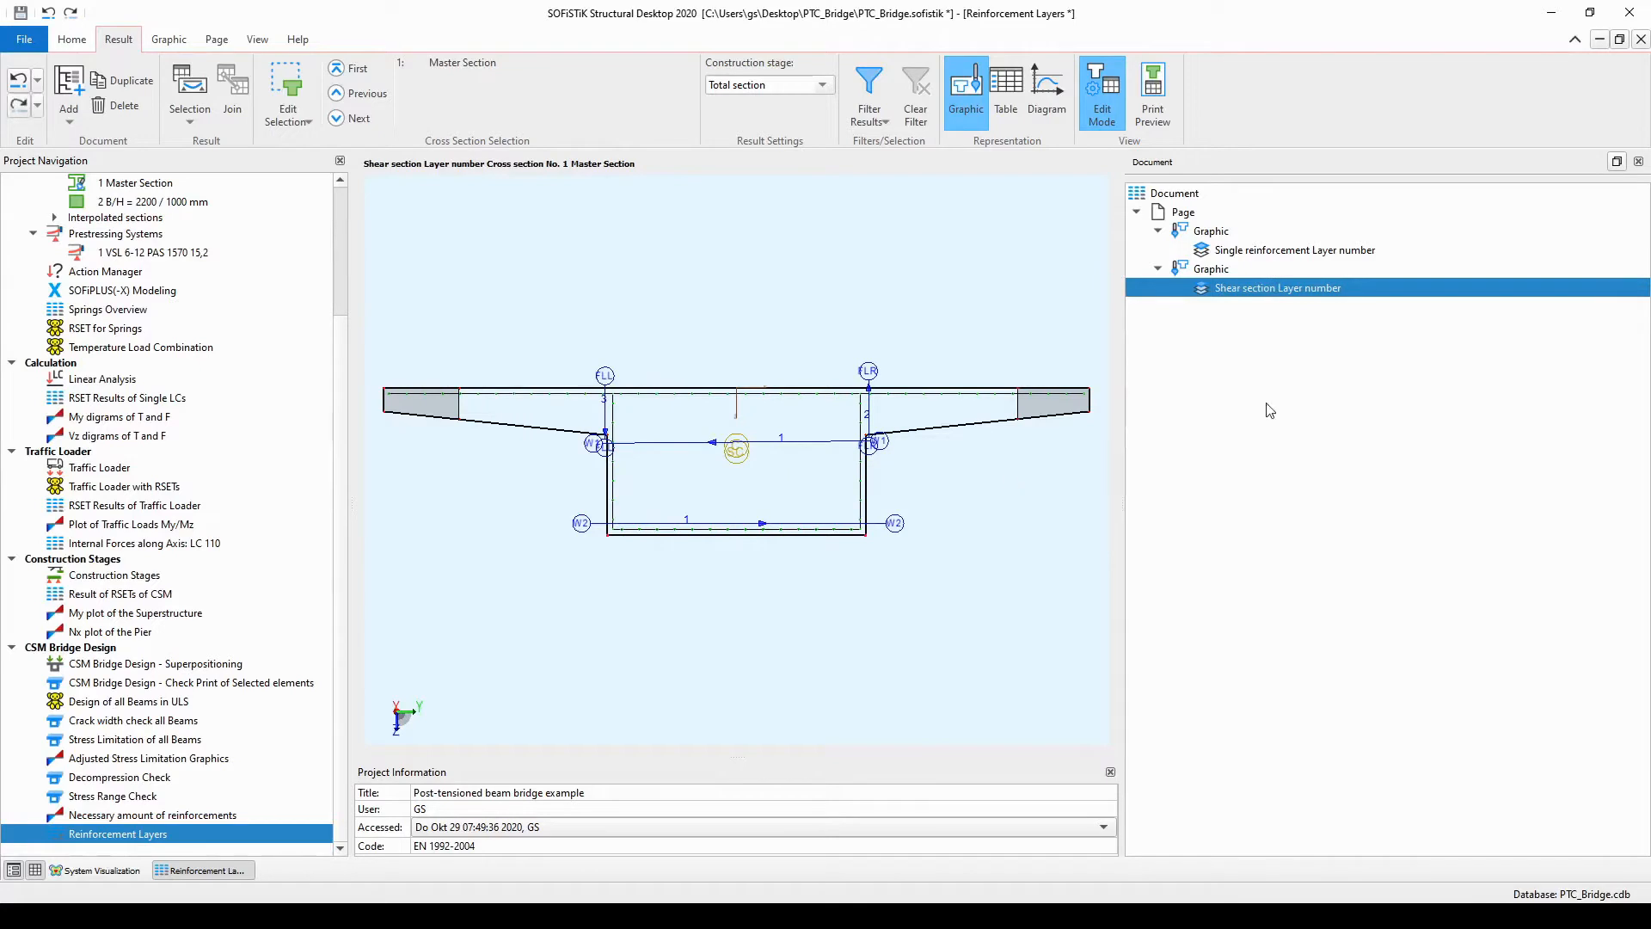
- Partition the document page into two stacked rows and close the Reinforcement Layers view
click(1184, 220)
click(221, 49)
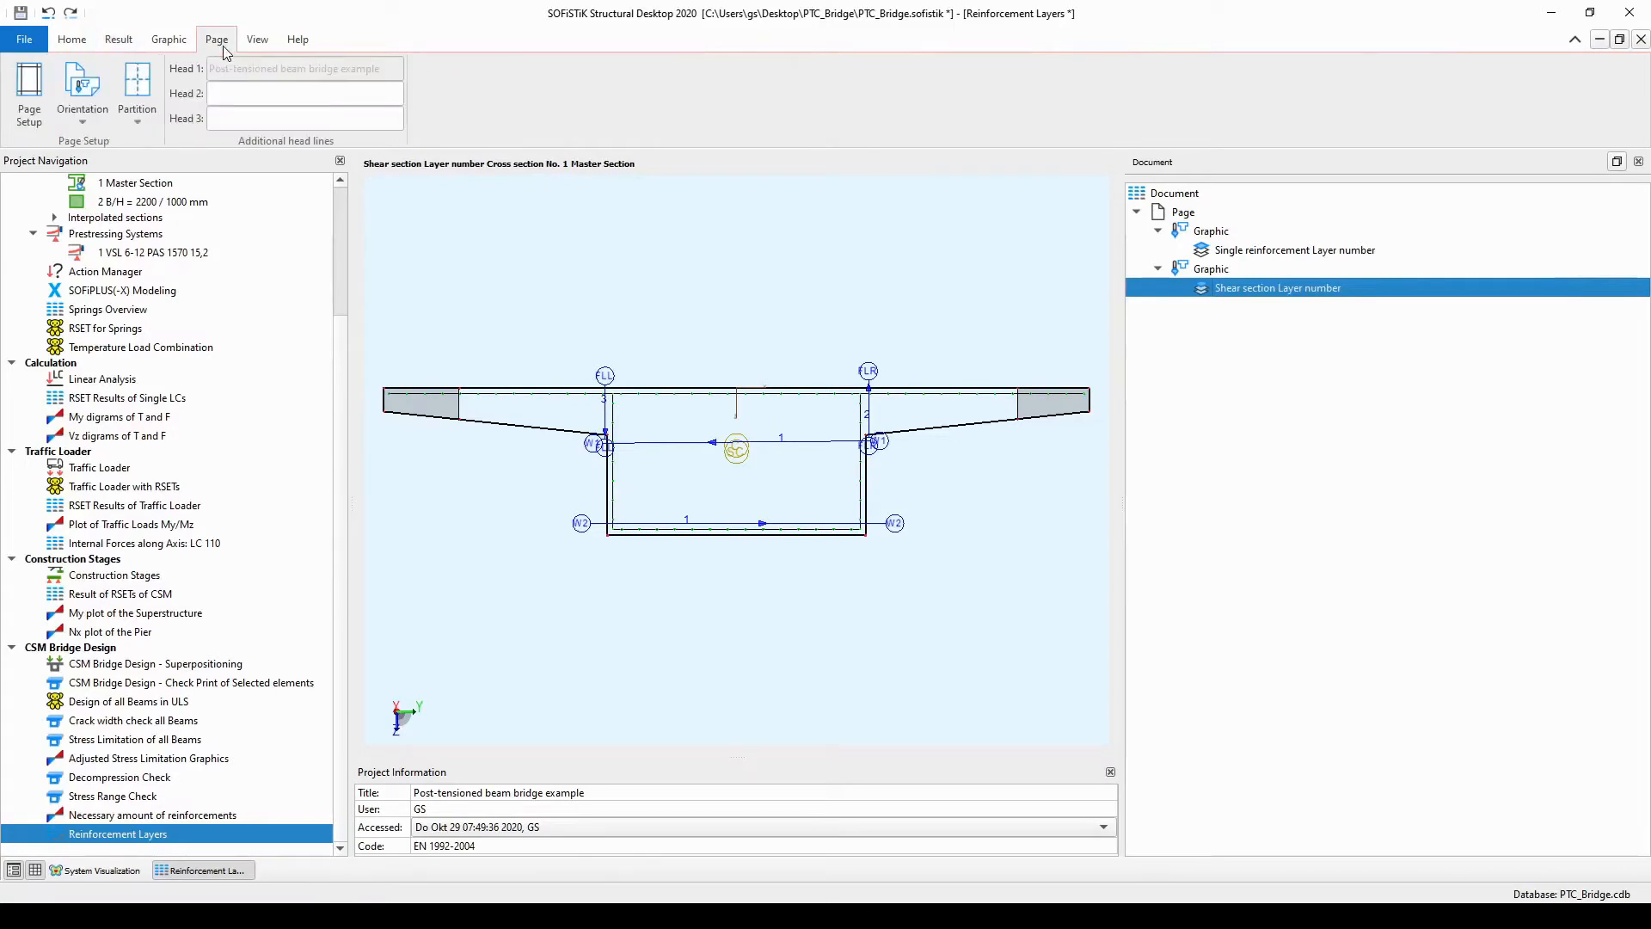
click(141, 126)
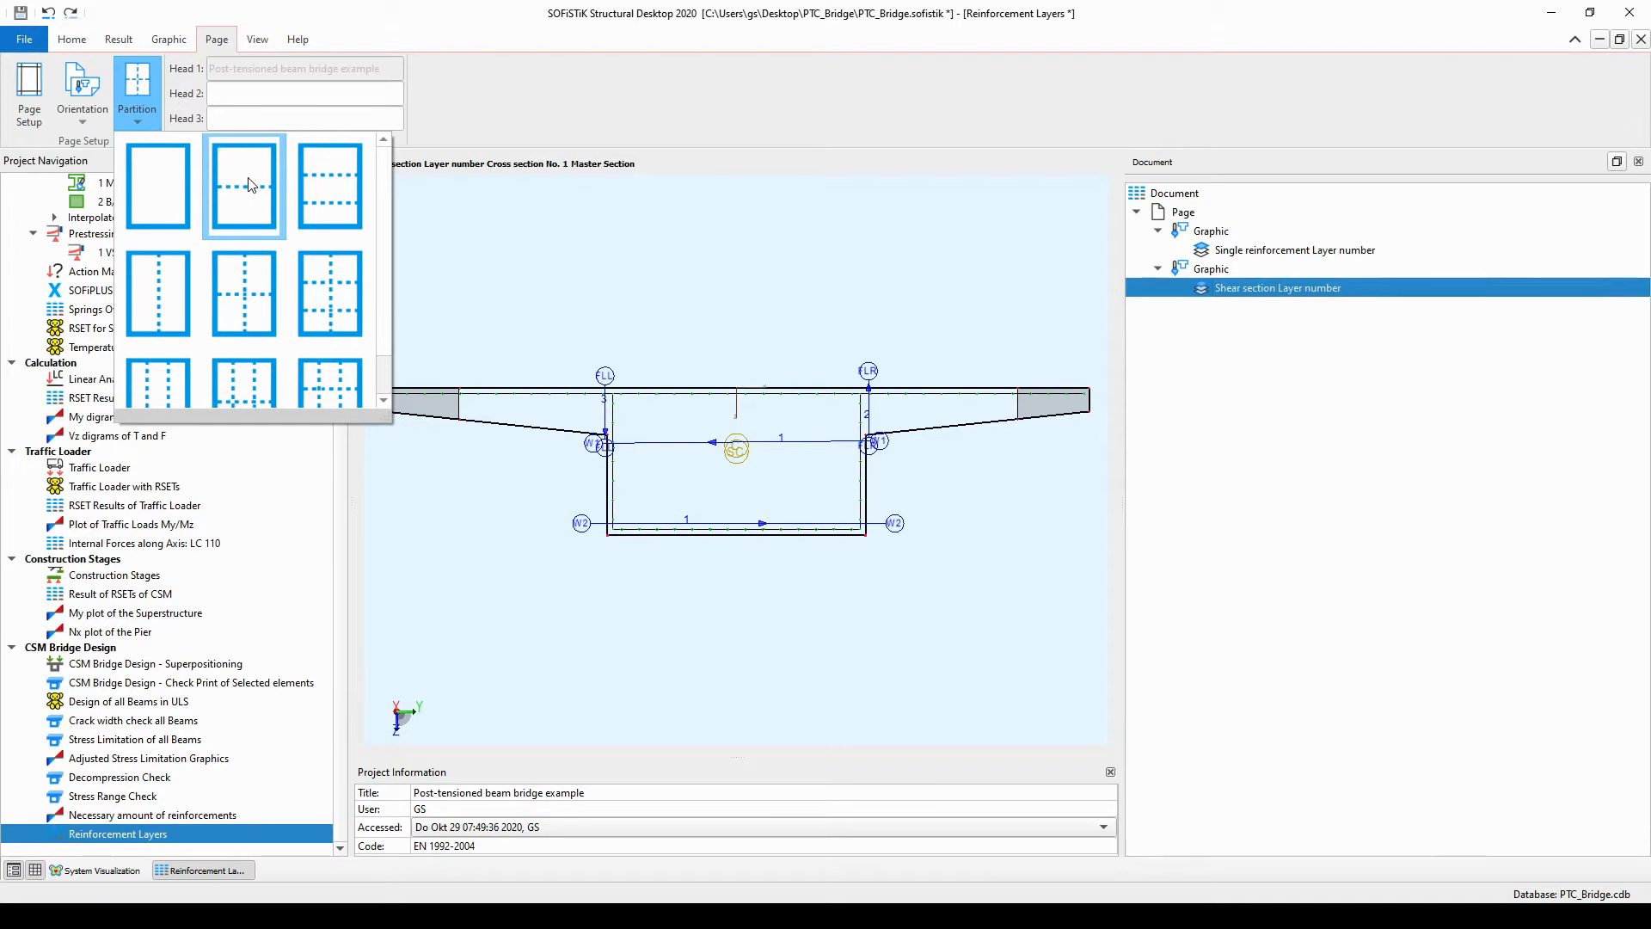
click(123, 45)
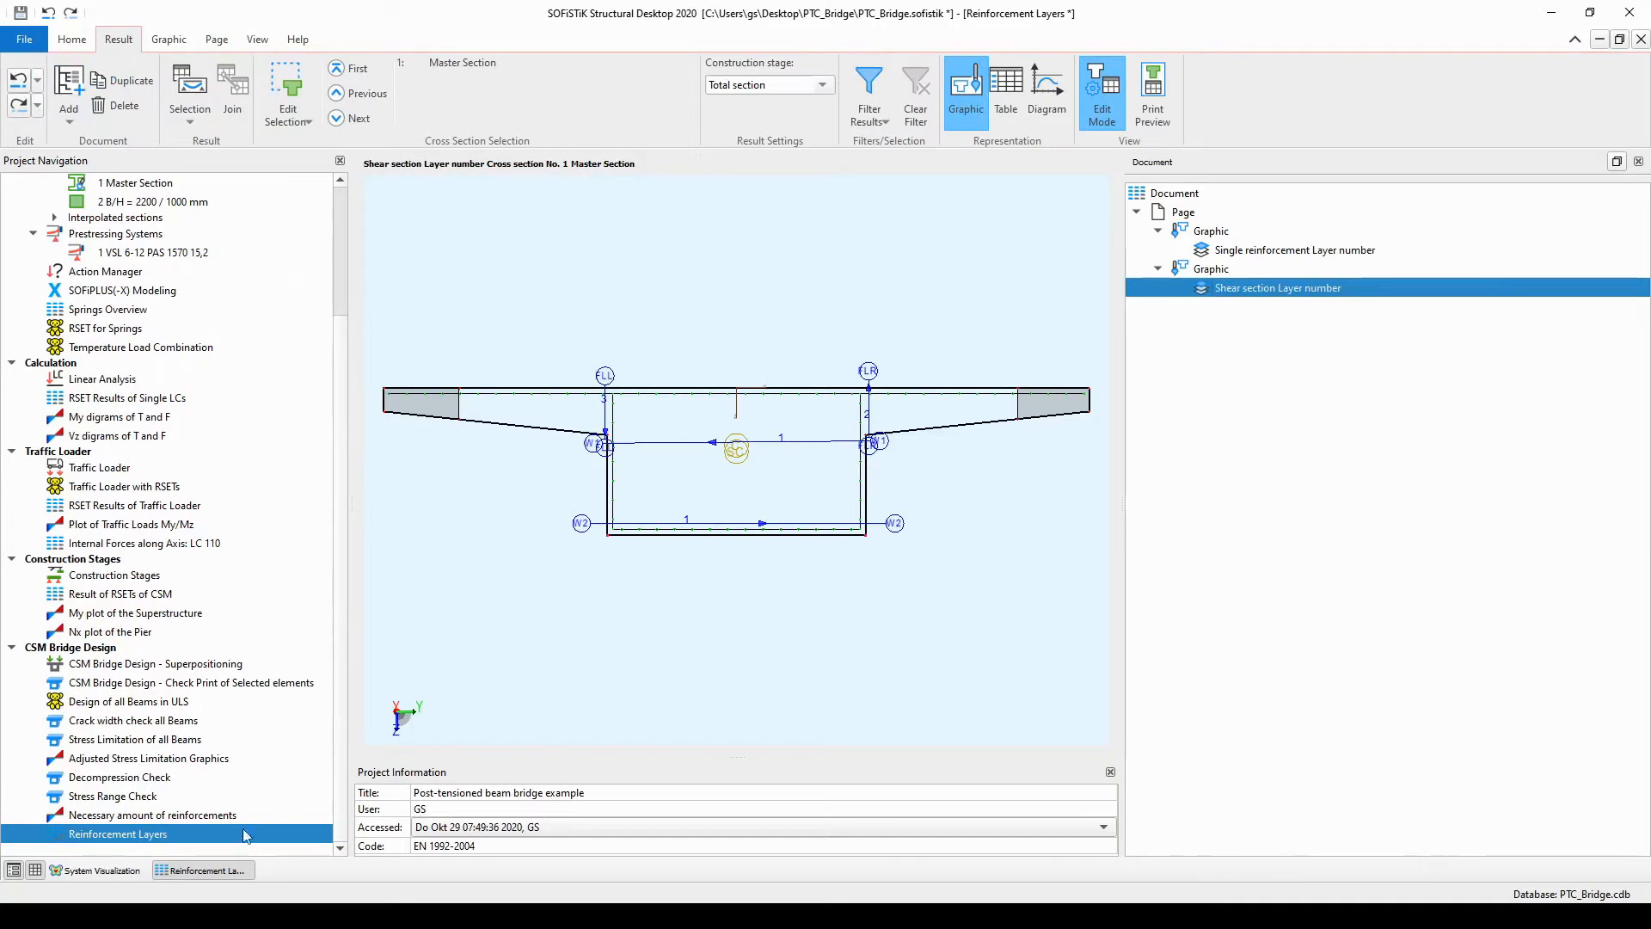
right_click(224, 875)
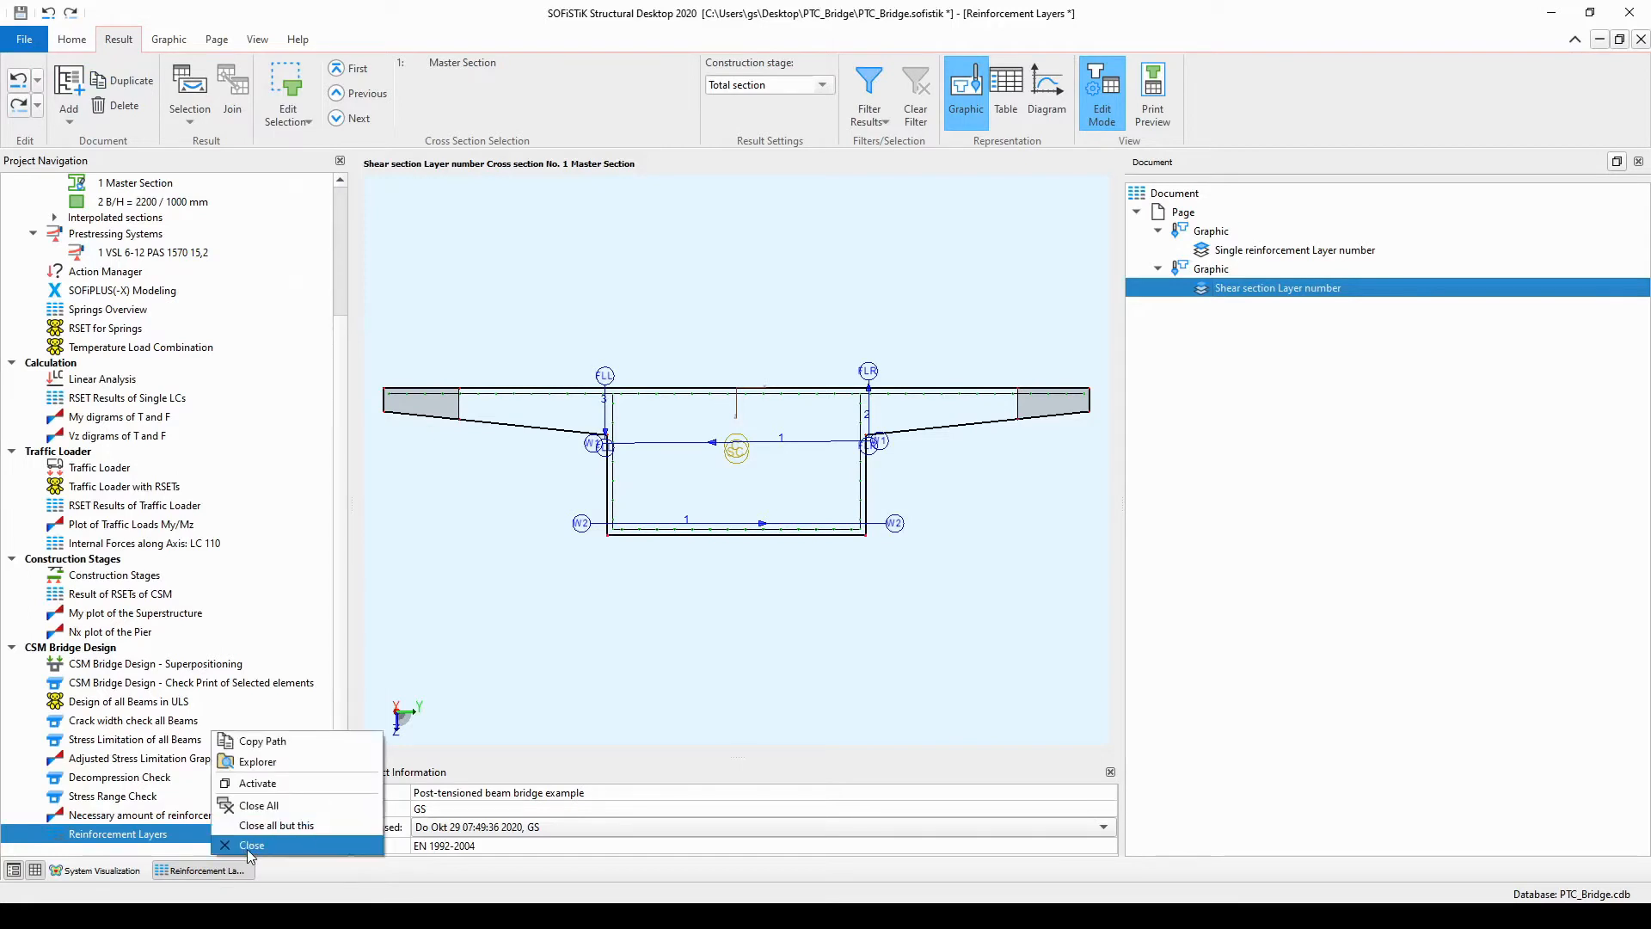
click(249, 848)
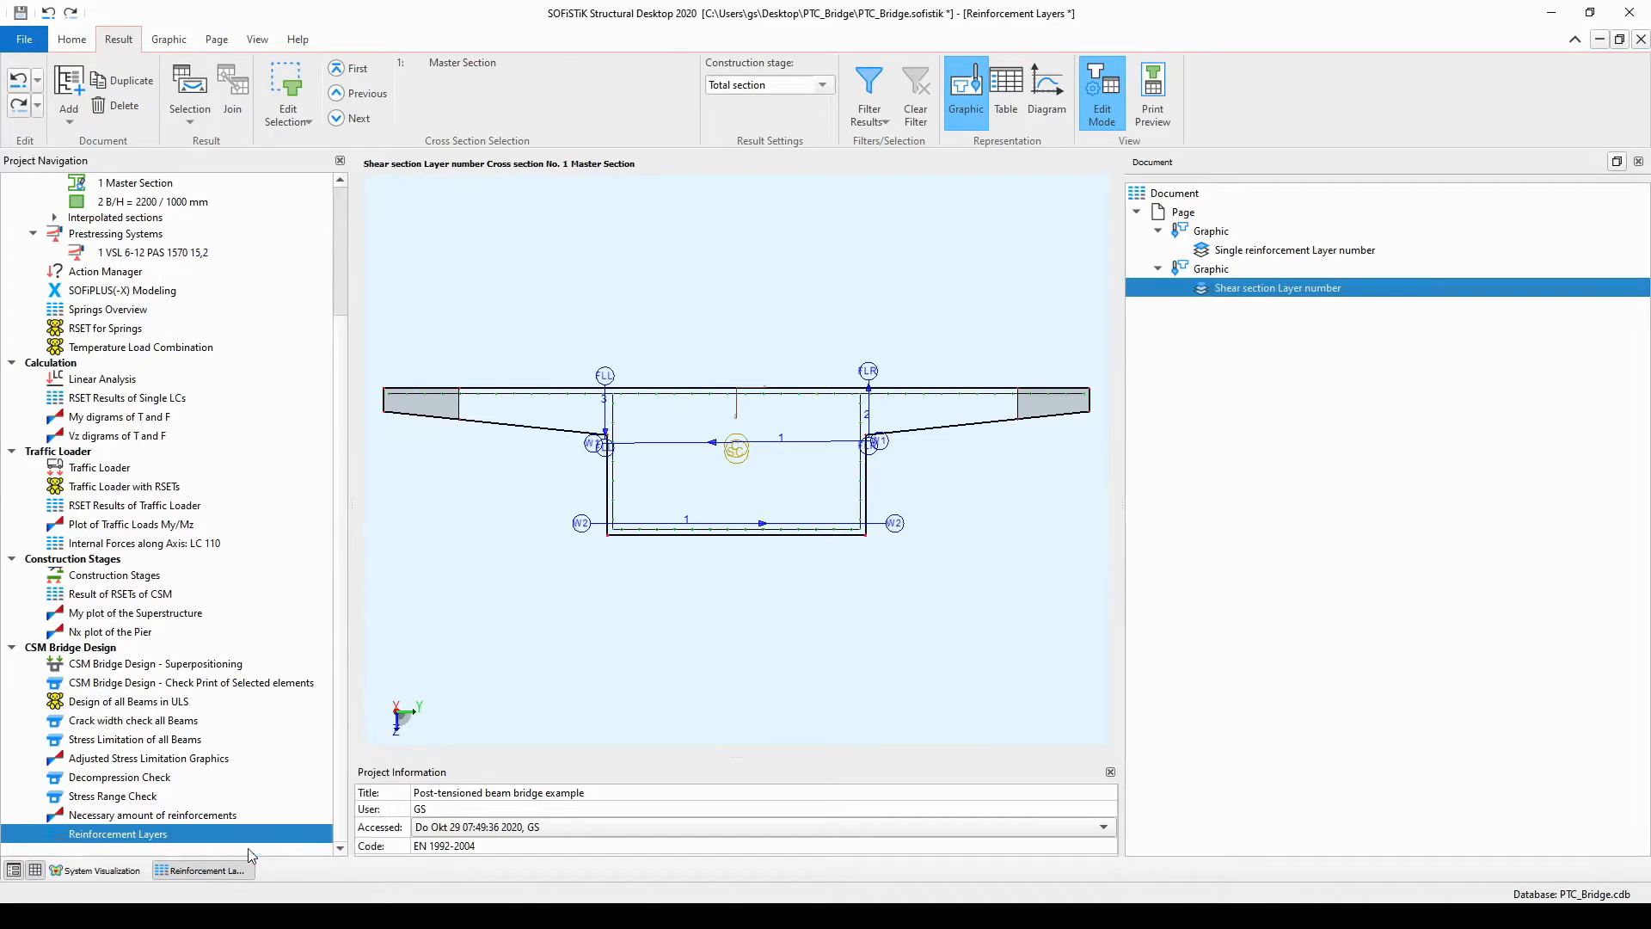
- Calculate the Reinforcement Layers task and open its report
right_click(220, 836)
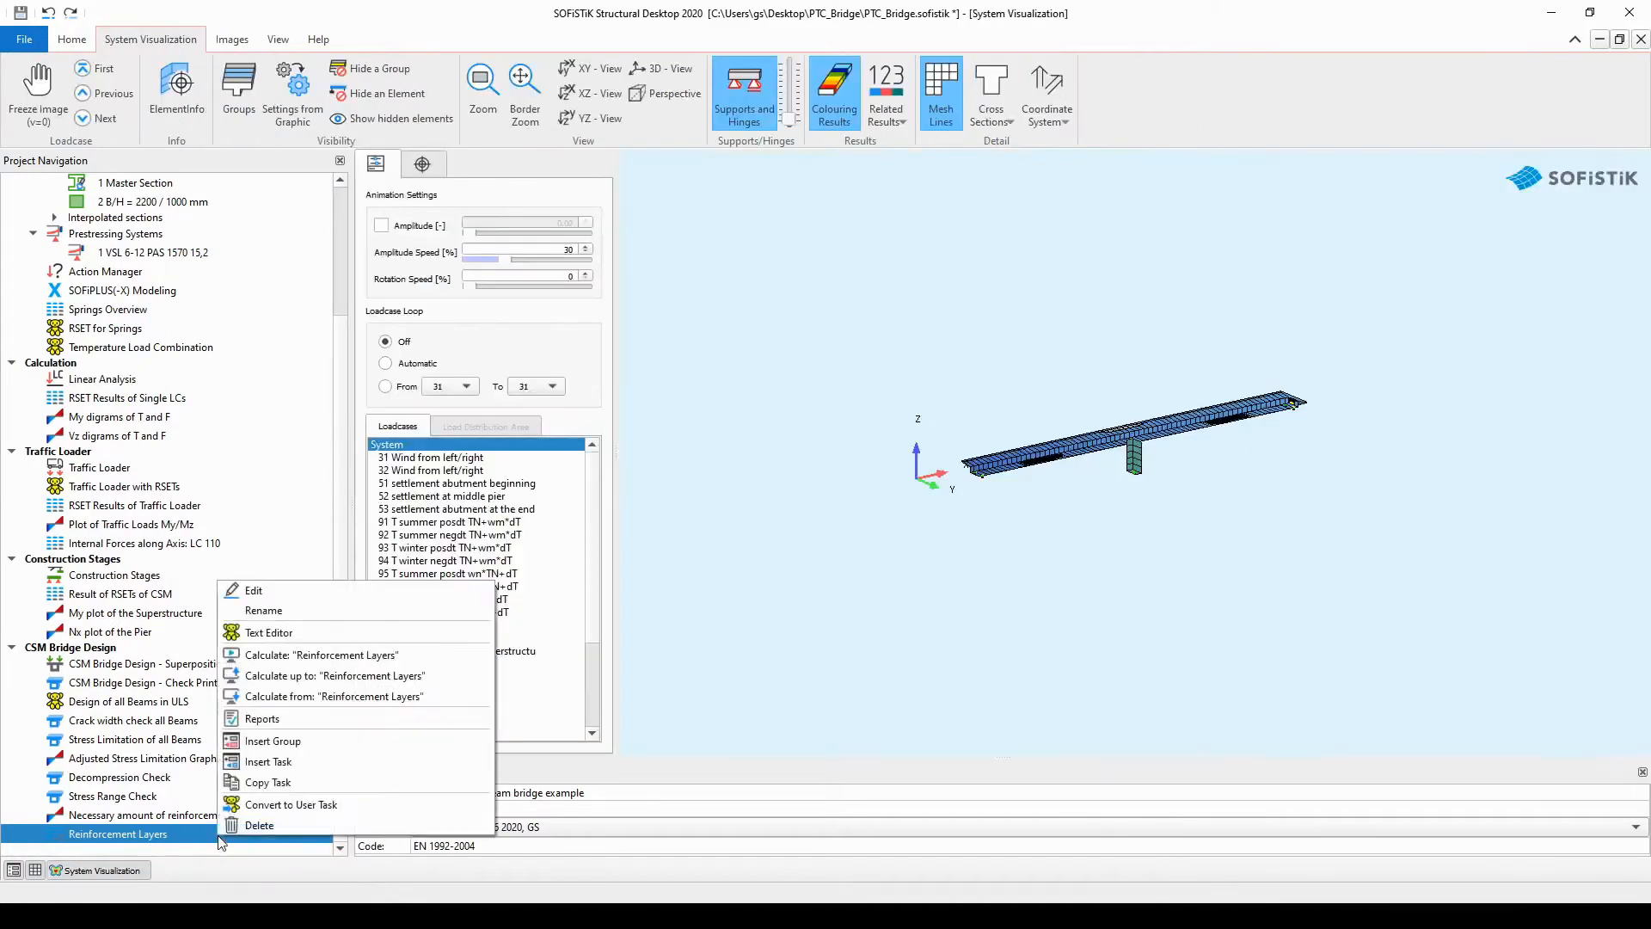
click(320, 655)
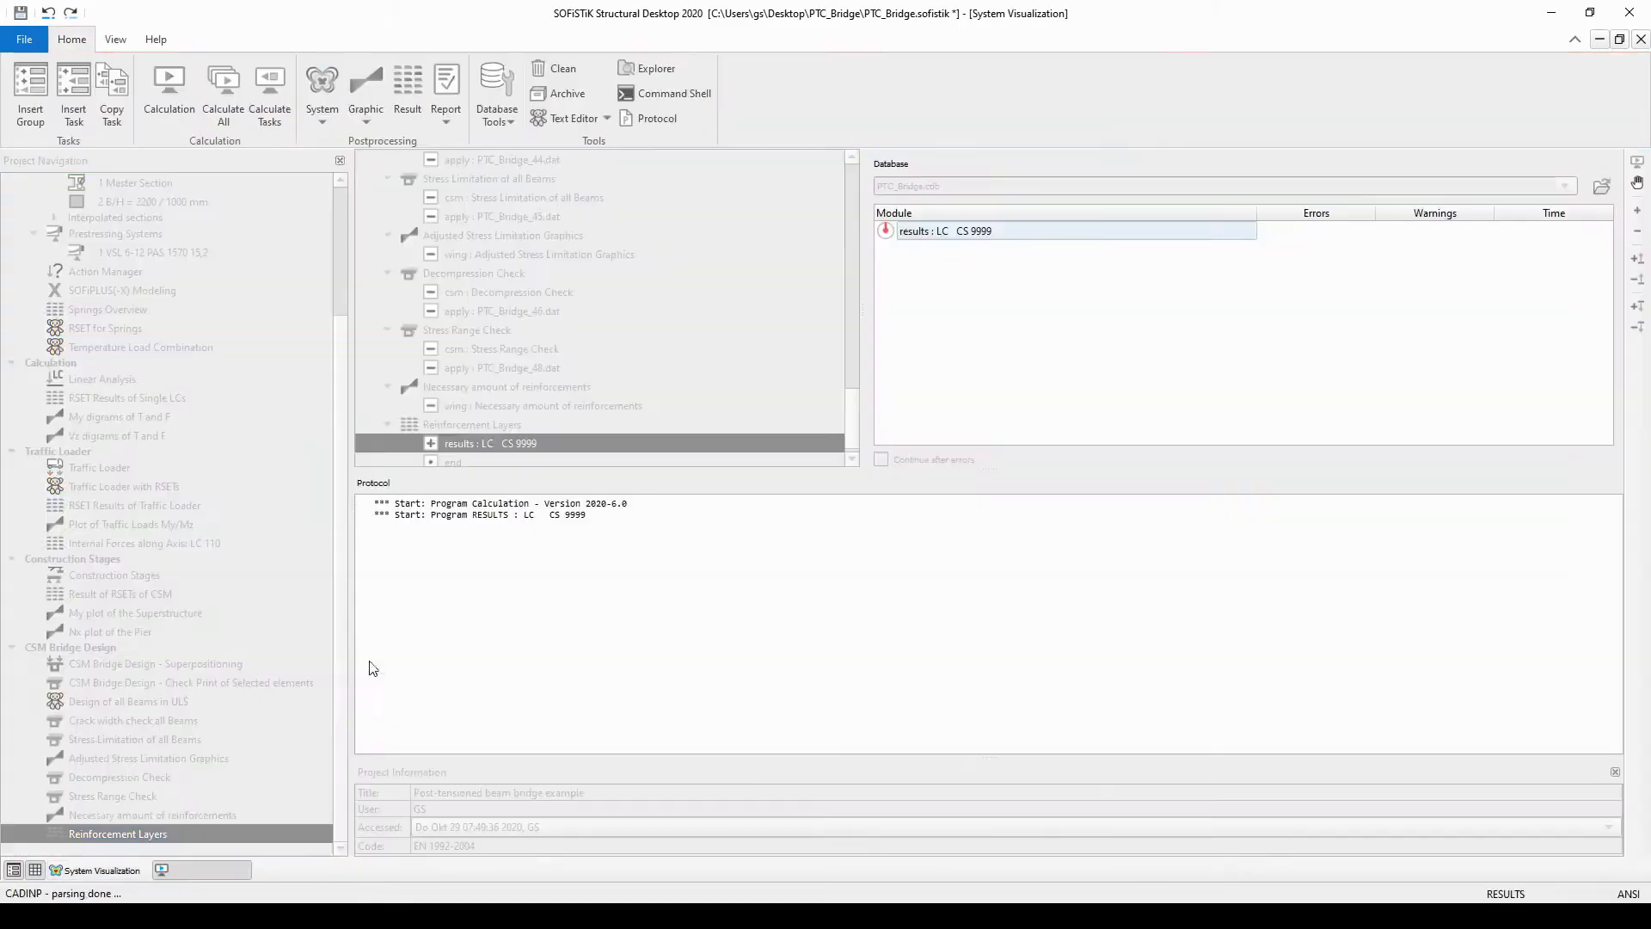
right_click(242, 838)
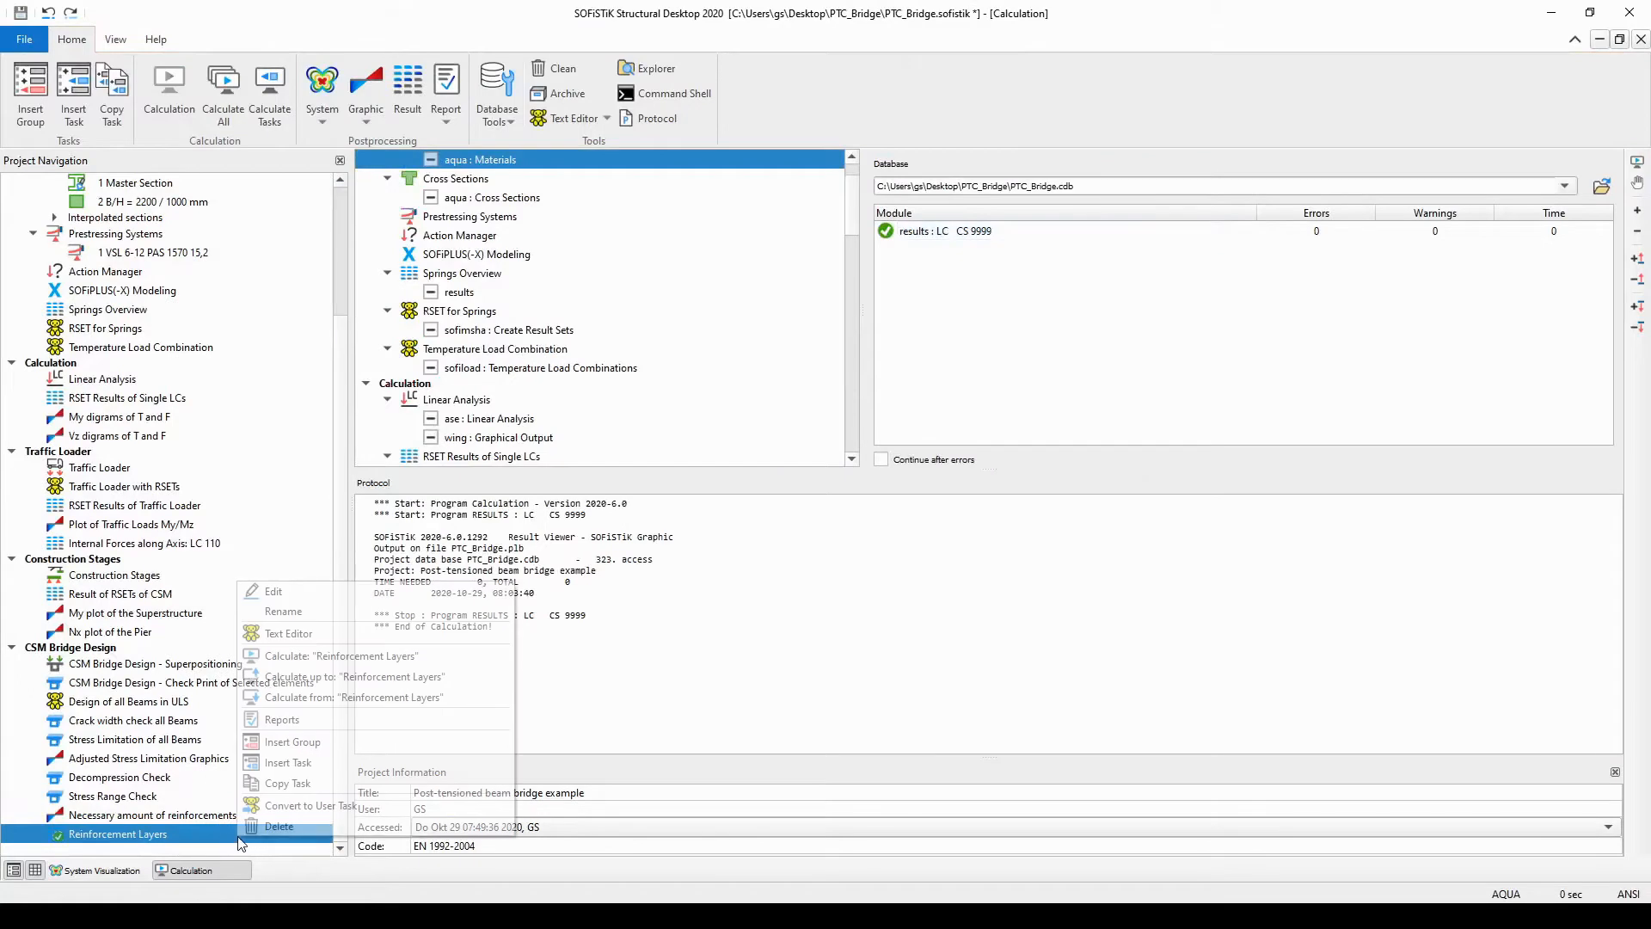
click(330, 729)
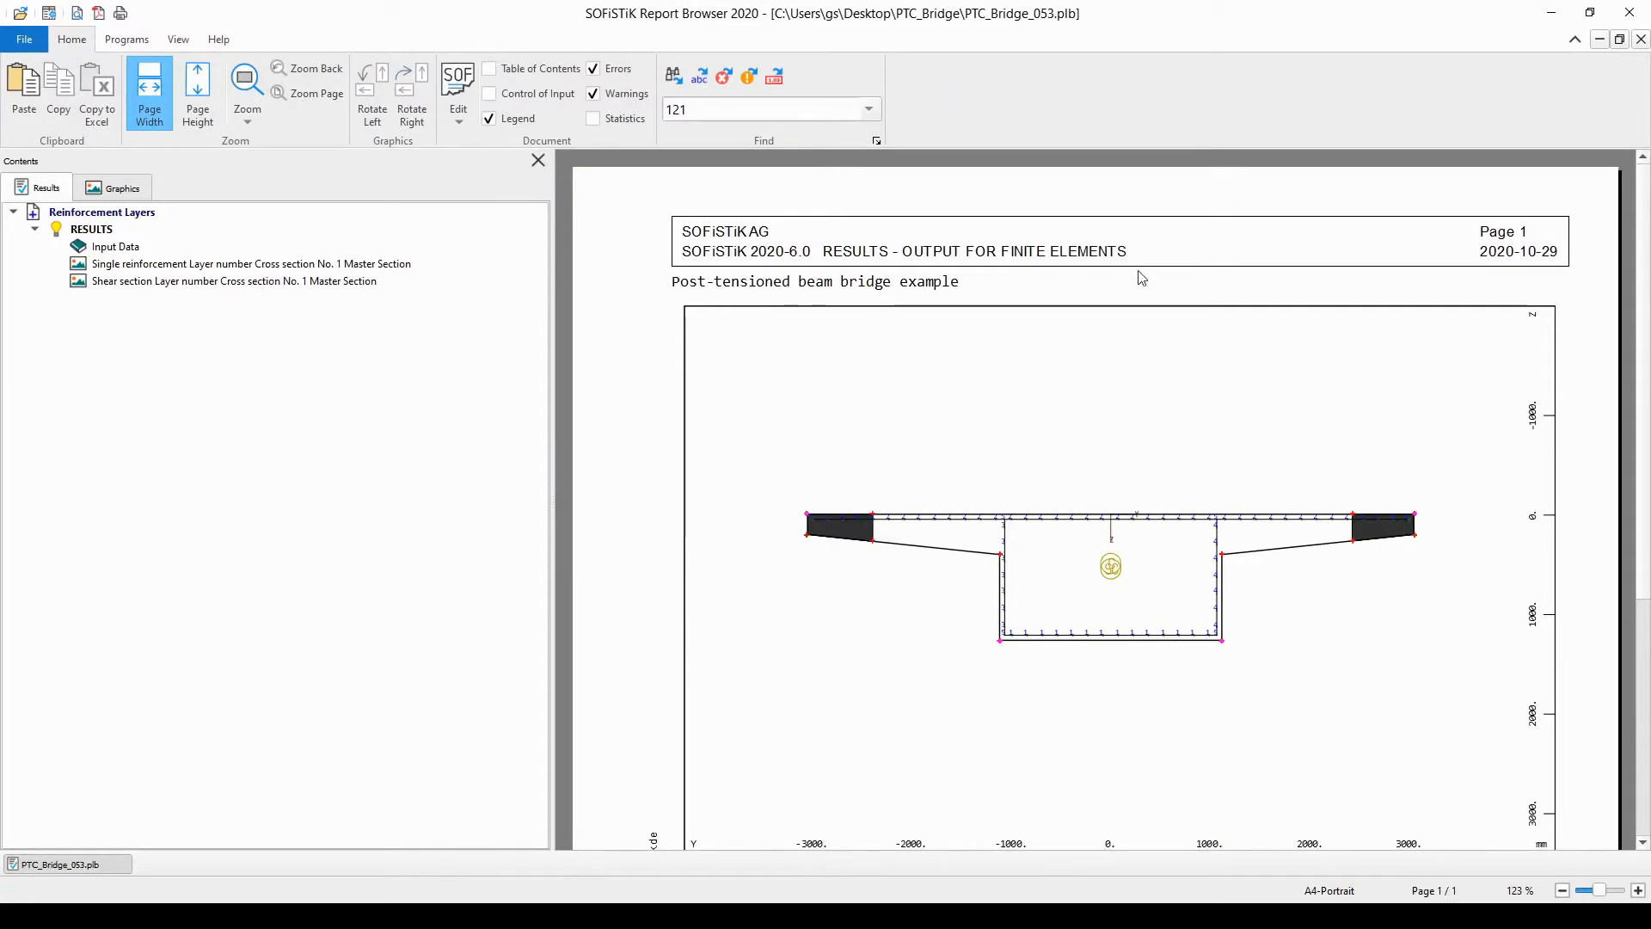
- Examine the single reinforcement and shear section layer number graphics in the Reinforcement Layers report
scroll(1157, 251, down, 3)
scroll(1157, 251, down, 13)
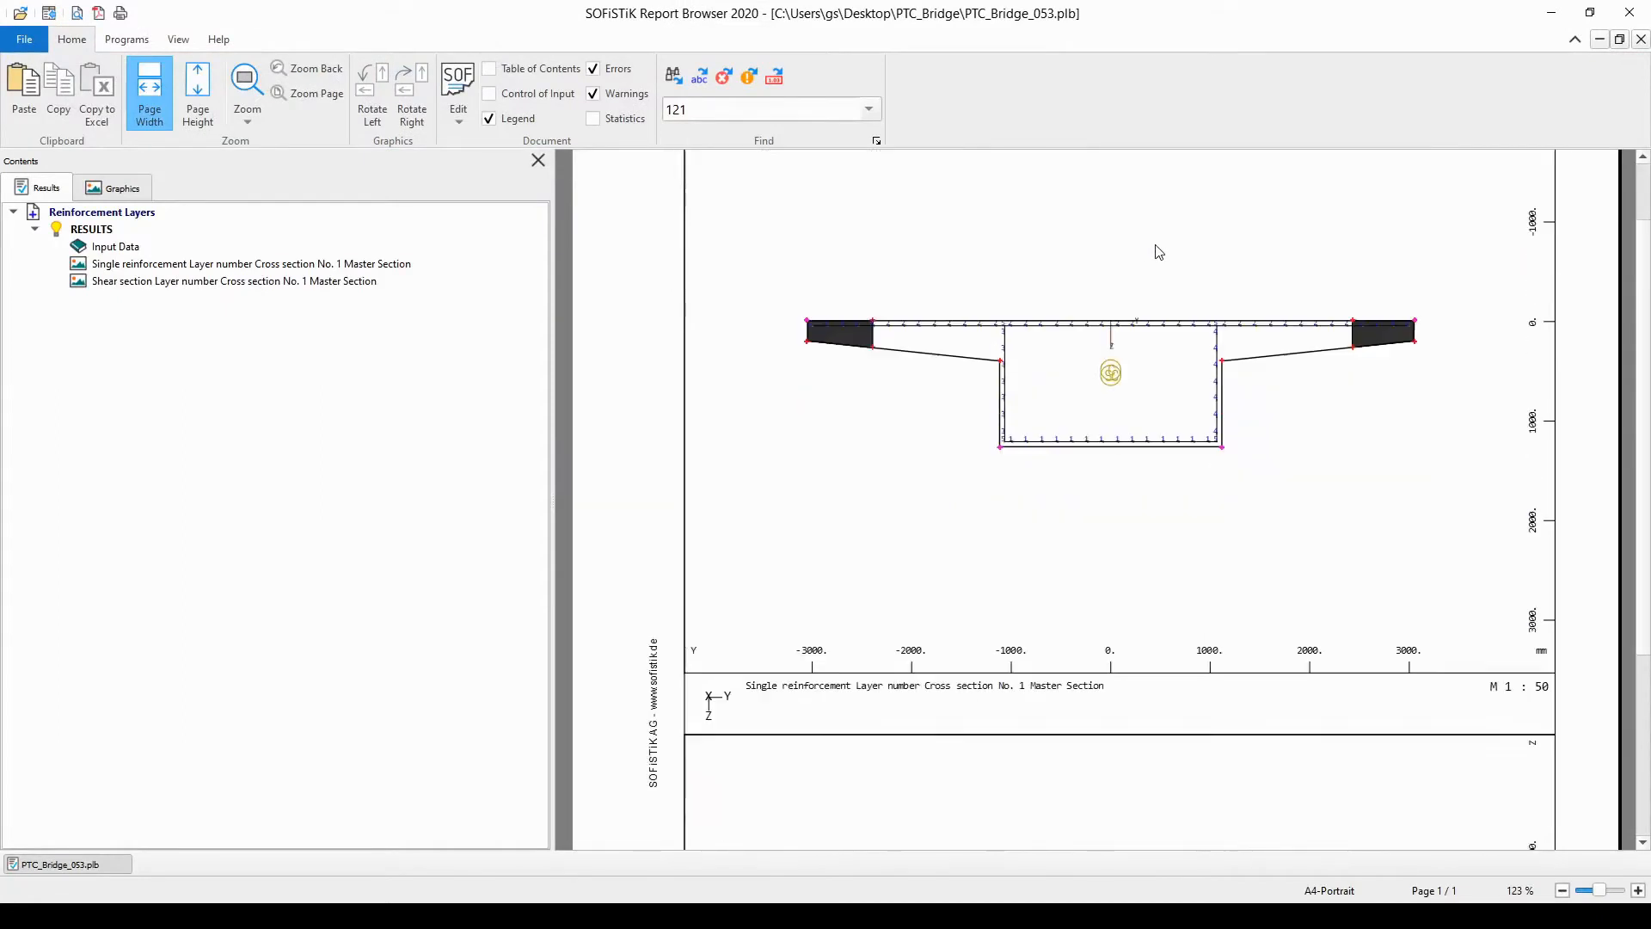
scroll(1157, 251, down, 3)
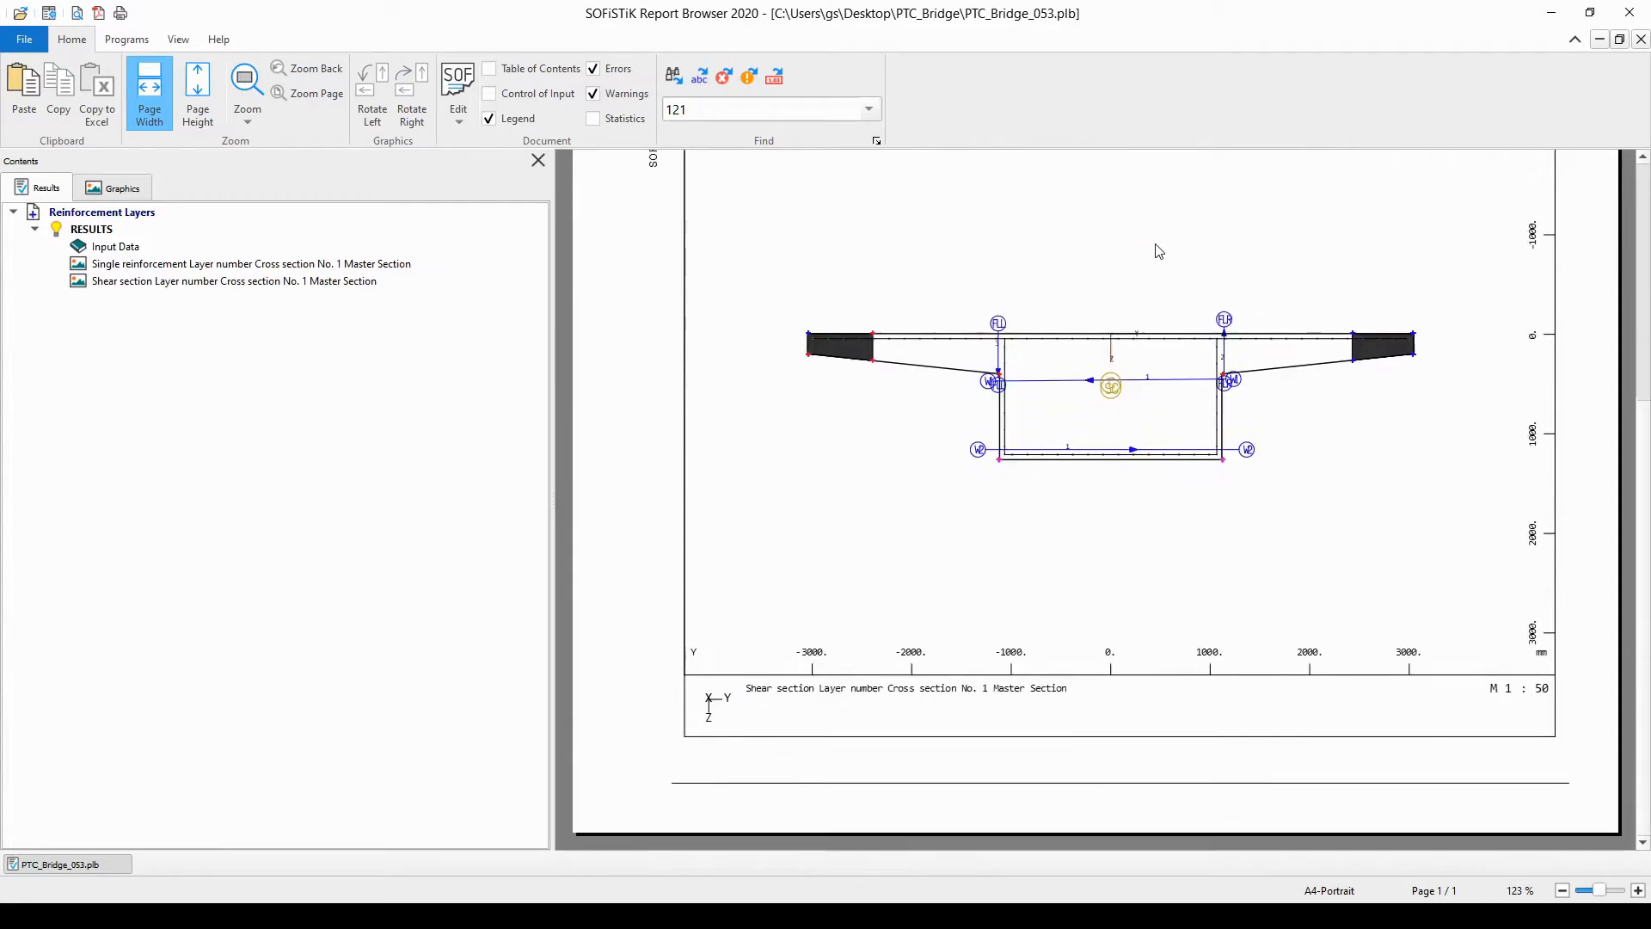
scroll(1156, 251, up, 18)
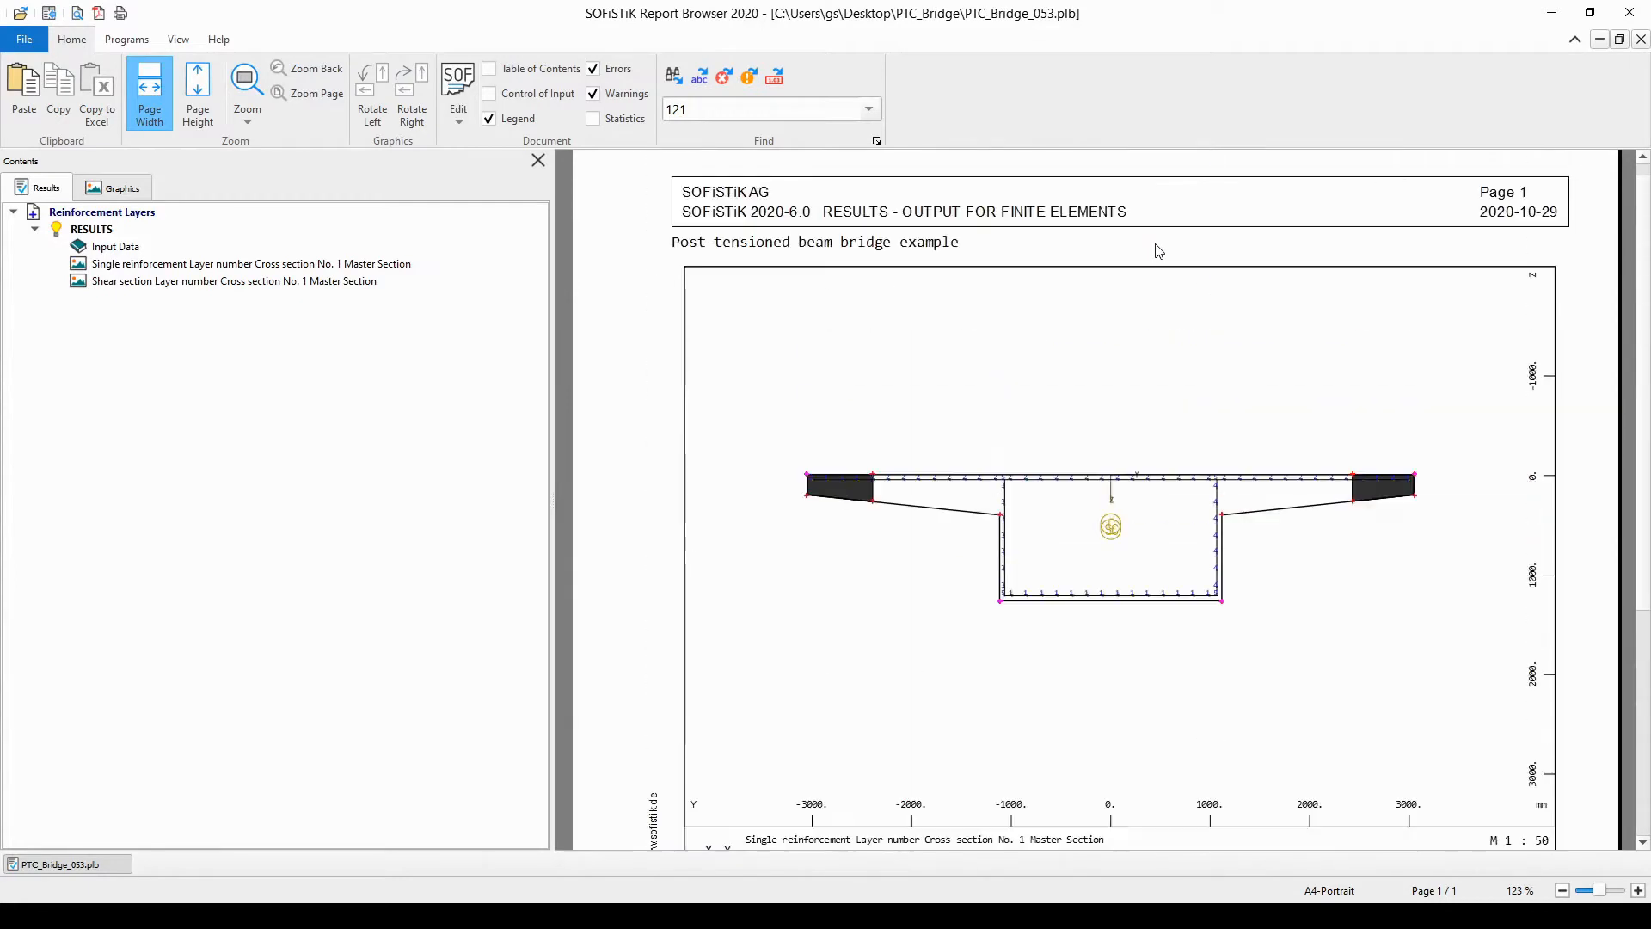
scroll(1157, 251, down, 3)
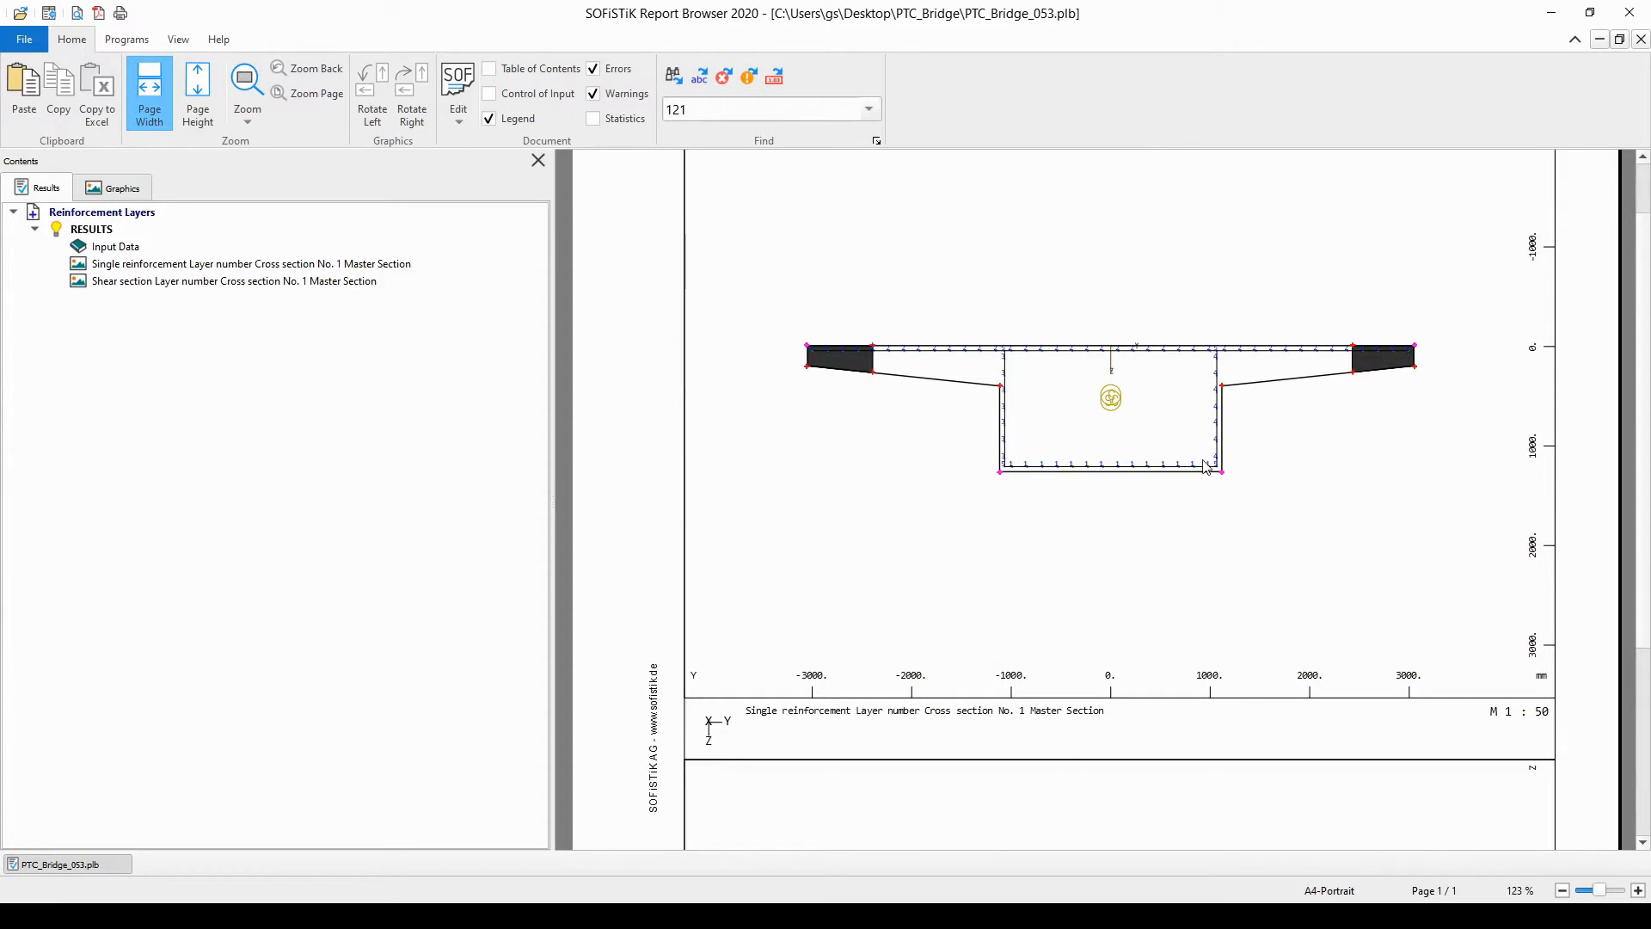
scroll(1236, 482, down, 12)
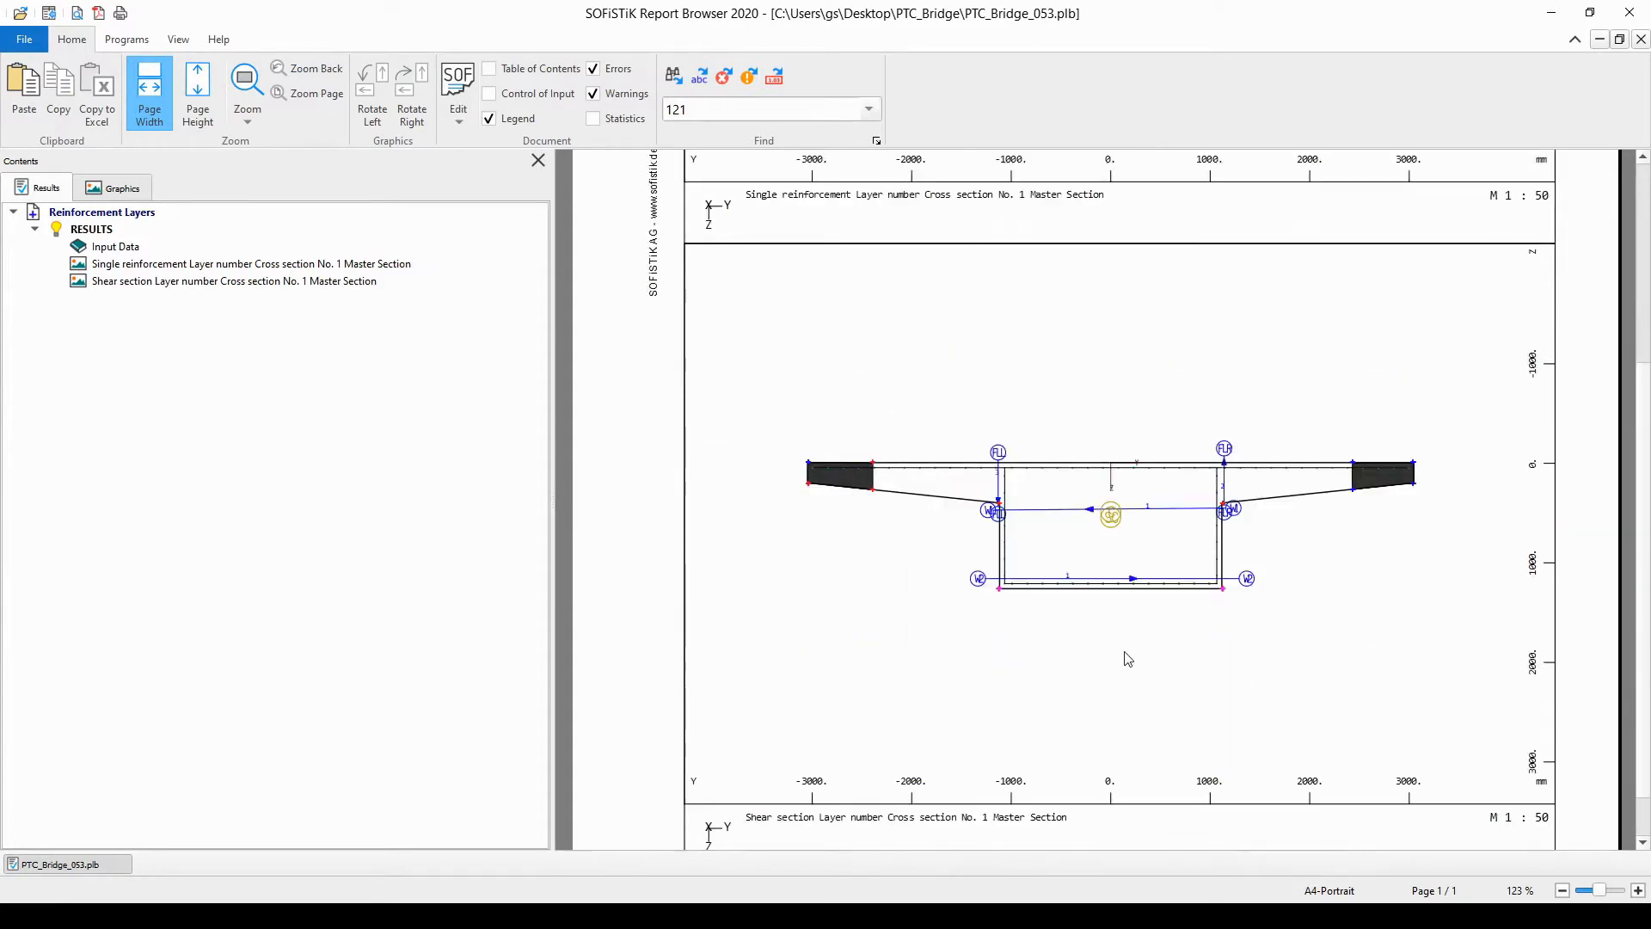
scroll(1147, 596, down, 3)
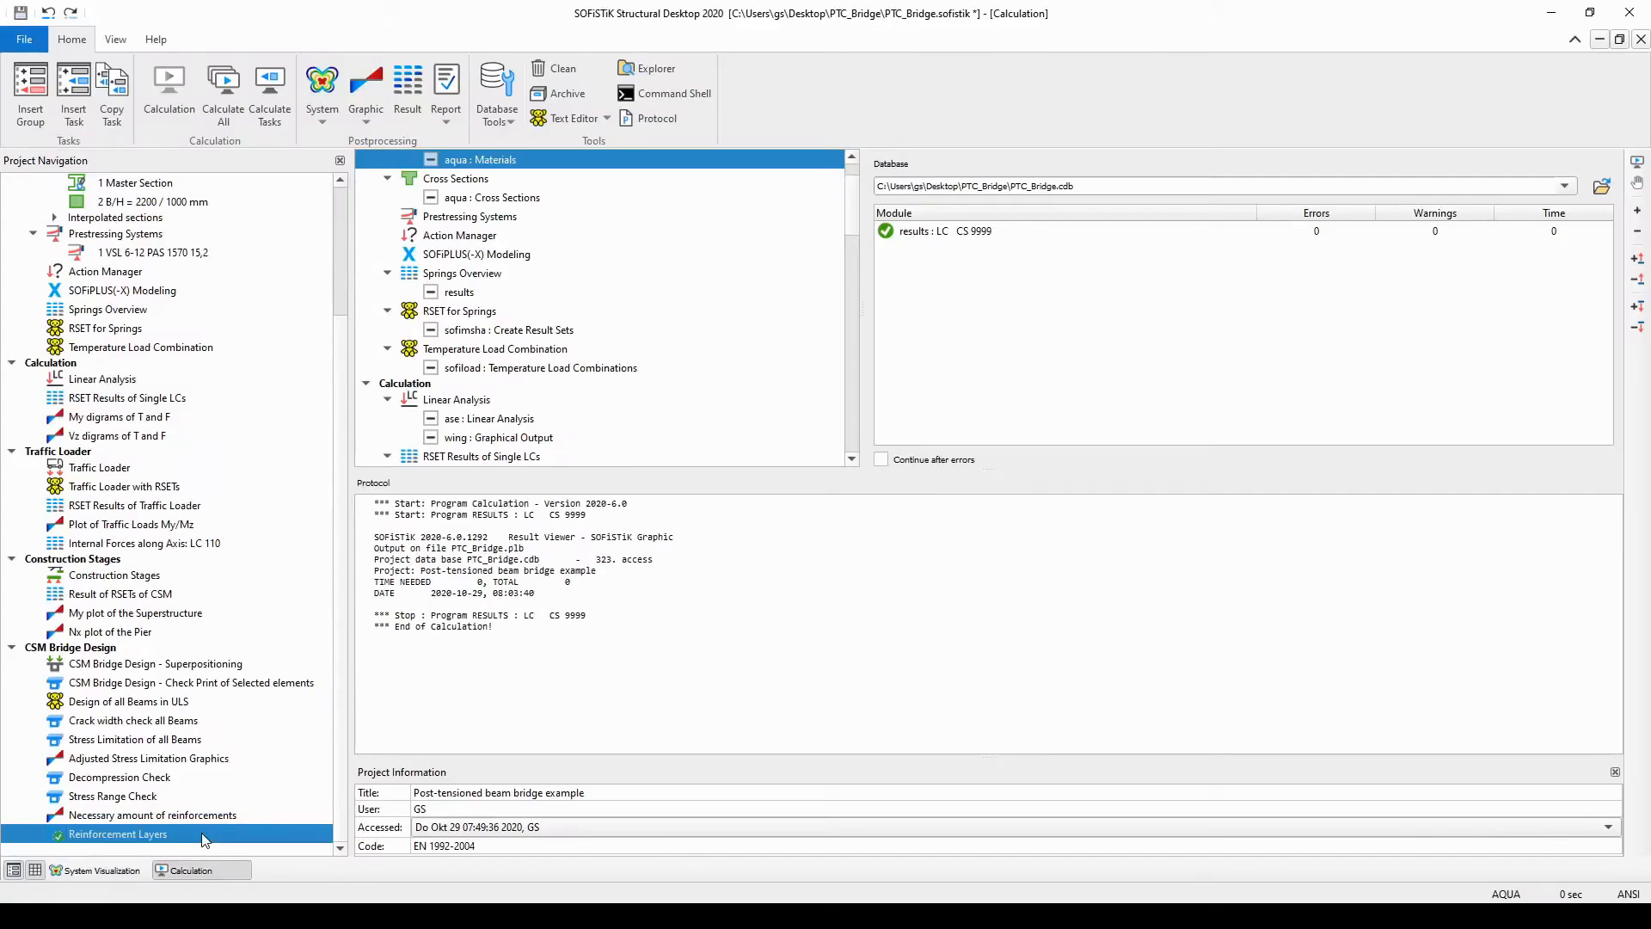
- Insert a new Interactive Lists and Graphics task after the Reinforcement Layers task
right_click(205, 839)
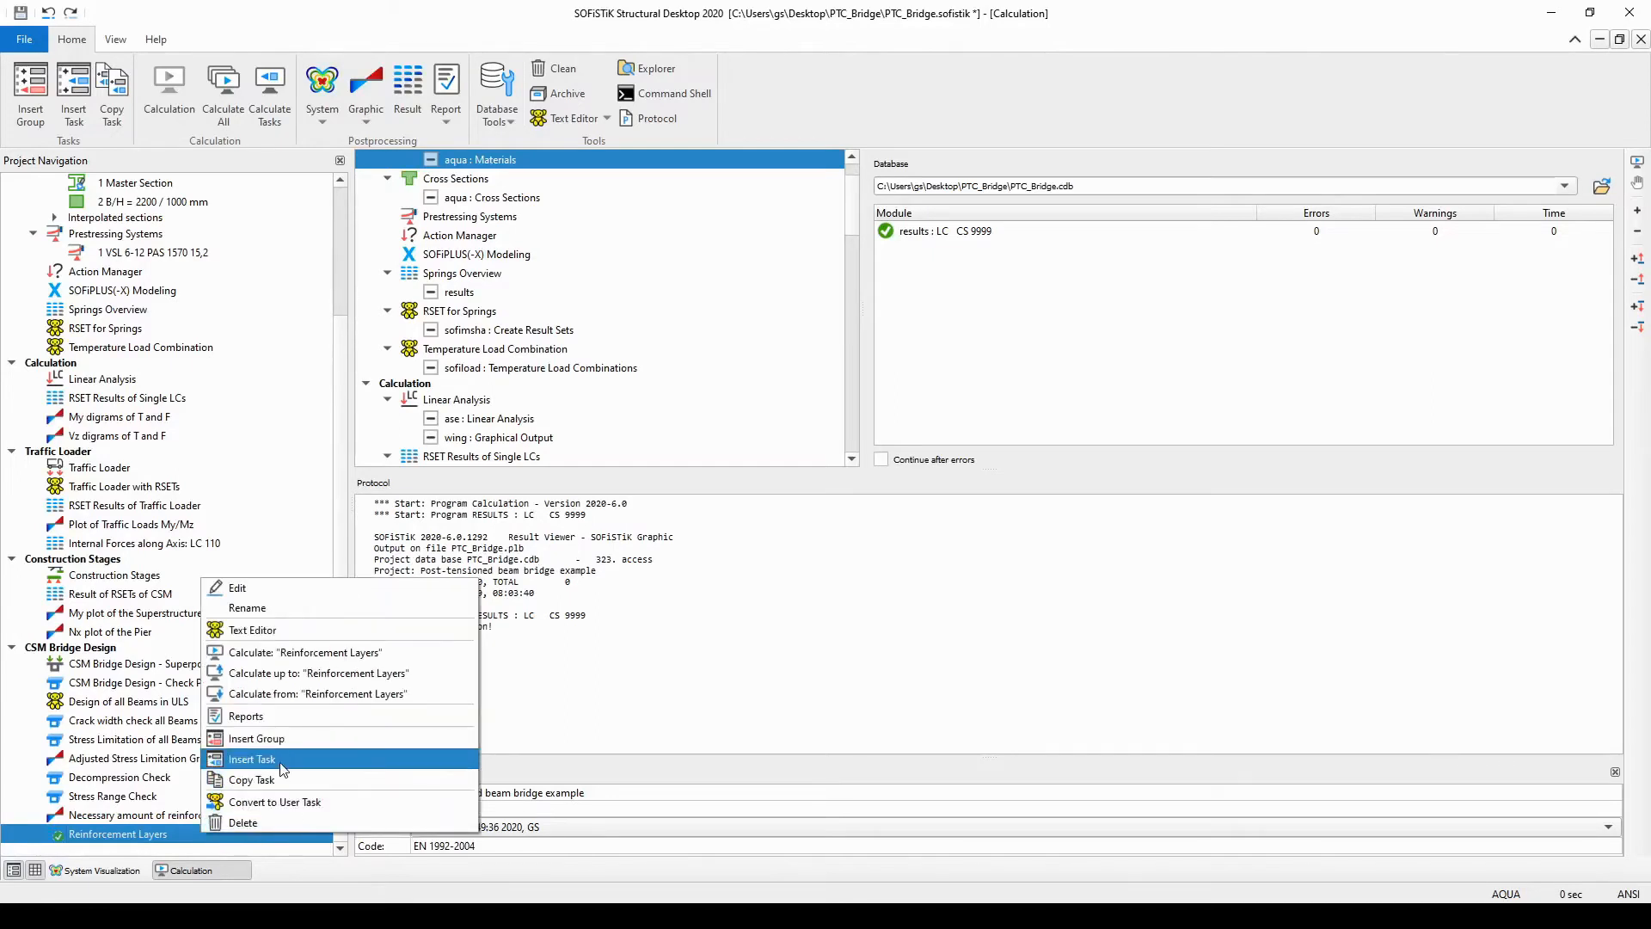
click(252, 760)
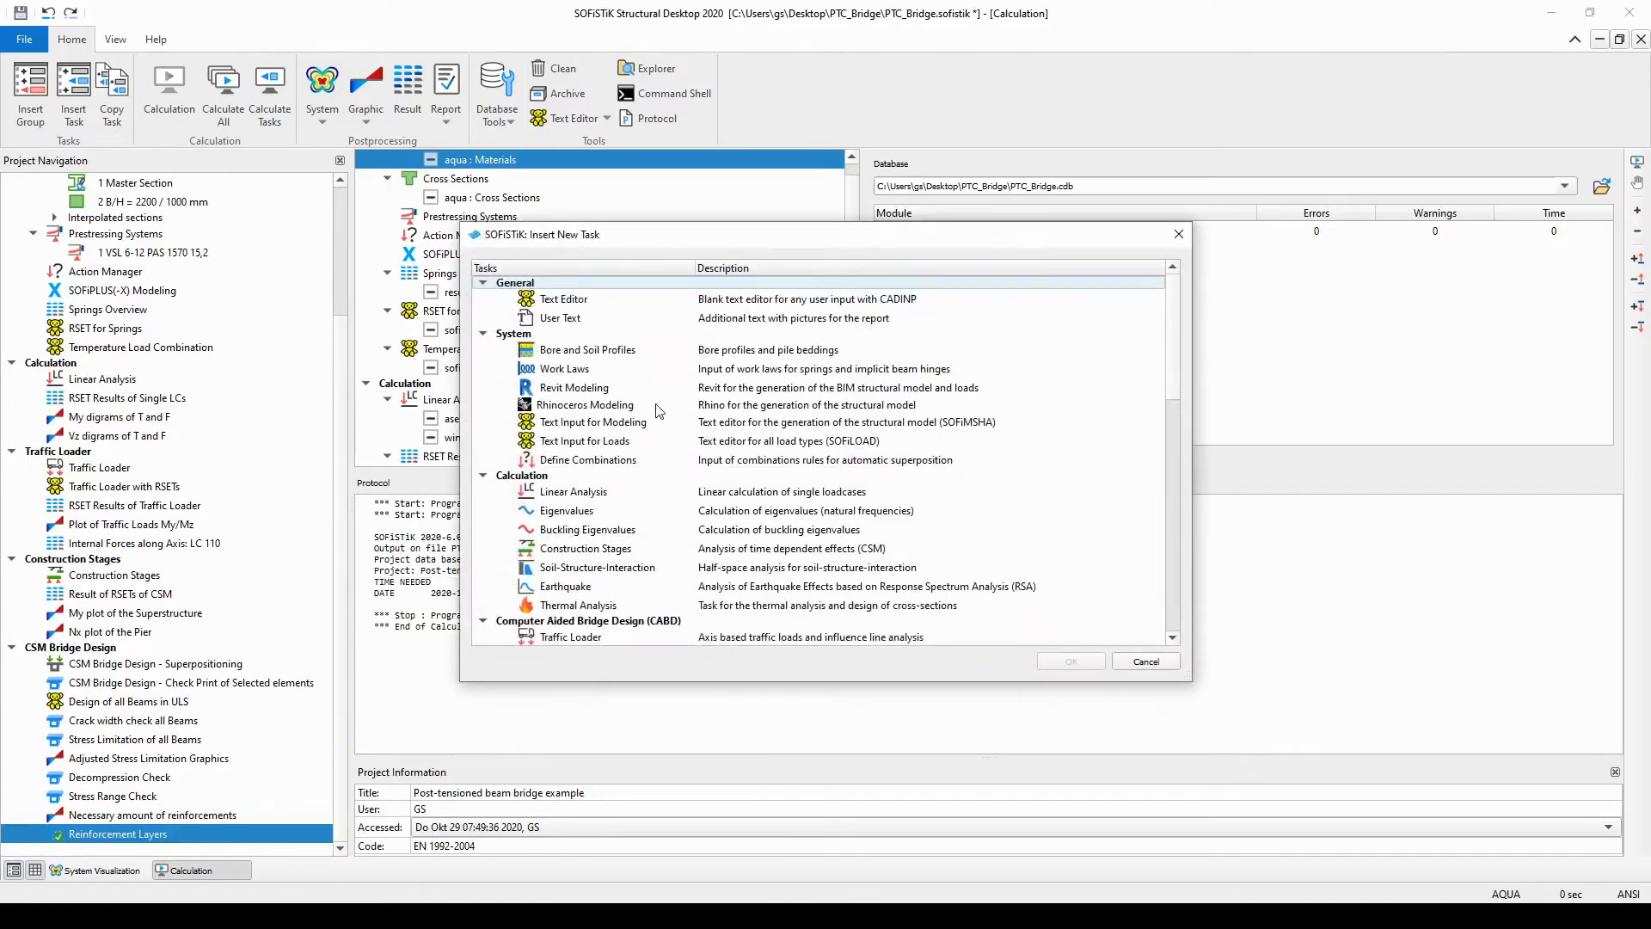
scroll(637, 469, down, 5)
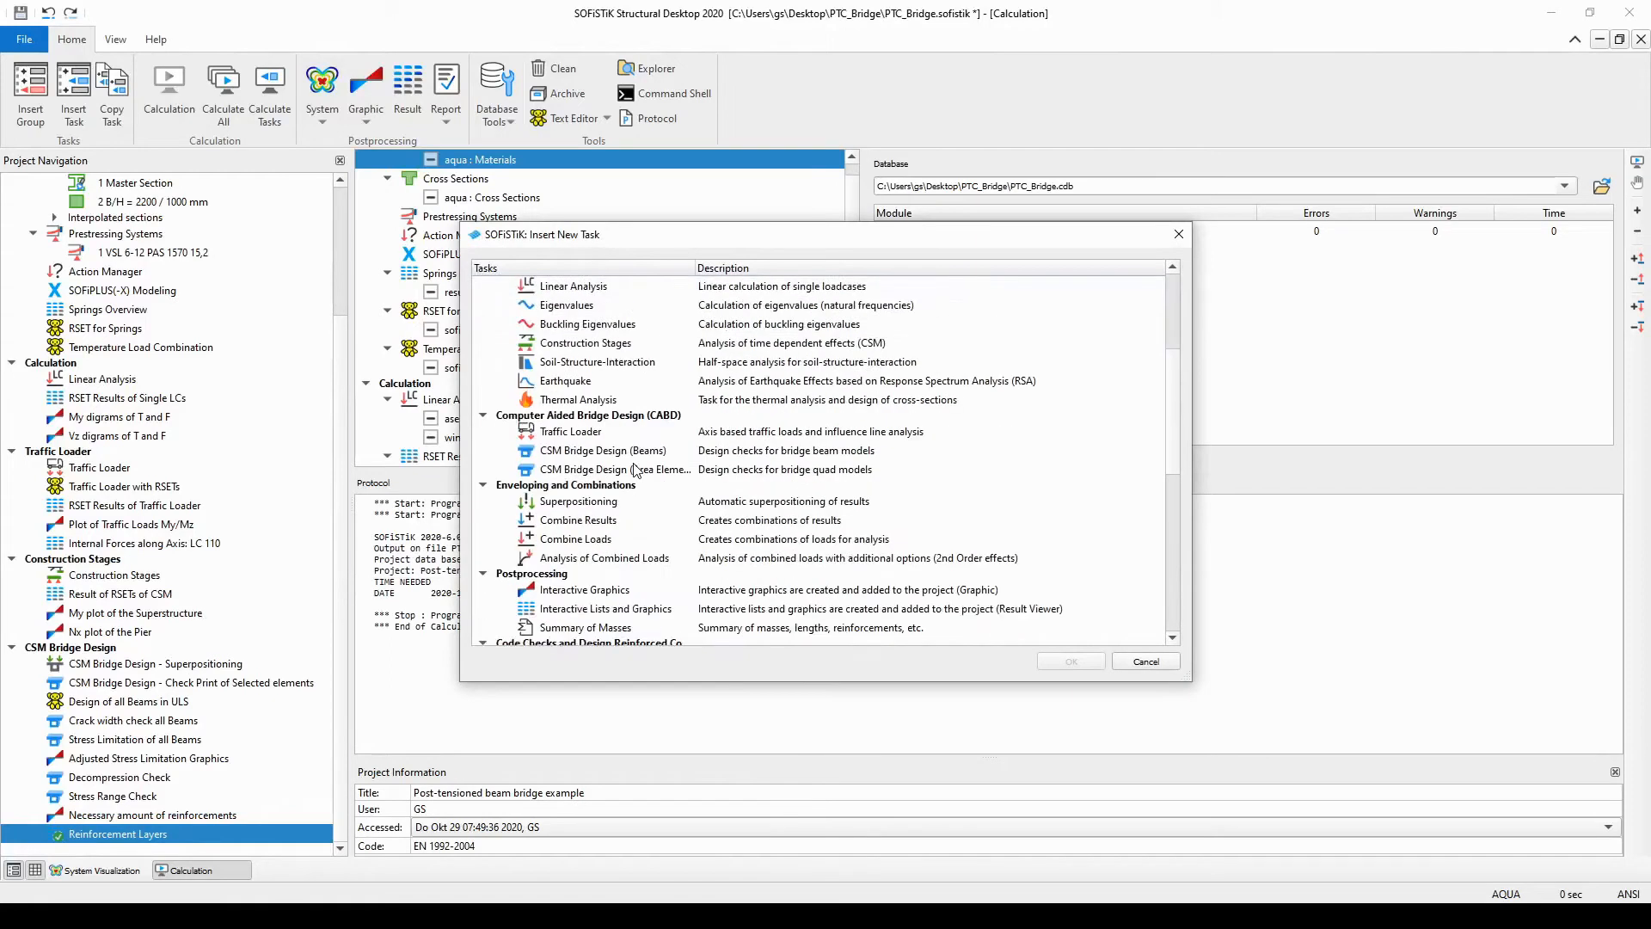
scroll(637, 469, down, 1)
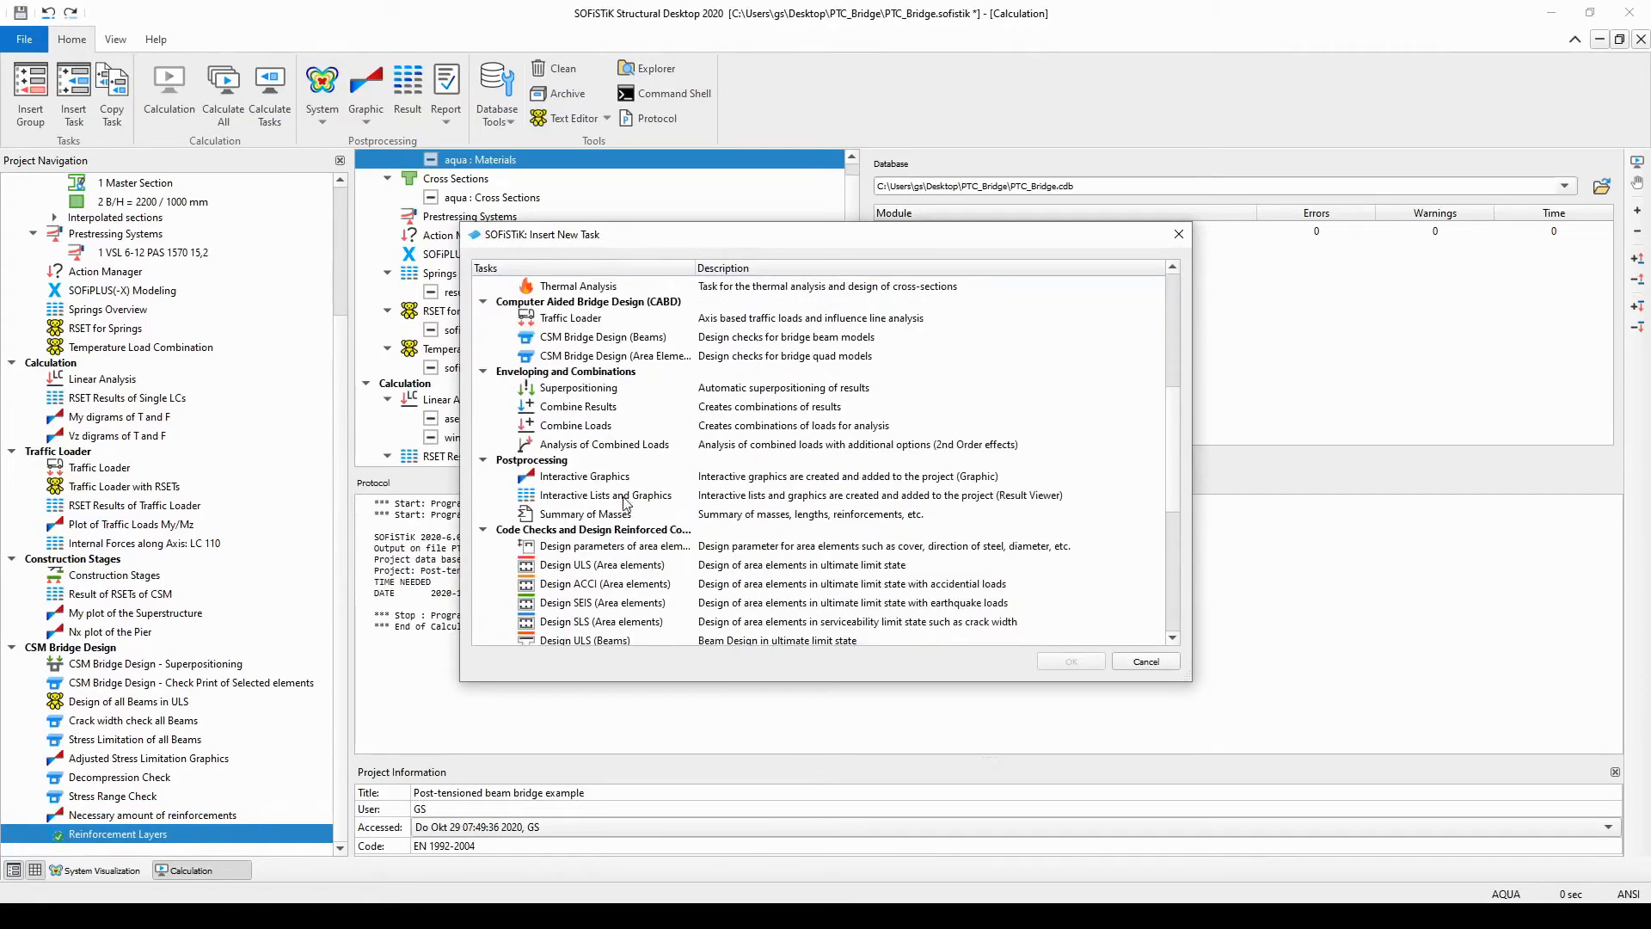
click(625, 497)
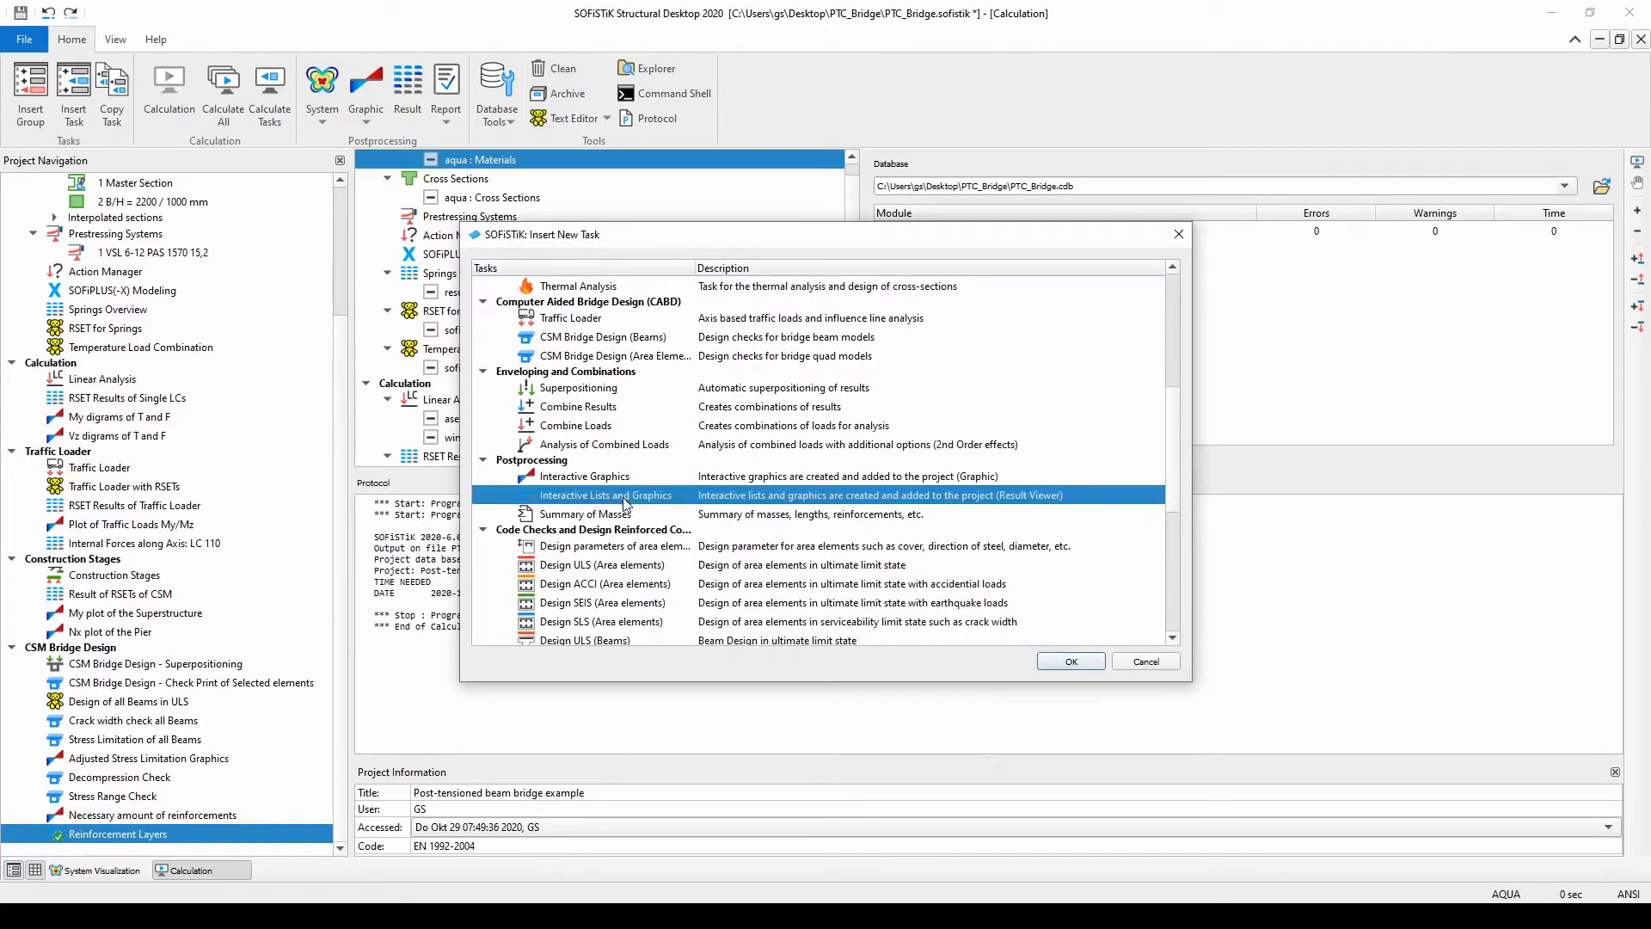
click(1067, 664)
- Rename the new Interactive Lists and Graphics task to "Internal Forces along the axis: LC 110"
right_click(229, 833)
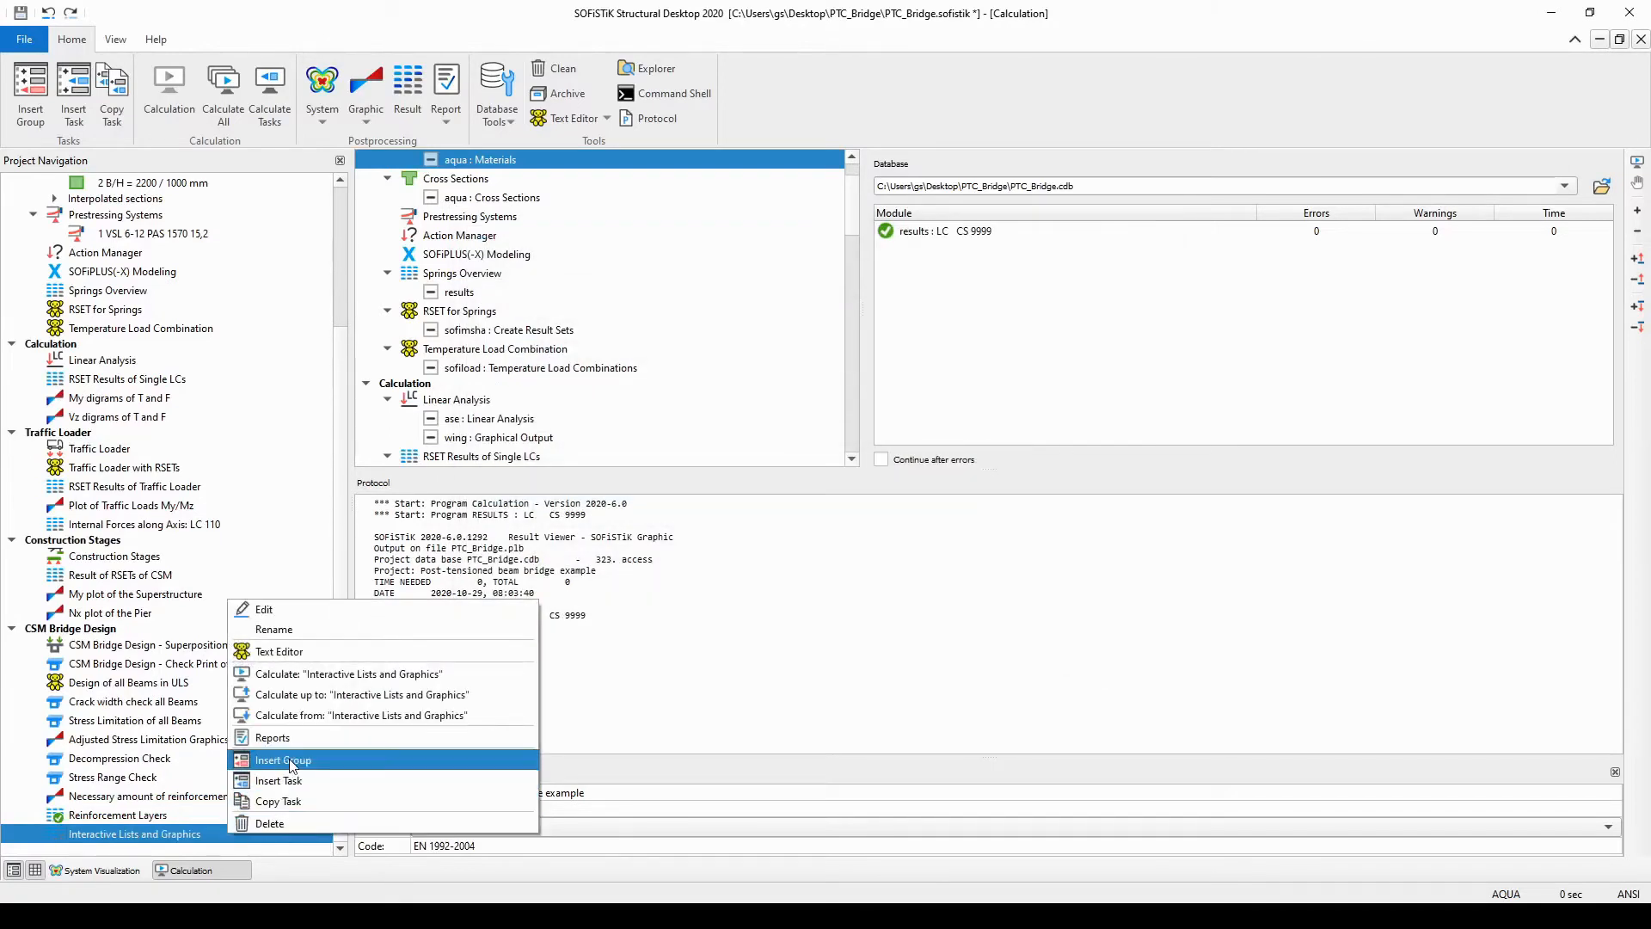
click(311, 630)
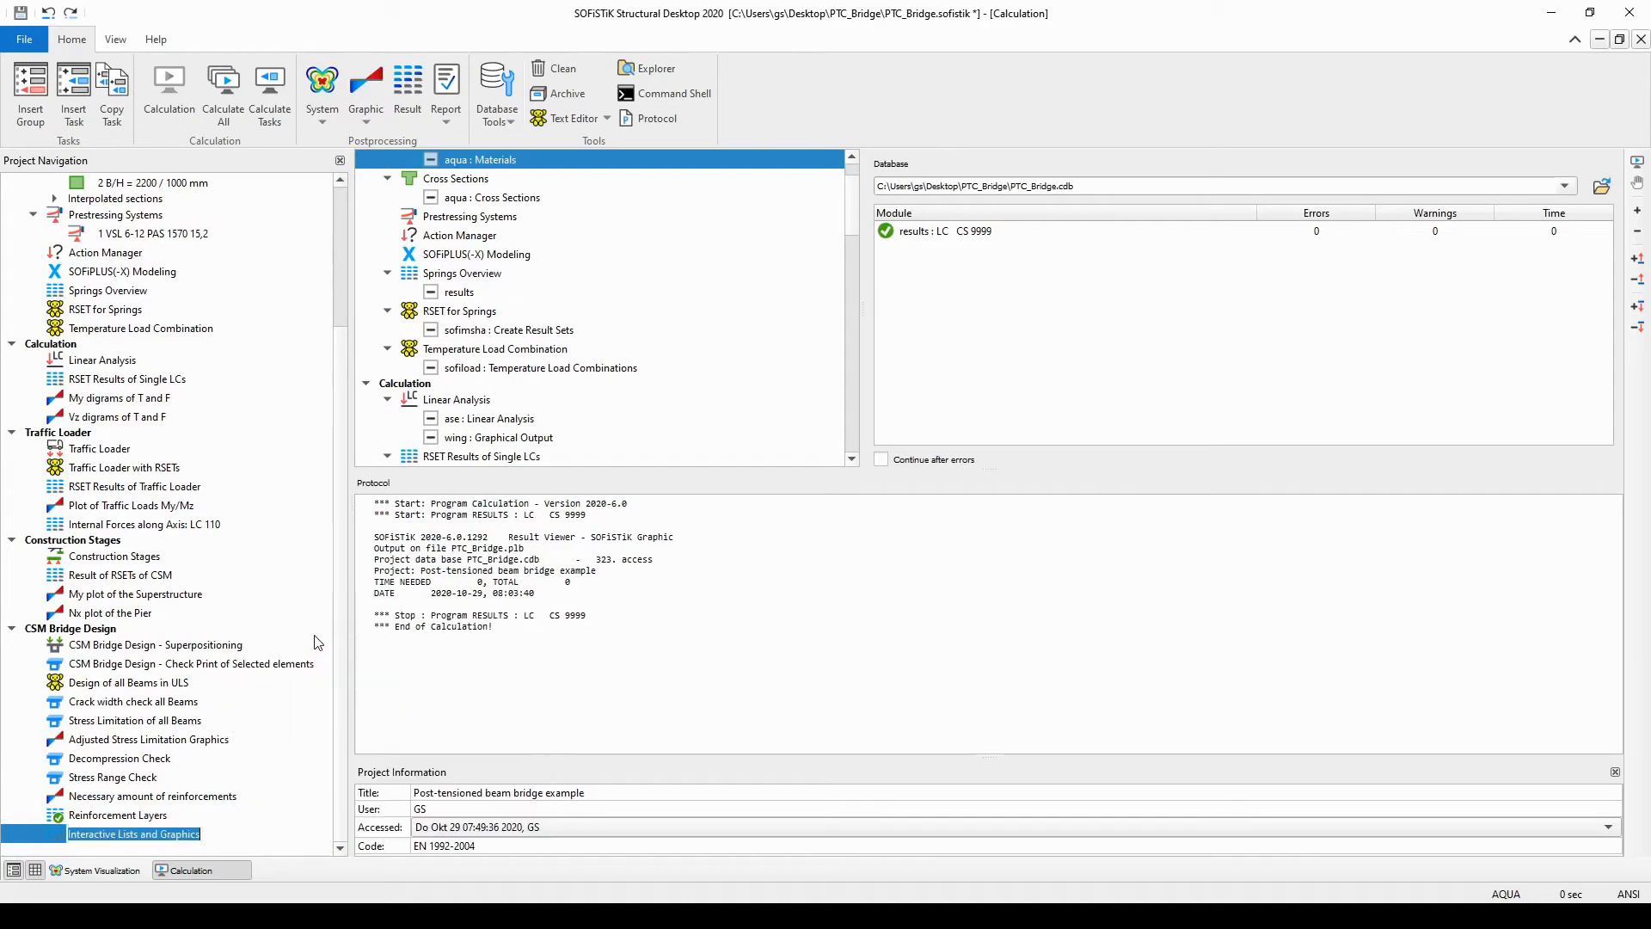
text(Internal Forces along the axis: LC 100)
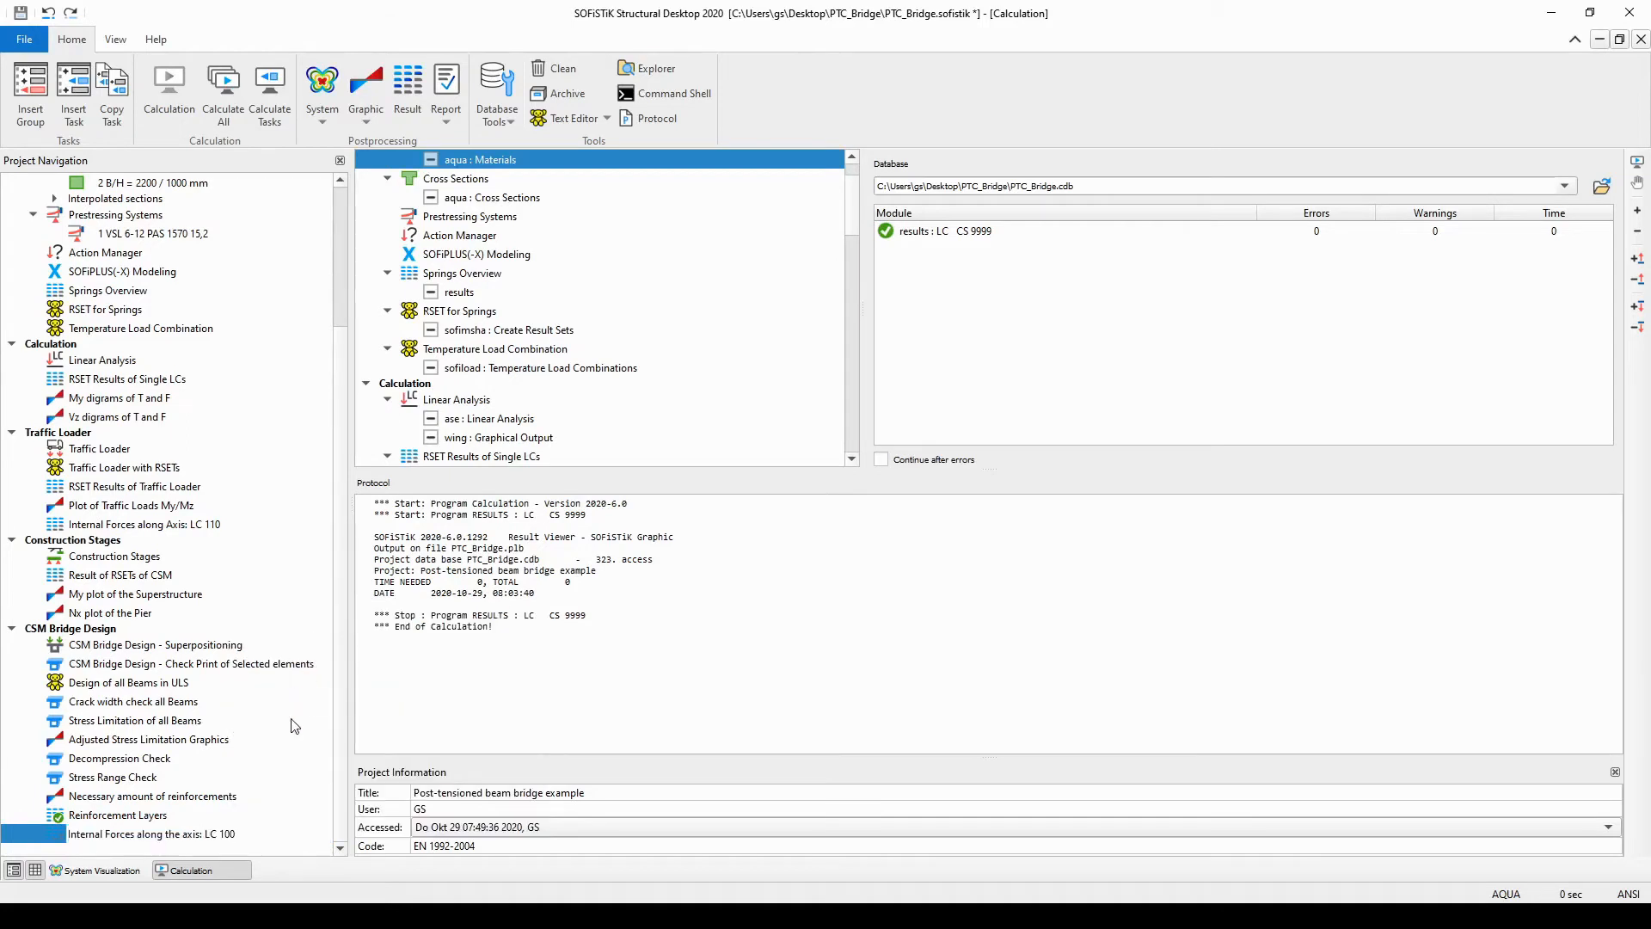
key(BackSpace)
key(BackSpace)
text(10)
key(Return)
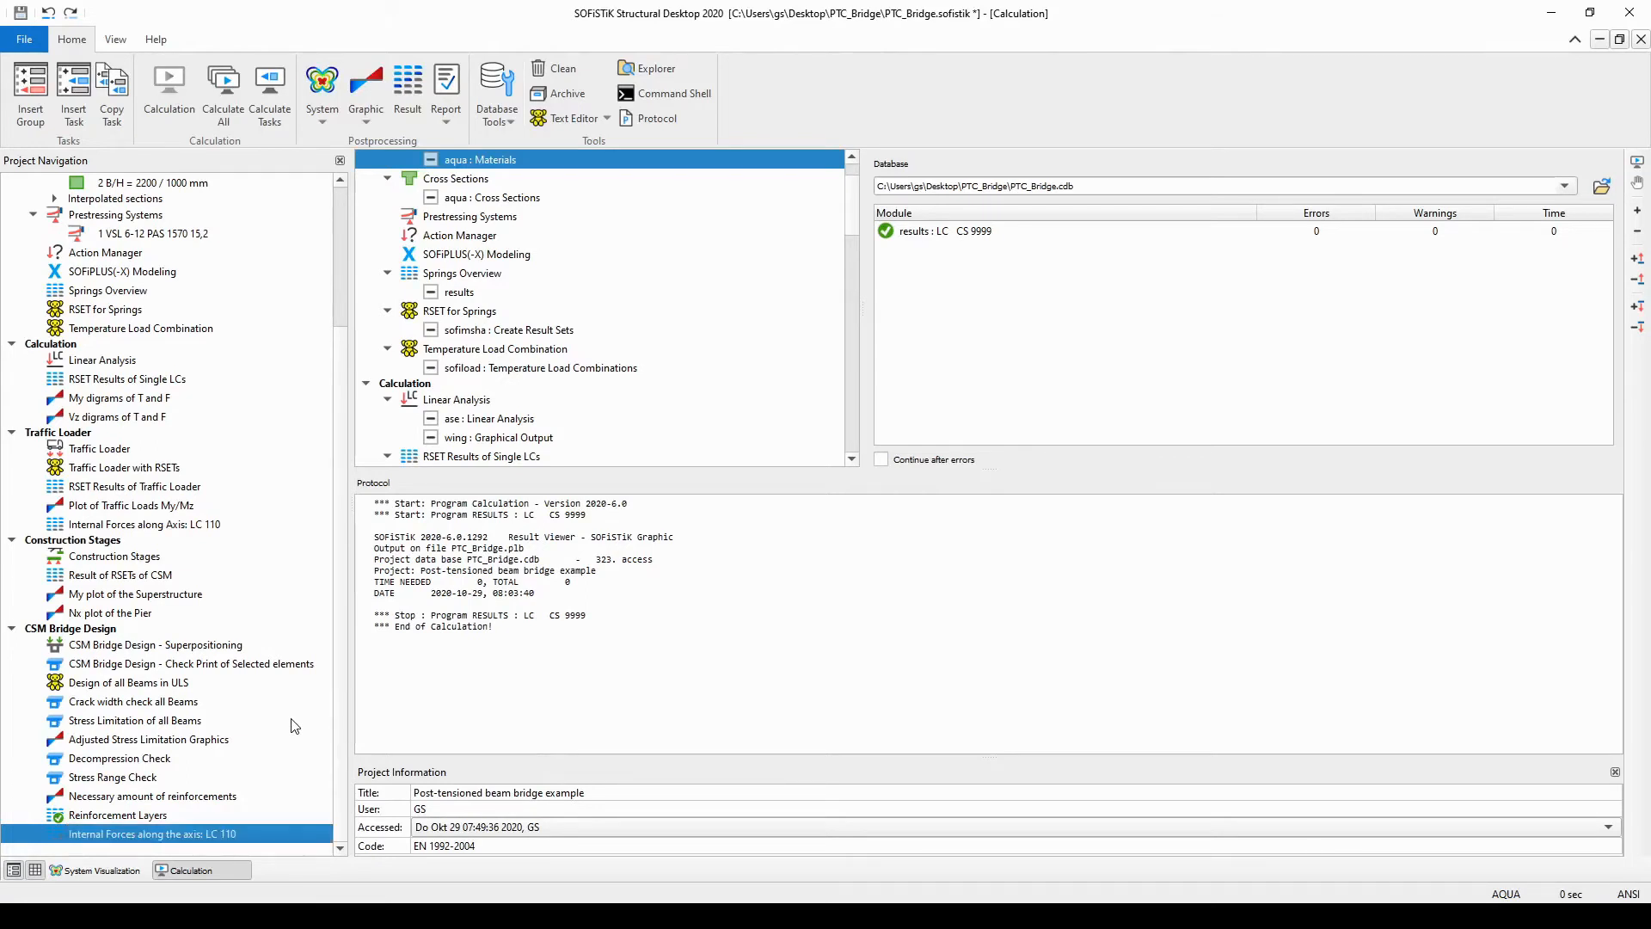
- Open the new internal forces task and select Beam sections along axis to replace its cross section overview result
double_click(286, 834)
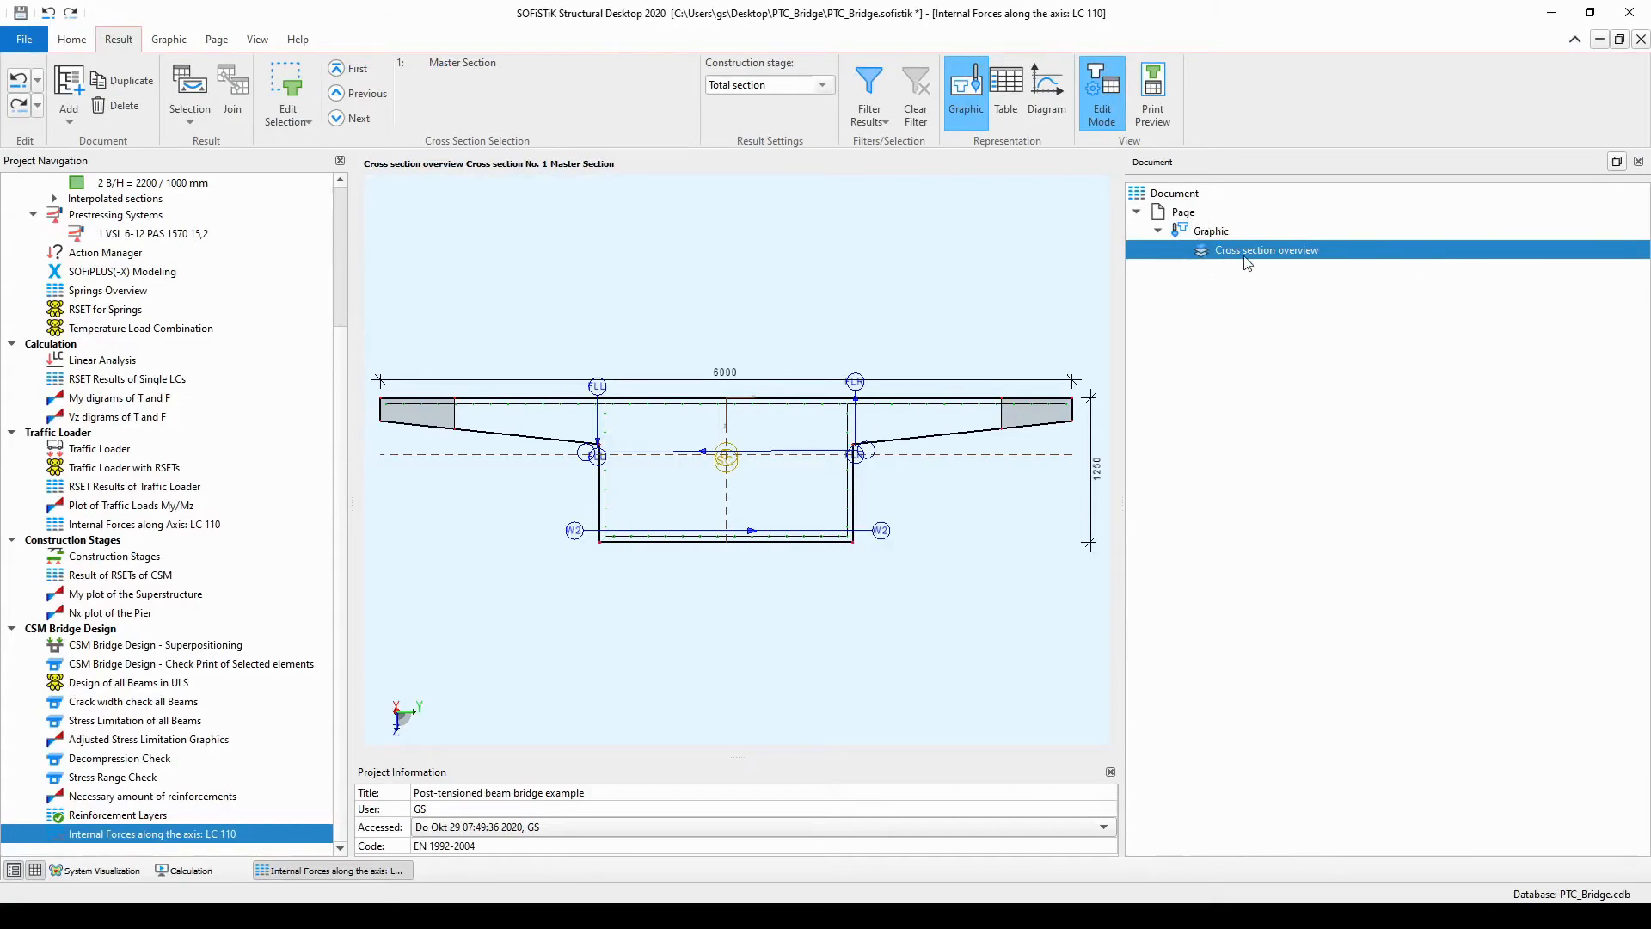
double_click(1287, 250)
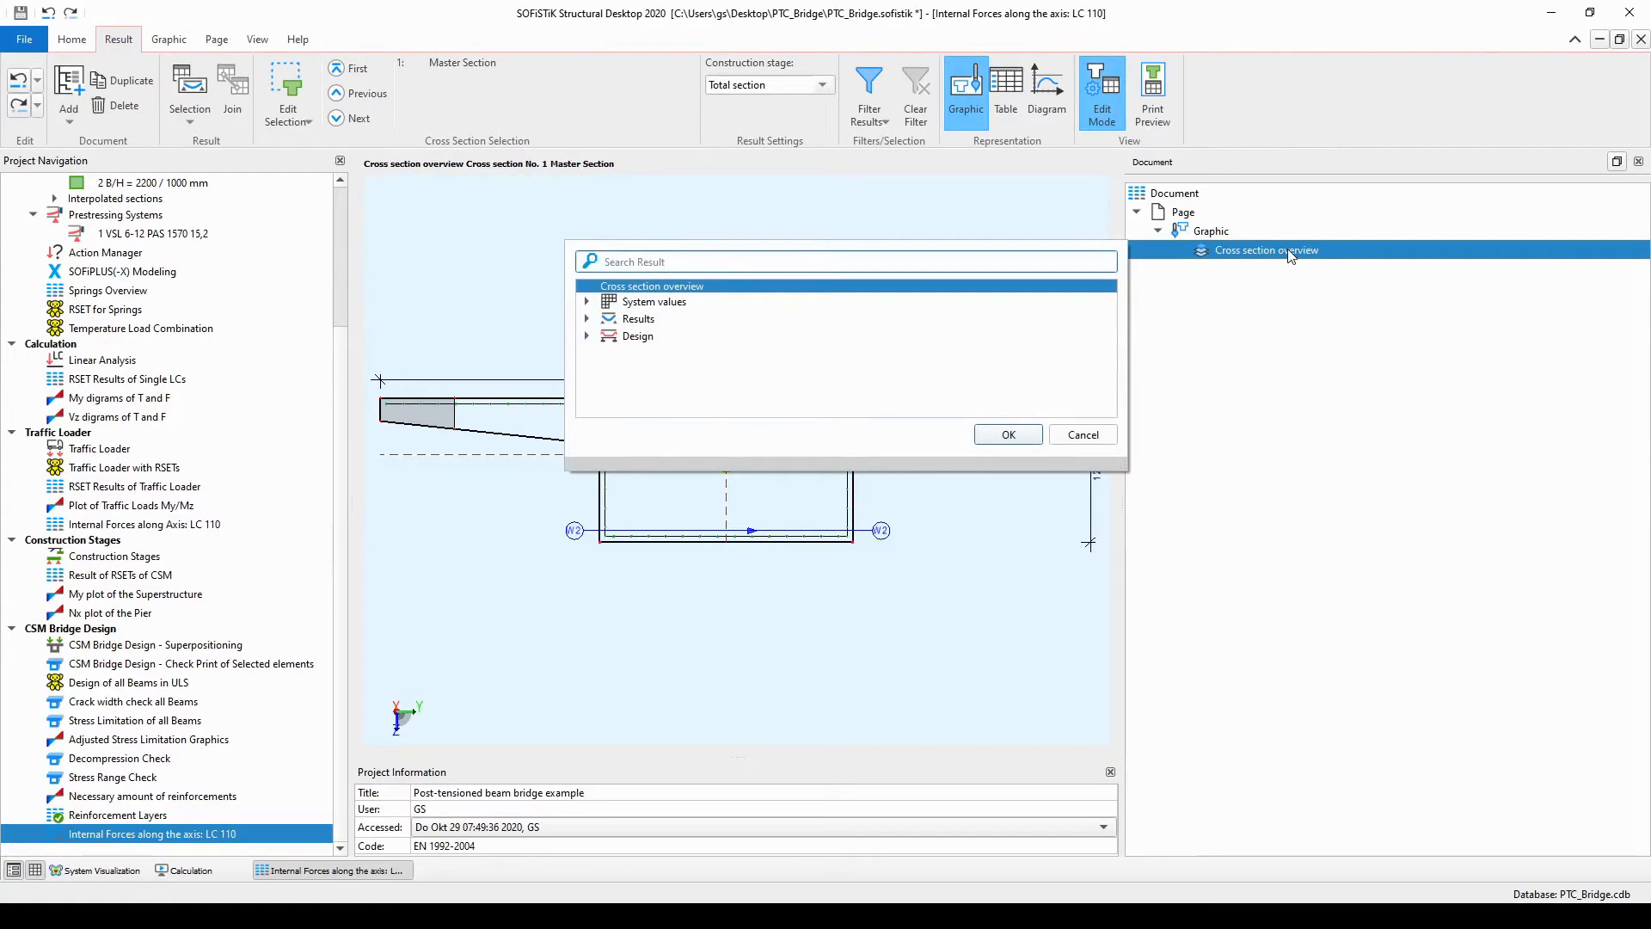
click(588, 302)
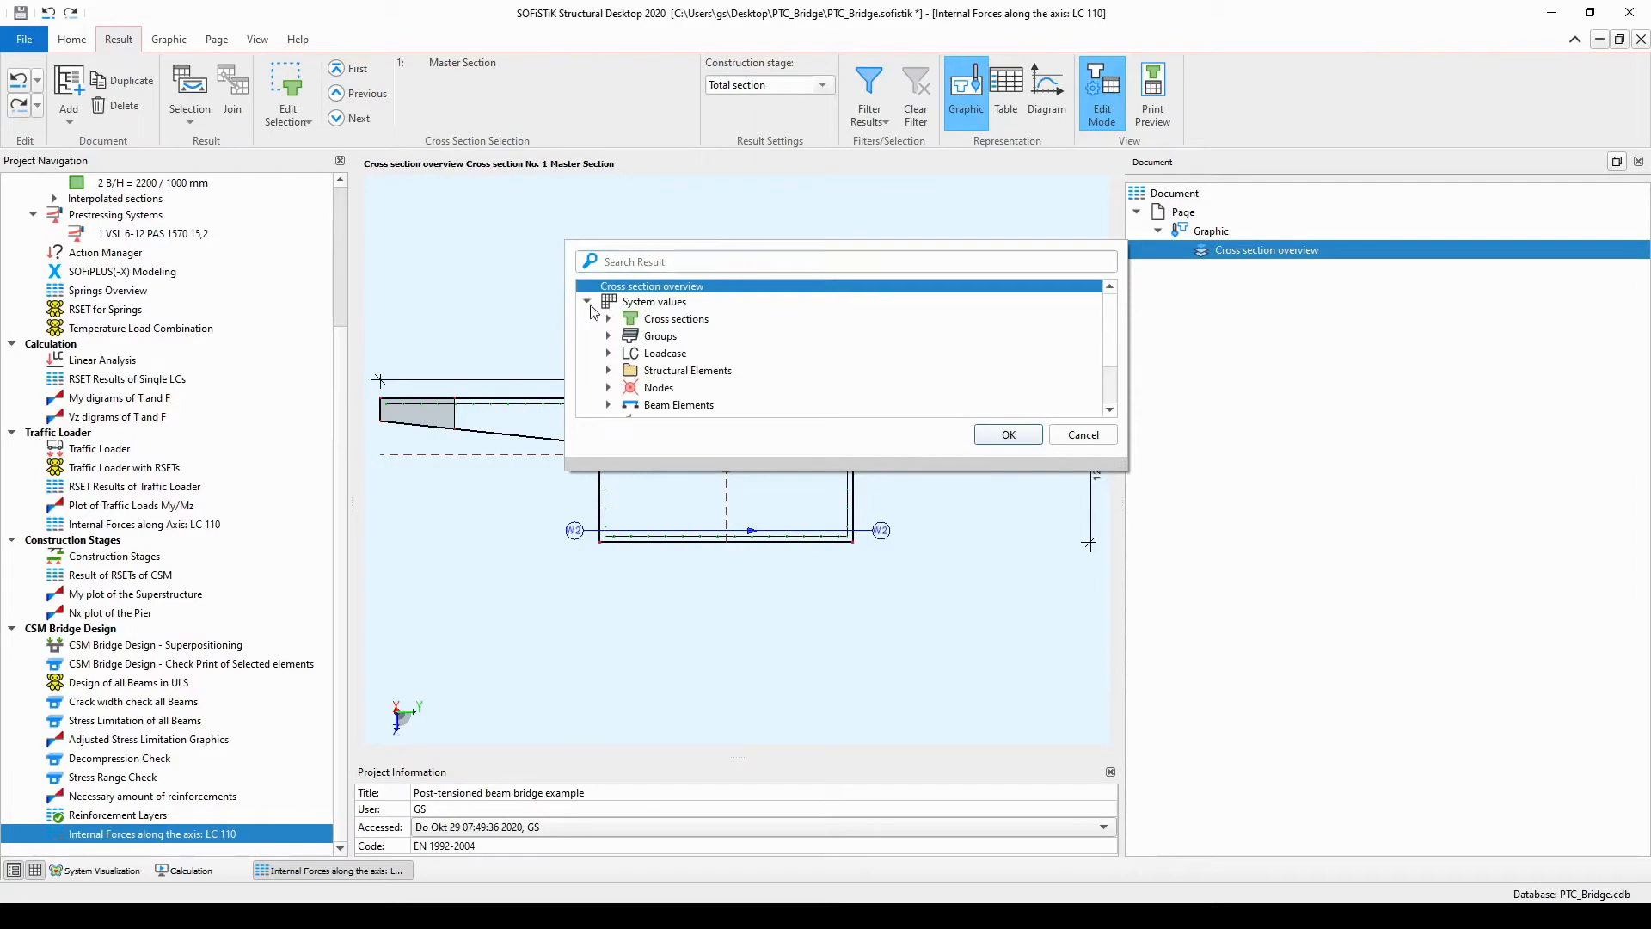
click(610, 370)
scroll(699, 344, down, 1)
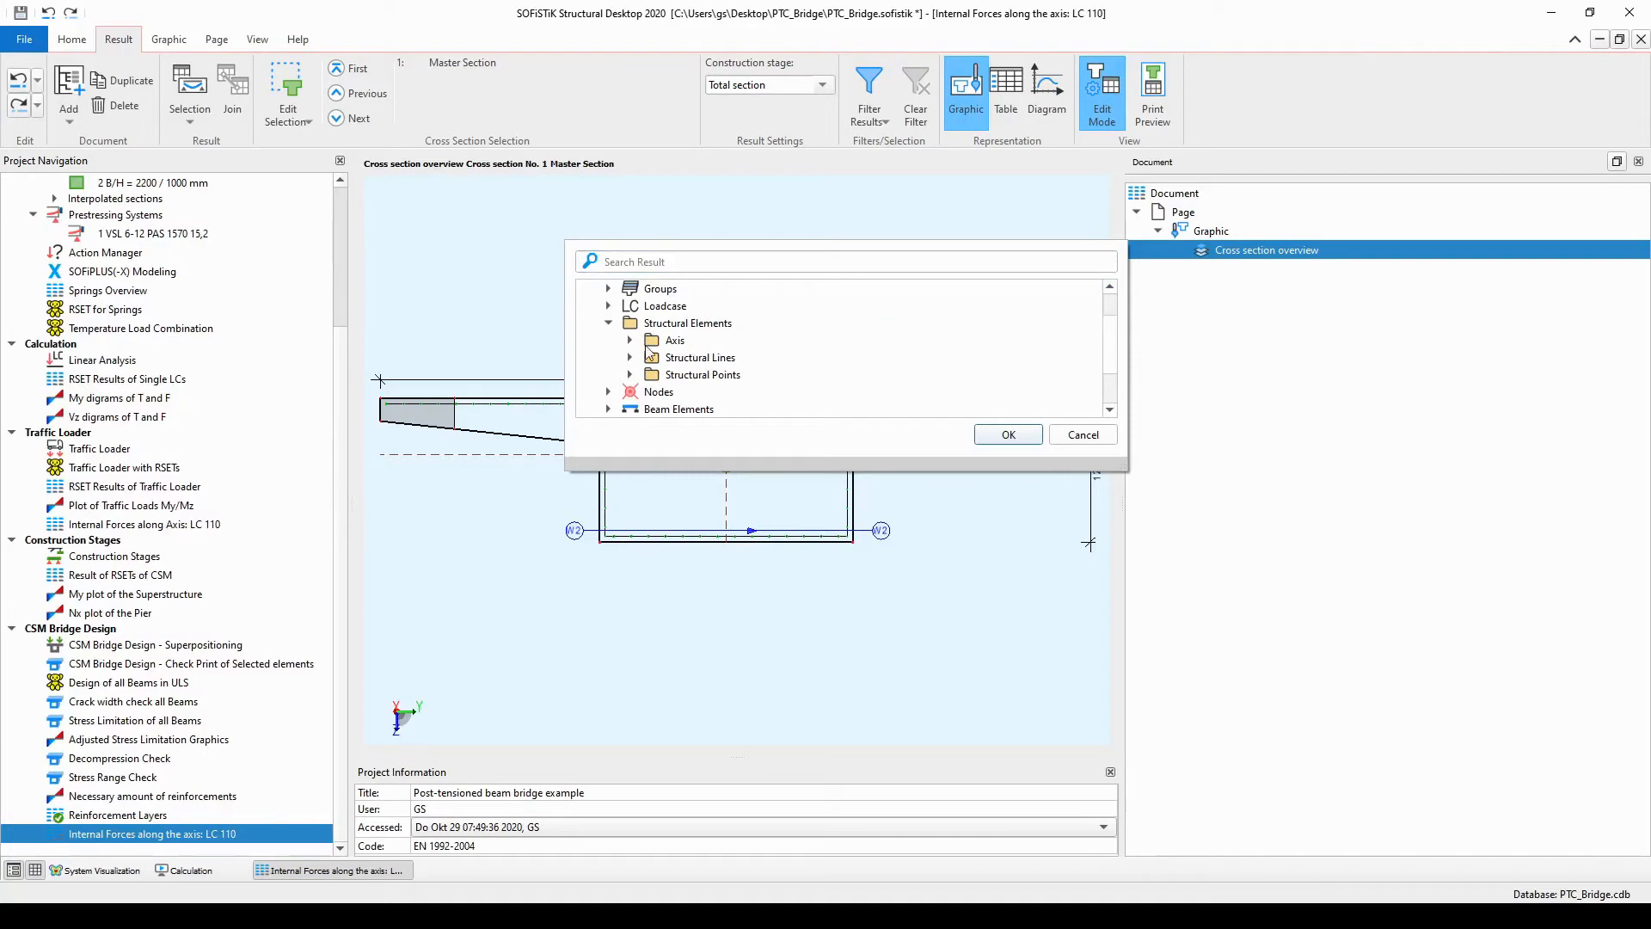
click(630, 340)
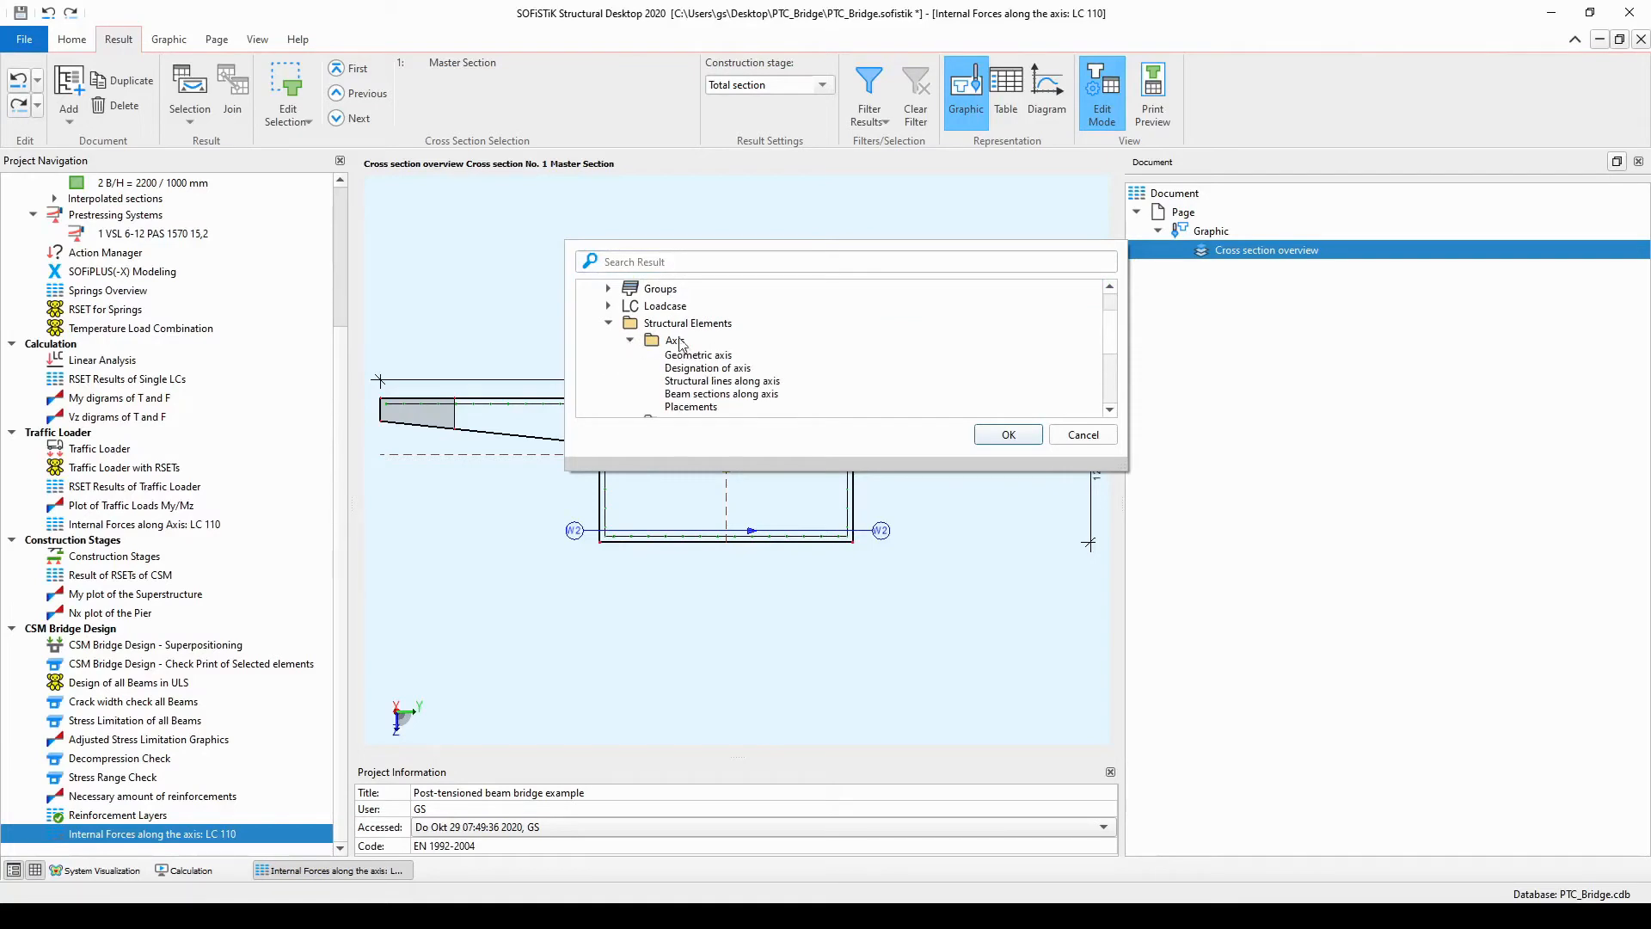
click(748, 397)
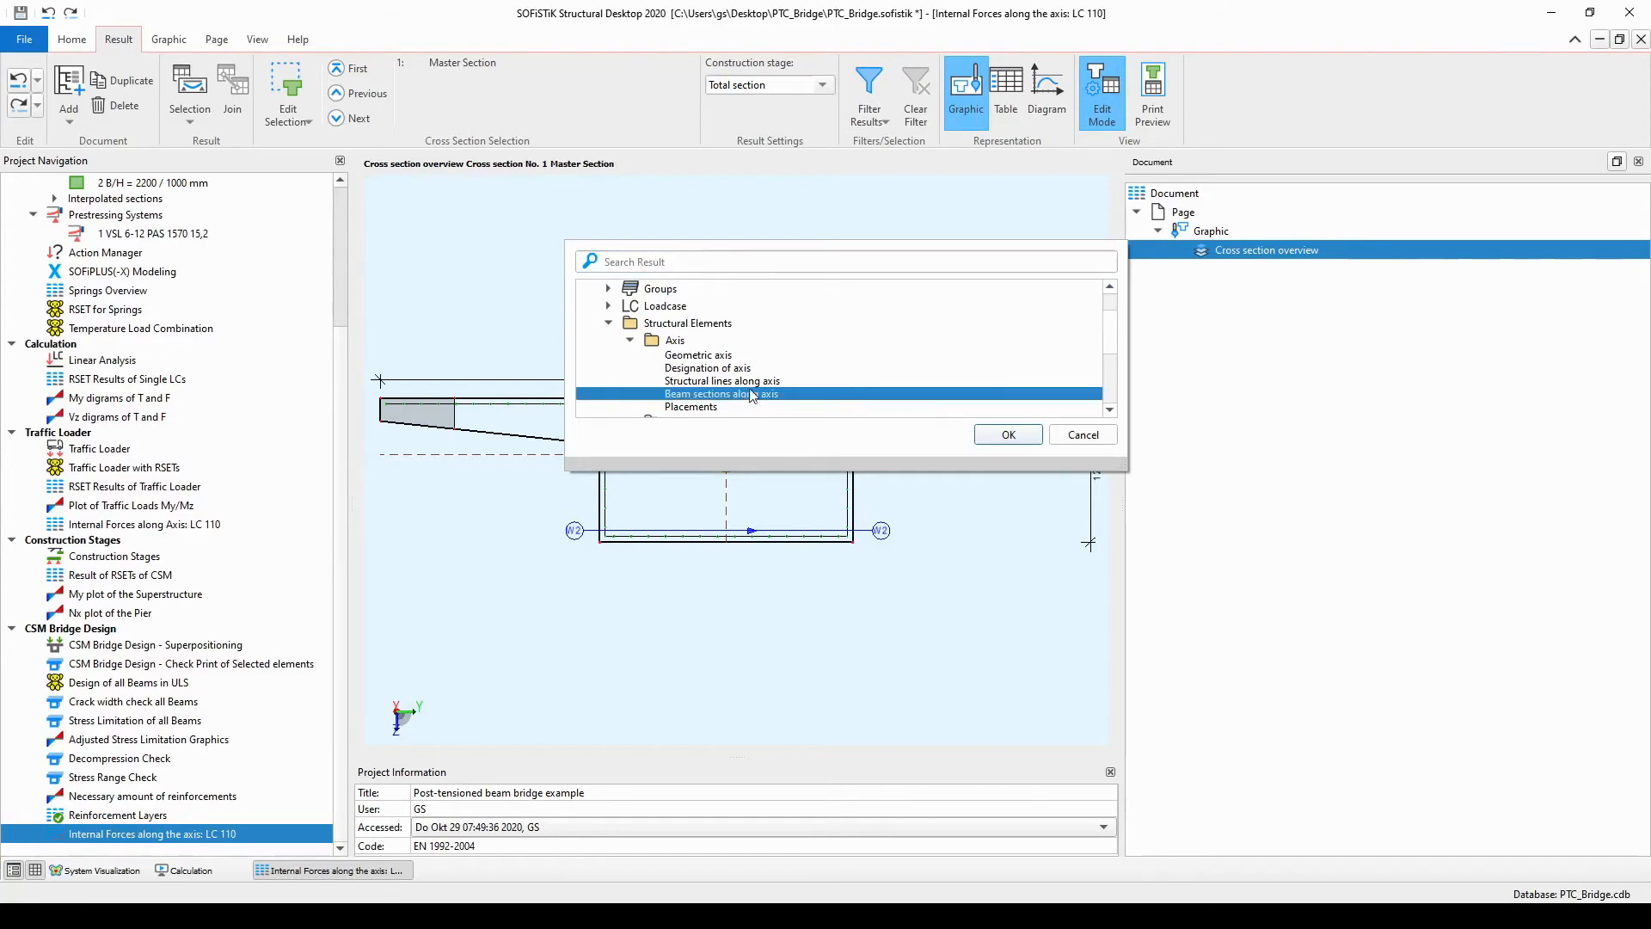
- Add the beam element forces Nx, Vy, Vz, Mt, My and Mz to the result selection and apply it
scroll(809, 344, down, 3)
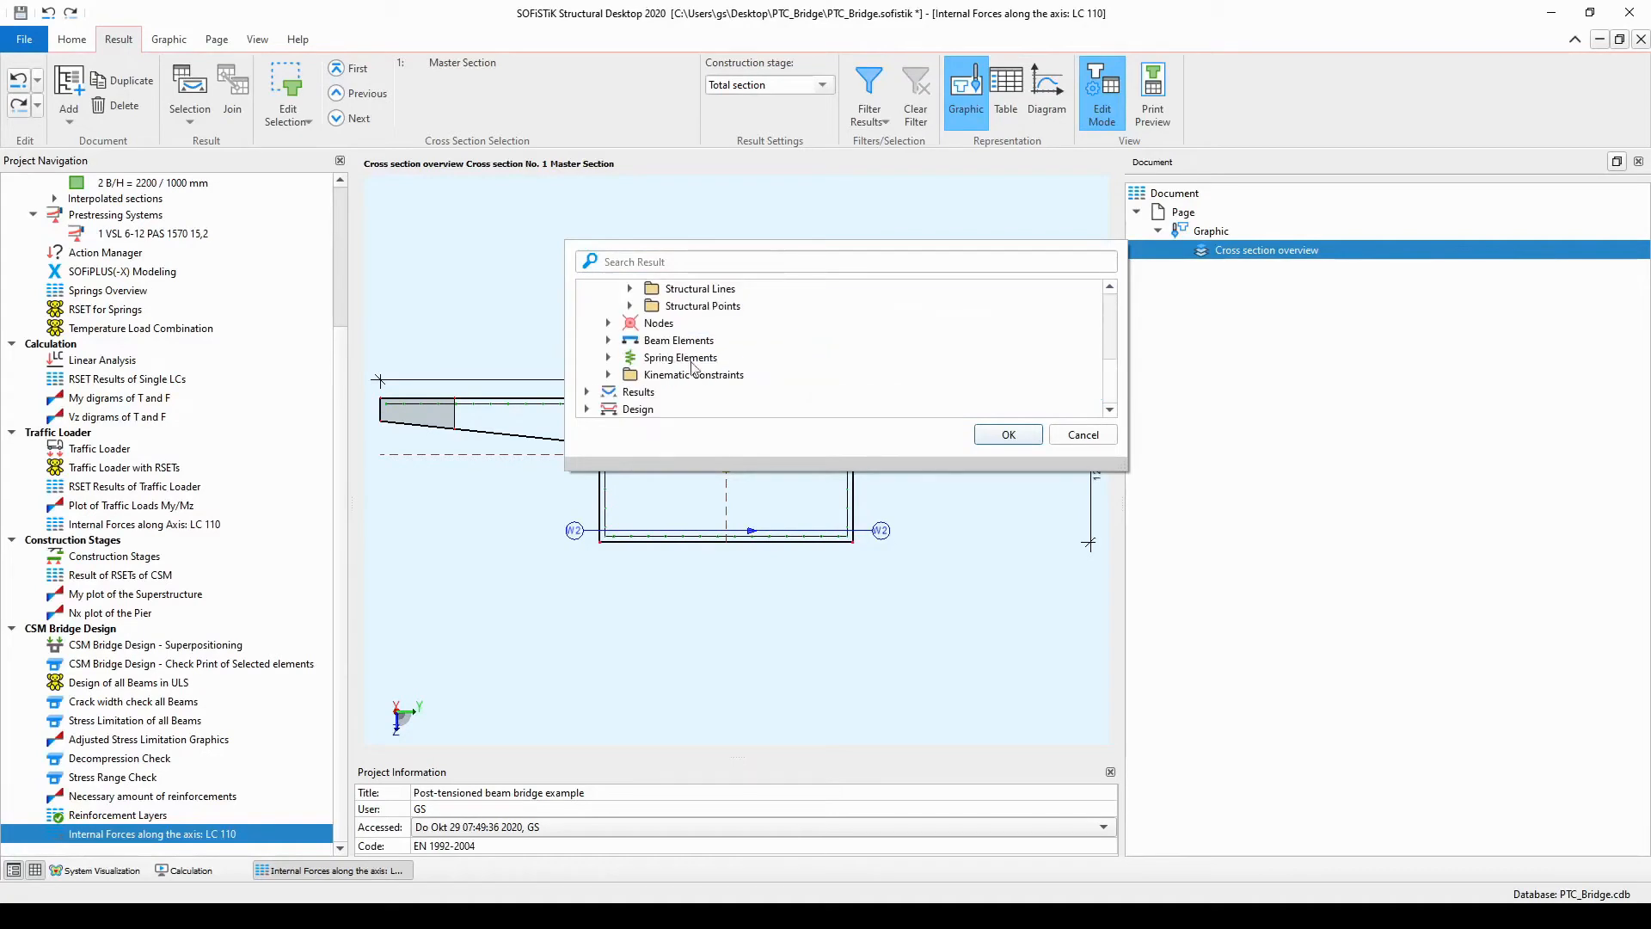
click(587, 391)
scroll(688, 341, down, 2)
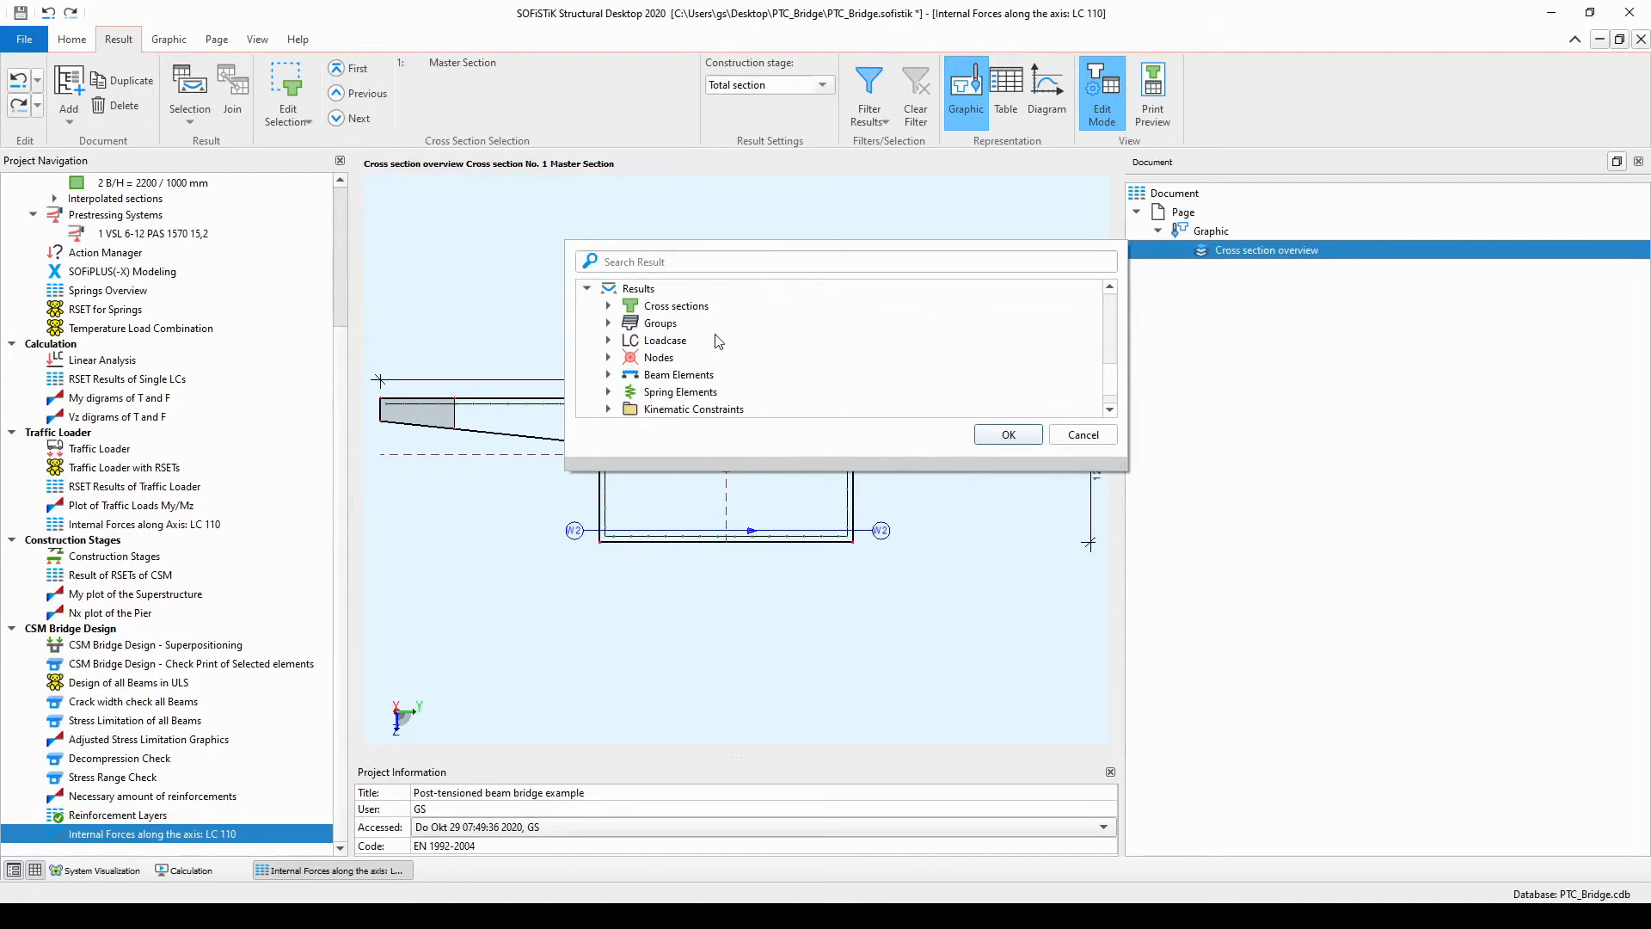
scroll(718, 342, up, 1)
scroll(703, 342, down, 1)
click(608, 375)
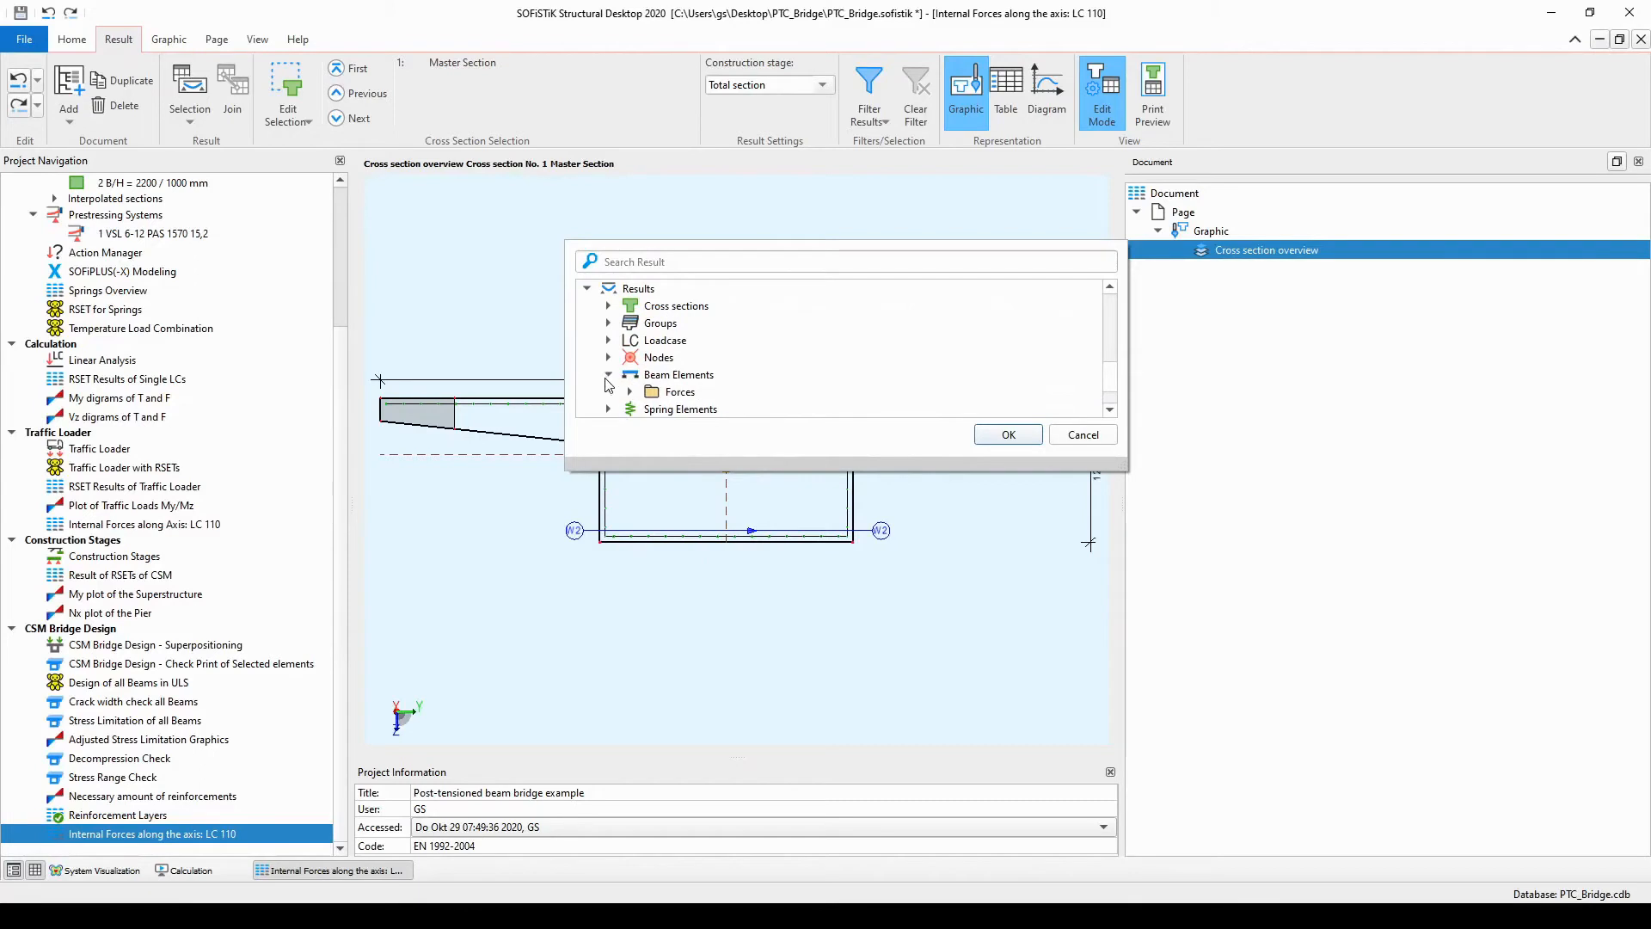
double_click(648, 392)
scroll(686, 359, down, 1)
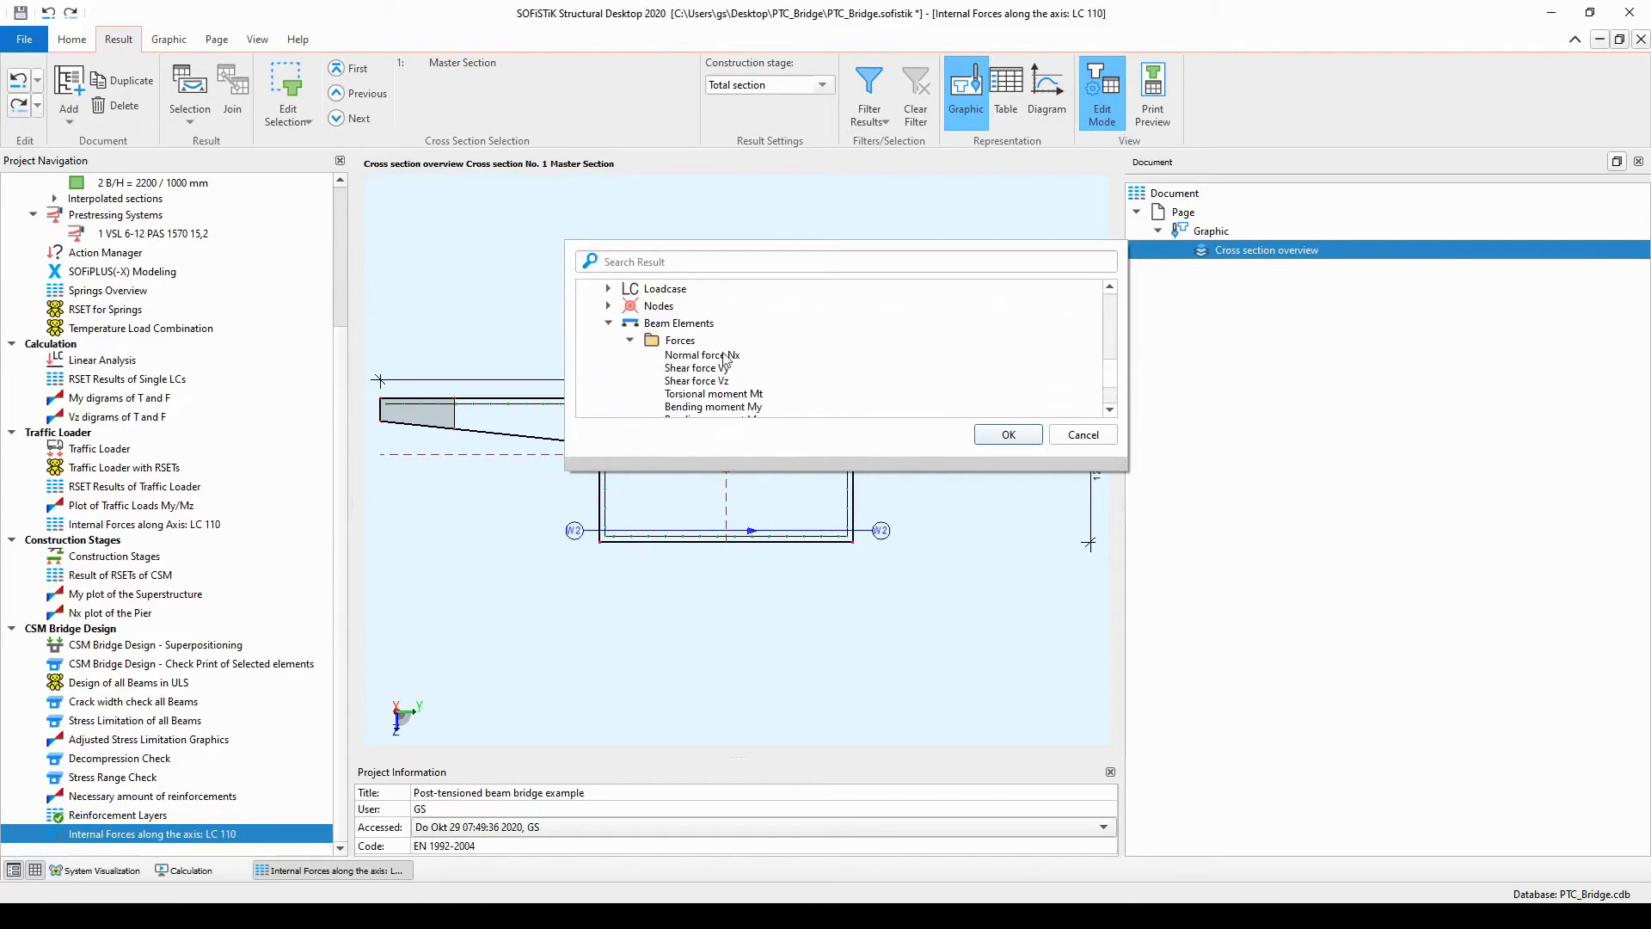
scroll(824, 357, down, 1)
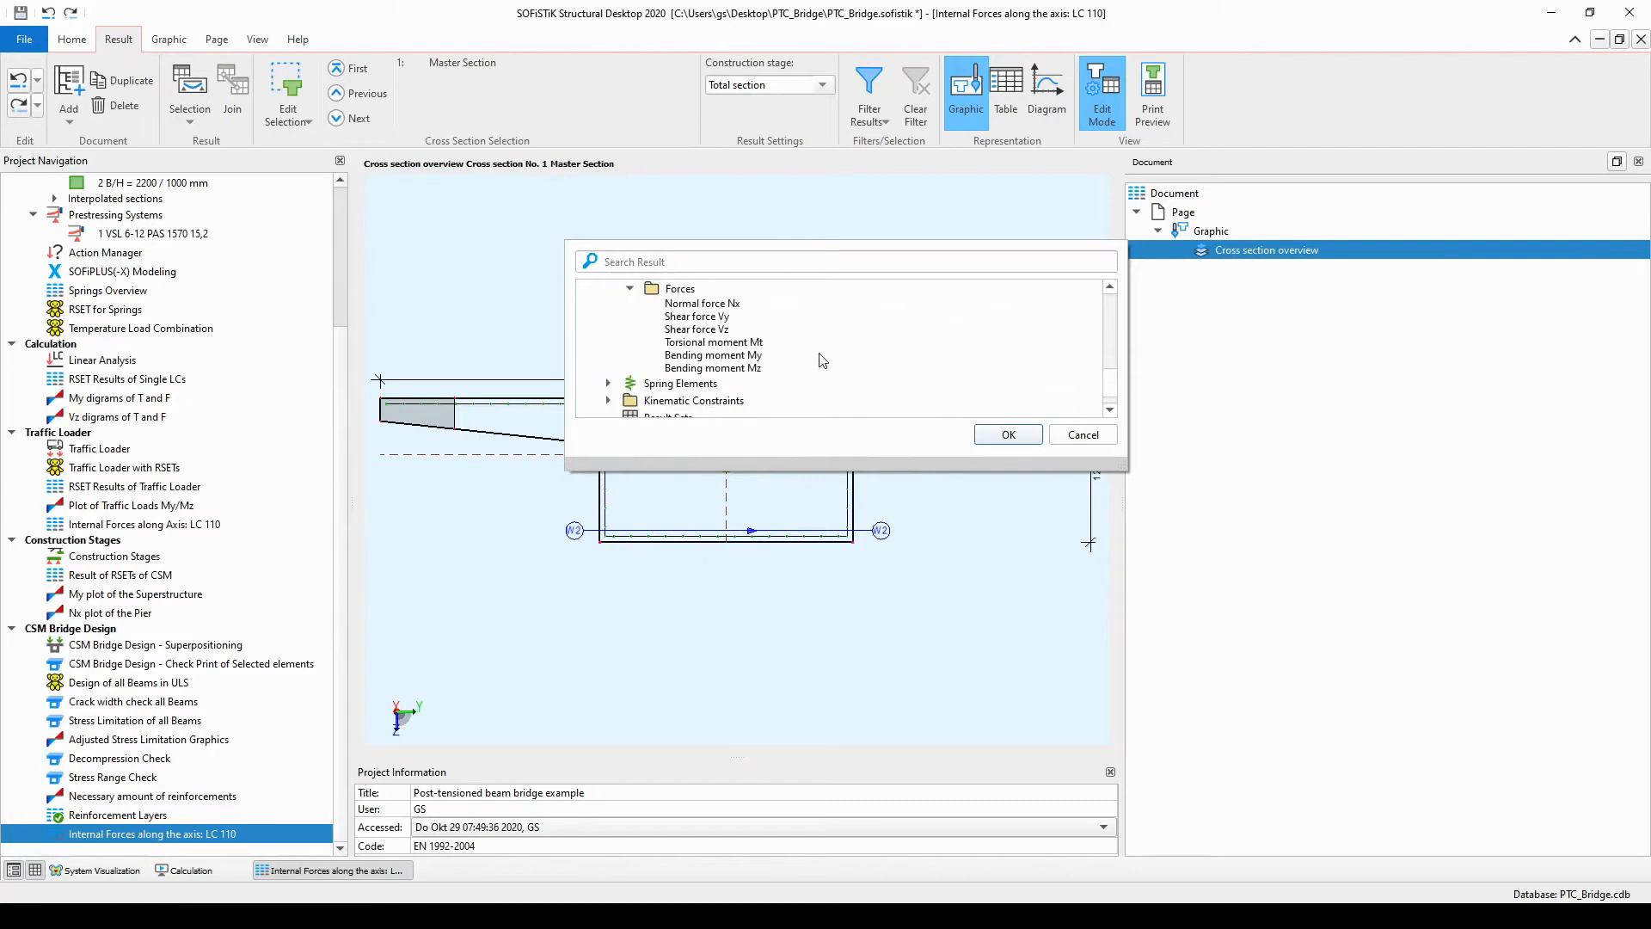
click(741, 306)
shift+click(733, 328)
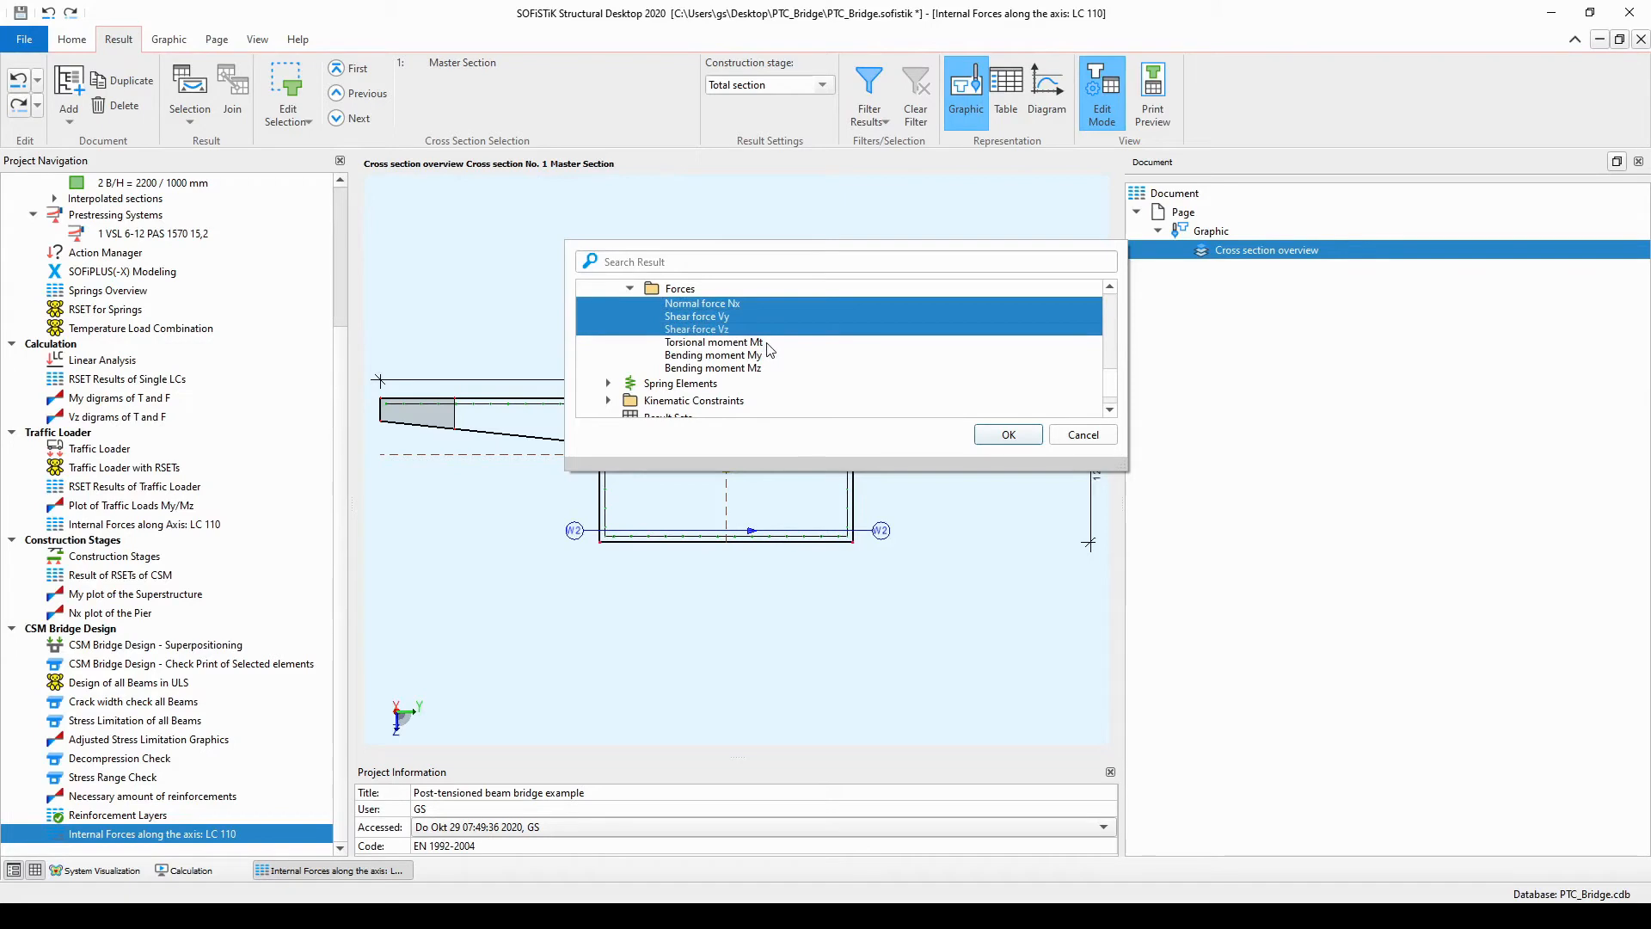
shift+click(767, 344)
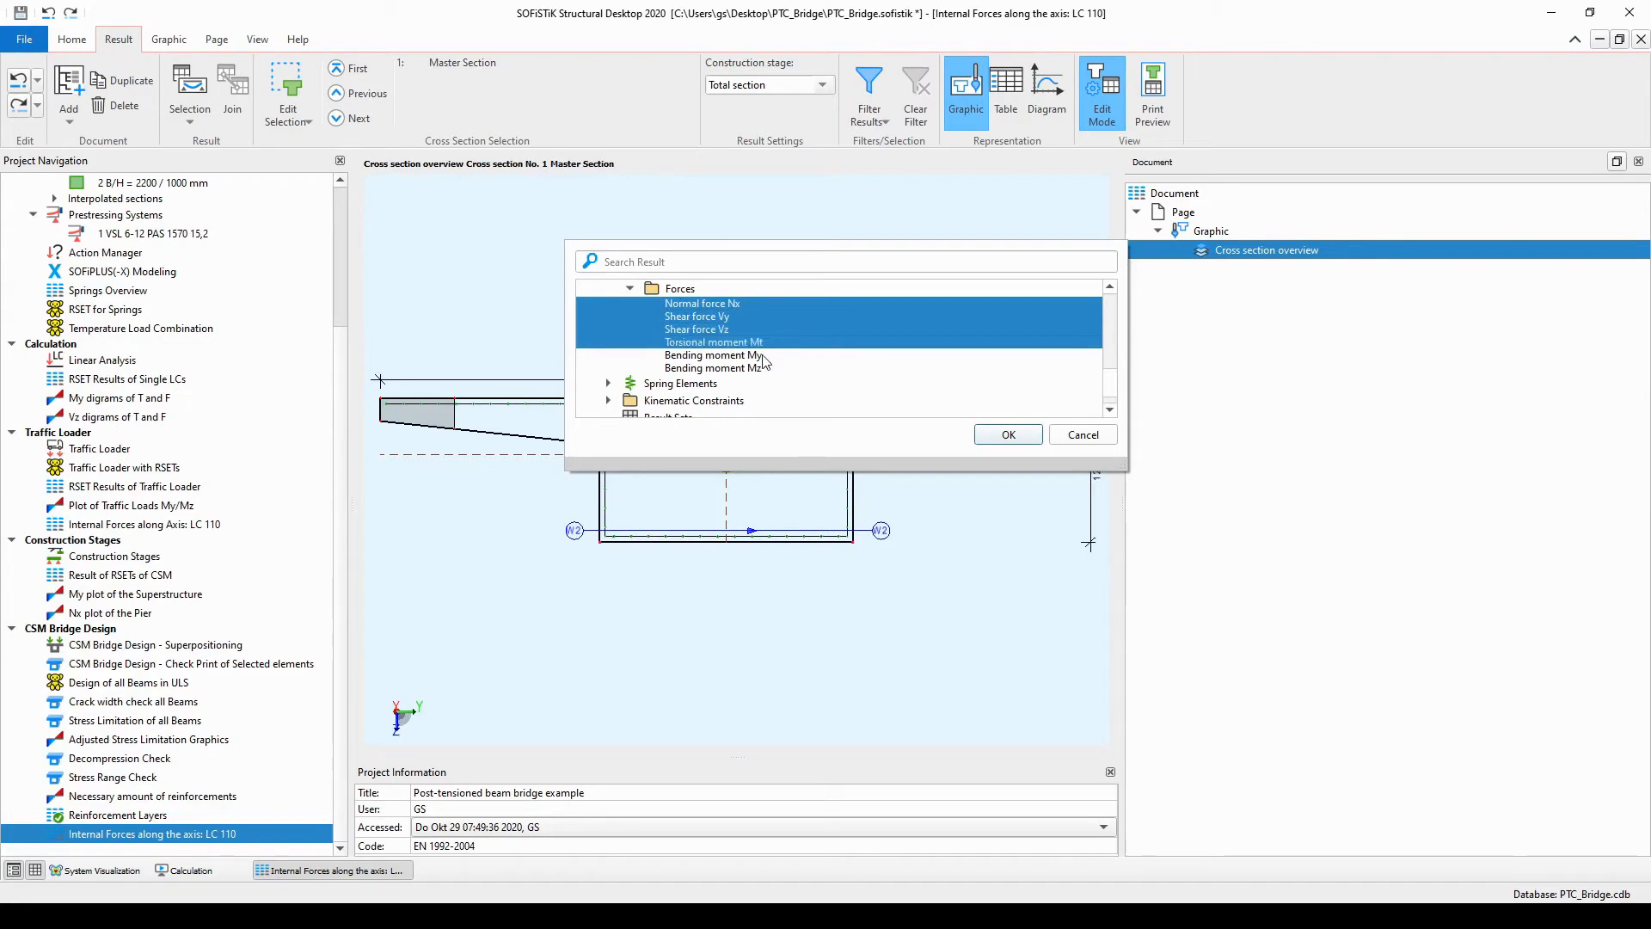
shift+click(763, 357)
shift+click(762, 369)
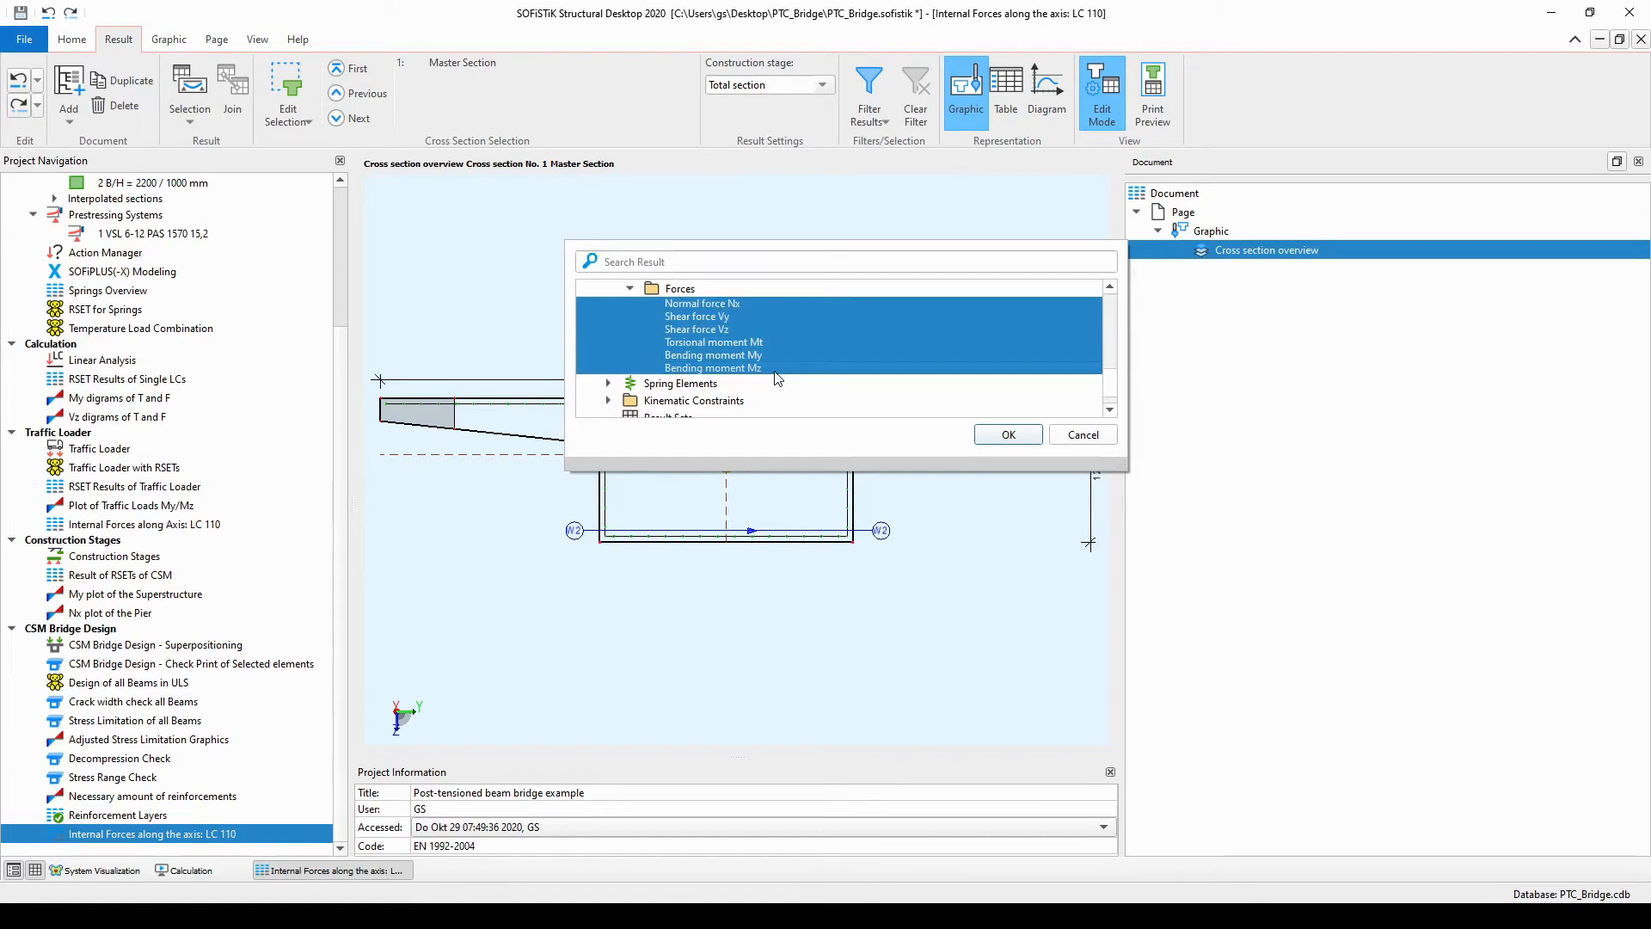
click(1008, 436)
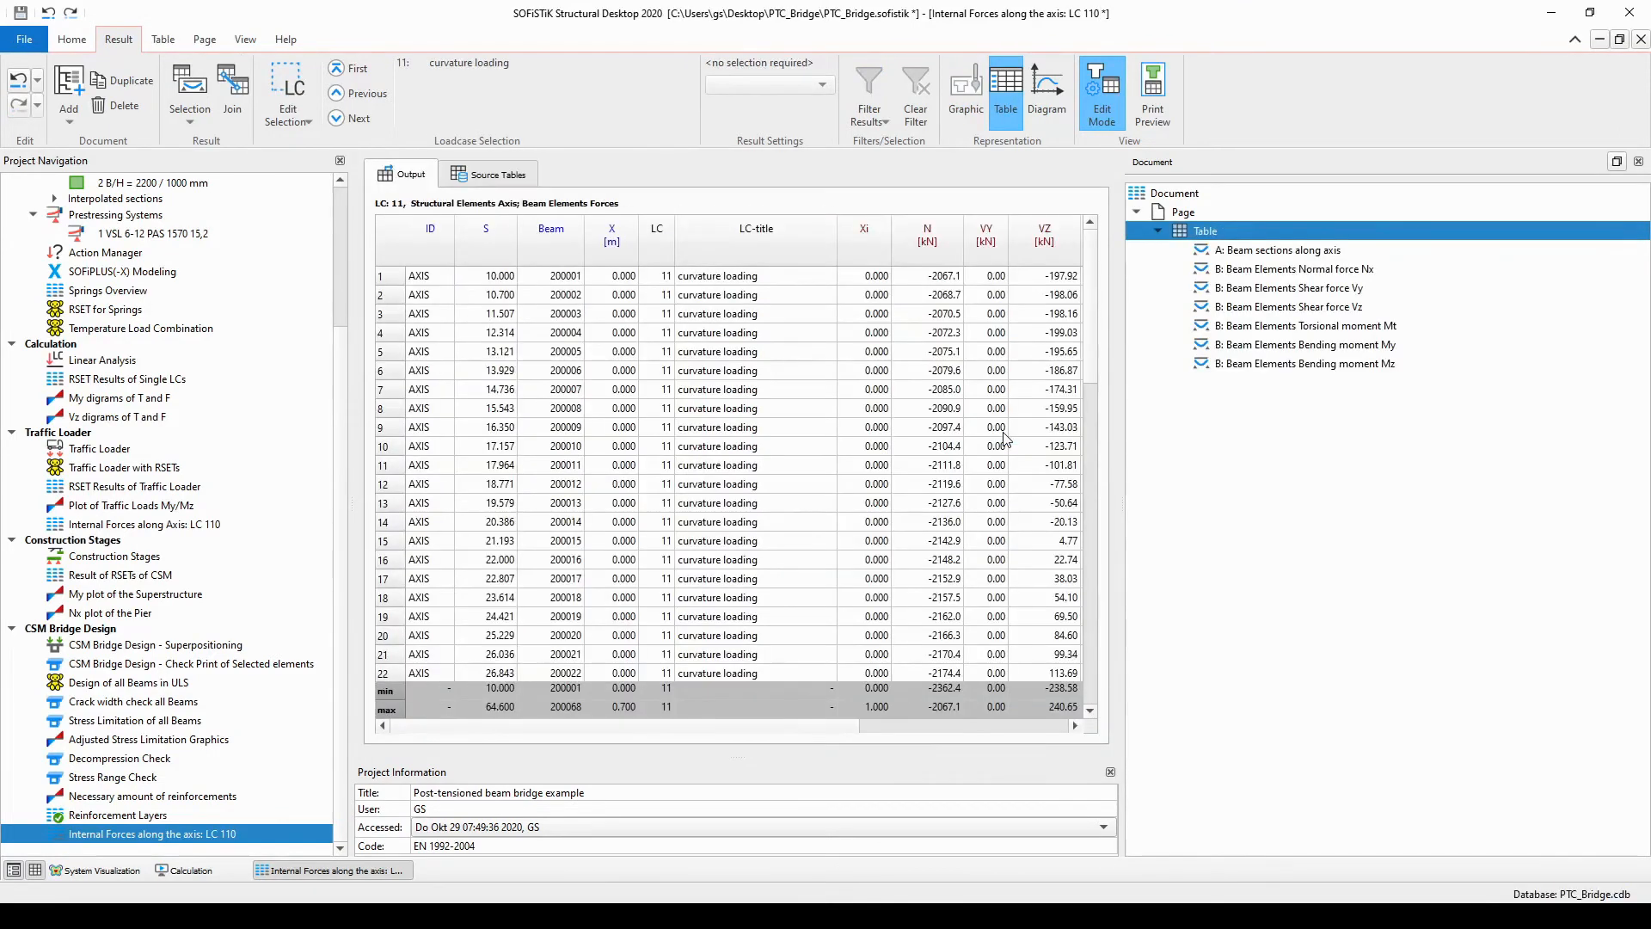
- Hide the Xi column in the beam forces table
right_click(873, 258)
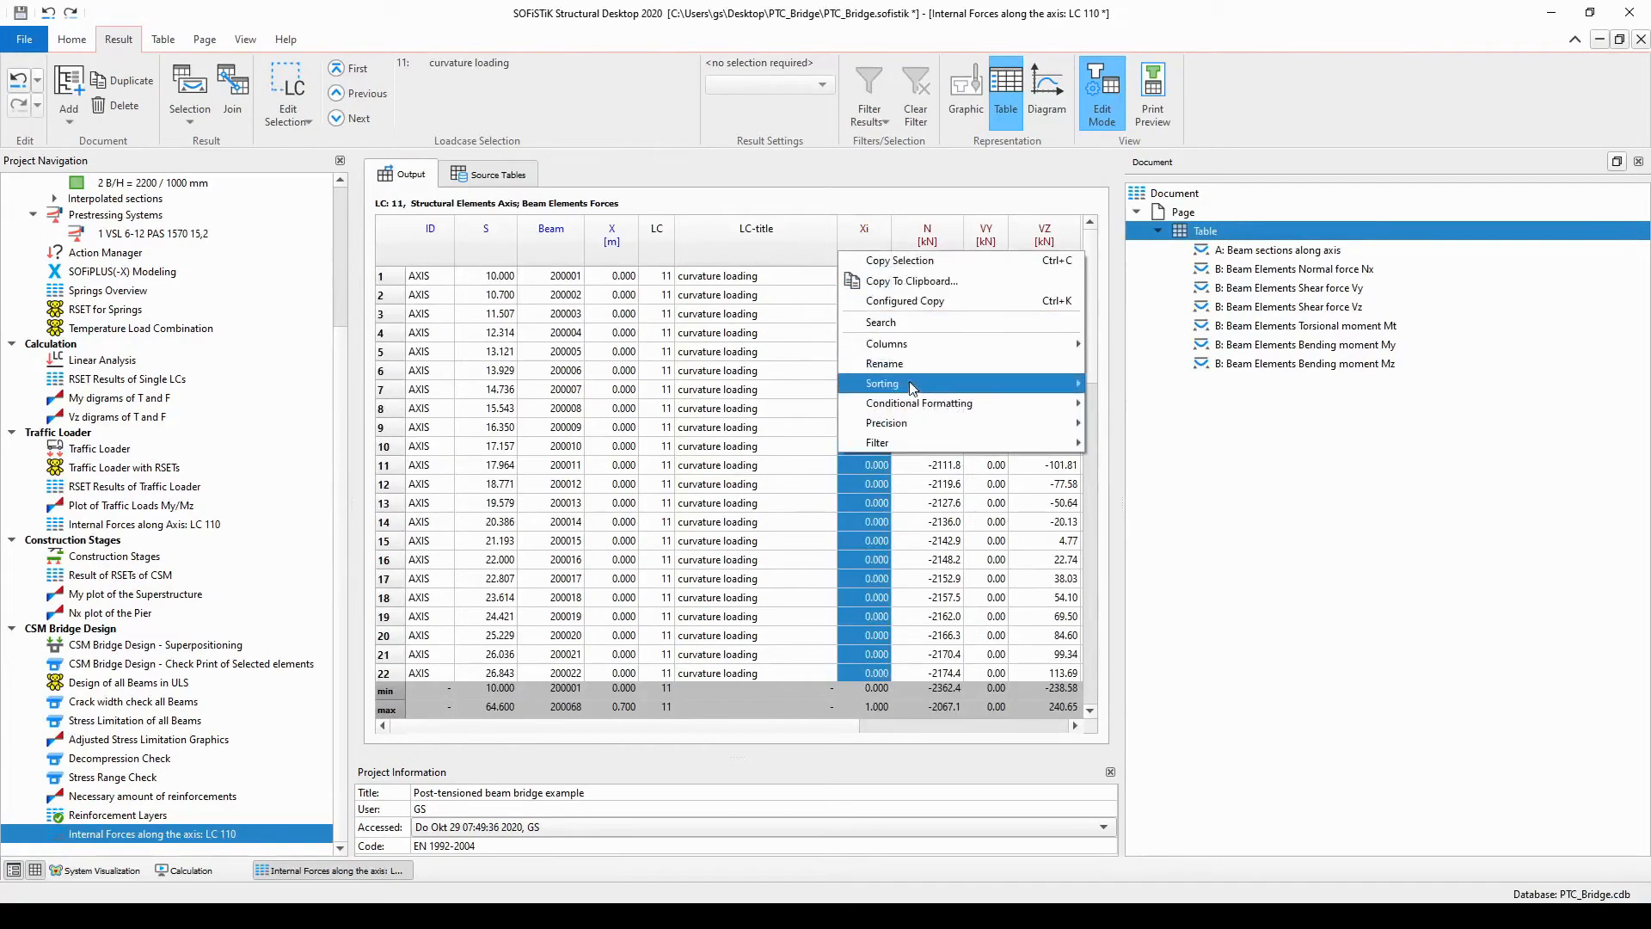
mouse_move(944, 346)
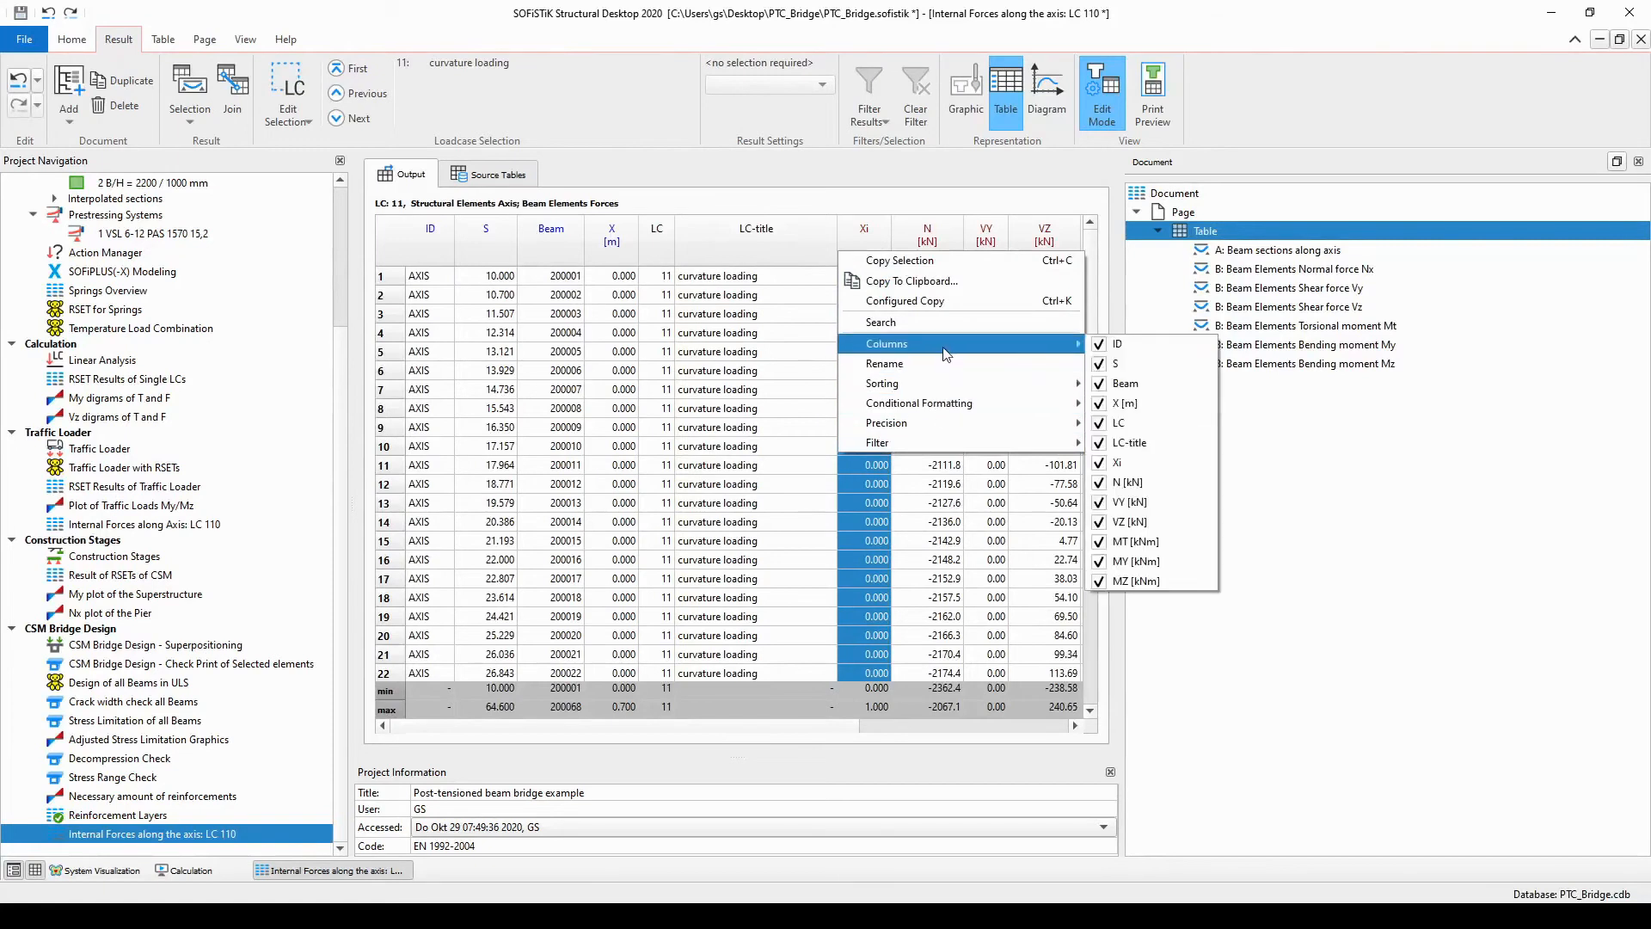
click(1104, 466)
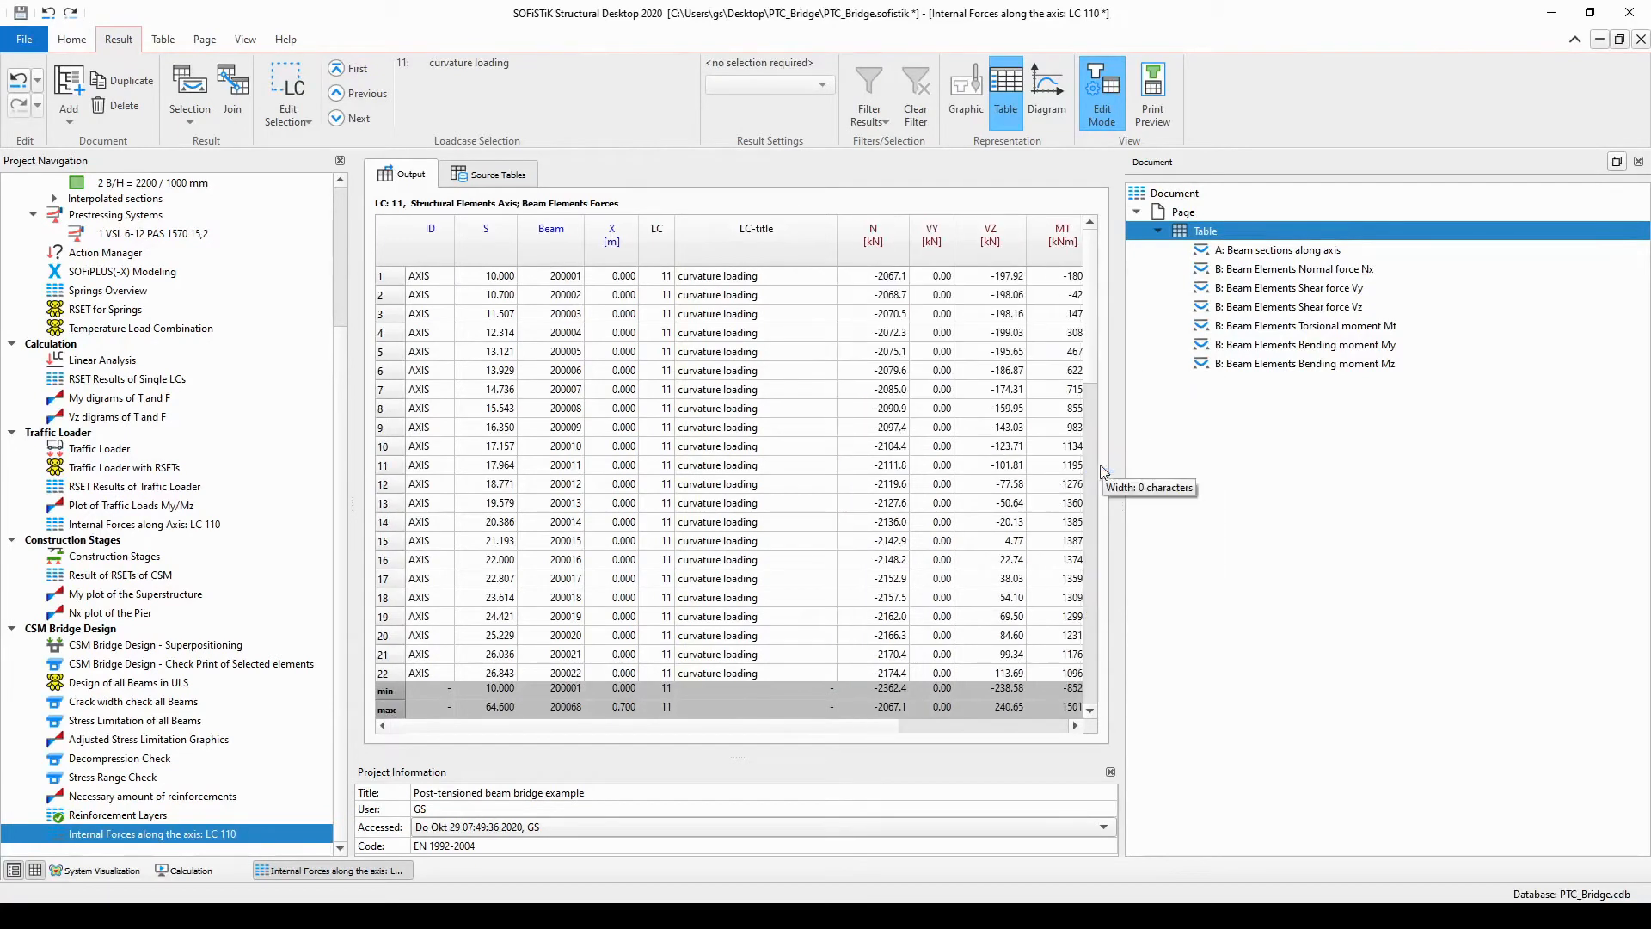
- Hide the X [m] column in the beam forces table
click(619, 262)
right_click(589, 258)
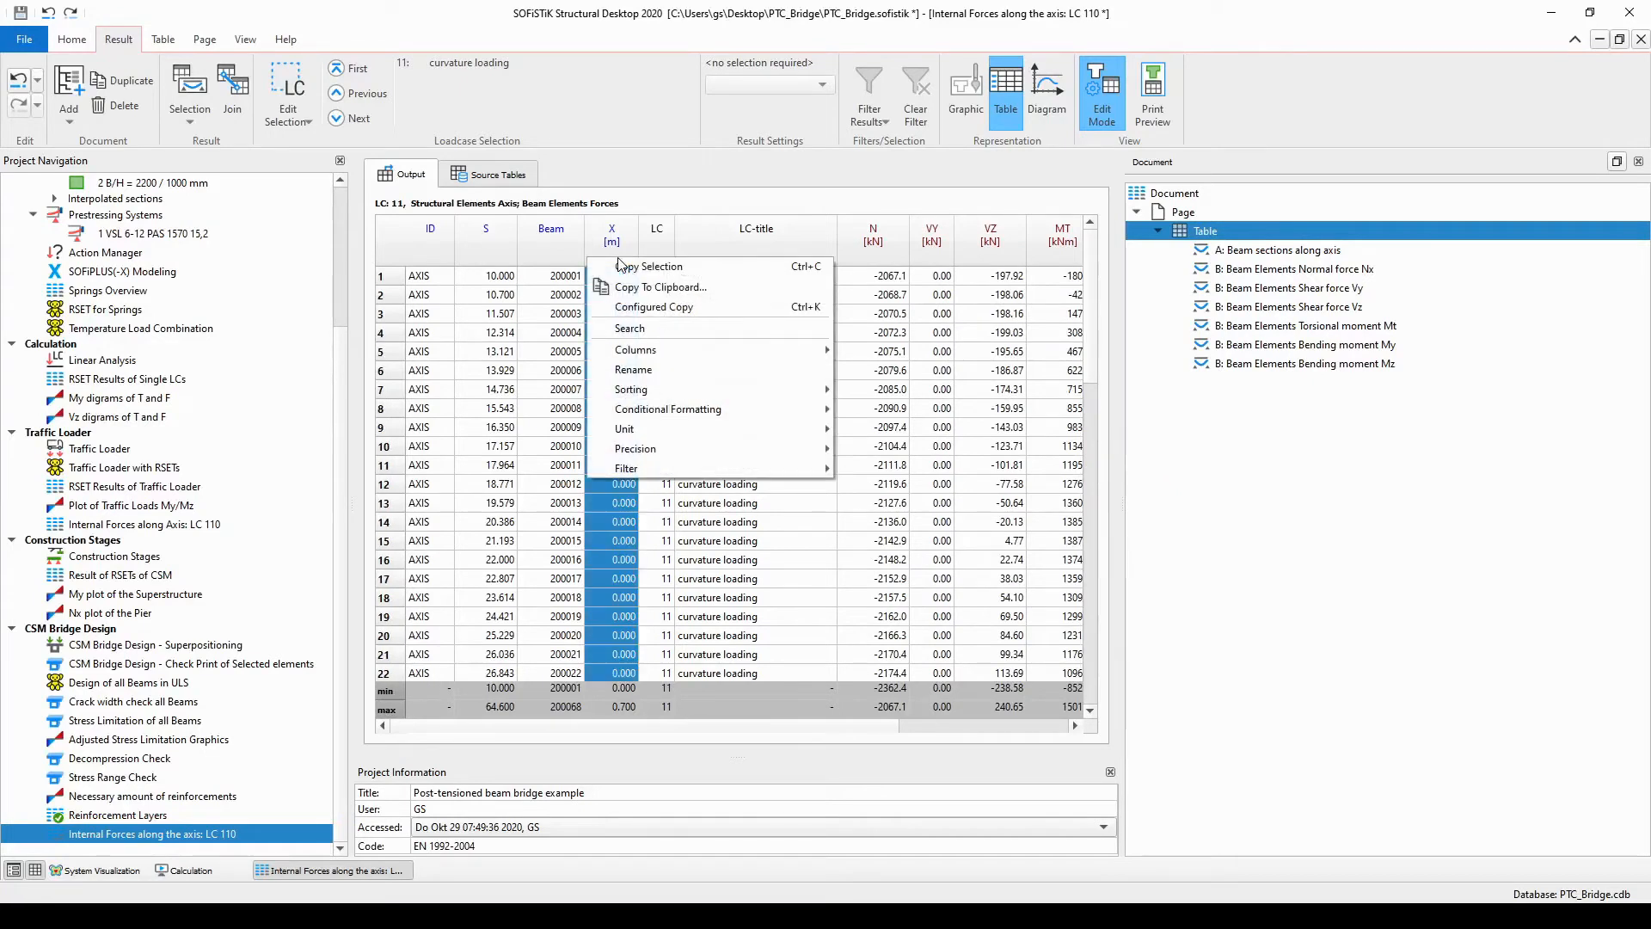
mouse_move(646, 350)
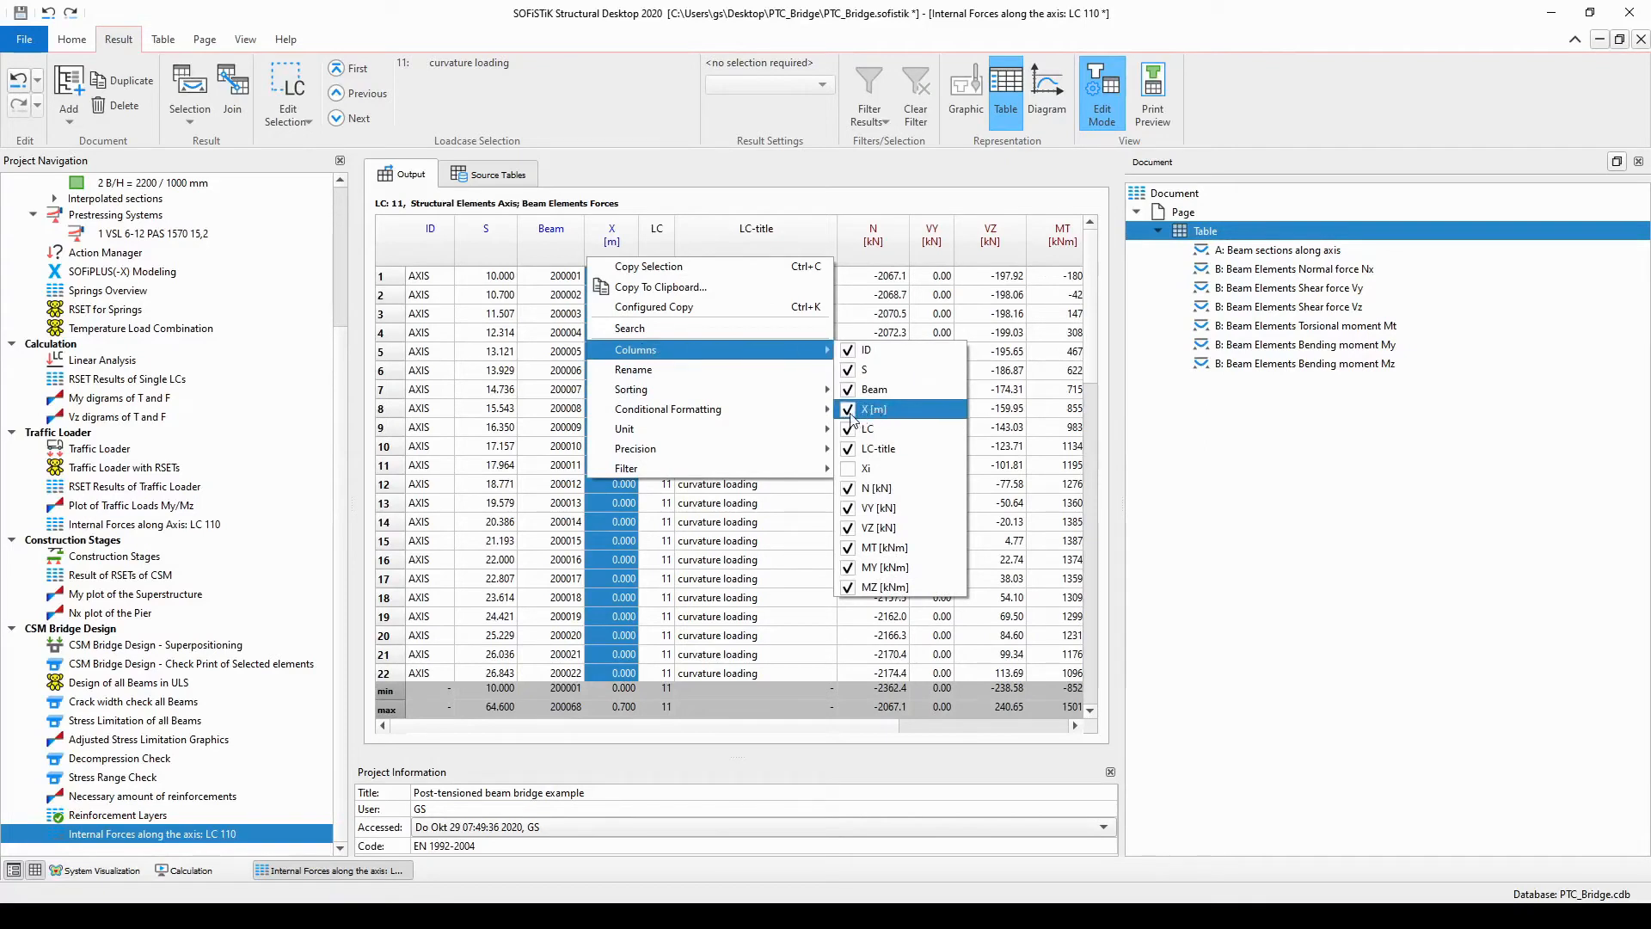
click(852, 413)
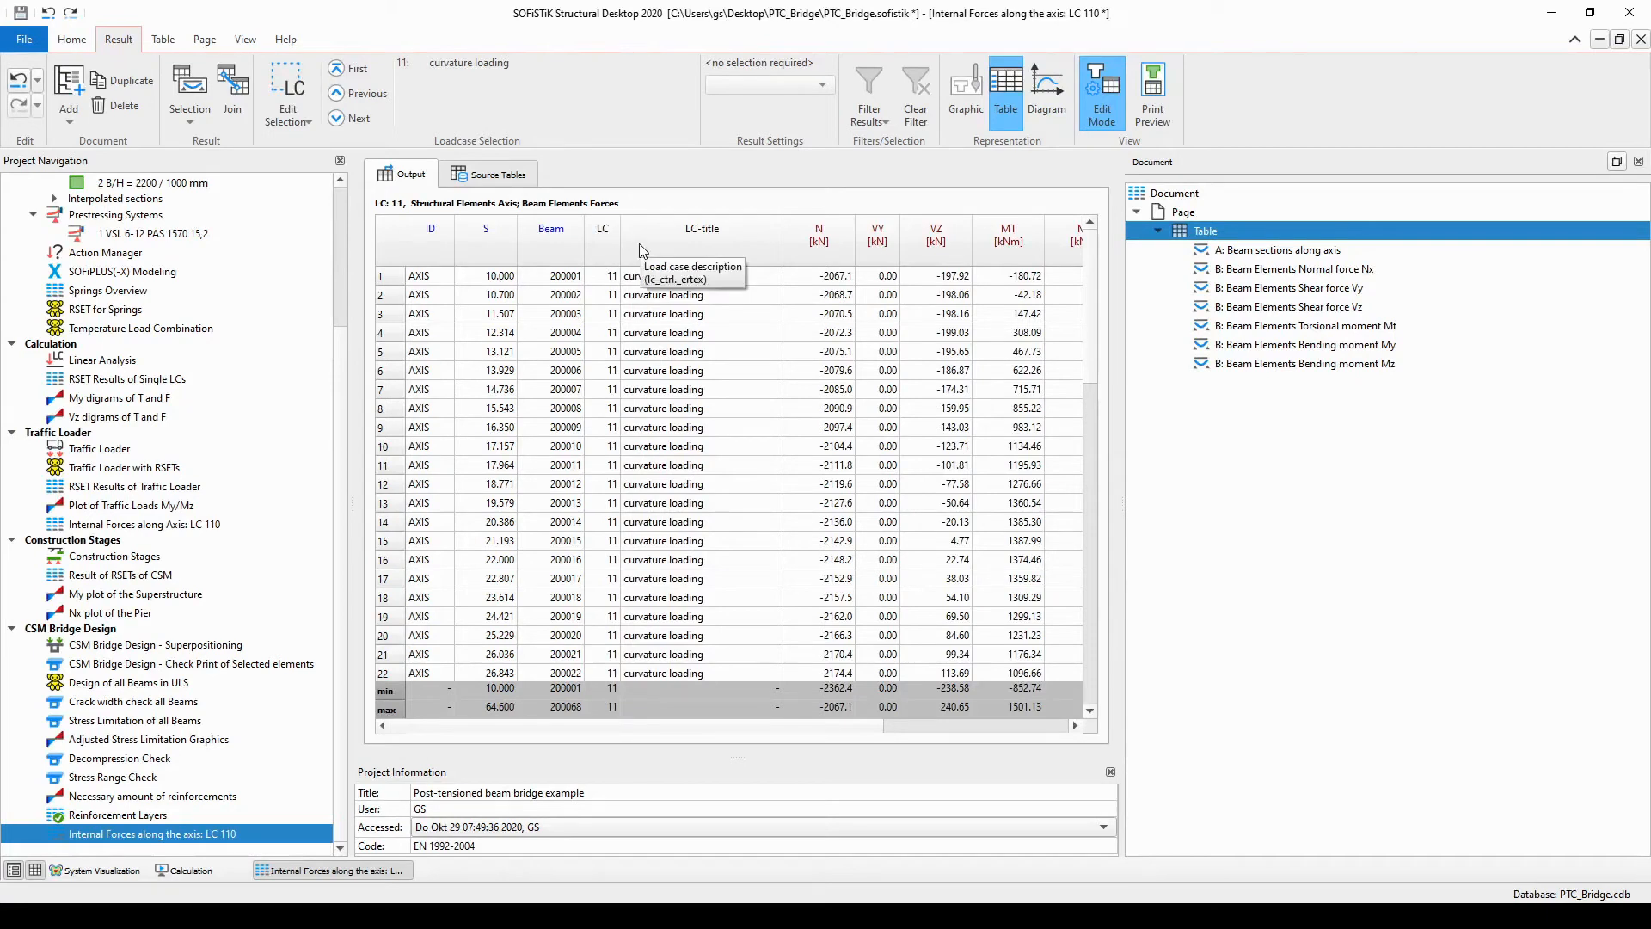
- Limit the table's loadcase selection to 110: MAX-My TS only
click(310, 127)
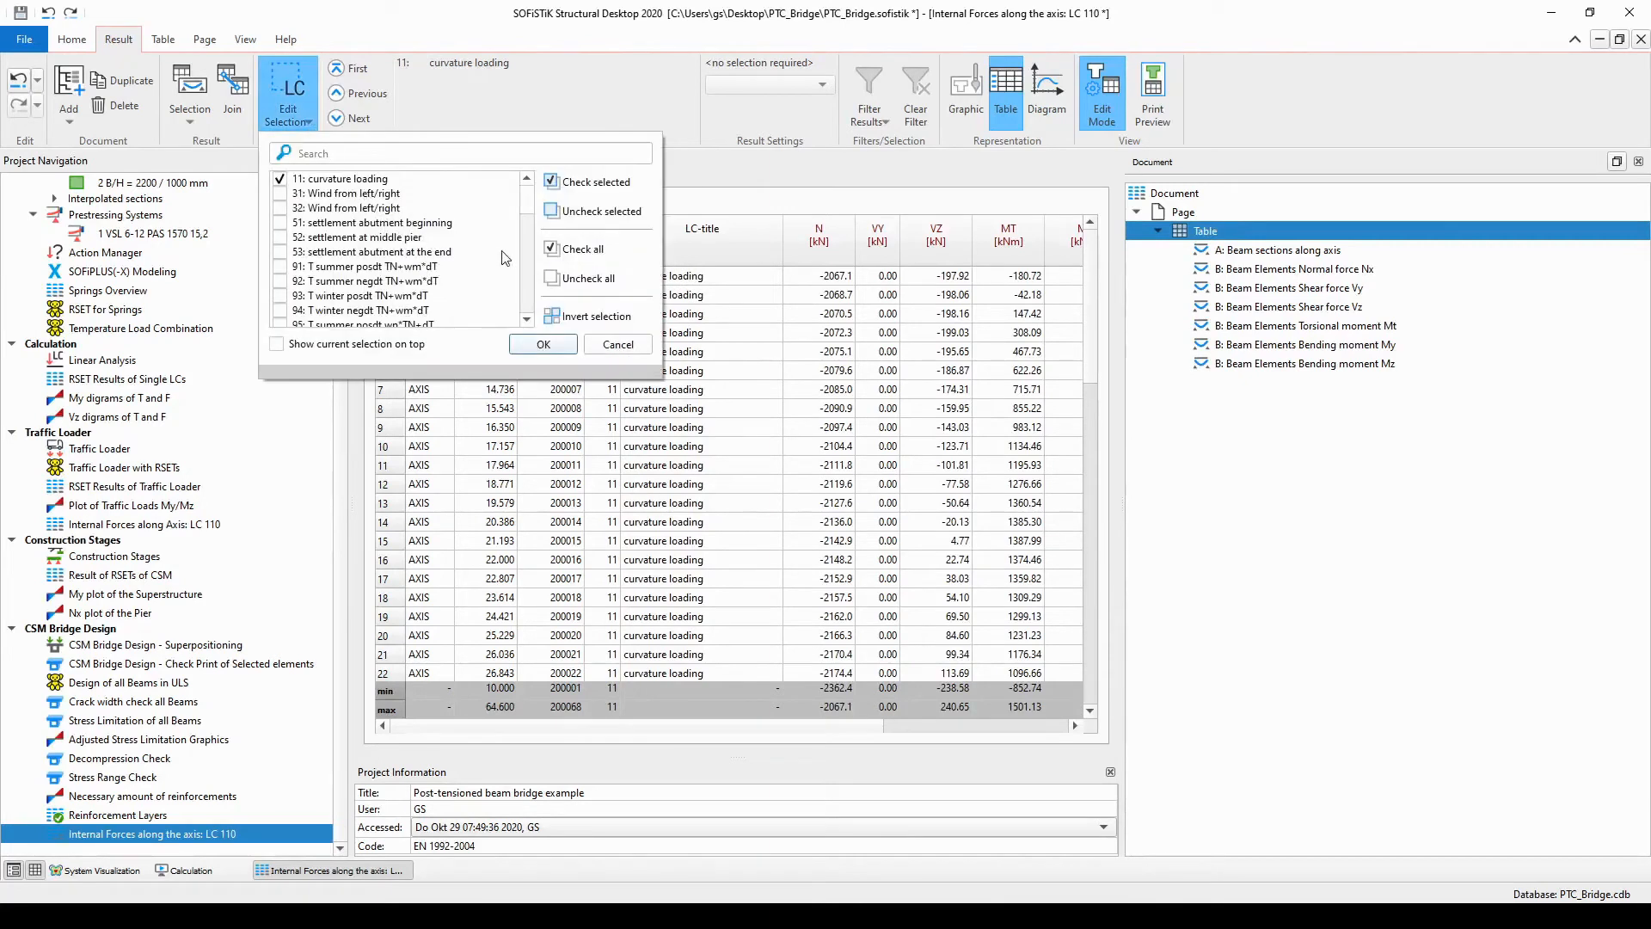
click(587, 278)
scroll(410, 228, down, 4)
scroll(410, 229, down, 1)
click(280, 296)
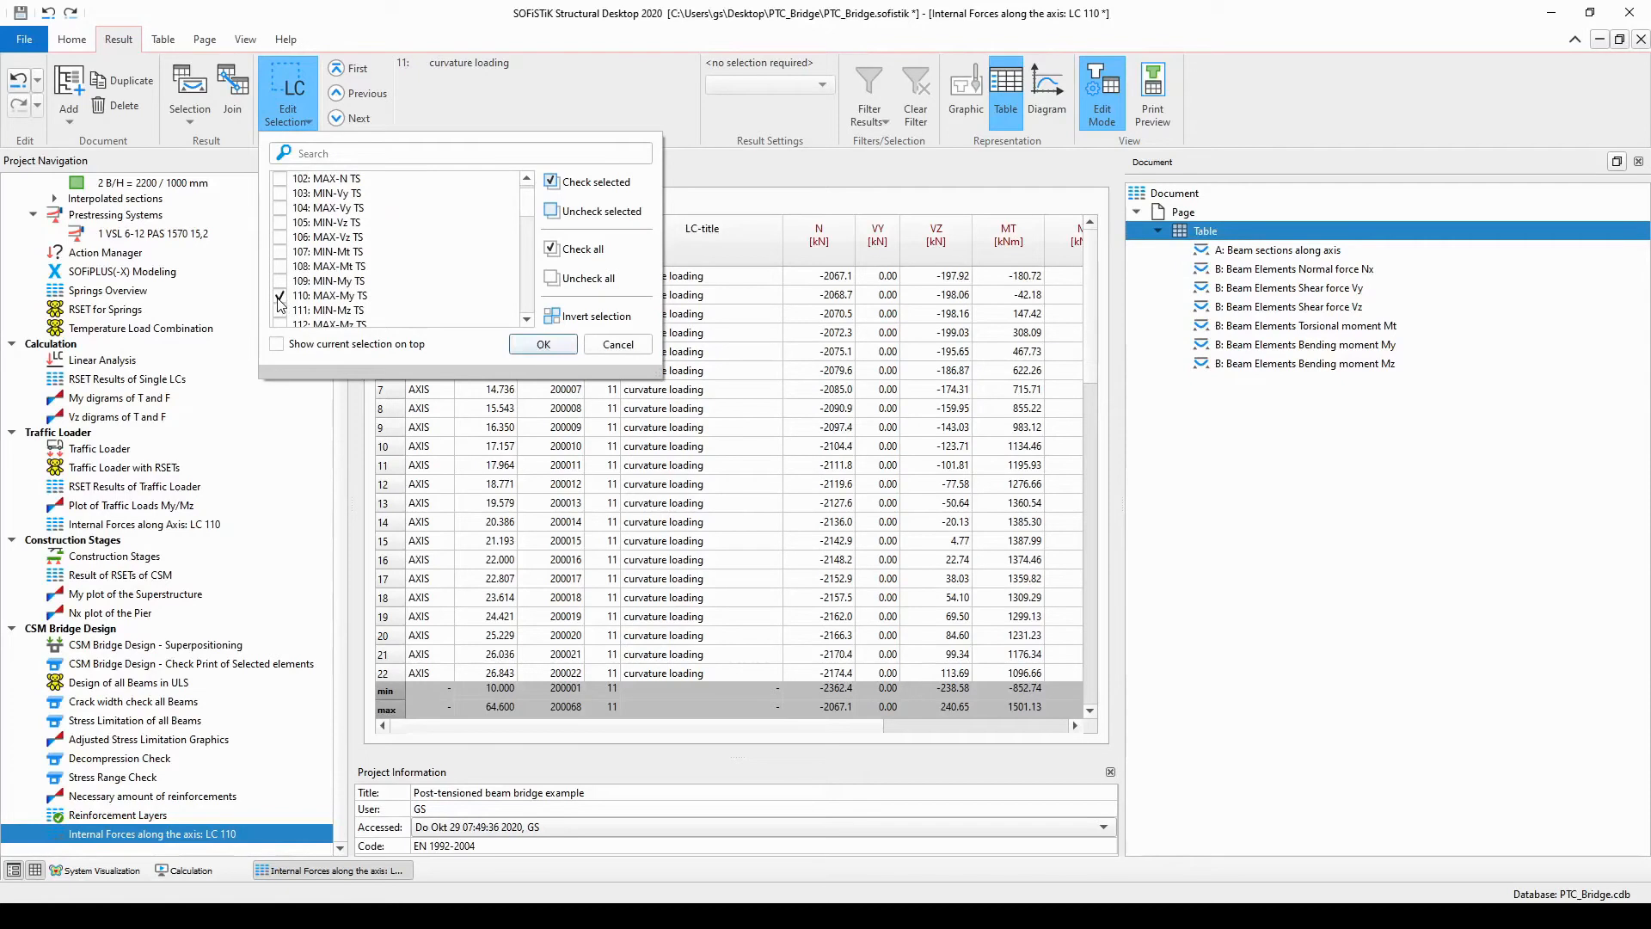
click(544, 345)
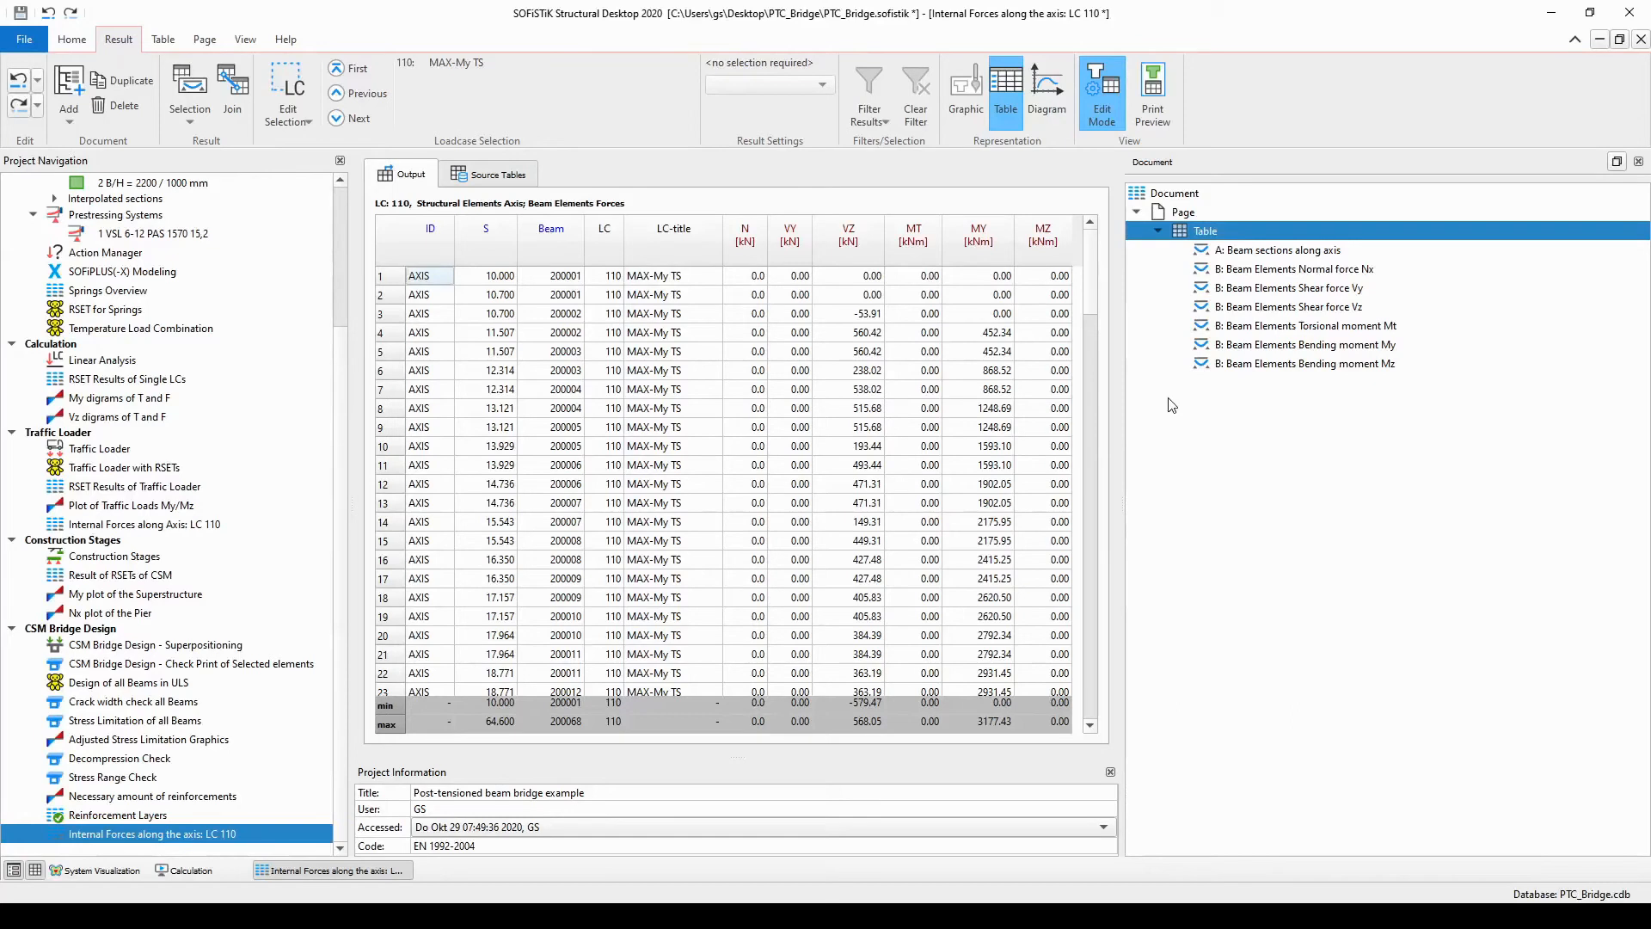
- Duplicate the beam forces table in the document and set the copy's output to XLSX
key(ctrl+d)
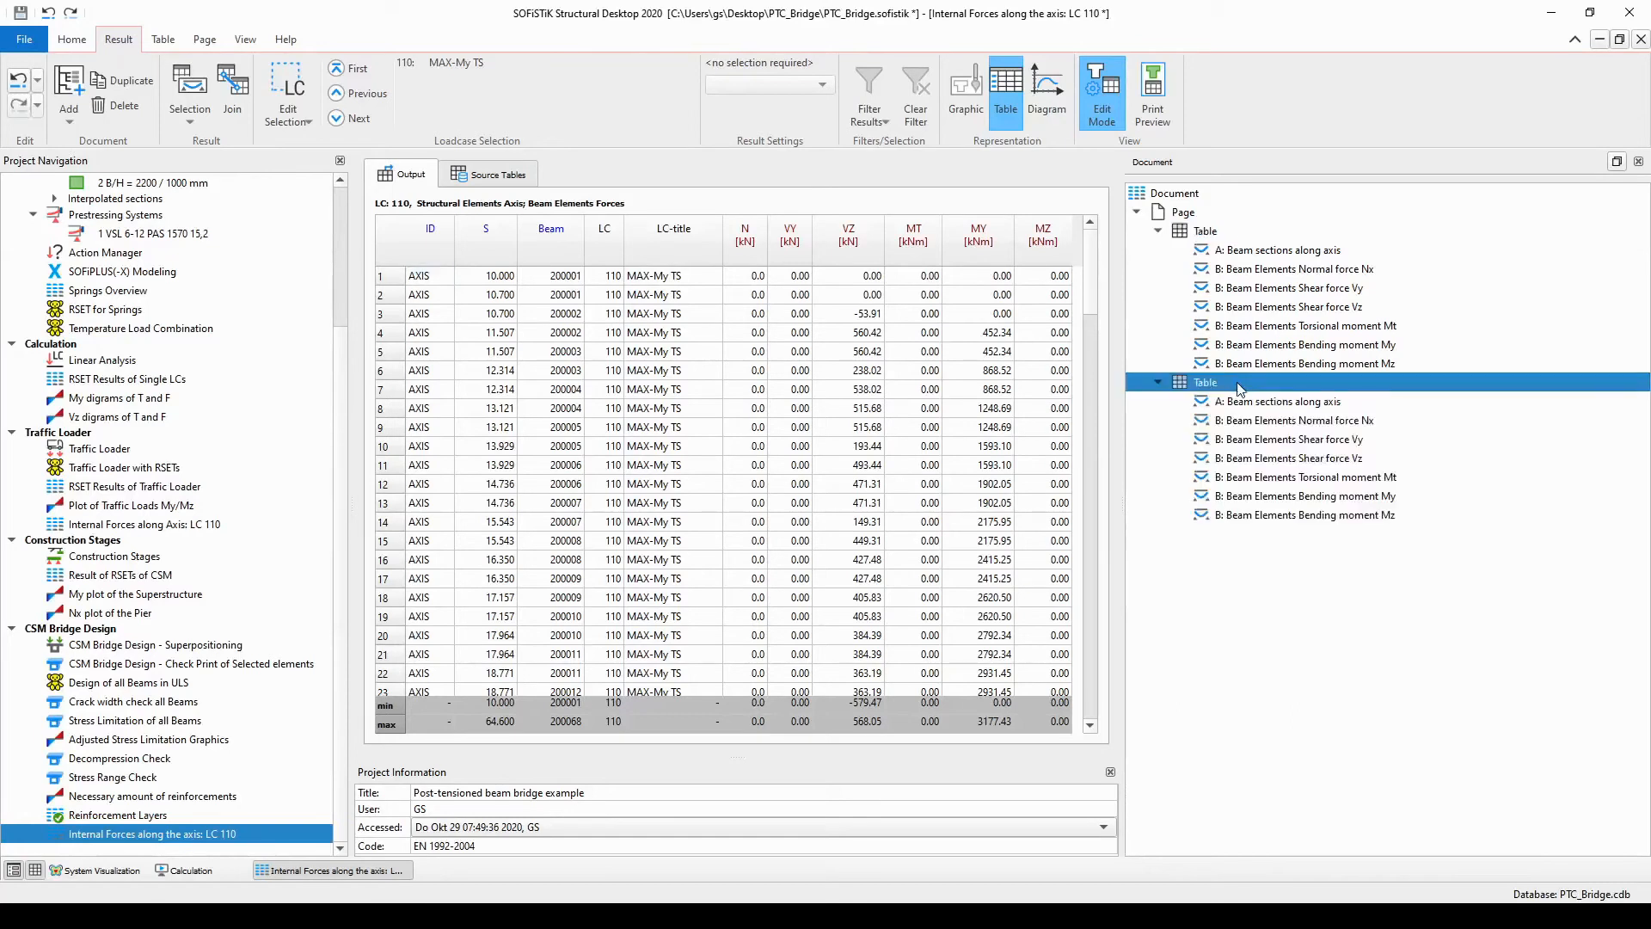
click(163, 43)
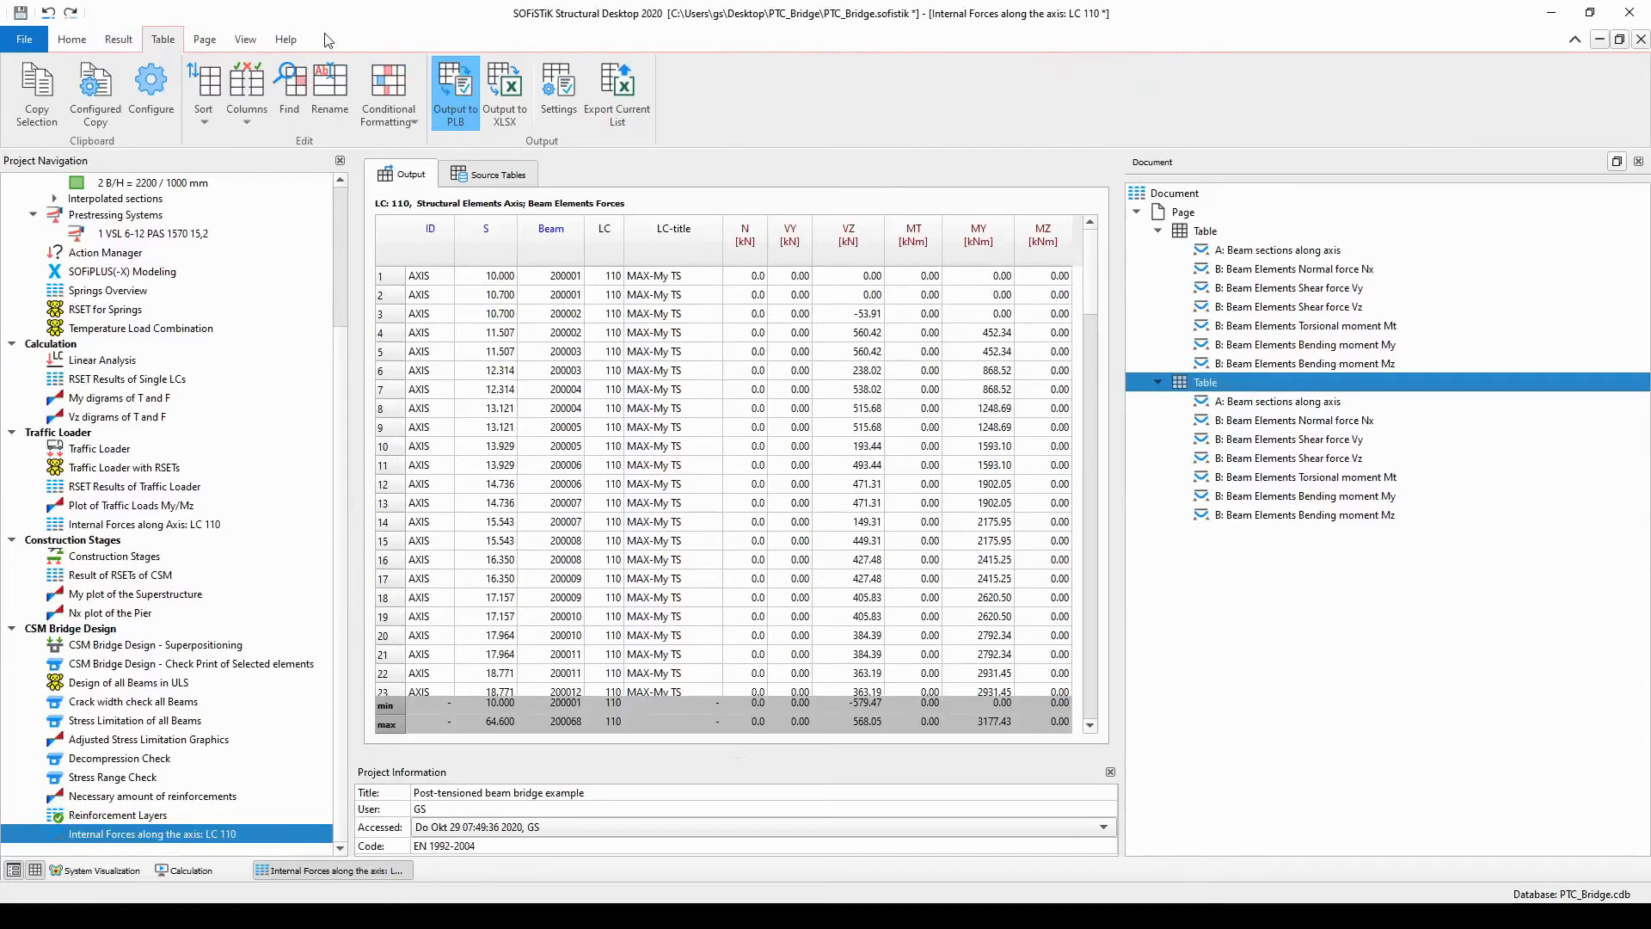
click(517, 120)
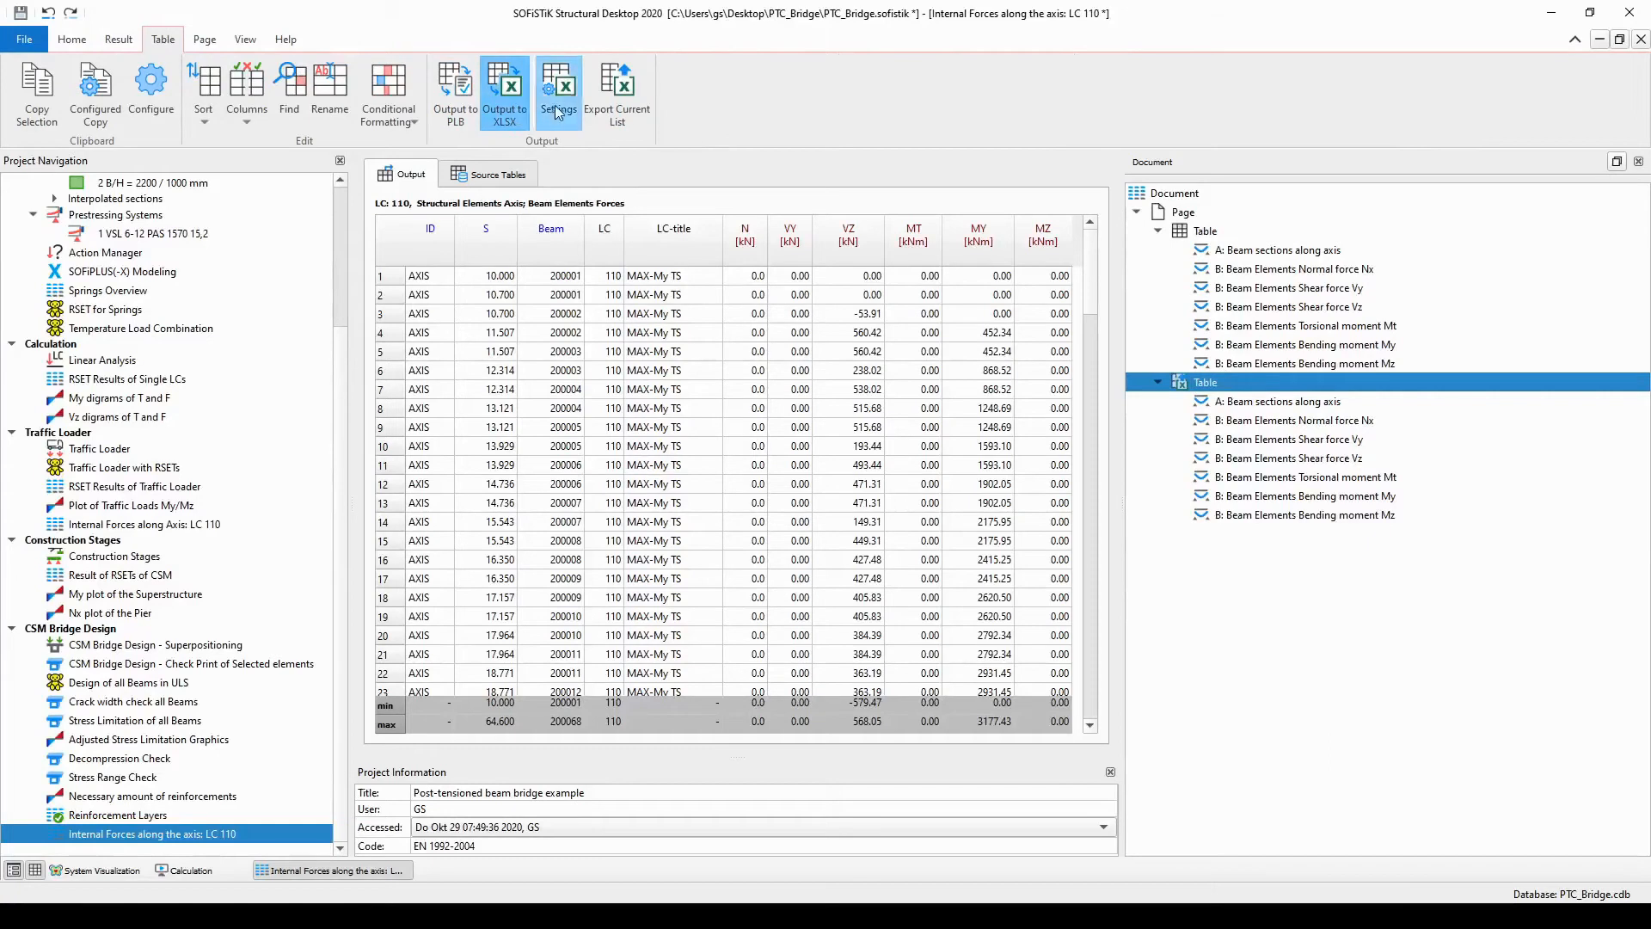
- Set the duplicated table's XLSX export file to "Internal Forces LC 110" and its worksheet to "Excercise"
click(557, 113)
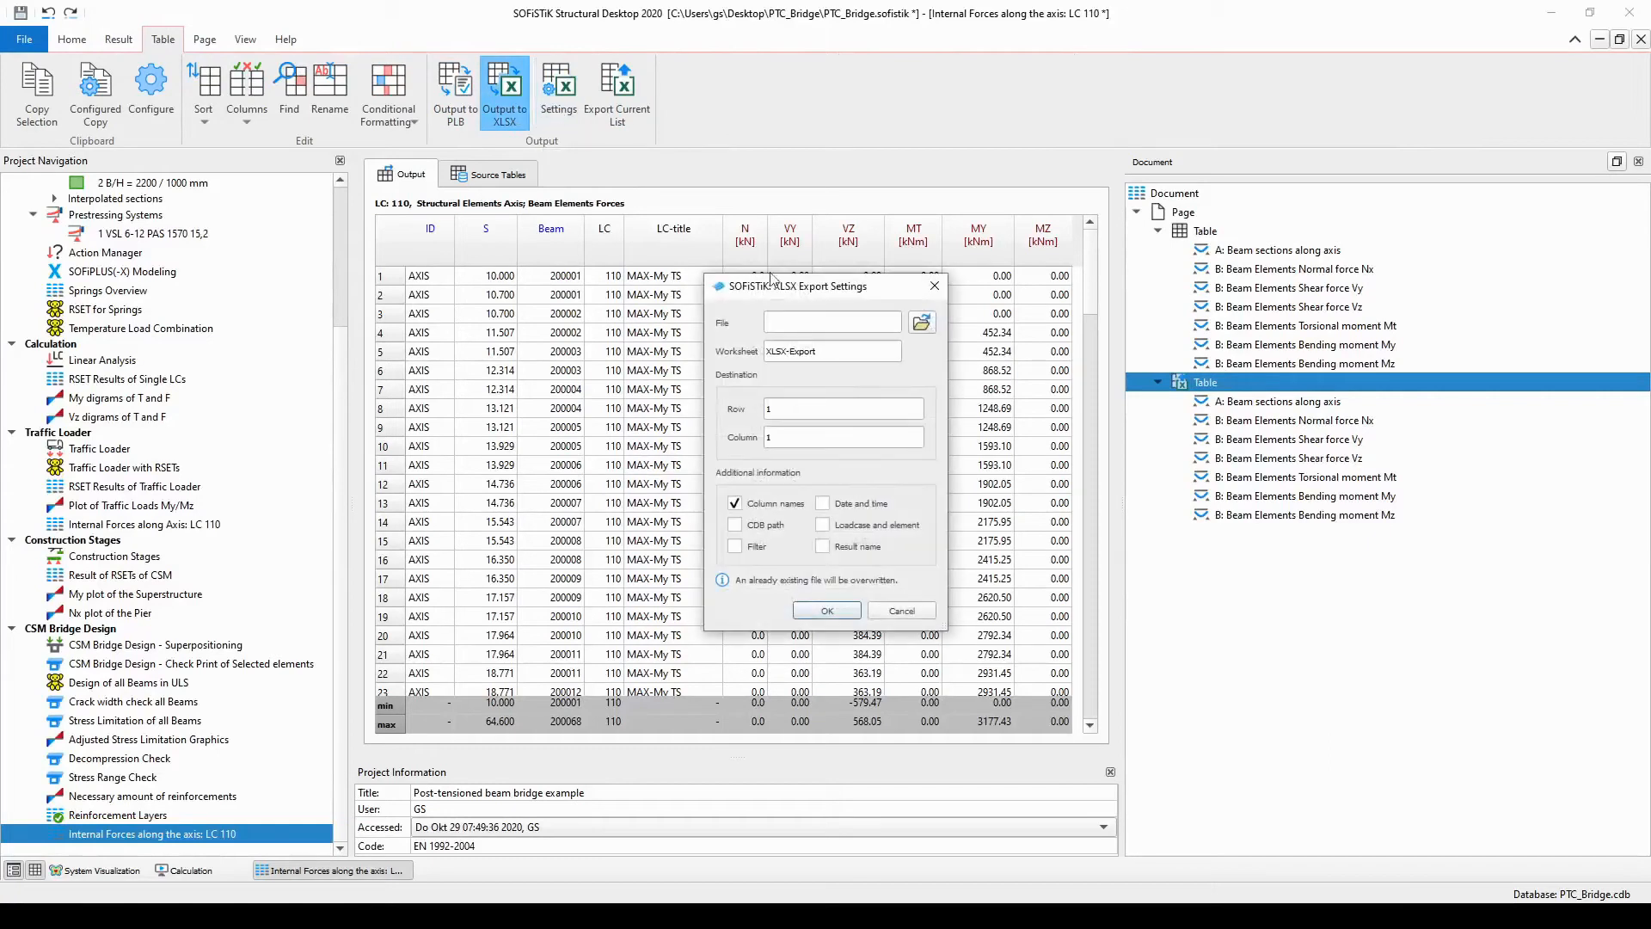
click(784, 324)
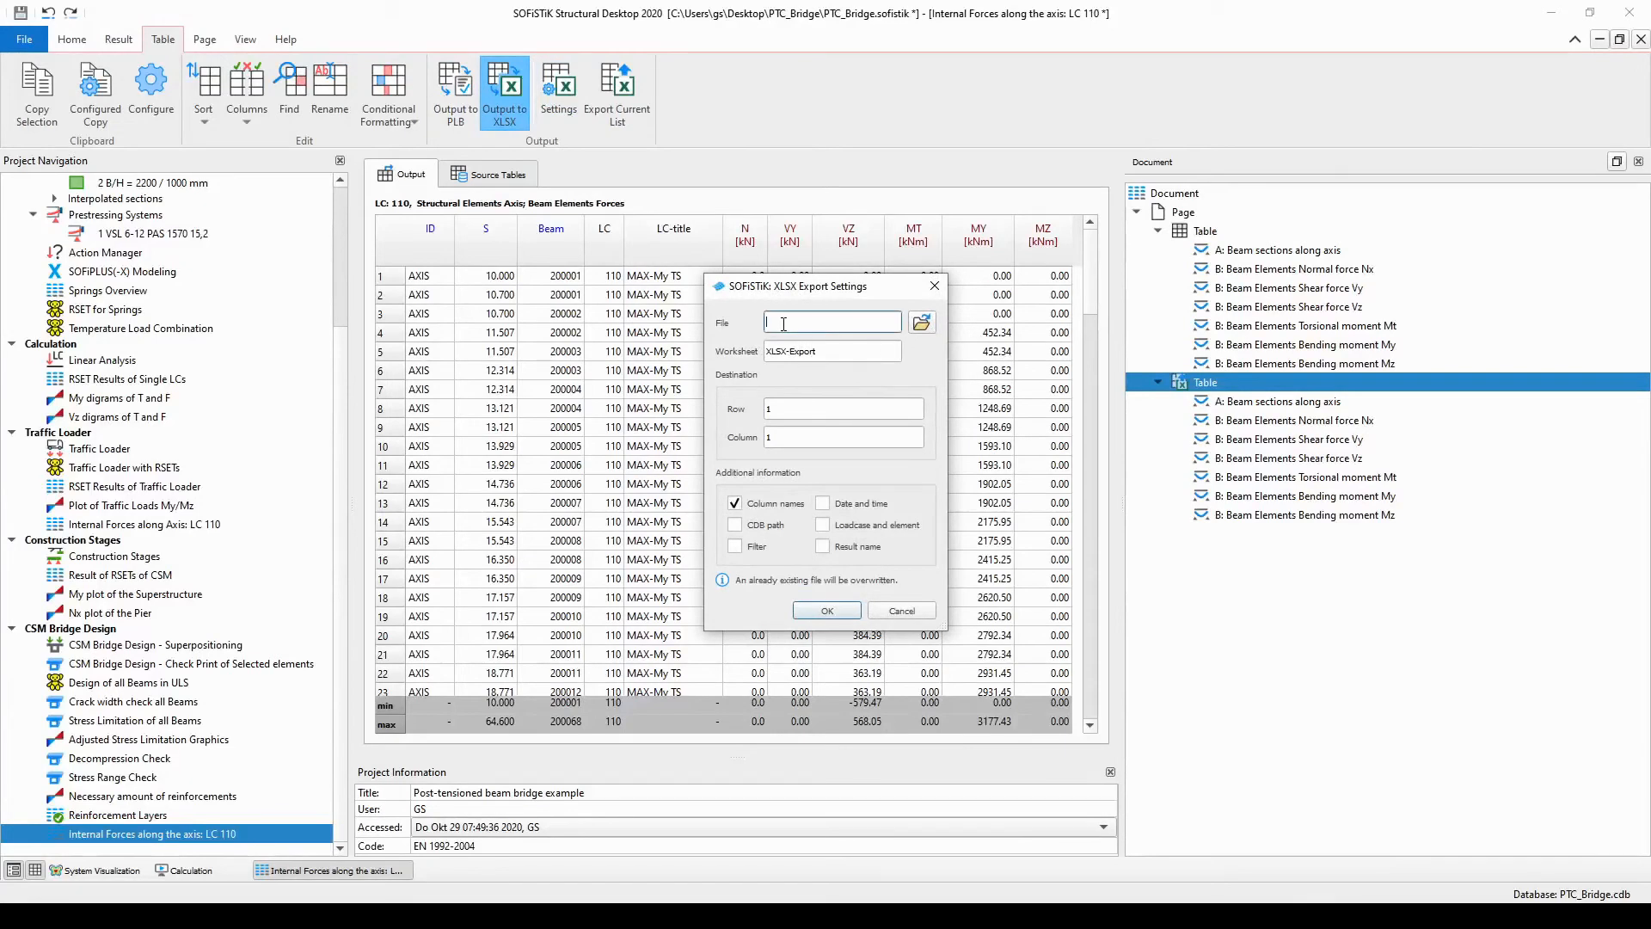
text(Internal Forces LC 110)
drag(830, 354, 767, 360)
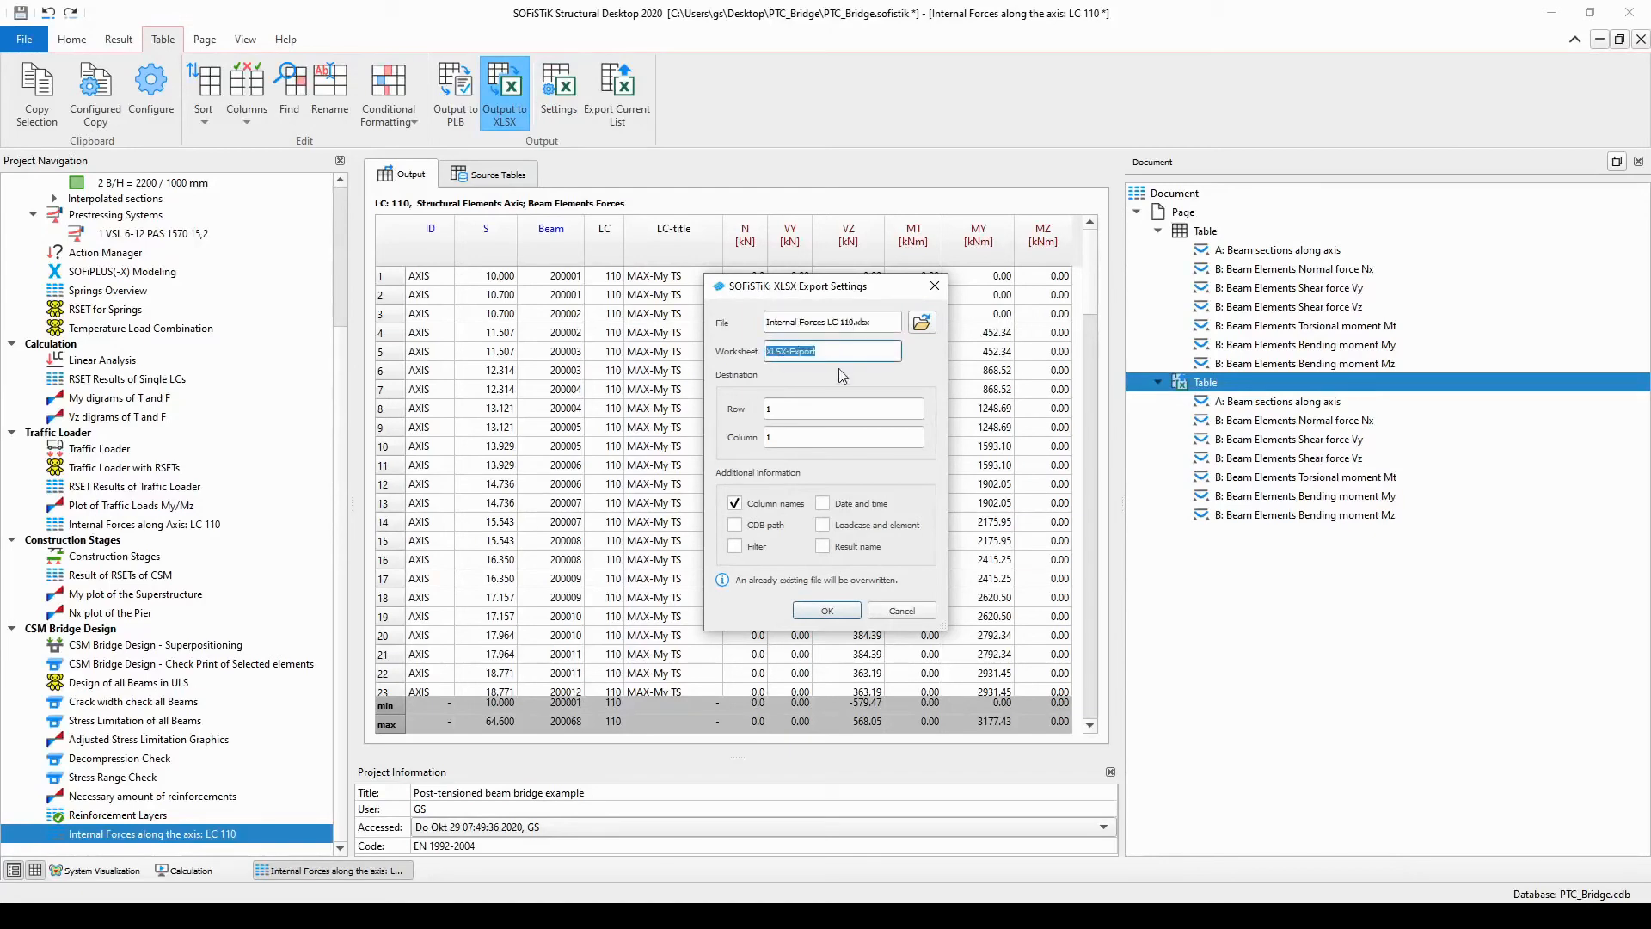
text(Excercise)
click(828, 611)
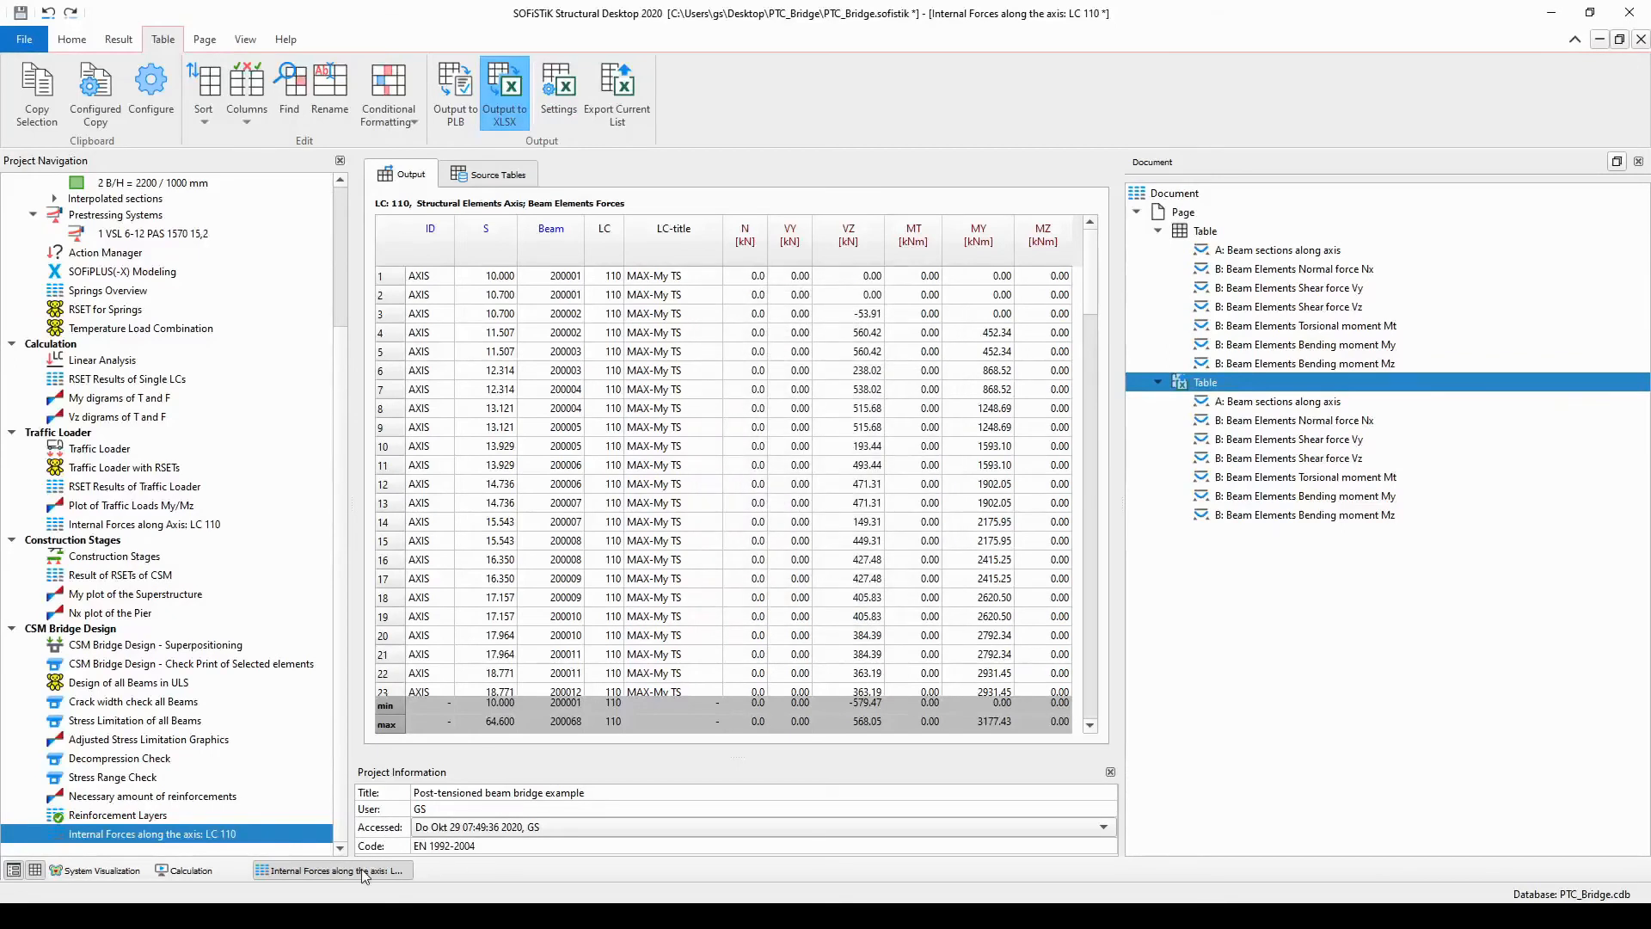
- Close the "Internal Forces along the axis: LC 110" document and calculate its task
right_click(314, 877)
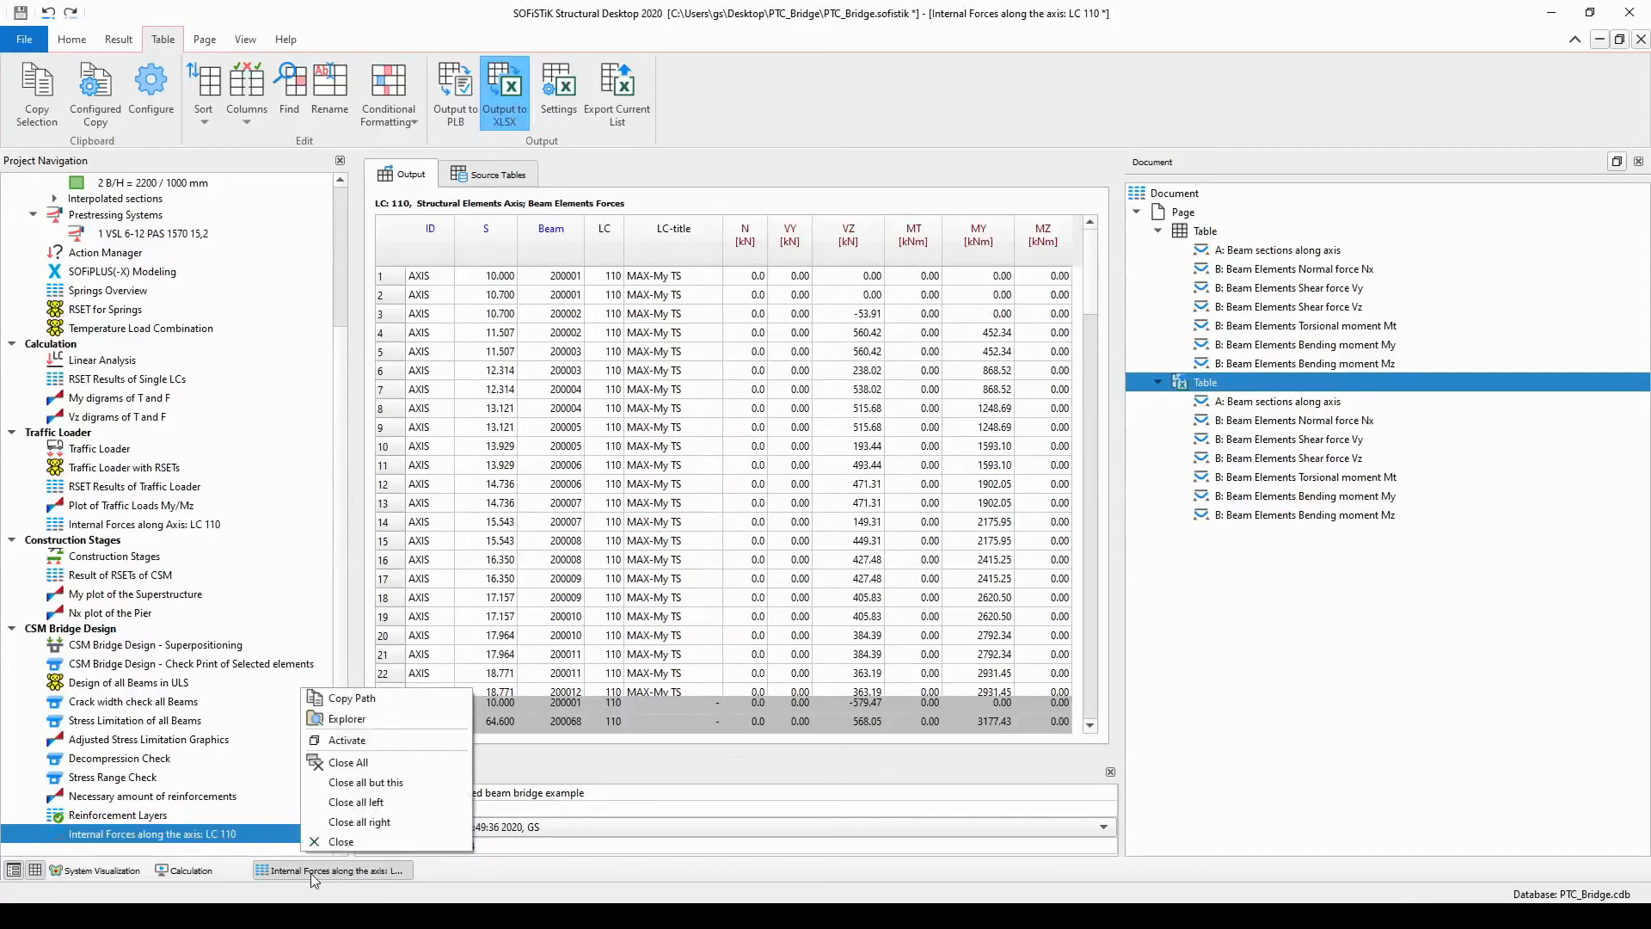
click(351, 846)
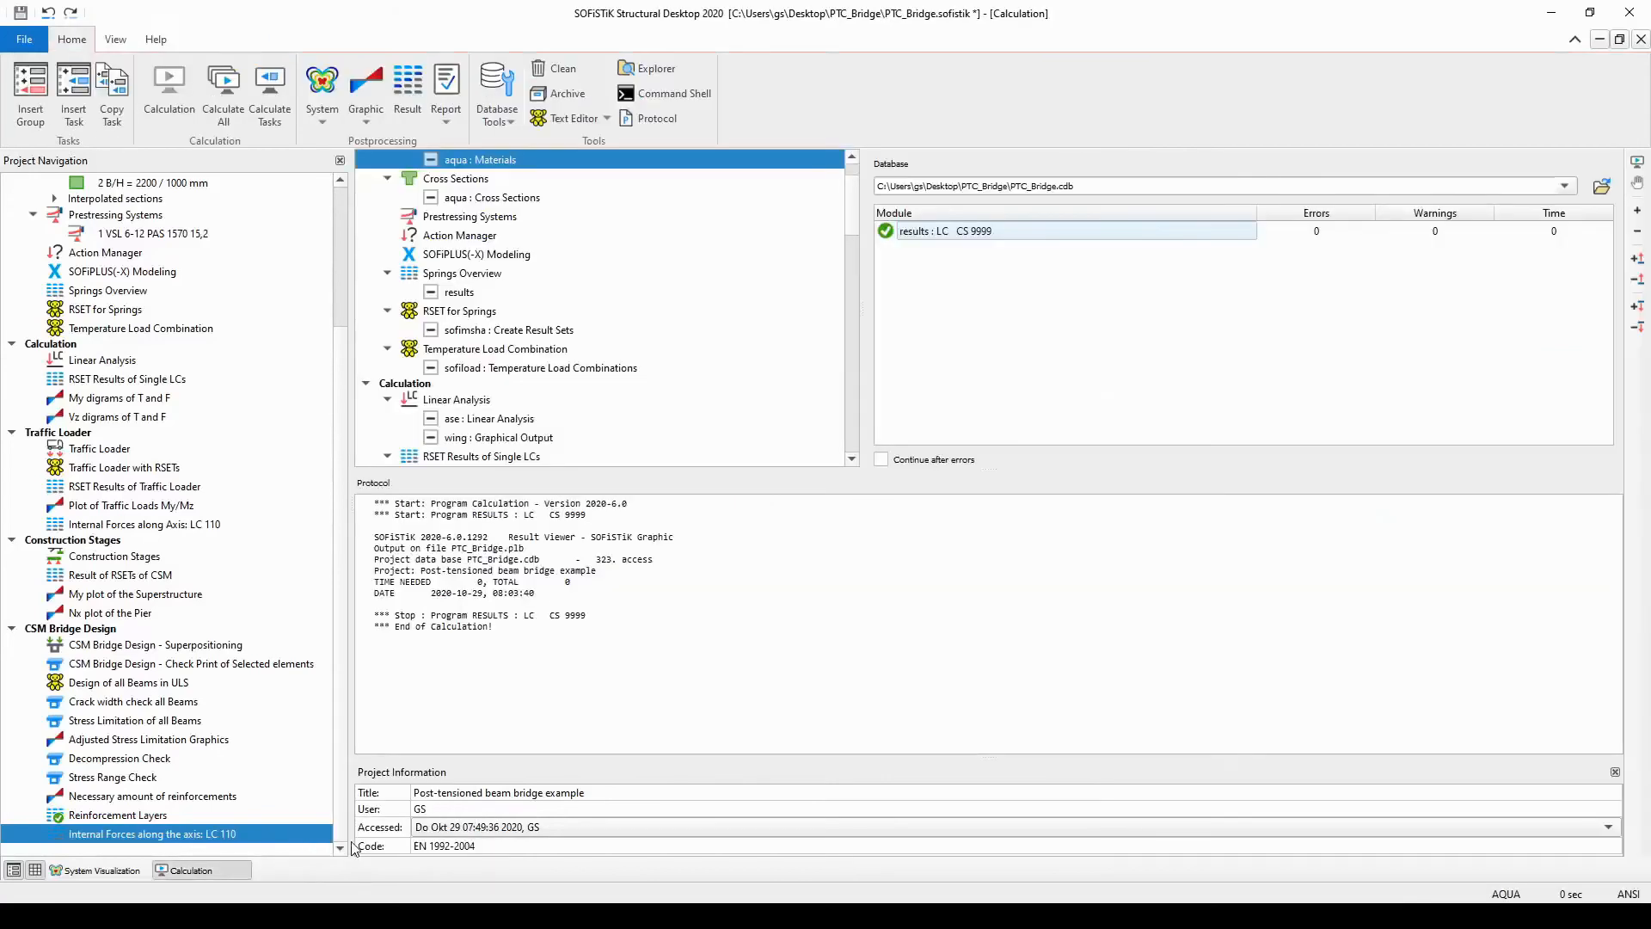
right_click(283, 836)
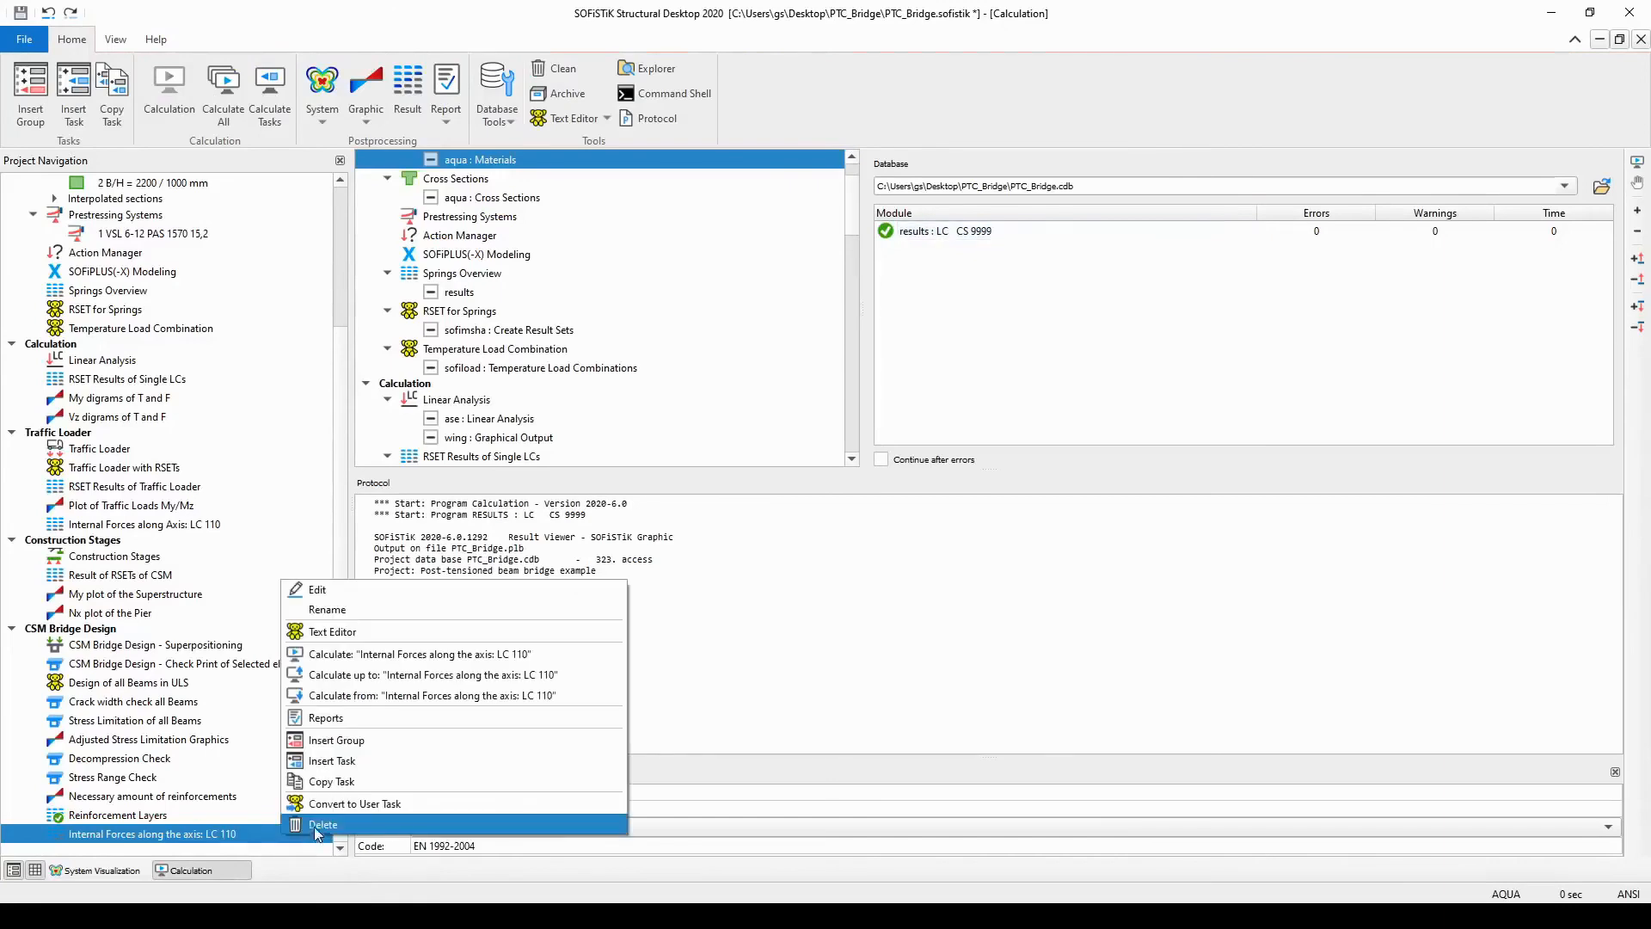
click(466, 656)
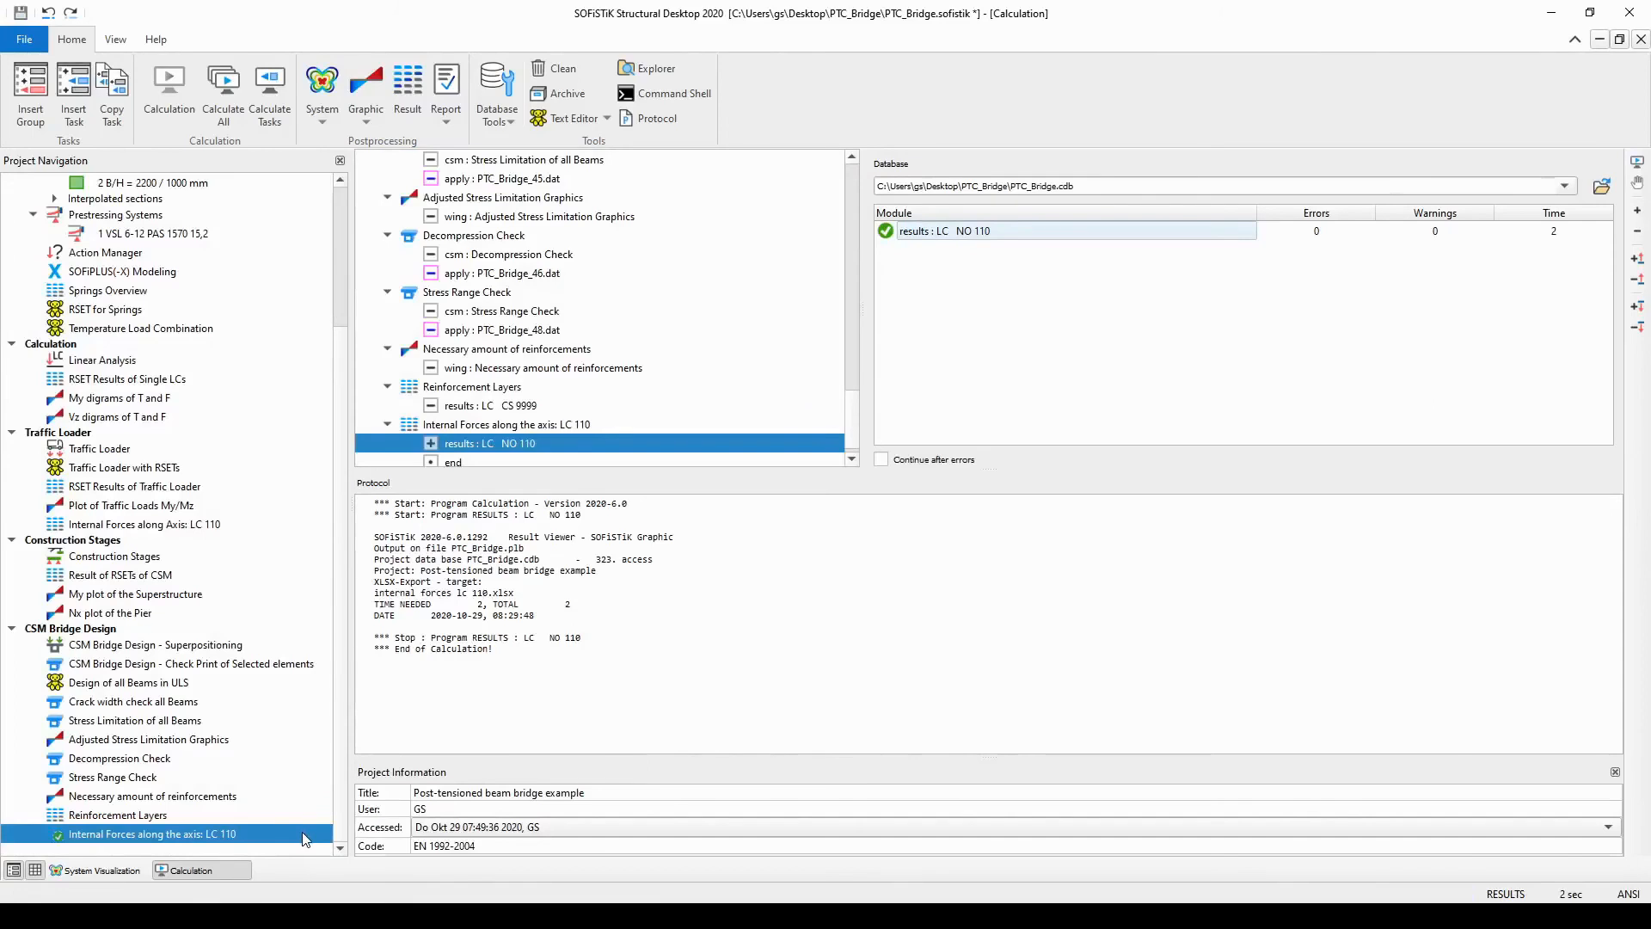
- Open the report of the internal forces task and view its LC 110 beam elements forces table
right_click(302, 838)
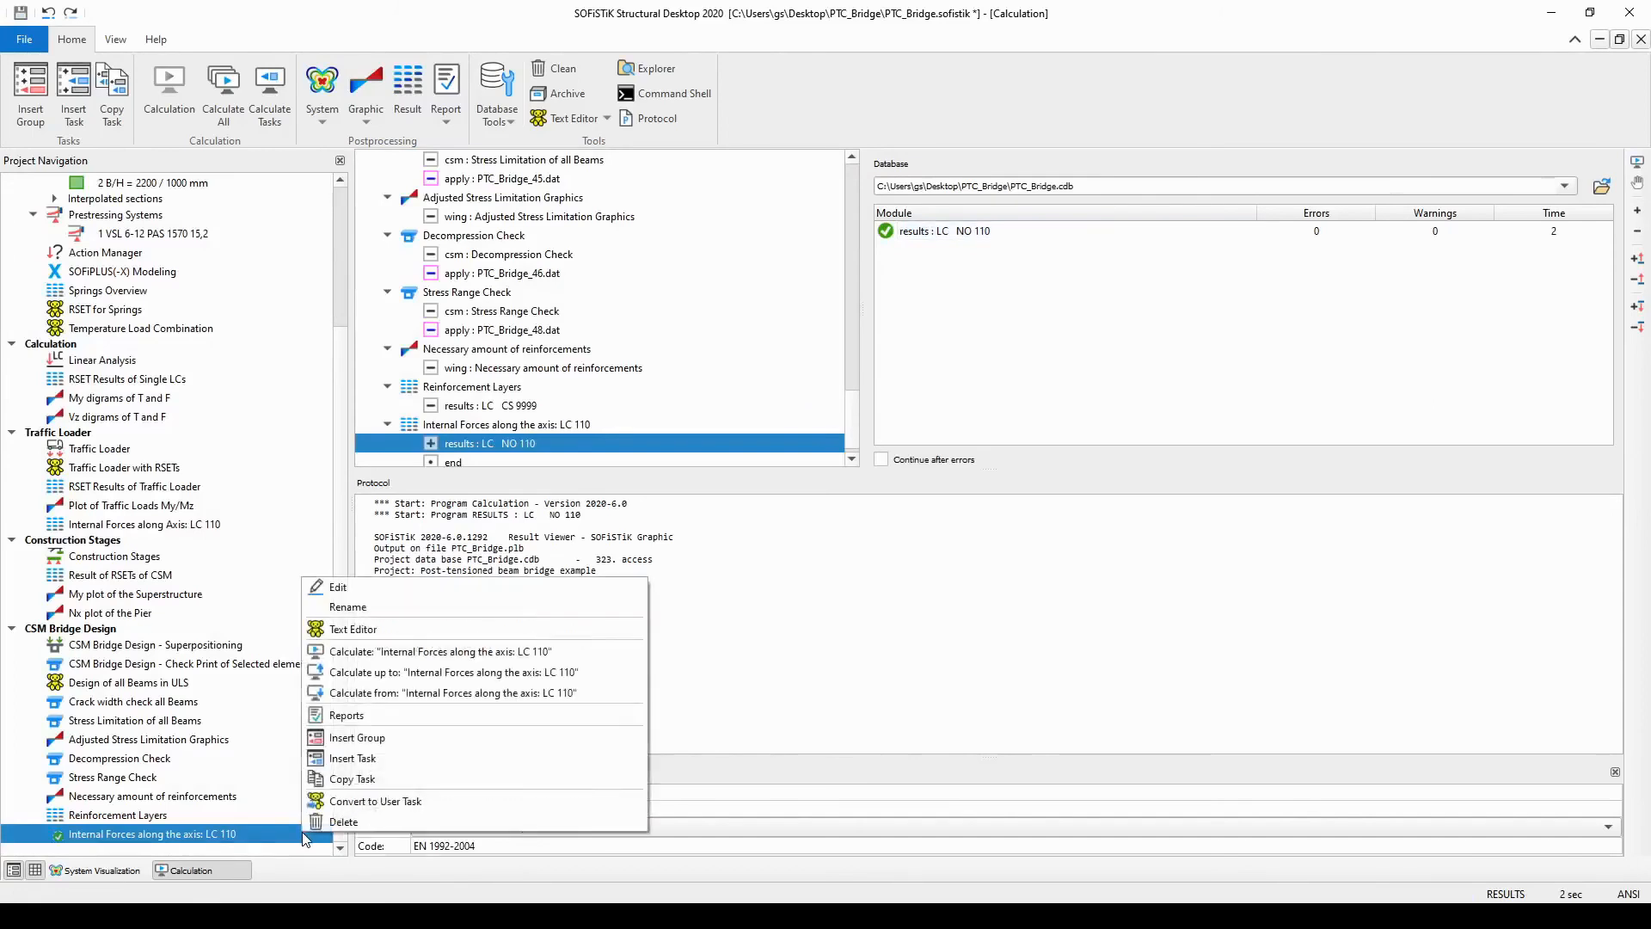
click(382, 716)
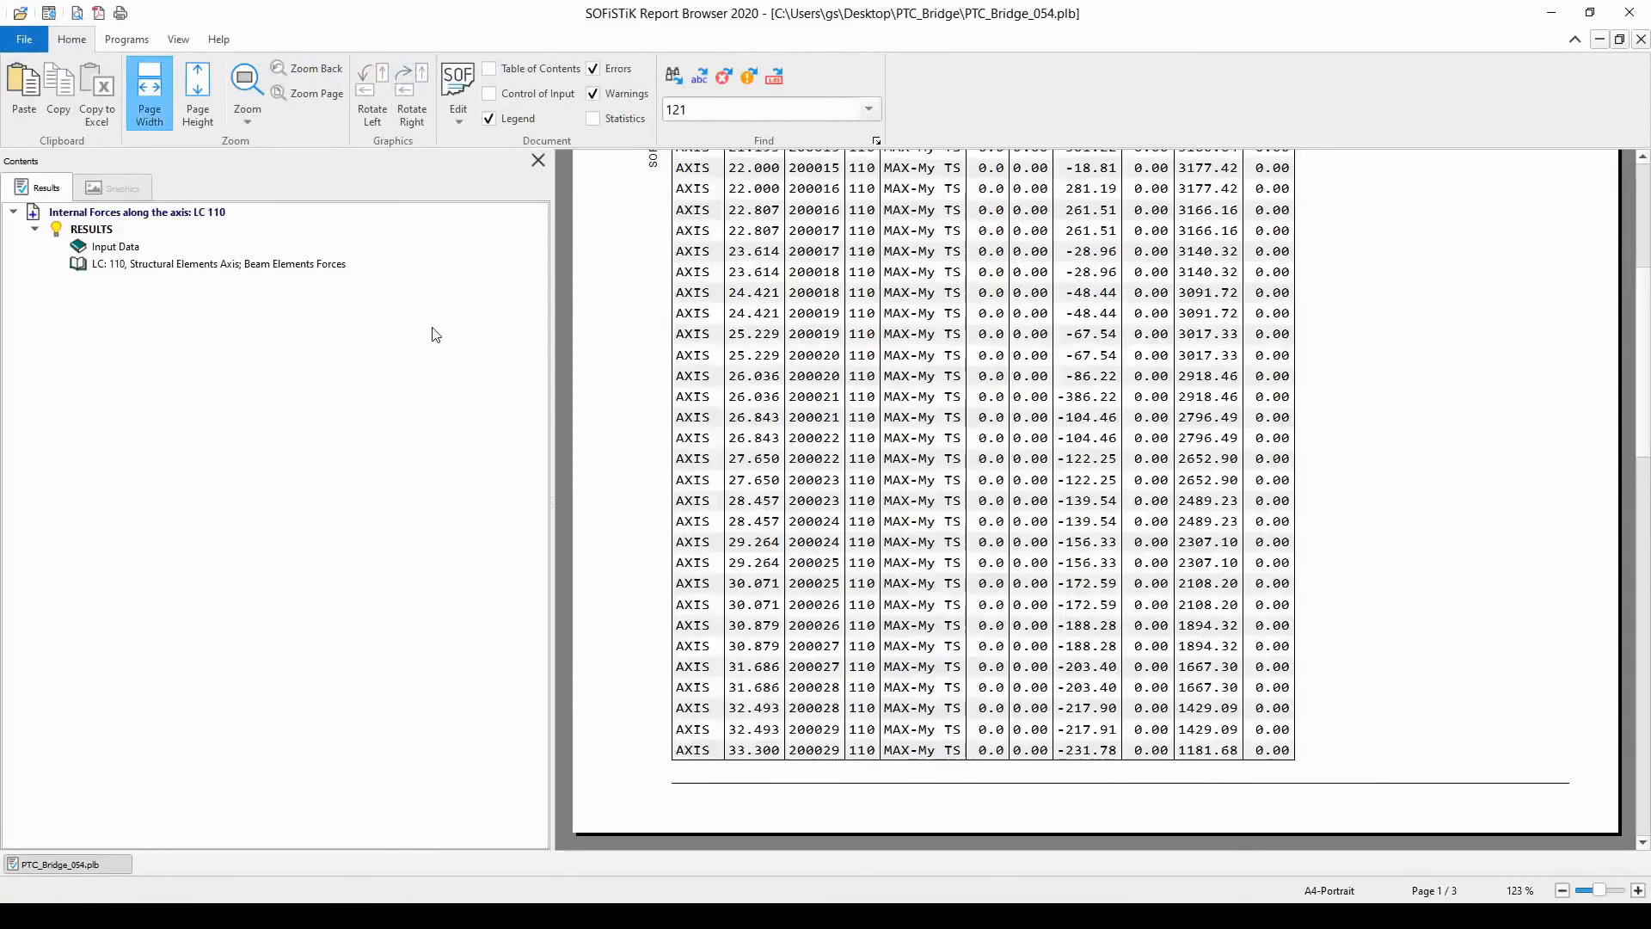
click(320, 266)
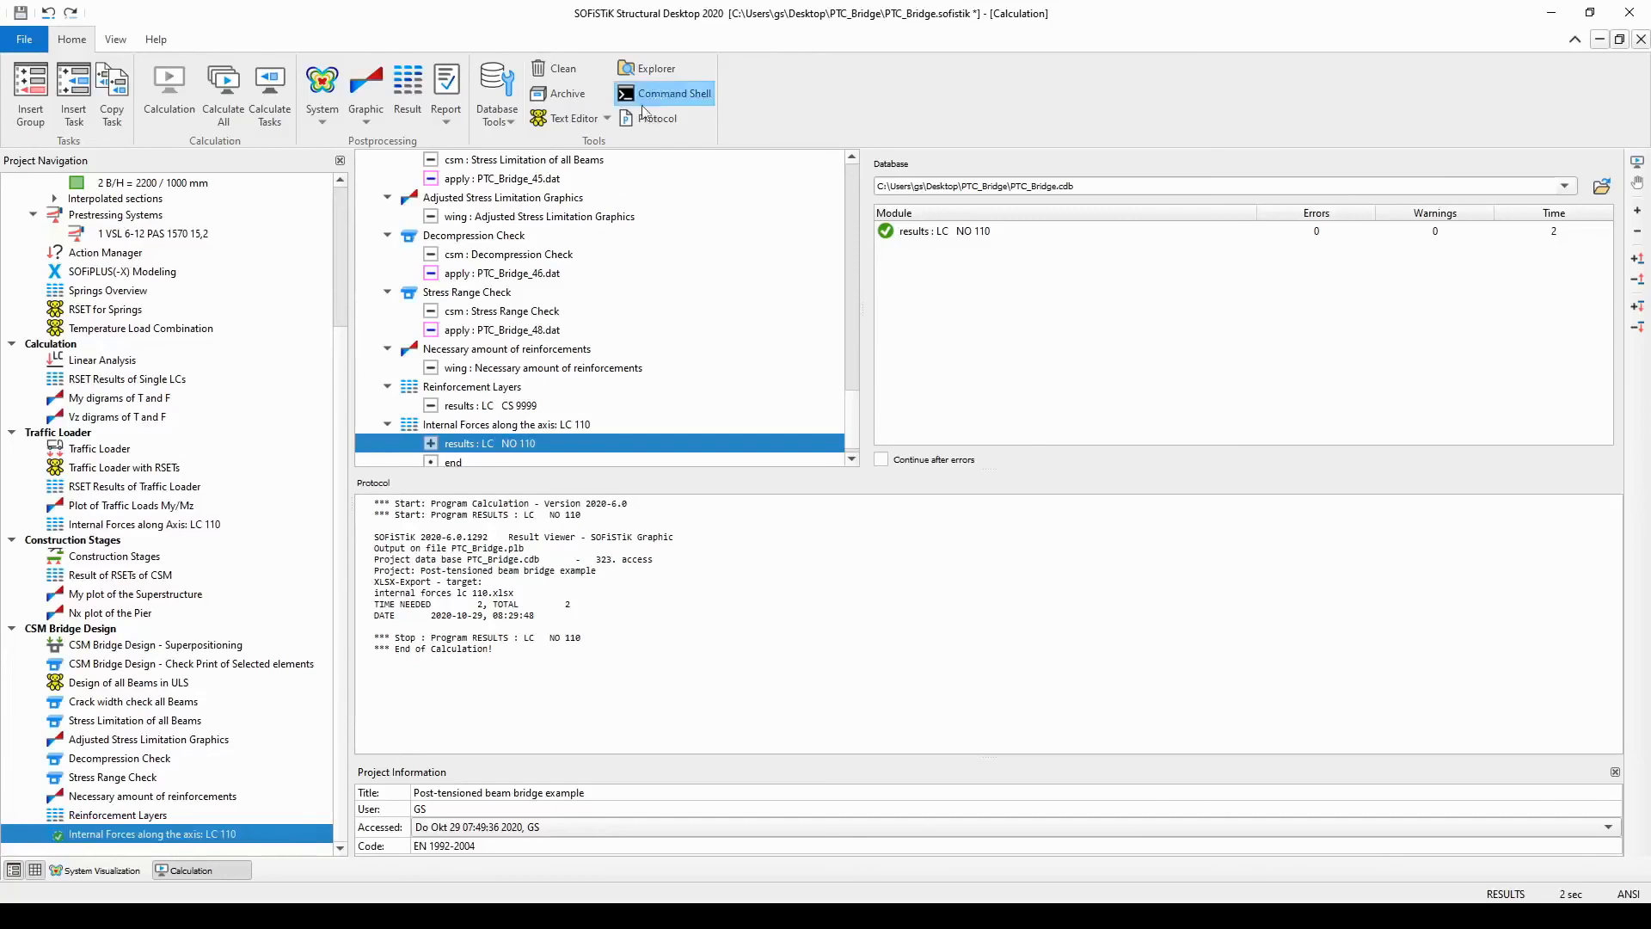
- Open the PTC_Bridge project folder in Explorer and open "internal forces lc 110.xlsx" in Excel to check the exported Excercise worksheet
click(666, 73)
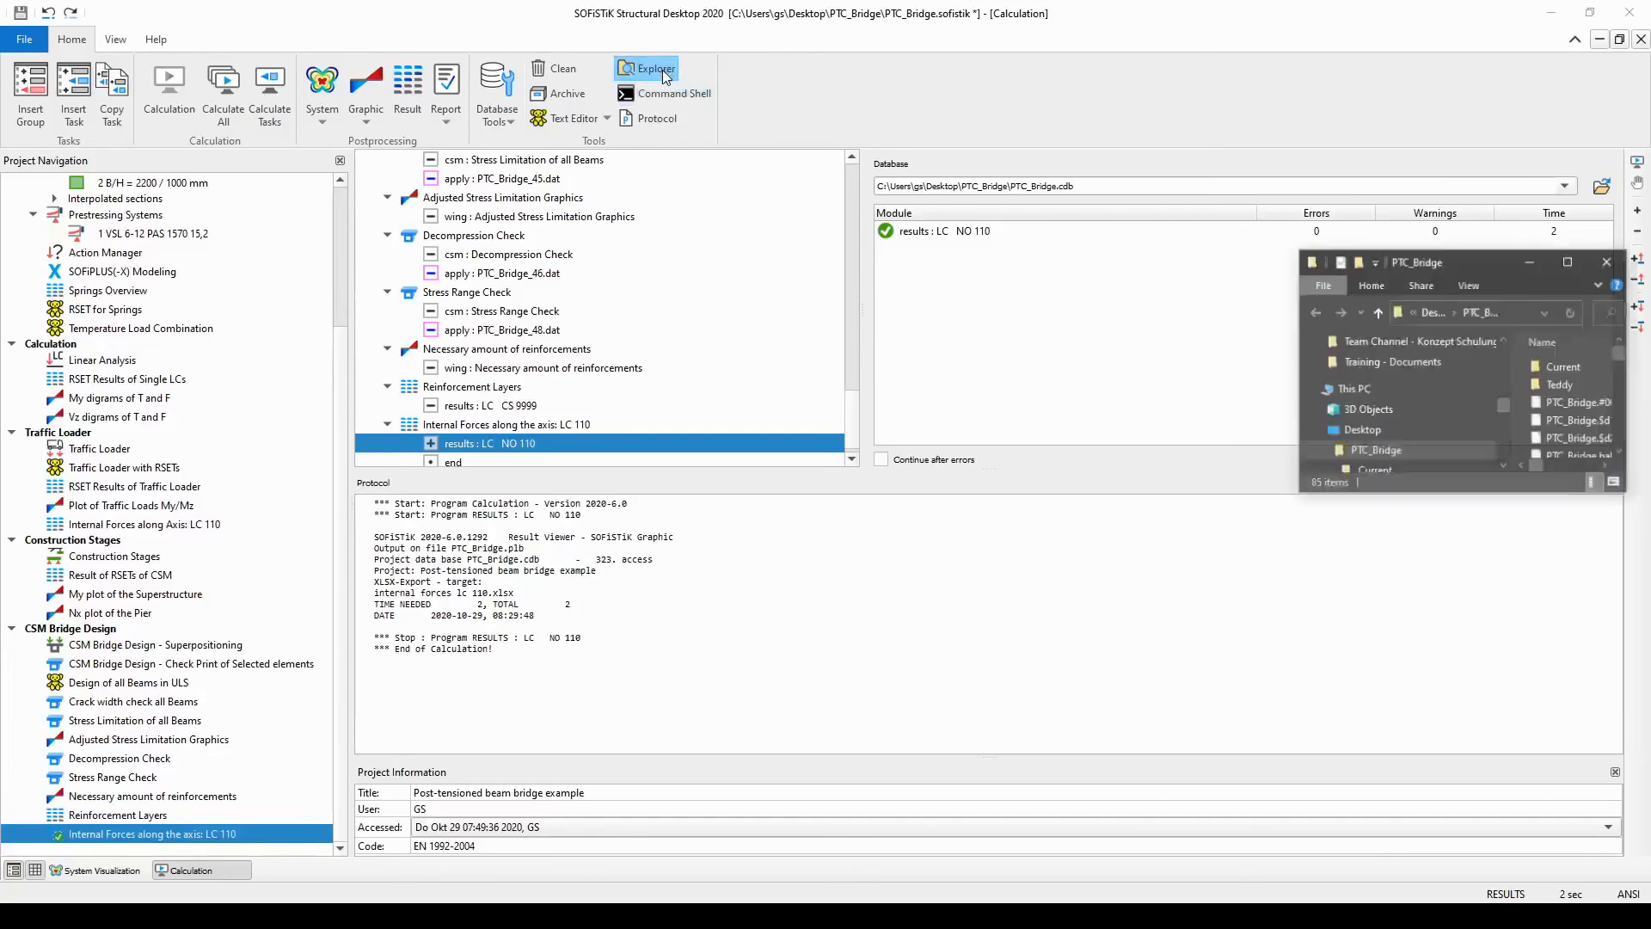
click(1569, 261)
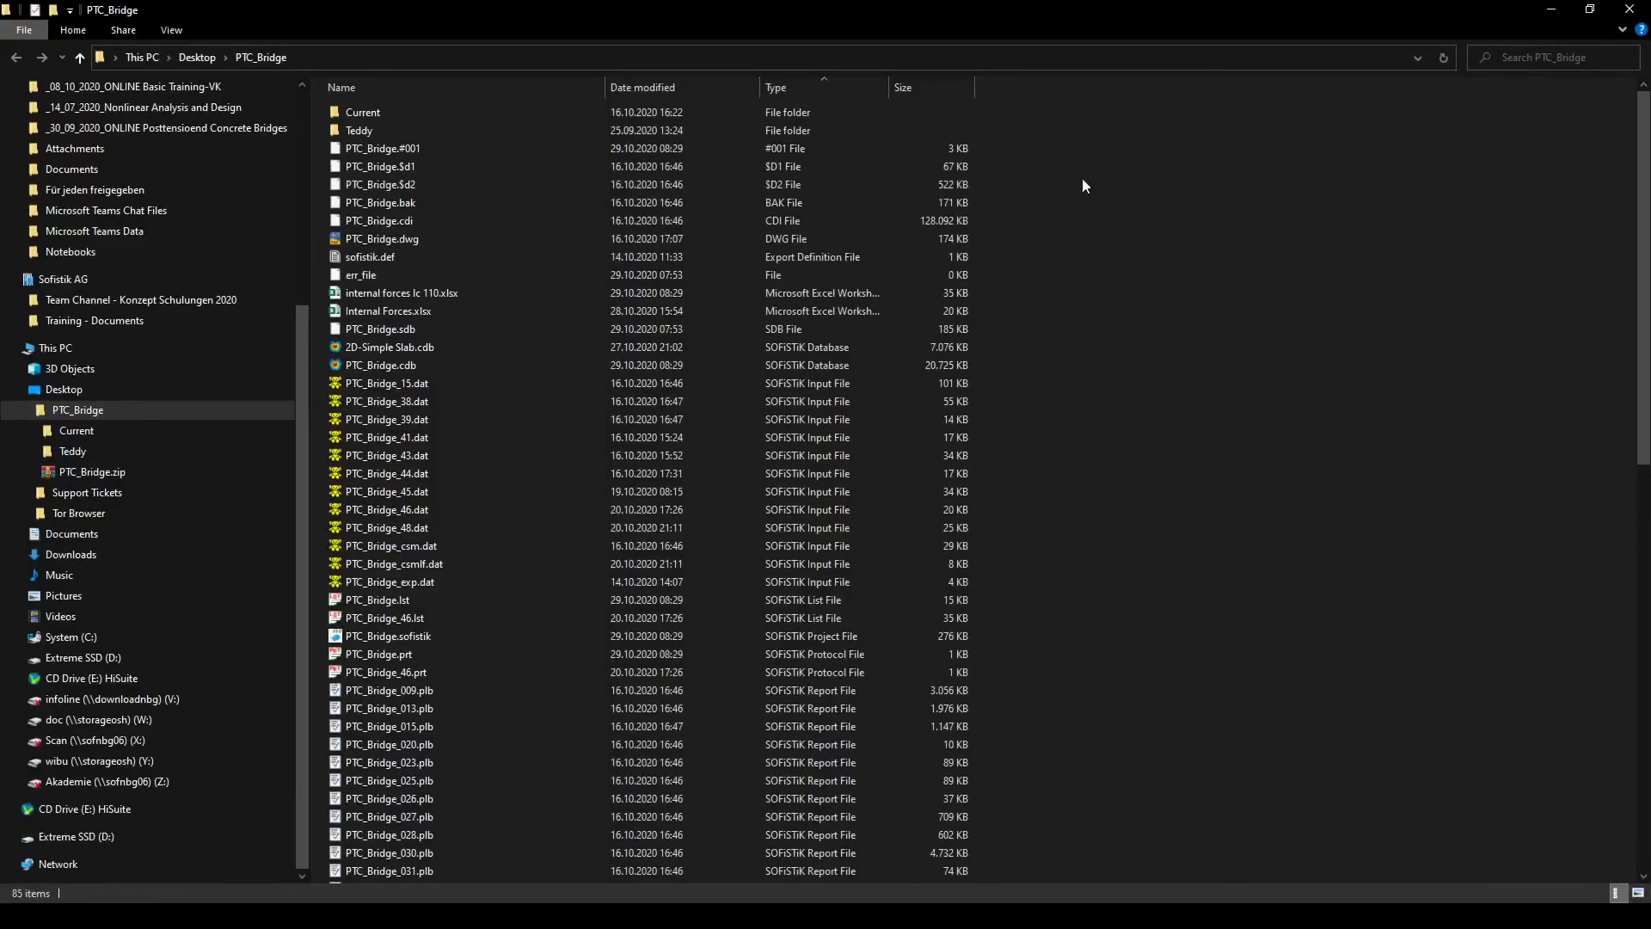
click(435, 292)
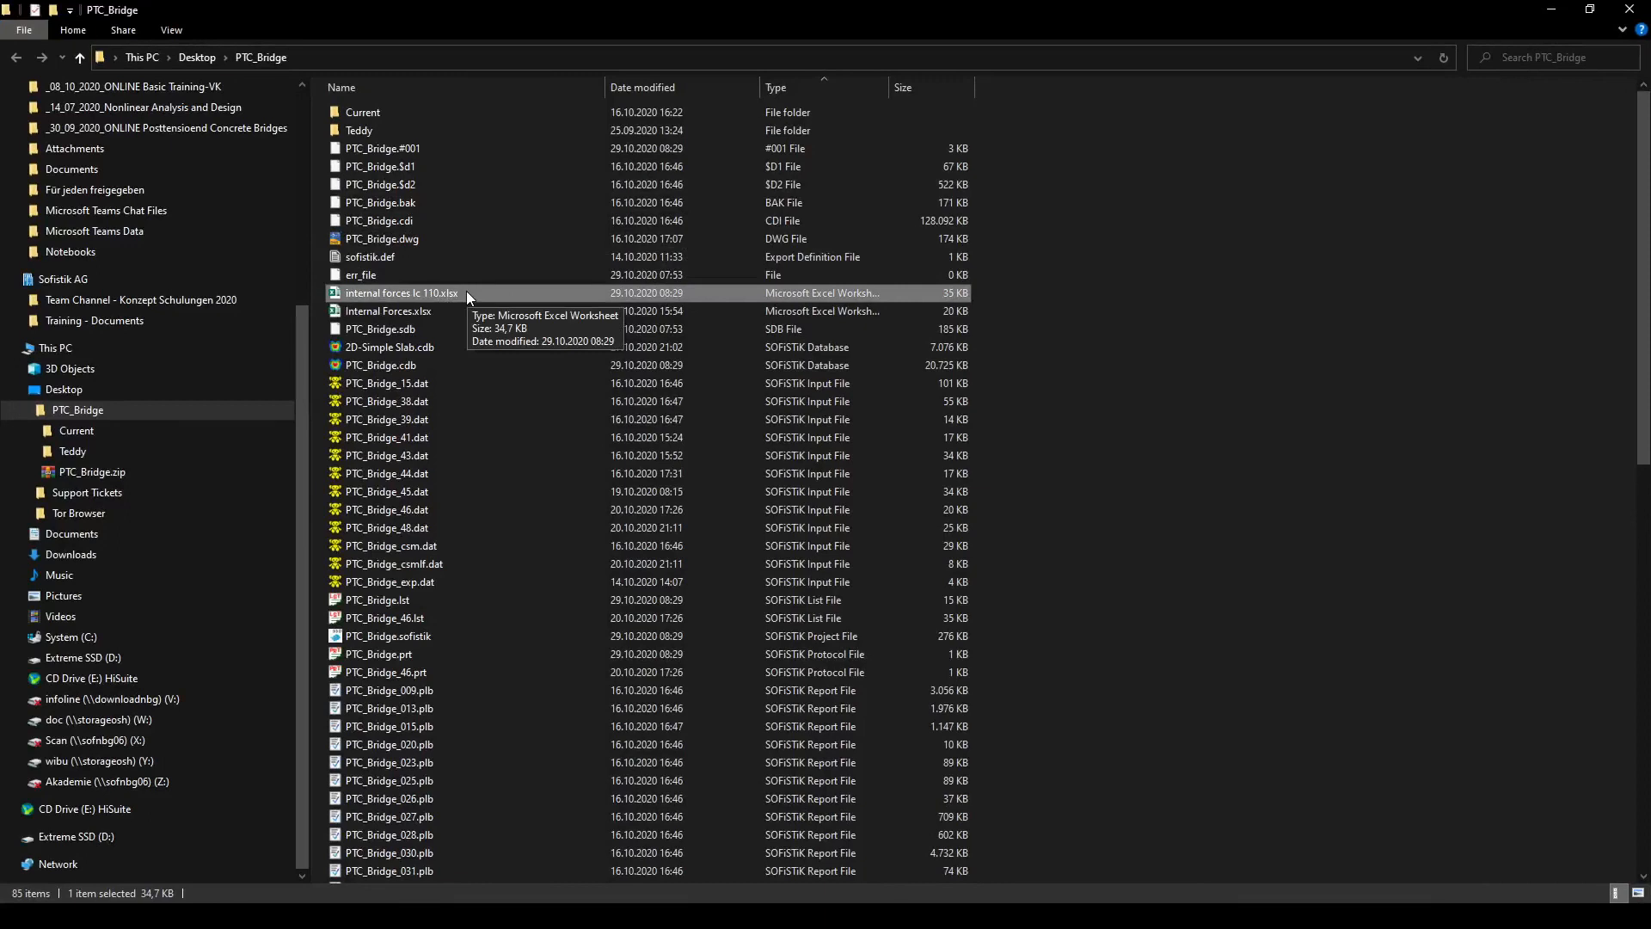
double_click(478, 292)
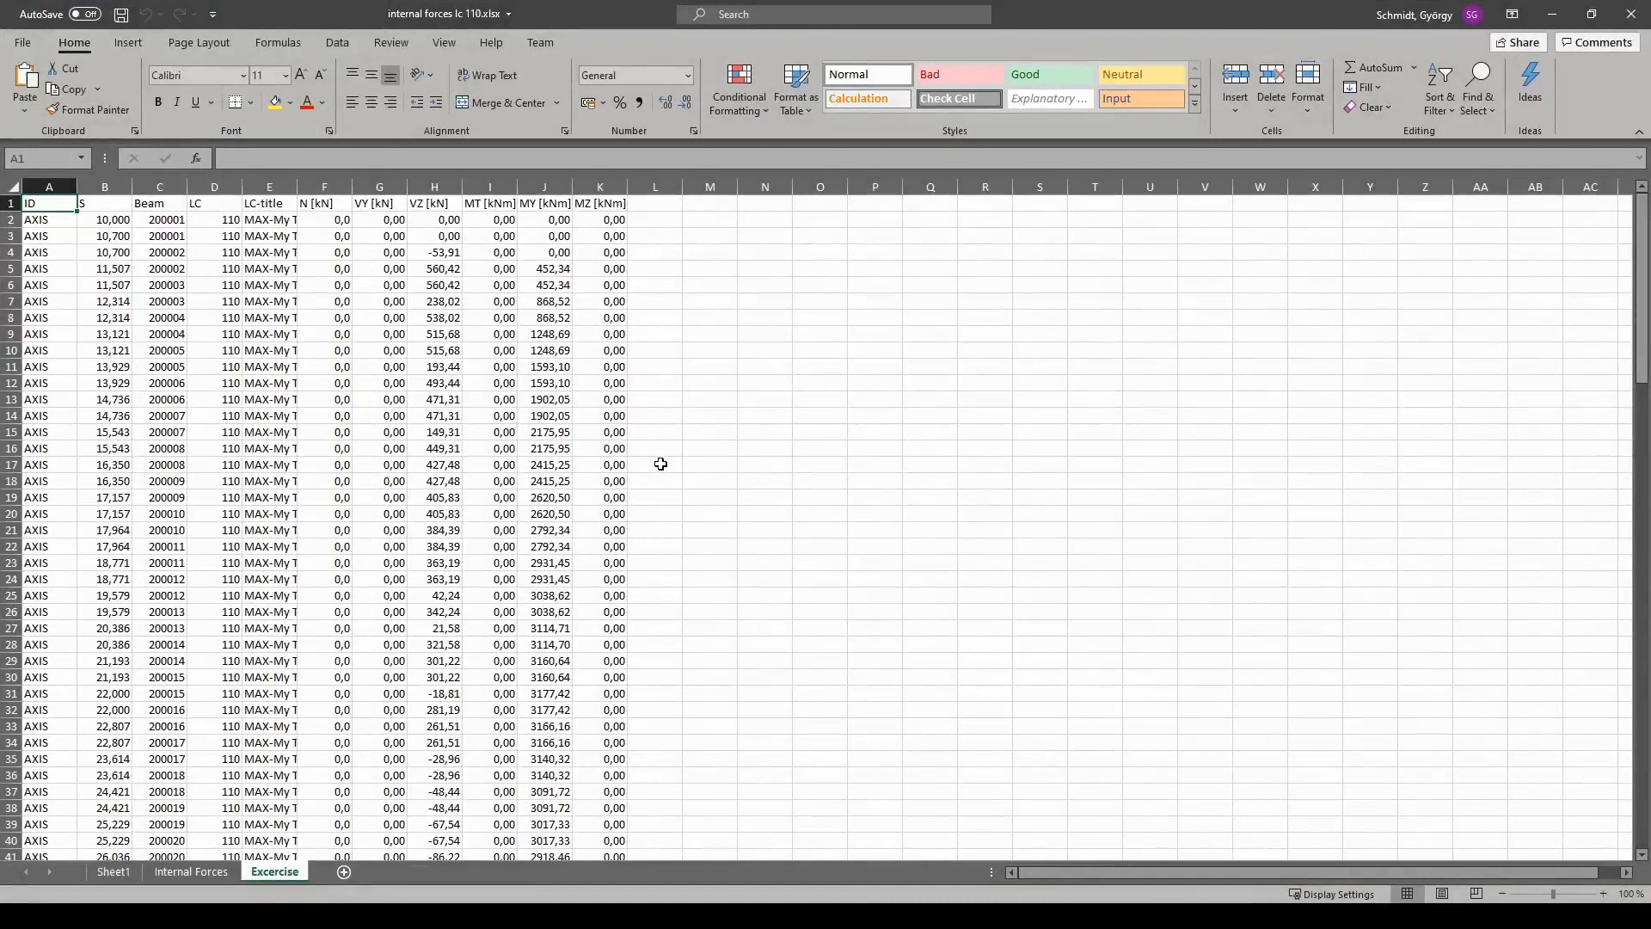
click(655, 595)
key(alt)
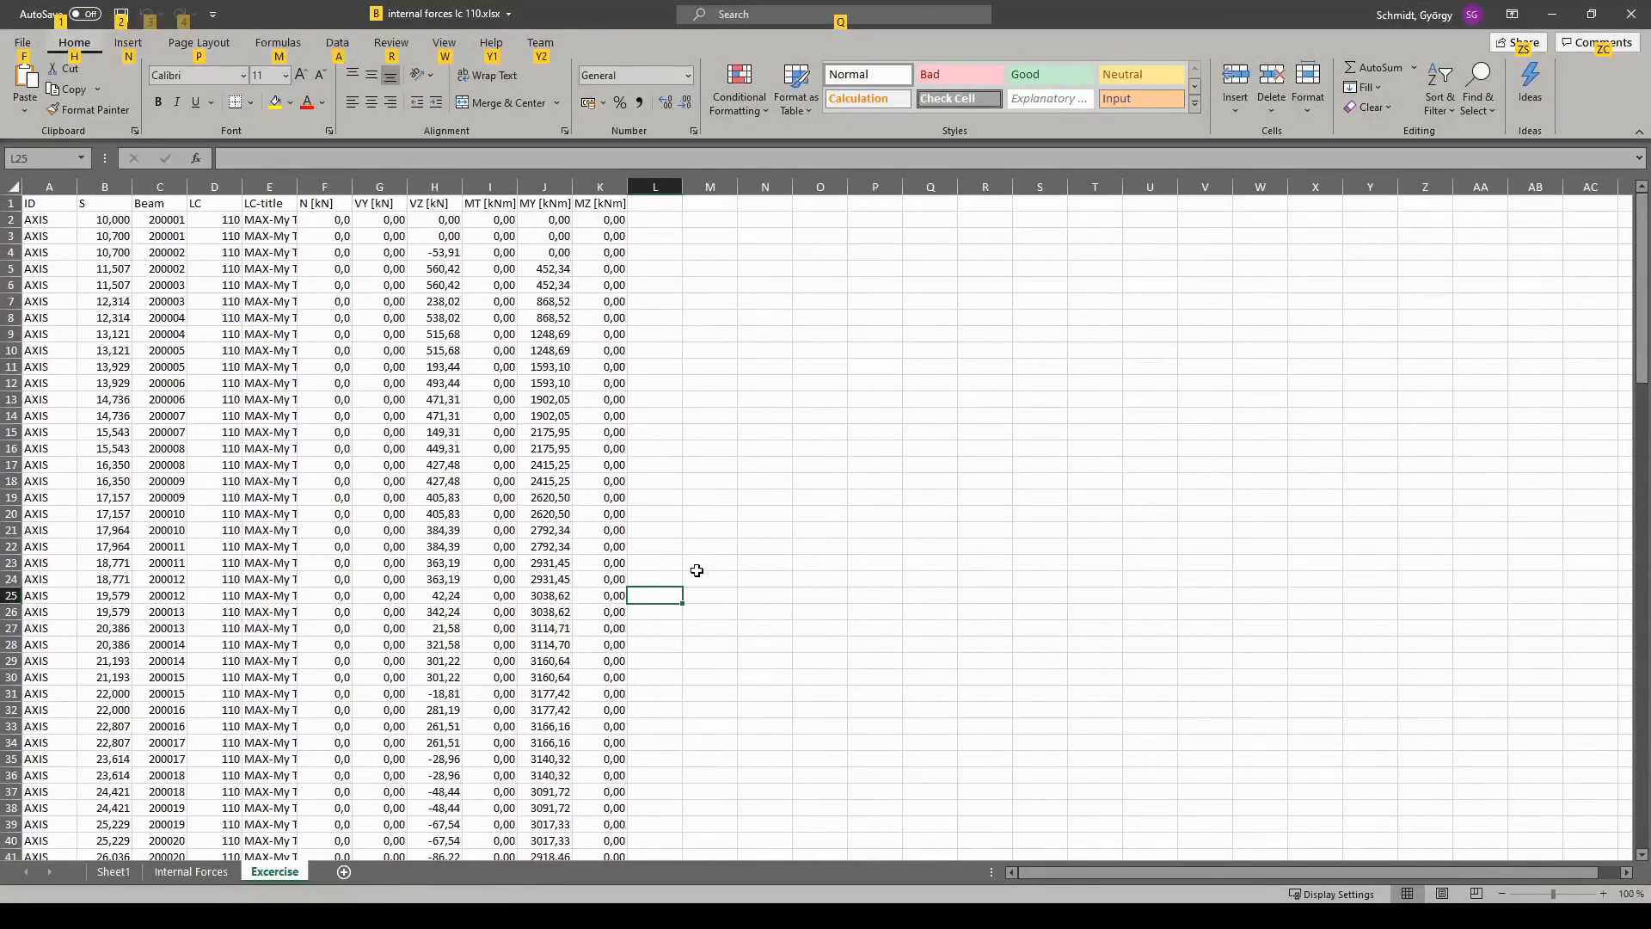
key(Escape)
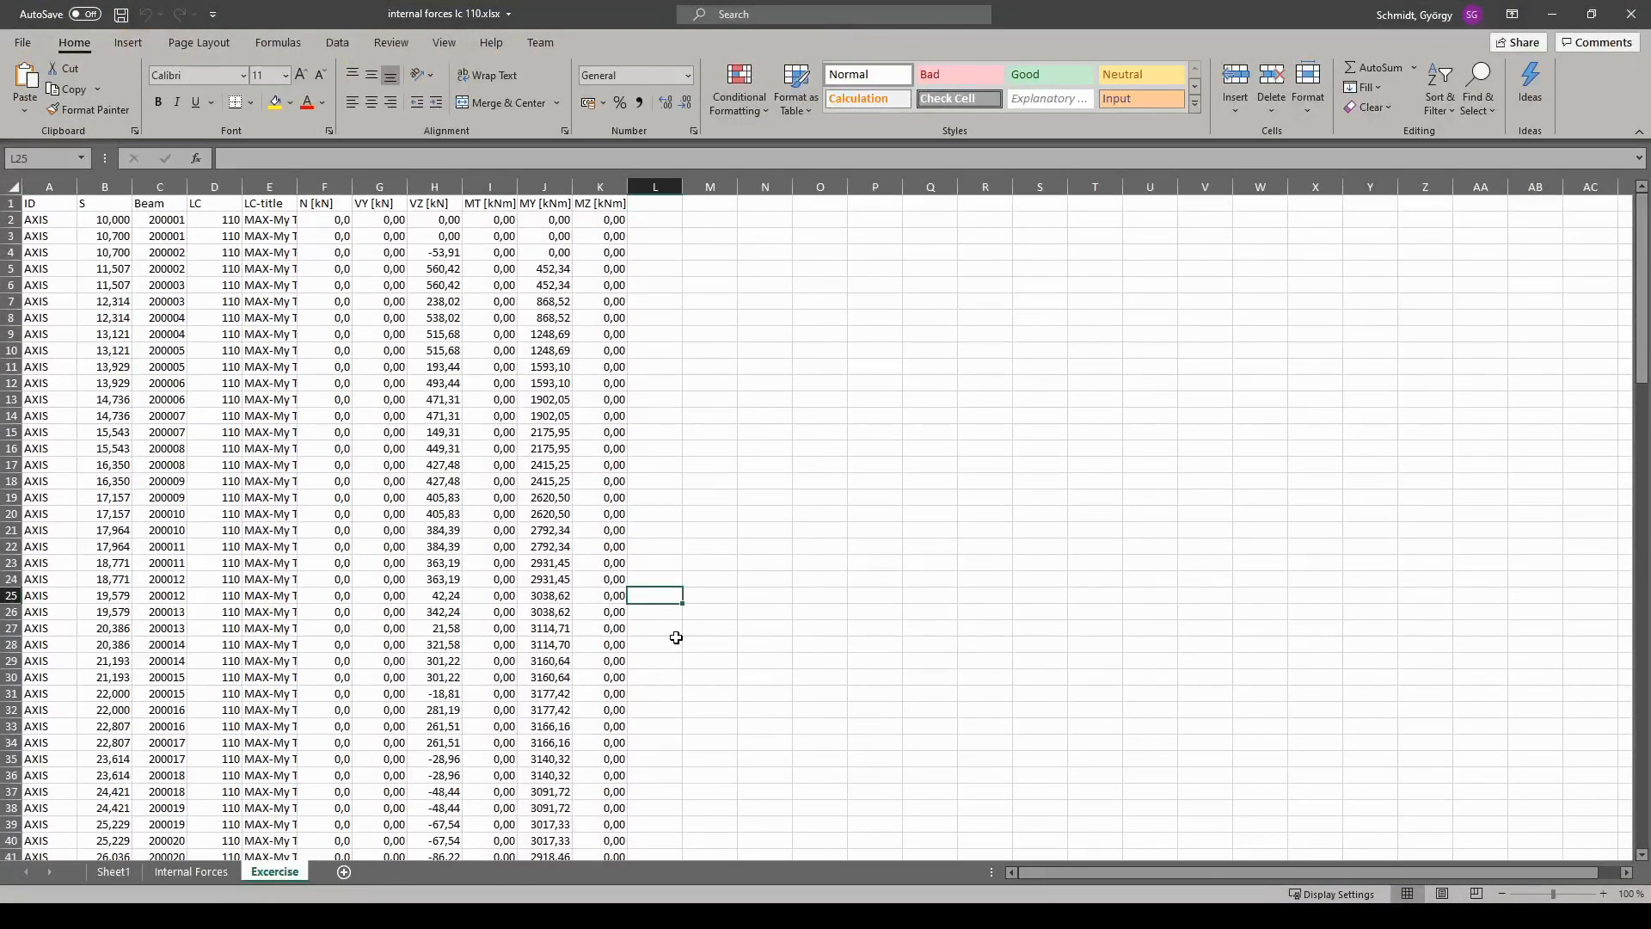